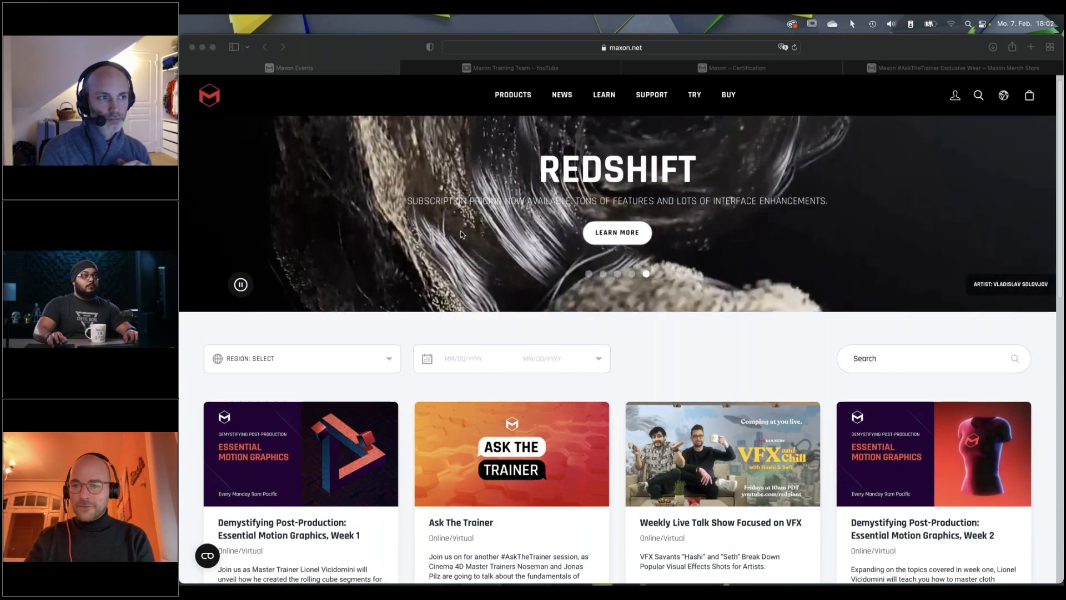
# Look through the upcoming sessions on the Maxon Events page and bring up the Maxon Training Team YouTube channel.
pyautogui.scroll(-1, 459, 238)
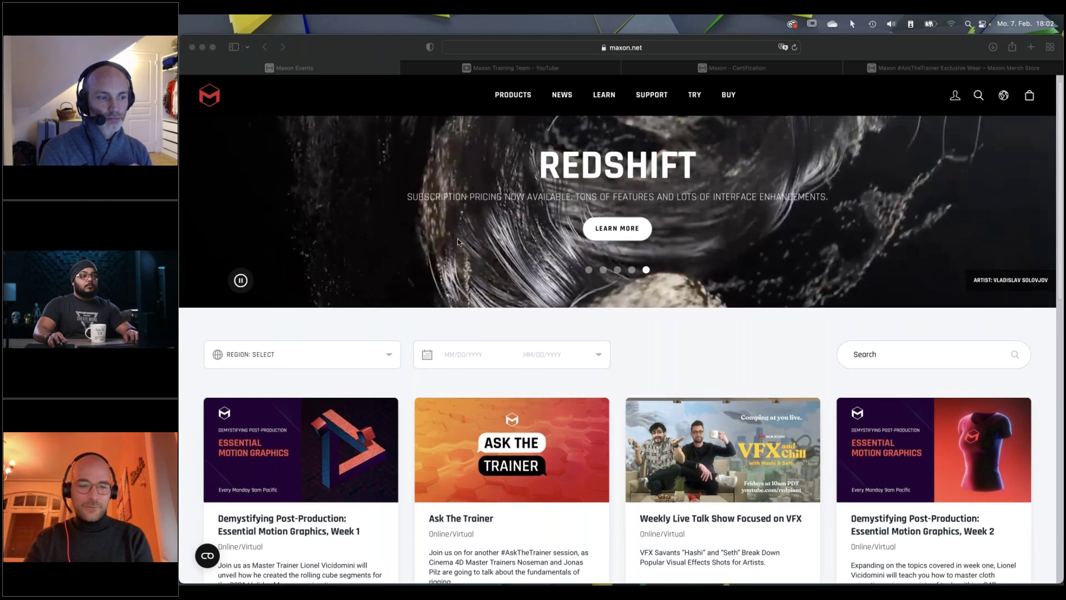
pyautogui.scroll(-2, 451, 238)
pyautogui.scroll(-3, 465, 192)
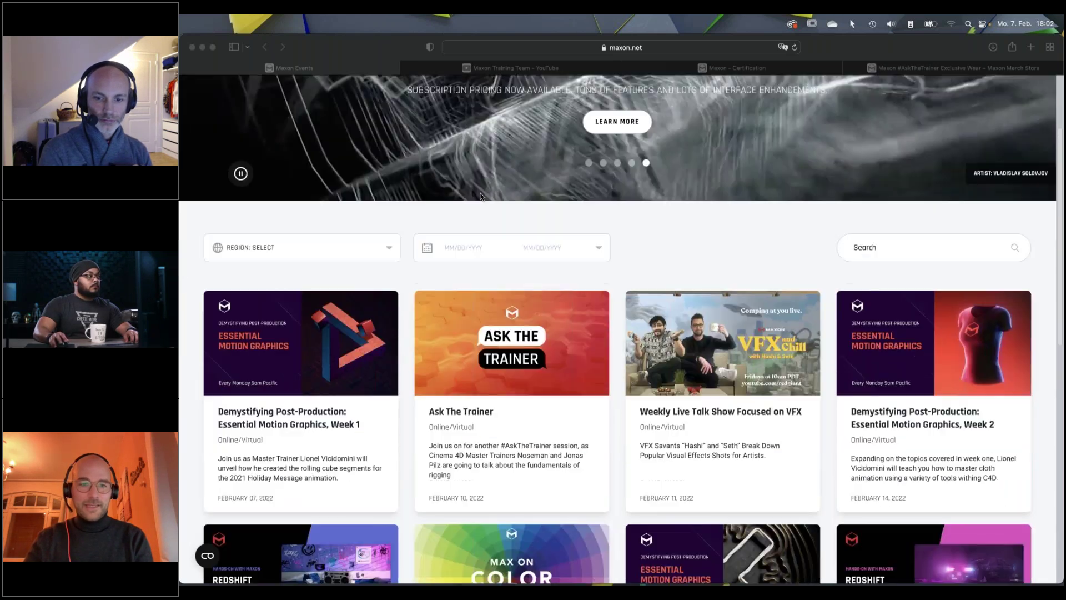
pyautogui.scroll(-3, 648, 200)
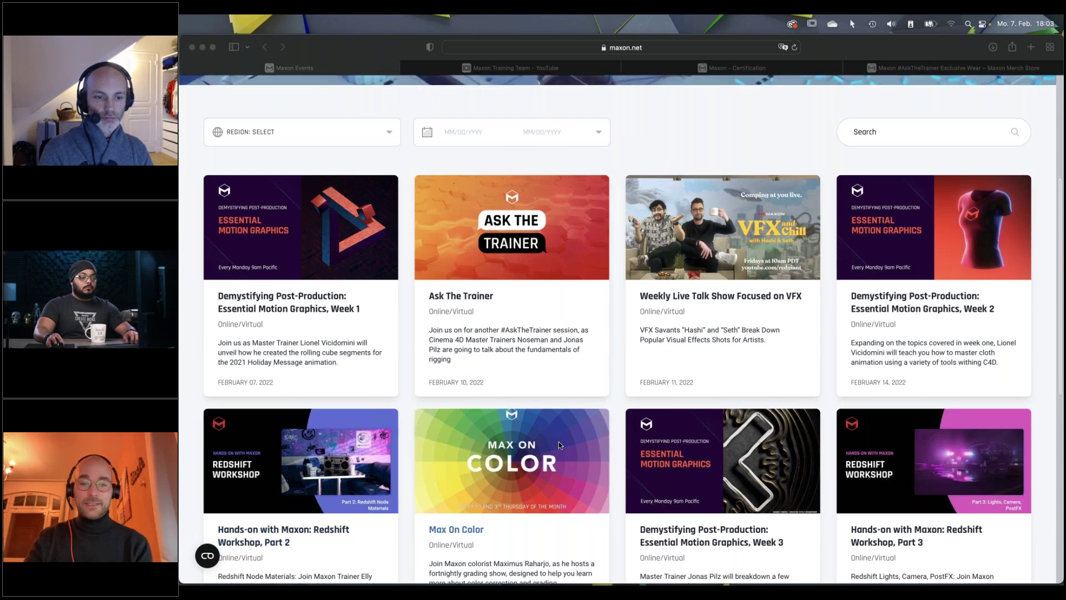
pyautogui.scroll(-2, 559, 442)
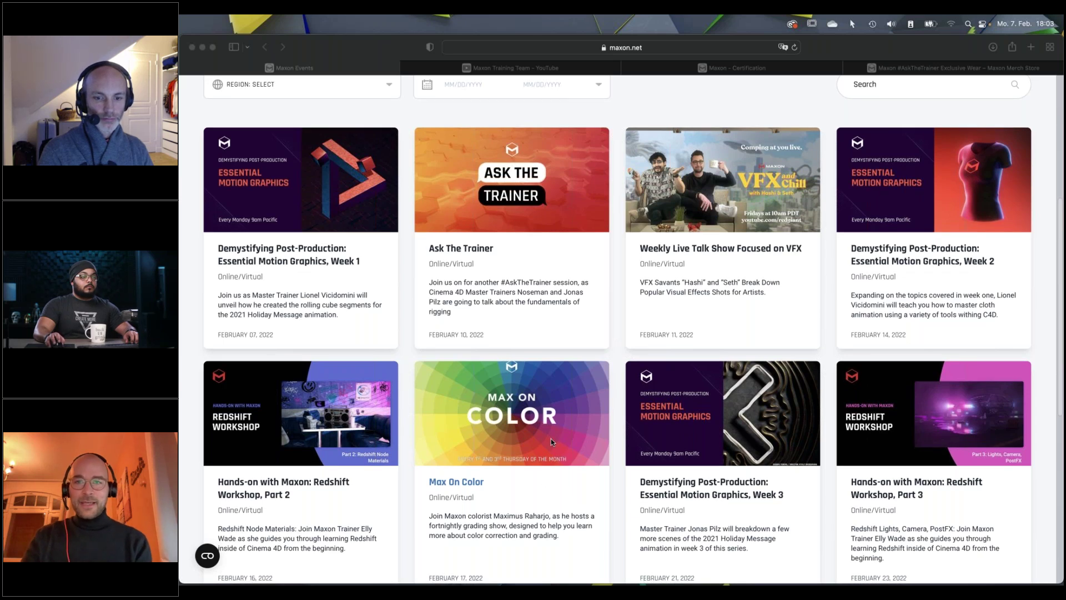
pyautogui.scroll(5, 551, 438)
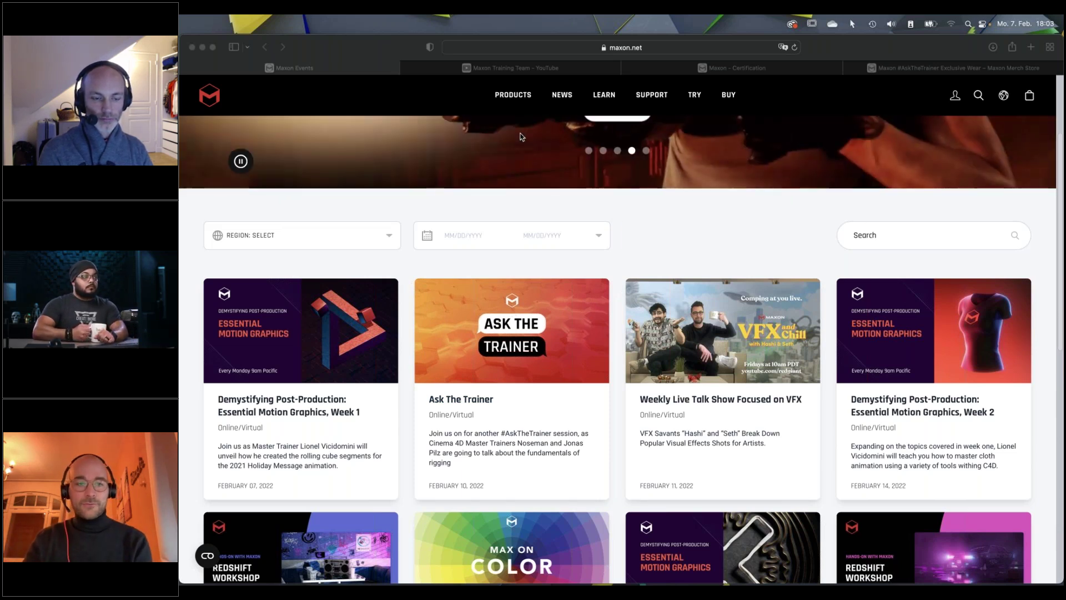
pyautogui.click(505, 68)
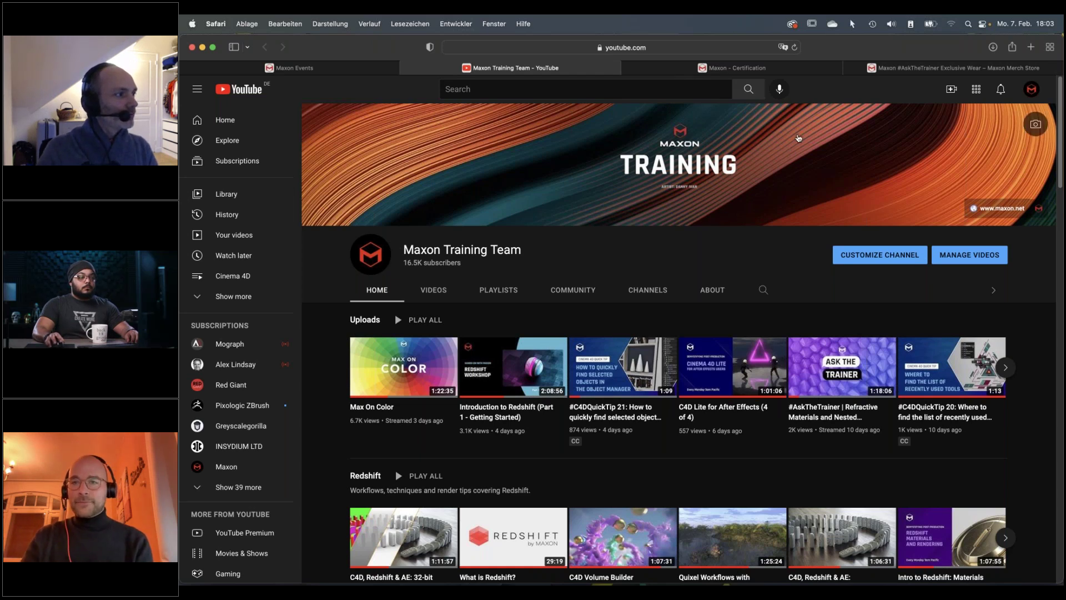
# Switch to the Maxon Certification page and read through the expanded Elementary Knowledge Tests section.
pyautogui.click(741, 67)
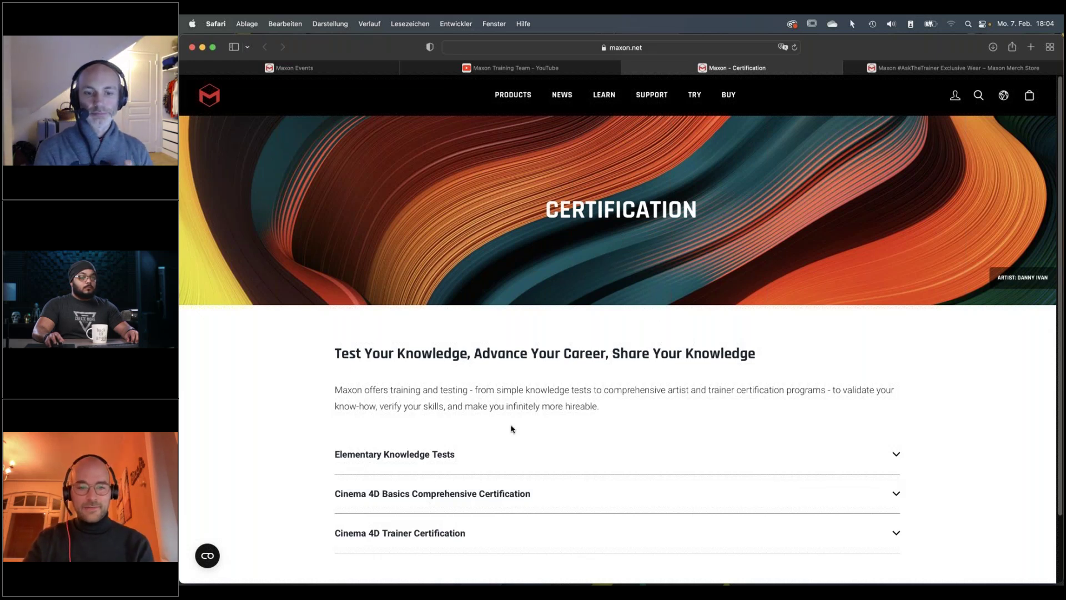
pyautogui.scroll(-1, 594, 405)
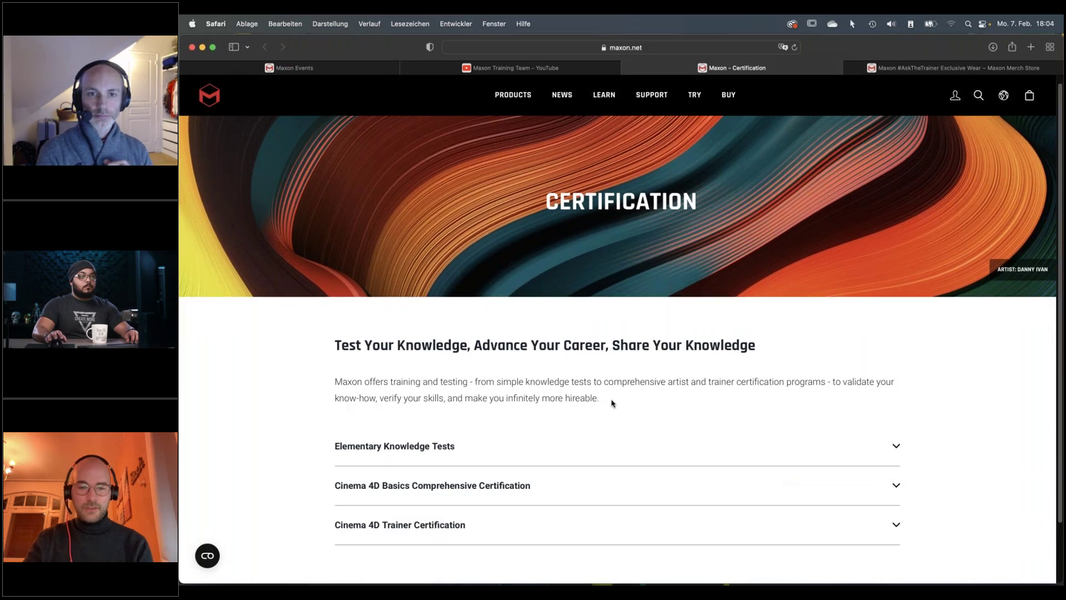
pyautogui.scroll(-1, 613, 404)
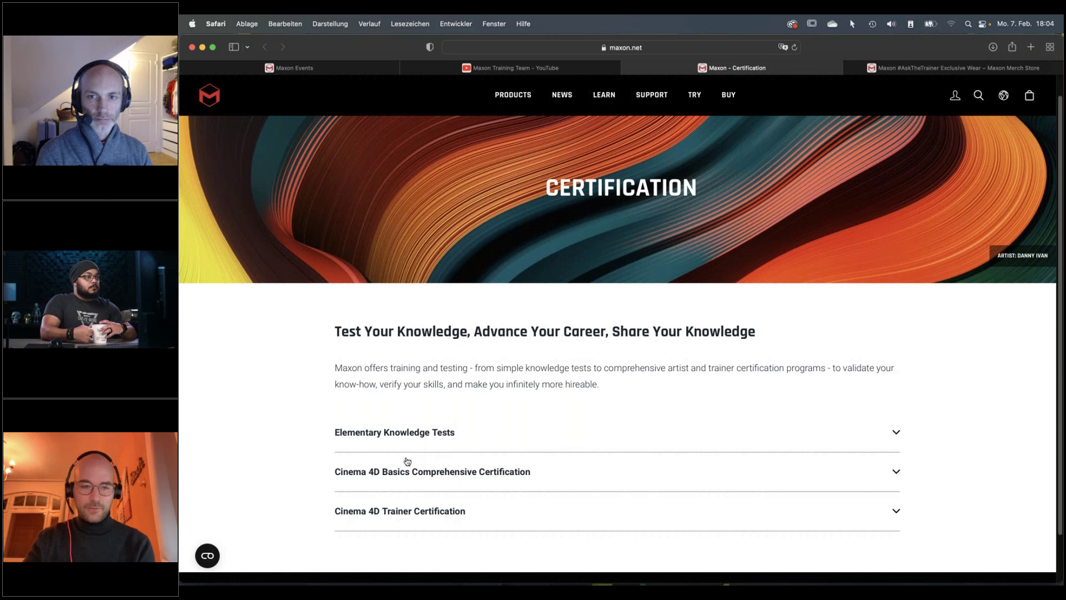
pyautogui.click(419, 432)
pyautogui.scroll(-4, 546, 438)
pyautogui.scroll(1, 554, 439)
pyautogui.scroll(-2, 539, 440)
pyautogui.scroll(-2, 495, 428)
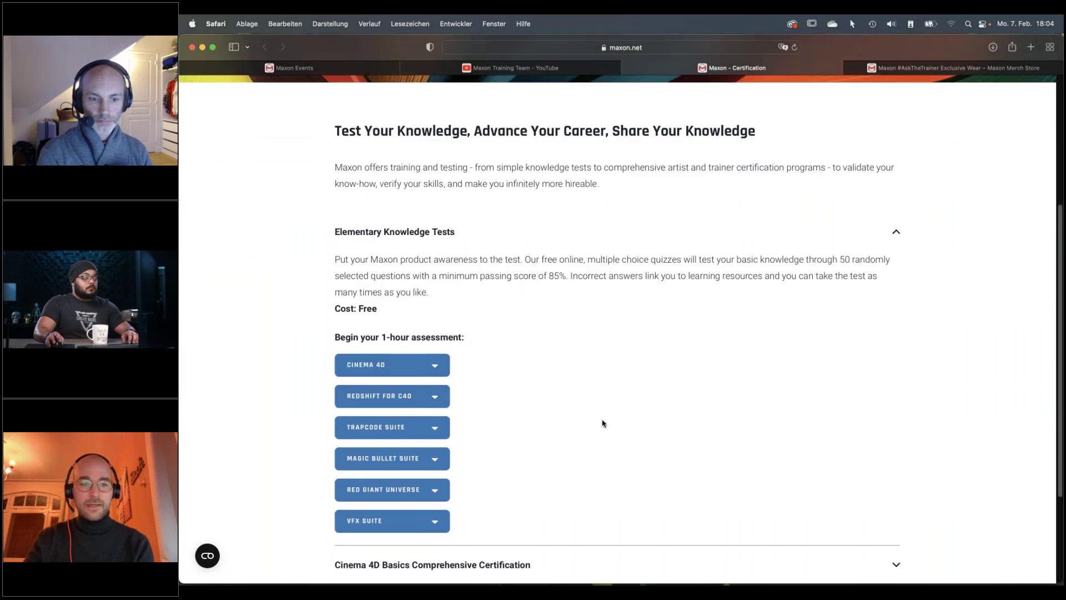
pyautogui.scroll(1, 603, 423)
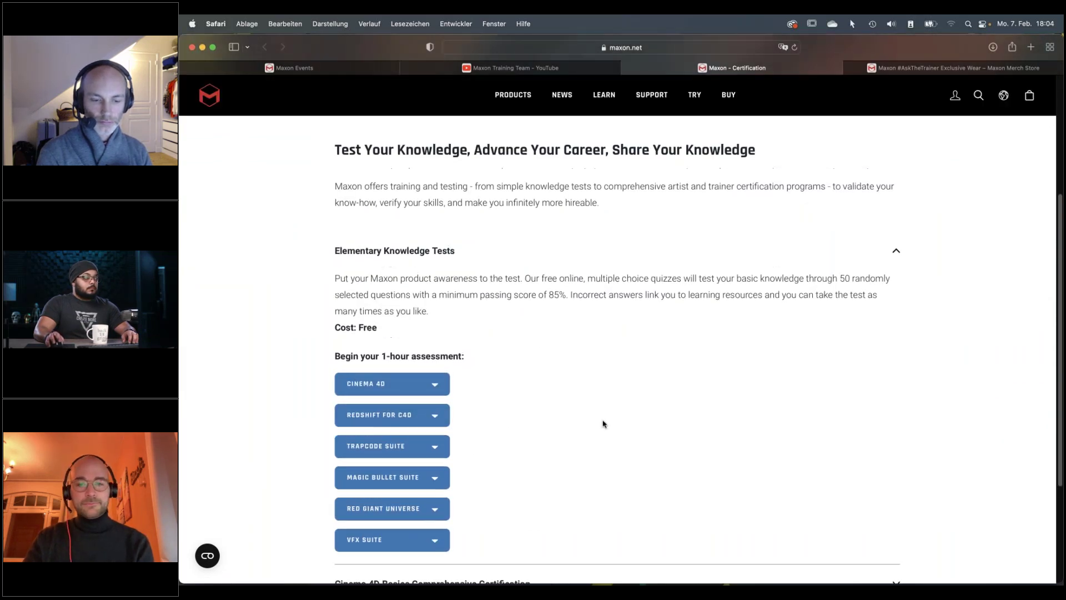
# View the languages offered for the Cinema 4D assessment and collapse the Elementary Knowledge Tests section.
pyautogui.click(430, 388)
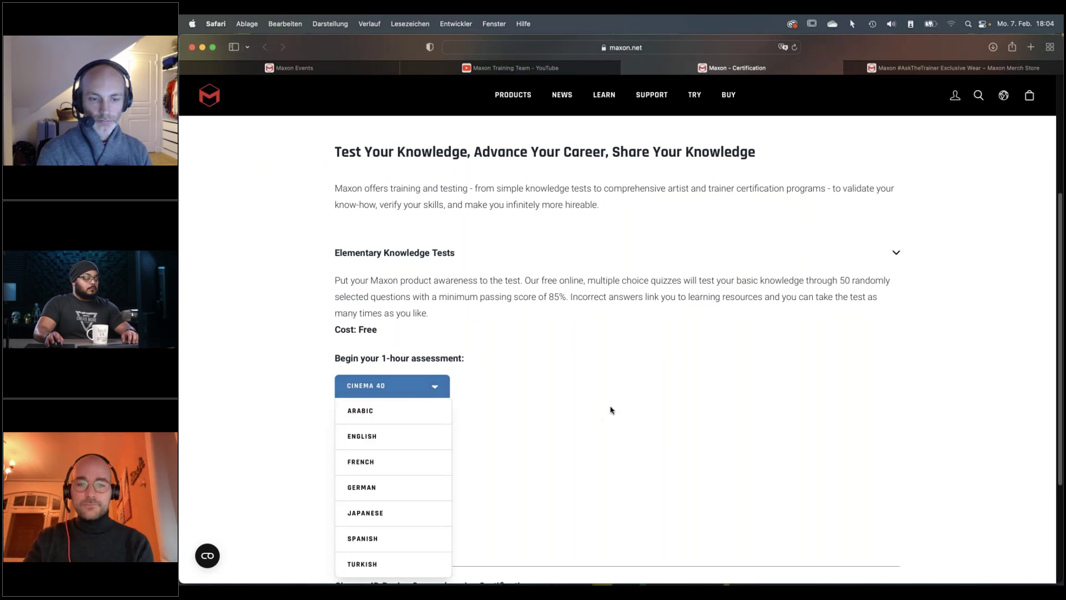
pyautogui.scroll(2, 605, 362)
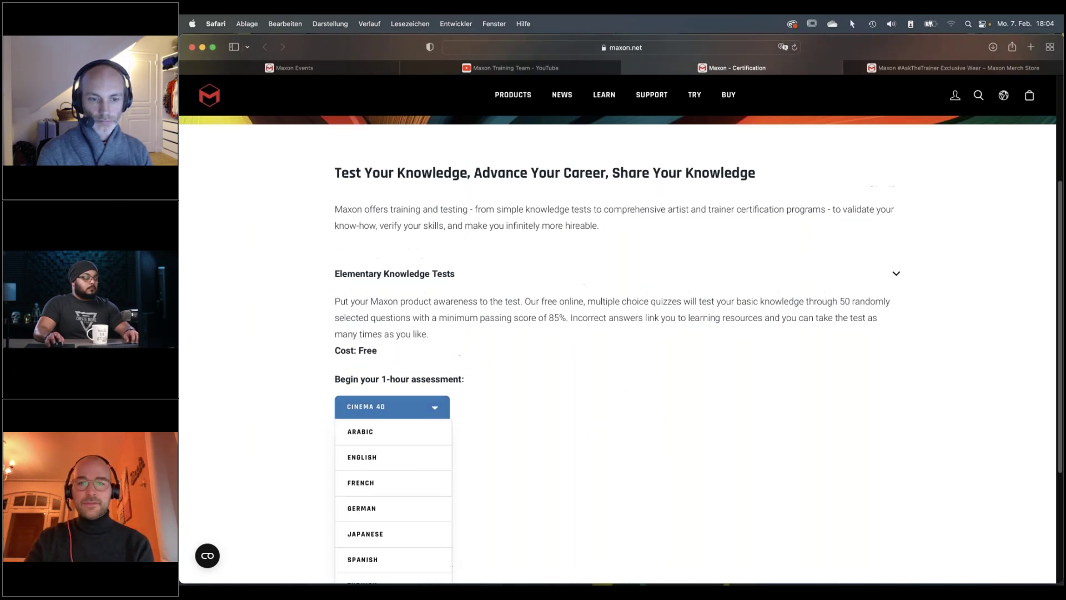
pyautogui.click(783, 331)
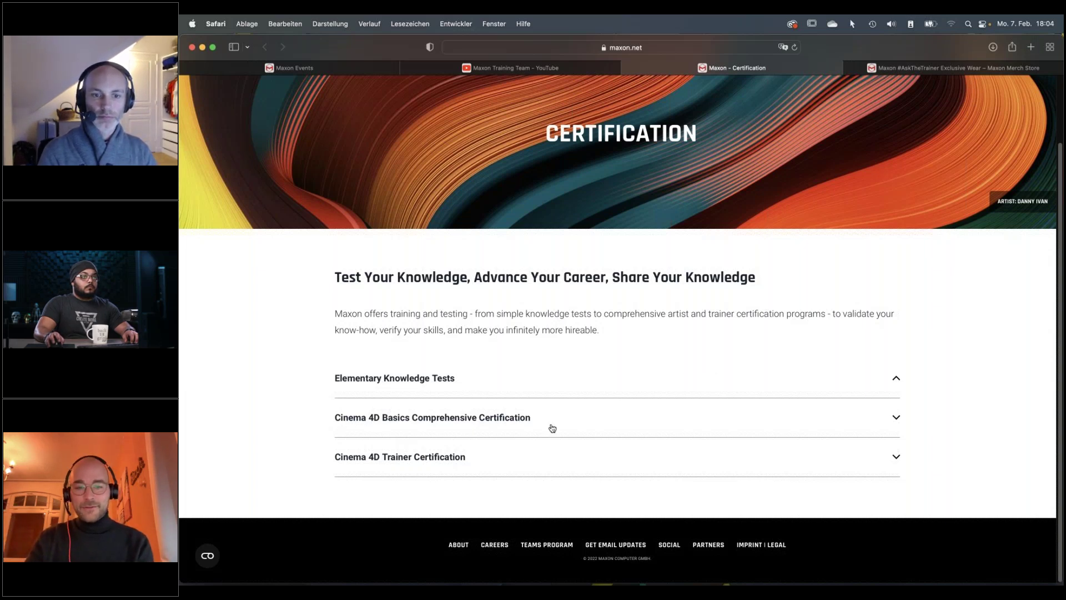
# Expand Cinema 4D Basics Comprehensive Certification and open its linked Certification Topics list.
pyautogui.click(897, 419)
pyautogui.scroll(-1, 613, 473)
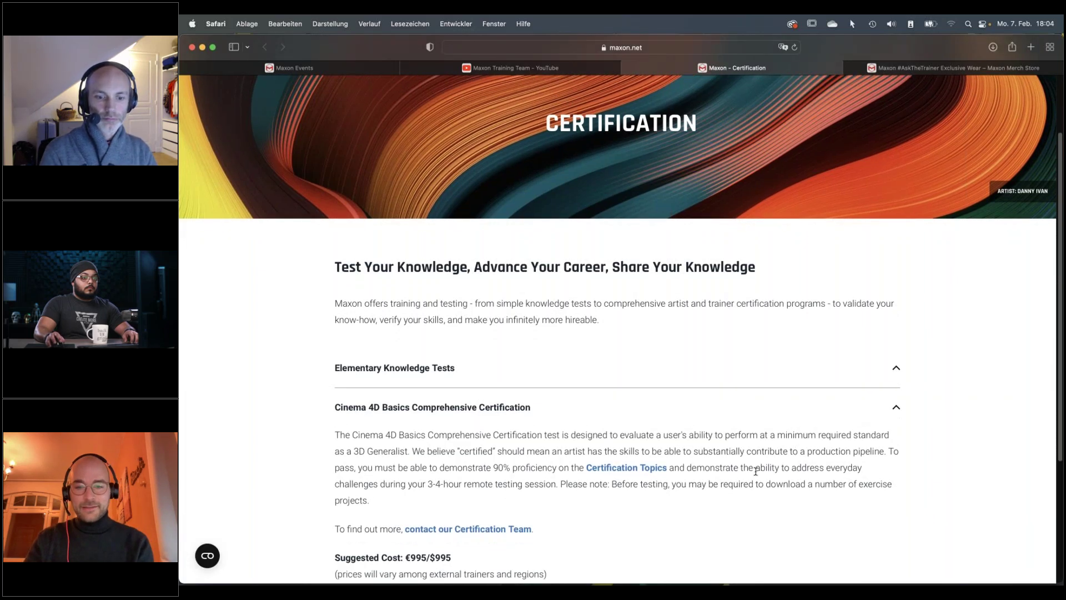
pyautogui.click(615, 468)
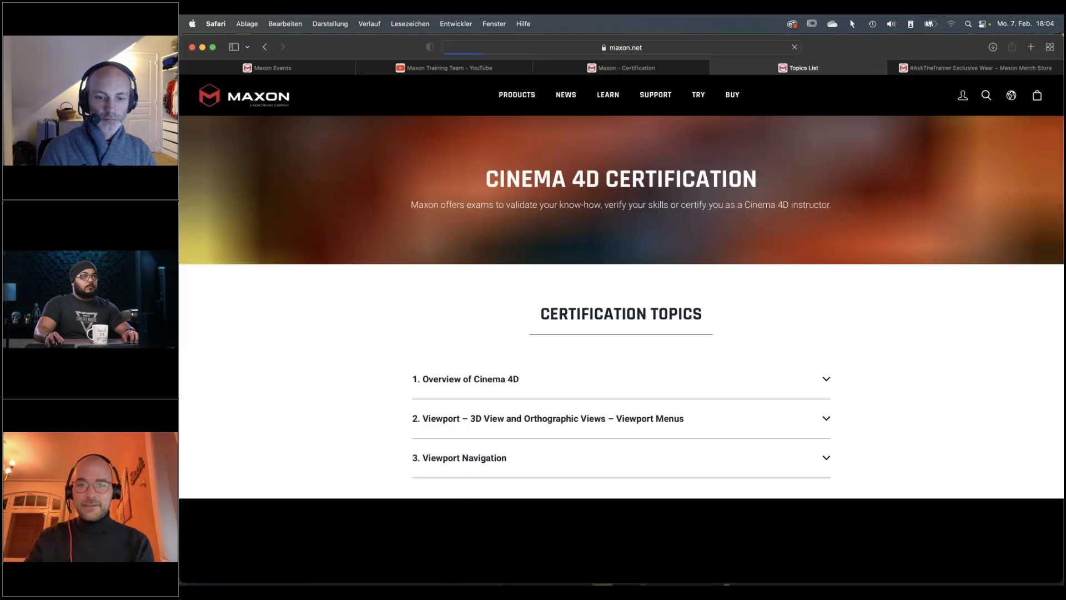
# Review the Cinema 4D certification topics and switch to the #AskTheTrainer Exclusive Wear page of the Maxon Merch Store.
pyautogui.scroll(-5, 623, 376)
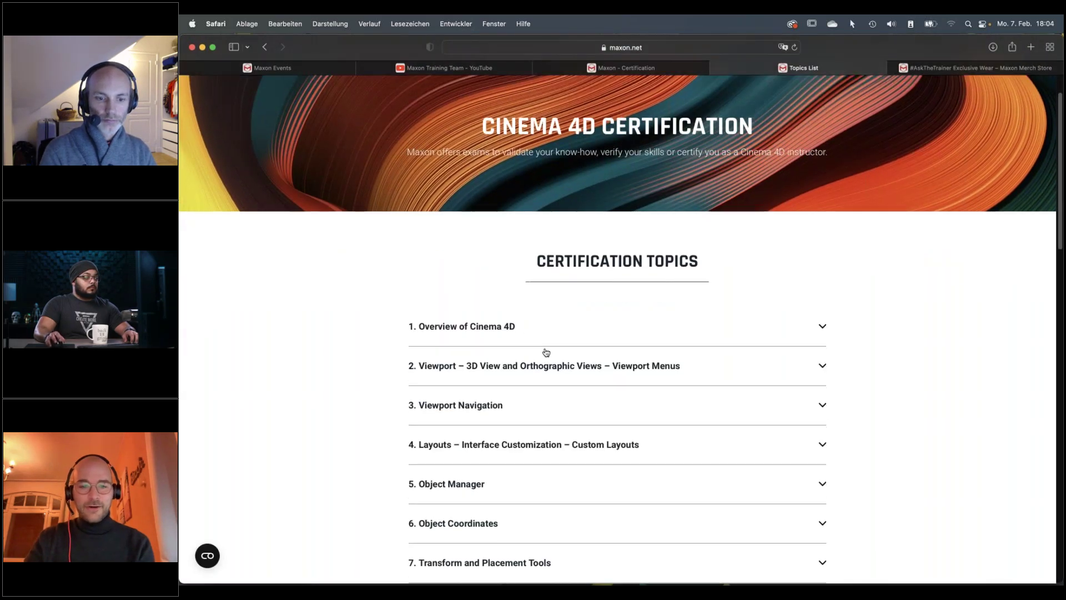
pyautogui.scroll(-9, 491, 364)
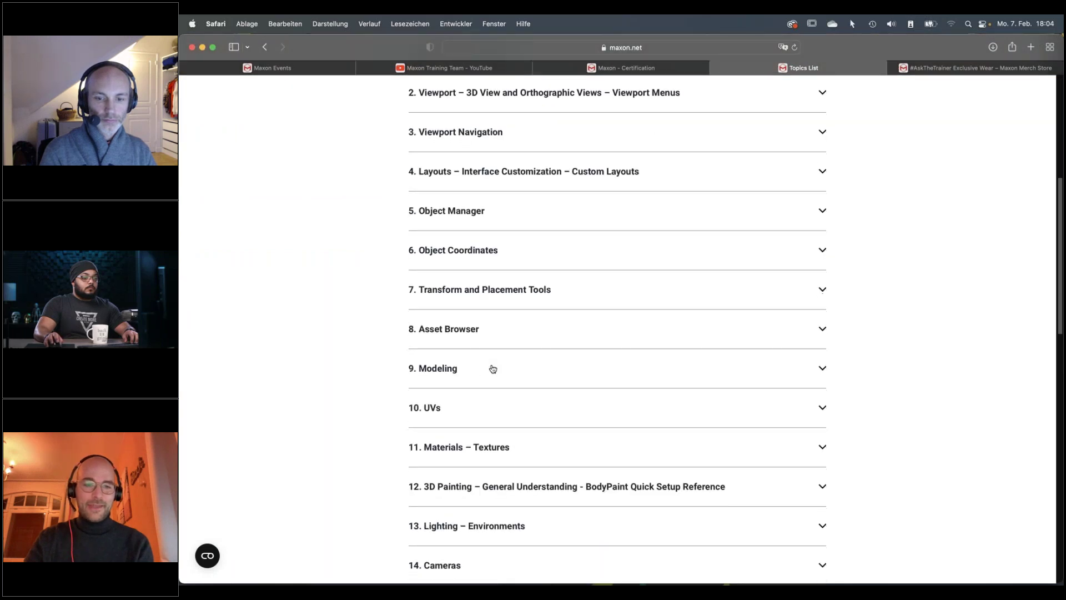
pyautogui.scroll(-4, 493, 369)
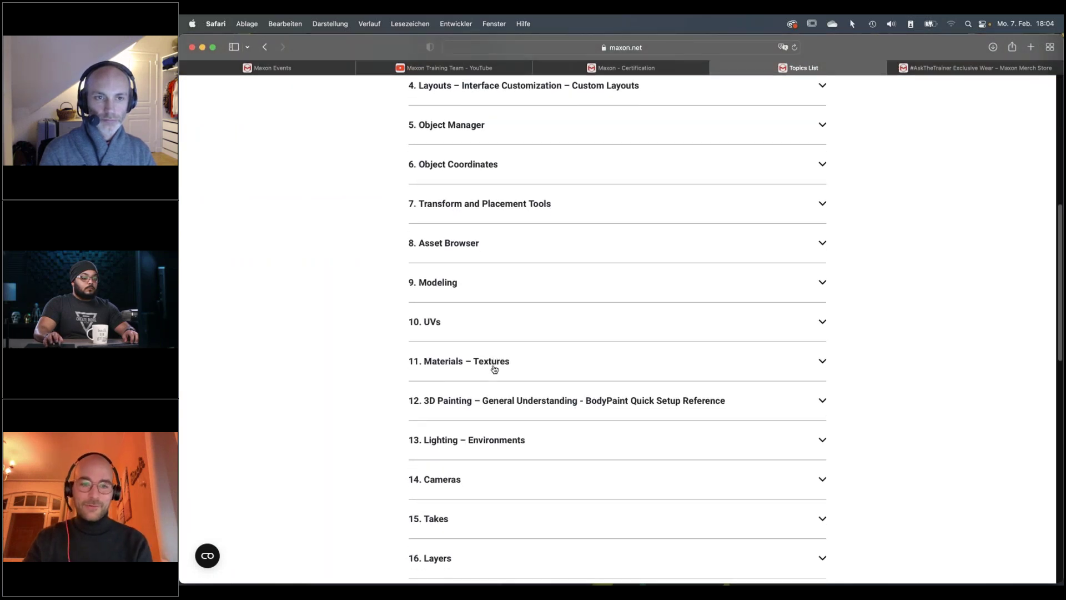
pyautogui.scroll(-2, 500, 384)
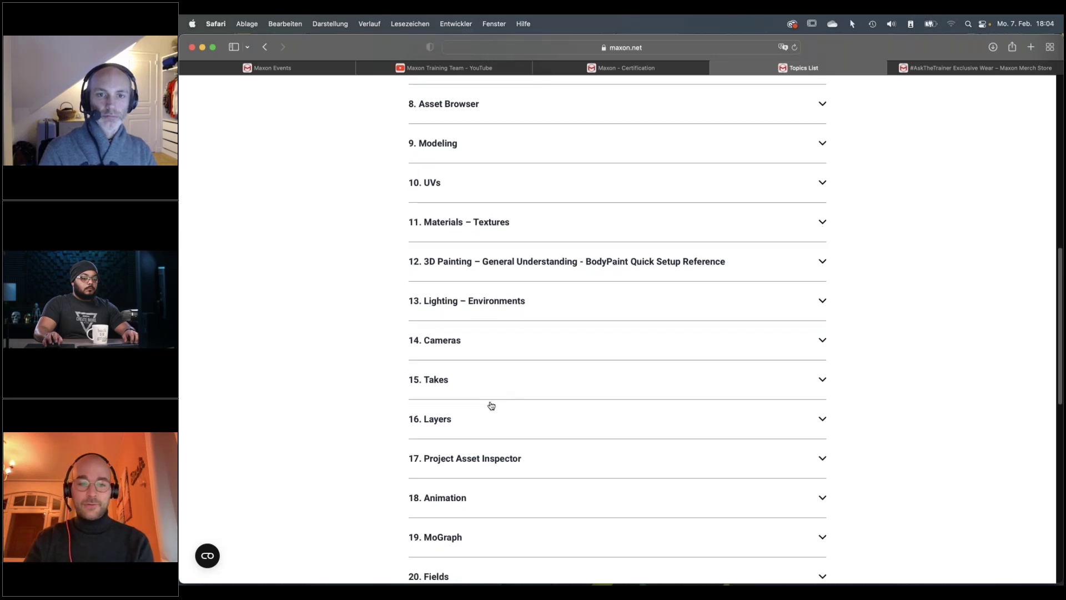
pyautogui.scroll(6, 491, 405)
pyautogui.scroll(4, 492, 405)
pyautogui.scroll(1, 491, 405)
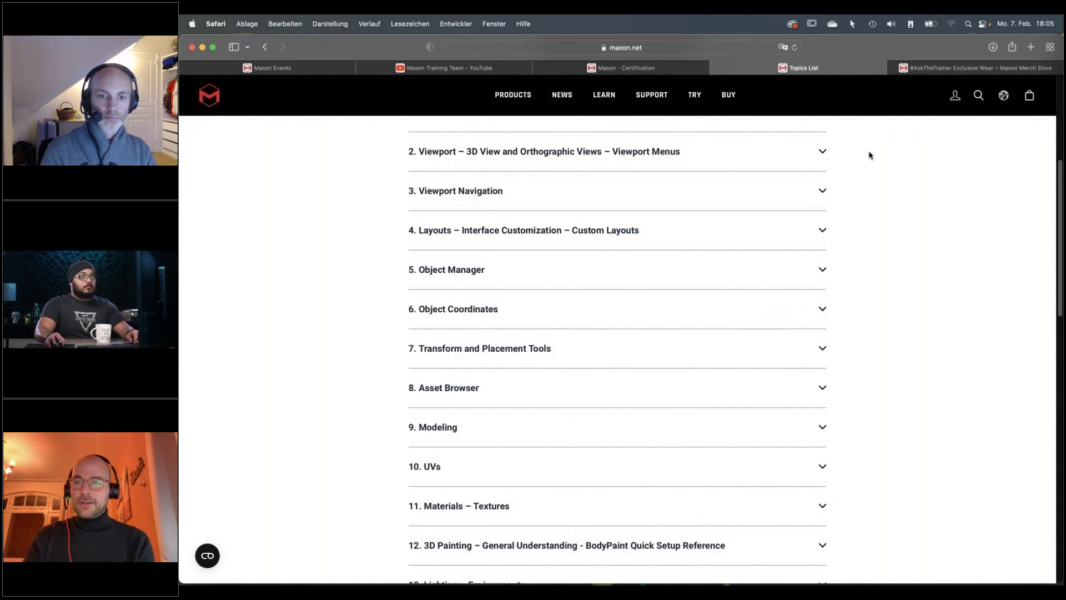
pyautogui.click(933, 68)
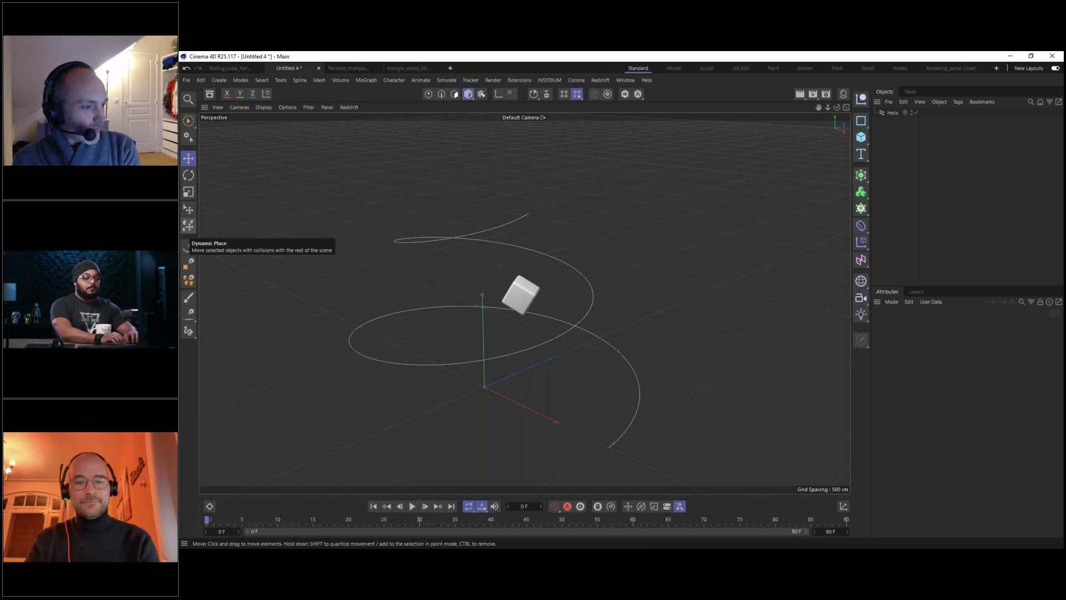
# Show the greeting cards video MAXON_GREETING_CARDS_SHORT_1.mp4 full screen in VLC and play it.
pyautogui.moveTo(180, 64); pyautogui.dragTo(655, 52)
pyautogui.doubleClick(505, 326)
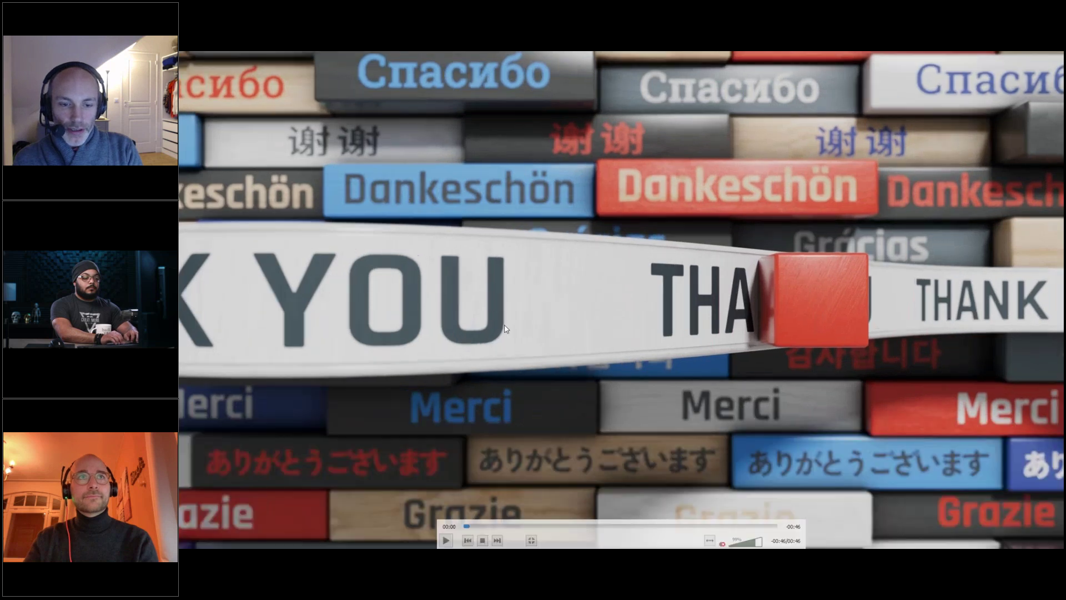
pyautogui.click(450, 537)
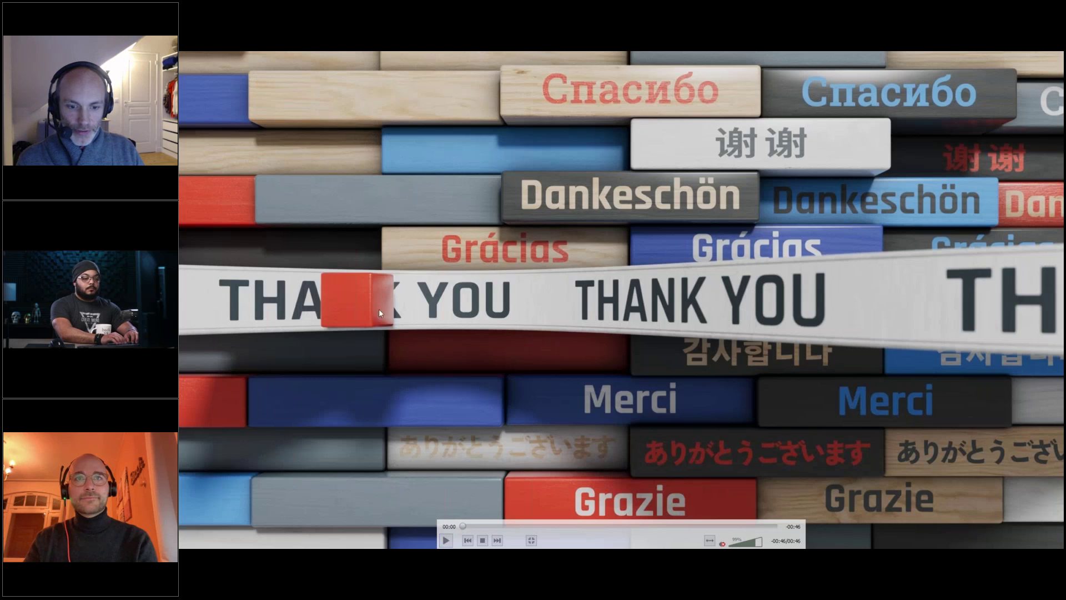
pyautogui.click(446, 540)
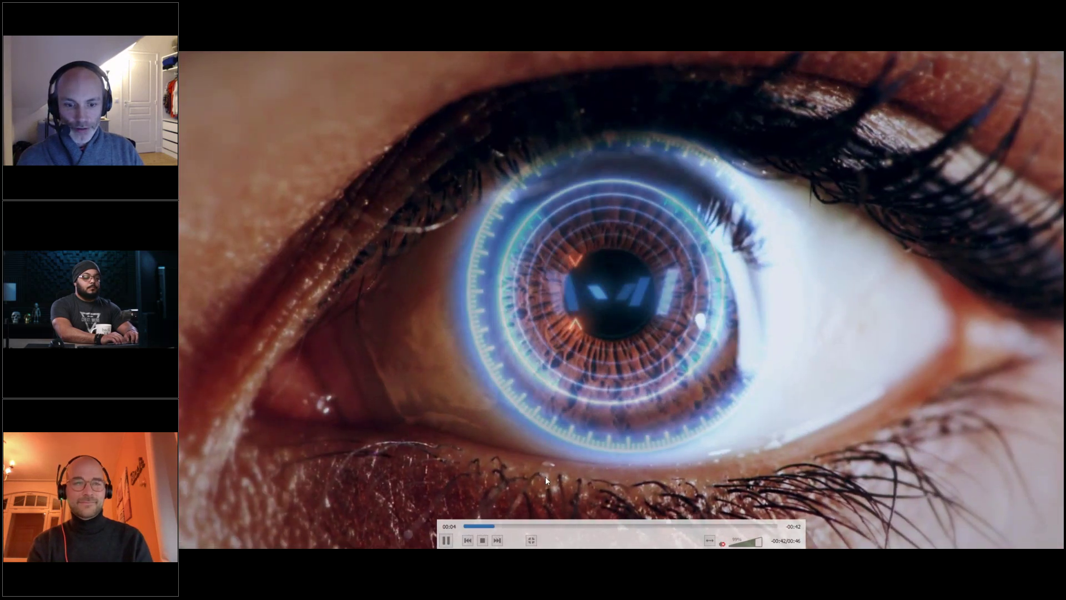
# Replay the video's opening seconds and pause on the cubes rolling along the impossible triangle.
pyautogui.click(474, 526)
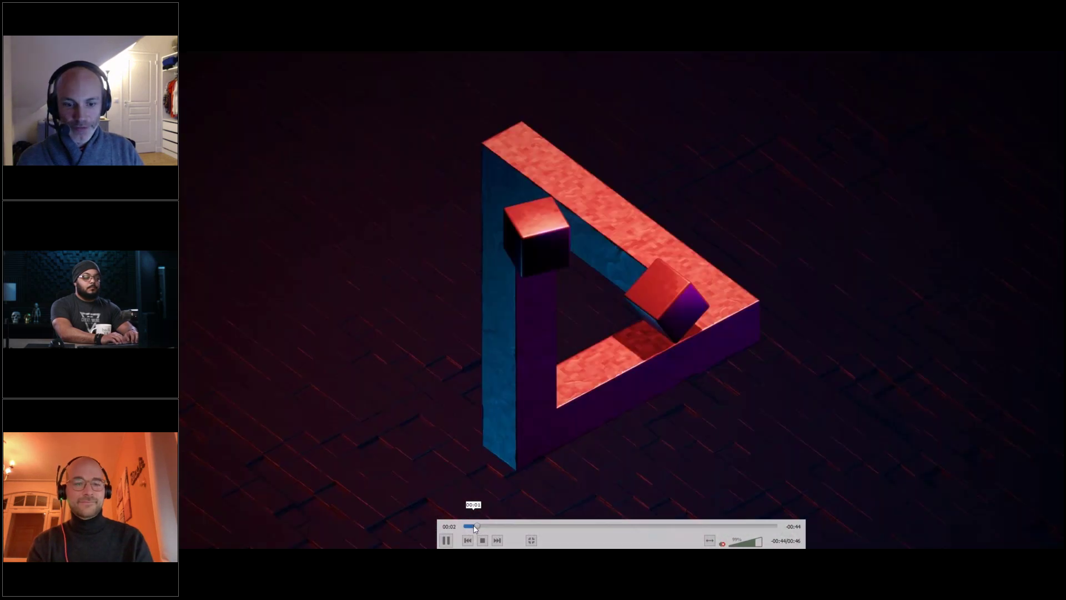
pyautogui.click(464, 526)
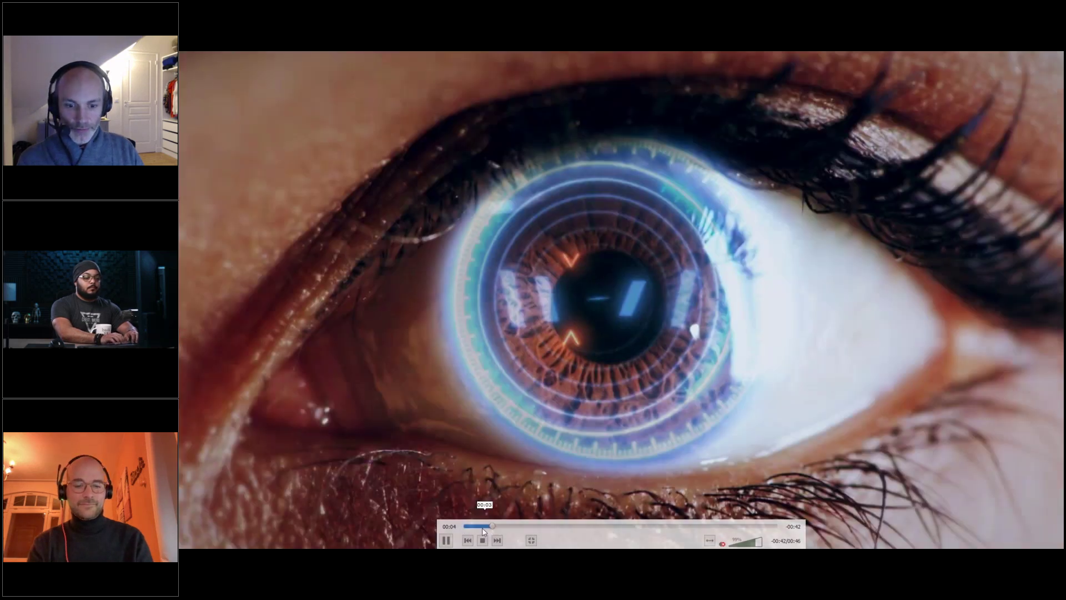
pyautogui.click(466, 527)
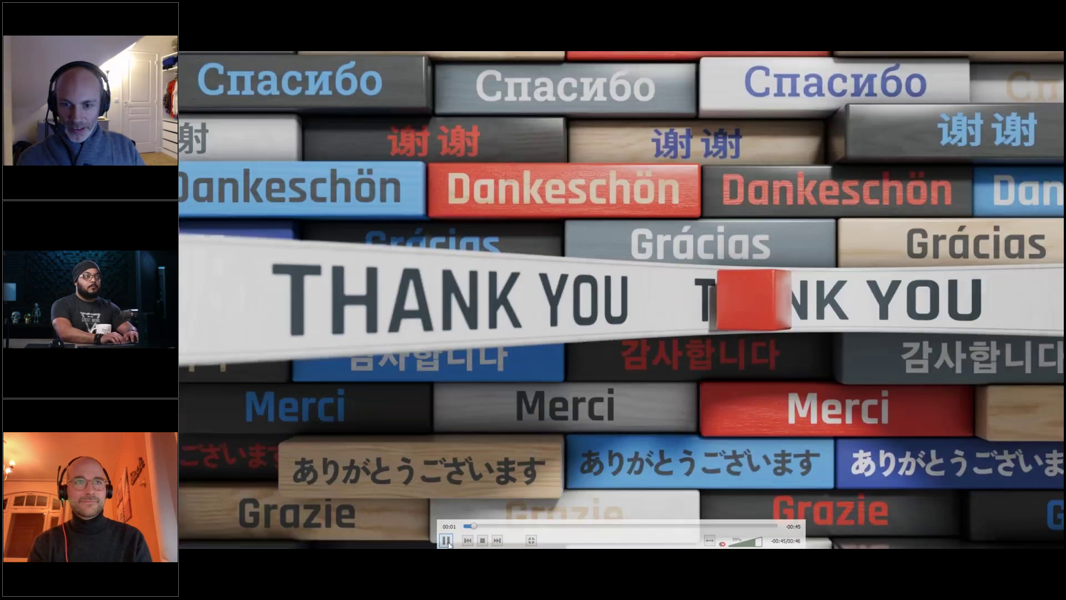
pyautogui.click(448, 544)
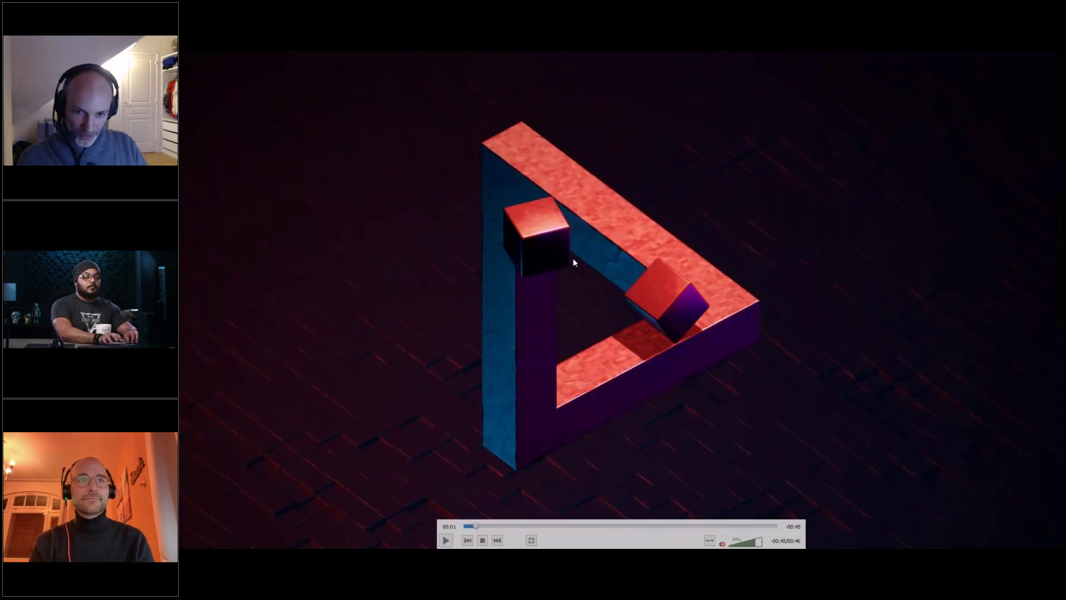
# Minimize the video player to return to Cinema 4D and select the Rolling Cube on Spline node in the Nodes layout.
pyautogui.doubleClick(805, 282)
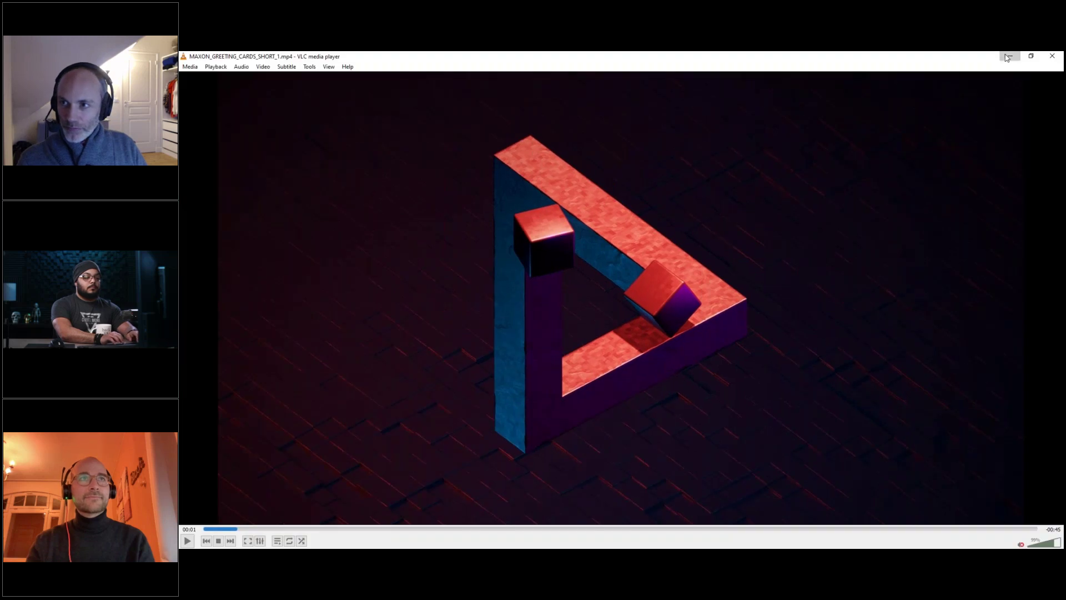
pyautogui.click(1010, 56)
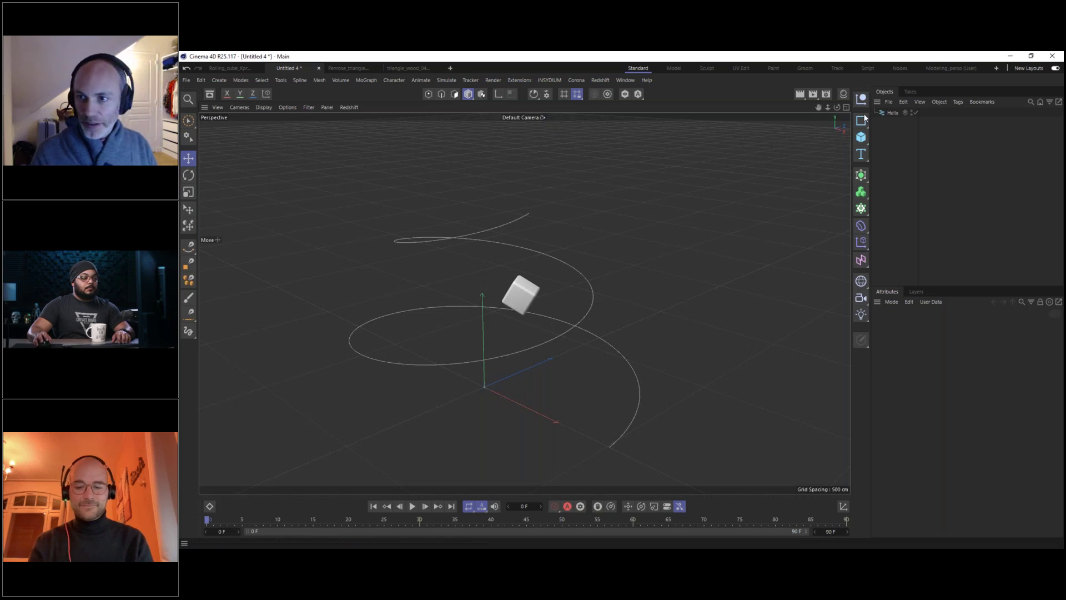
pyautogui.click(901, 68)
pyautogui.click(487, 382)
pyautogui.moveTo(487, 382); pyautogui.dragTo(515, 352)
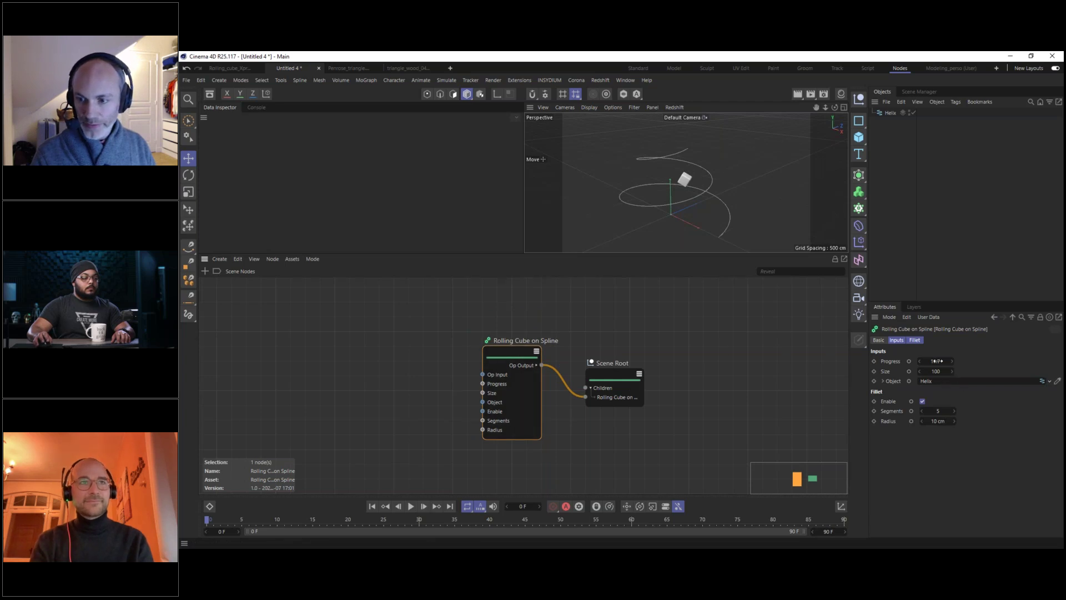
# Set the Rolling Cube on Spline node's Size to about 75.49 and its Progress to about 38.7 along the helix.
pyautogui.moveTo(935, 361); pyautogui.dragTo(951, 360)
pyautogui.scroll(2, 701, 186)
pyautogui.scroll(2, 700, 180)
pyautogui.moveTo(938, 359); pyautogui.dragTo(192, 356)
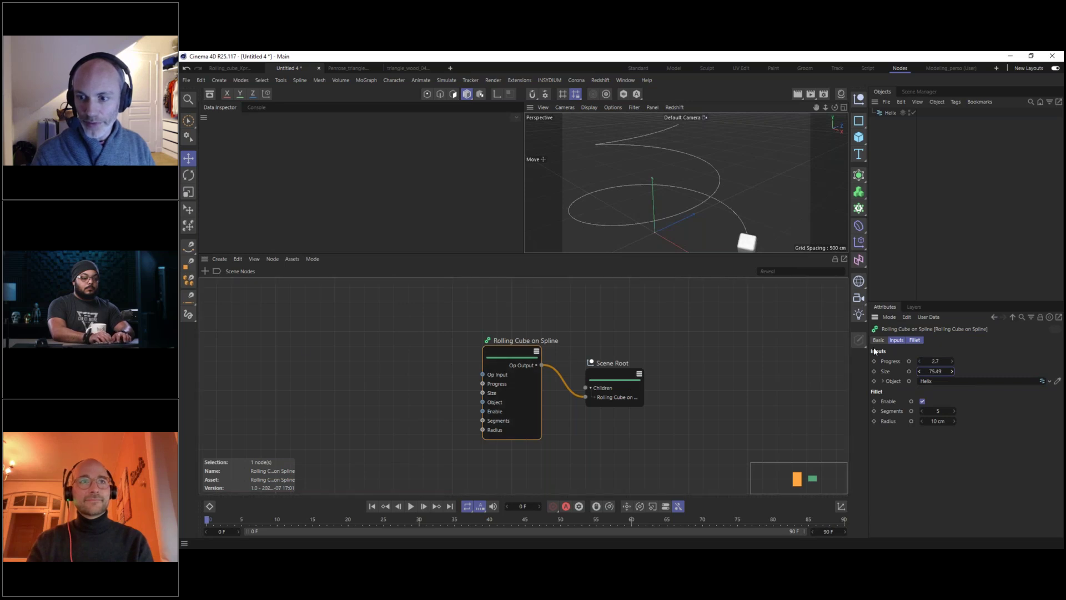
pyautogui.moveTo(938, 361); pyautogui.dragTo(955, 357)
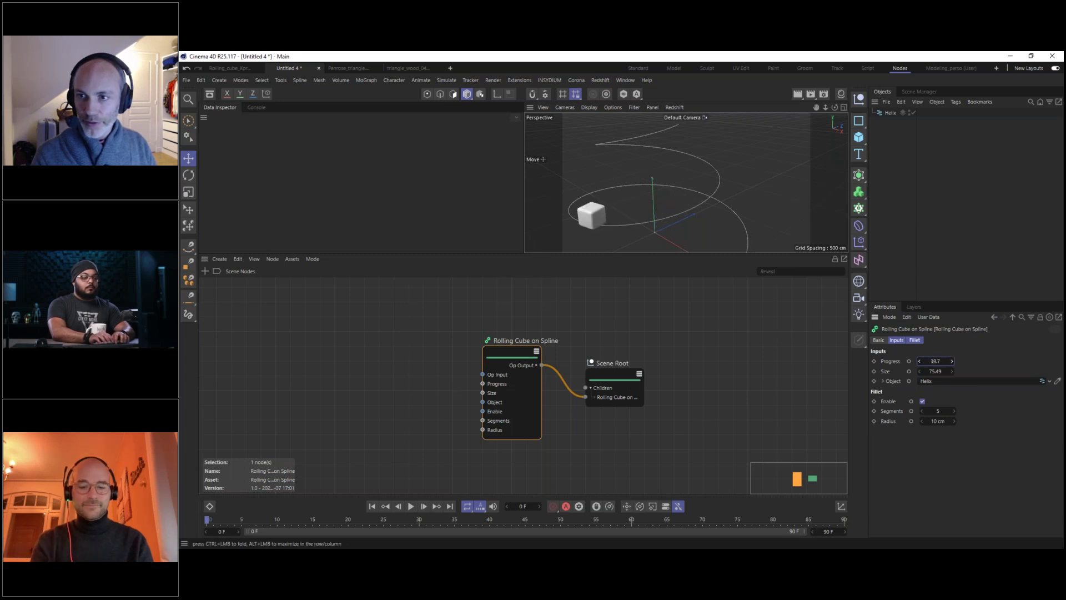
# Add a Circle spline in the XZ plane with a radius of about 568 cm.
pyautogui.click(859, 121)
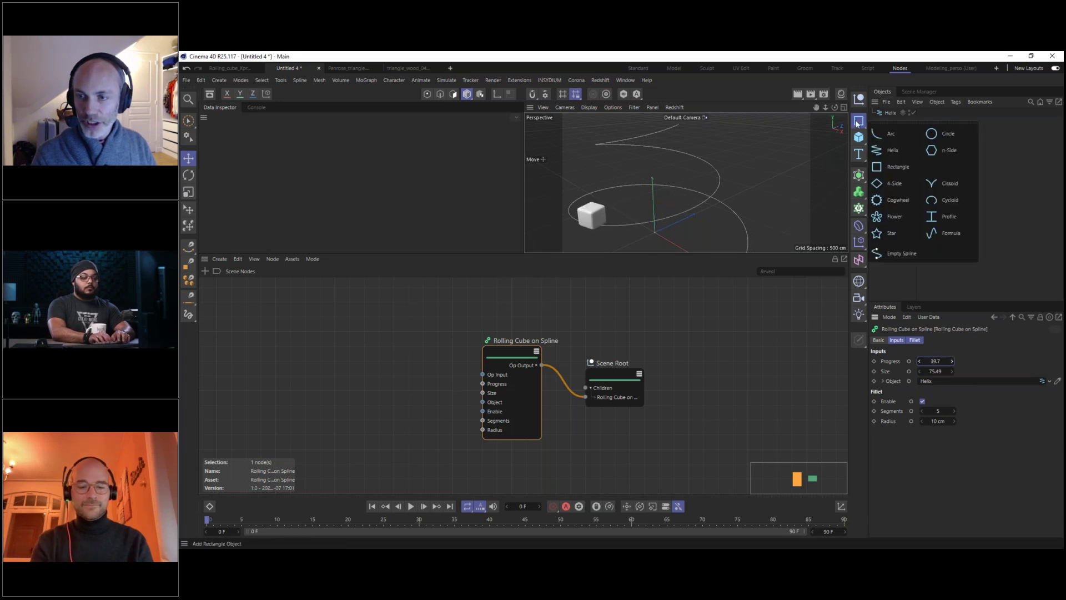
pyautogui.click(947, 136)
pyautogui.click(951, 411)
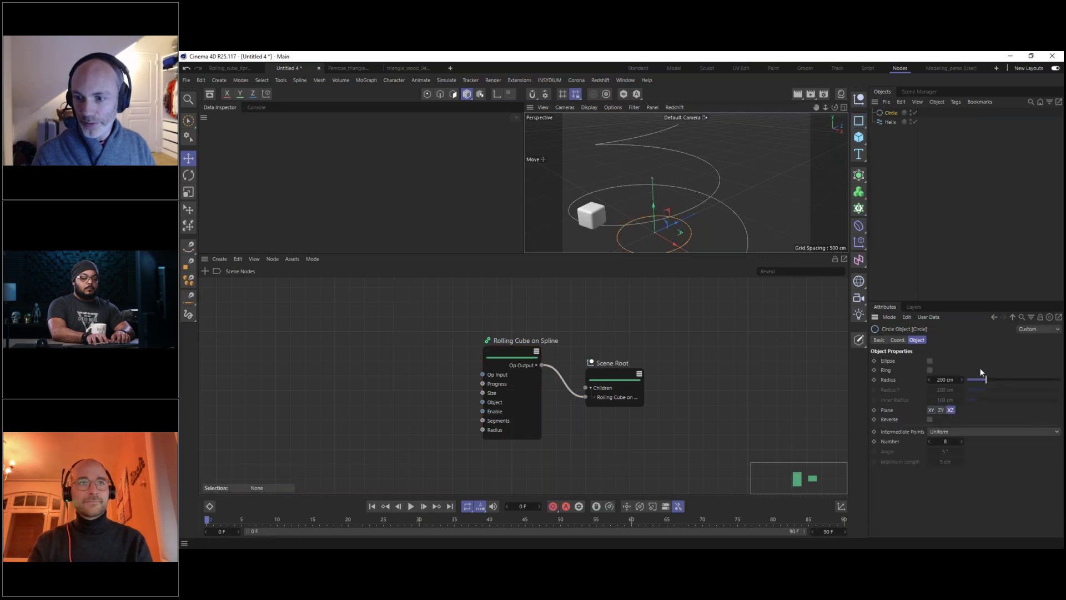
pyautogui.moveTo(988, 380); pyautogui.dragTo(1020, 372)
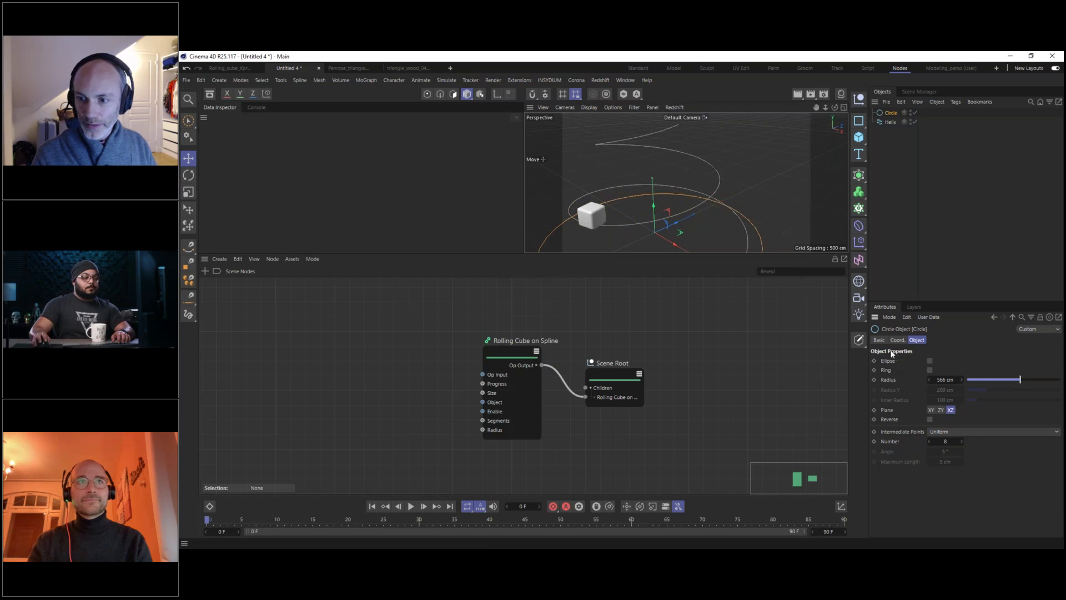
# Run the Rolling Cube on Spline node along the Circle with the Helix disabled, and set Progress to about 76.7.
pyautogui.click(513, 356)
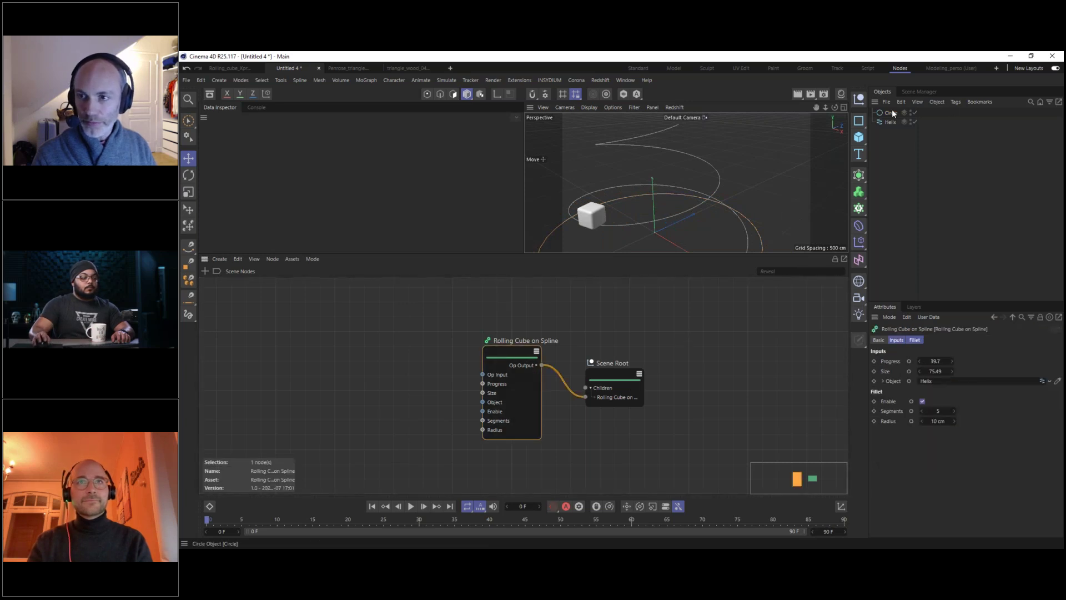
pyautogui.moveTo(946, 383); pyautogui.dragTo(945, 382)
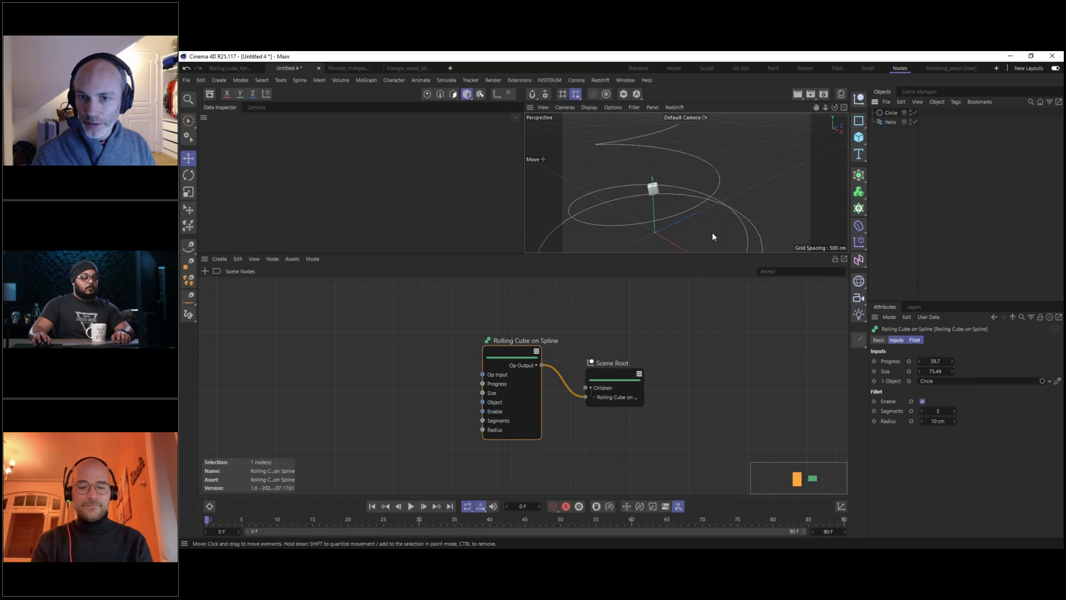
pyautogui.click(915, 122)
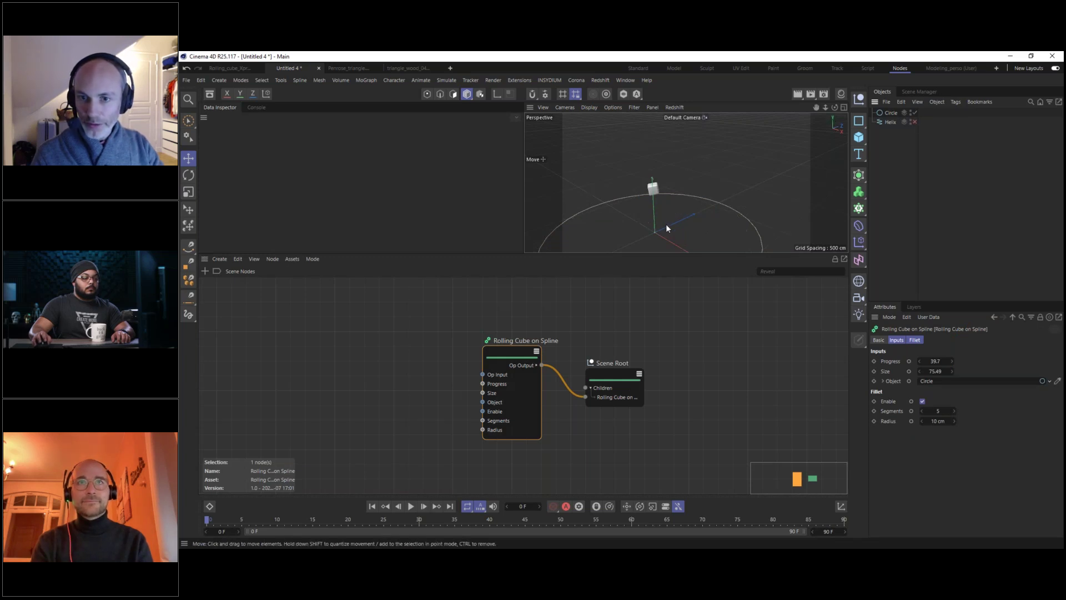
pyautogui.keyDown('alt'); pyautogui.moveTo(685, 161); pyautogui.dragTo(691, 150); pyautogui.keyUp('alt')
pyautogui.moveTo(938, 360)
pyautogui.mouseDown()
pyautogui.moveTo(984, 340)
pyautogui.moveTo(954, 348)
pyautogui.mouseUp()
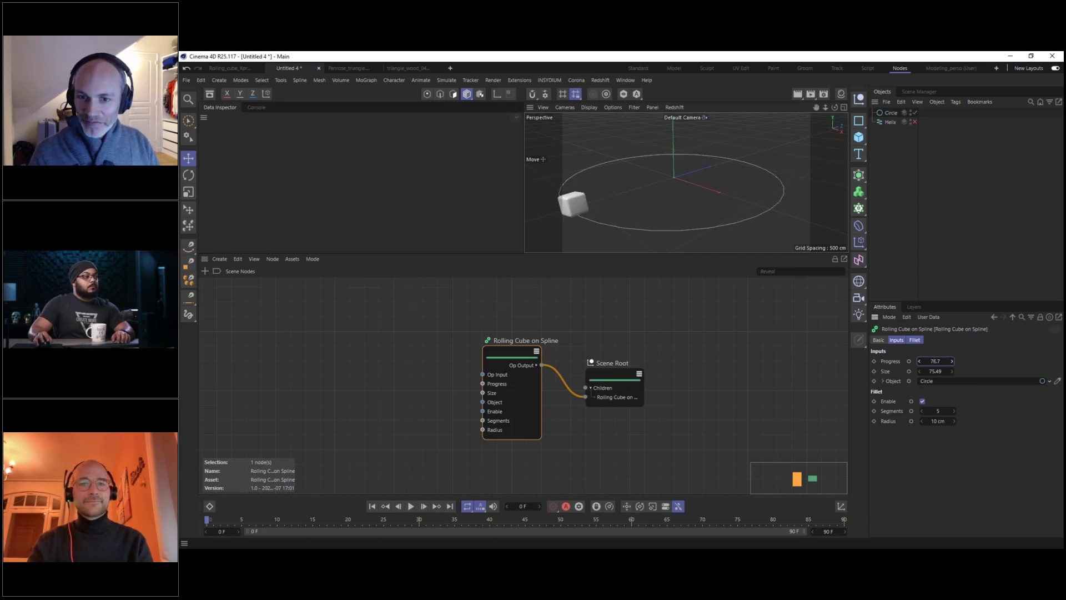
# Create a new project in the Standard layout and add a cube, viewed nearly from the front.
pyautogui.click(451, 68)
pyautogui.click(638, 66)
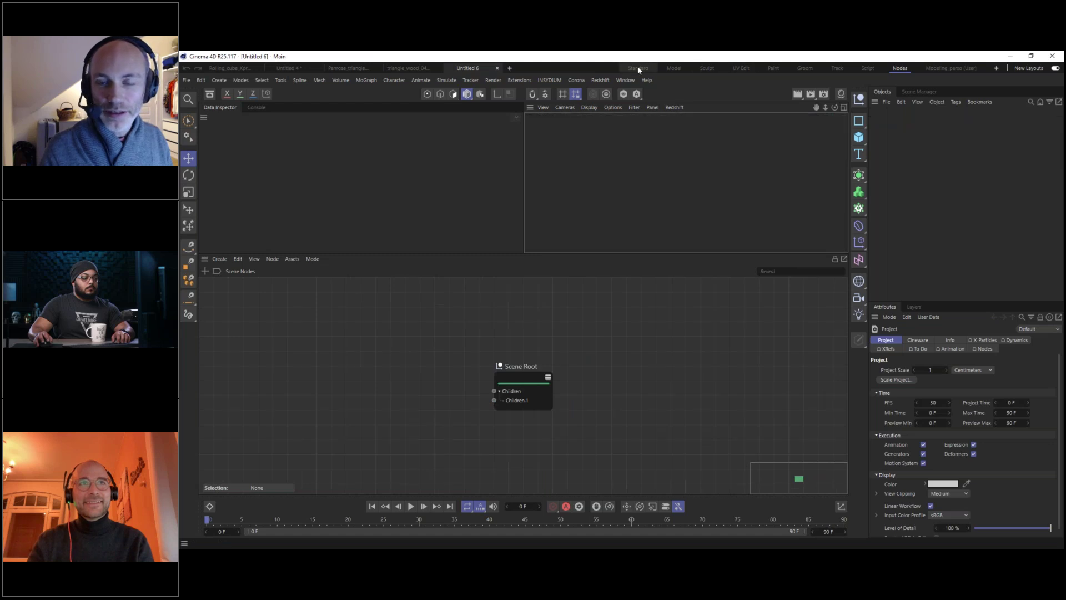
pyautogui.click(861, 137)
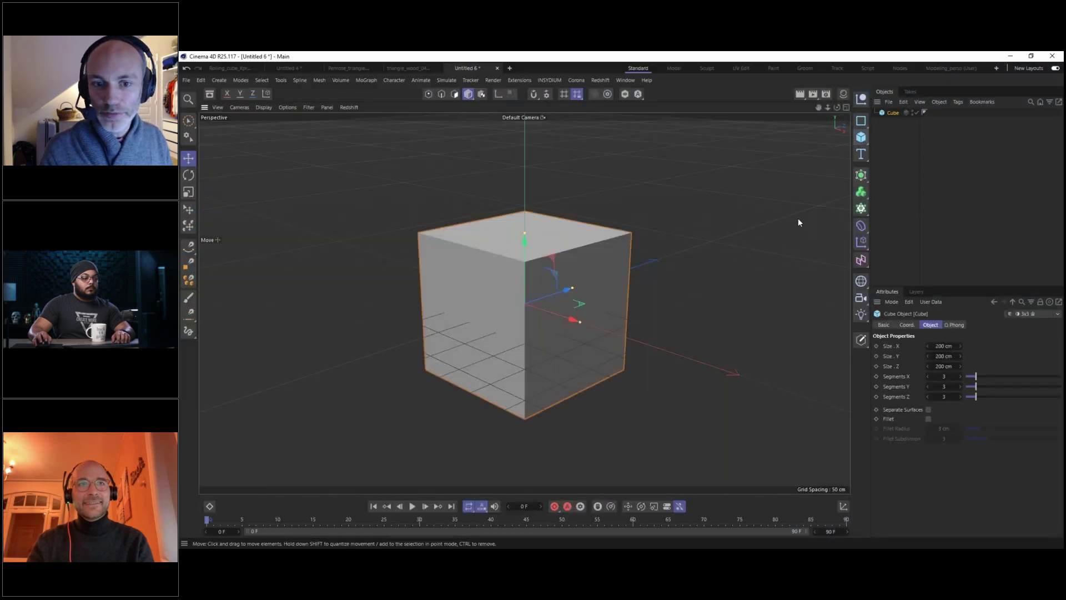
pyautogui.keyDown('alt'); pyautogui.moveTo(489, 285); pyautogui.dragTo(584, 279); pyautogui.keyUp('alt')
pyautogui.keyDown('alt'); pyautogui.moveTo(584, 279); pyautogui.dragTo(499, 314, button='right'); pyautogui.keyUp('alt')
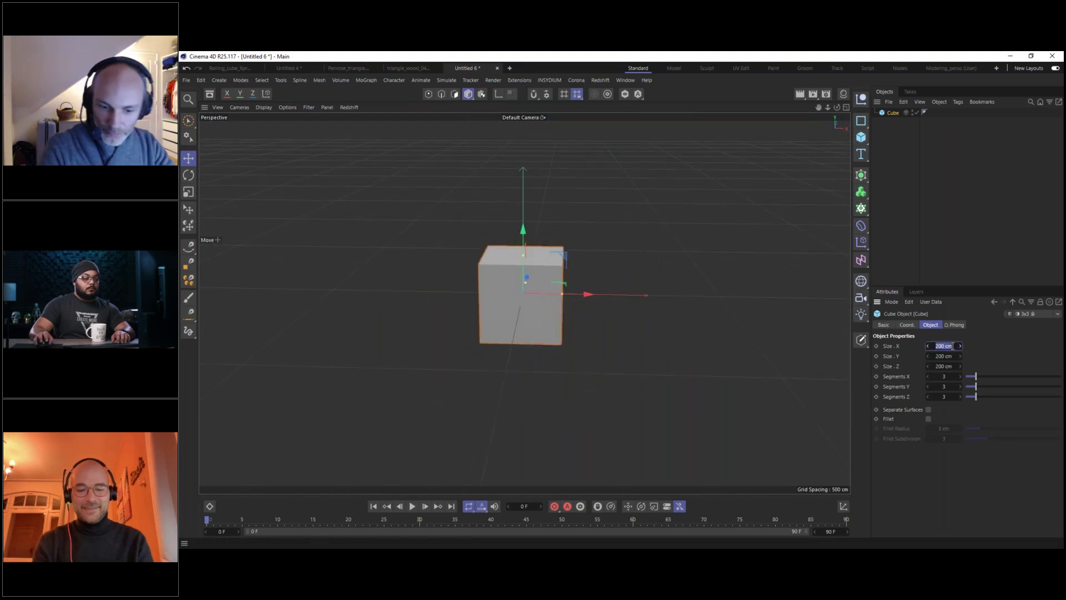
# Set the cube's X, Y and Z sizes to 50 cm.
pyautogui.write('50')
pyautogui.press('Tab')
pyautogui.write('50')
pyautogui.press('Tab')
pyautogui.write('50')
pyautogui.press('Return')
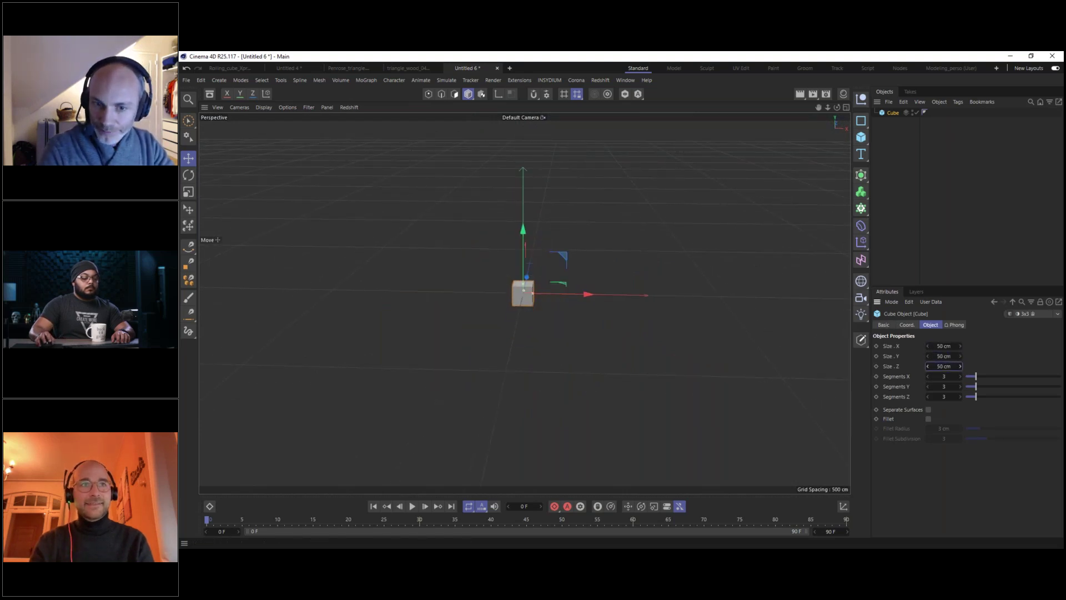
# Keyframe the cube's bank rotation (R.B) at 0° on frame 0.
pyautogui.keyDown('alt'); pyautogui.moveTo(534, 288); pyautogui.dragTo(616, 220, button='right'); pyautogui.keyUp('alt')
pyautogui.keyDown('alt'); pyautogui.moveTo(552, 278); pyautogui.dragTo(539, 245, button='middle'); pyautogui.keyUp('alt')
pyautogui.click(907, 325)
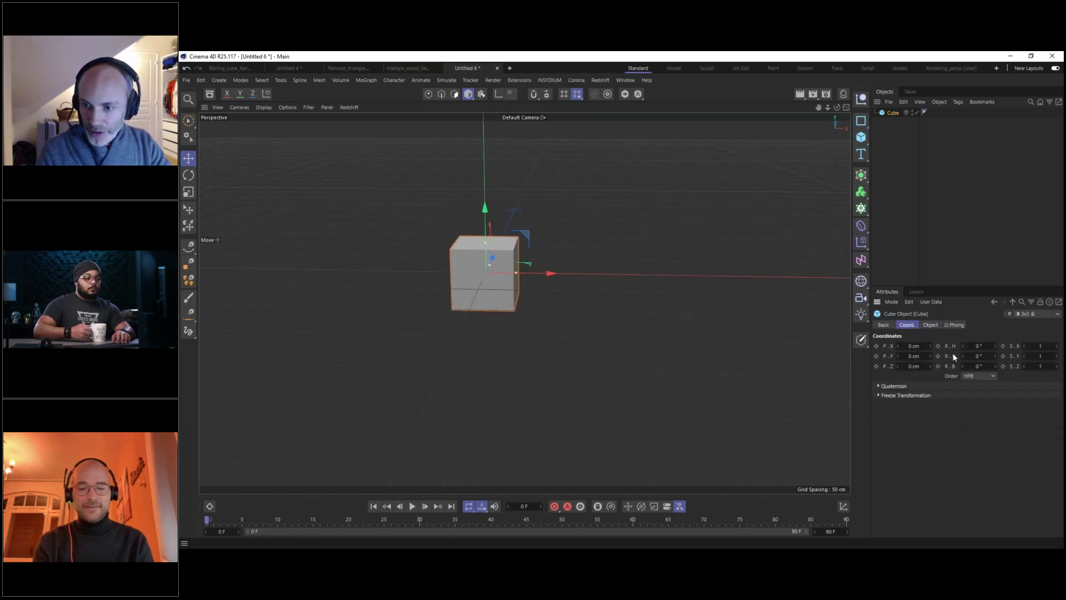
pyautogui.moveTo(981, 365); pyautogui.dragTo(985, 364)
pyautogui.rightClick(995, 365)
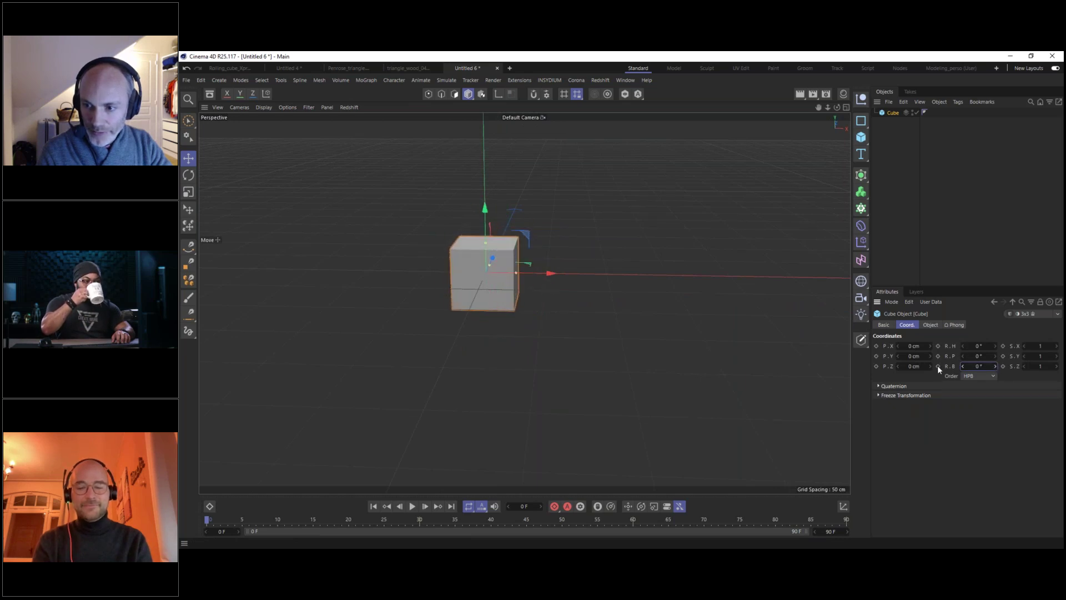
pyautogui.click(938, 366)
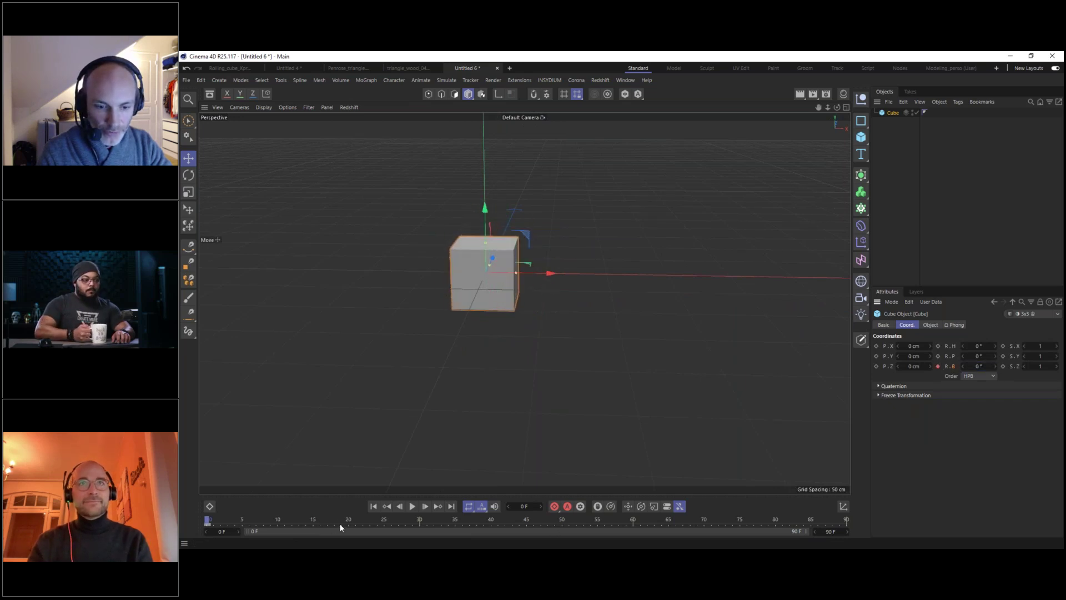
# Try setting the cube's bank rotation to 180° at frame 25 without recording a keyframe.
pyautogui.click(357, 521)
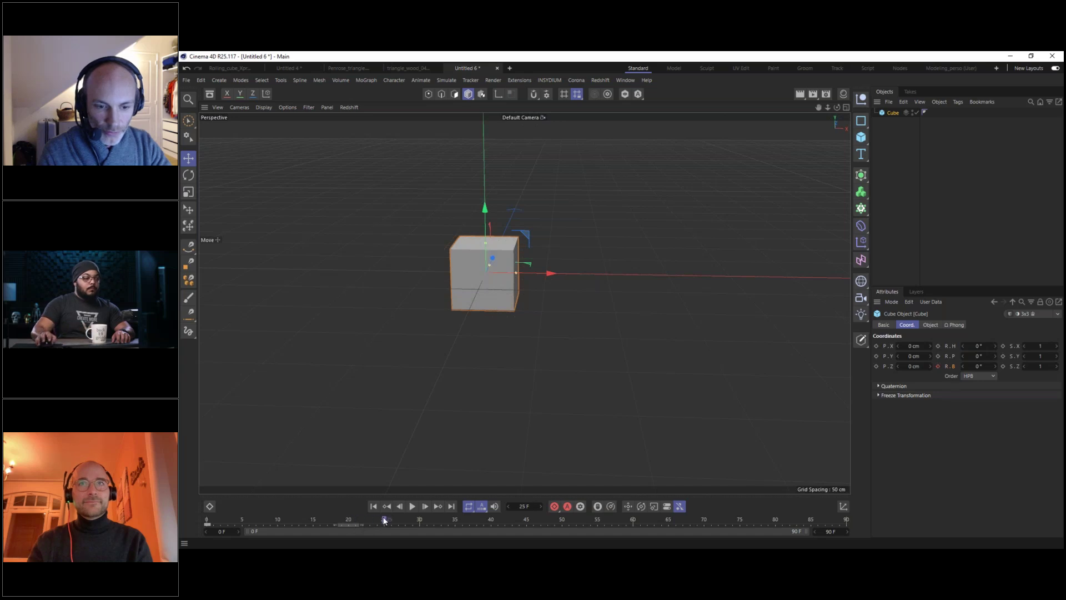
pyautogui.moveTo(979, 366); pyautogui.dragTo(1061, 373)
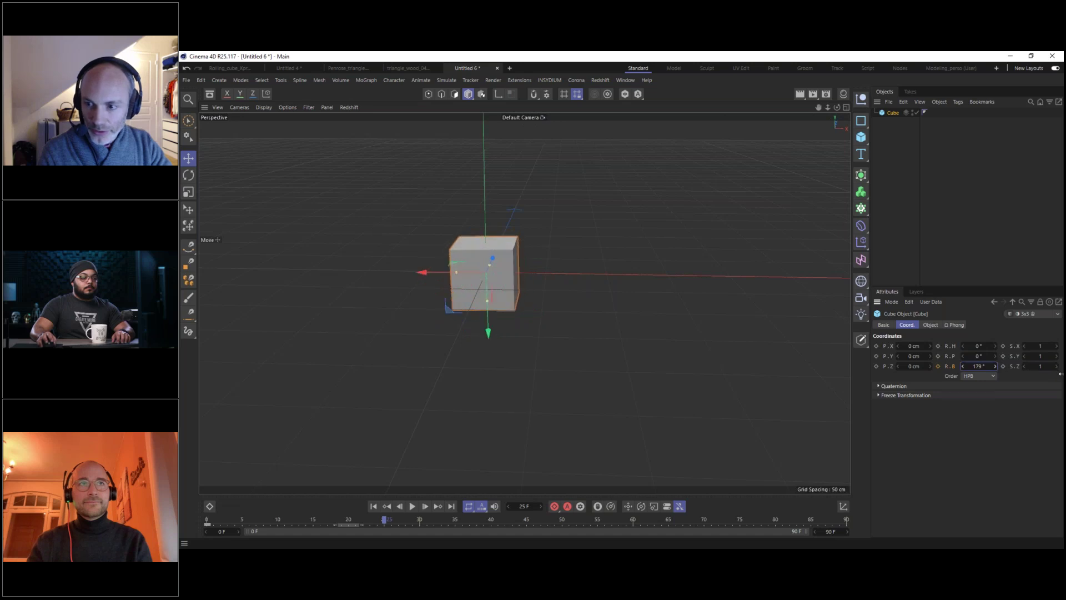
pyautogui.write('180')
pyautogui.press('Return')
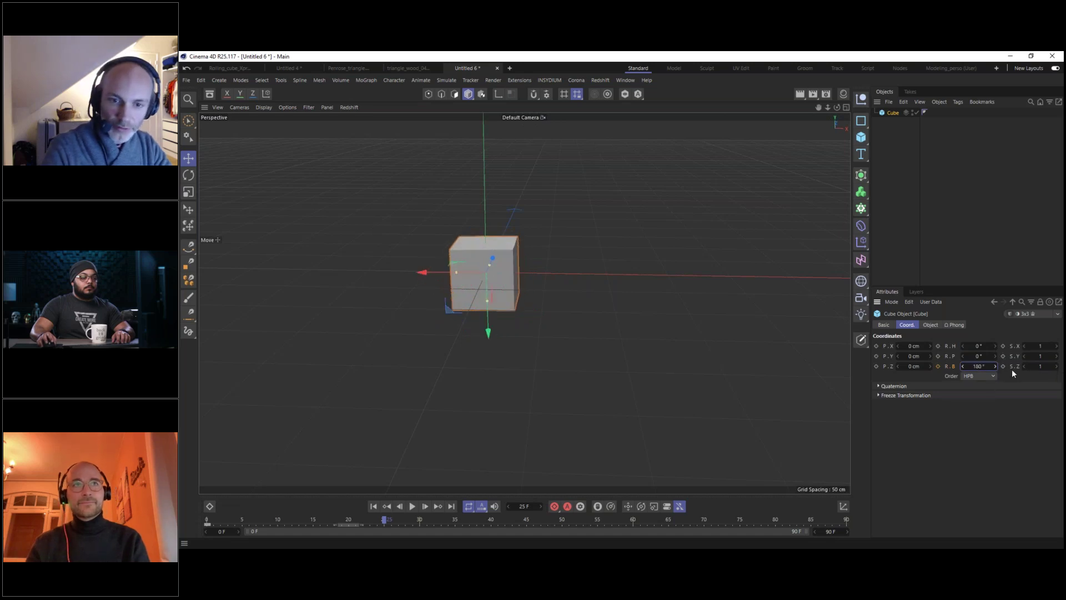
pyautogui.click(208, 520)
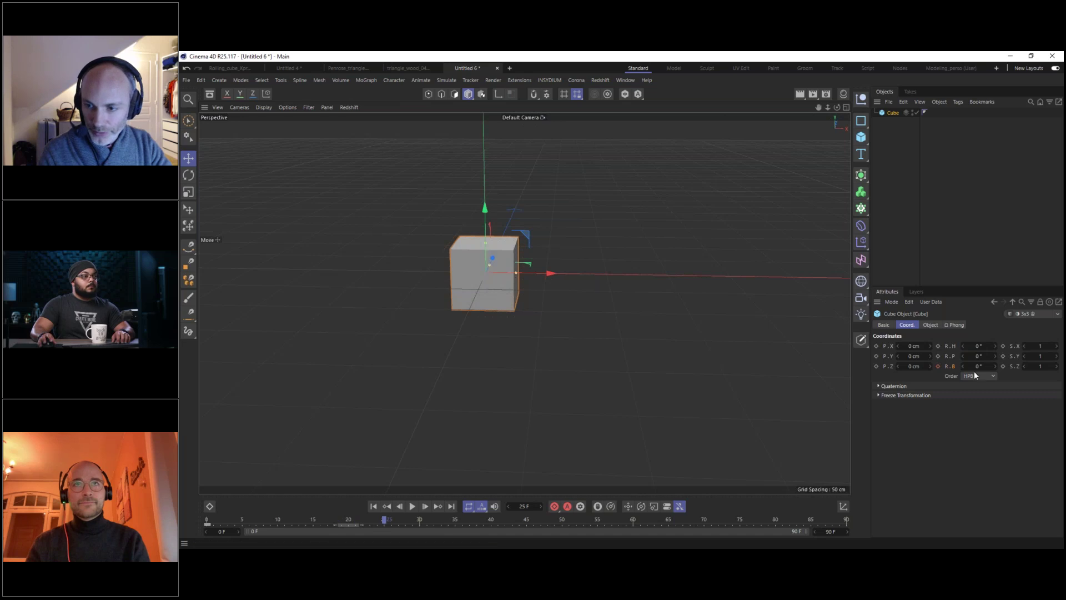
# Set the cube's bank rotation to 180° at frame 25 and record a keyframe for it.
pyautogui.moveTo(985, 365); pyautogui.dragTo(997, 369)
pyautogui.click(990, 366)
pyautogui.write('180')
pyautogui.press('Return')
pyautogui.click(937, 367)
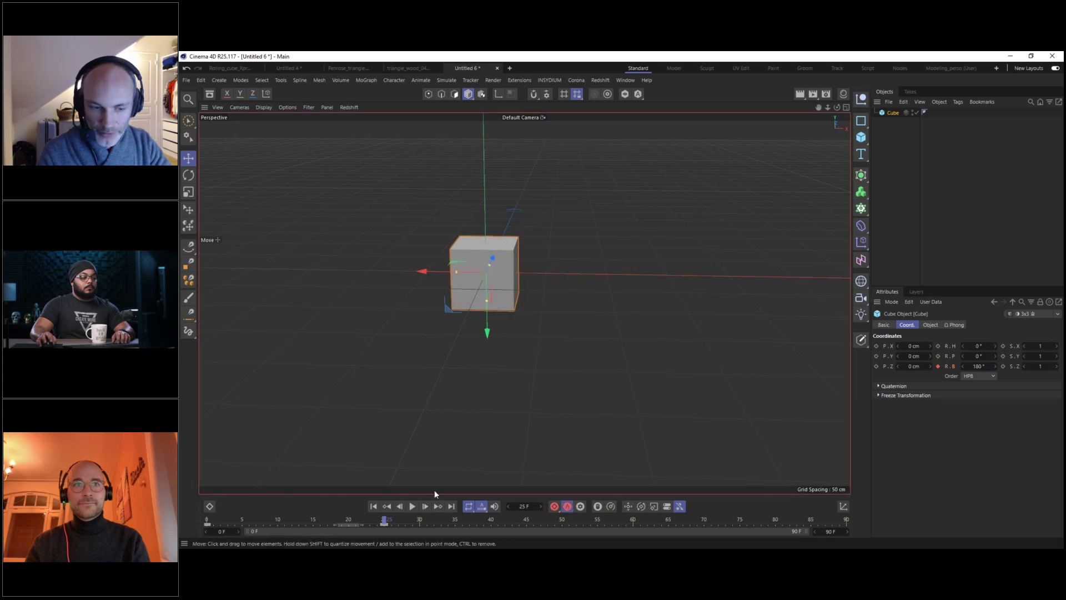
# Return to frame 0 and keyframe the cube's X position at 0 cm.
pyautogui.moveTo(384, 520); pyautogui.dragTo(207, 520)
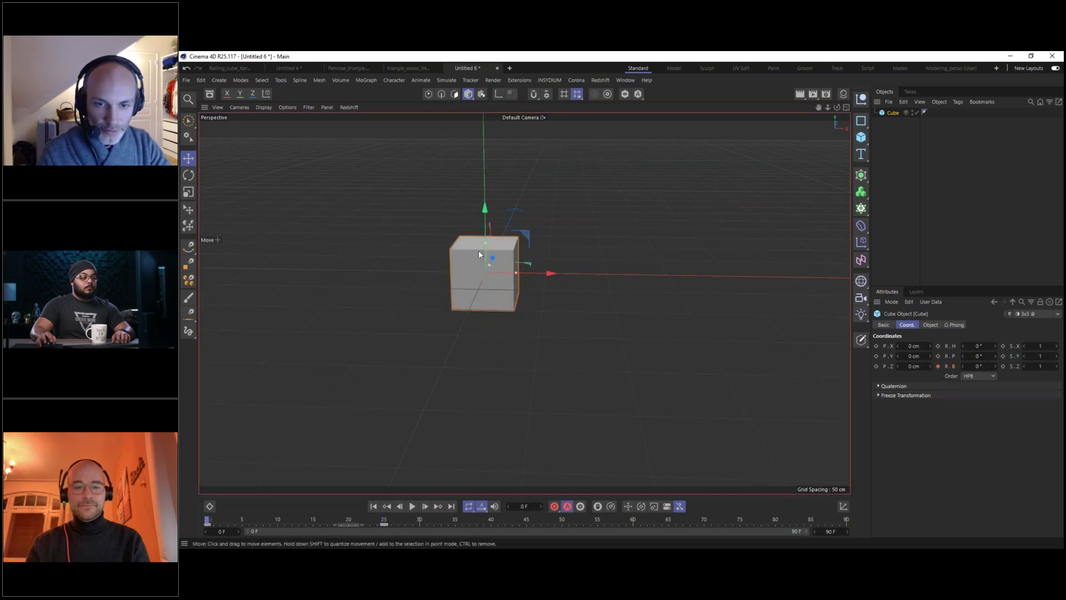
pyautogui.click(895, 123)
pyautogui.click(893, 113)
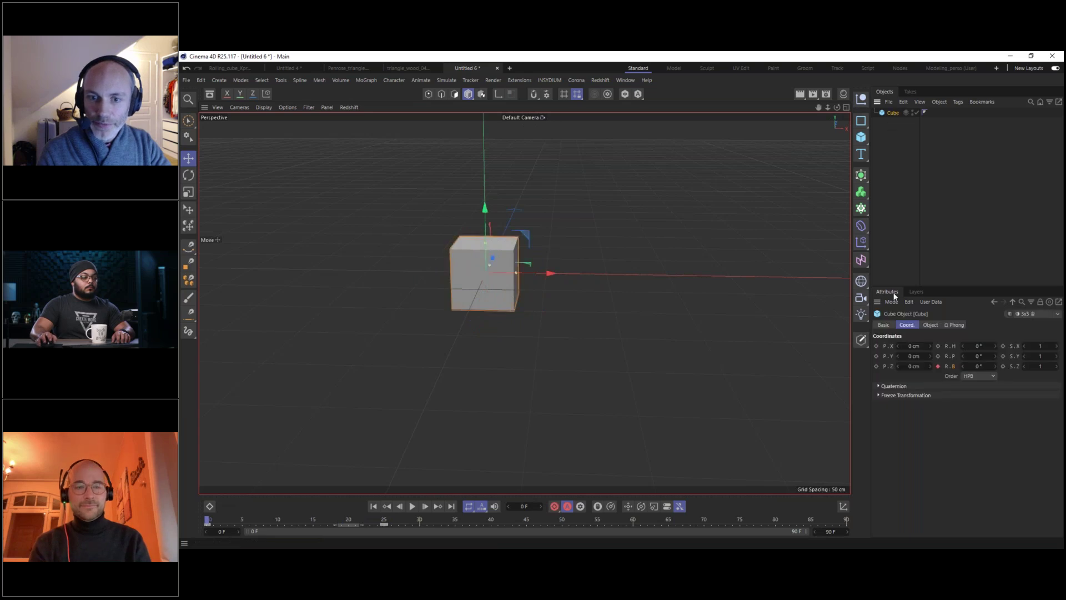
pyautogui.moveTo(919, 345); pyautogui.dragTo(889, 344)
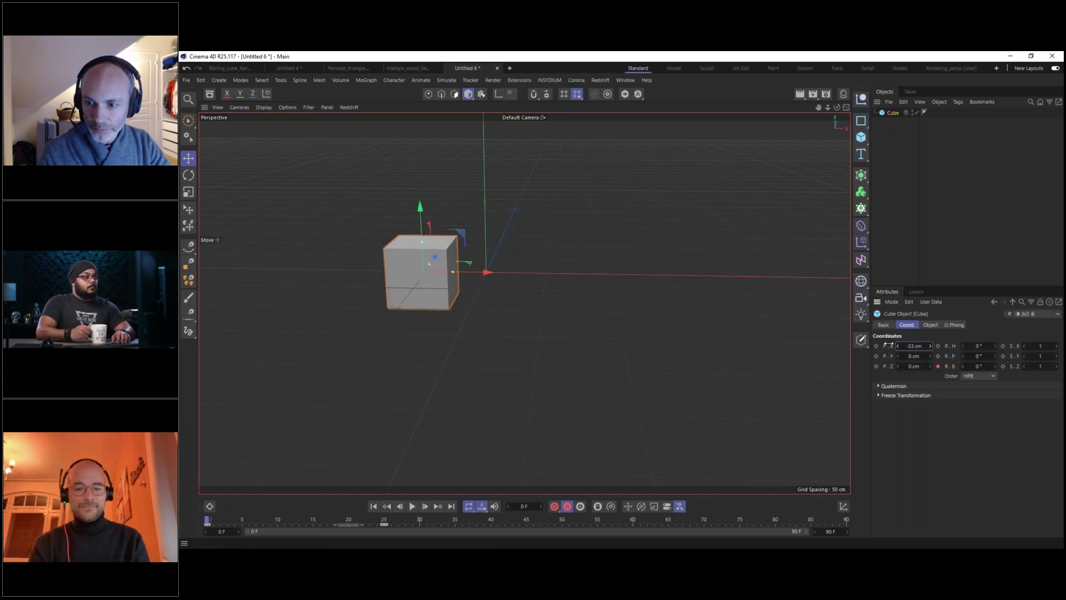
pyautogui.rightClick(930, 346)
pyautogui.click(876, 346)
# Move the cube to X 174 cm at frame 25 and scrub back to frame 0 to preview the motion.
pyautogui.click(385, 521)
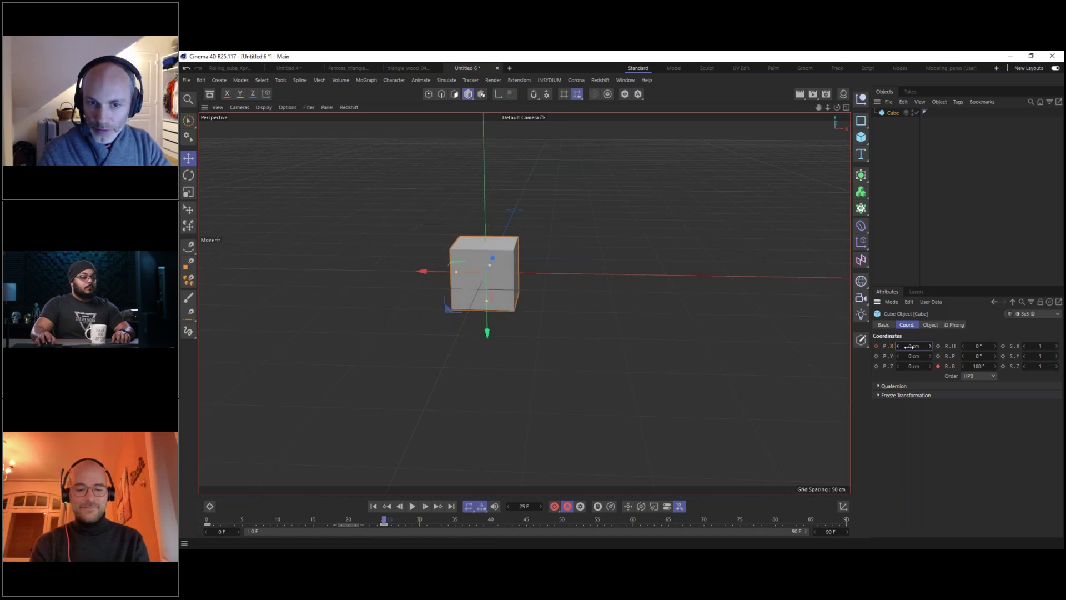
pyautogui.moveTo(910, 346); pyautogui.dragTo(994, 333)
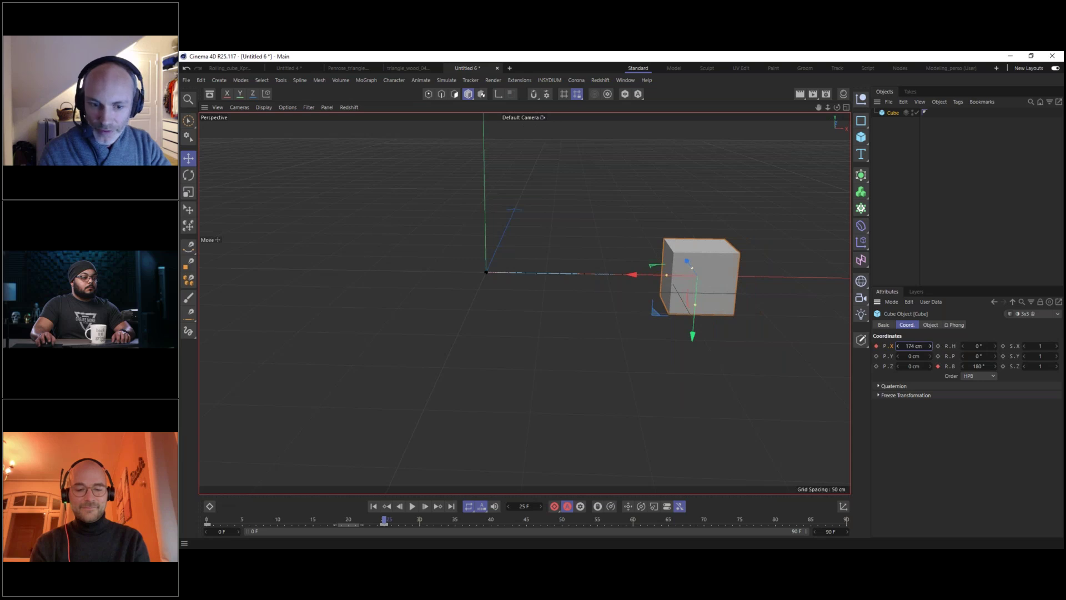
pyautogui.moveTo(390, 521); pyautogui.dragTo(198, 495)
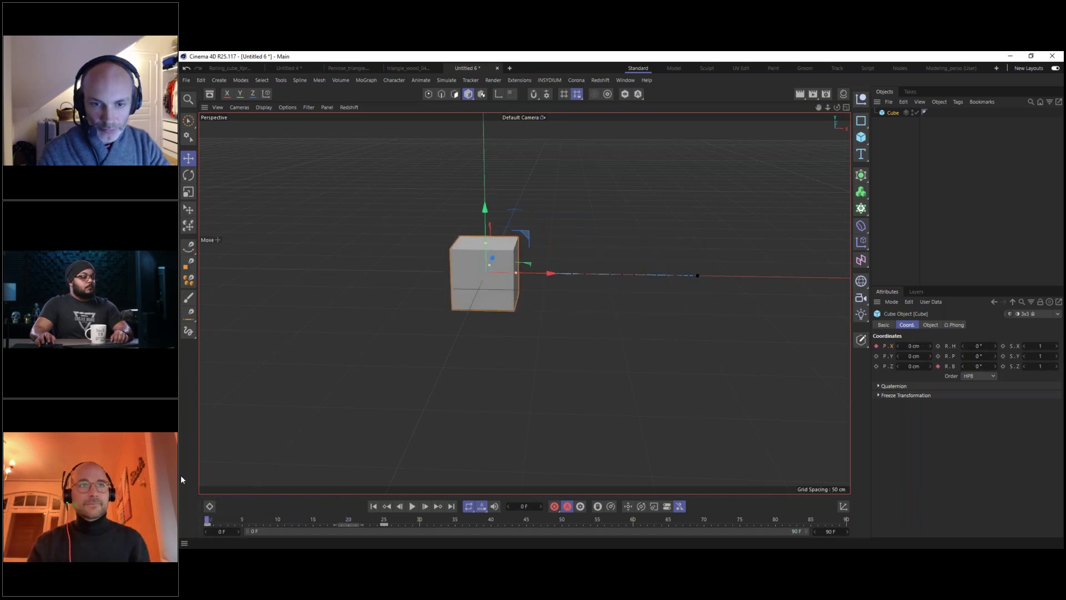
# Add a plane lowered to about Y -22.3 cm beneath the cube and hide the world grid in the viewport.
pyautogui.moveTo(867, 139); pyautogui.dragTo(895, 165)
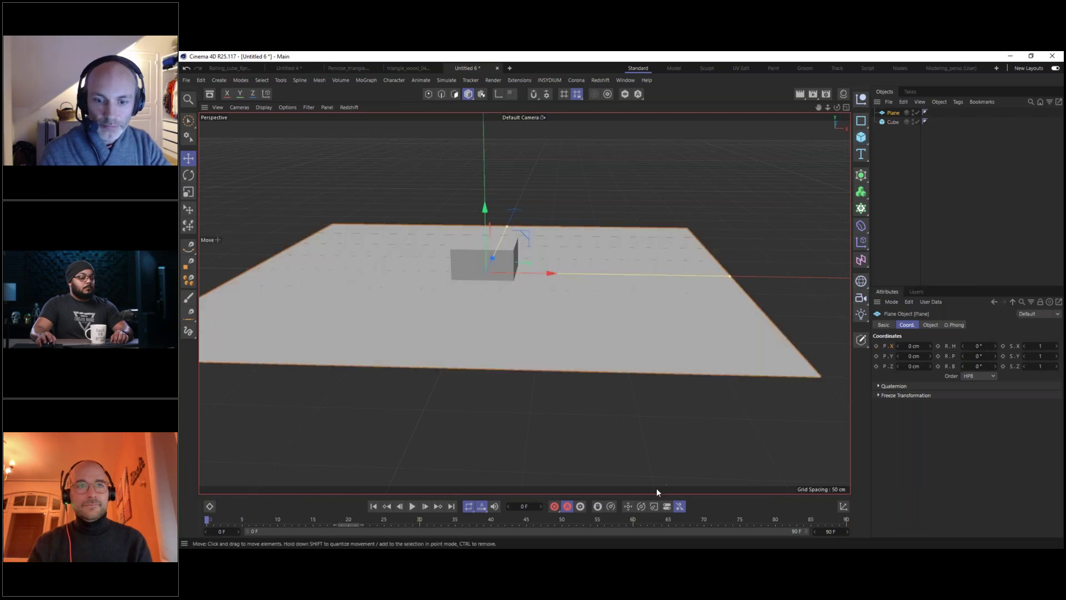
pyautogui.moveTo(489, 221); pyautogui.dragTo(484, 243)
pyautogui.click(309, 109)
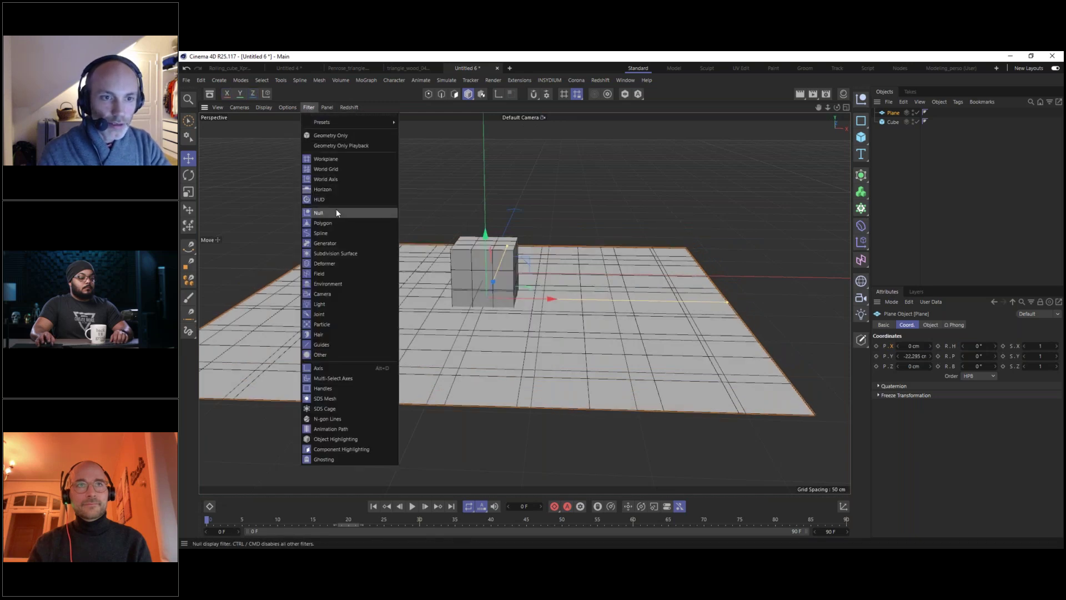
pyautogui.click(326, 168)
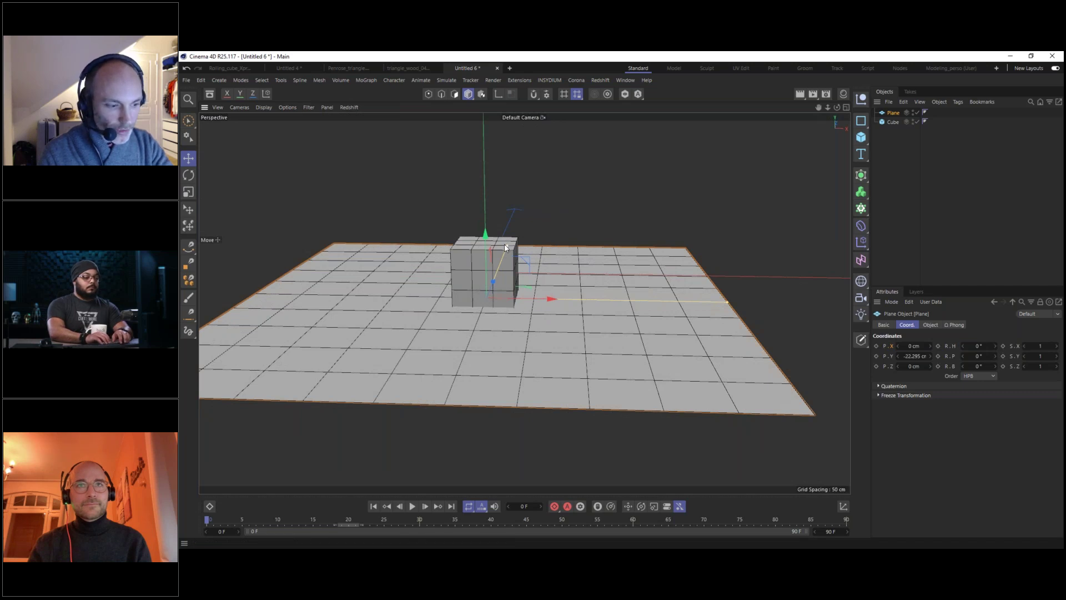
# Switch the viewport to Gouraud shading without lines and lower the plane to about Y -24.4 cm.
pyautogui.press('n')
pyautogui.press('a')
pyautogui.moveTo(489, 234); pyautogui.dragTo(490, 237)
# Scrub to frame 10 and back to frame 0, examining from several angles how the cube meets the plane.
pyautogui.click(241, 520)
pyautogui.moveTo(240, 521); pyautogui.dragTo(278, 510)
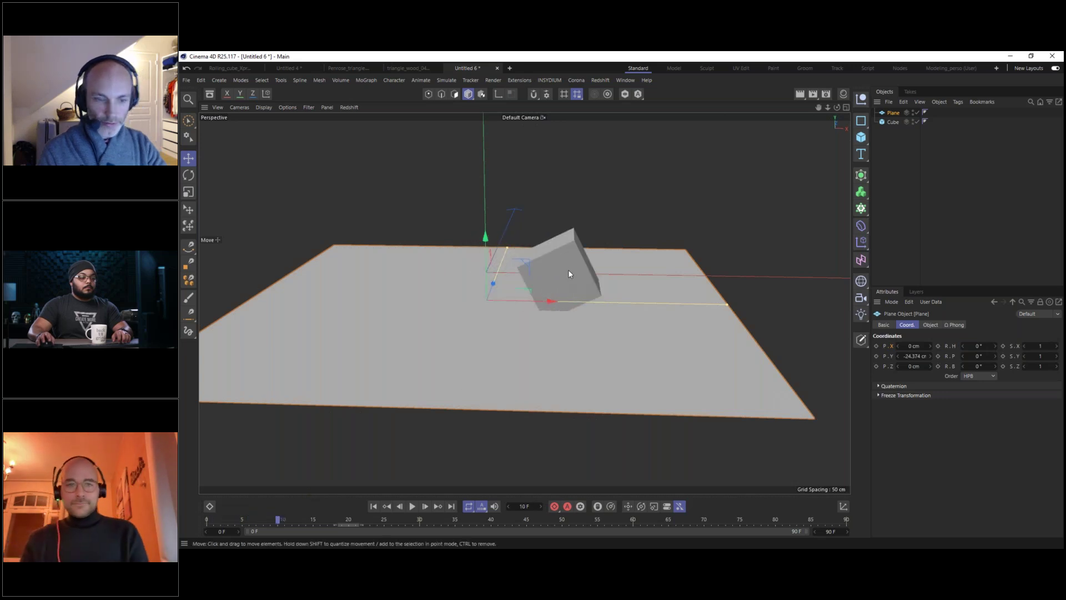
pyautogui.keyDown('alt'); pyautogui.moveTo(571, 275); pyautogui.dragTo(578, 242); pyautogui.keyUp('alt')
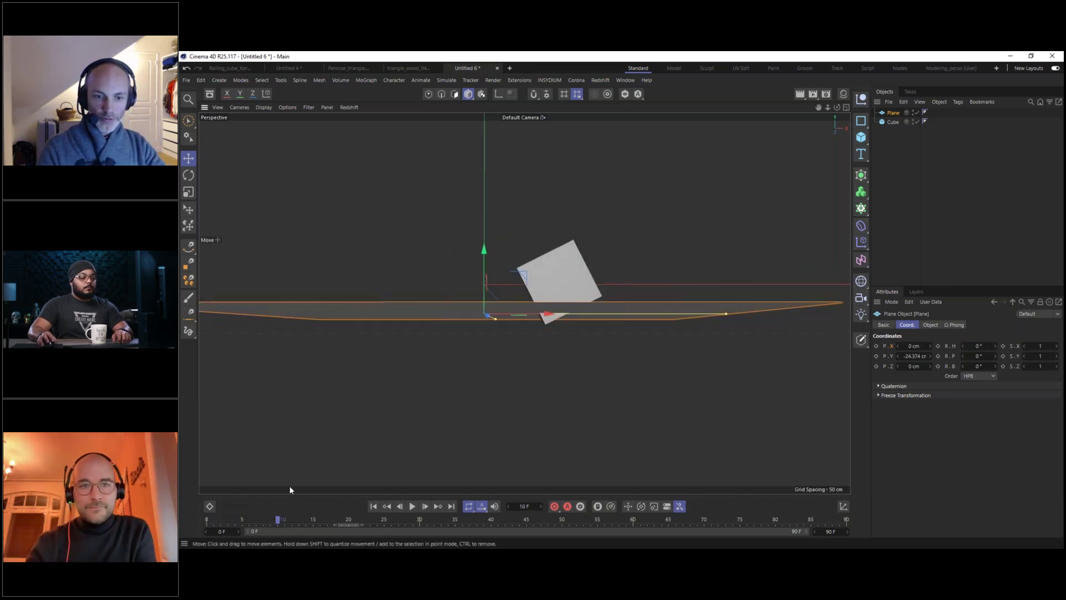
pyautogui.moveTo(281, 518); pyautogui.dragTo(182, 498)
pyautogui.keyDown('alt'); pyautogui.moveTo(497, 255); pyautogui.dragTo(491, 287); pyautogui.keyUp('alt')
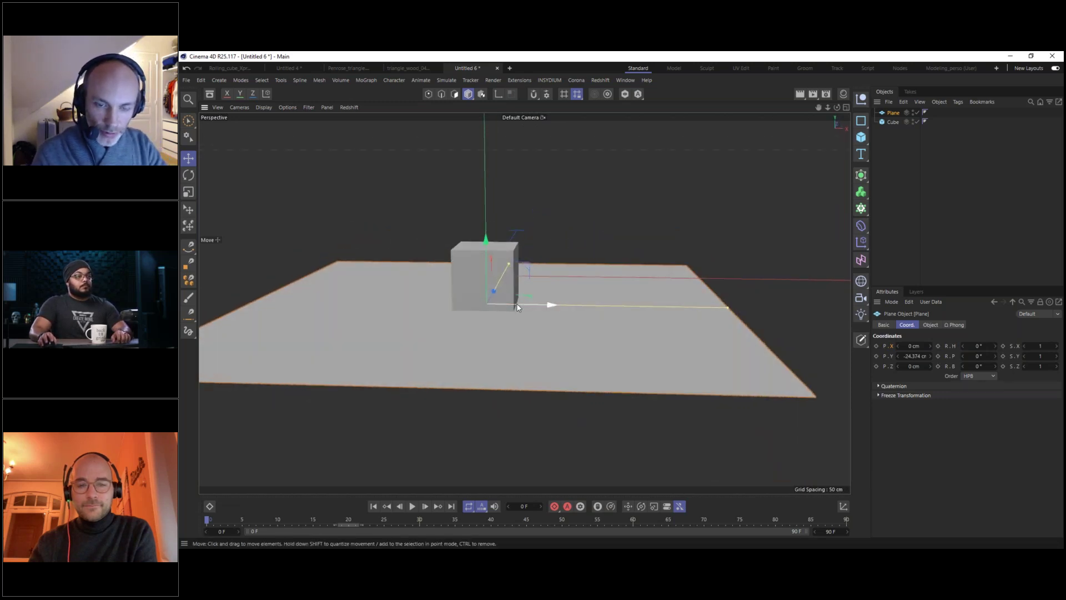
pyautogui.keyDown('alt'); pyautogui.moveTo(523, 291); pyautogui.dragTo(498, 312); pyautogui.keyUp('alt')
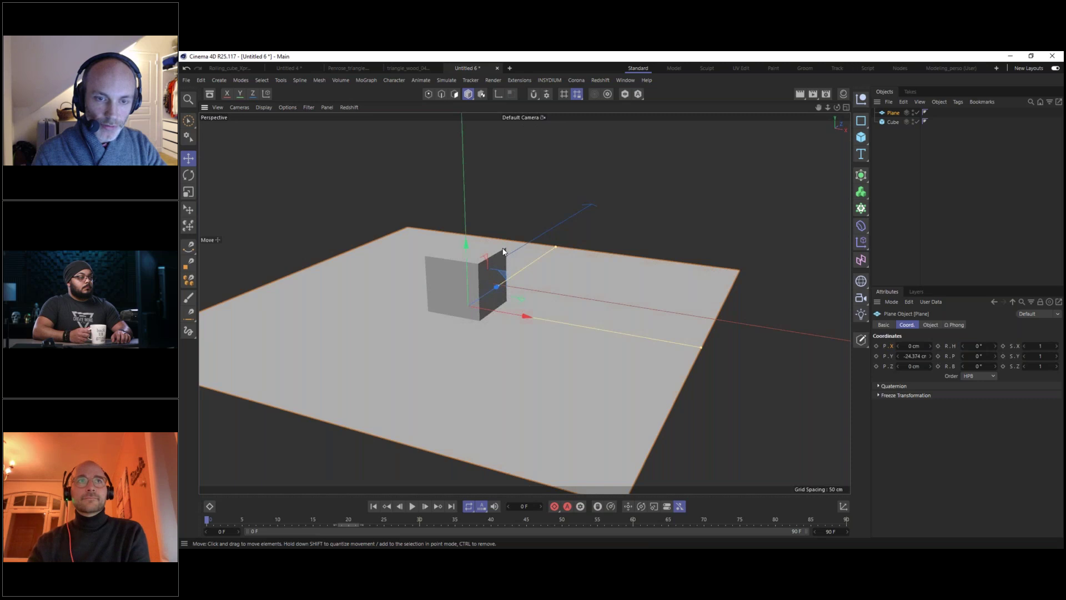
pyautogui.keyDown('alt'); pyautogui.moveTo(481, 290); pyautogui.dragTo(539, 274); pyautogui.keyUp('alt')
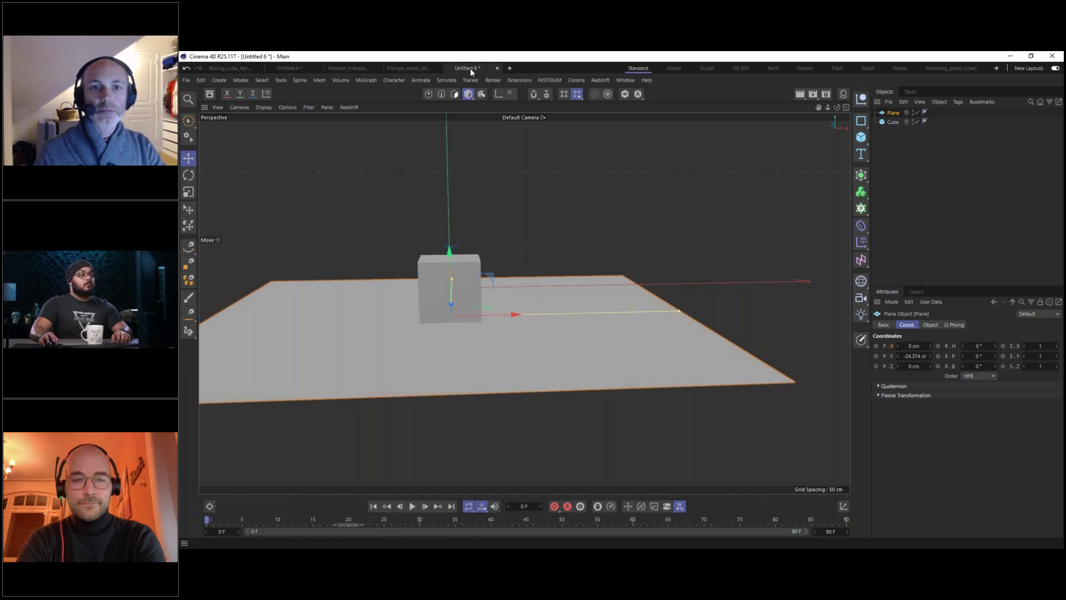
# Switch to the Rolling_cube_Xpresso01_ontrack.c4d project and view the cube on its curved track.
pyautogui.click(229, 68)
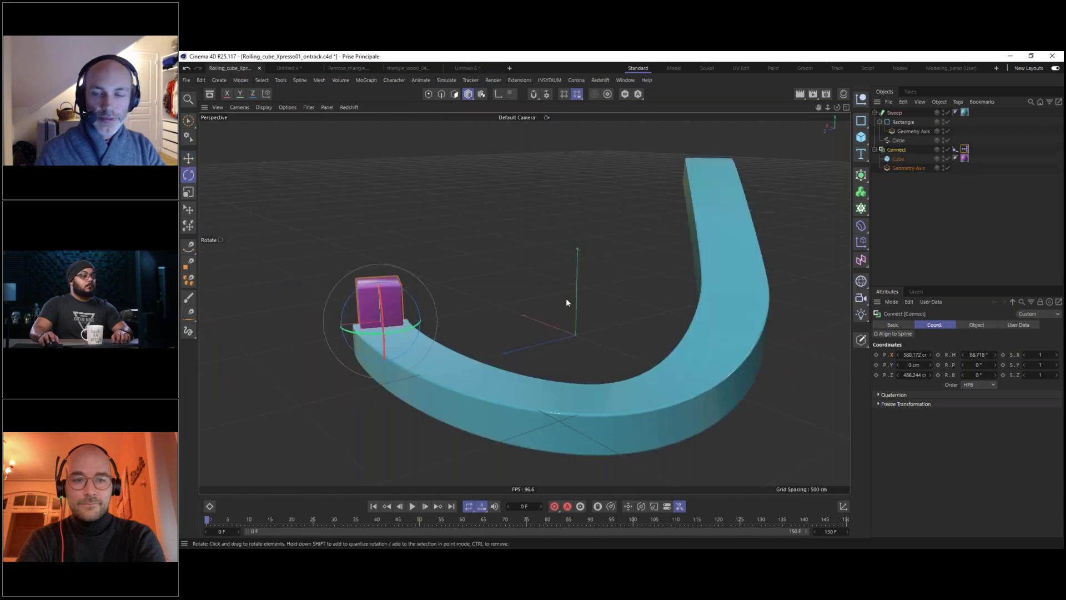
pyautogui.keyDown('alt'); pyautogui.moveTo(419, 354); pyautogui.dragTo(577, 320); pyautogui.keyUp('alt')
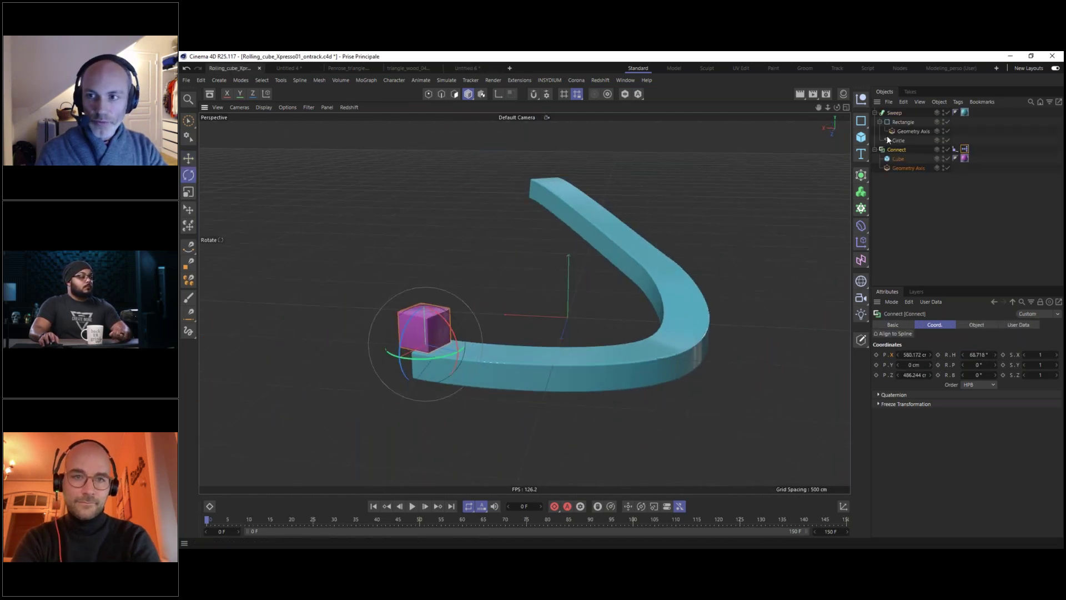
# Scrub the cube's roll along the track to frame 8 and clear the object selection.
pyautogui.click(225, 519)
pyautogui.moveTo(224, 519); pyautogui.dragTo(234, 498)
pyautogui.click(607, 432)
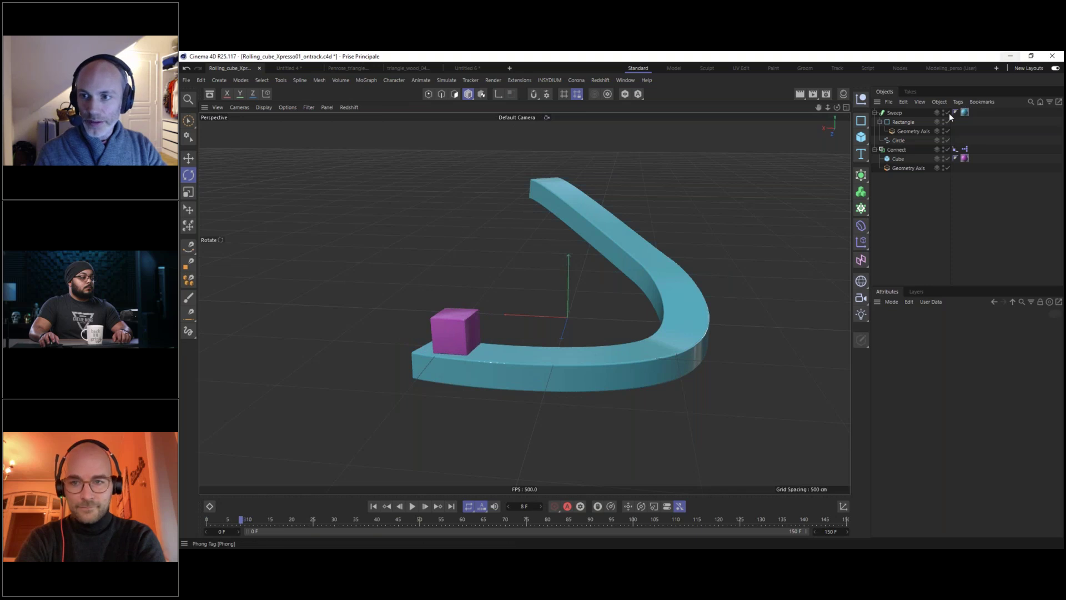
# Examine the Cube's object properties and the Connect object's user data, and scrub the roll to frame 98.
pyautogui.click(898, 160)
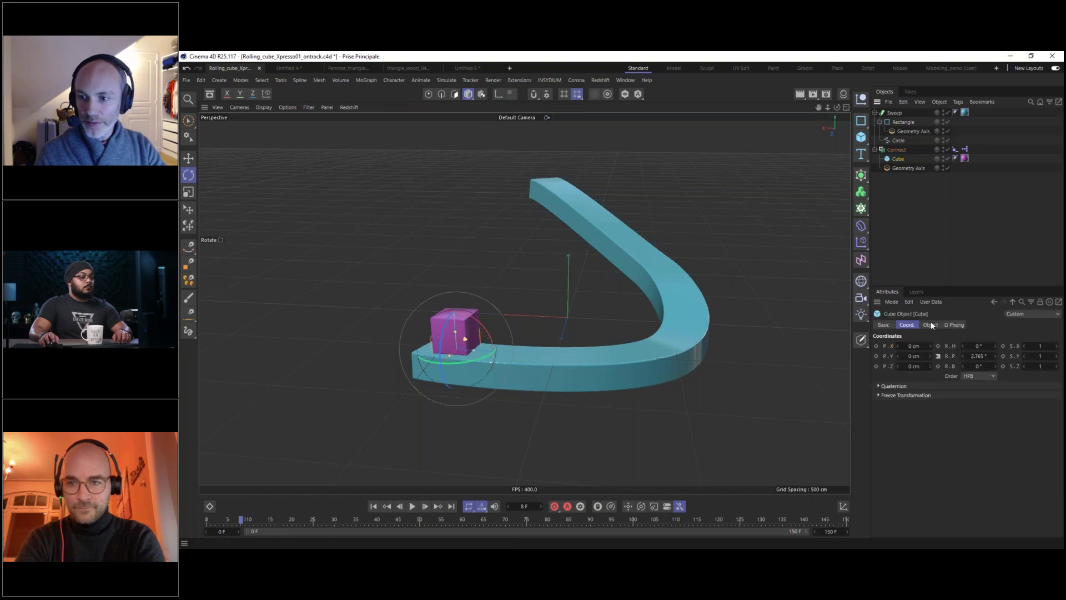
pyautogui.click(931, 325)
pyautogui.click(893, 150)
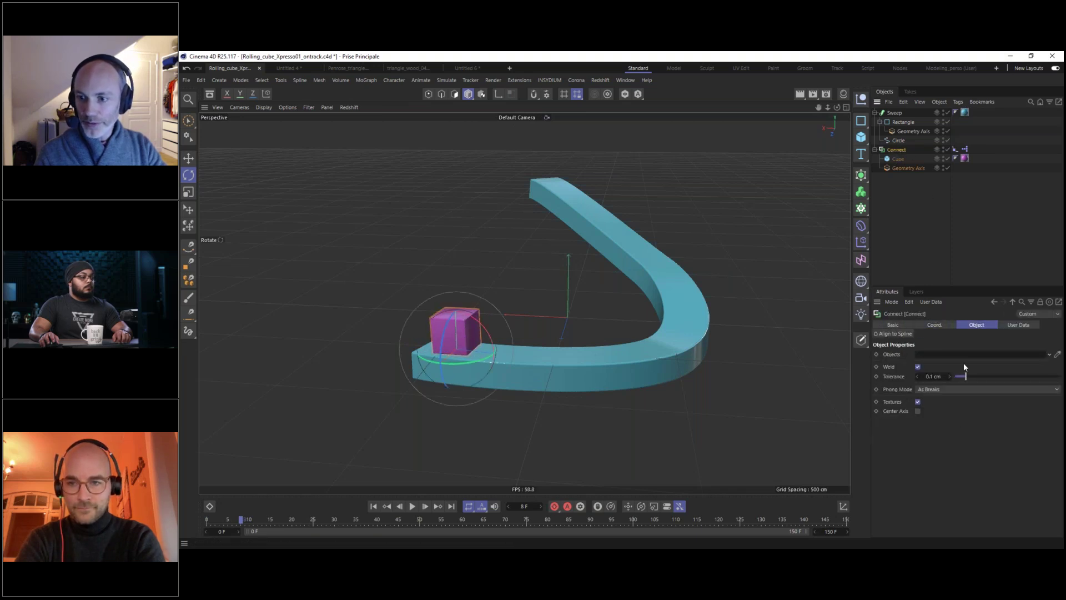
pyautogui.click(1011, 326)
pyautogui.moveTo(916, 354); pyautogui.dragTo(903, 377)
pyautogui.moveTo(242, 522); pyautogui.dragTo(626, 507)
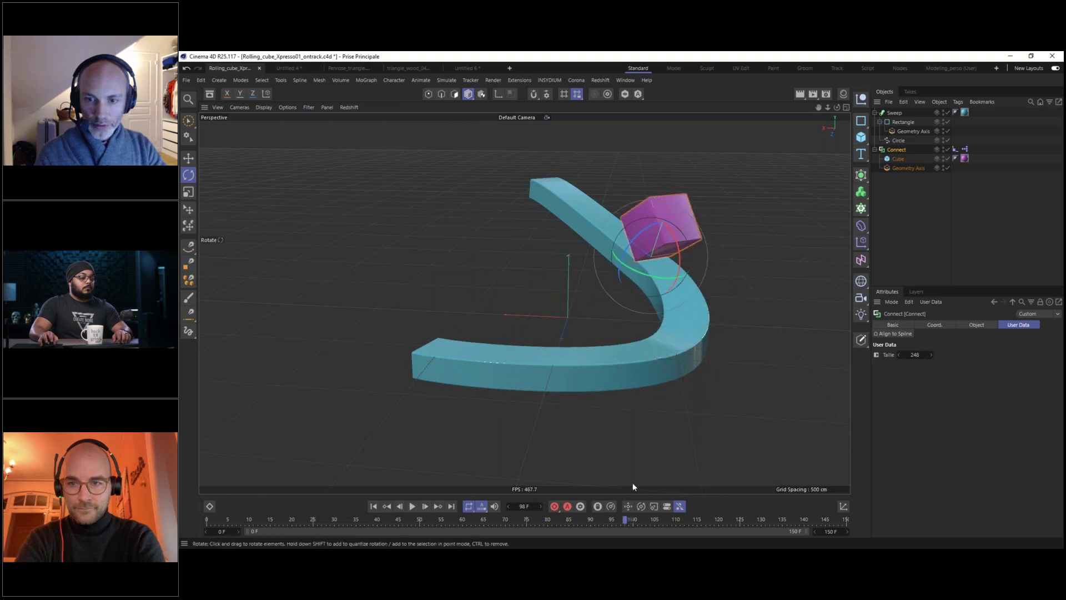
# Lower the far end point of the Circle spline to flatten the rear stretch of the track.
pyautogui.click(898, 140)
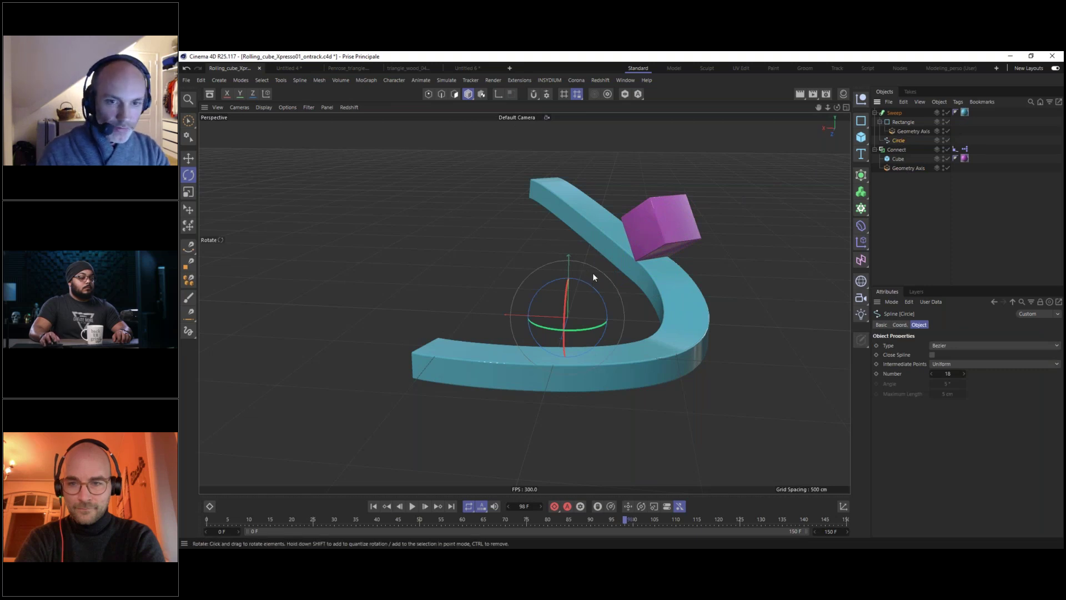
pyautogui.press('Return')
pyautogui.press('Return')
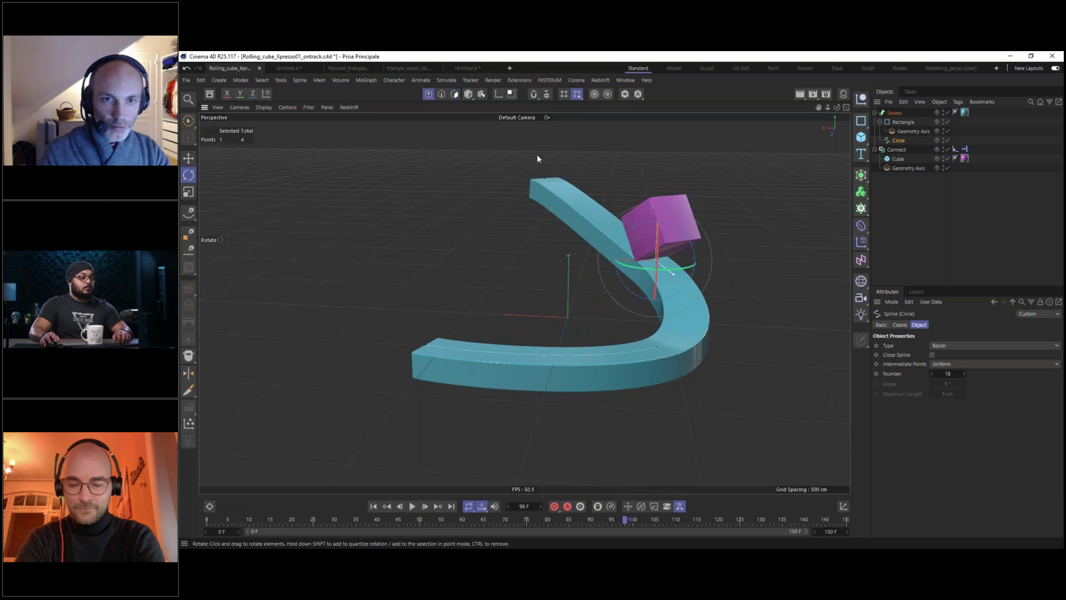
pyautogui.click(547, 179)
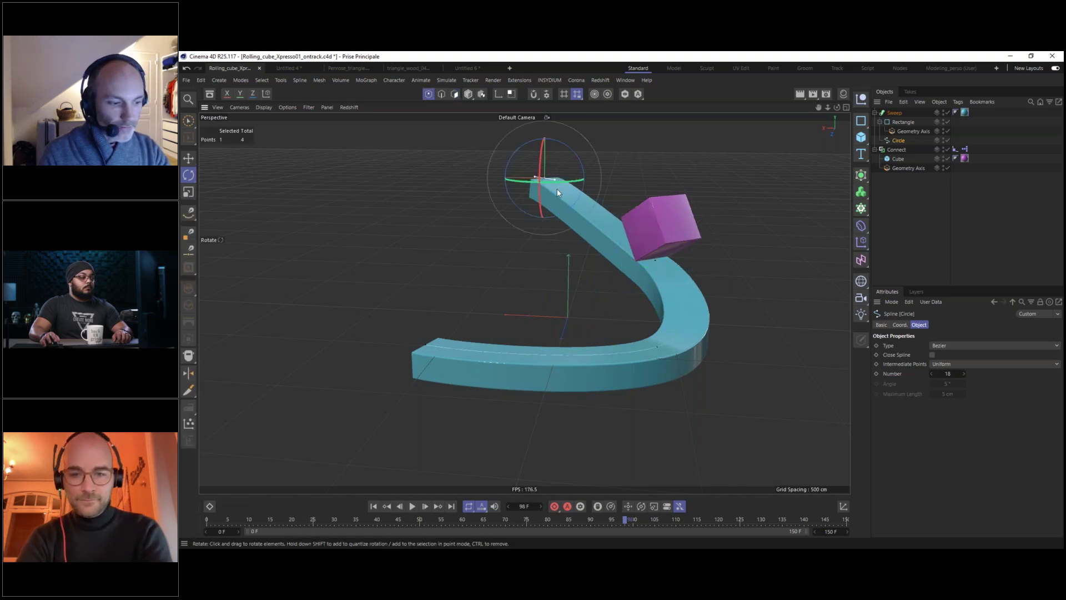
pyautogui.press('e')
pyautogui.moveTo(544, 147); pyautogui.dragTo(553, 237)
# Scrub the cube along the reshaped track to frame 131 and examine the Geometry Axis deformer and Connect's expression tags.
pyautogui.moveTo(443, 519); pyautogui.dragTo(345, 495)
pyautogui.moveTo(526, 490); pyautogui.dragTo(736, 459)
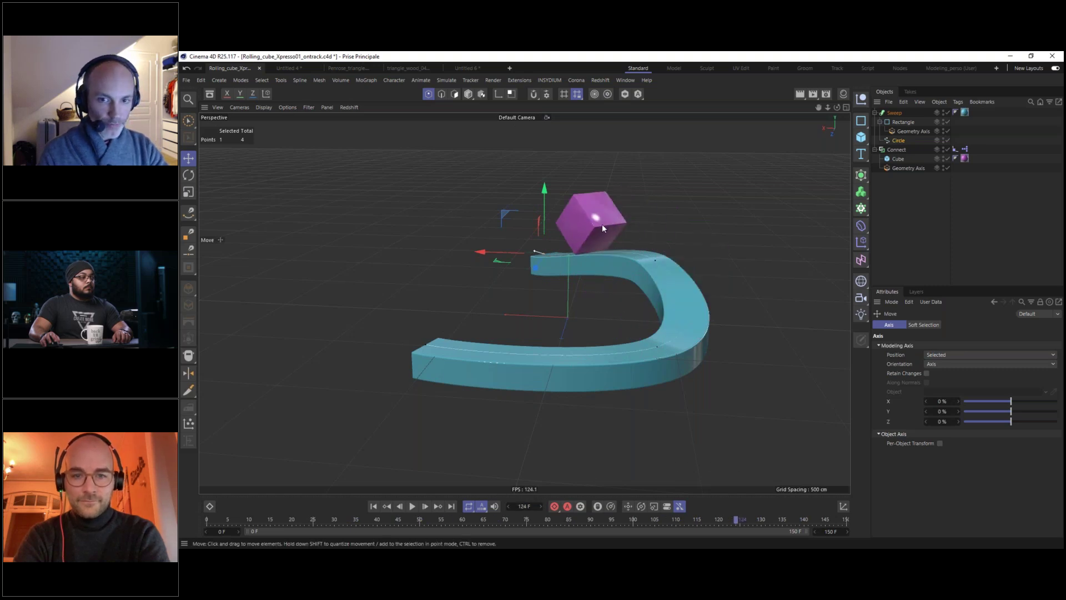
pyautogui.moveTo(447, 519); pyautogui.dragTo(765, 493)
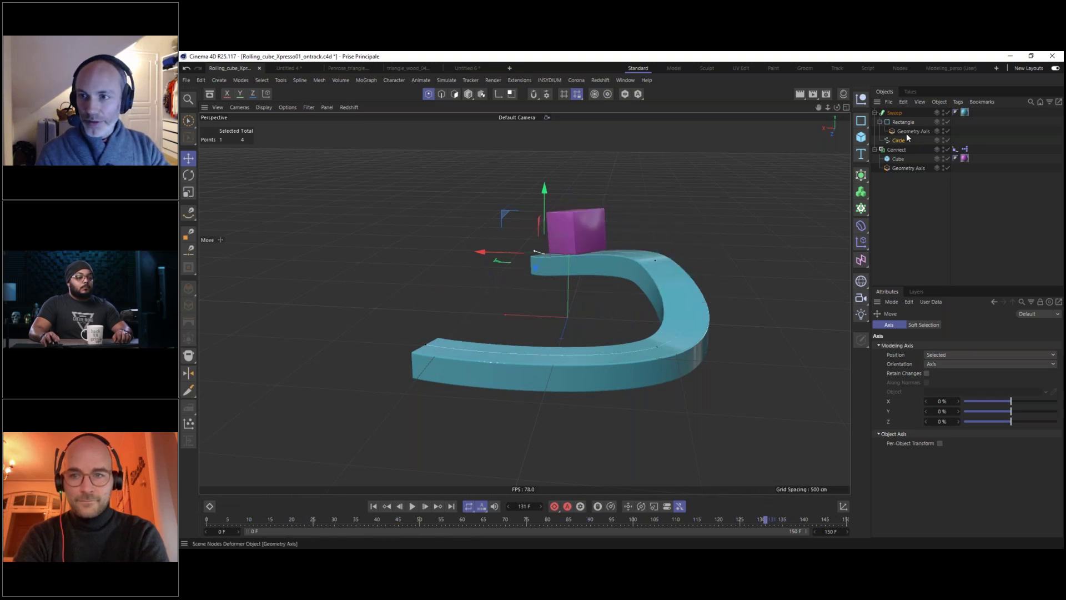
pyautogui.click(904, 169)
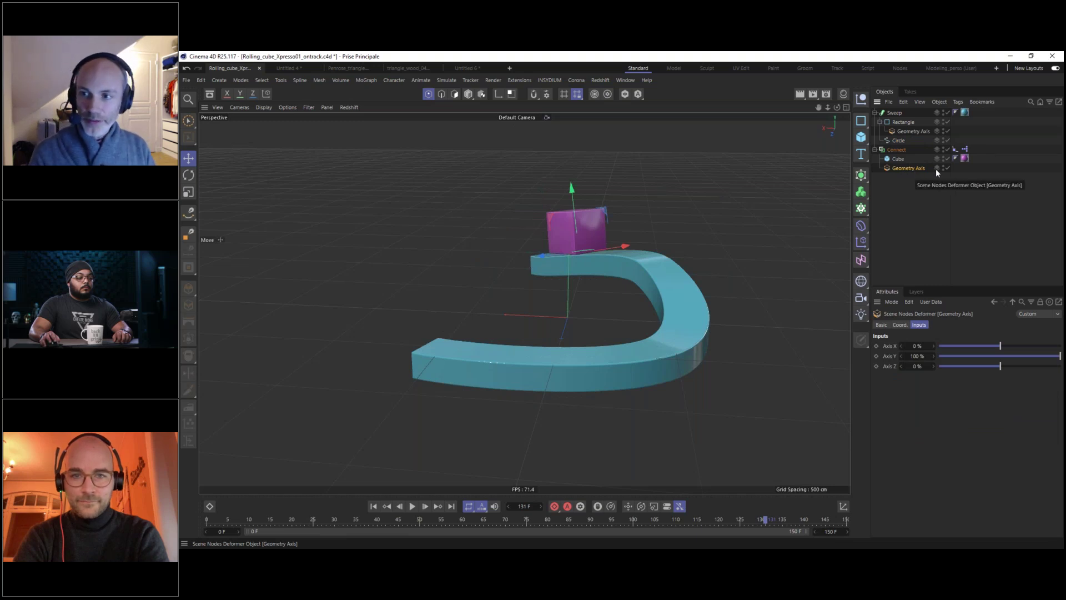
pyautogui.click(964, 149)
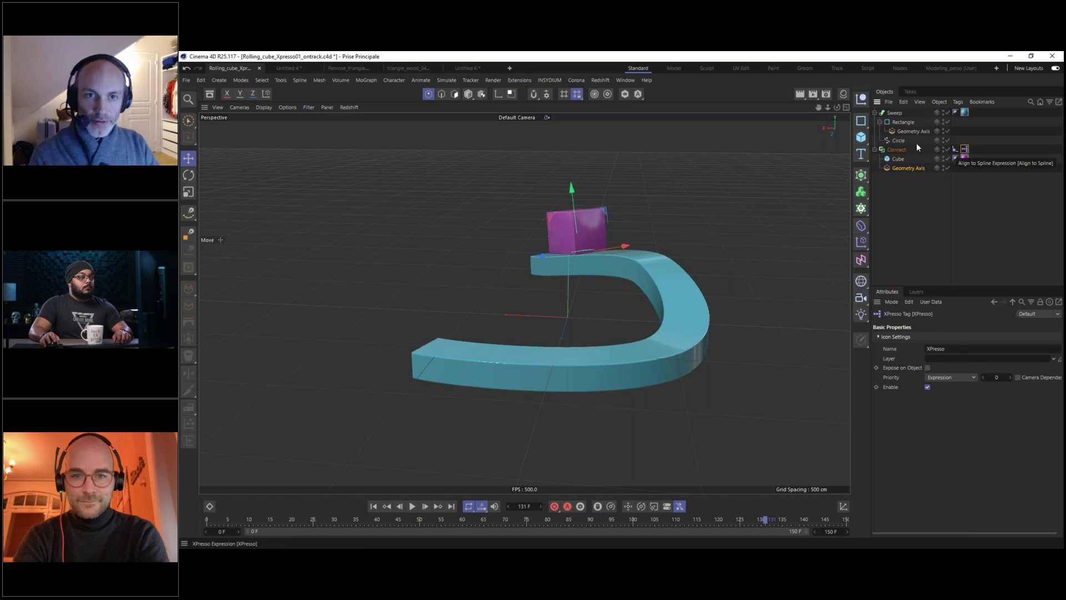
# Create a new project, add a cube and reset it to the Default preset.
pyautogui.click(509, 67)
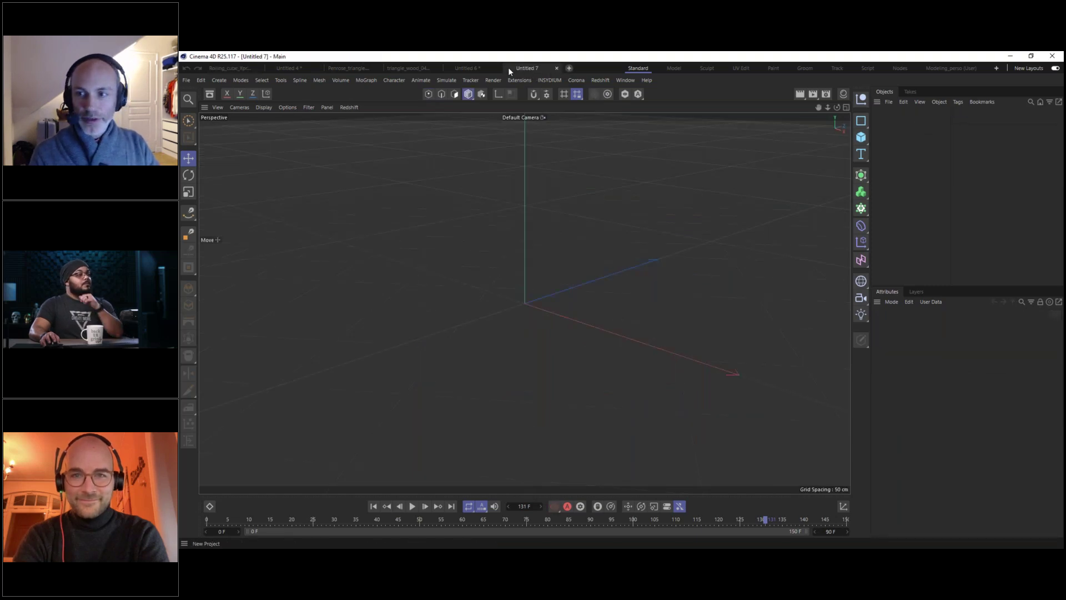
pyautogui.click(861, 137)
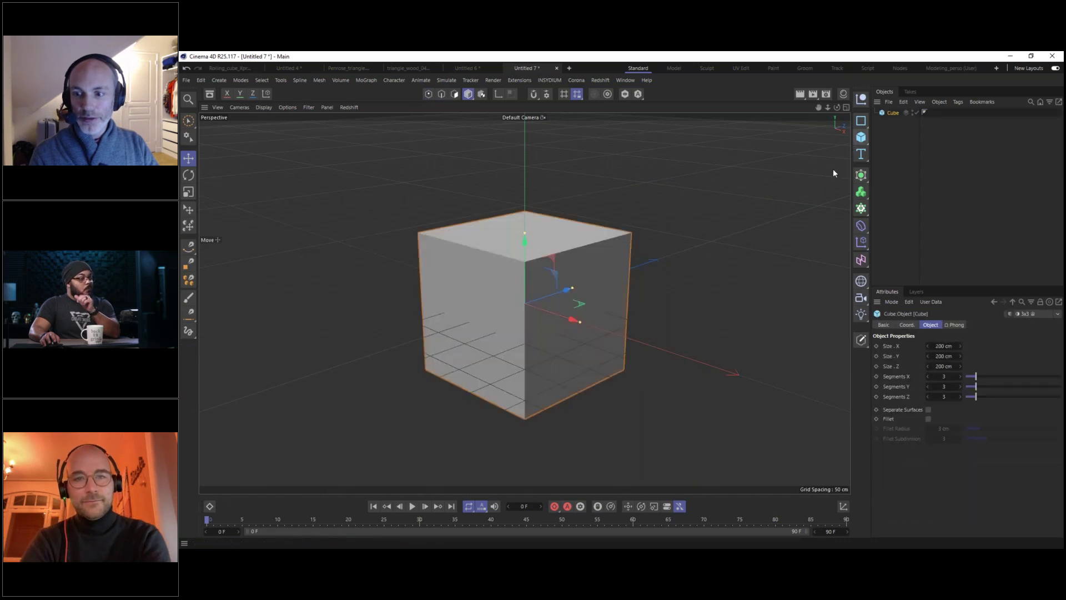
pyautogui.click(1033, 314)
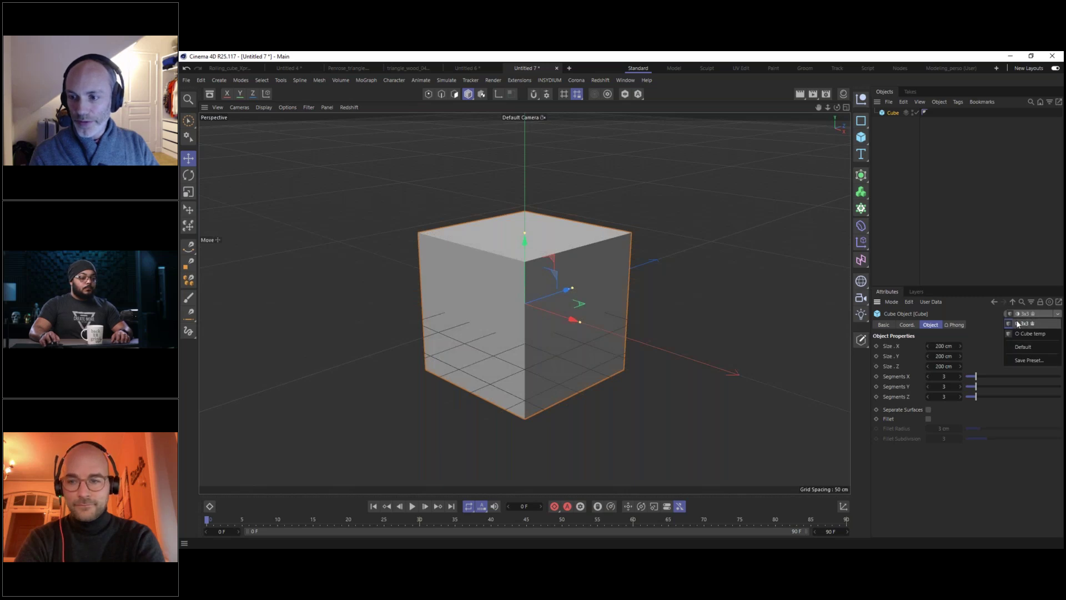
pyautogui.click(577, 304)
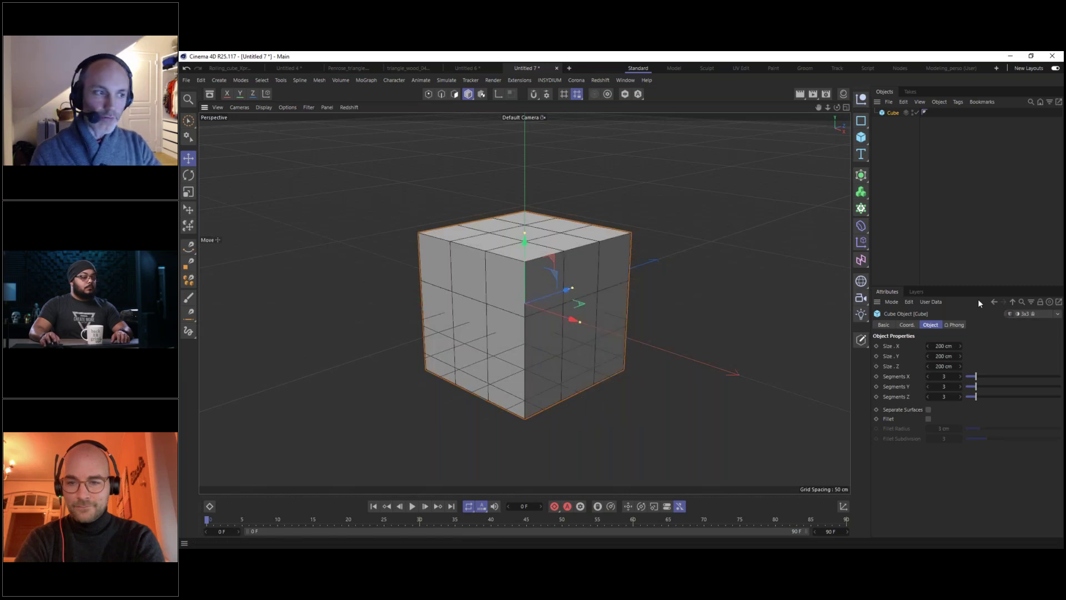
pyautogui.click(1057, 315)
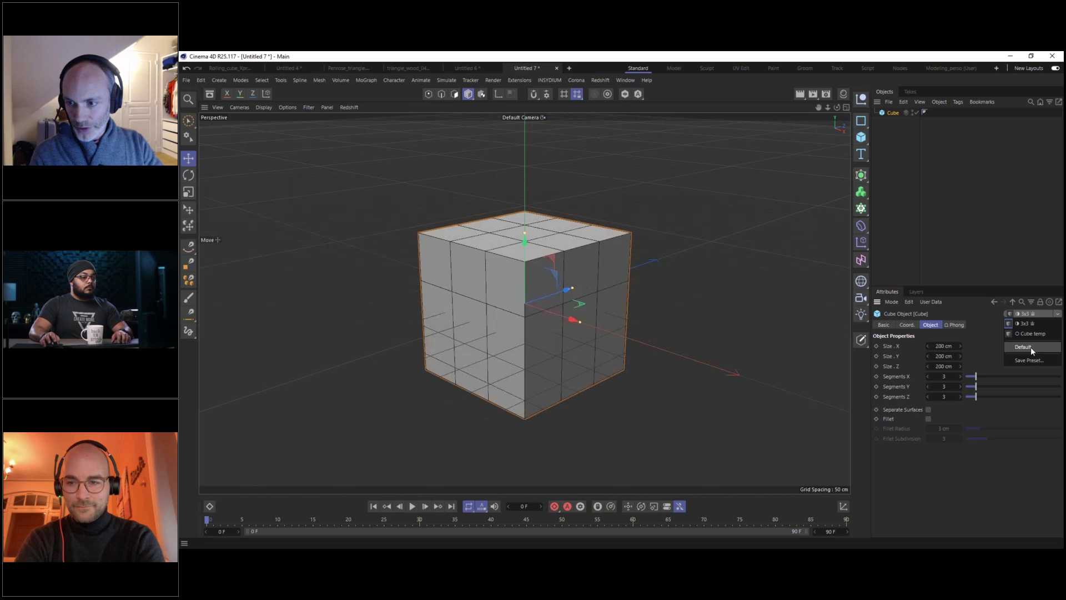
pyautogui.click(1030, 347)
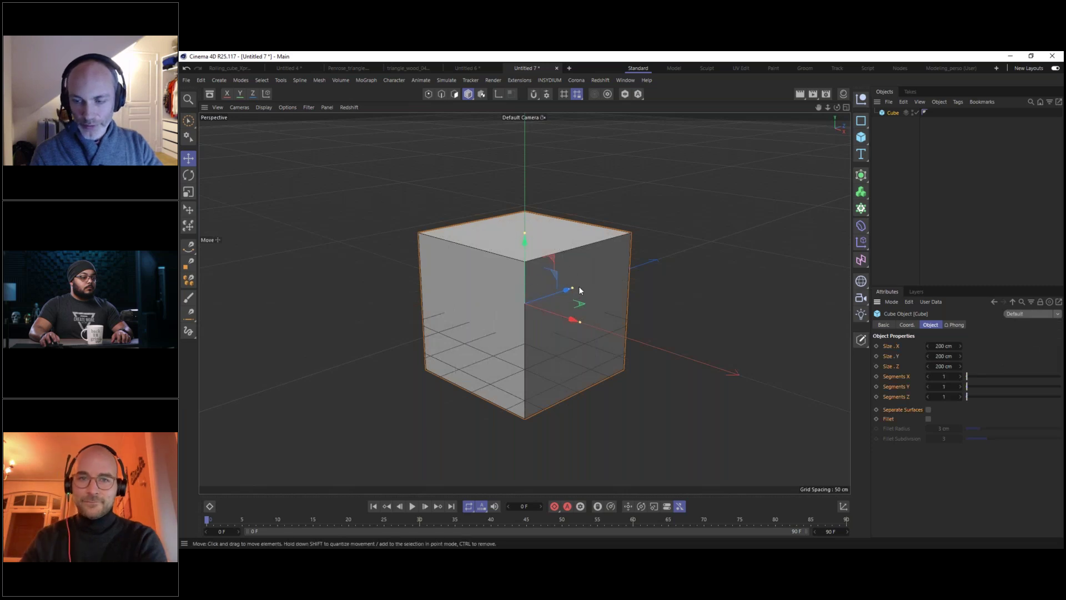
# Set the cube's X, Y and Z sizes to 50 cm and deselect it.
pyautogui.click(946, 346)
pyautogui.write('50')
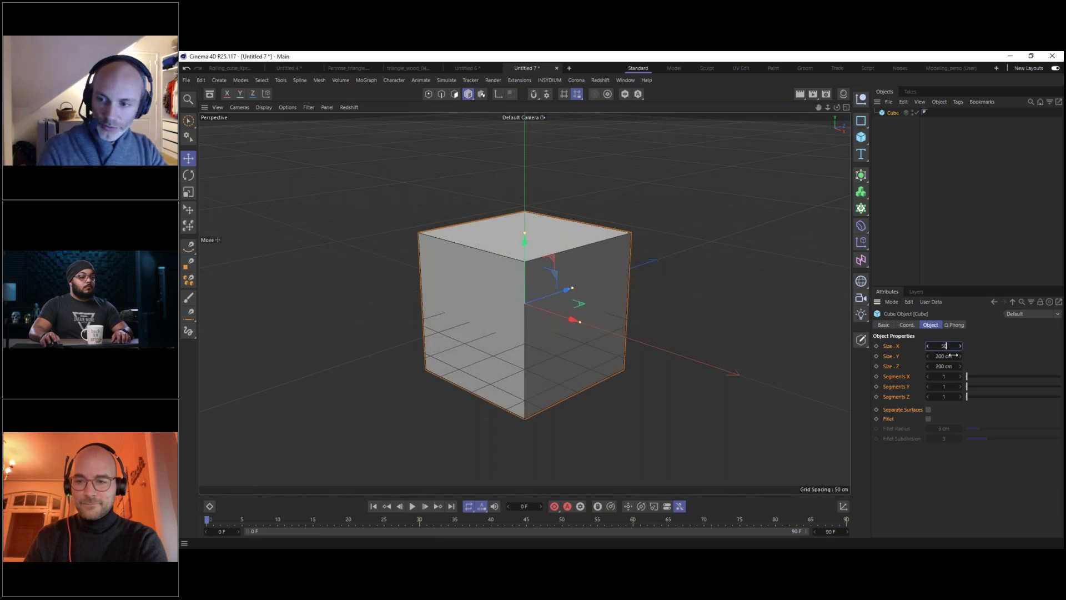
pyautogui.press('Return')
pyautogui.click(950, 357)
pyautogui.write('50')
pyautogui.press('Tab')
pyautogui.write('5')
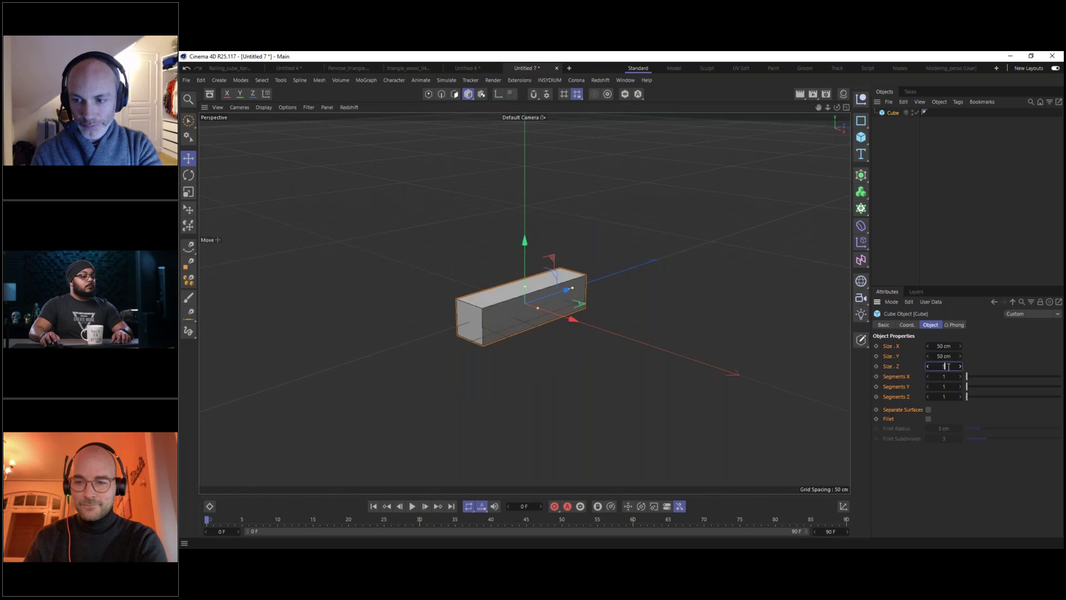
pyautogui.write('0')
pyautogui.press('Return')
pyautogui.click(944, 204)
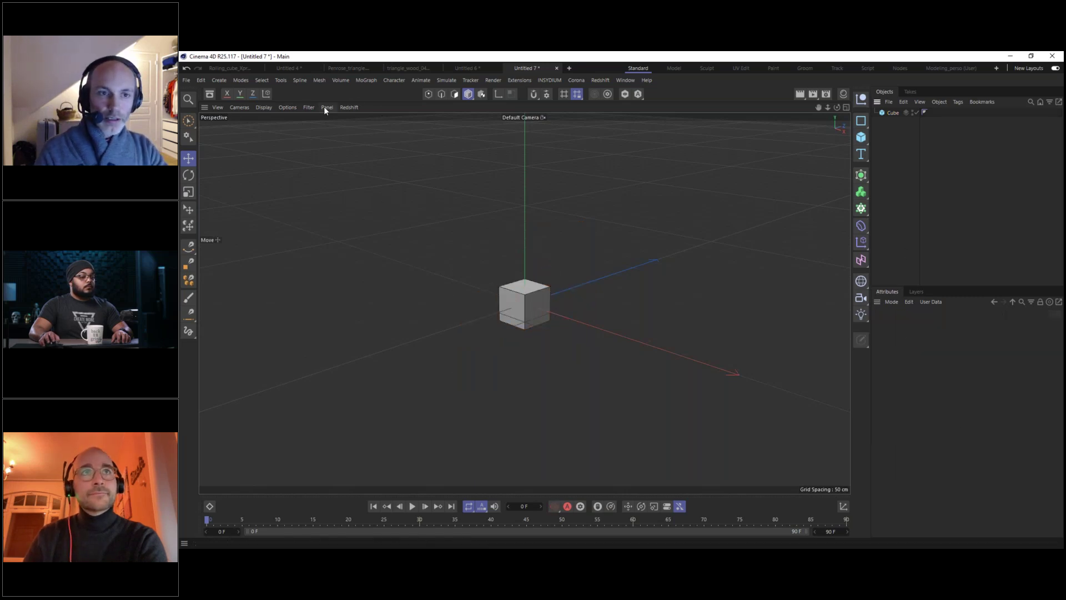
# Hide the world grid in the viewport and frame the cube with open space along its X axis.
pyautogui.click(309, 107)
pyautogui.click(327, 160)
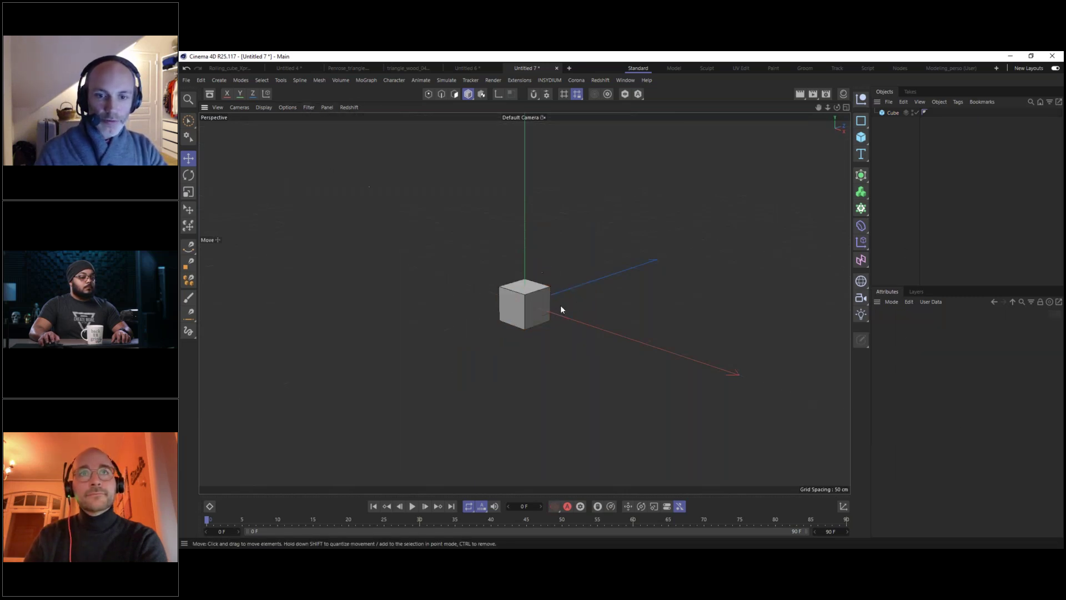
pyautogui.keyDown('alt'); pyautogui.moveTo(523, 303); pyautogui.dragTo(576, 258, button='right'); pyautogui.keyUp('alt')
pyautogui.moveTo(563, 255)
pyautogui.keyDown('alt'); pyautogui.mouseDown(button='middle')
pyautogui.moveTo(514, 223)
pyautogui.moveTo(471, 214)
pyautogui.mouseUp(button='middle'); pyautogui.keyUp('alt')
pyautogui.keyDown('alt'); pyautogui.moveTo(465, 272); pyautogui.dragTo(515, 269); pyautogui.keyUp('alt')
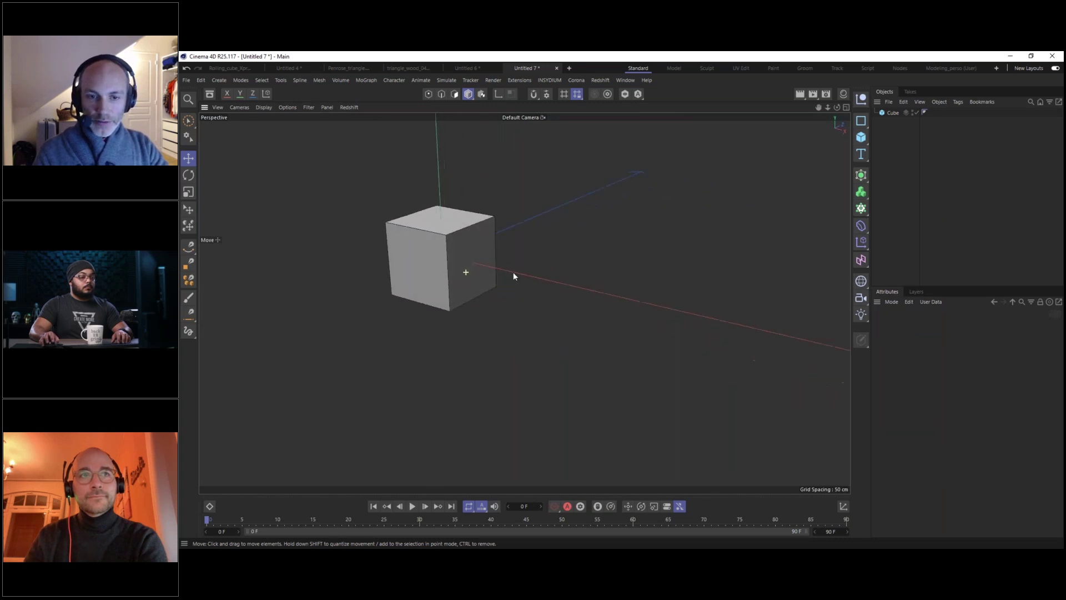
pyautogui.keyDown('alt'); pyautogui.moveTo(516, 269); pyautogui.dragTo(493, 257, button='right'); pyautogui.keyUp('alt')
pyautogui.keyDown('alt'); pyautogui.moveTo(471, 269); pyautogui.dragTo(424, 306, button='middle'); pyautogui.keyUp('alt')
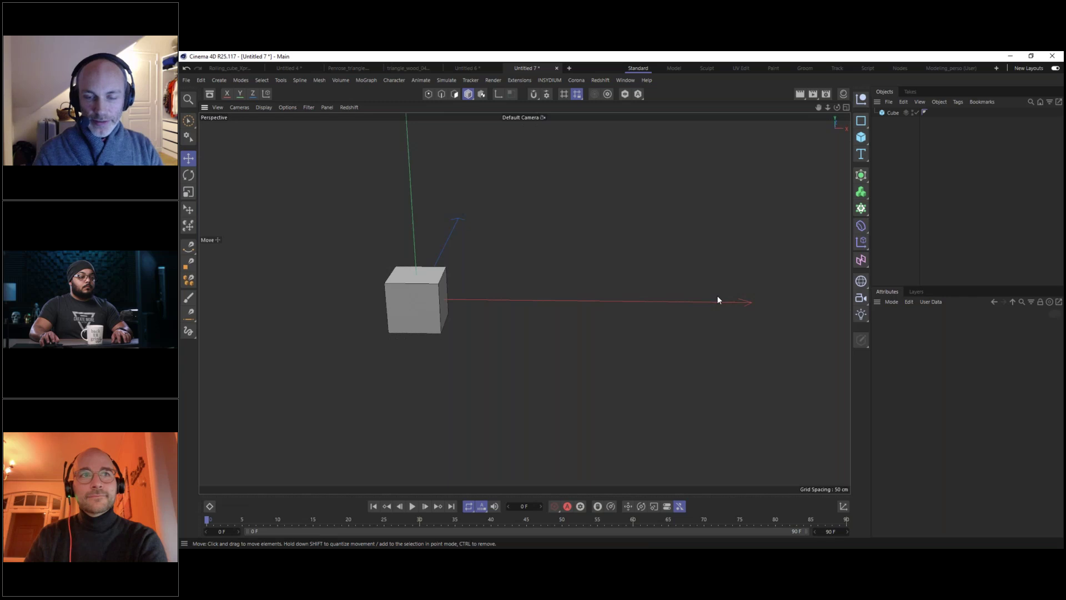
# With the cube selected, open the Asset Browser, clear its search and show the Geometry Modifier nodes as a compact list.
pyautogui.click(893, 113)
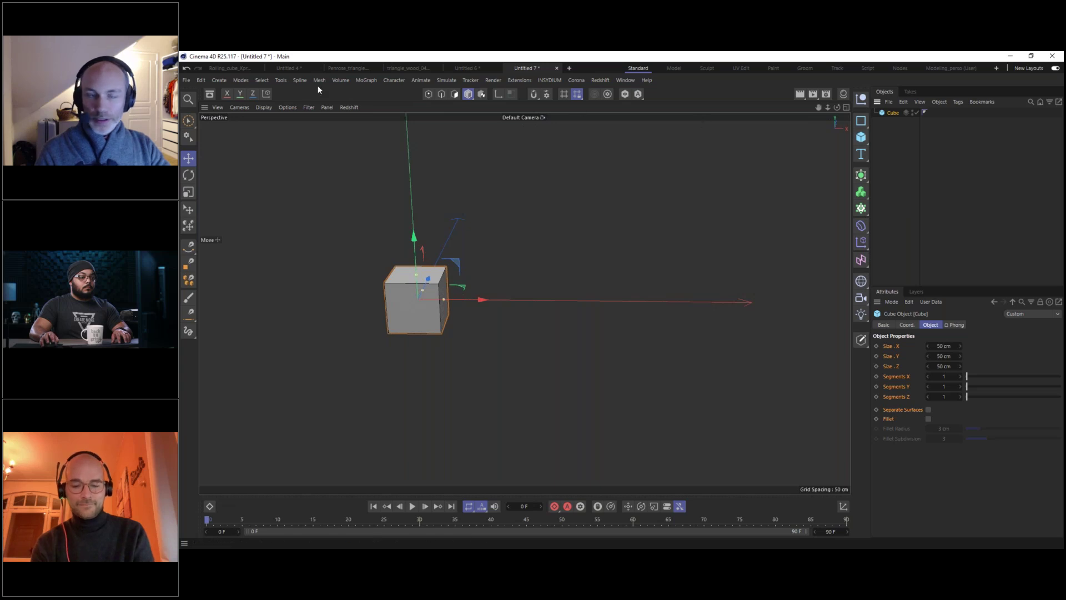
pyautogui.click(208, 94)
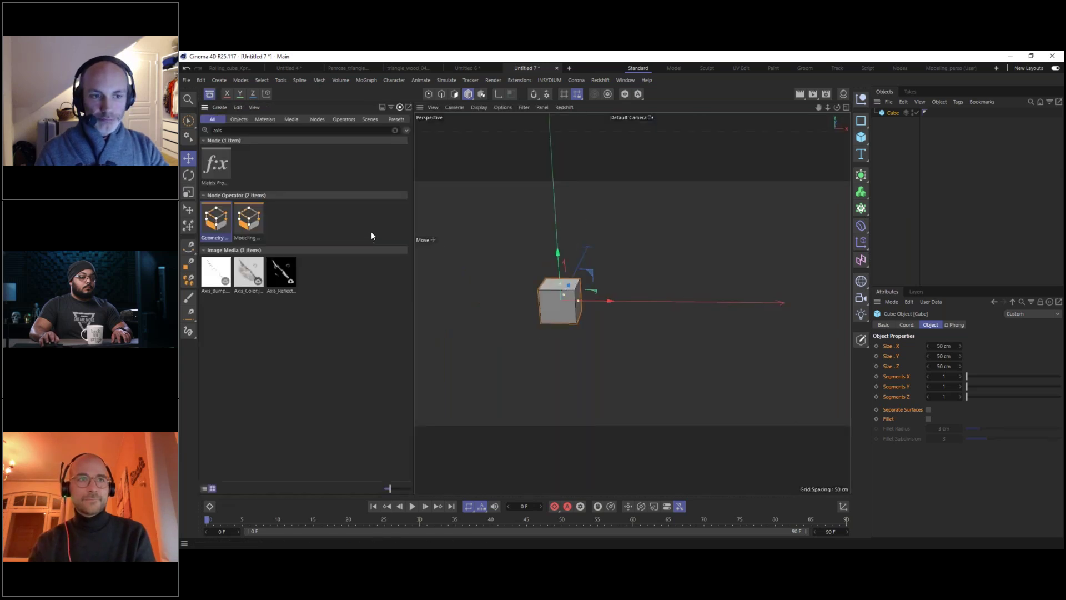
pyautogui.click(203, 488)
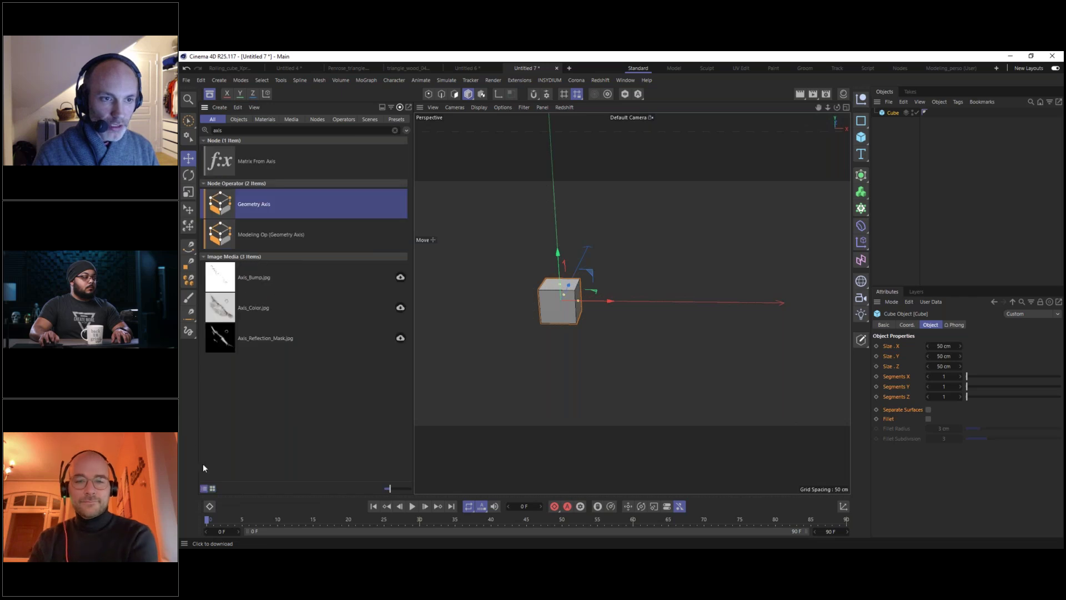
pyautogui.click(395, 130)
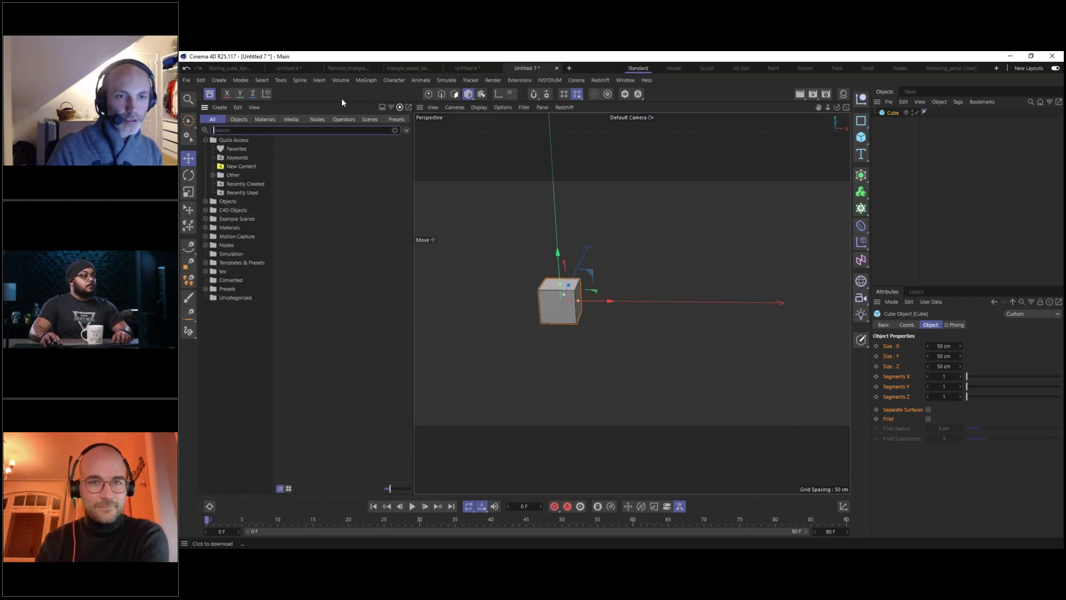
pyautogui.click(317, 119)
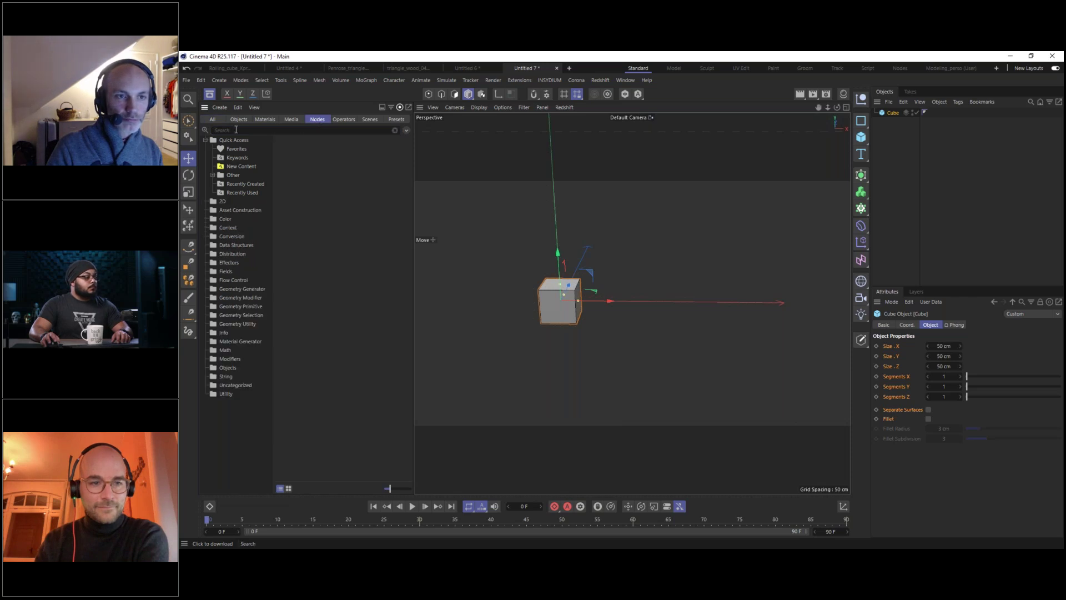
pyautogui.click(257, 130)
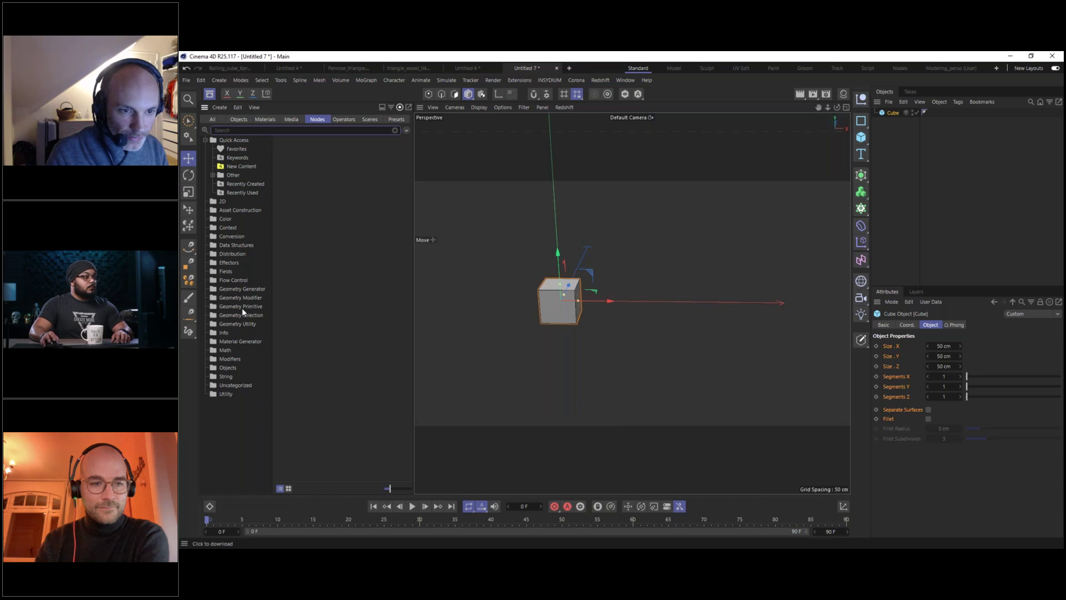
pyautogui.click(229, 298)
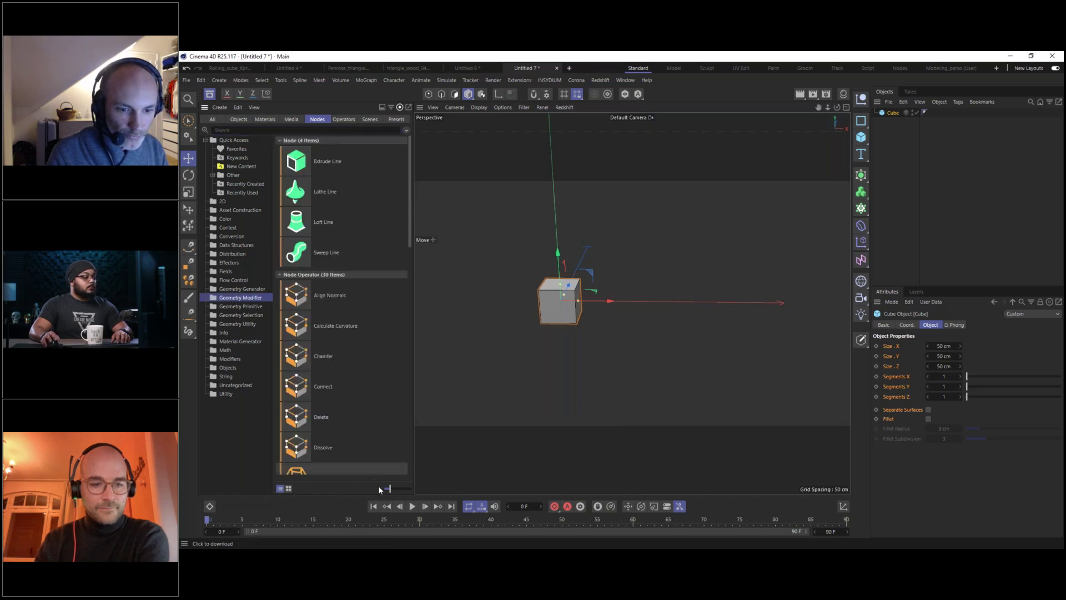
pyautogui.moveTo(388, 488); pyautogui.dragTo(372, 488)
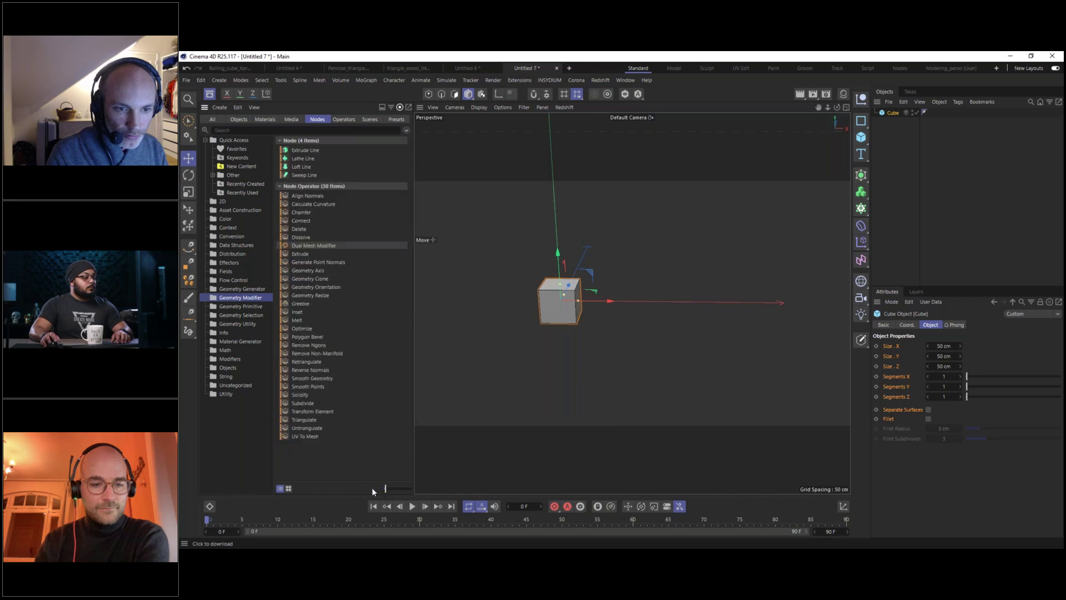
# Browse the Geometry Generator, Modifier, Primitive and Selection node categories to see which operators they offer.
pyautogui.click(308, 271)
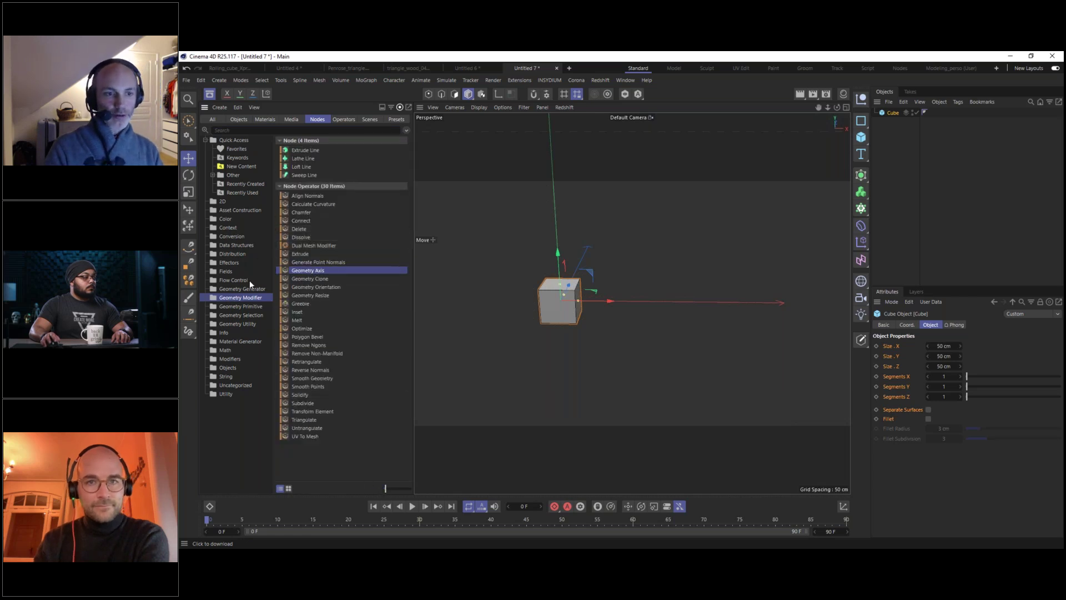
pyautogui.click(236, 288)
pyautogui.click(228, 298)
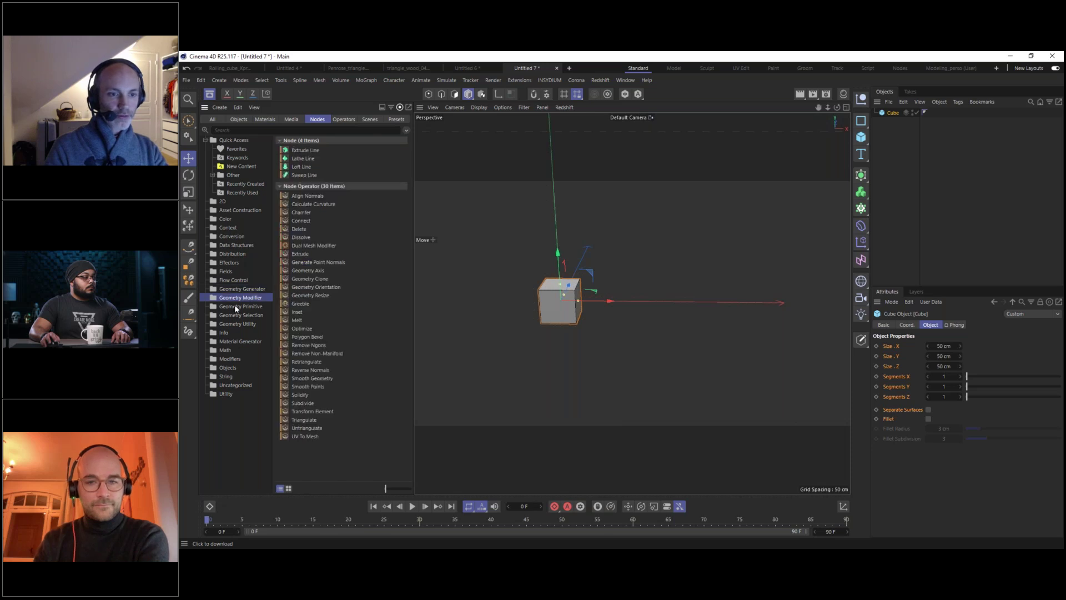
pyautogui.click(234, 307)
pyautogui.click(234, 316)
pyautogui.click(235, 289)
pyautogui.click(236, 307)
pyautogui.click(238, 289)
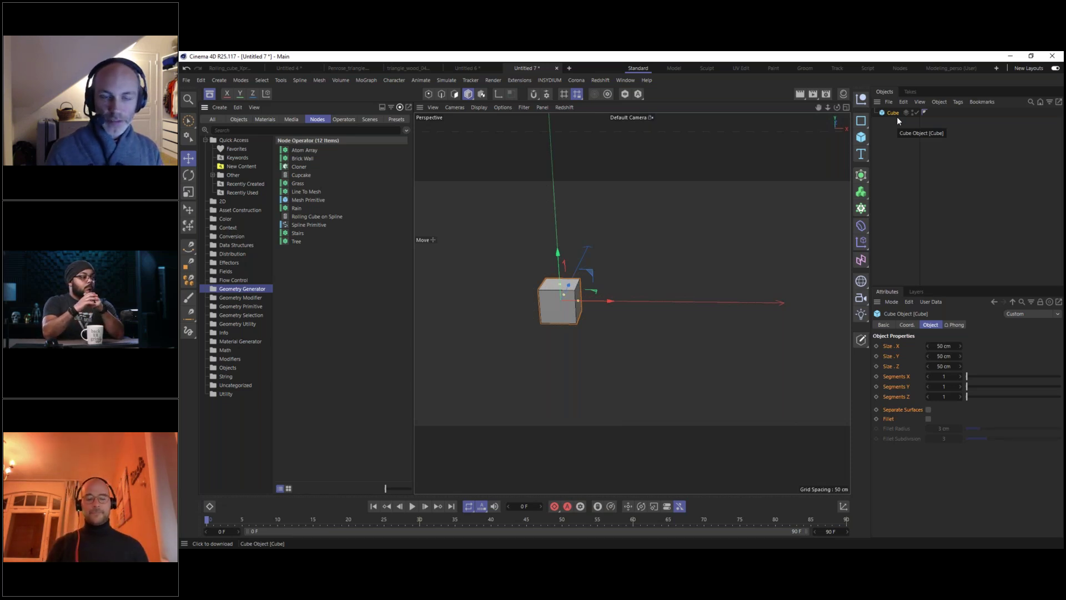
pyautogui.click(239, 297)
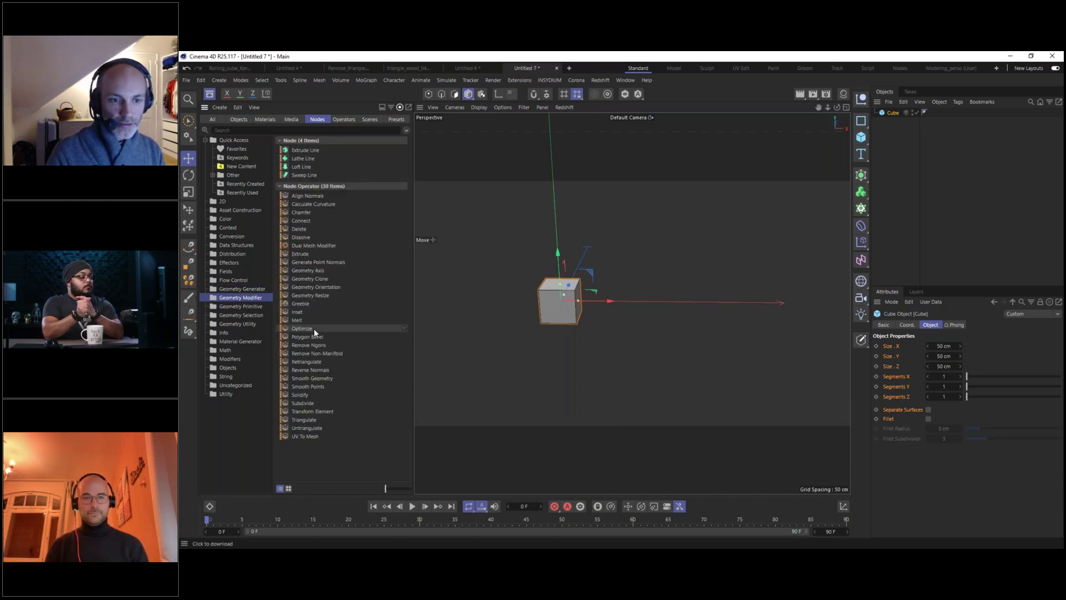
# Add a Geometry Axis modifier beneath the cube and set its Axis Y to 100 %.
pyautogui.click(333, 271)
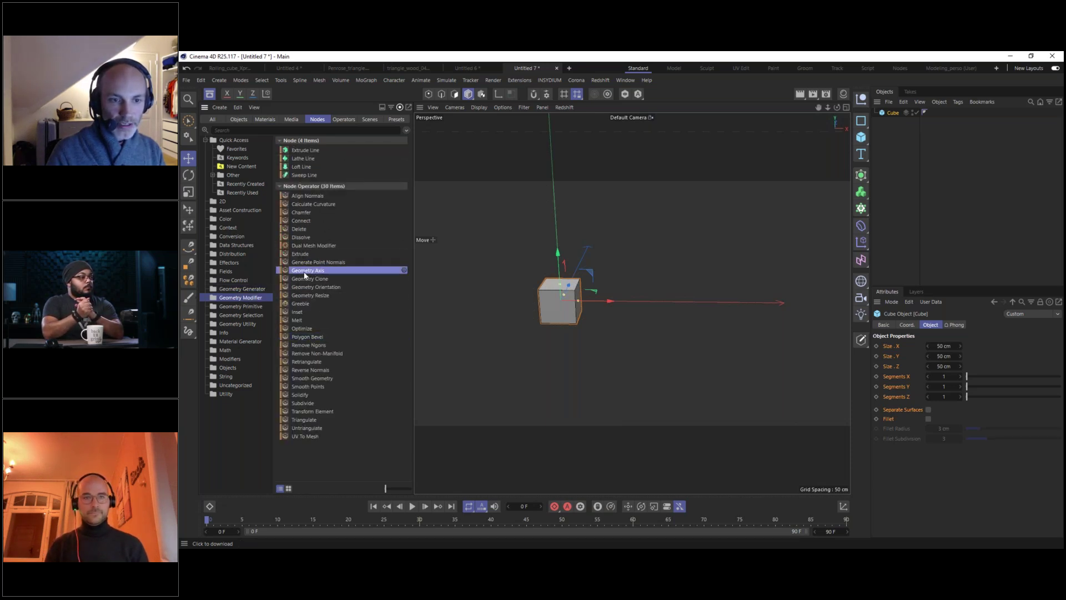
pyautogui.moveTo(902, 110); pyautogui.dragTo(895, 115)
pyautogui.click(893, 113)
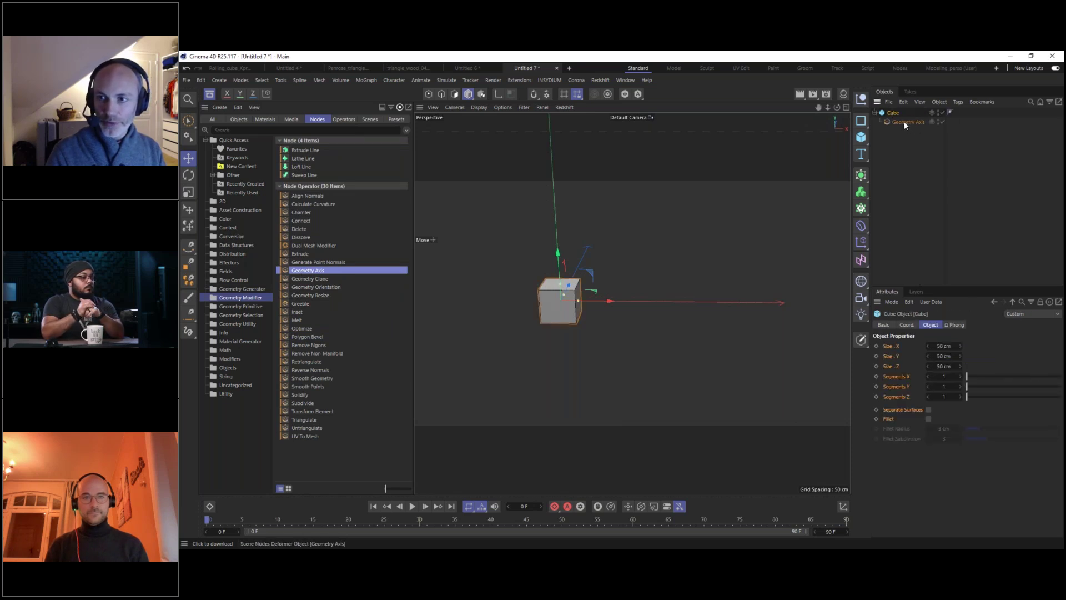
pyautogui.click(908, 122)
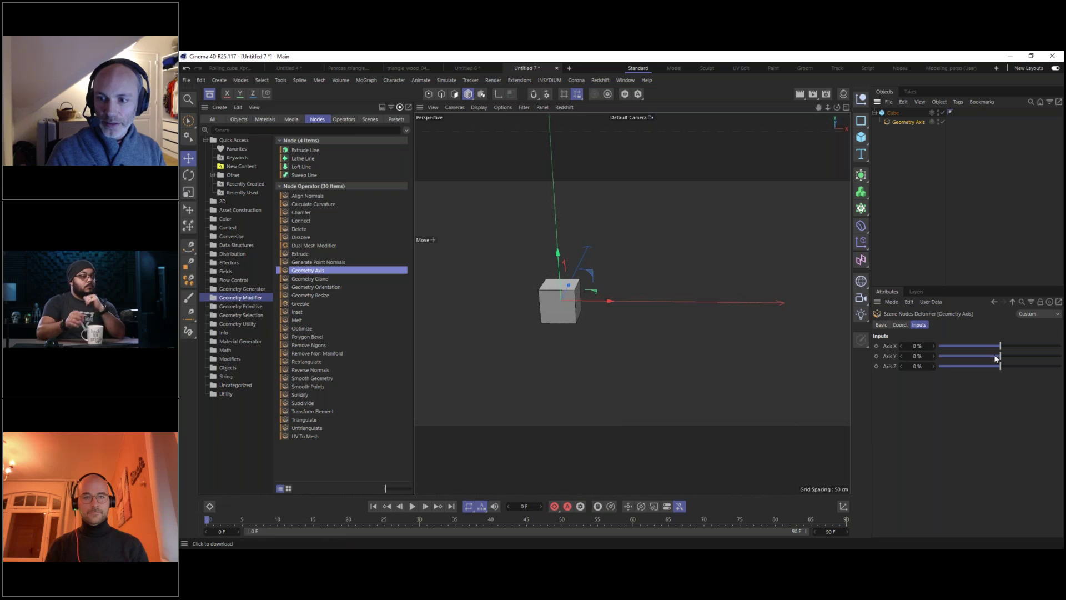
pyautogui.moveTo(1000, 356); pyautogui.dragTo(1061, 353)
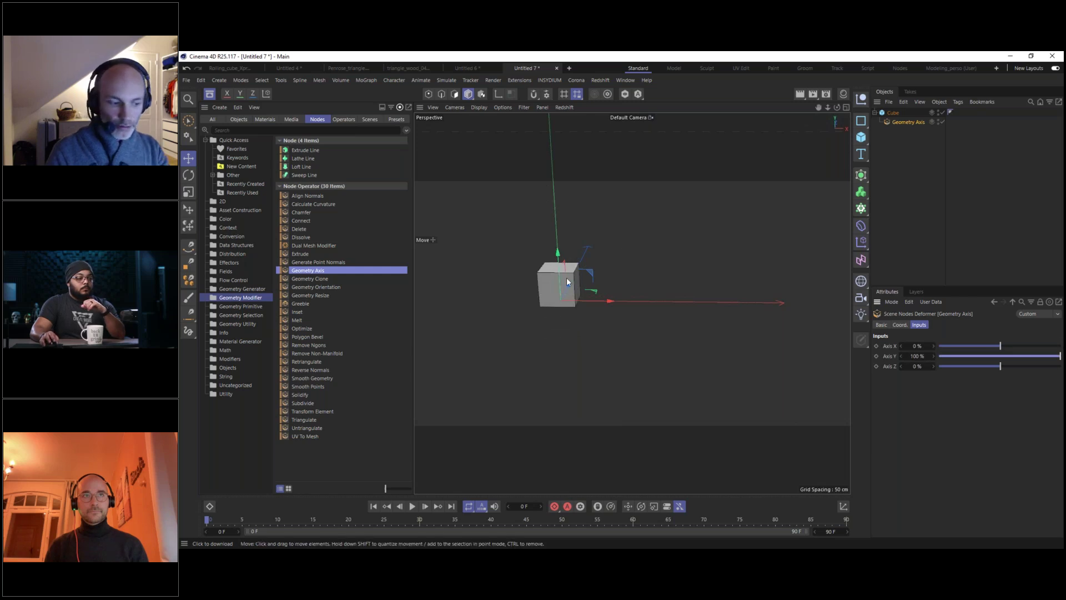
pyautogui.moveTo(564, 292)
pyautogui.keyDown('alt'); pyautogui.mouseDown()
pyautogui.moveTo(592, 259)
pyautogui.moveTo(562, 274)
pyautogui.mouseUp(); pyautogui.keyUp('alt')
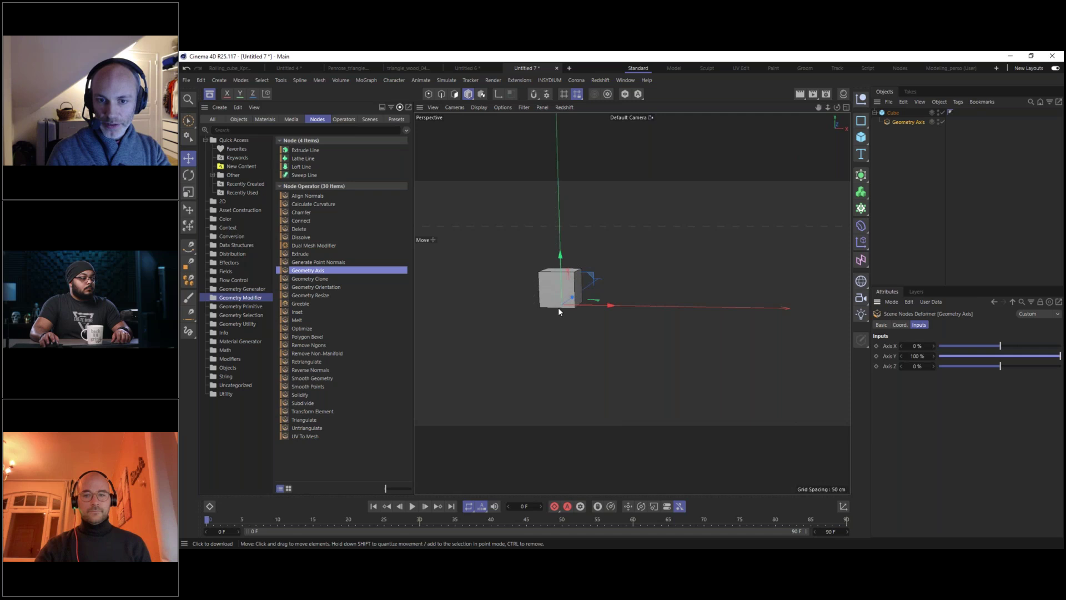
pyautogui.keyDown('alt'); pyautogui.moveTo(569, 292); pyautogui.dragTo(561, 302); pyautogui.keyUp('alt')
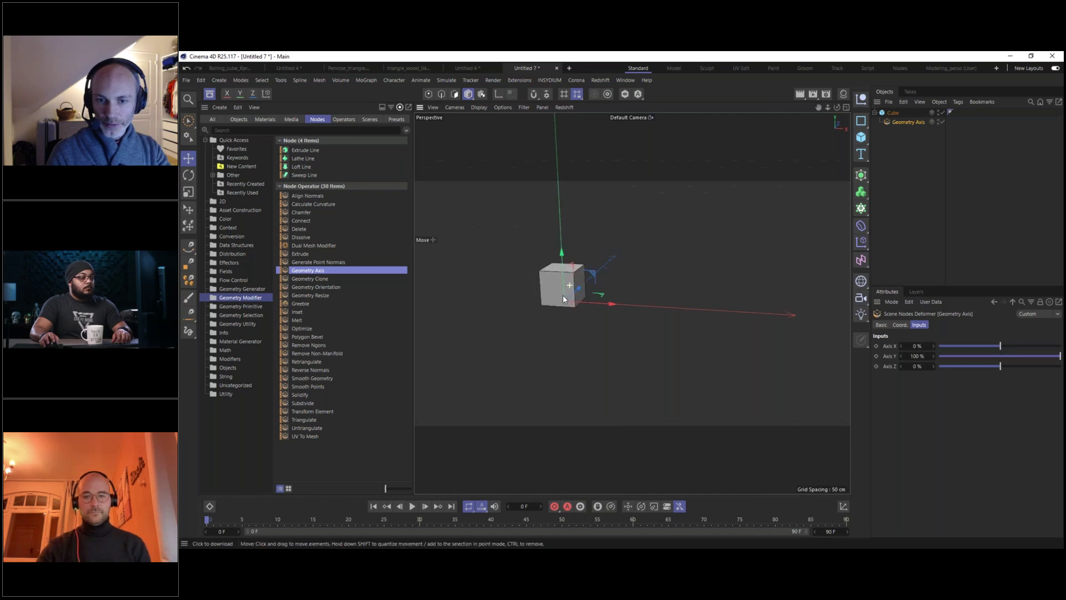
# Stretch the cube along Y to test the shifted axis, and reset its Y size to 50 cm.
pyautogui.click(893, 113)
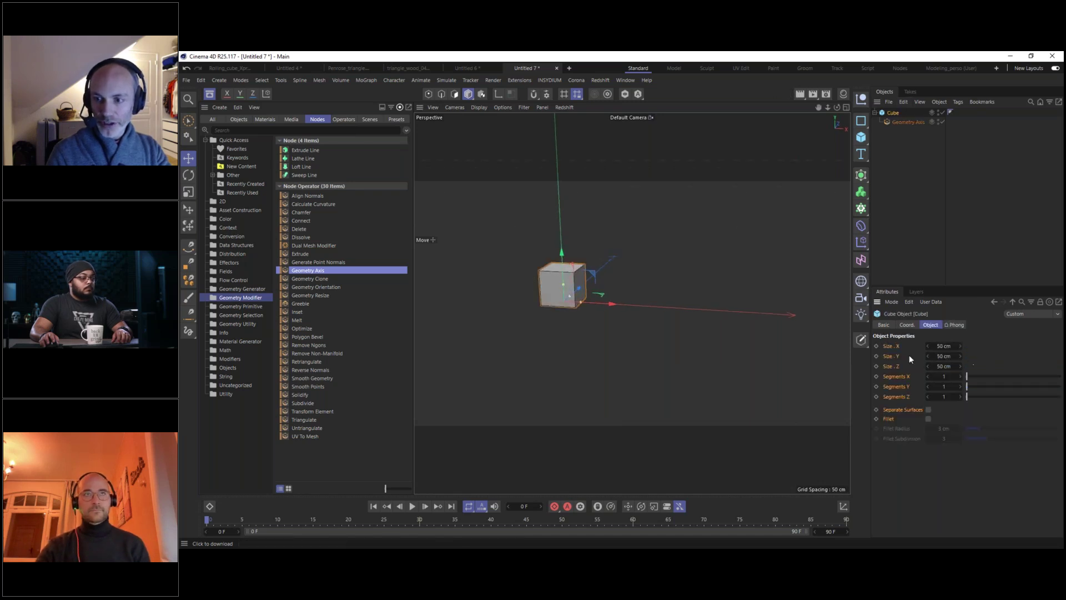
pyautogui.moveTo(940, 357)
pyautogui.mouseDown()
pyautogui.moveTo(1004, 338)
pyautogui.moveTo(942, 345)
pyautogui.moveTo(1029, 318)
pyautogui.moveTo(944, 344)
pyautogui.moveTo(1014, 333)
pyautogui.moveTo(947, 348)
pyautogui.moveTo(1001, 337)
pyautogui.moveTo(960, 349)
pyautogui.mouseUp()
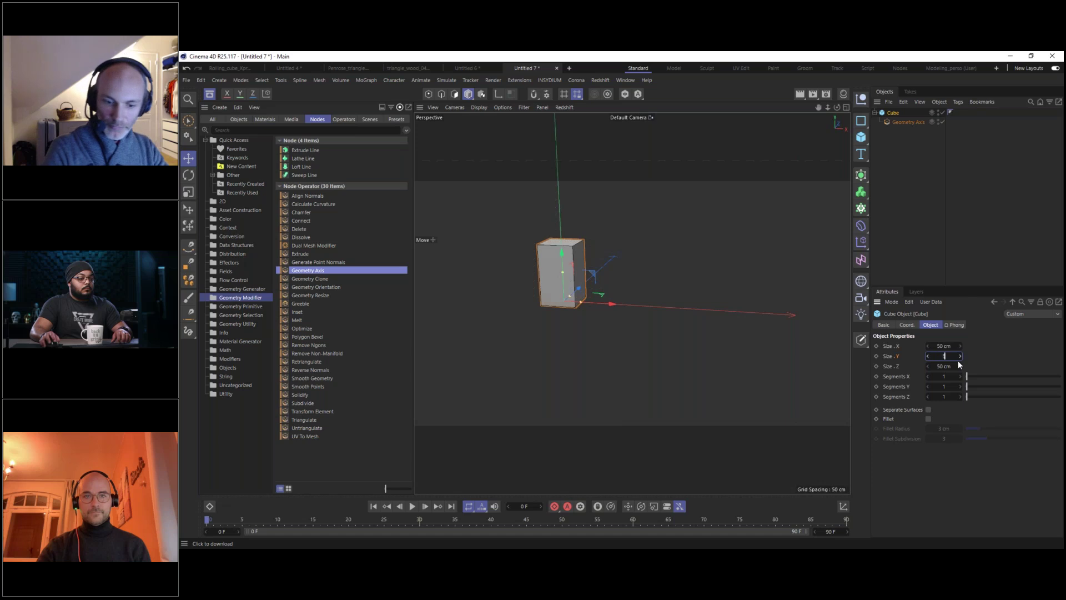
pyautogui.write('0')
pyautogui.press('Return')
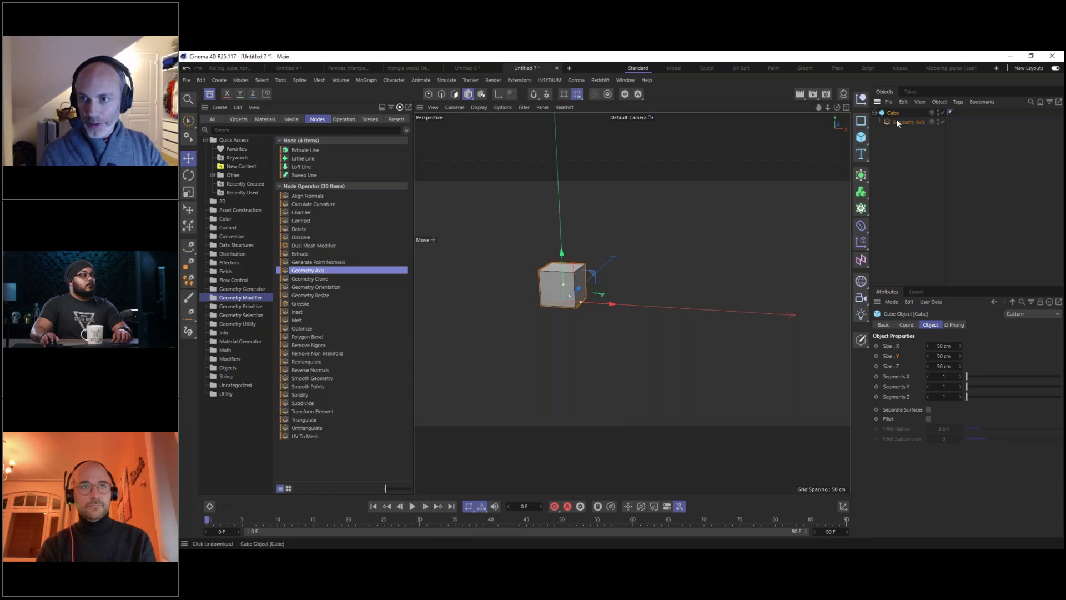
# Move the Geometry Axis out of the cube's hierarchy and wrap the cube in a Connect generator.
pyautogui.moveTo(896, 121); pyautogui.dragTo(901, 161)
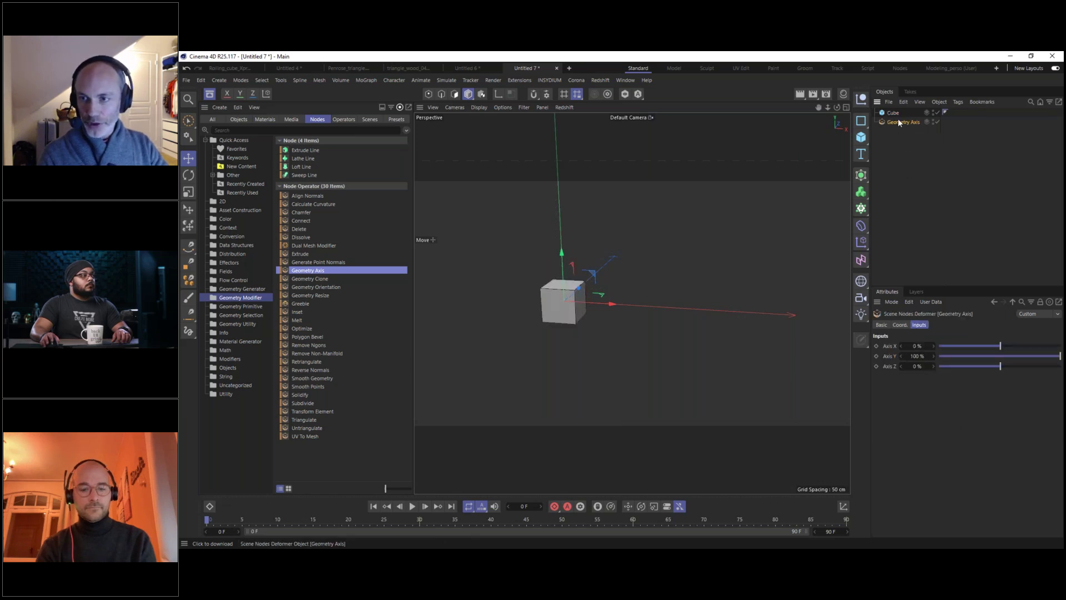
pyautogui.click(891, 114)
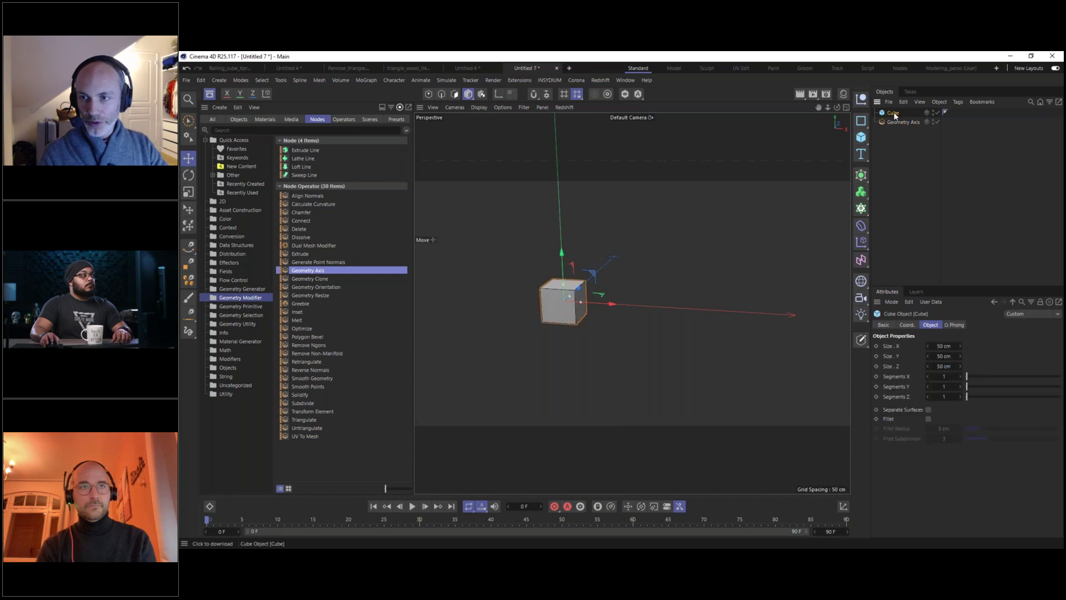
pyautogui.click(867, 176)
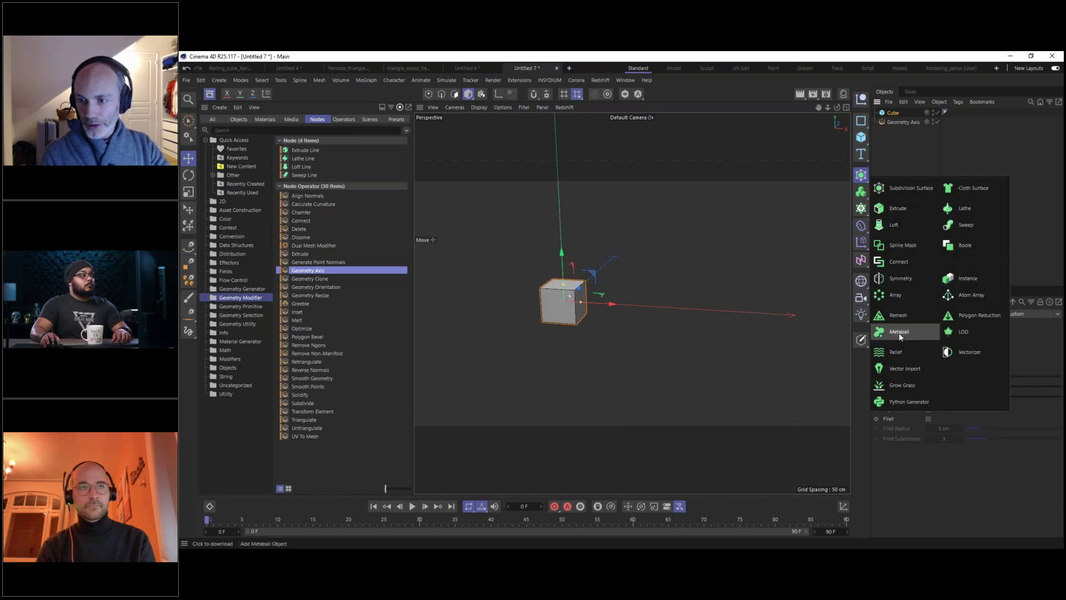
pyautogui.click(889, 263)
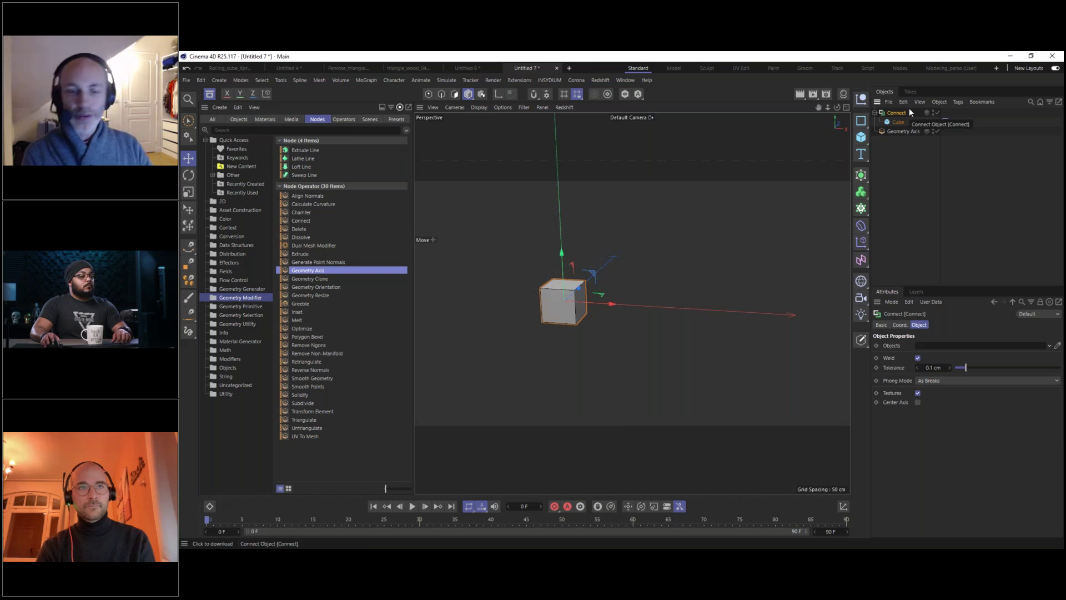
# Close the Asset Browser, nest the Geometry Axis under Connect below the cube, and toggle the modifier to check its effect.
pyautogui.click(210, 95)
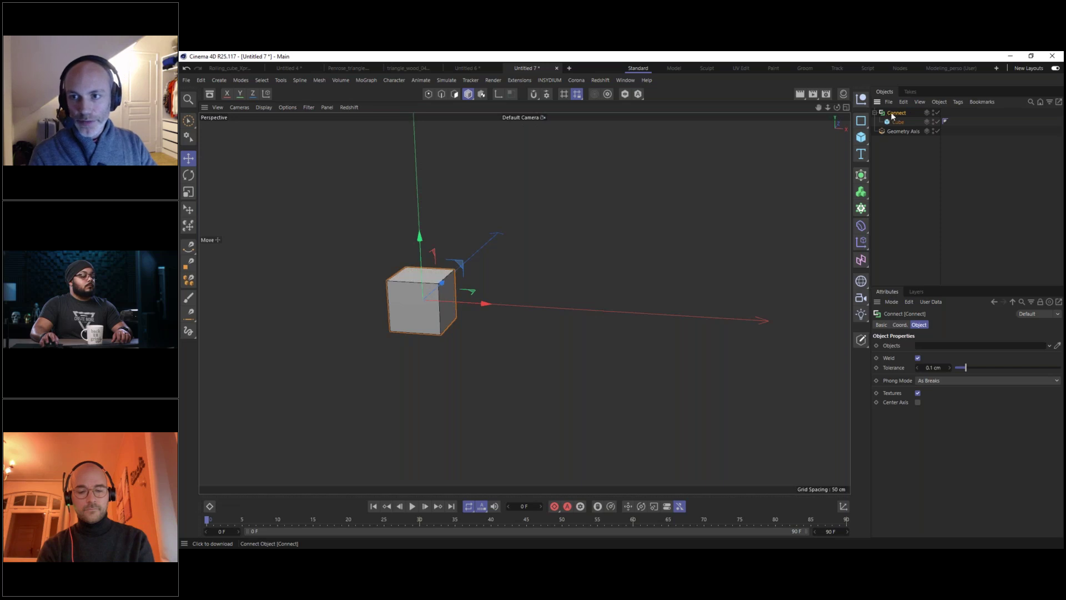
pyautogui.moveTo(898, 133)
pyautogui.mouseDown()
pyautogui.moveTo(894, 119)
pyautogui.moveTo(900, 132)
pyautogui.mouseUp()
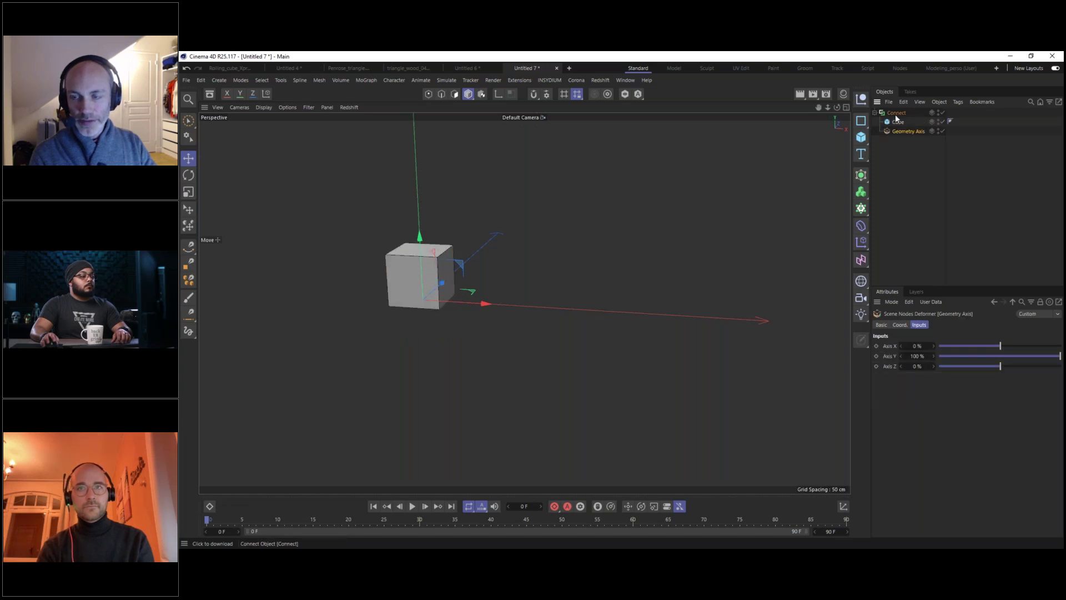
pyautogui.click(941, 131)
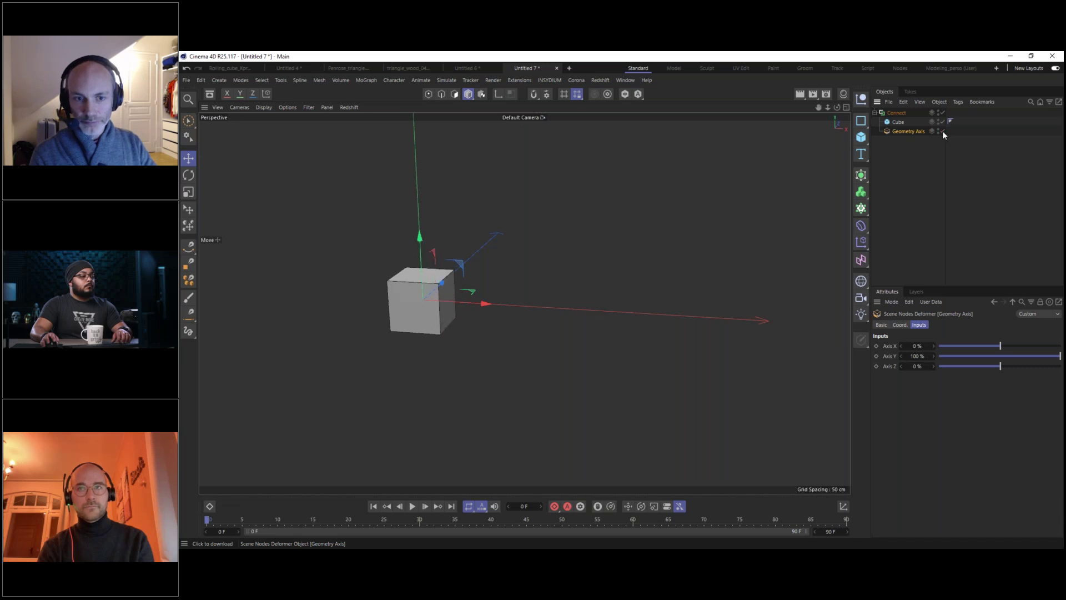
# Vary the cube's bank rotation to test how it rolls inside Connect, and reset R.B to 0°.
pyautogui.click(898, 121)
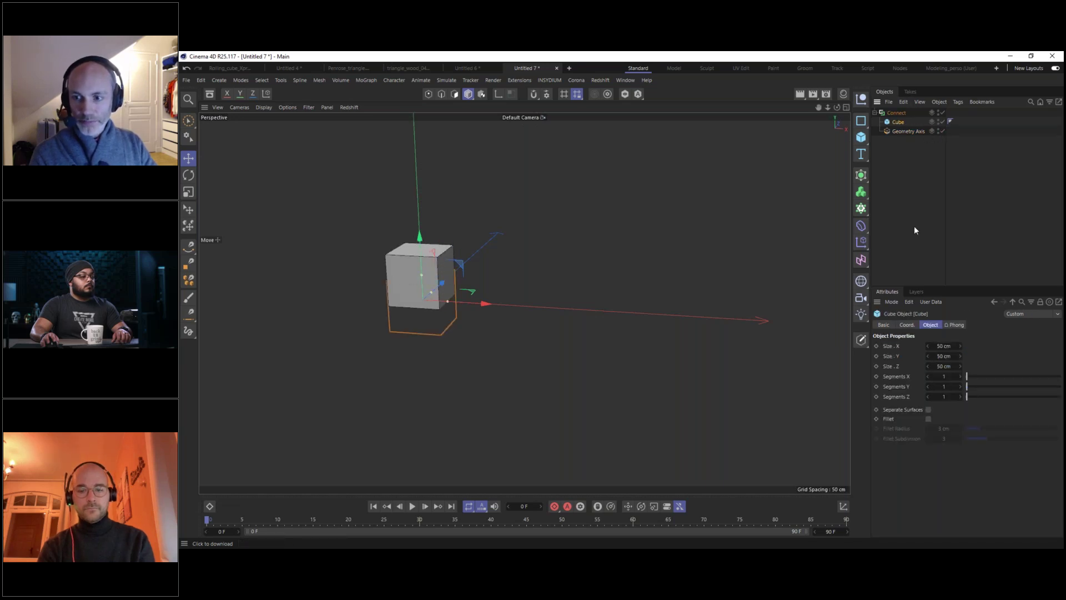
pyautogui.click(907, 325)
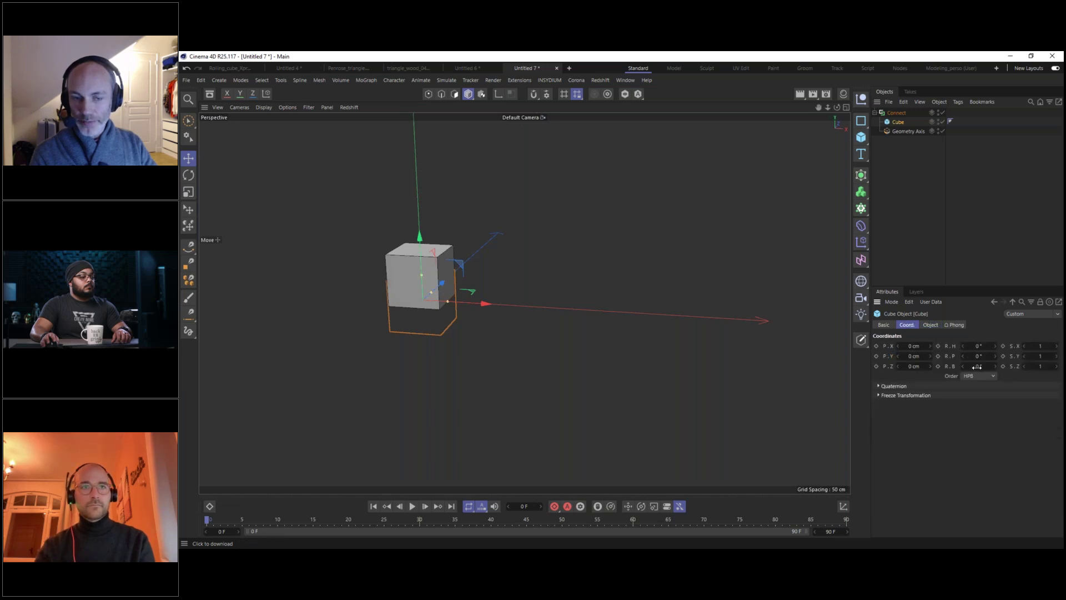
pyautogui.moveTo(977, 367); pyautogui.dragTo(1059, 361)
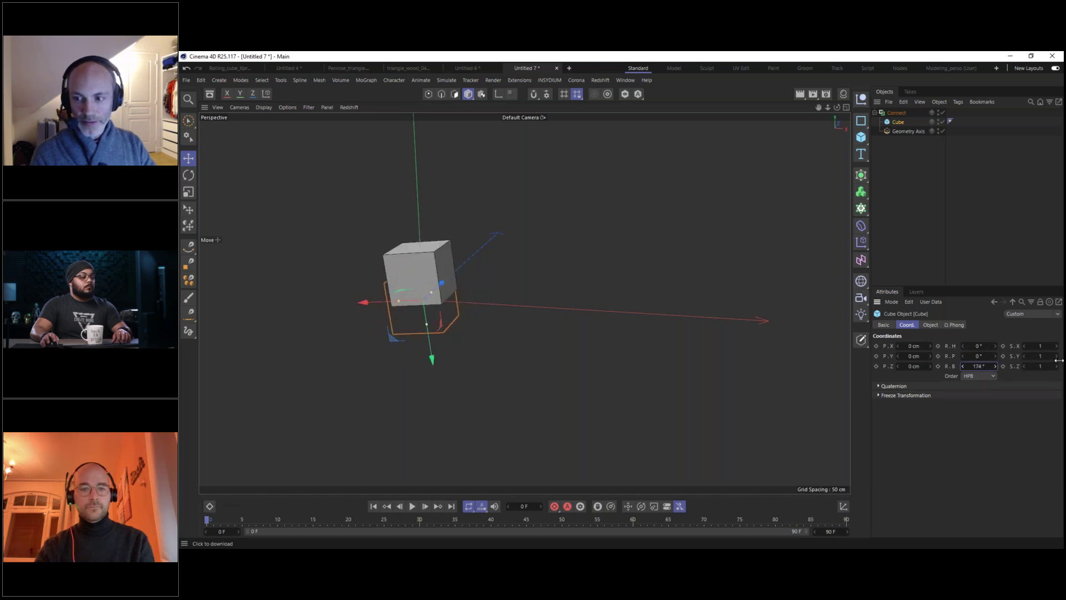
pyautogui.keyDown('alt'); pyautogui.moveTo(450, 281); pyautogui.dragTo(466, 269); pyautogui.keyUp('alt')
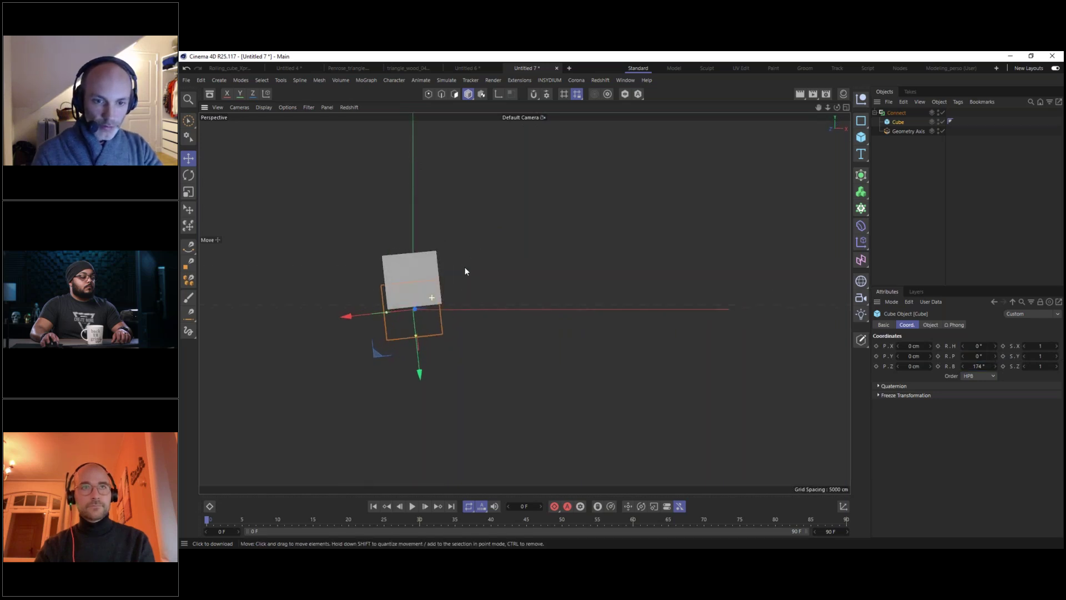
pyautogui.keyDown('alt'); pyautogui.moveTo(465, 268); pyautogui.dragTo(511, 254, button='middle'); pyautogui.keyUp('alt')
pyautogui.keyDown('alt'); pyautogui.moveTo(486, 267); pyautogui.dragTo(510, 254, button='right'); pyautogui.keyUp('alt')
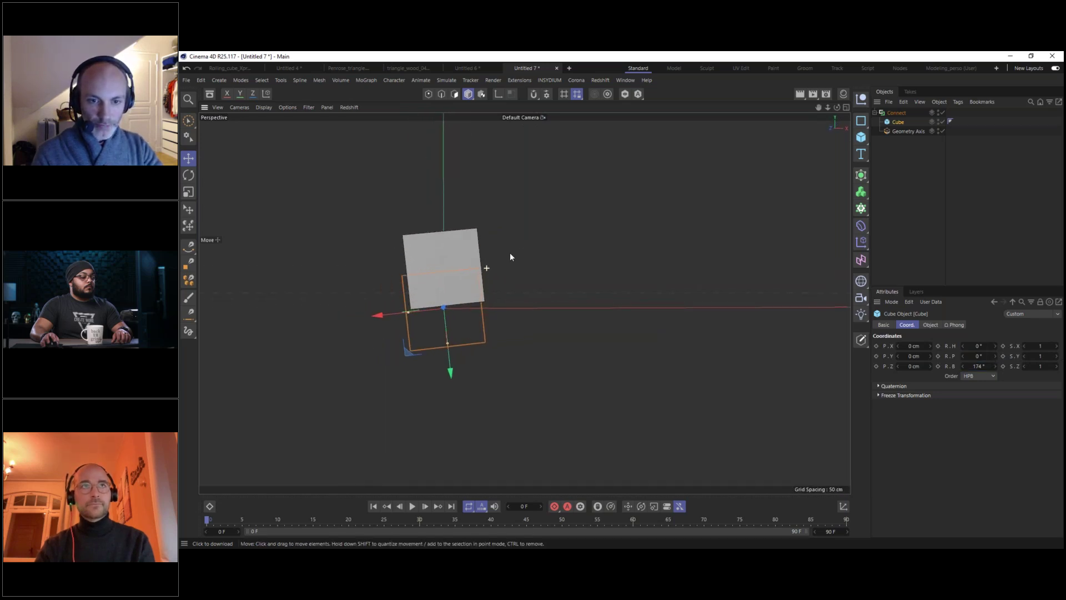
pyautogui.moveTo(981, 365); pyautogui.dragTo(1042, 368)
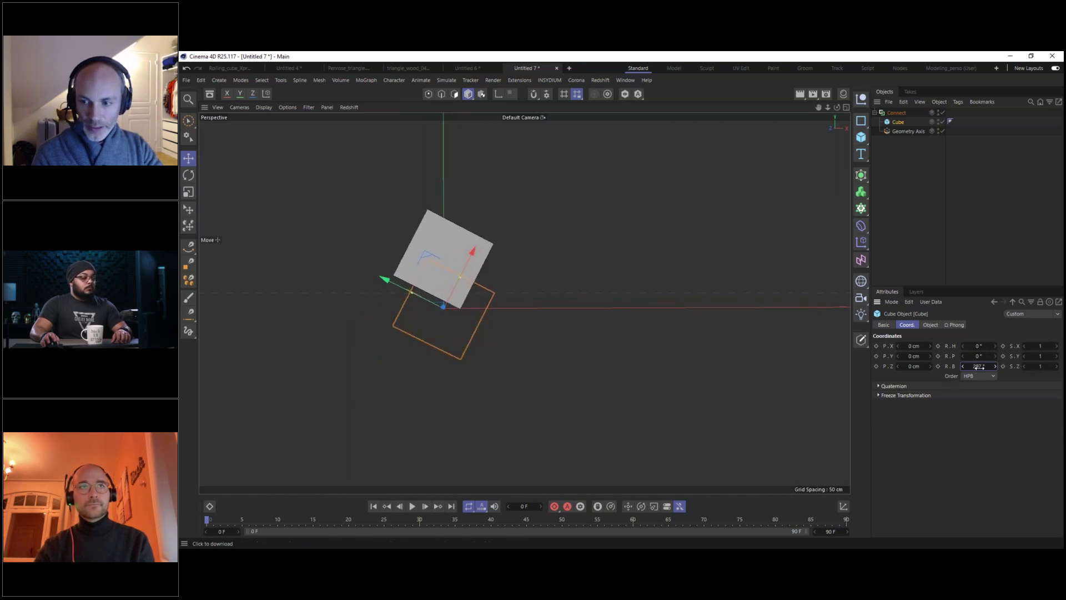
pyautogui.moveTo(982, 366); pyautogui.dragTo(960, 364)
pyautogui.moveTo(468, 268)
pyautogui.keyDown('alt'); pyautogui.mouseDown()
pyautogui.moveTo(404, 302)
pyautogui.moveTo(458, 287)
pyautogui.mouseUp(); pyautogui.keyUp('alt')
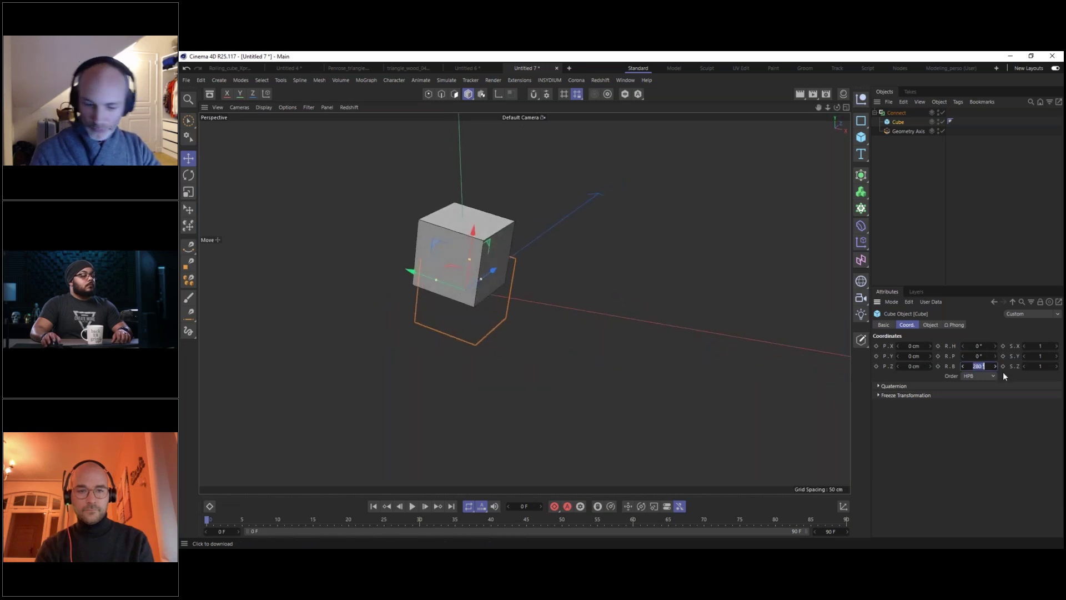
pyautogui.write('0')
pyautogui.press('Return')
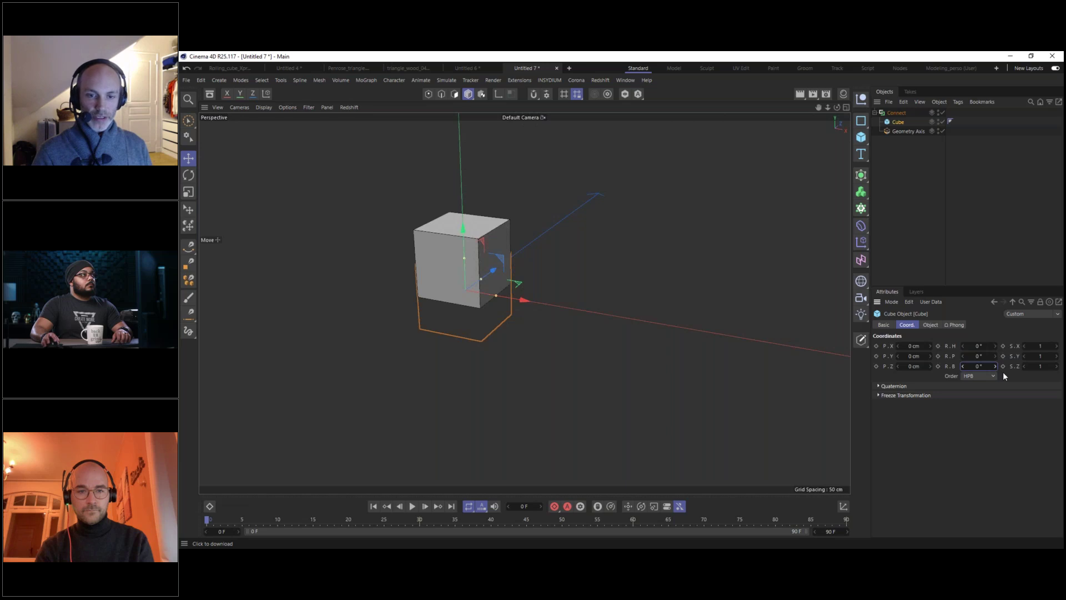
# Try moving the Connect object about 120 cm along X, and undo the move.
pyautogui.click(898, 114)
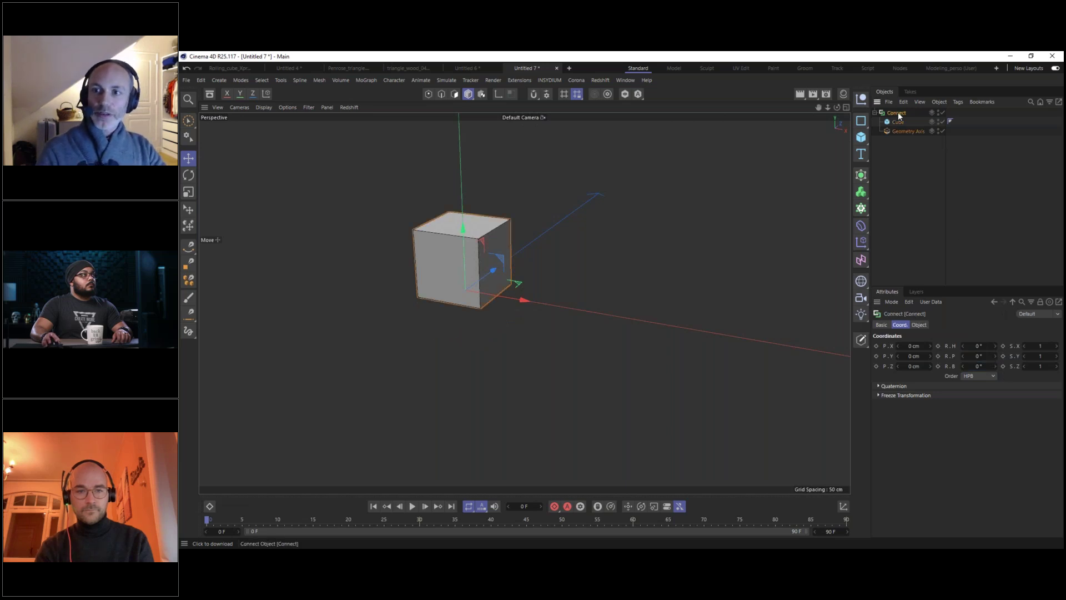
pyautogui.moveTo(524, 300); pyautogui.dragTo(682, 321)
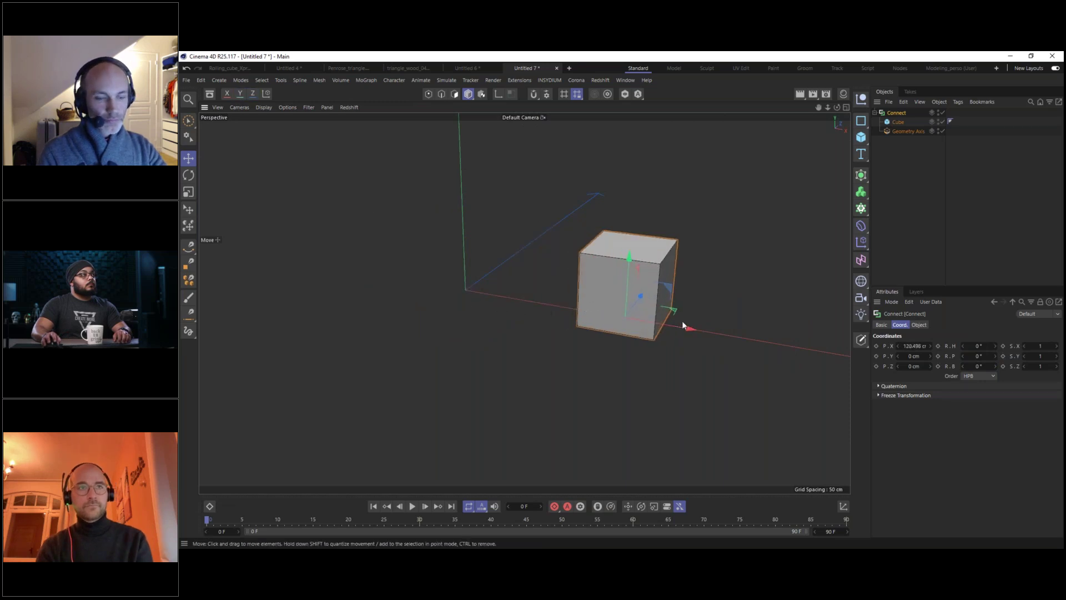
pyautogui.hotkey('ctrl', 'z')
# Turn the cube's bank angle to about 83° to recheck its rolling motion, and reset it to 0°.
pyautogui.click(899, 122)
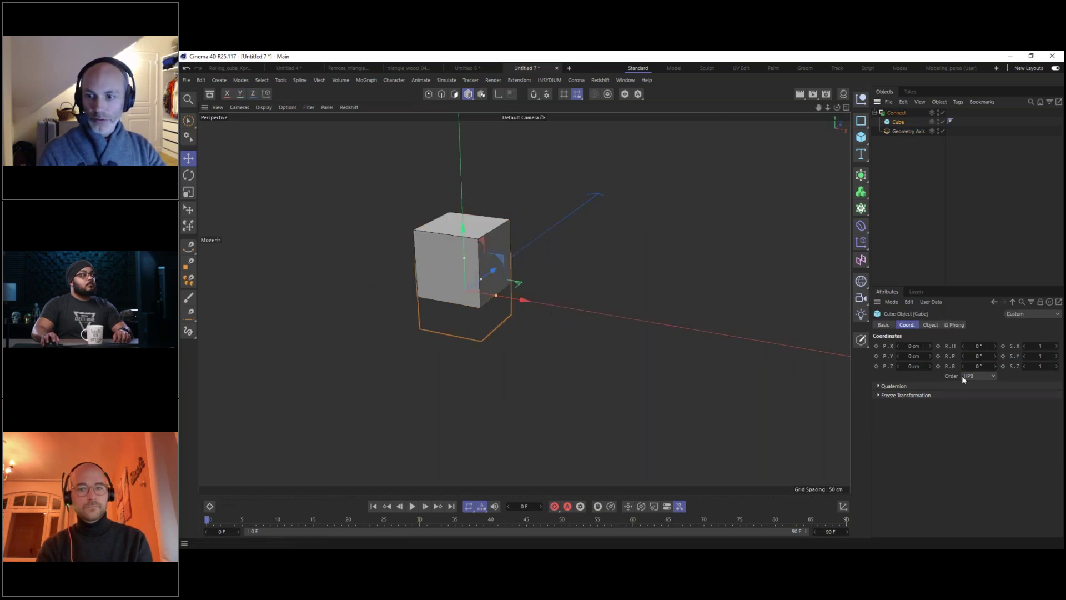
pyautogui.moveTo(978, 365); pyautogui.dragTo(1009, 352)
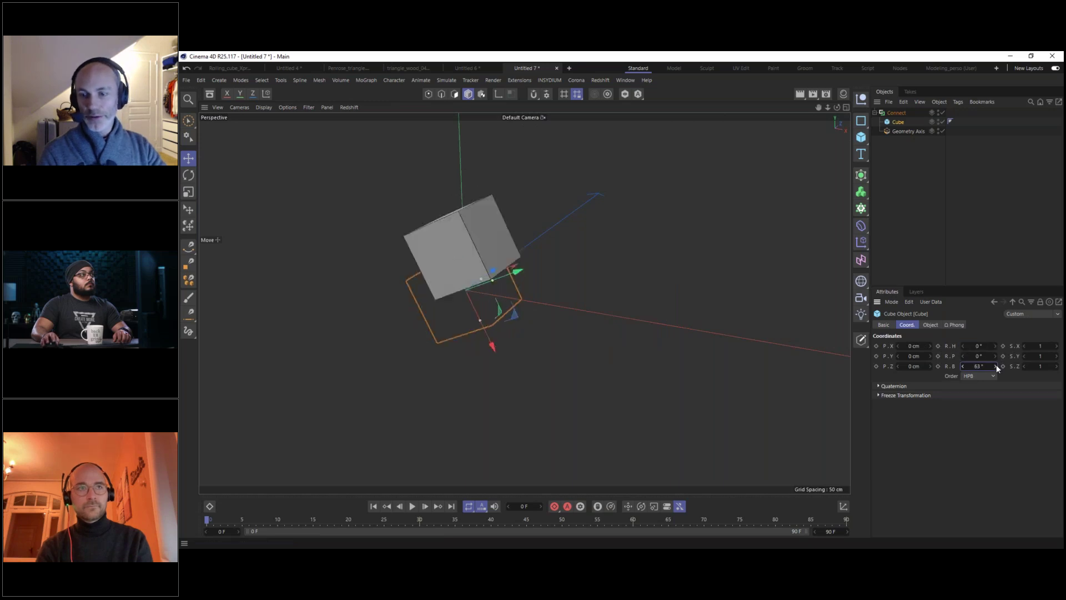
pyautogui.rightClick(996, 365)
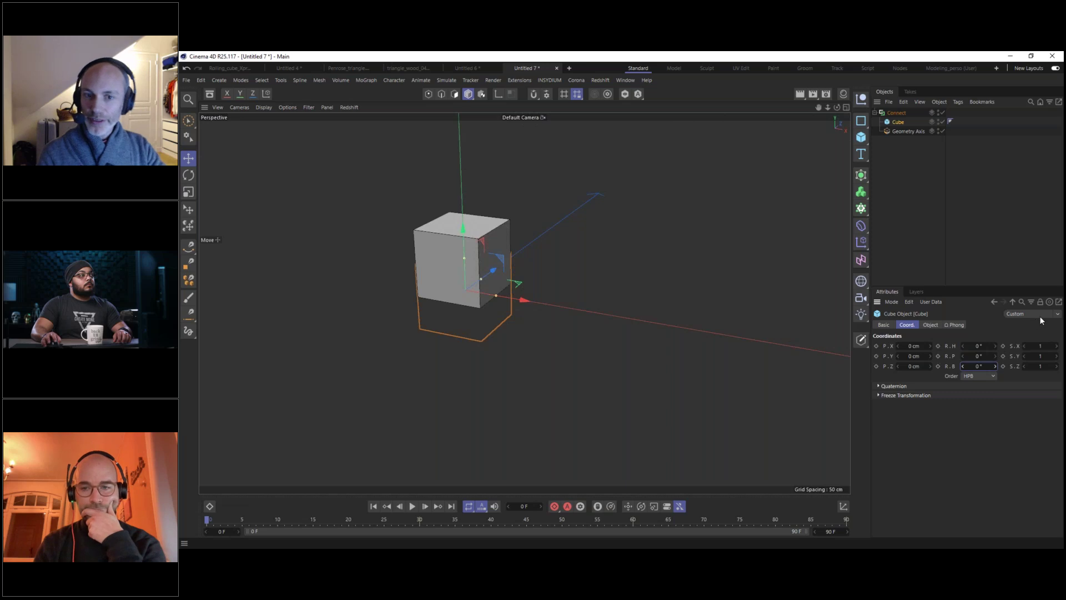
# Add an XPresso tag to the Connect object and place its editor window clear of the object hierarchy and attributes.
pyautogui.click(887, 114)
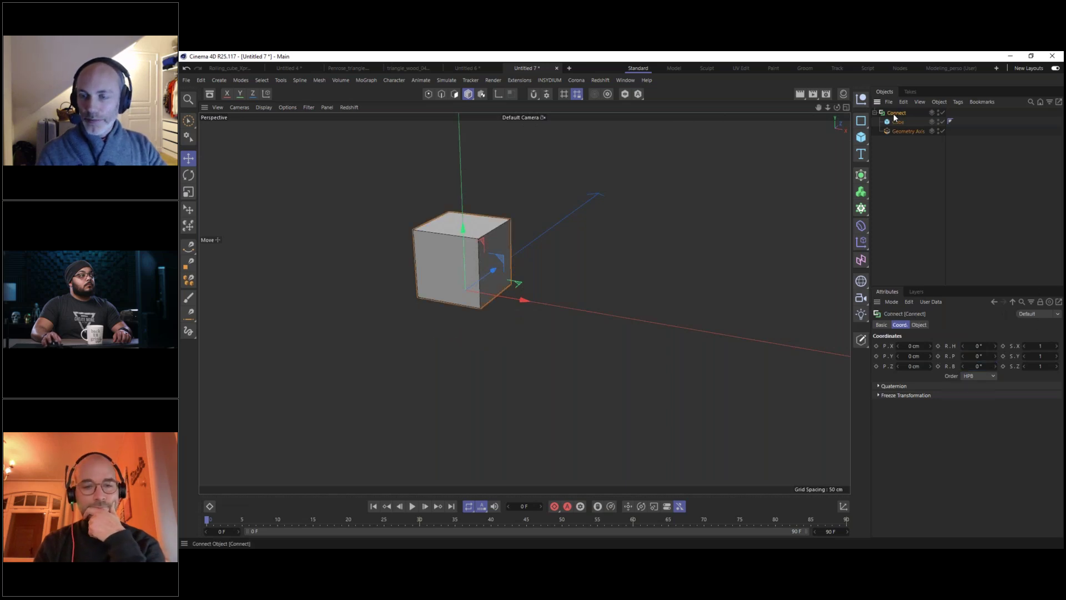
pyautogui.rightClick(894, 112)
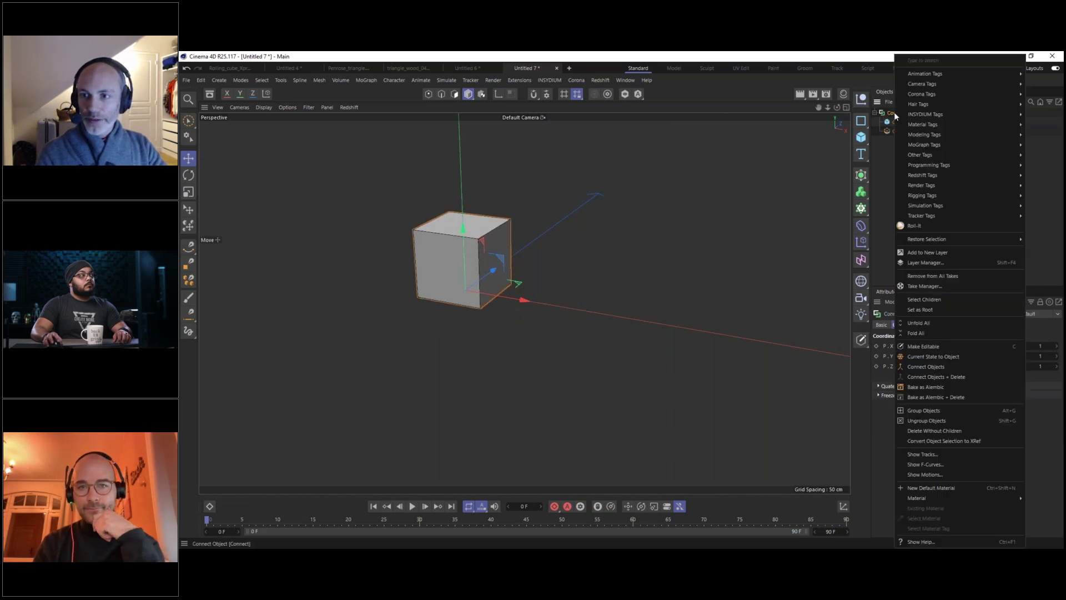
pyautogui.moveTo(922, 147)
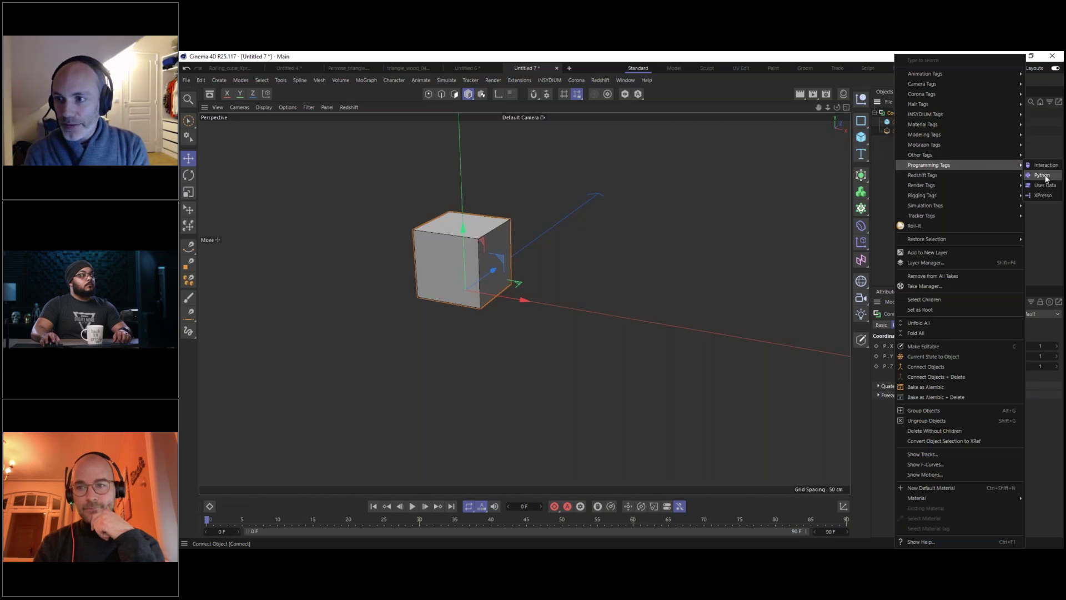
pyautogui.click(1042, 194)
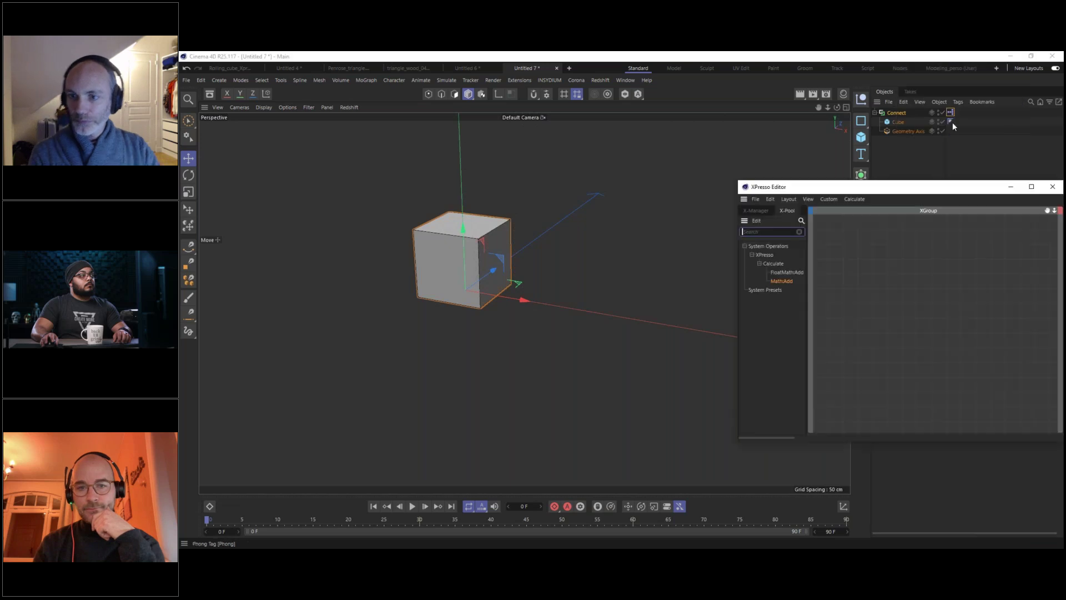
pyautogui.moveTo(871, 191); pyautogui.dragTo(562, 147)
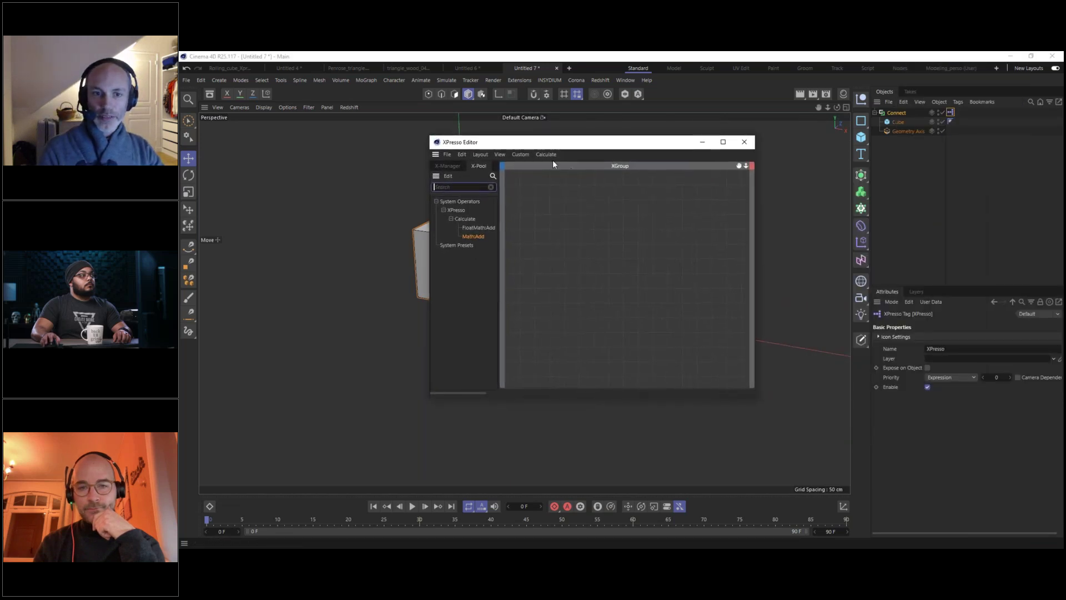
pyautogui.moveTo(474, 138); pyautogui.dragTo(547, 123)
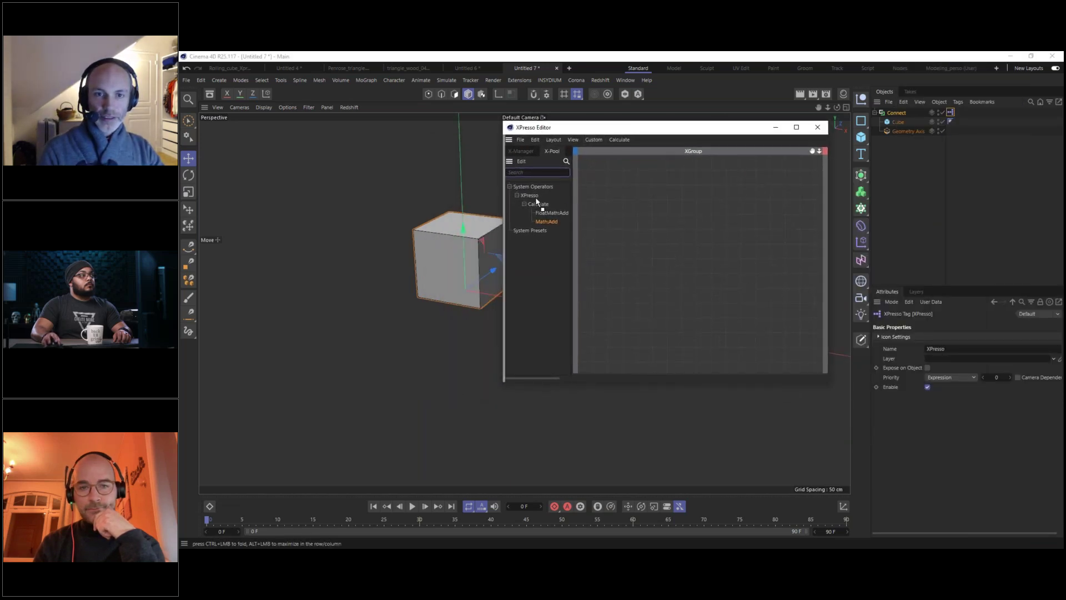
# Dock the XPresso Editor beneath the viewport and enlarge its node area upward.
pyautogui.moveTo(459, 489); pyautogui.dragTo(457, 493)
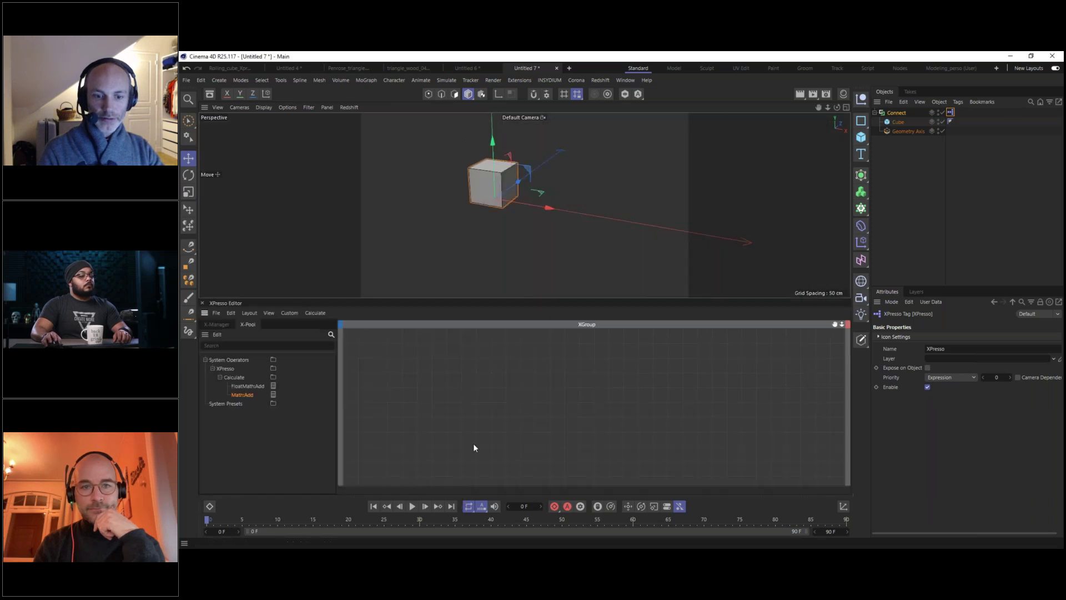
pyautogui.moveTo(496, 298); pyautogui.dragTo(502, 231)
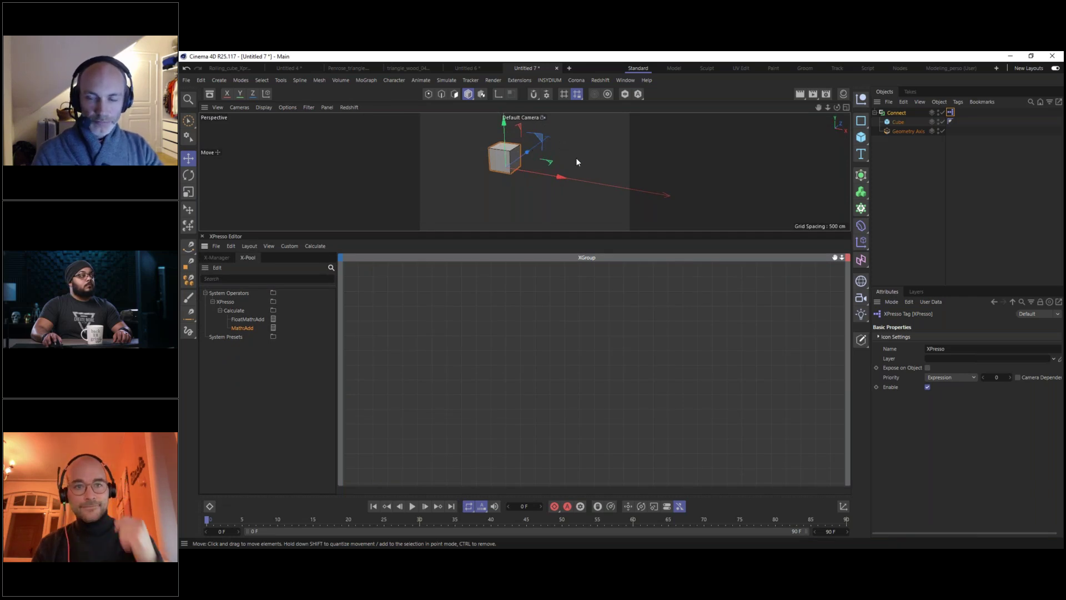
# Try moving the Connect object along X once more, and undo the move.
pyautogui.click(901, 113)
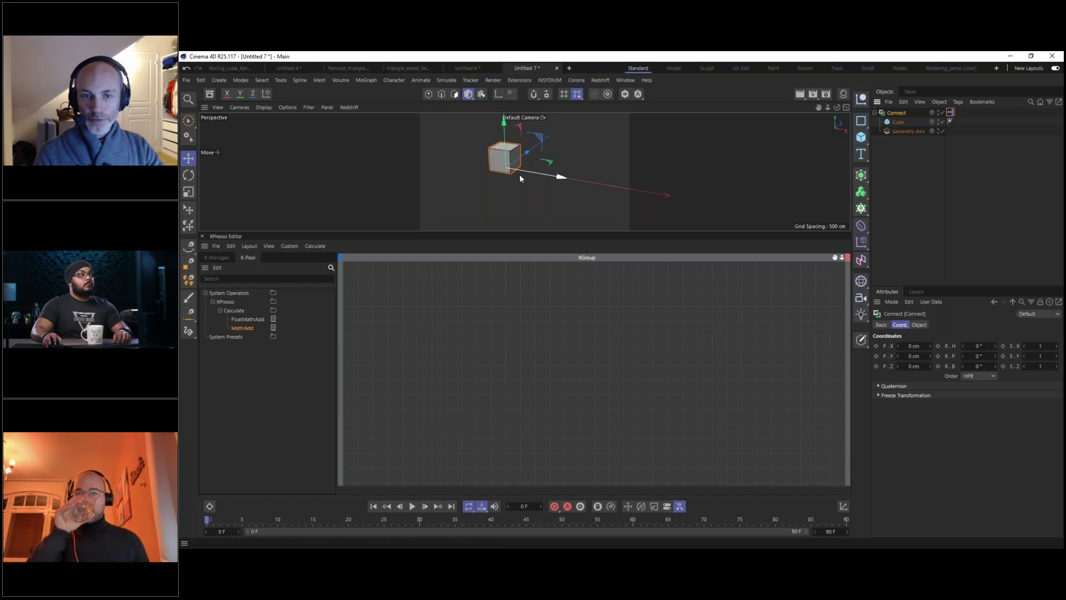
pyautogui.moveTo(548, 176); pyautogui.dragTo(640, 197)
pyautogui.hotkey('ctrl', 'z')
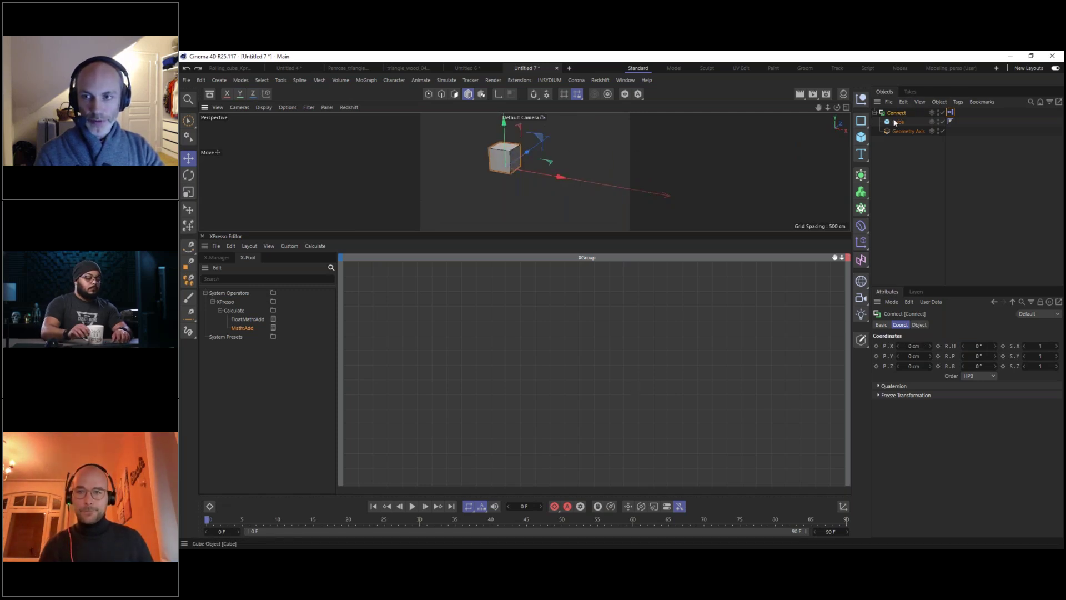
# Add the Connect object as an enlarged XPresso node with a Position . X output, keeping its P.X at 0 cm.
pyautogui.moveTo(546, 380); pyautogui.dragTo(466, 341)
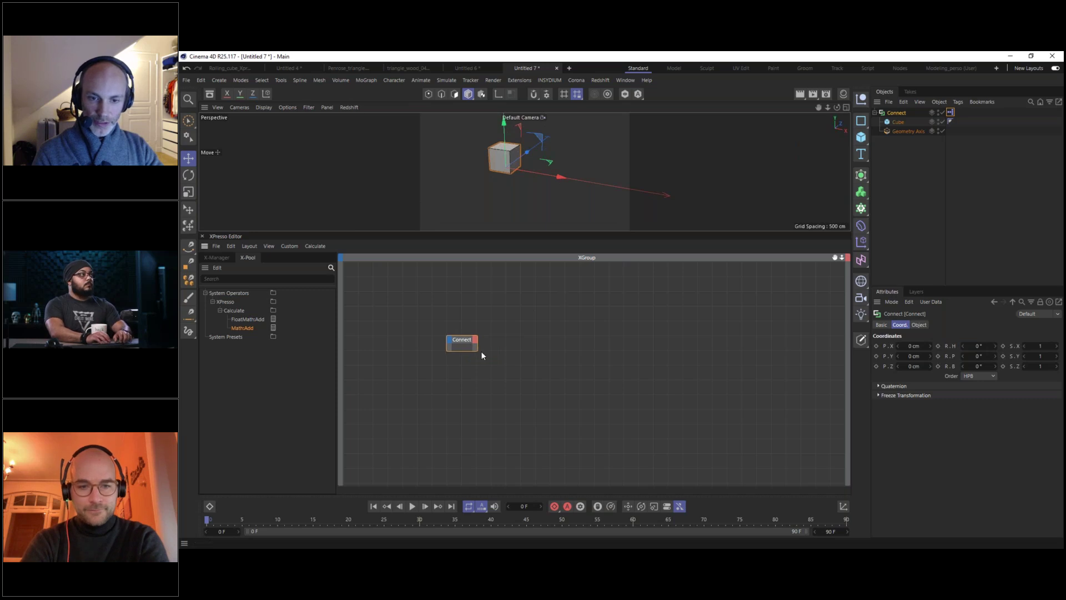
pyautogui.moveTo(477, 351); pyautogui.dragTo(474, 329)
pyautogui.click(898, 113)
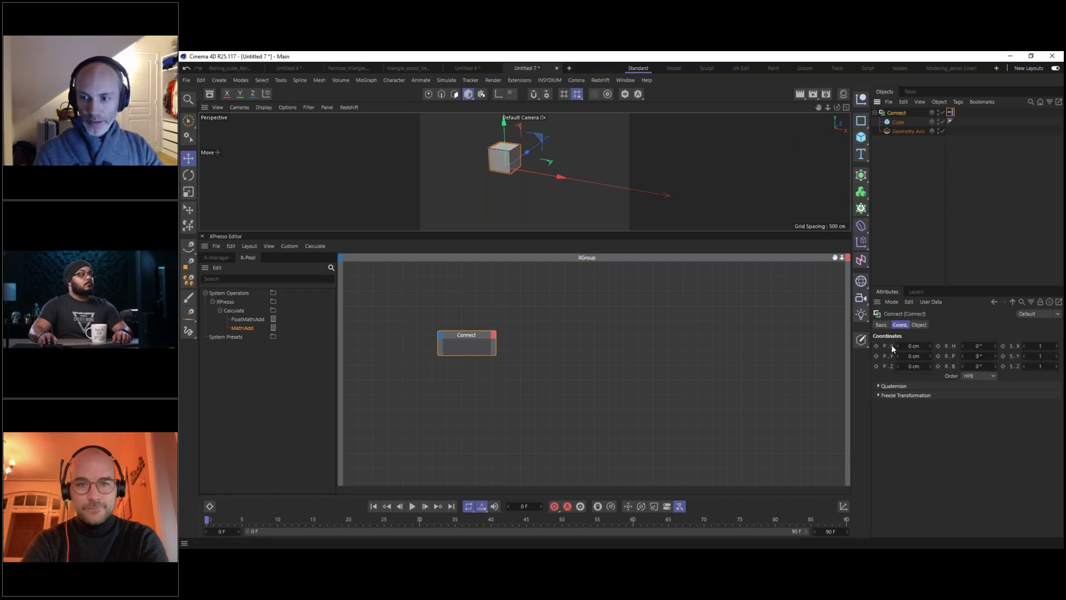
pyautogui.moveTo(895, 344); pyautogui.dragTo(939, 343)
pyautogui.rightClick(931, 345)
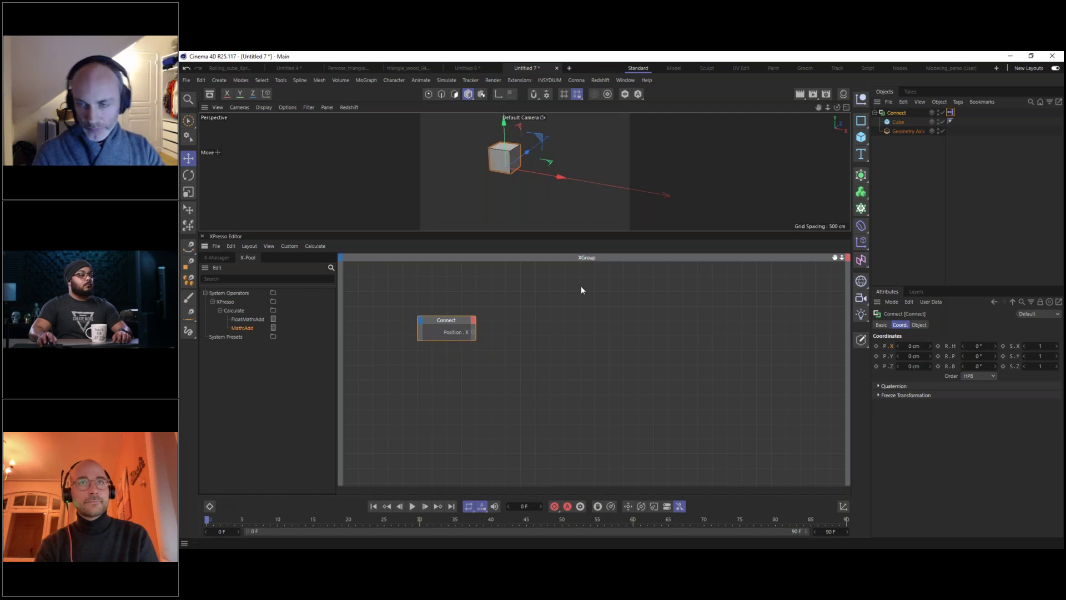
# Add an enlarged Cube node with a Rotation . B input, and link Connect's Position . X output to it.
pyautogui.click(898, 123)
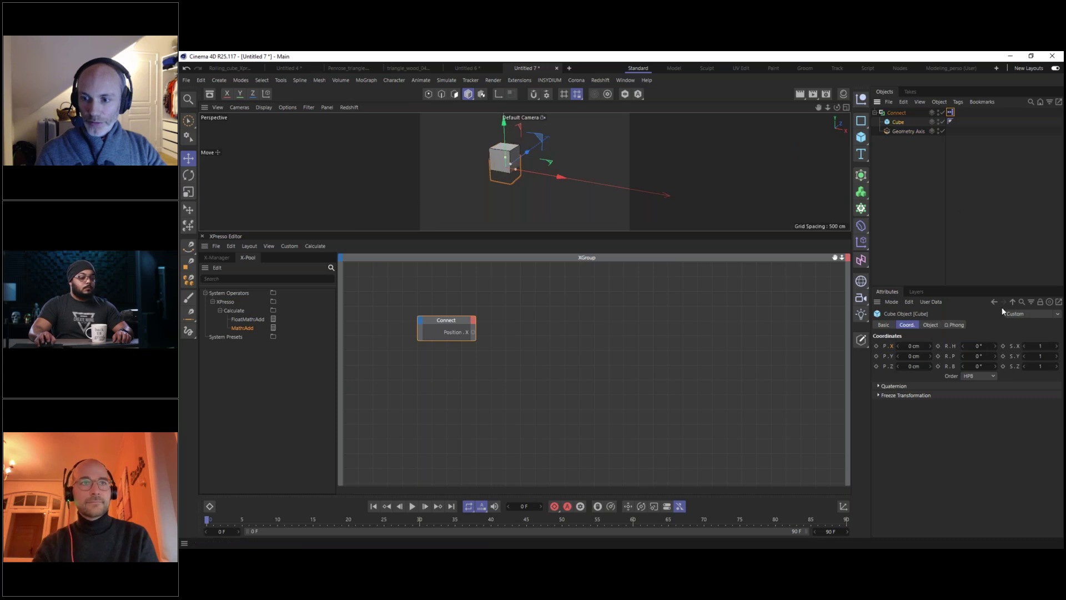
pyautogui.click(954, 366)
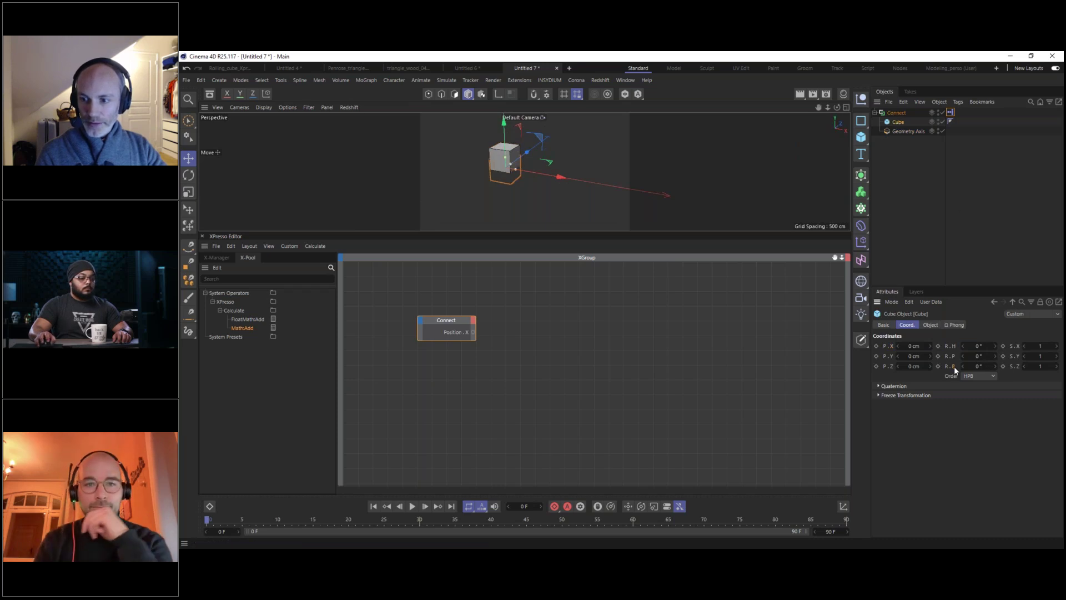
pyautogui.moveTo(980, 366); pyautogui.dragTo(998, 366)
pyautogui.rightClick(995, 366)
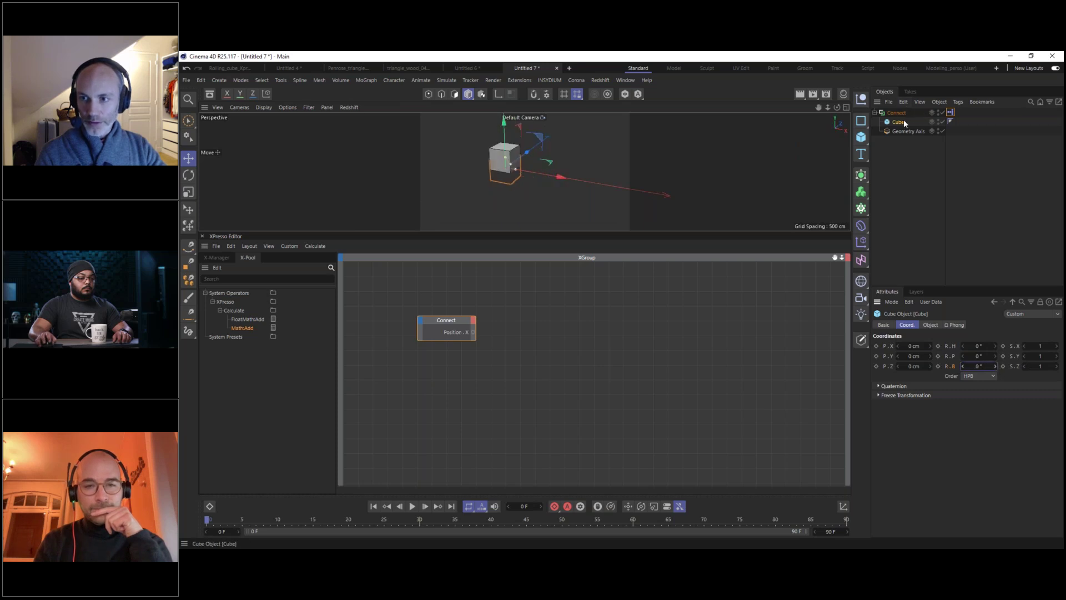
pyautogui.moveTo(561, 321); pyautogui.dragTo(595, 326)
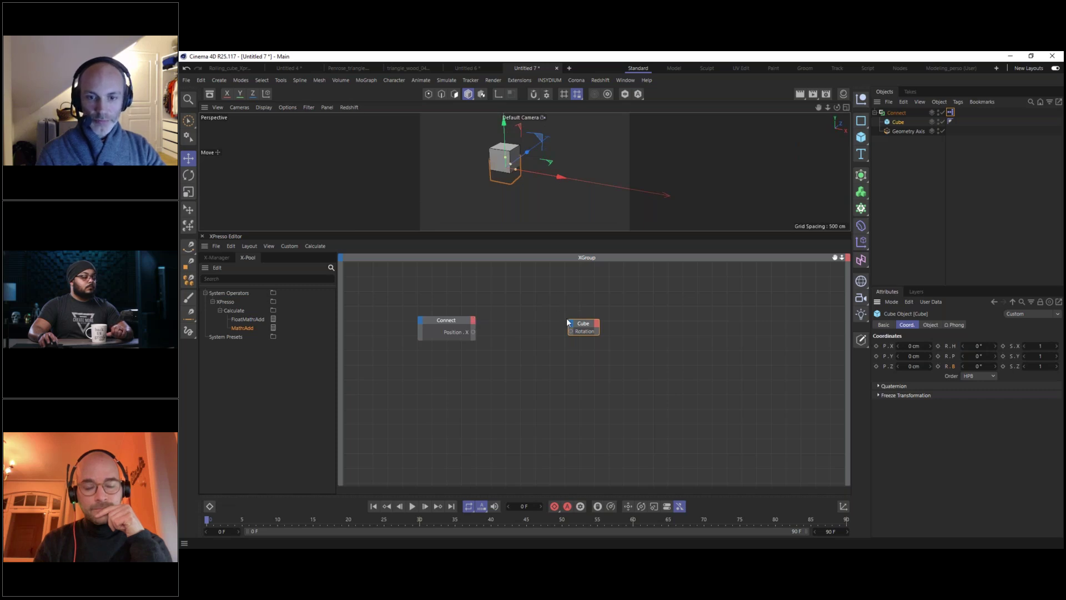
pyautogui.moveTo(599, 334); pyautogui.dragTo(623, 347)
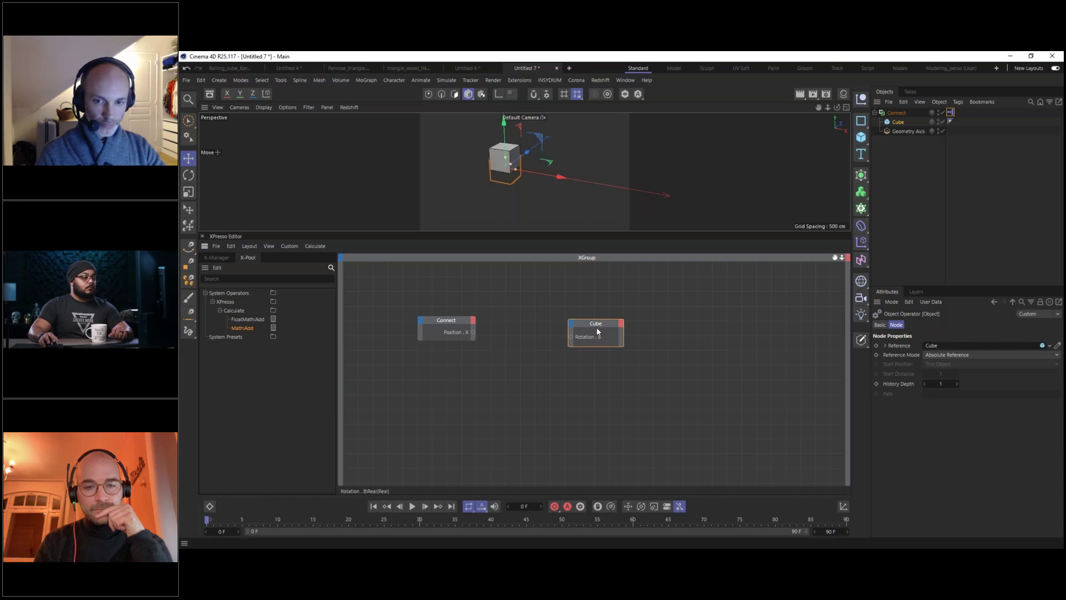
pyautogui.moveTo(473, 332); pyautogui.dragTo(571, 332)
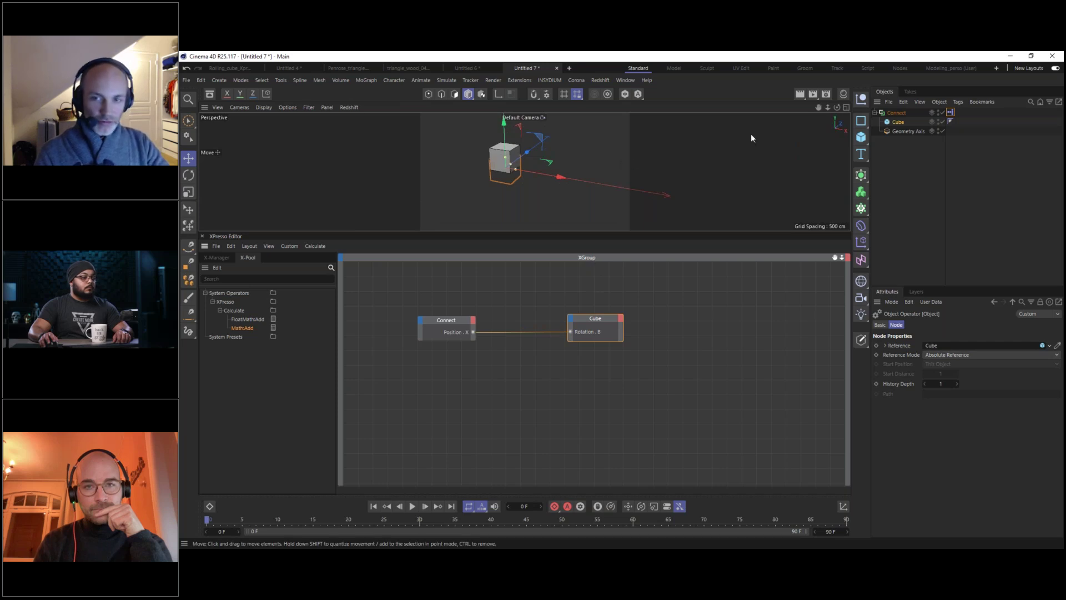
# Test the direct link by moving the Connect object a short way along X, and reset its P.X to 0 cm.
pyautogui.click(898, 113)
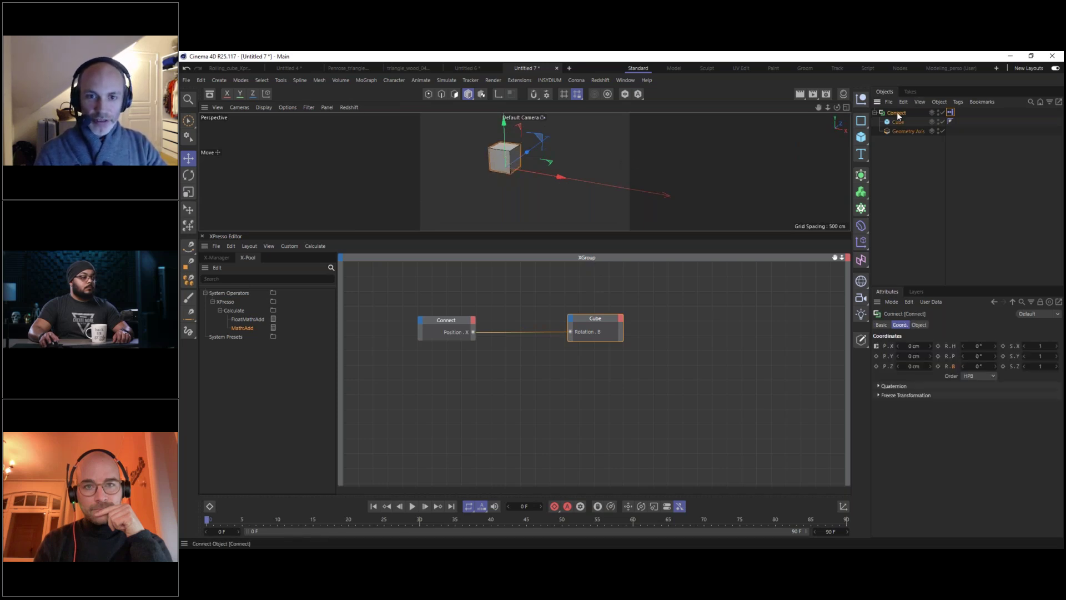
pyautogui.moveTo(560, 177); pyautogui.dragTo(584, 183)
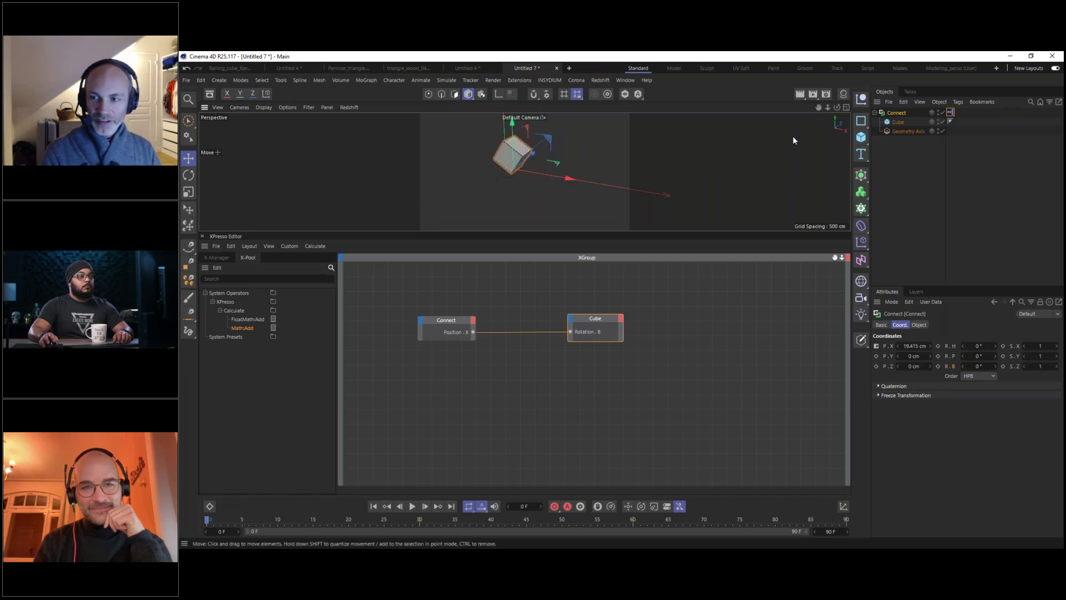
pyautogui.rightClick(931, 345)
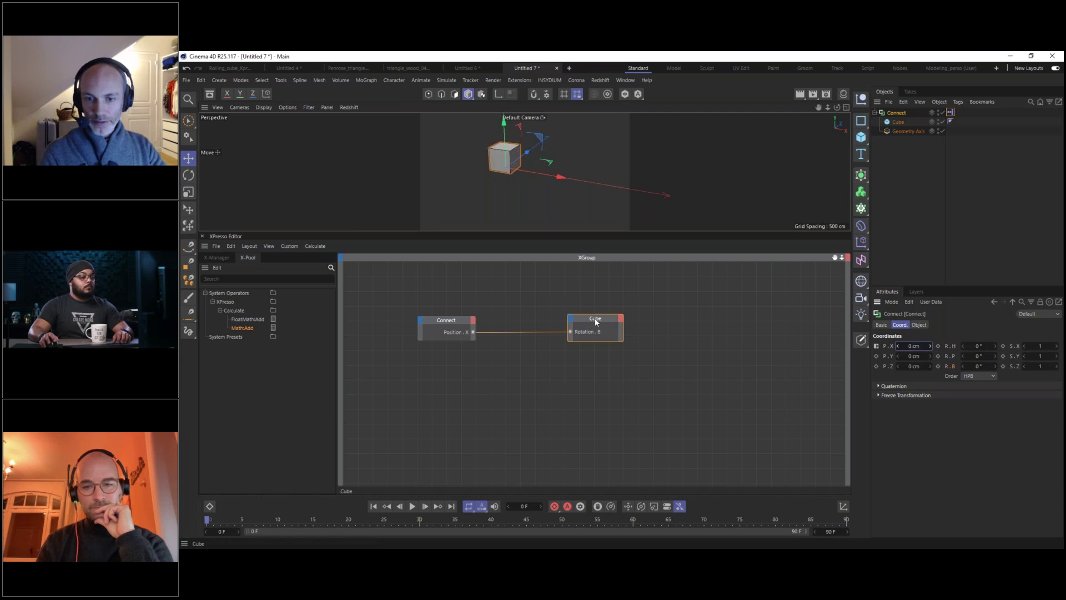
# Space the Connect and Cube nodes apart, find the Range Mapper operator, and wire it between Position . X and Rotation . B.
pyautogui.moveTo(596, 321); pyautogui.dragTo(609, 327)
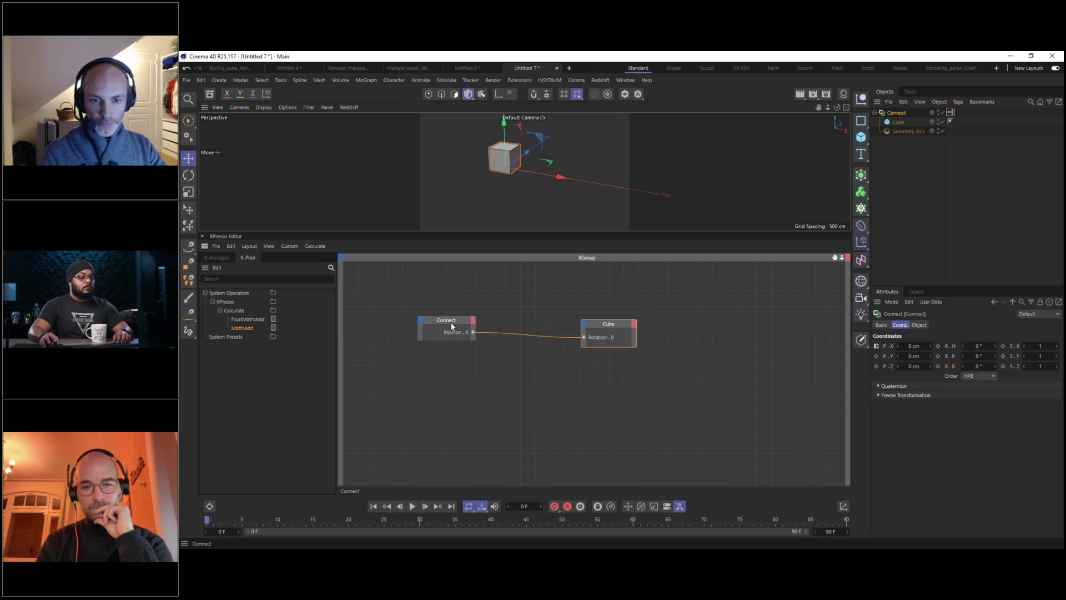
pyautogui.moveTo(450, 322); pyautogui.dragTo(418, 327)
pyautogui.click(236, 281)
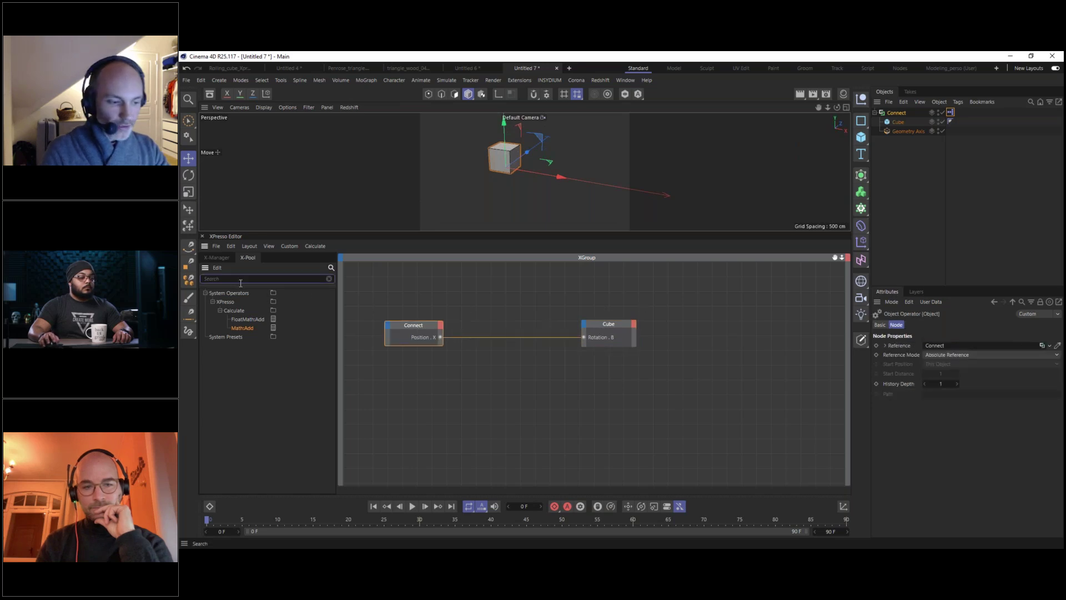
pyautogui.write('range')
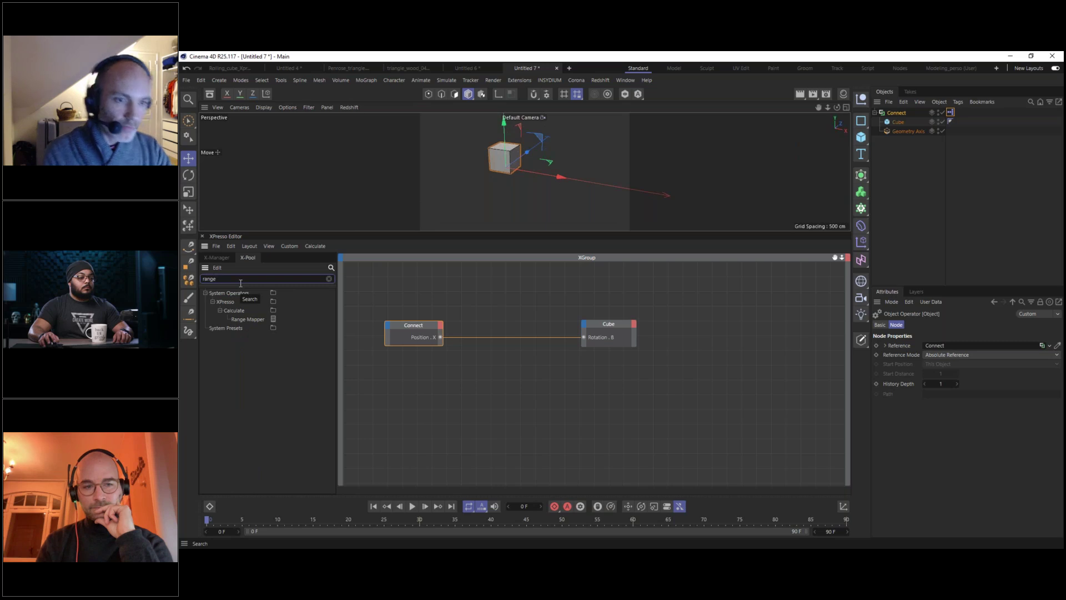
pyautogui.click(259, 321)
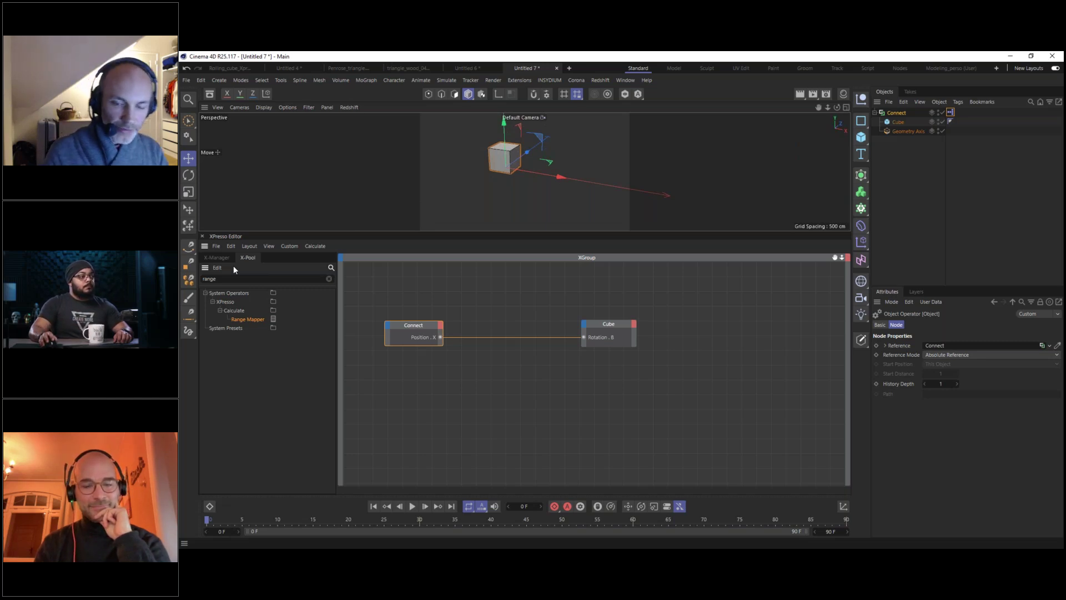
pyautogui.moveTo(242, 319); pyautogui.dragTo(509, 302)
pyautogui.moveTo(420, 326); pyautogui.dragTo(584, 338)
pyautogui.moveTo(505, 303)
pyautogui.mouseDown()
pyautogui.moveTo(517, 312)
pyautogui.moveTo(508, 307)
pyautogui.mouseUp()
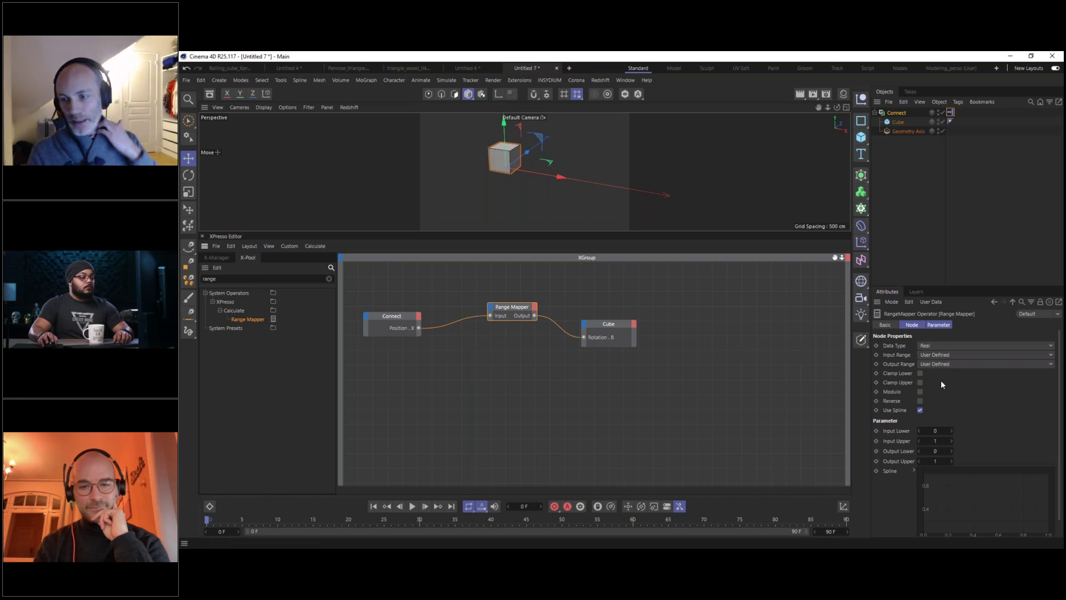
# Enlarge the attributes area and review the Range Mapper's lower and upper input and output limits.
pyautogui.moveTo(954, 285); pyautogui.dragTo(954, 233)
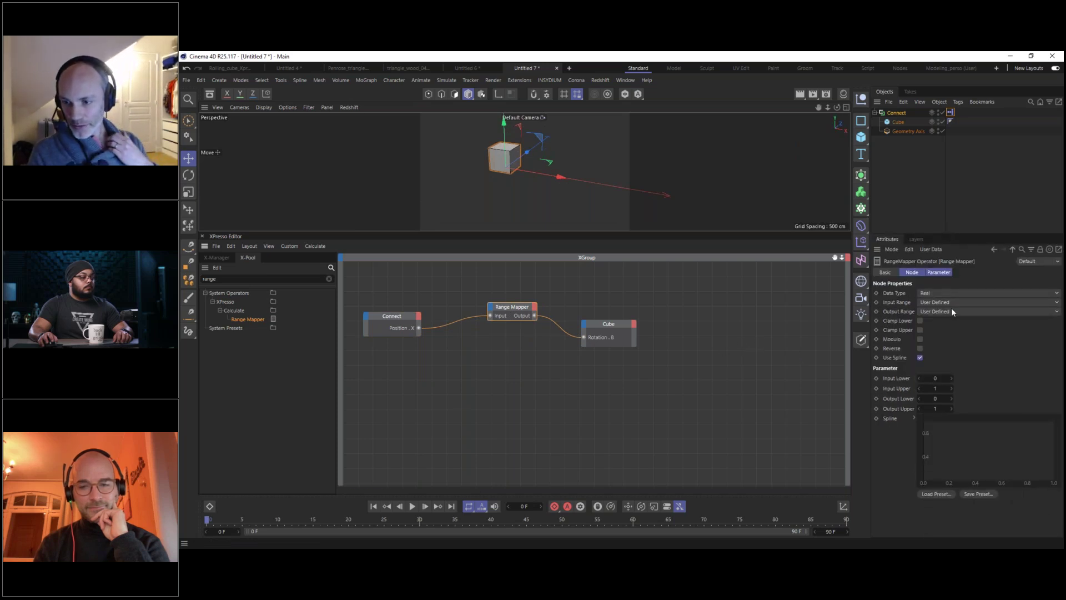
pyautogui.click(901, 379)
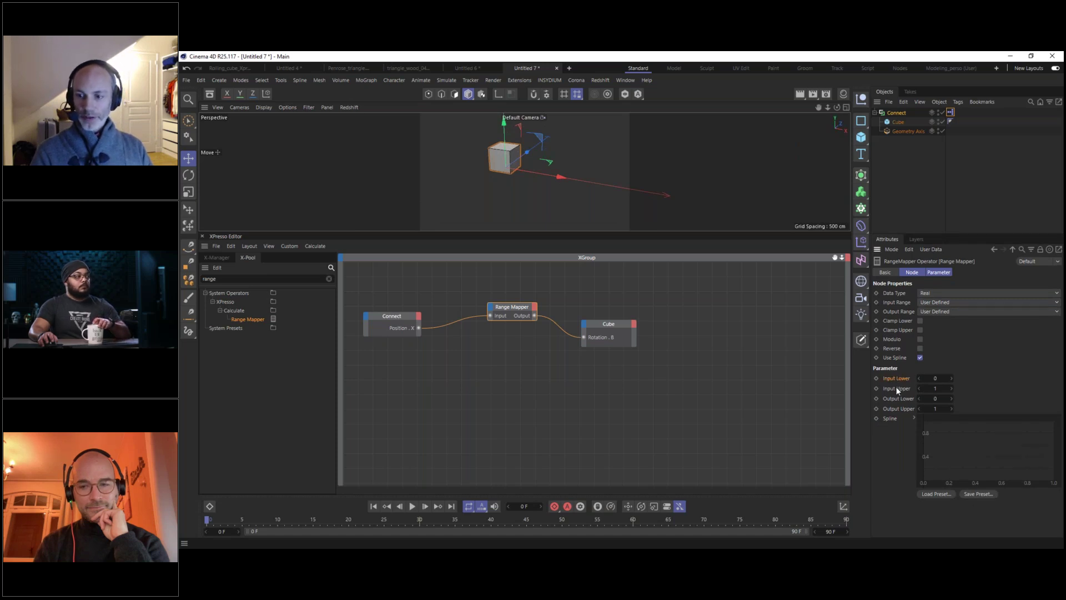
pyautogui.click(901, 388)
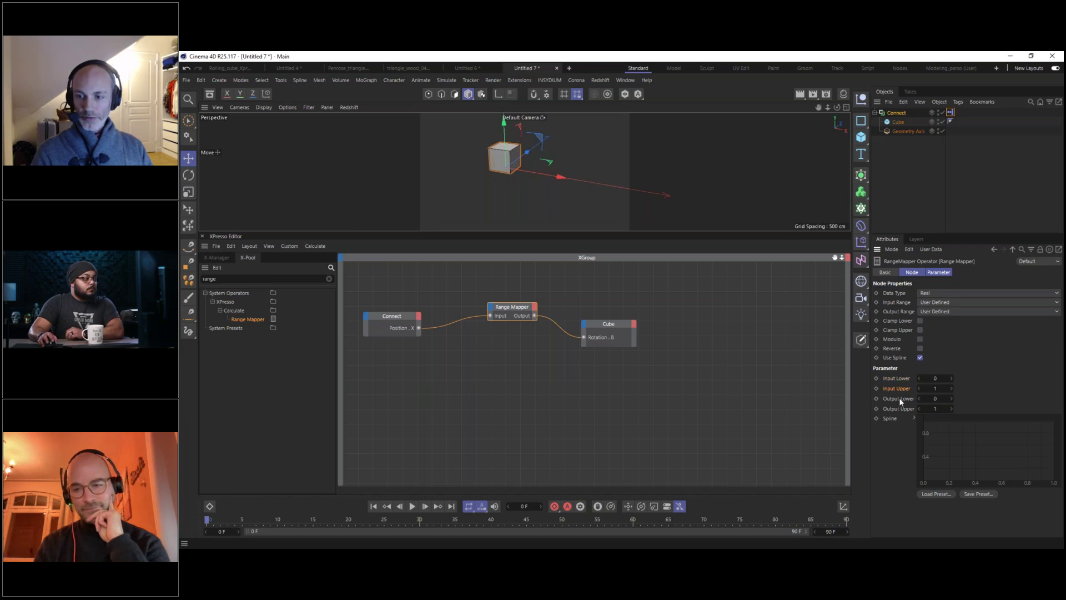
pyautogui.click(935, 398)
pyautogui.click(937, 408)
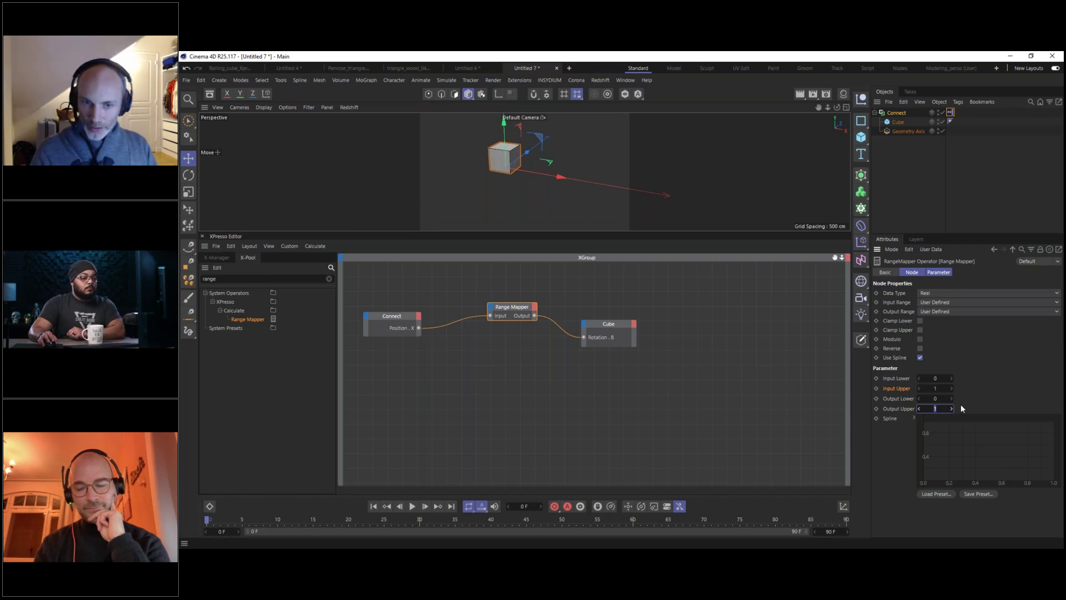
# Check the cube's size properties and view the cube straight from the front.
pyautogui.click(898, 122)
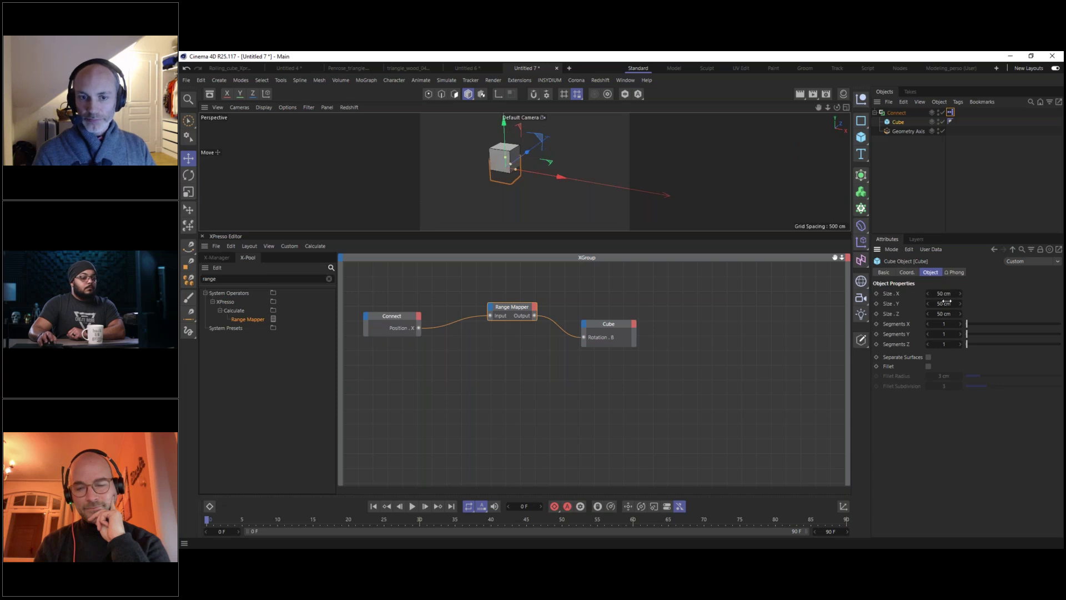
pyautogui.keyDown('alt'); pyautogui.moveTo(508, 191); pyautogui.dragTo(543, 145); pyautogui.keyUp('alt')
pyautogui.scroll(5, 522, 156)
pyautogui.scroll(-3, 521, 159)
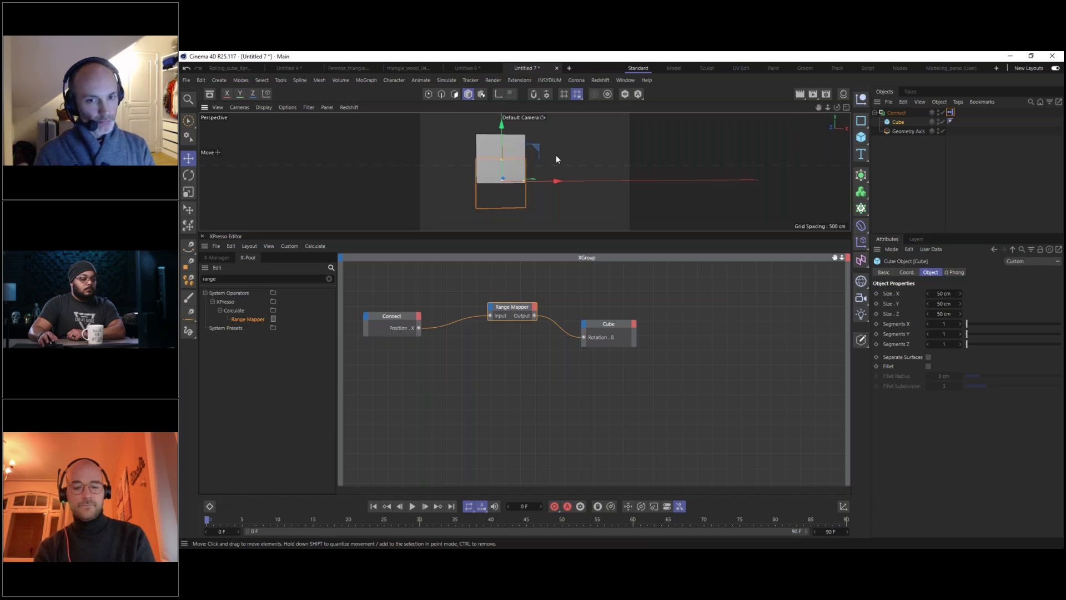
# Set the Range Mapper's Input Upper to 50.
pyautogui.click(511, 309)
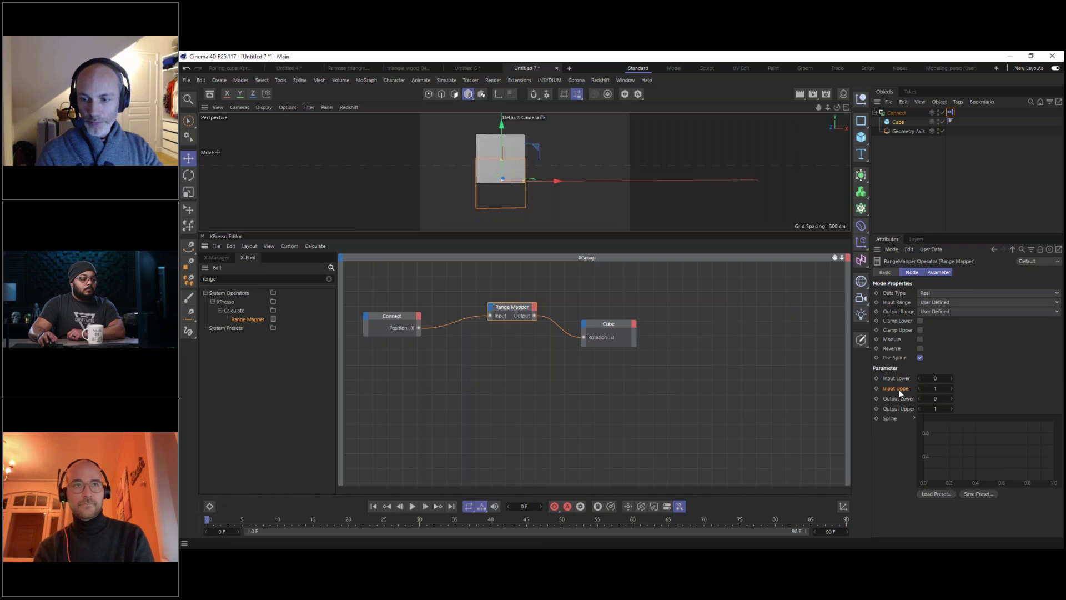
pyautogui.moveTo(929, 389); pyautogui.dragTo(999, 400)
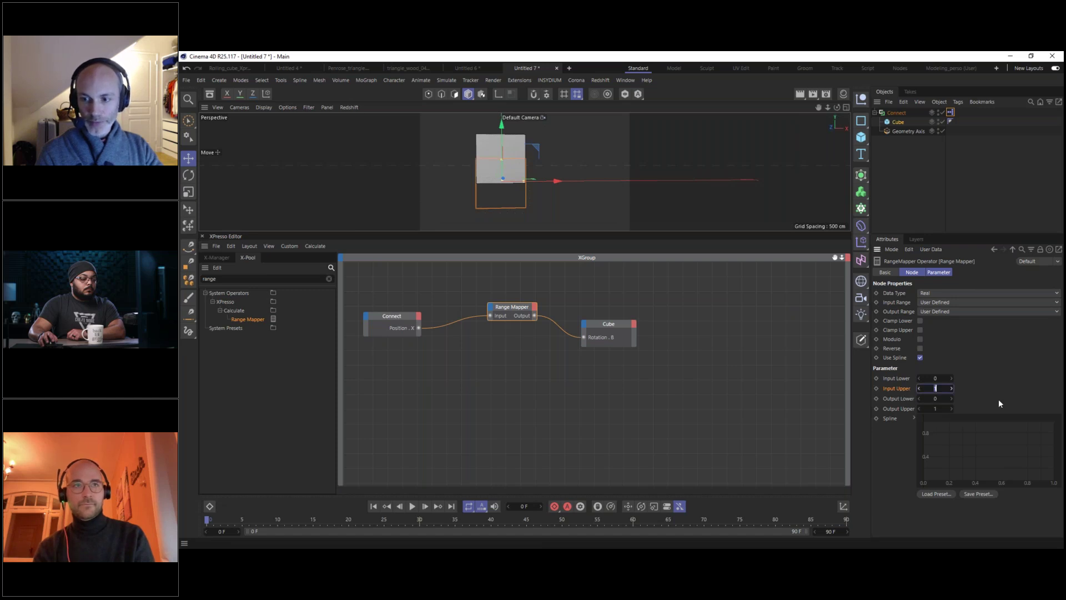
pyautogui.write('50')
pyautogui.press('Return')
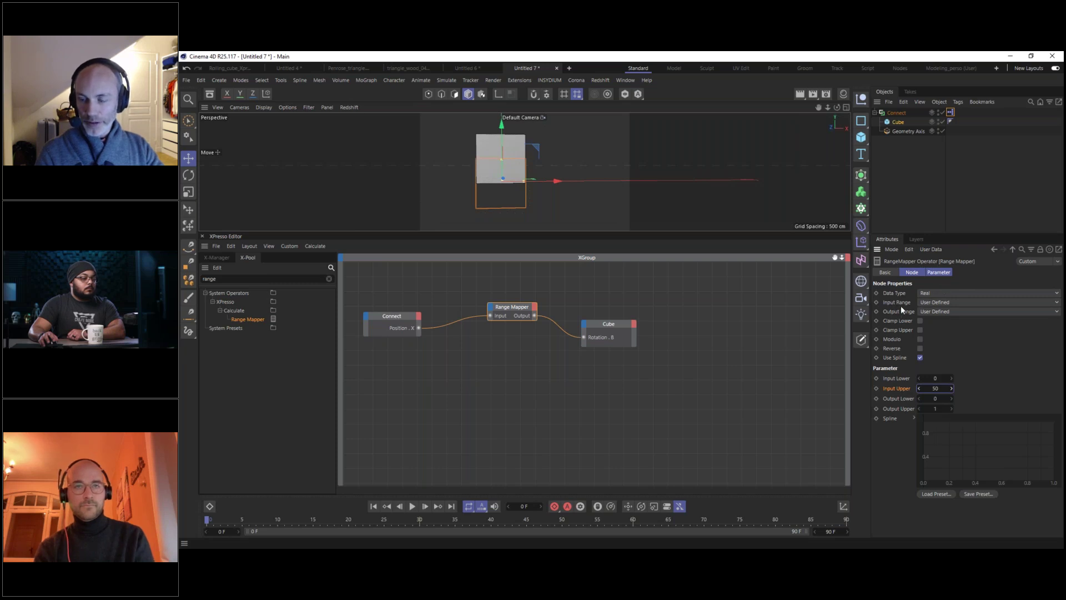
# Set the Range Mapper's Output Range to Degree and its Output Upper to 90°.
pyautogui.click(941, 311)
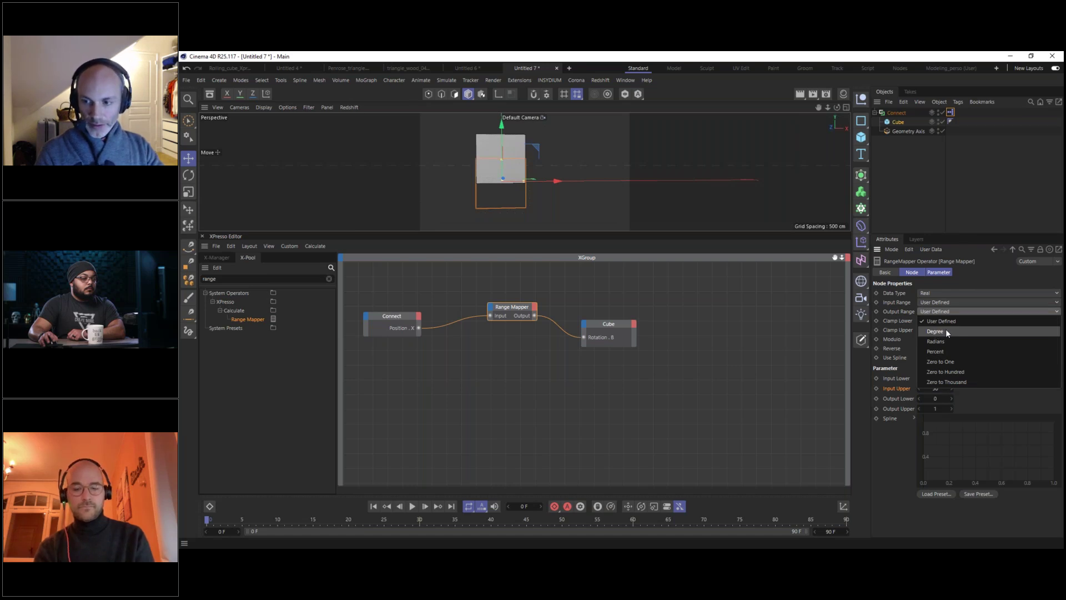
pyautogui.click(944, 329)
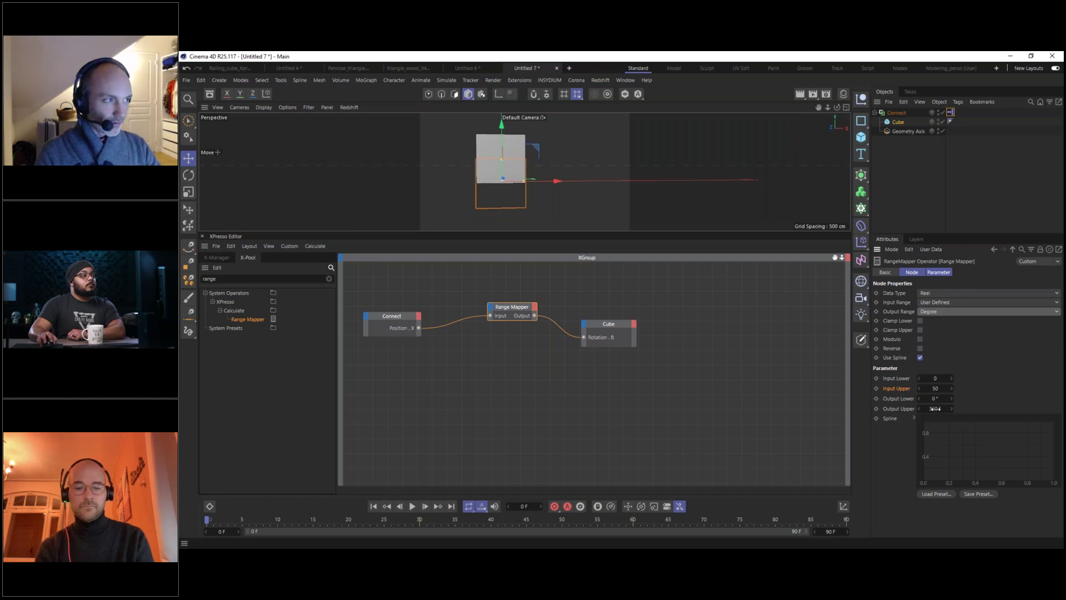
pyautogui.doubleClick(936, 409)
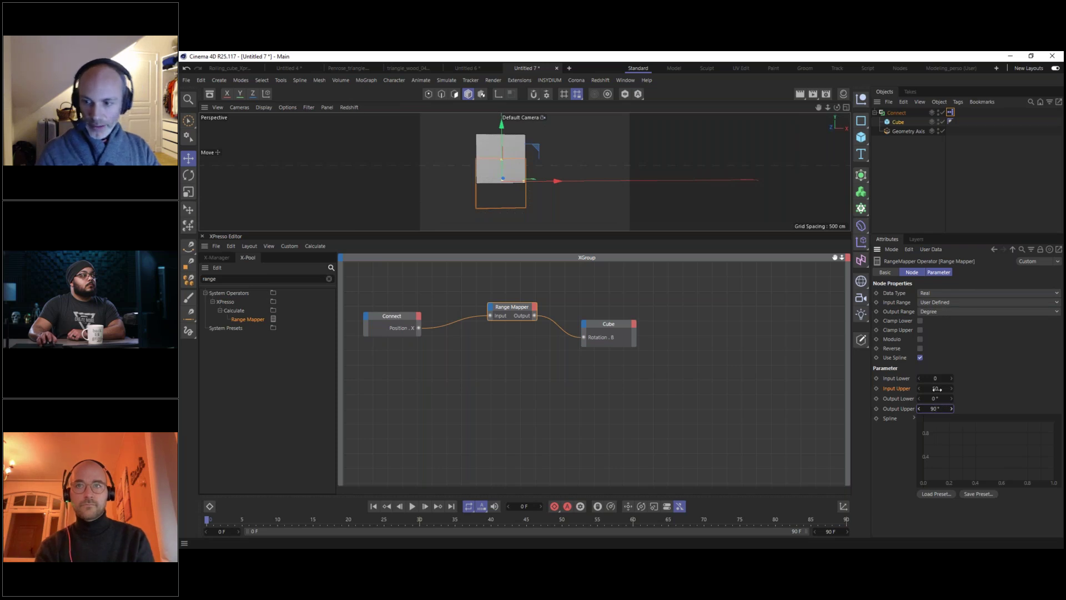
# Test the roll by moving the Connect object slightly along X, and reset its X position to 0.
pyautogui.click(898, 113)
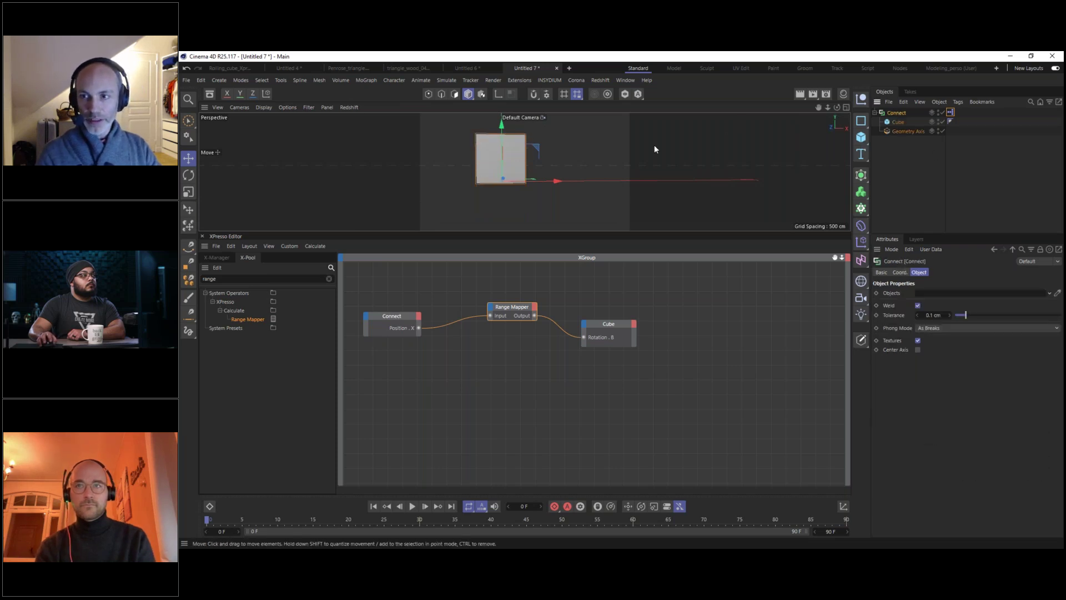
pyautogui.moveTo(556, 181)
pyautogui.mouseDown()
pyautogui.moveTo(653, 181)
pyautogui.moveTo(472, 179)
pyautogui.moveTo(704, 175)
pyautogui.moveTo(458, 171)
pyautogui.moveTo(692, 178)
pyautogui.moveTo(537, 179)
pyautogui.moveTo(676, 177)
pyautogui.moveTo(509, 161)
pyautogui.moveTo(610, 172)
pyautogui.moveTo(550, 168)
pyautogui.mouseUp()
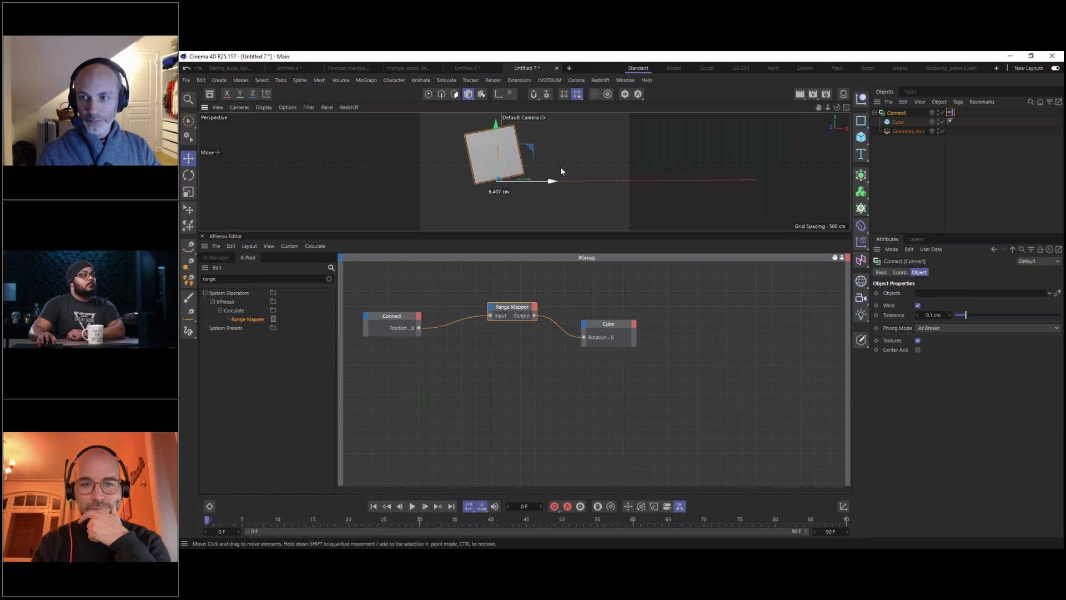
pyautogui.click(900, 272)
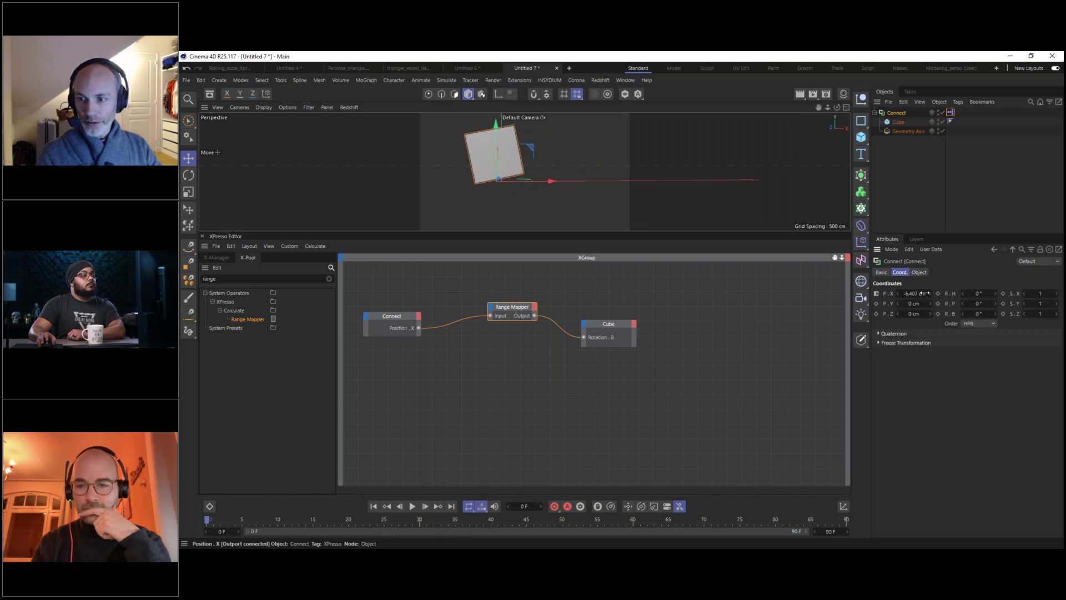
pyautogui.rightClick(930, 293)
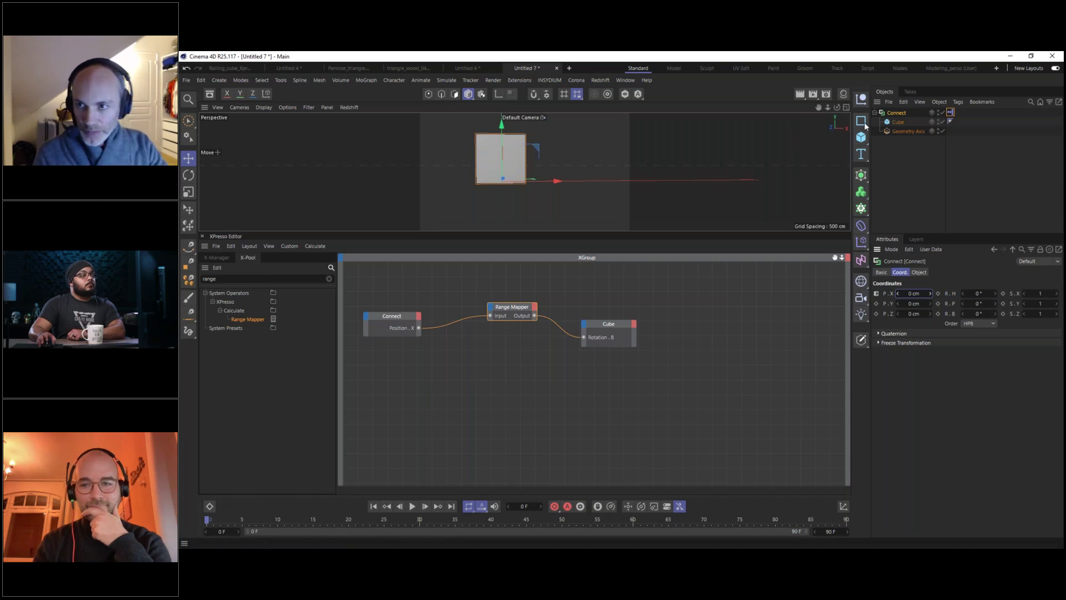
# Resize the cube to 25 cm in X, Y and Z.
pyautogui.click(896, 122)
pyautogui.click(931, 272)
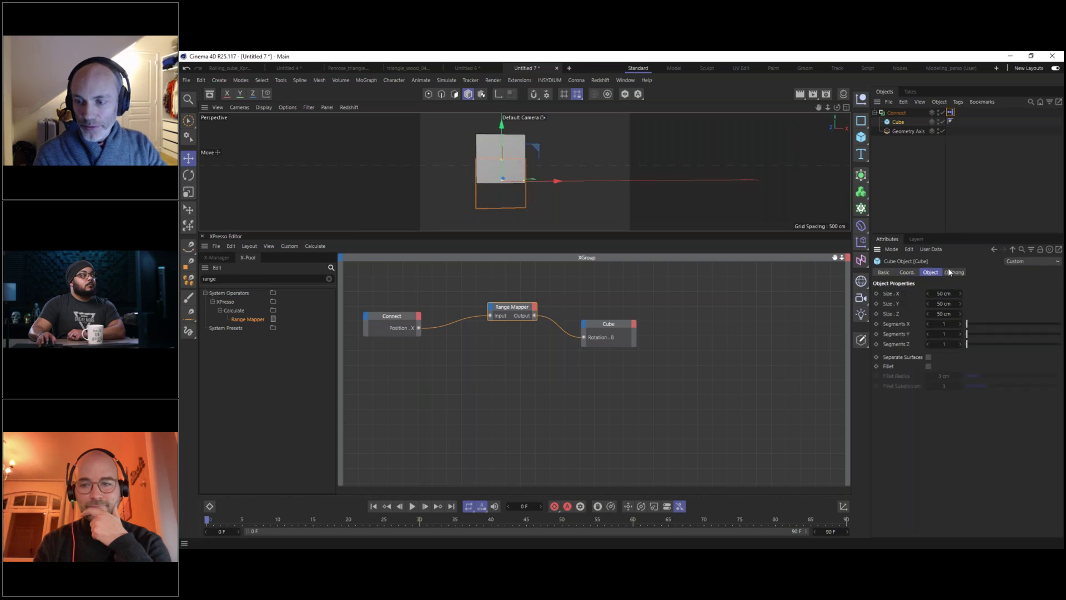
pyautogui.write('25')
pyautogui.press('Tab')
pyautogui.write('25')
pyautogui.press('Tab')
pyautogui.write('25')
pyautogui.press('Return')
# Add a Plane object to the scene as a floor under the cube.
pyautogui.keyDown('alt'); pyautogui.moveTo(535, 178); pyautogui.dragTo(525, 196); pyautogui.keyUp('alt')
pyautogui.click(861, 137)
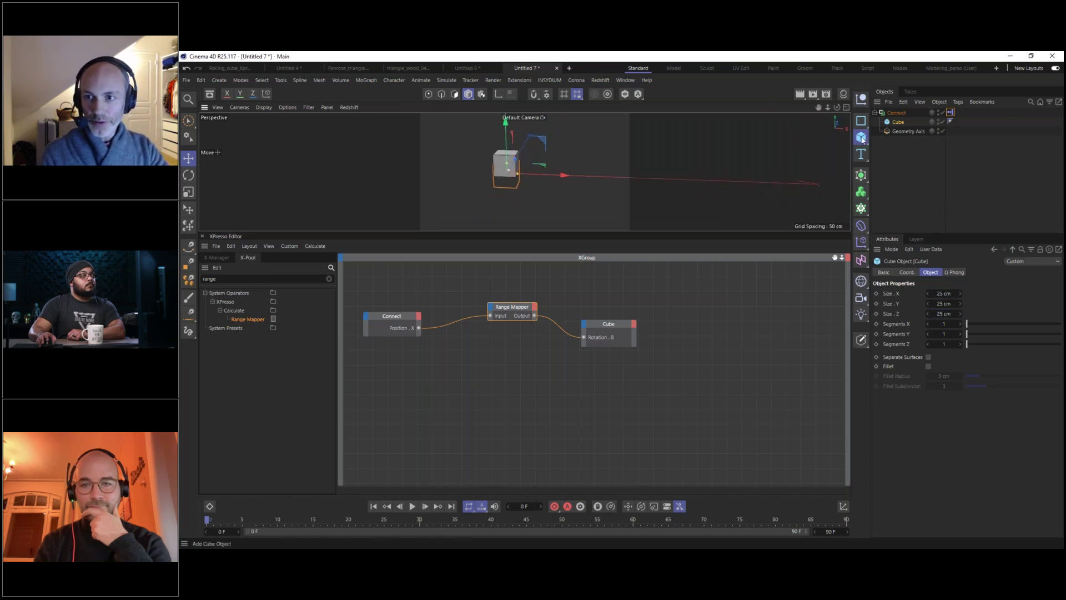
pyautogui.click(898, 165)
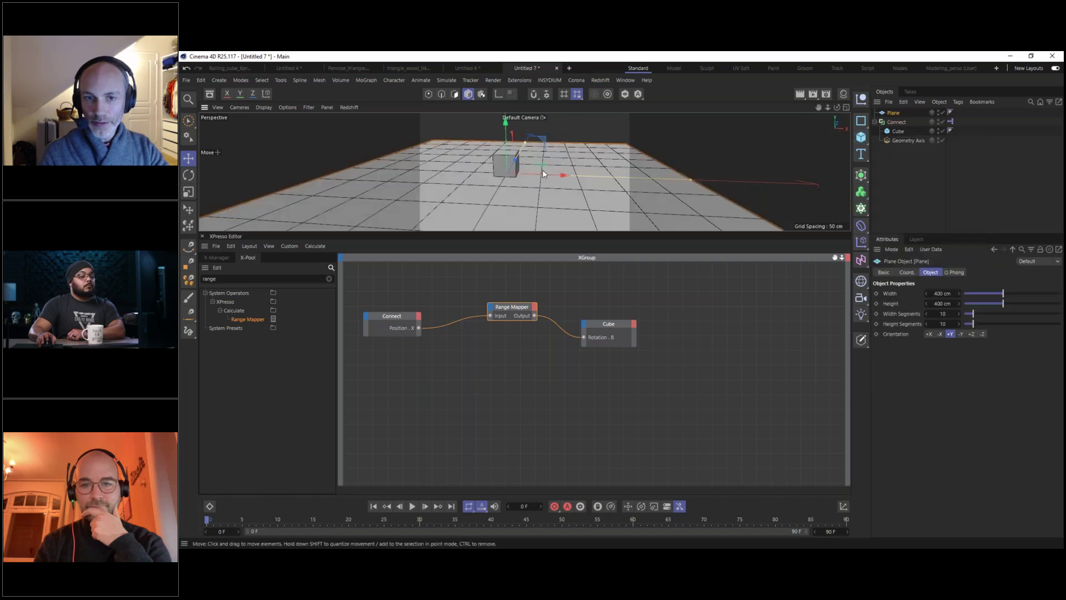
pyautogui.moveTo(513, 163)
pyautogui.keyDown('alt'); pyautogui.mouseDown(button='right')
pyautogui.moveTo(495, 164)
pyautogui.moveTo(507, 165)
pyautogui.mouseUp(button='right'); pyautogui.keyUp('alt')
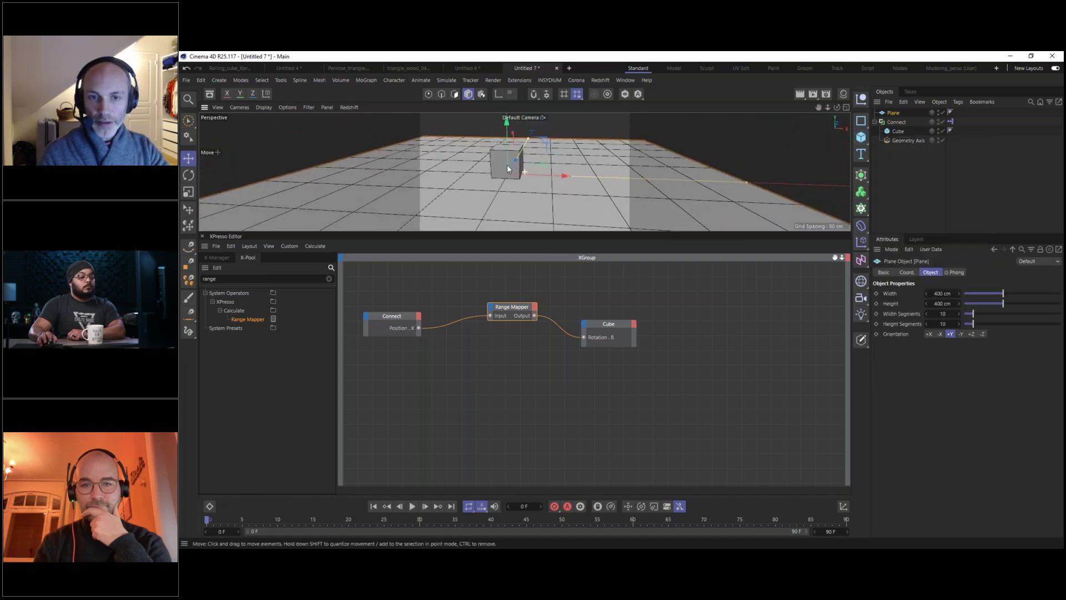
pyautogui.keyDown('alt'); pyautogui.moveTo(507, 165); pyautogui.dragTo(483, 169, button='middle'); pyautogui.keyUp('alt')
# Try rolling the 25 cm cube over the plane by moving Connect along X, and return its X position to 0.
pyautogui.click(894, 126)
pyautogui.moveTo(538, 179); pyautogui.dragTo(560, 187)
pyautogui.click(901, 272)
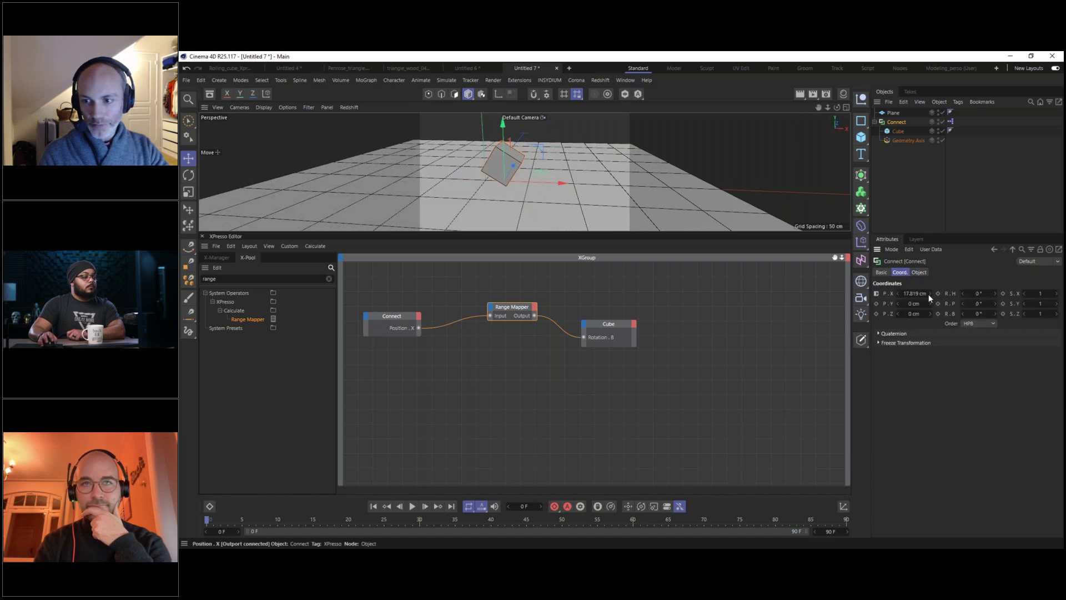
pyautogui.rightClick(930, 293)
# Compare the cube's size properties with the Range Mapper's Input Upper value.
pyautogui.moveTo(513, 308); pyautogui.dragTo(511, 313)
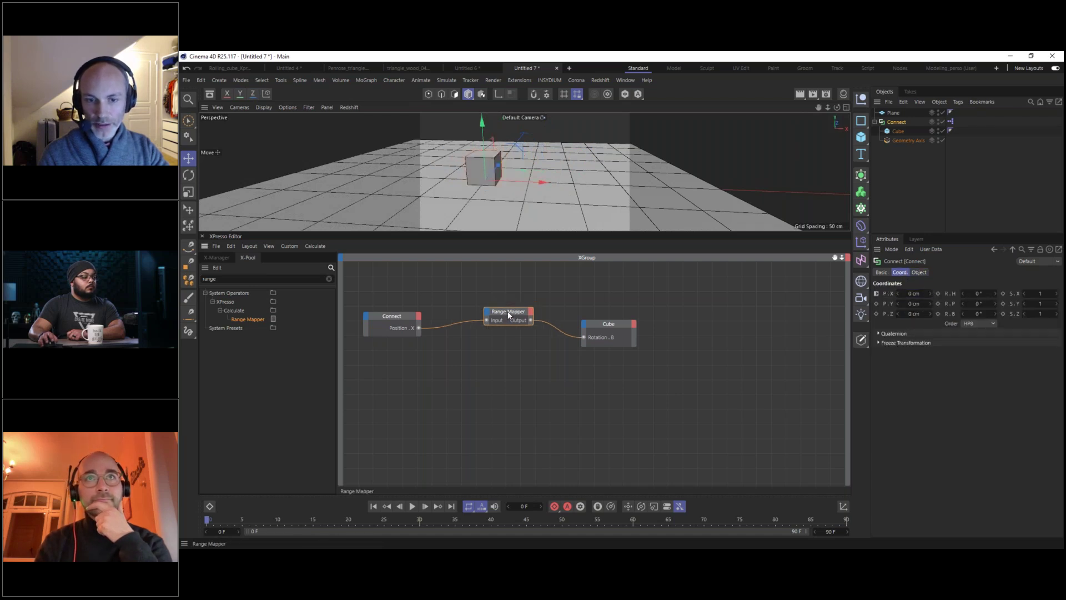
pyautogui.click(904, 130)
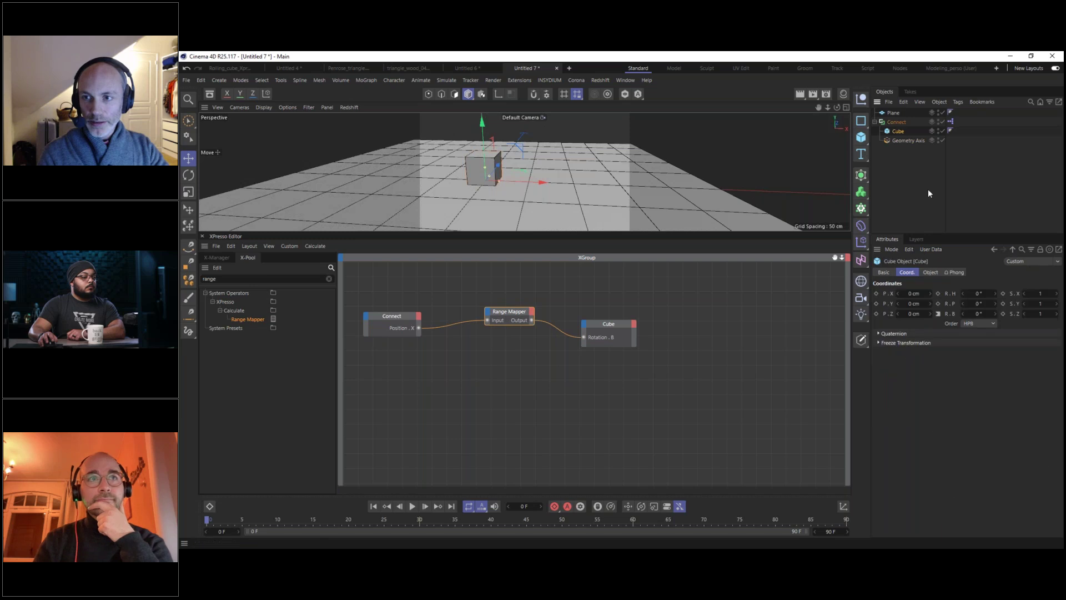
pyautogui.click(935, 273)
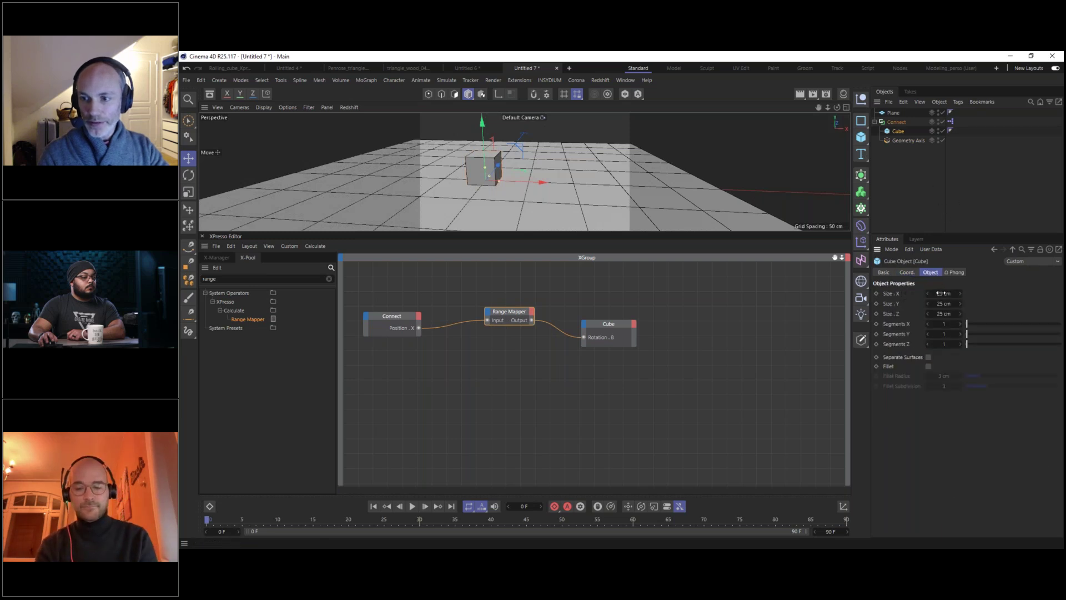
pyautogui.click(521, 321)
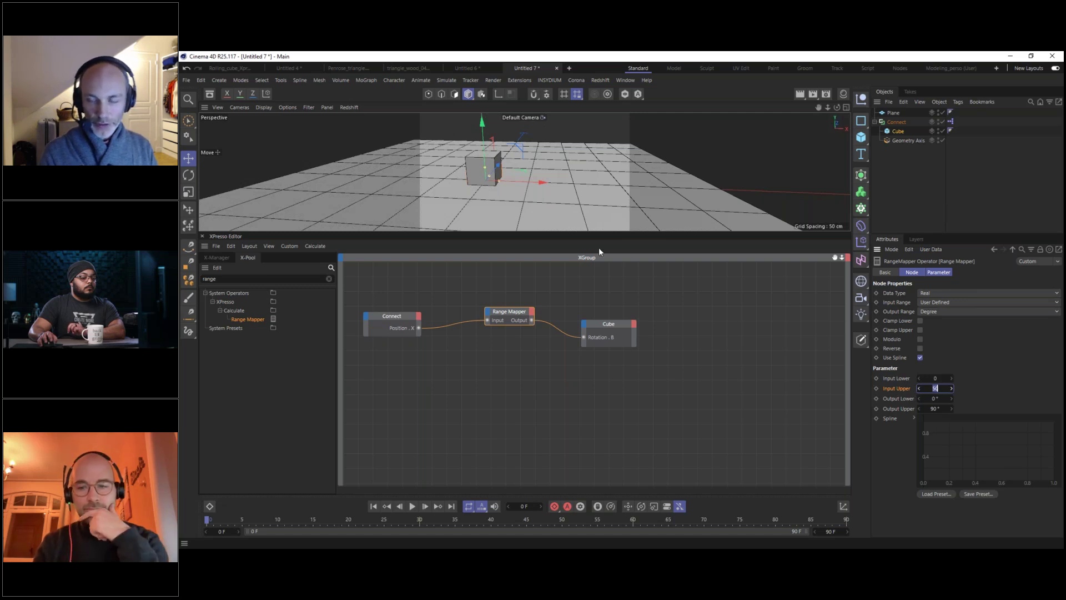
# Add a second Cube node to the XPresso graph below the Connect node and give it a Size output port.
pyautogui.click(898, 134)
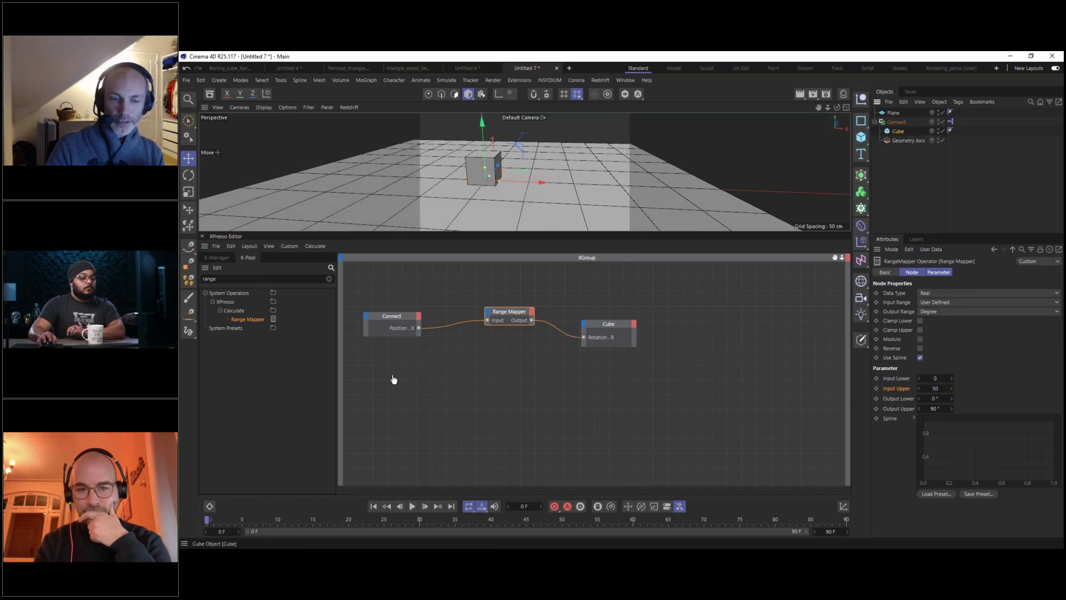
pyautogui.moveTo(393, 379); pyautogui.dragTo(393, 379)
pyautogui.keyDown('alt'); pyautogui.moveTo(438, 359); pyautogui.dragTo(507, 351, button='middle'); pyautogui.keyUp('alt')
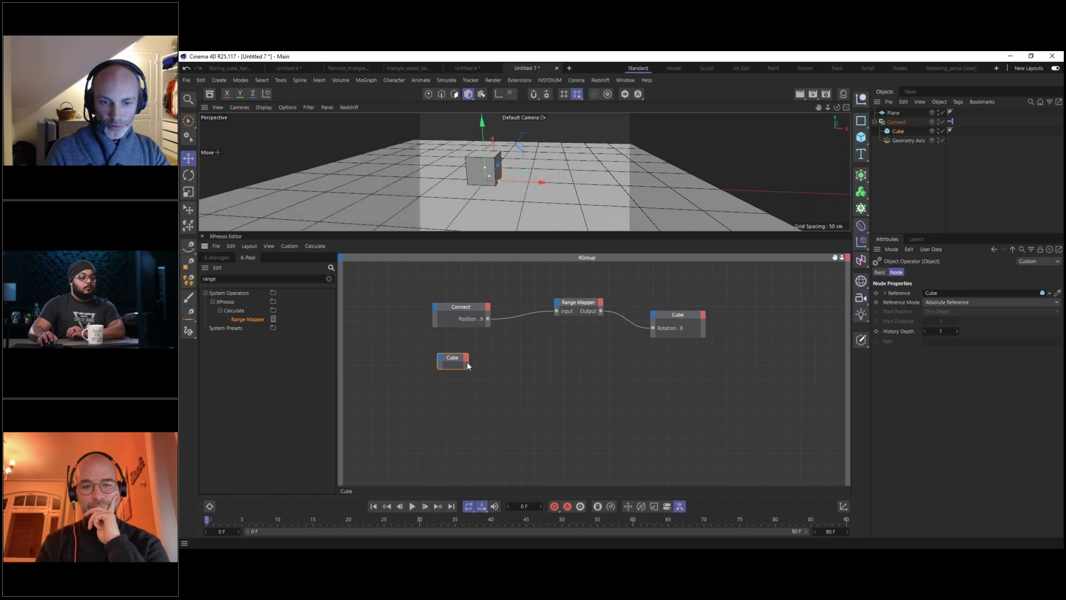
pyautogui.scroll(2, 480, 350)
pyautogui.click(467, 367)
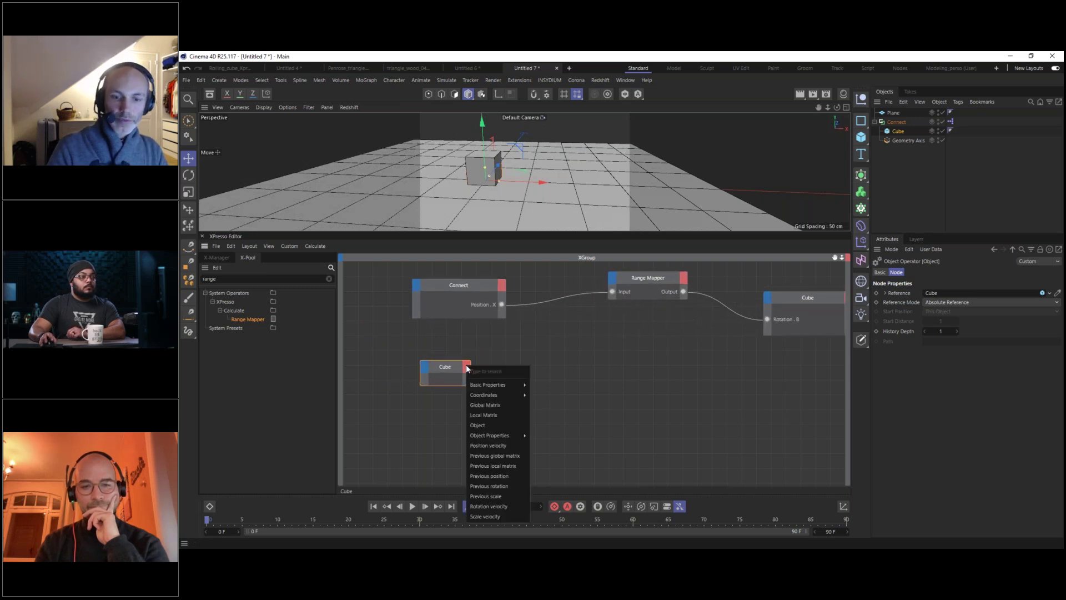
pyautogui.moveTo(490, 435)
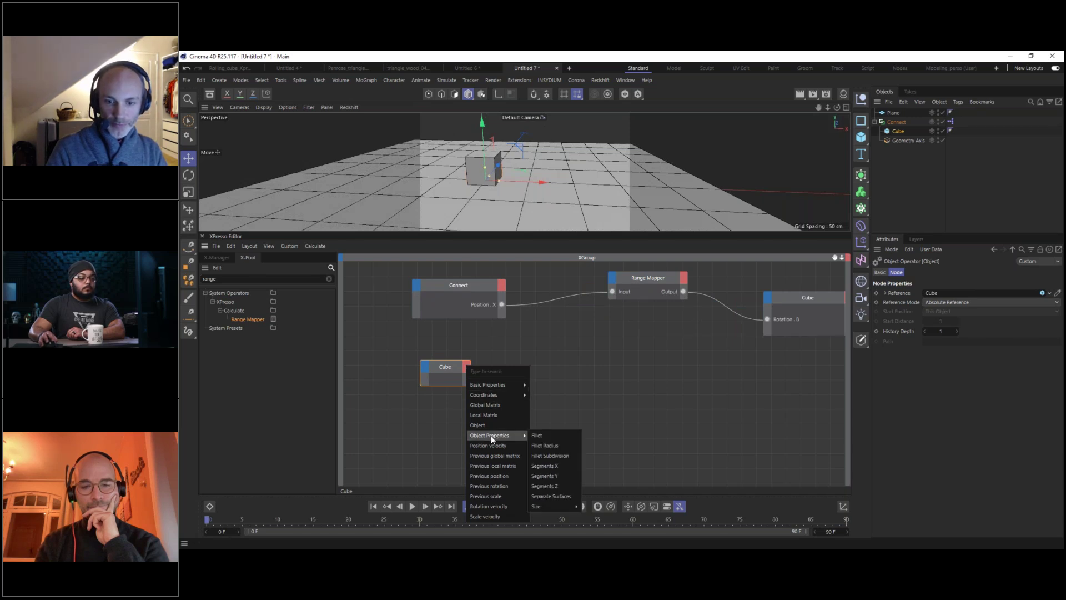
pyautogui.moveTo(569, 506)
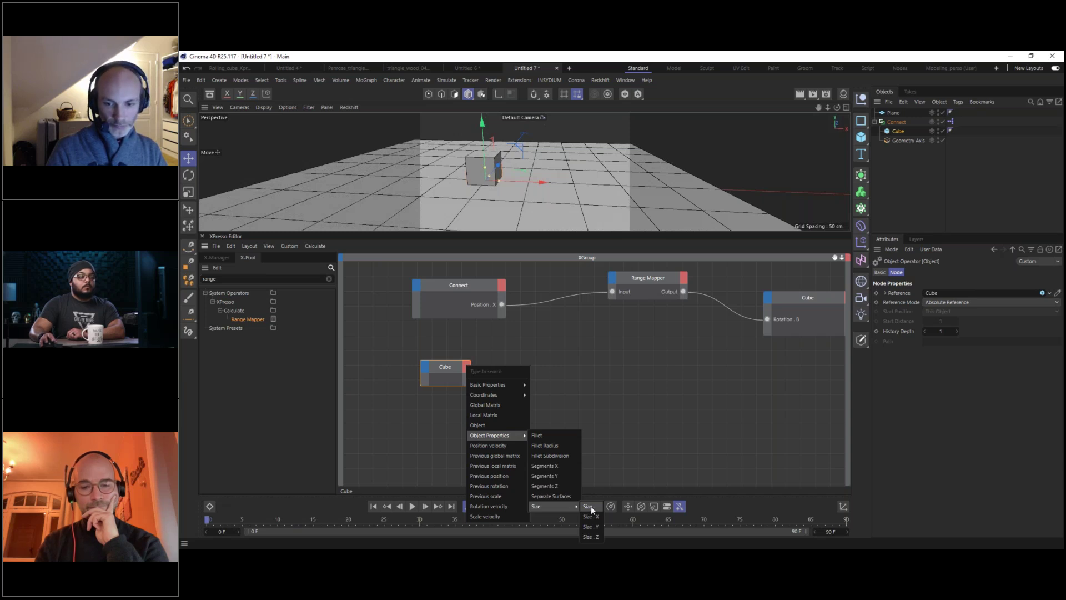
pyautogui.click(588, 506)
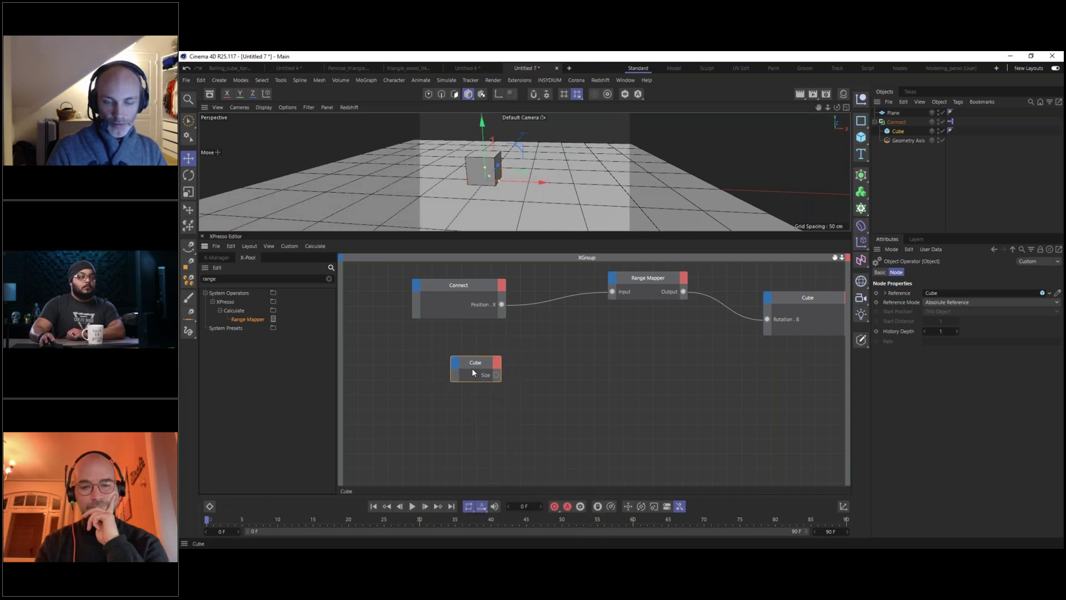
# Connect the Cube node's Size output to a new Input Upper port on the Range Mapper.
pyautogui.moveTo(644, 278); pyautogui.dragTo(619, 286)
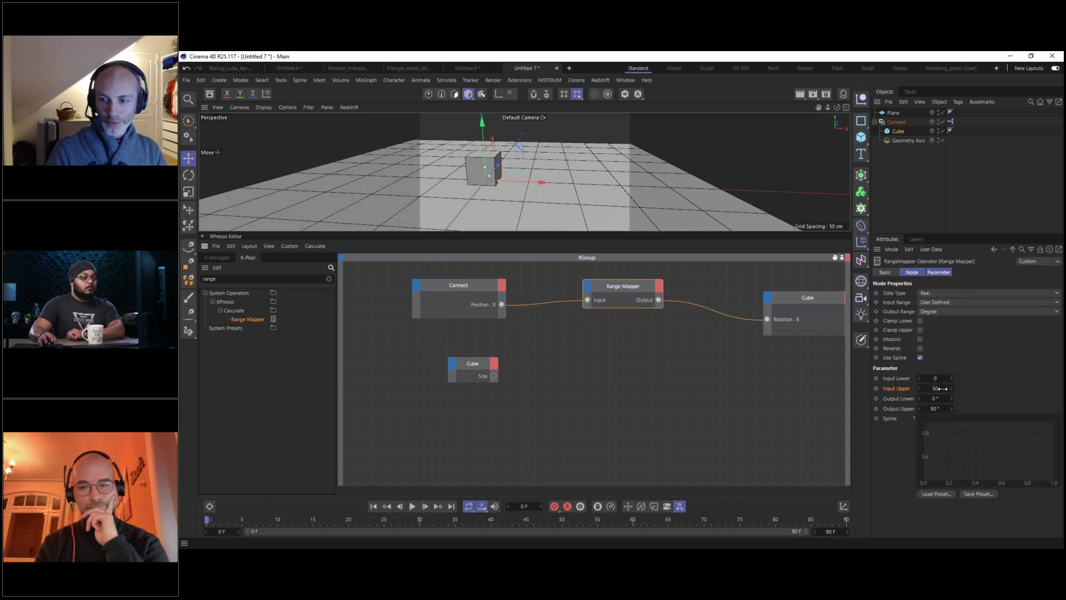
pyautogui.moveTo(595, 308); pyautogui.dragTo(589, 285)
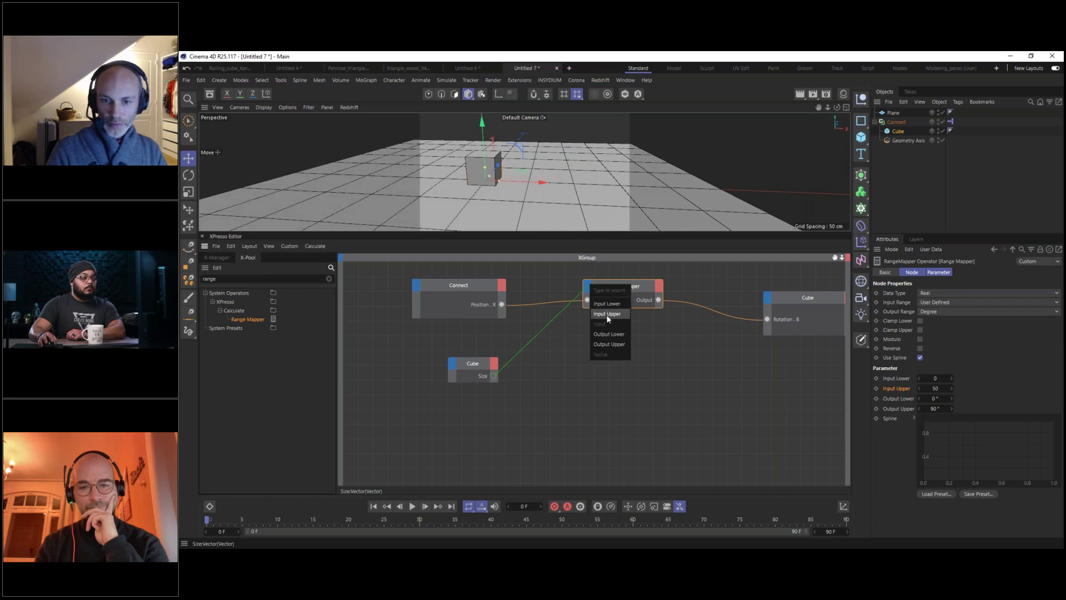
pyautogui.click(604, 313)
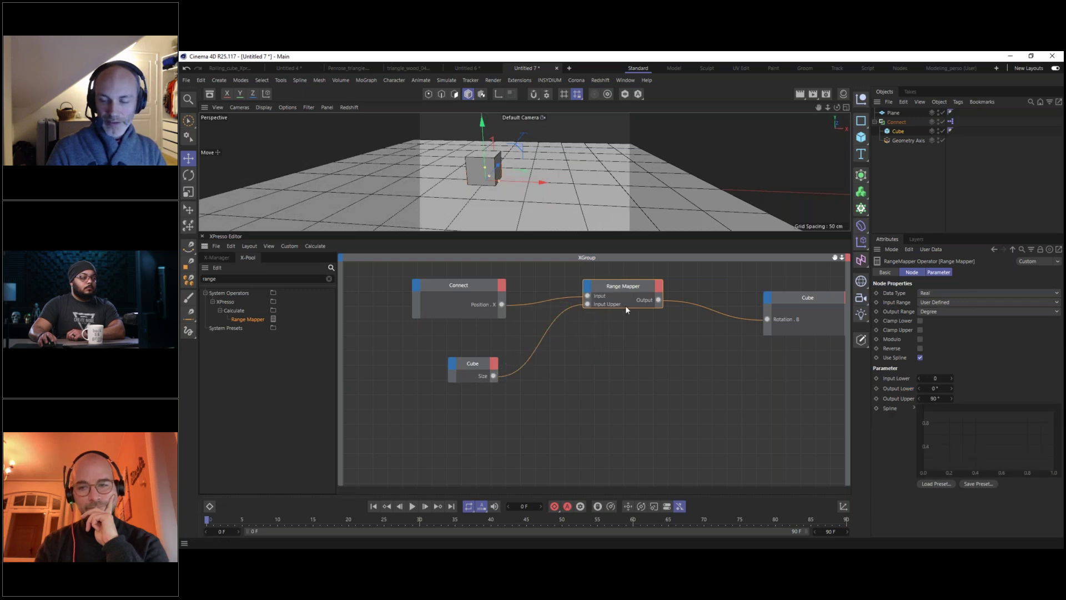
# Test the size-driven roll by moving the Connect object slightly along X, and check its coordinates.
pyautogui.click(895, 122)
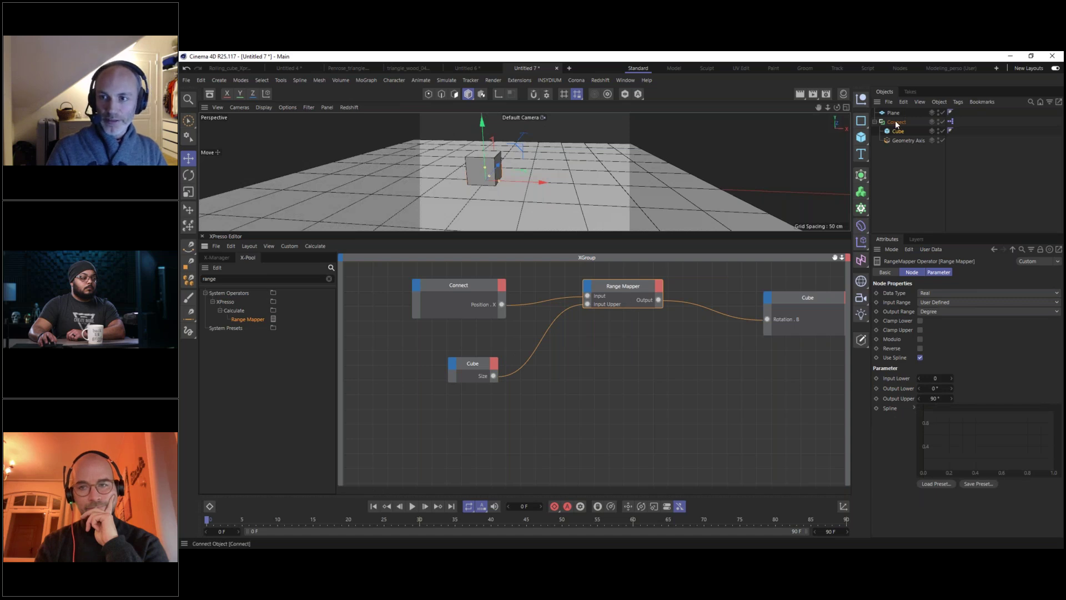
pyautogui.moveTo(540, 183)
pyautogui.mouseDown()
pyautogui.moveTo(642, 182)
pyautogui.moveTo(528, 180)
pyautogui.moveTo(555, 192)
pyautogui.mouseUp()
pyautogui.click(899, 273)
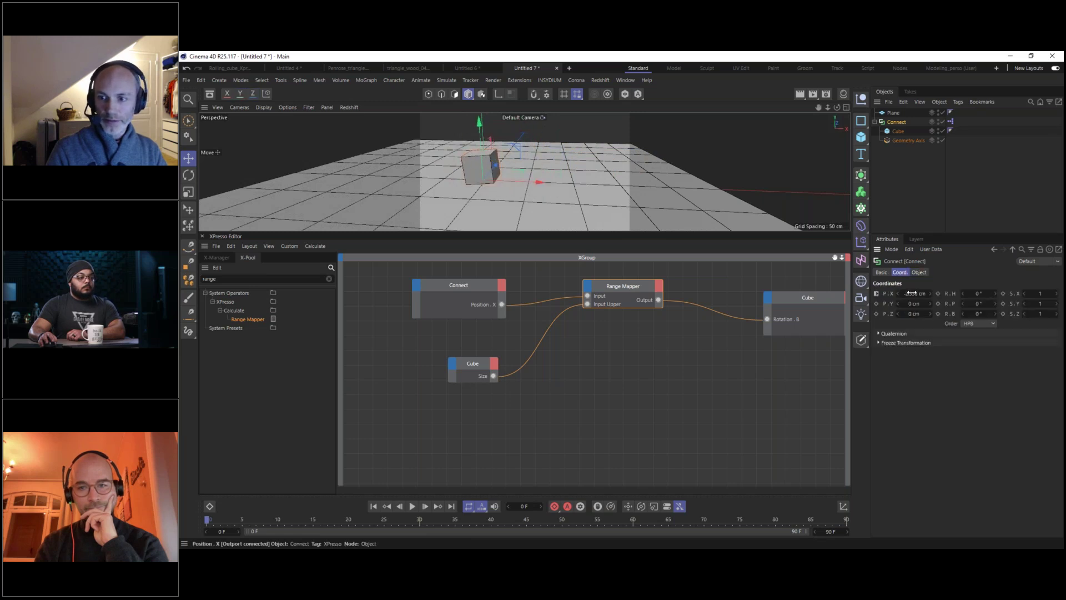
# Keyframe the Connect object's X position at 0 cm on frame 0 and 172 cm on frame 90.
pyautogui.click(877, 294)
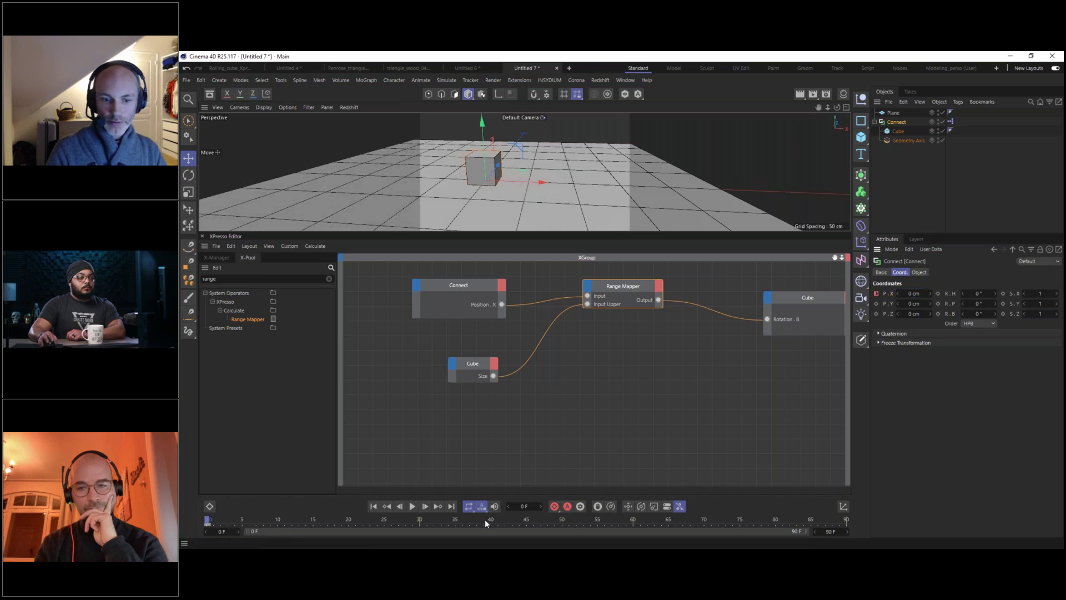
pyautogui.moveTo(931, 293); pyautogui.dragTo(998, 287)
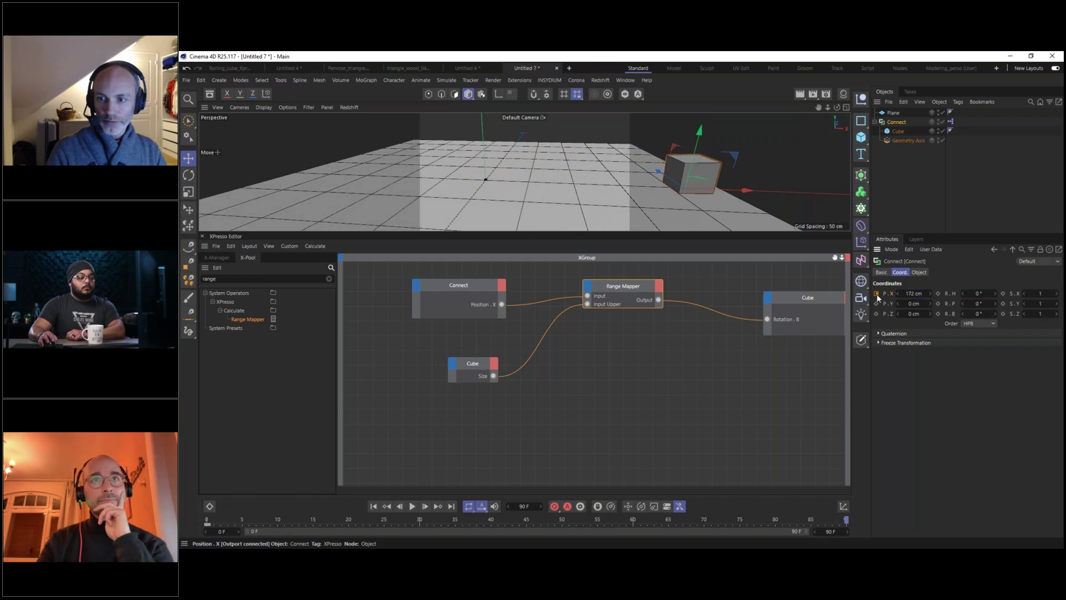
pyautogui.moveTo(254, 521); pyautogui.dragTo(207, 522)
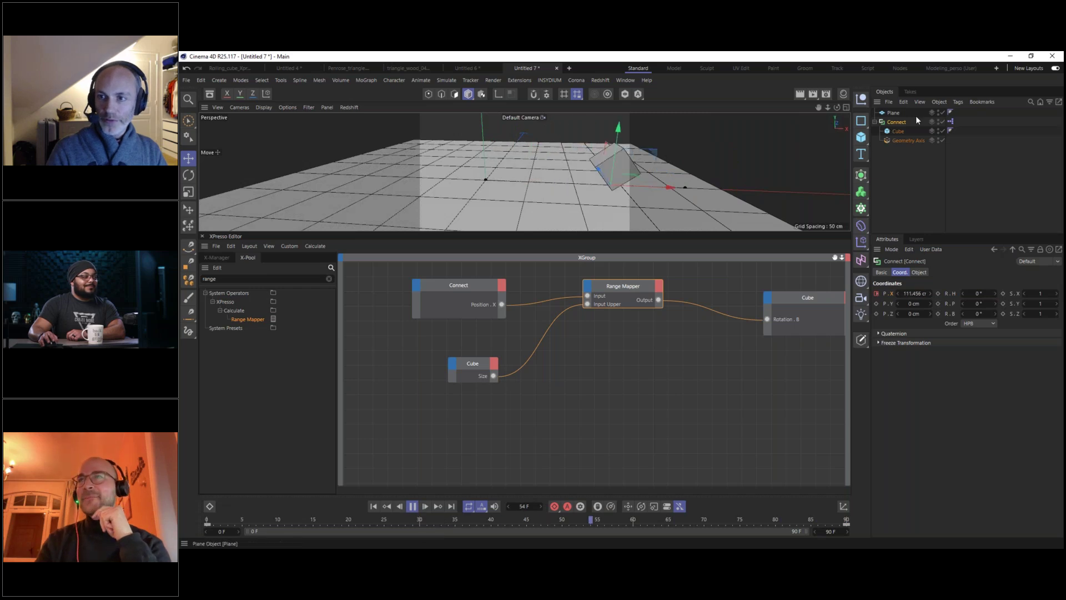
# Set the cube's X, Y and Z size to 75 cm while the animation plays.
pyautogui.click(899, 131)
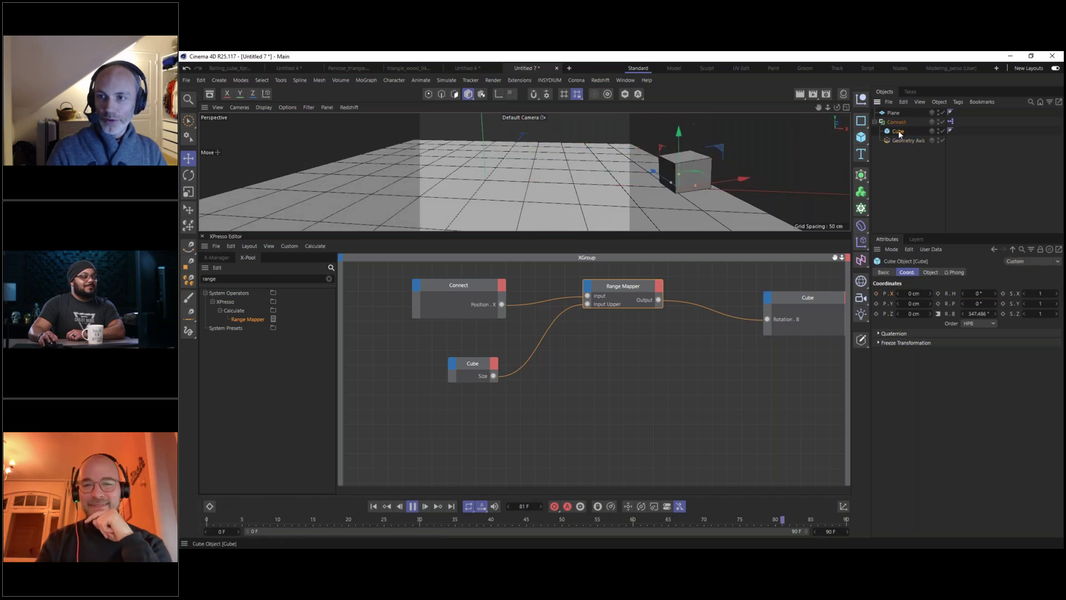
pyautogui.click(931, 272)
pyautogui.doubleClick(944, 292)
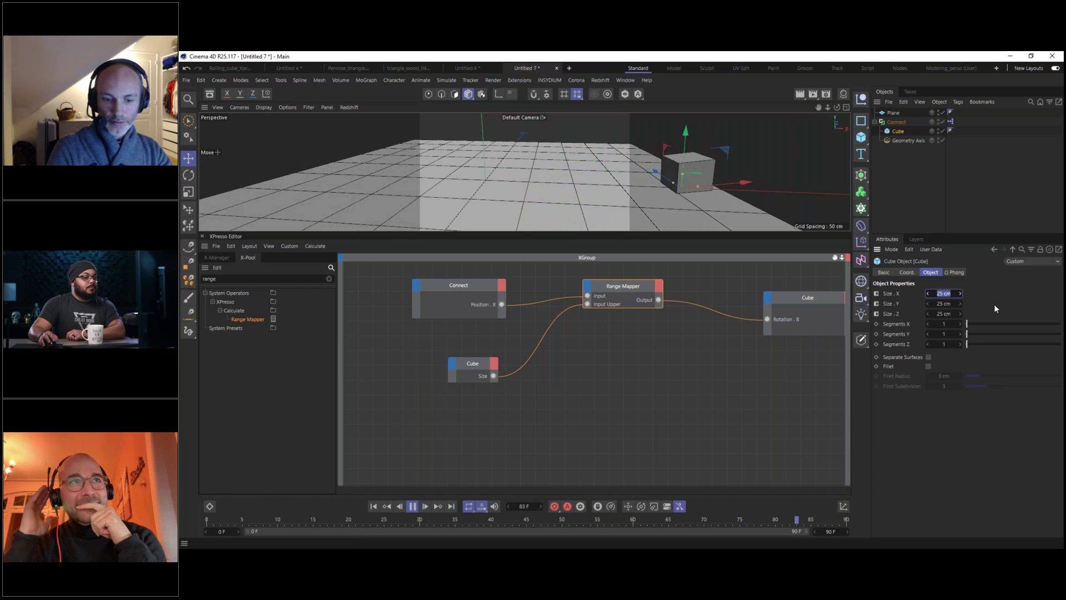
pyautogui.write('75')
pyautogui.press('Tab')
pyautogui.write('75')
pyautogui.press('Tab')
pyautogui.write('75')
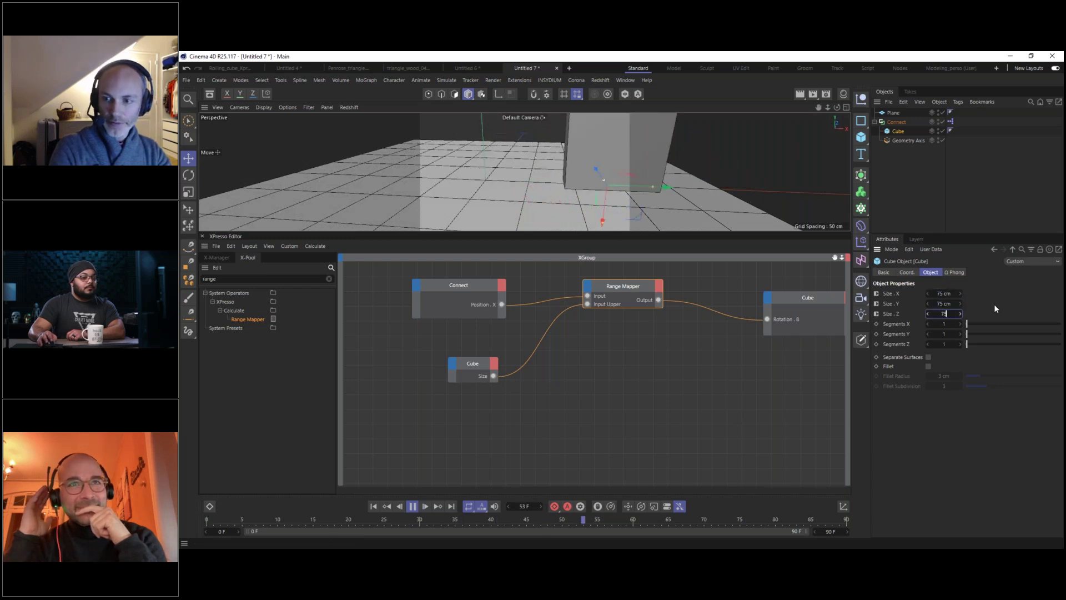
pyautogui.press('Return')
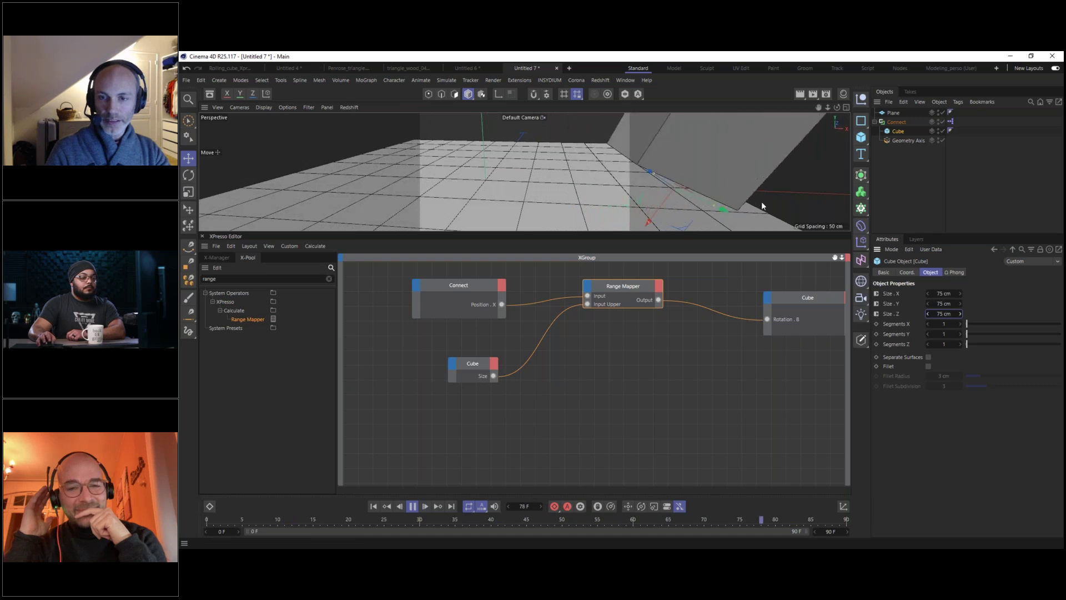
# Stop the playback, go to frame 90 and increase the Connect object's X position to 368 cm.
pyautogui.press('h')
pyautogui.keyDown('alt'); pyautogui.moveTo(517, 180); pyautogui.dragTo(547, 161); pyautogui.keyUp('alt')
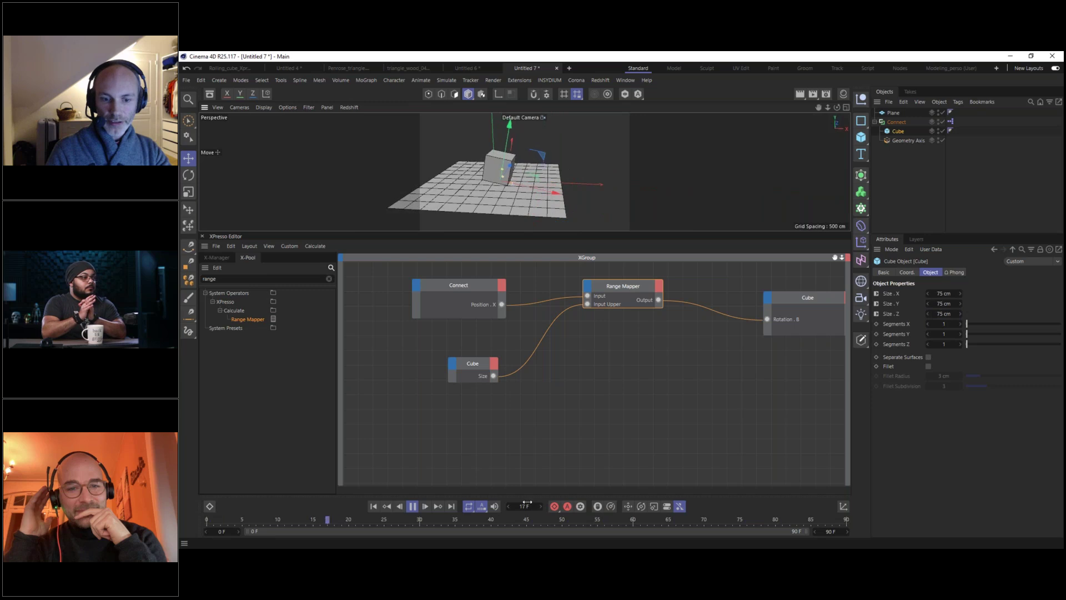
pyautogui.click(412, 506)
pyautogui.moveTo(553, 519); pyautogui.dragTo(855, 500)
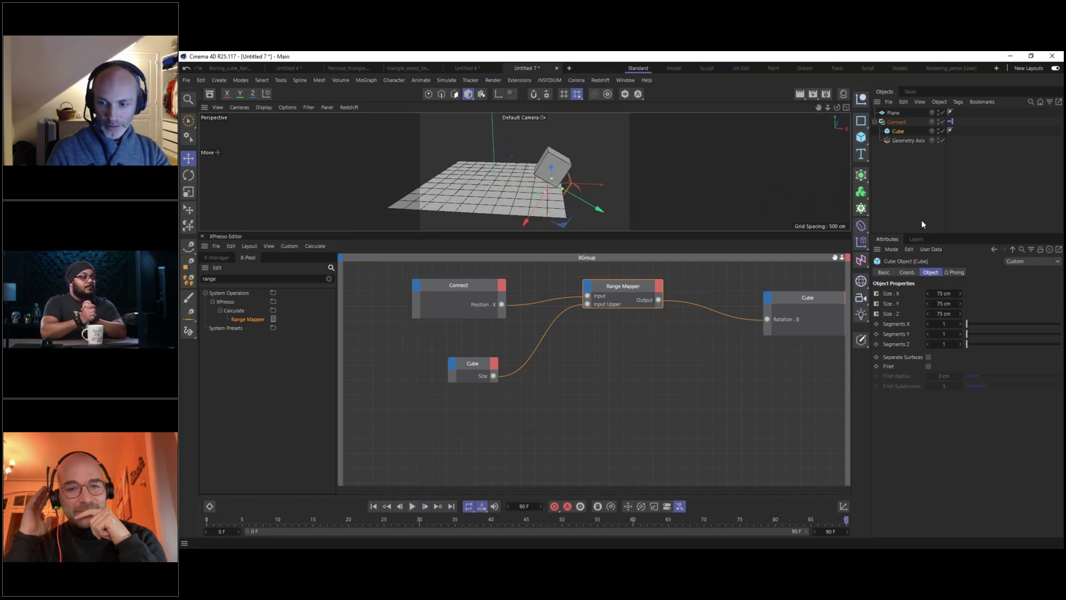
pyautogui.click(896, 122)
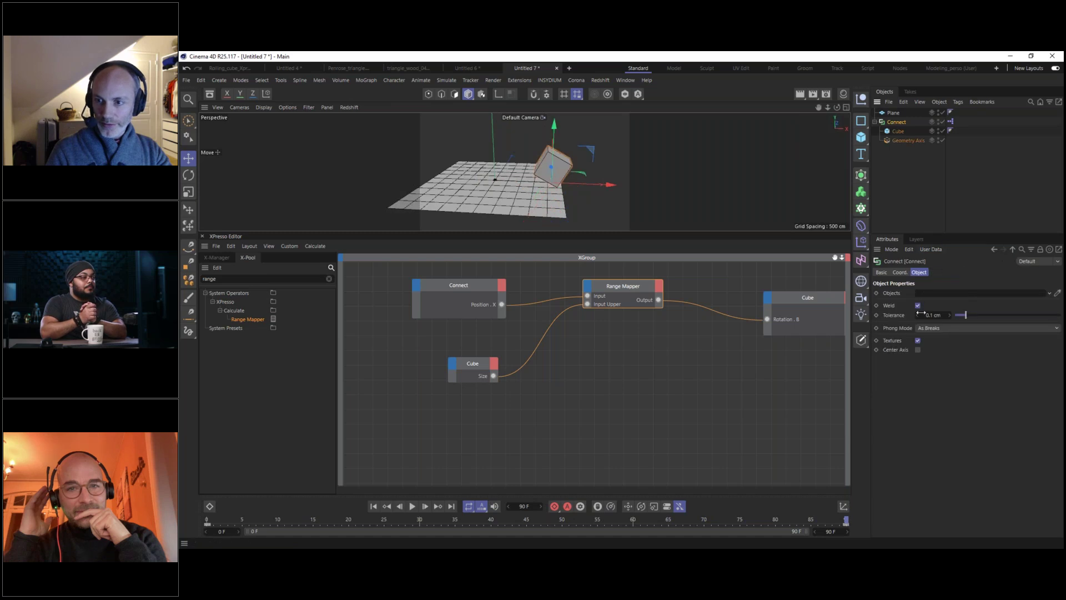
pyautogui.click(901, 272)
pyautogui.moveTo(915, 294); pyautogui.dragTo(1015, 291)
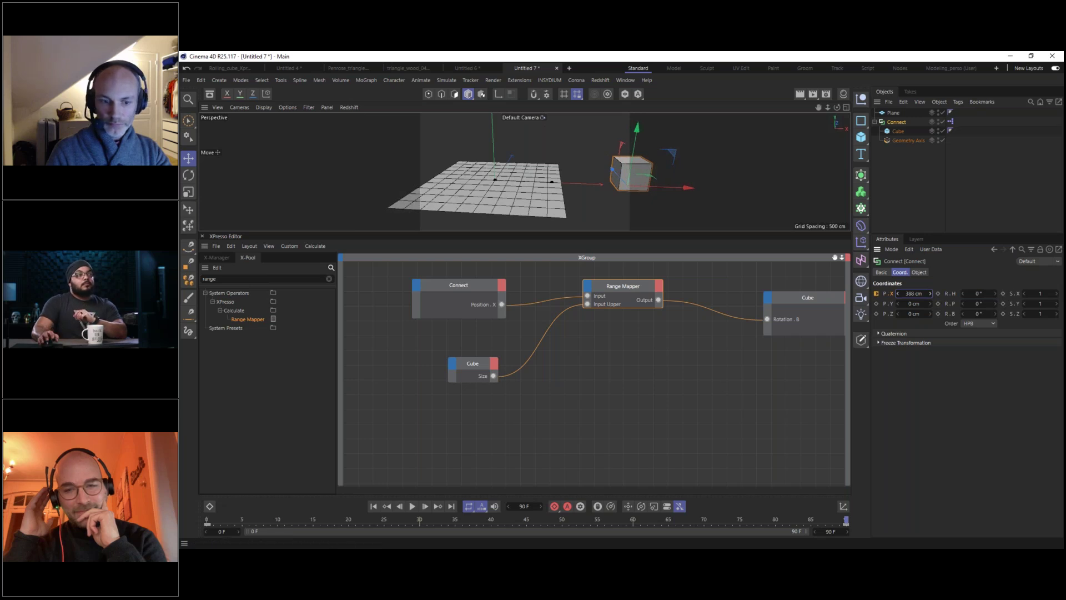
# Play the animation from the start, stop it, and keyframe the Connect object's X position at 400 cm on frame 90.
pyautogui.click(373, 506)
pyautogui.click(412, 506)
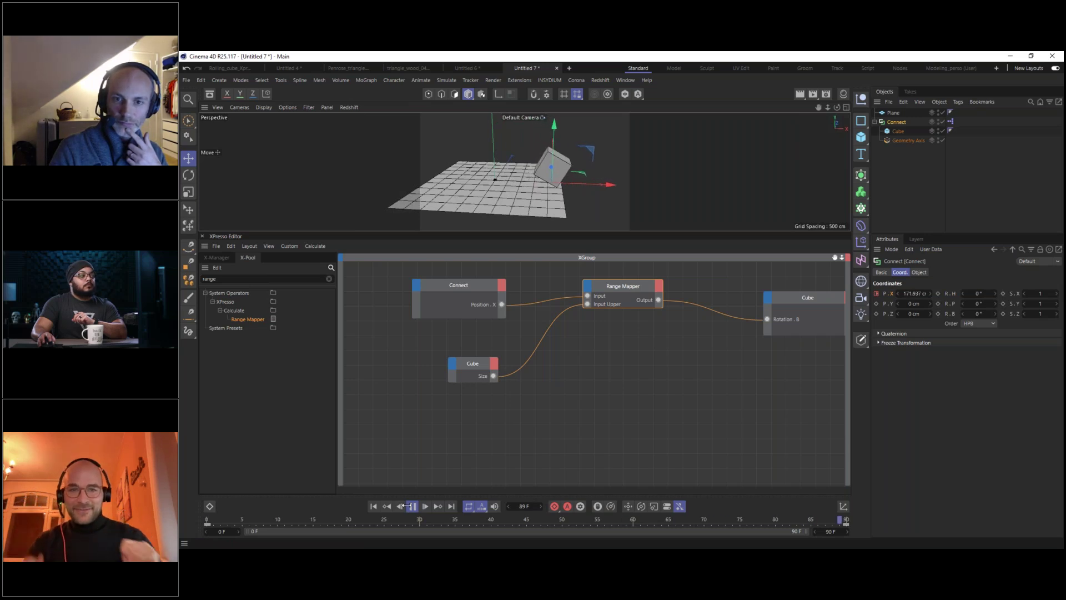
pyautogui.click(416, 507)
pyautogui.moveTo(699, 523); pyautogui.dragTo(847, 518)
pyautogui.moveTo(931, 294); pyautogui.dragTo(1018, 294)
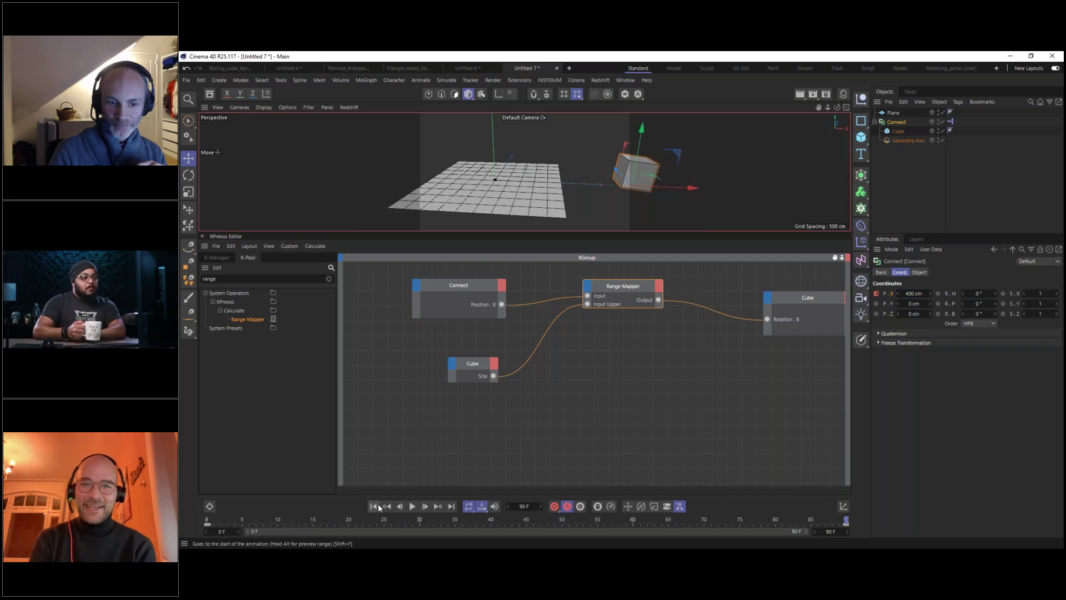
# Play the animation, stop it, and scrub the timeline to frame 79 to review the cube's roll.
pyautogui.click(412, 506)
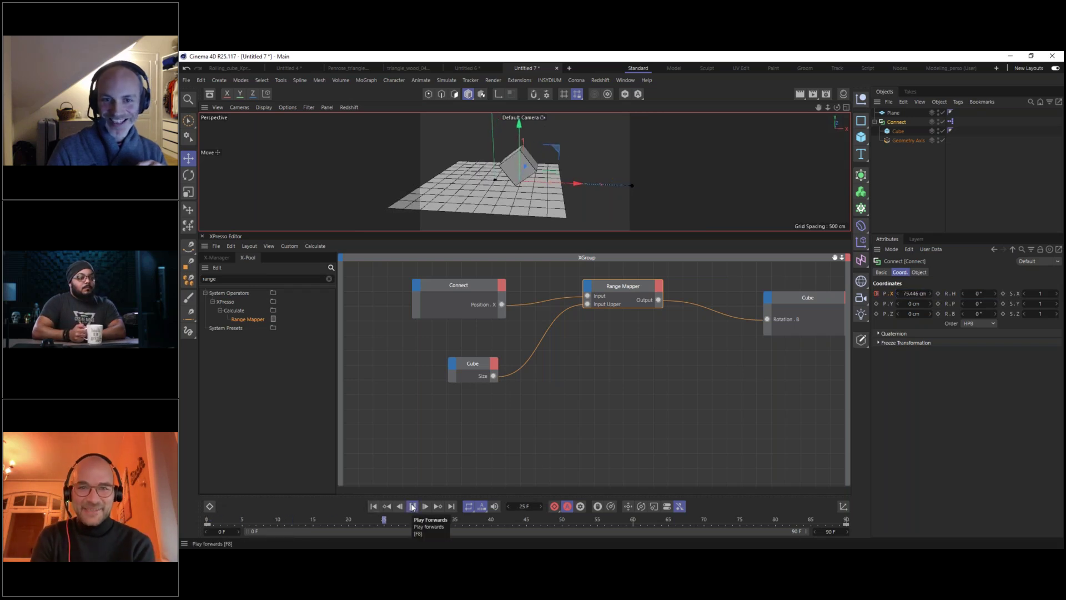
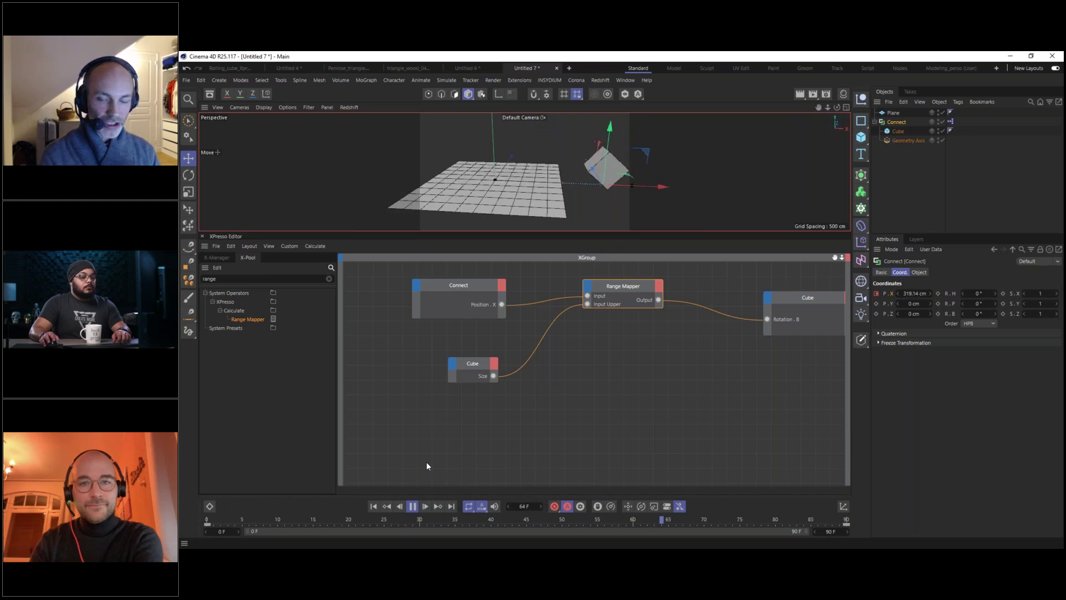
pyautogui.click(412, 506)
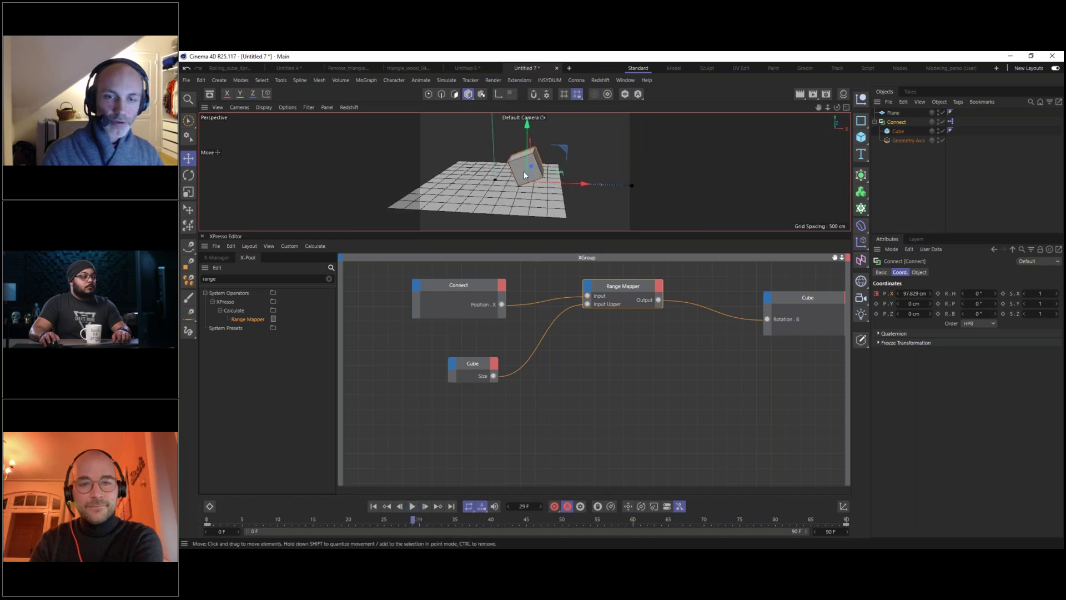
pyautogui.moveTo(320, 523); pyautogui.dragTo(768, 521)
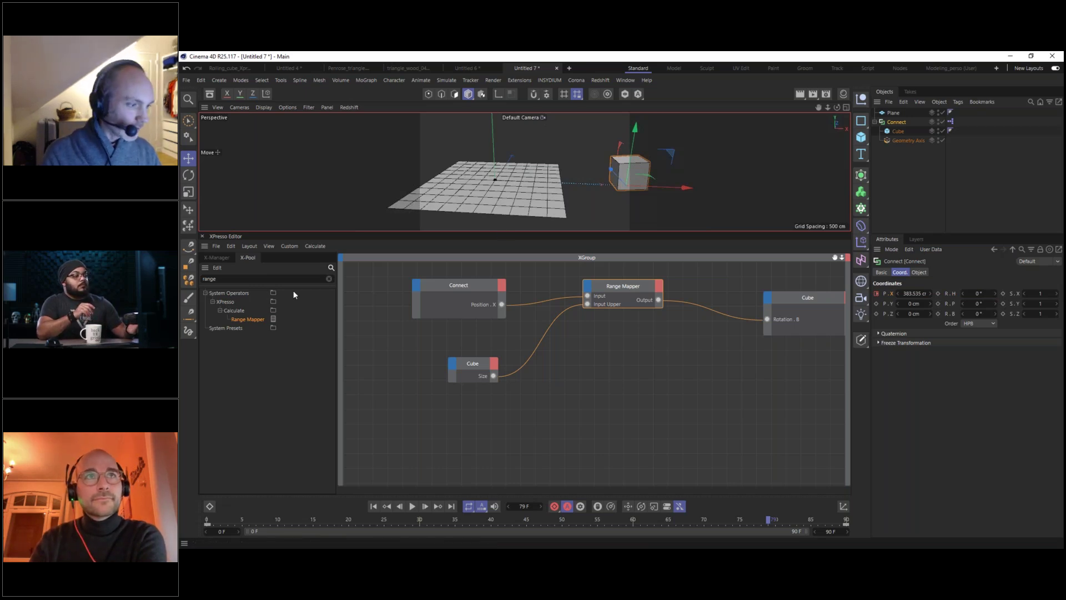
# Switch to VLC media player, rewind the greeting card video to its start, and minimise the player.
pyautogui.hotkey('alt', 'Tab')
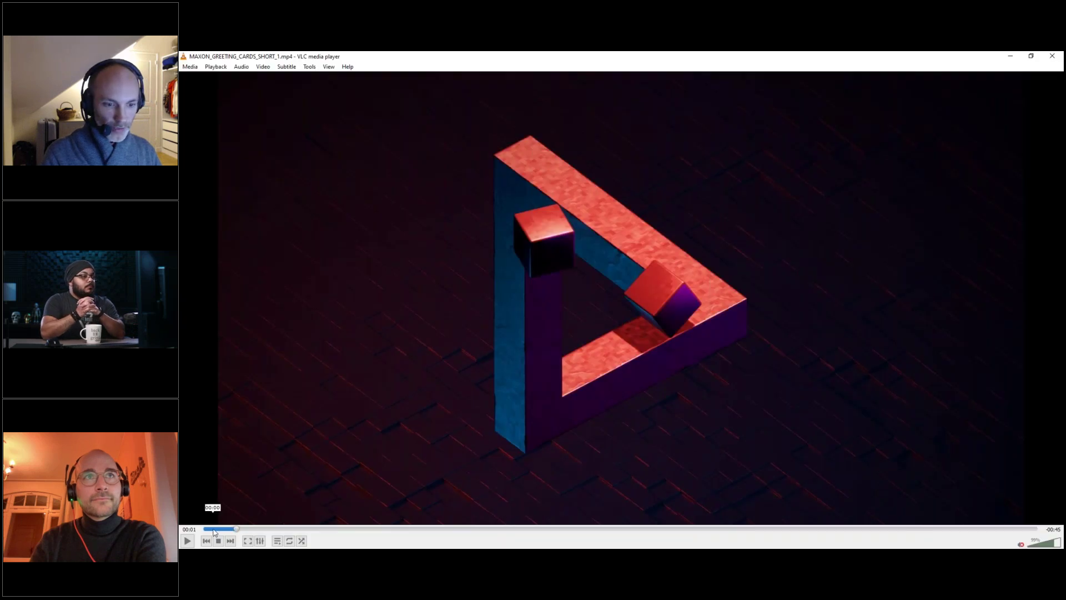
pyautogui.click(204, 530)
pyautogui.moveTo(203, 529)
pyautogui.mouseDown()
pyautogui.moveTo(238, 528)
pyautogui.moveTo(200, 531)
pyautogui.mouseUp()
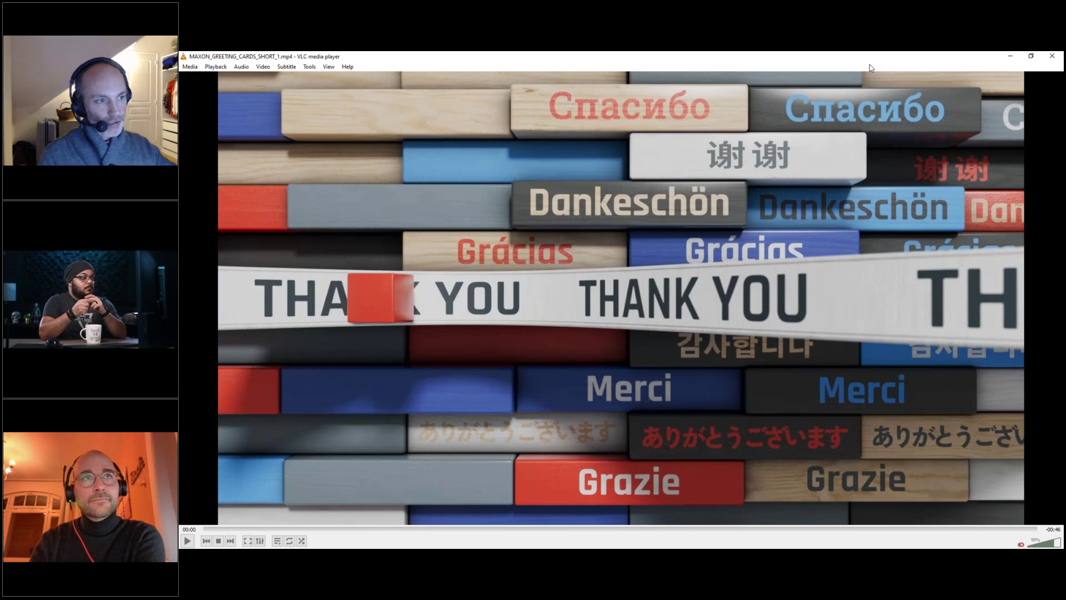
pyautogui.click(1012, 57)
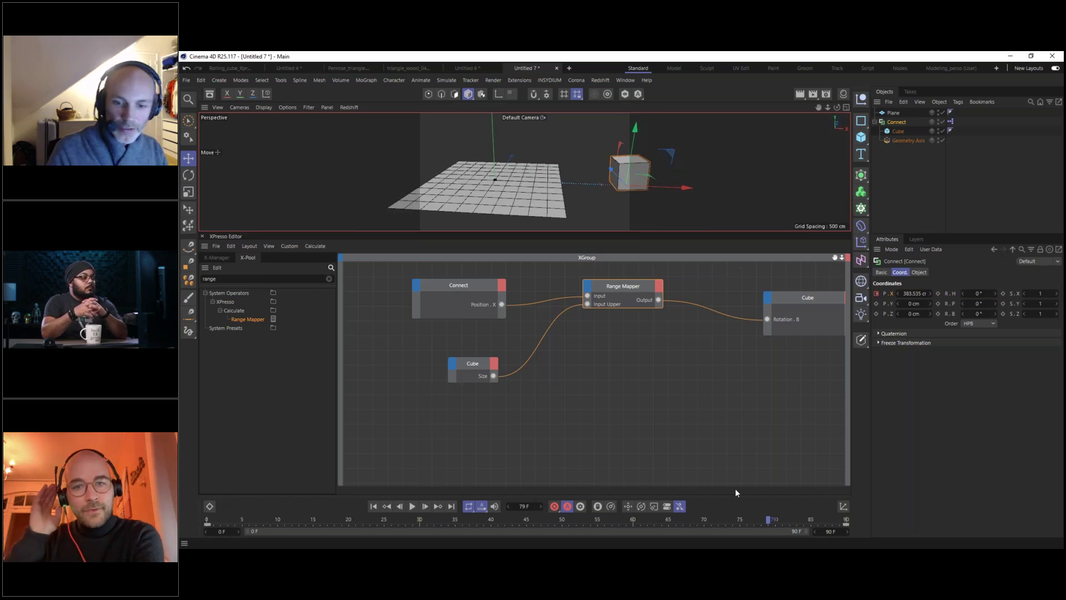
# Try a non-uniform cube size of 164 cm in X and 81 cm in Y, scrubbing to frame 28 to check the roll.
pyautogui.moveTo(536, 233); pyautogui.dragTo(536, 275)
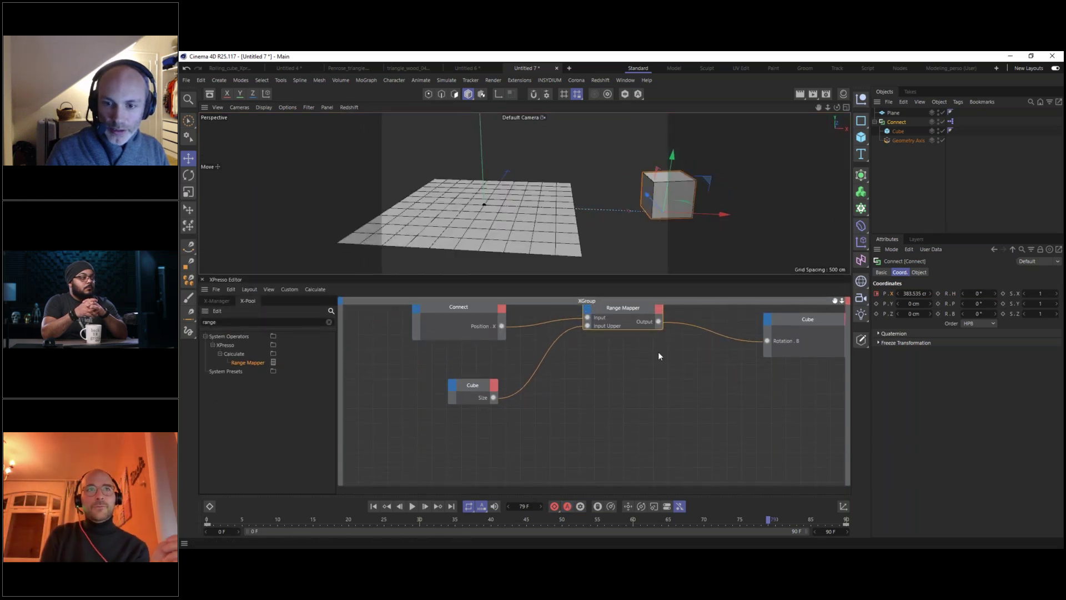
pyautogui.keyDown('alt'); pyautogui.moveTo(654, 344); pyautogui.dragTo(605, 387, button='middle'); pyautogui.keyUp('alt')
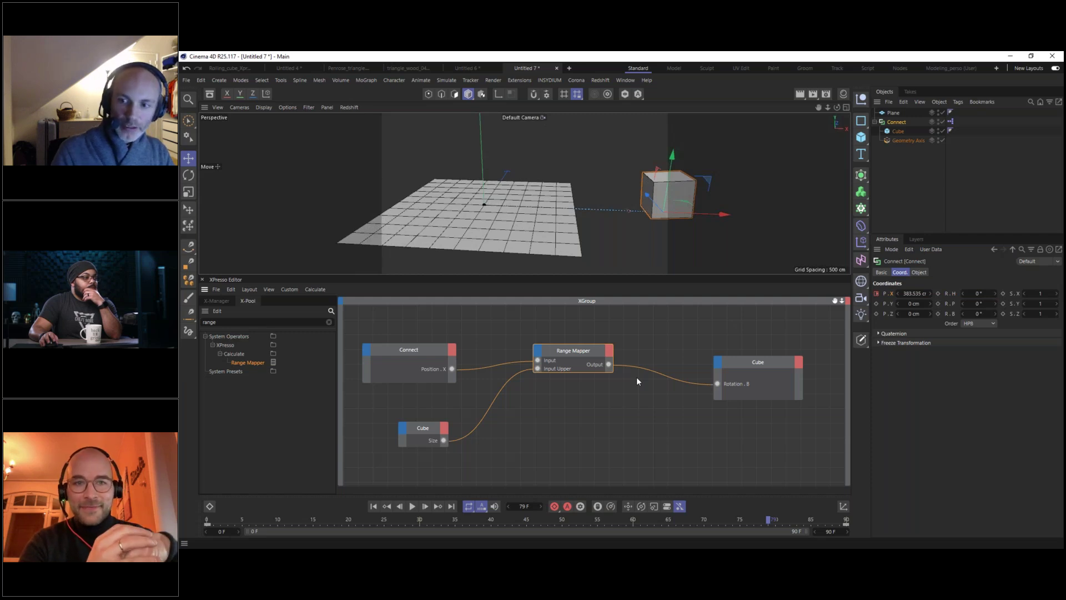
pyautogui.click(898, 132)
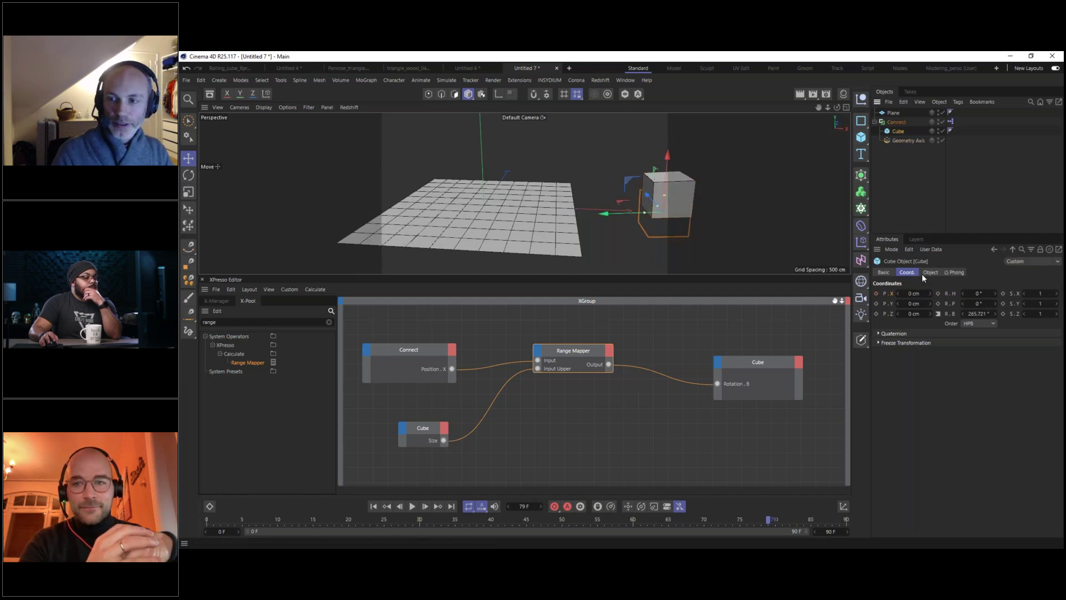
pyautogui.click(931, 272)
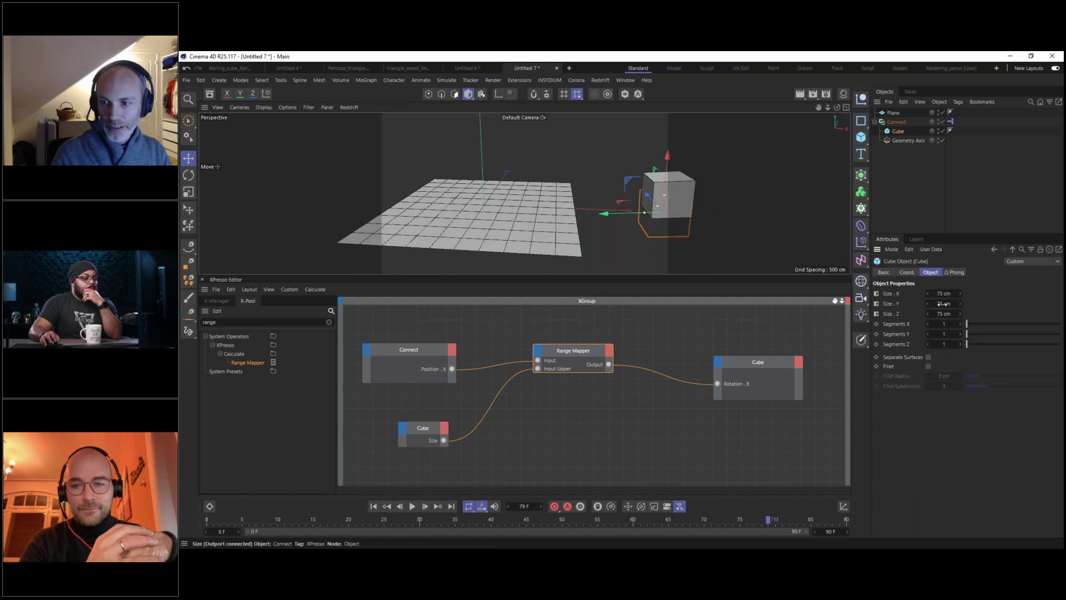
pyautogui.moveTo(946, 293); pyautogui.dragTo(995, 292)
pyautogui.moveTo(235, 518); pyautogui.dragTo(277, 522)
pyautogui.moveTo(371, 511); pyautogui.dragTo(406, 495)
pyautogui.moveTo(941, 305); pyautogui.dragTo(953, 305)
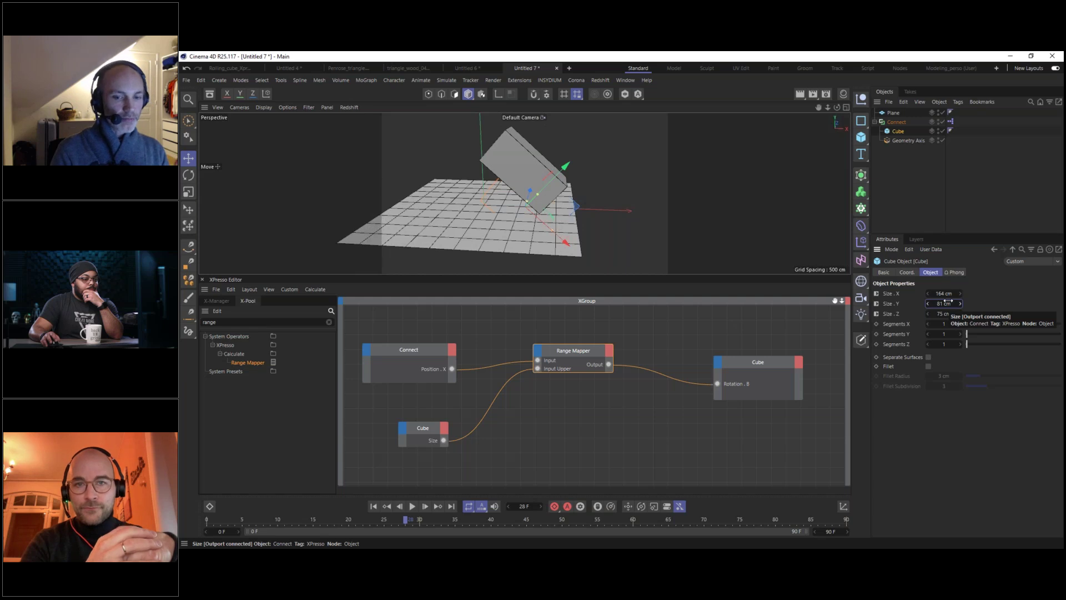
# Move the Cube size node beneath the Connect node and set the cube's X, Y and Z size to 75 cm.
pyautogui.moveTo(420, 433); pyautogui.dragTo(413, 418)
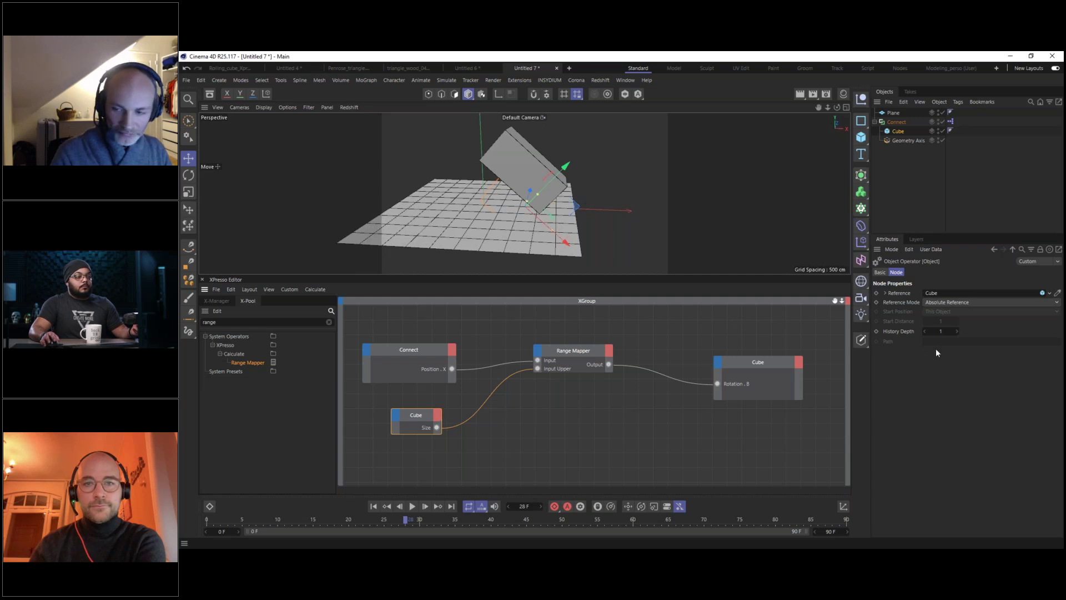
pyautogui.moveTo(412, 415); pyautogui.dragTo(379, 416)
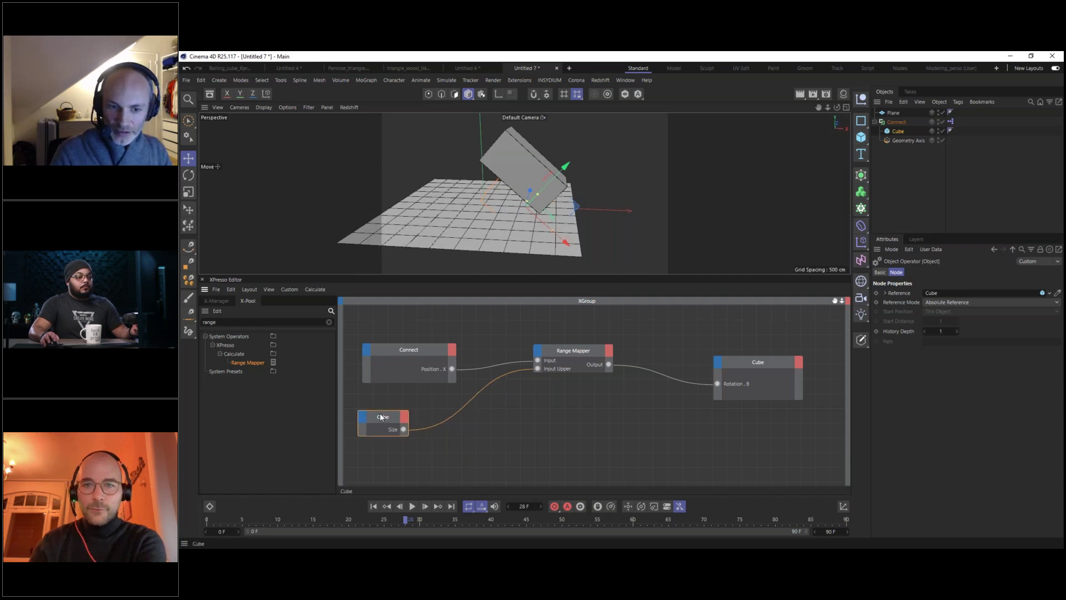
pyautogui.click(897, 131)
pyautogui.doubleClick(943, 294)
pyautogui.write('75')
pyautogui.press('Tab')
pyautogui.write('75')
pyautogui.press('Tab')
pyautogui.write('75')
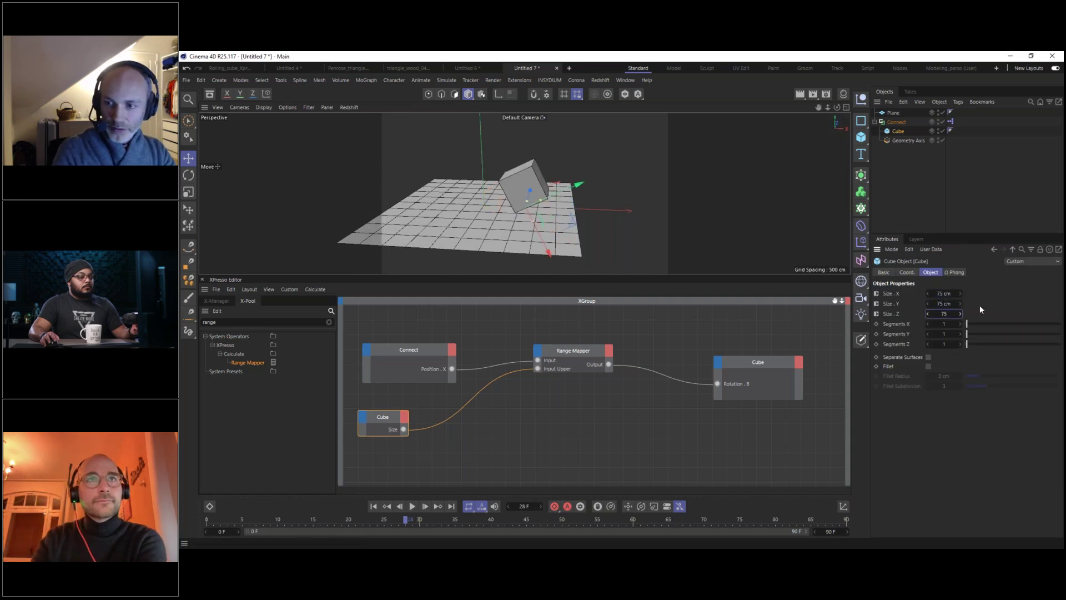
pyautogui.press('Return')
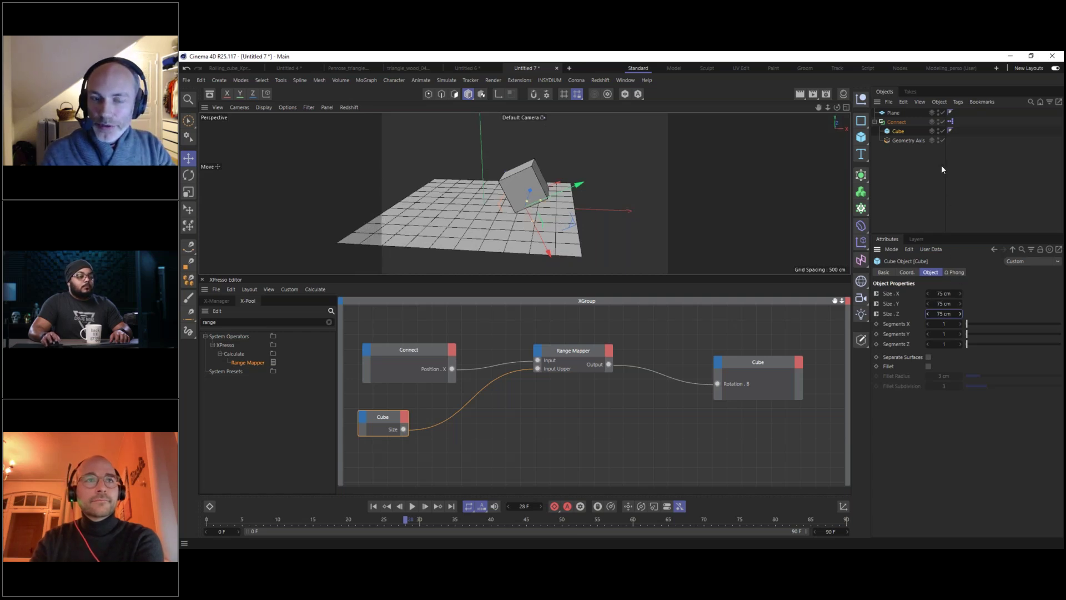
# Add a Circle spline in the XZ plane with a radius of 364 cm, and disable the Plane object.
pyautogui.click(861, 121)
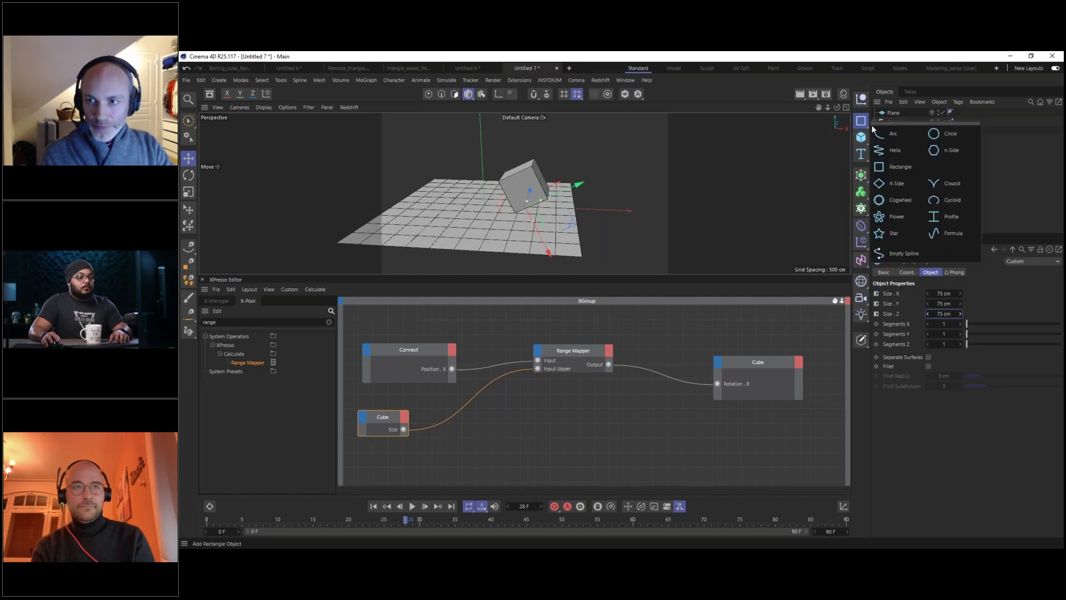
pyautogui.click(951, 136)
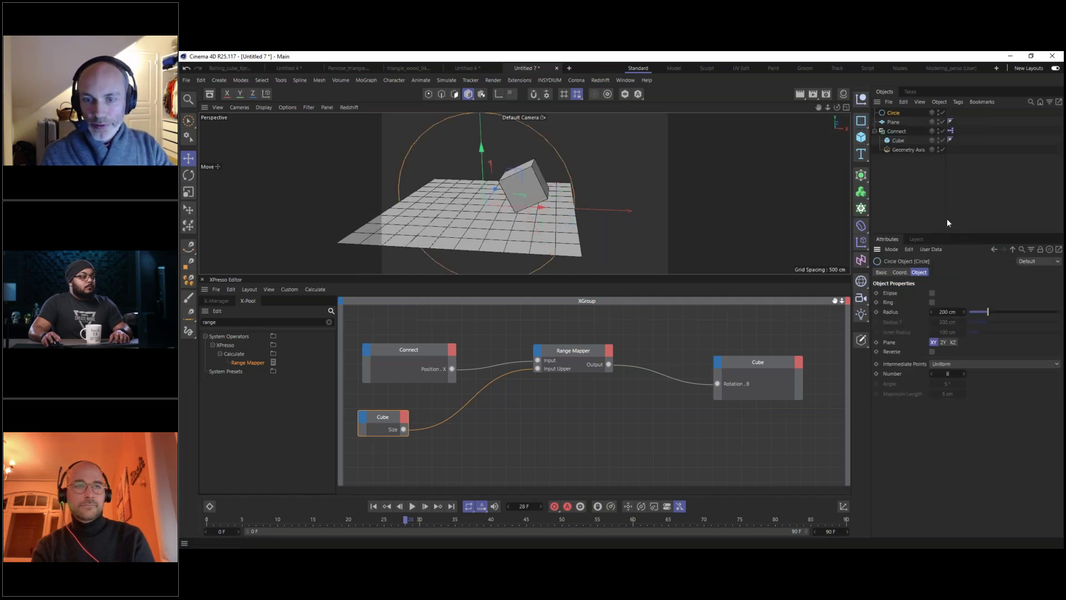
pyautogui.click(953, 342)
pyautogui.moveTo(988, 311)
pyautogui.mouseDown()
pyautogui.moveTo(1011, 311)
pyautogui.moveTo(998, 311)
pyautogui.mouseUp()
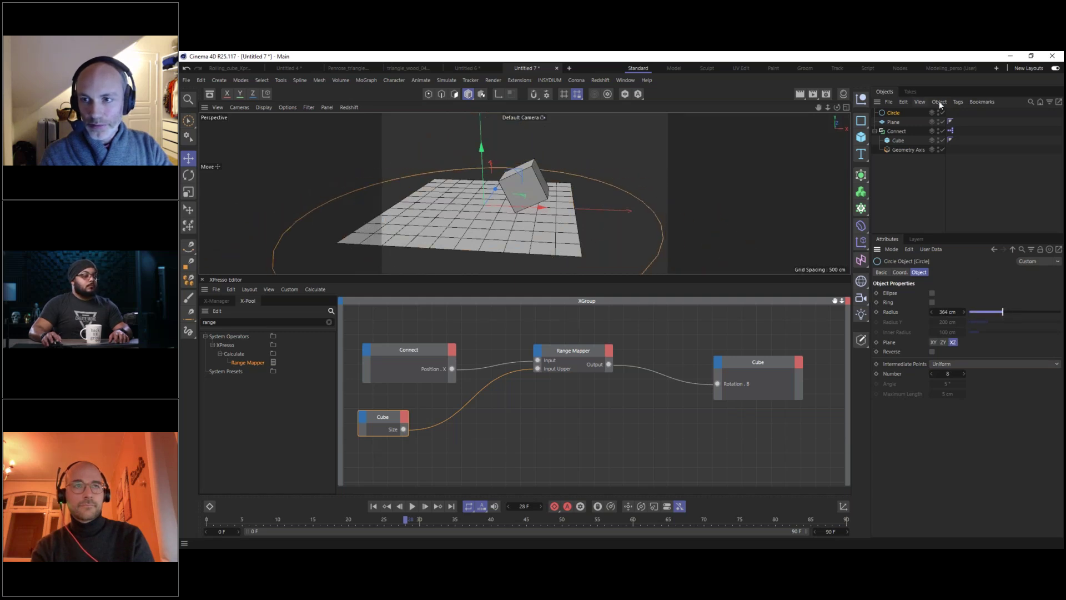
pyautogui.click(943, 121)
pyautogui.scroll(-7, 620, 183)
pyautogui.keyDown('alt'); pyautogui.moveTo(621, 184); pyautogui.dragTo(658, 182); pyautogui.keyUp('alt')
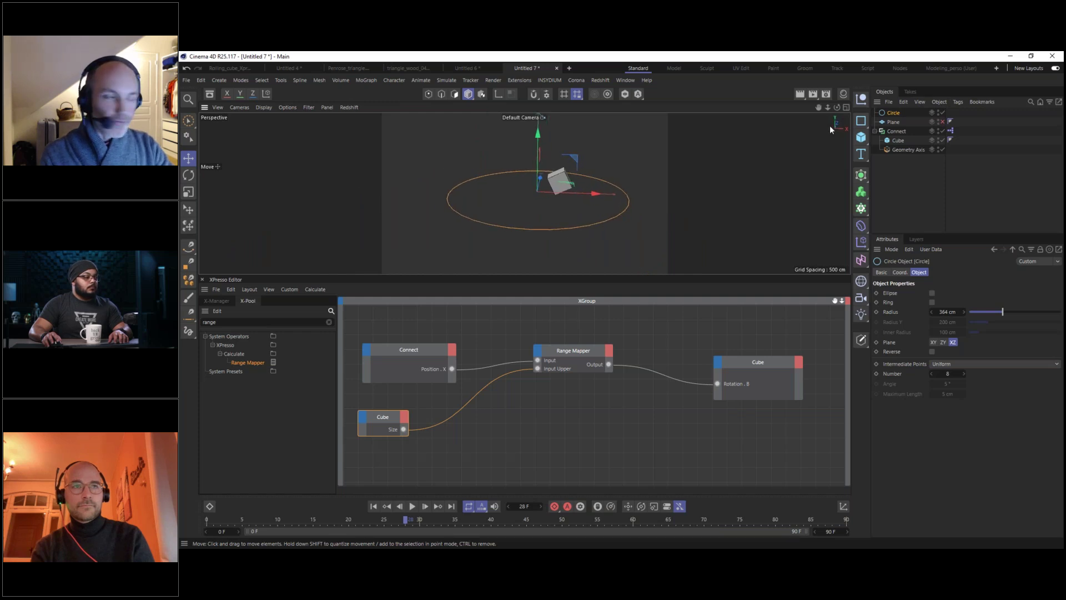
# Add an Align to Spline tag to the Connect object and assign the Circle as its spline path.
pyautogui.click(896, 131)
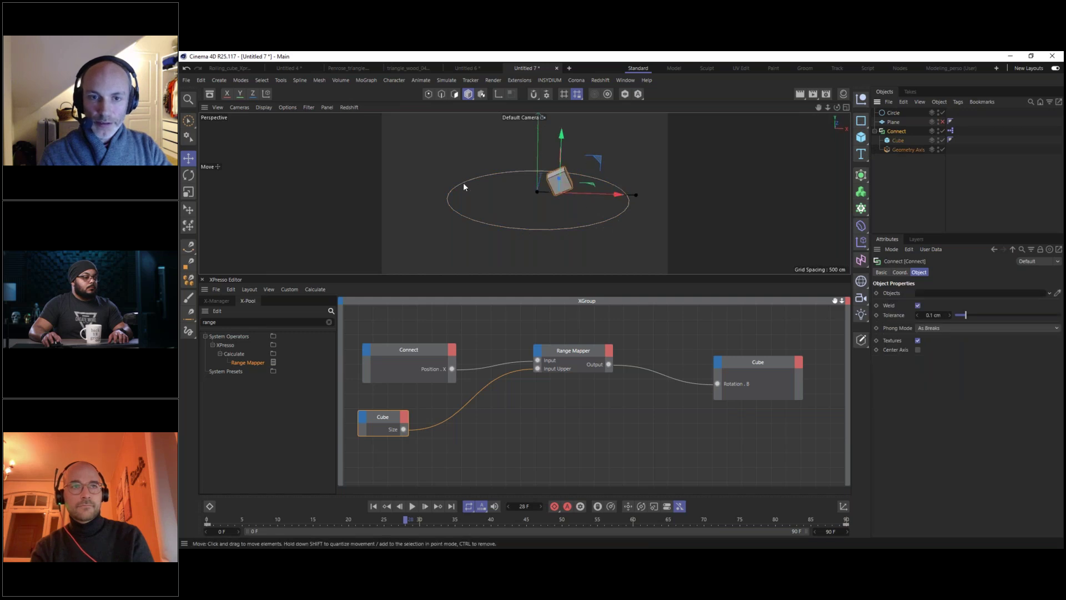
pyautogui.rightClick(892, 132)
pyautogui.moveTo(950, 73)
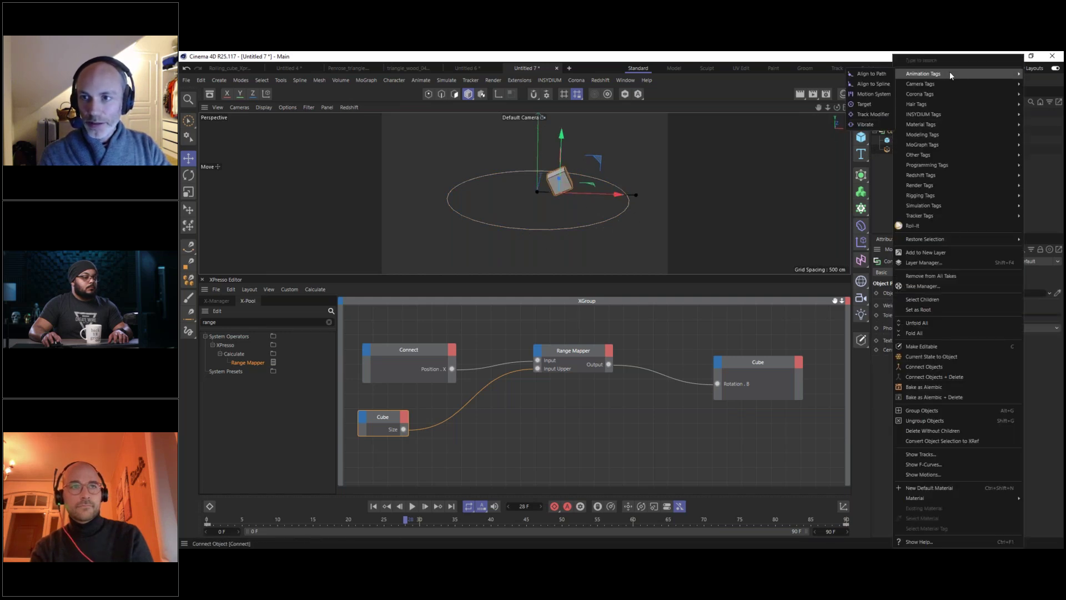
pyautogui.click(867, 83)
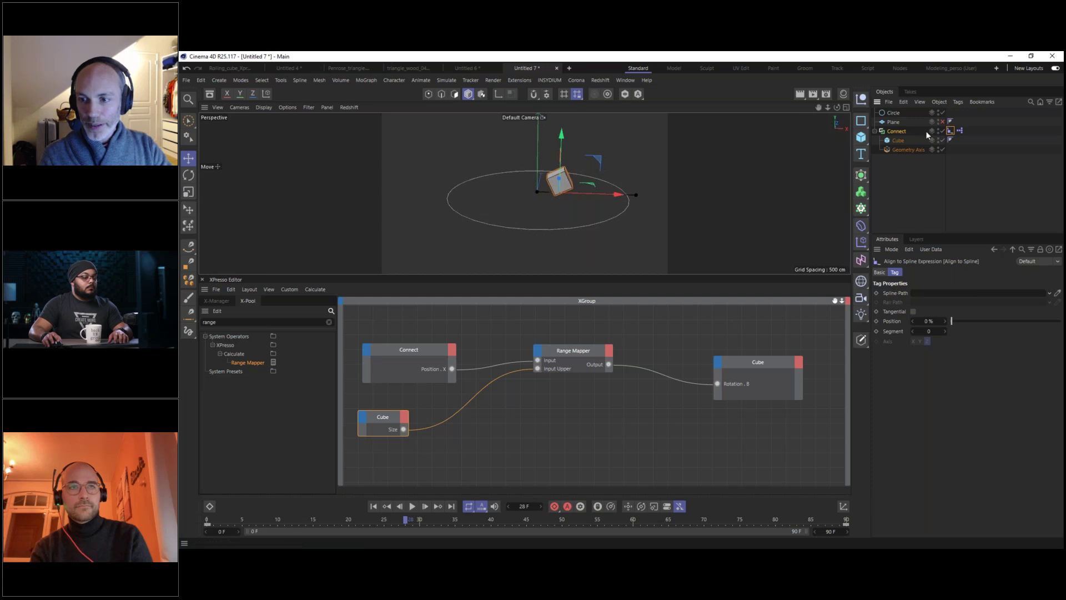
pyautogui.moveTo(931, 295); pyautogui.dragTo(930, 294)
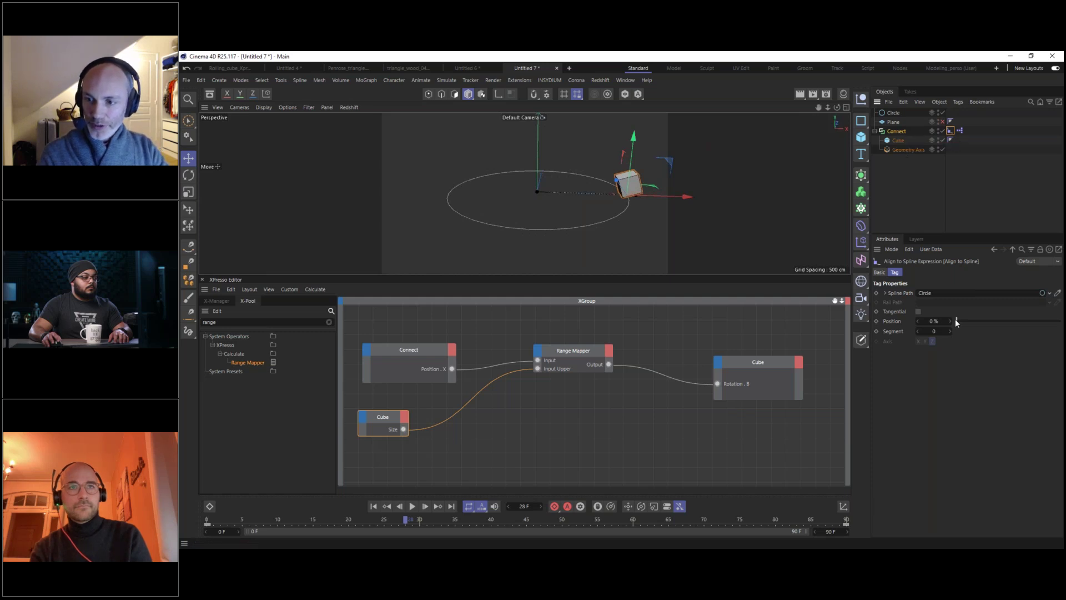
# Move the Connect object along the circle by setting the Align to Spline position to 20% and finally 53%.
pyautogui.moveTo(956, 321)
pyautogui.mouseDown()
pyautogui.moveTo(1056, 322)
pyautogui.moveTo(944, 321)
pyautogui.mouseUp()
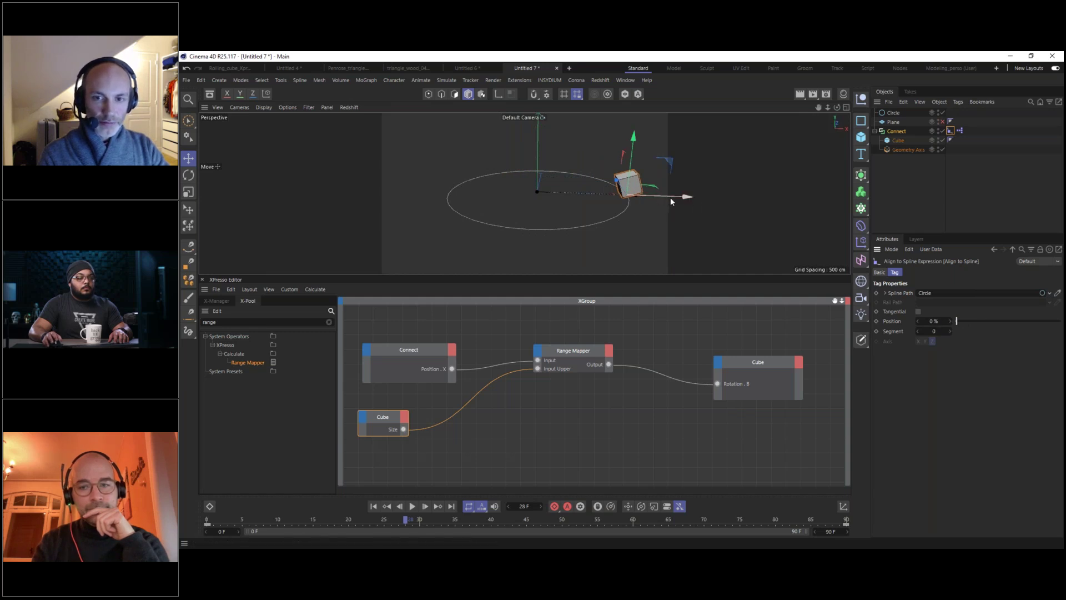
pyautogui.moveTo(959, 320)
pyautogui.mouseDown()
pyautogui.moveTo(1021, 320)
pyautogui.moveTo(960, 318)
pyautogui.moveTo(977, 321)
pyautogui.mouseUp()
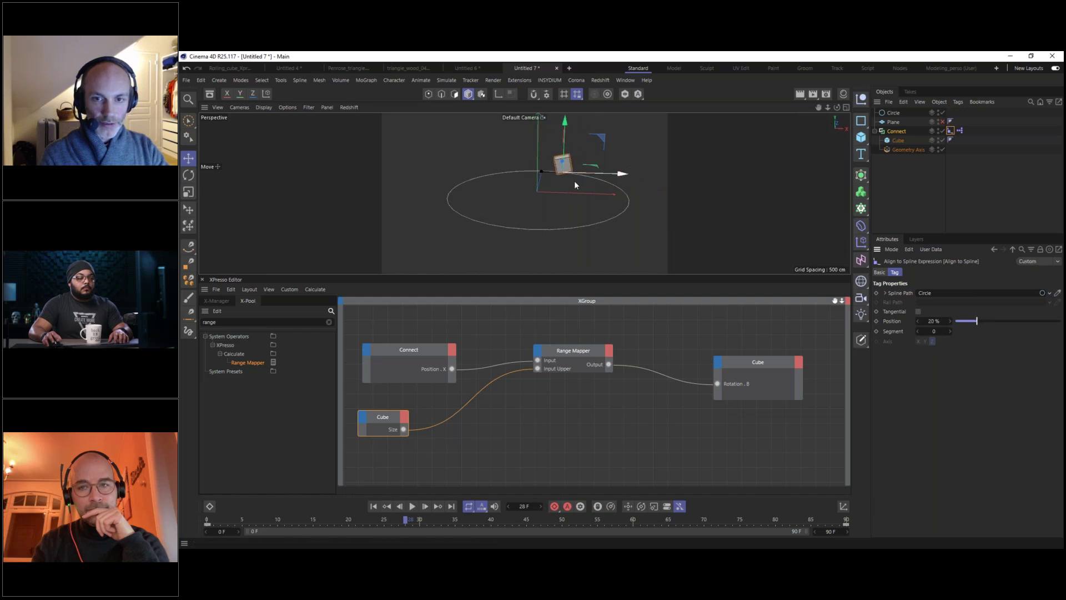
pyautogui.moveTo(574, 181)
pyautogui.keyDown('alt'); pyautogui.mouseDown()
pyautogui.moveTo(574, 197)
pyautogui.moveTo(570, 177)
pyautogui.moveTo(590, 186)
pyautogui.mouseUp(); pyautogui.keyUp('alt')
pyautogui.moveTo(978, 321); pyautogui.dragTo(1011, 321)
pyautogui.keyDown('alt'); pyautogui.moveTo(496, 201); pyautogui.dragTo(397, 216); pyautogui.keyUp('alt')
pyautogui.keyDown('alt'); pyautogui.moveTo(464, 186); pyautogui.dragTo(562, 187); pyautogui.keyUp('alt')
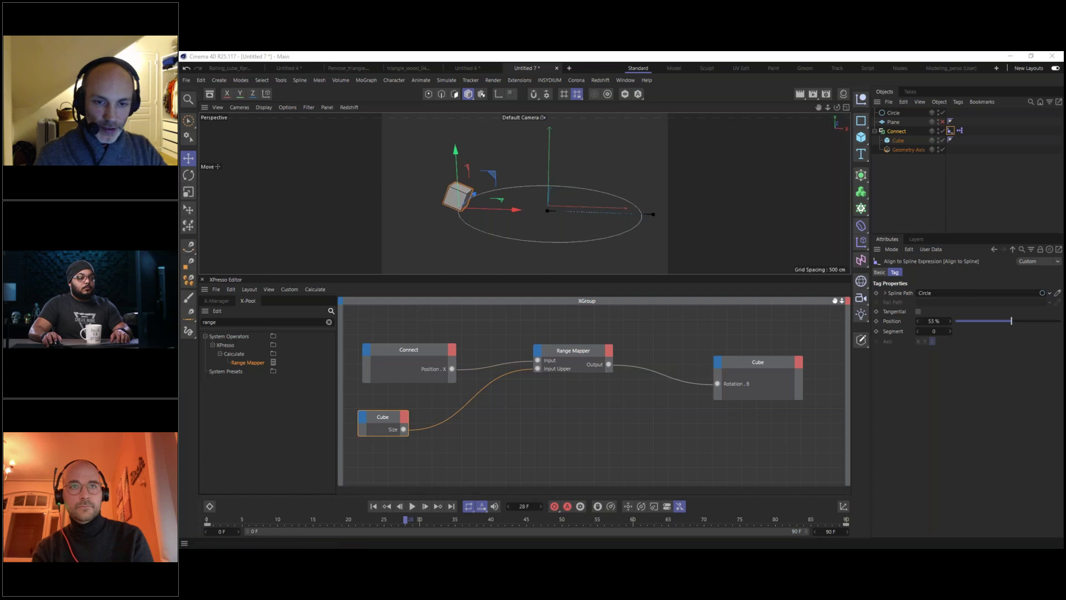
# Find the Spline operator in the X-Pool and add it as a node above the Connect and Range Mapper nodes.
pyautogui.click(329, 322)
pyautogui.write('spline')
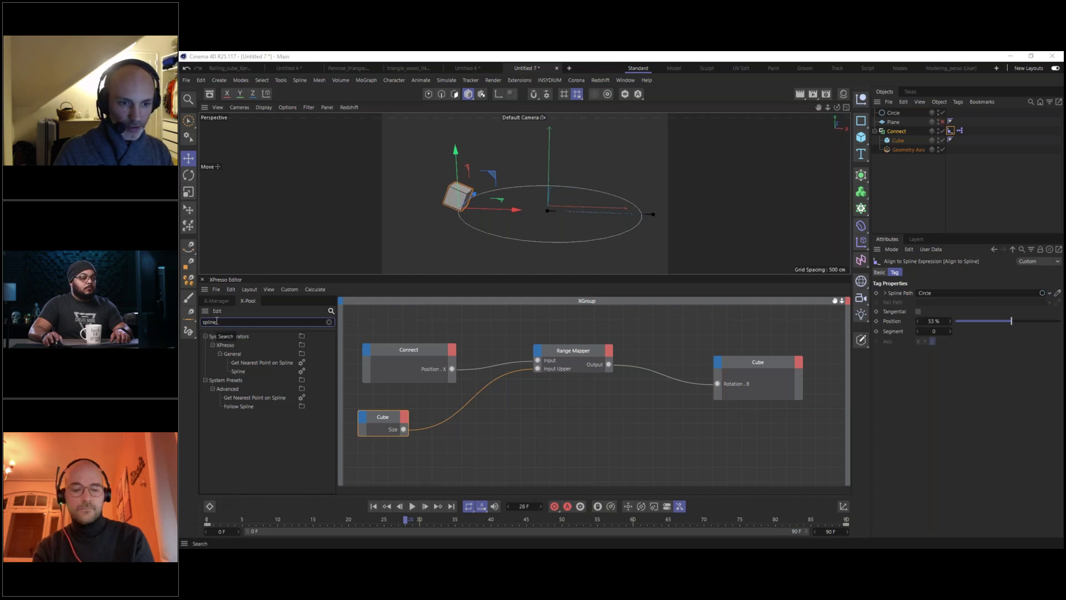
pyautogui.moveTo(240, 375); pyautogui.dragTo(481, 331)
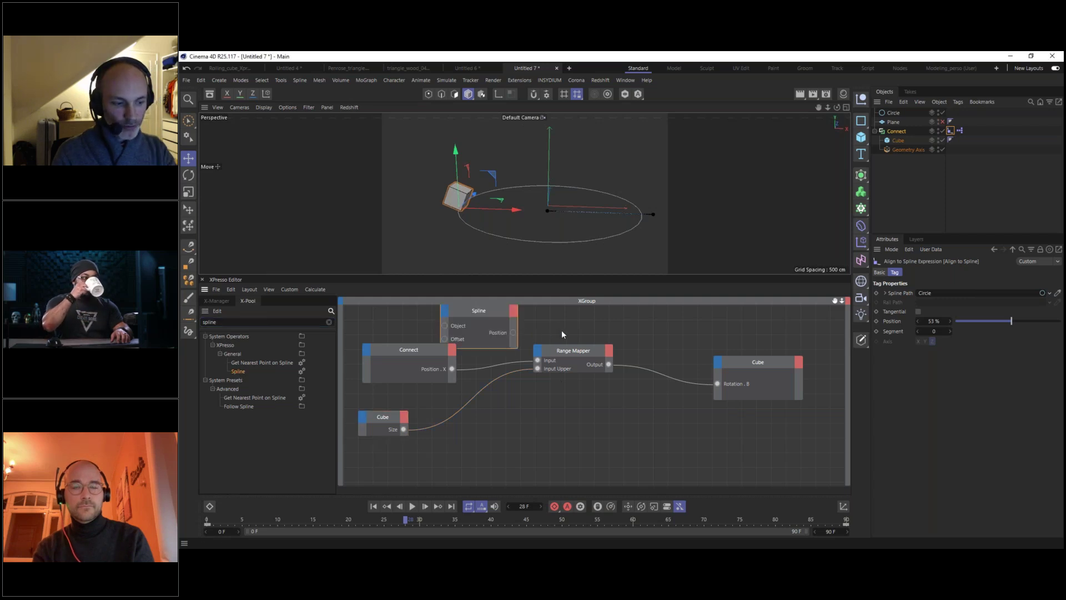
pyautogui.keyDown('alt'); pyautogui.moveTo(561, 334); pyautogui.dragTo(577, 417, button='middle'); pyautogui.keyUp('alt')
pyautogui.moveTo(488, 392); pyautogui.dragTo(471, 335)
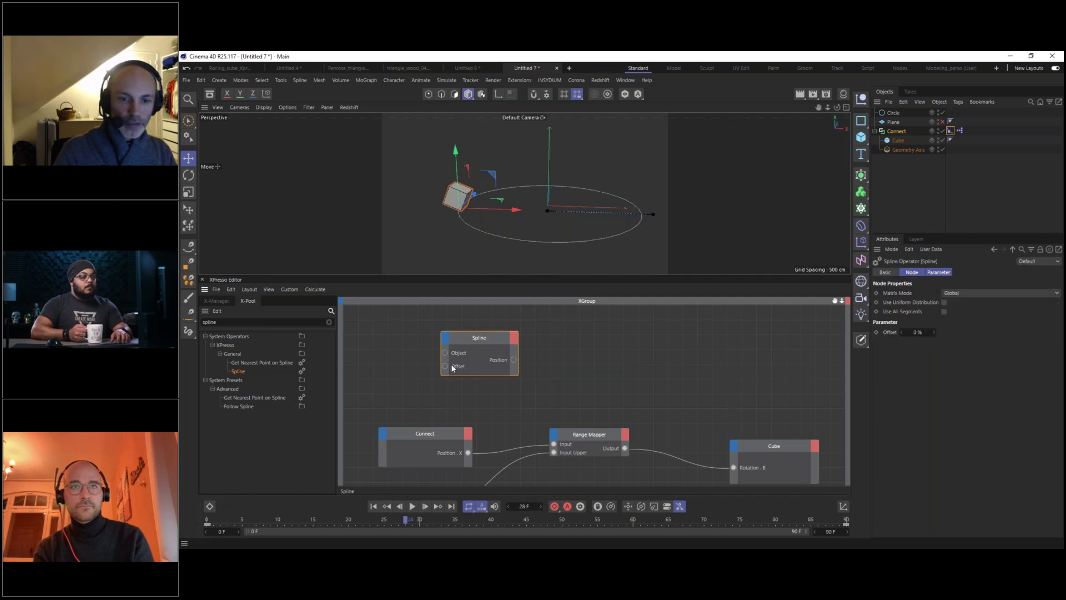
pyautogui.moveTo(446, 352); pyautogui.dragTo(403, 352)
pyautogui.moveTo(476, 340); pyautogui.dragTo(492, 336)
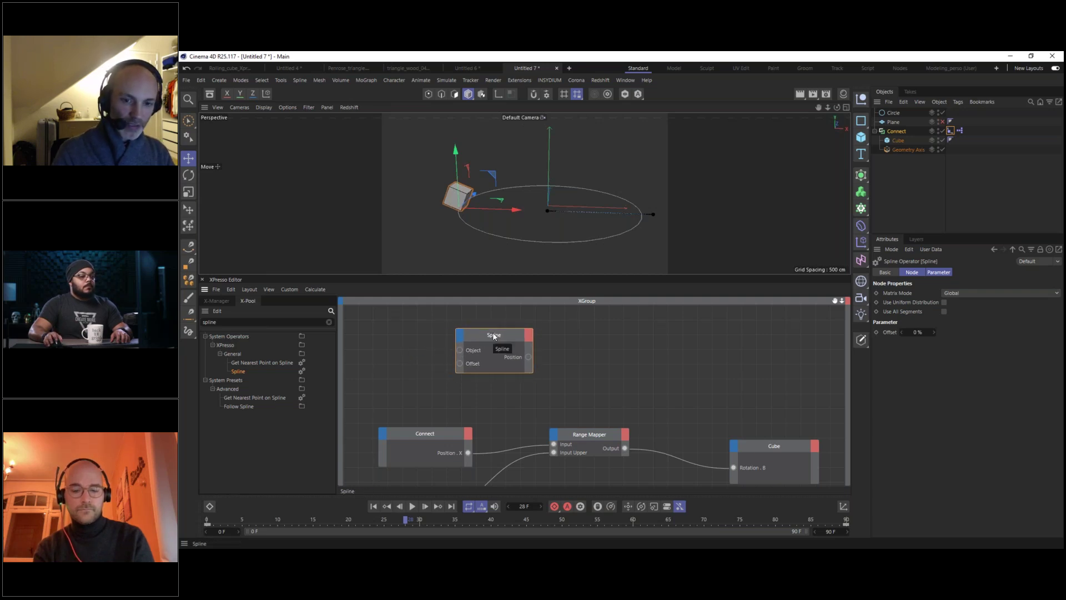
pyautogui.moveTo(502, 336); pyautogui.dragTo(496, 337)
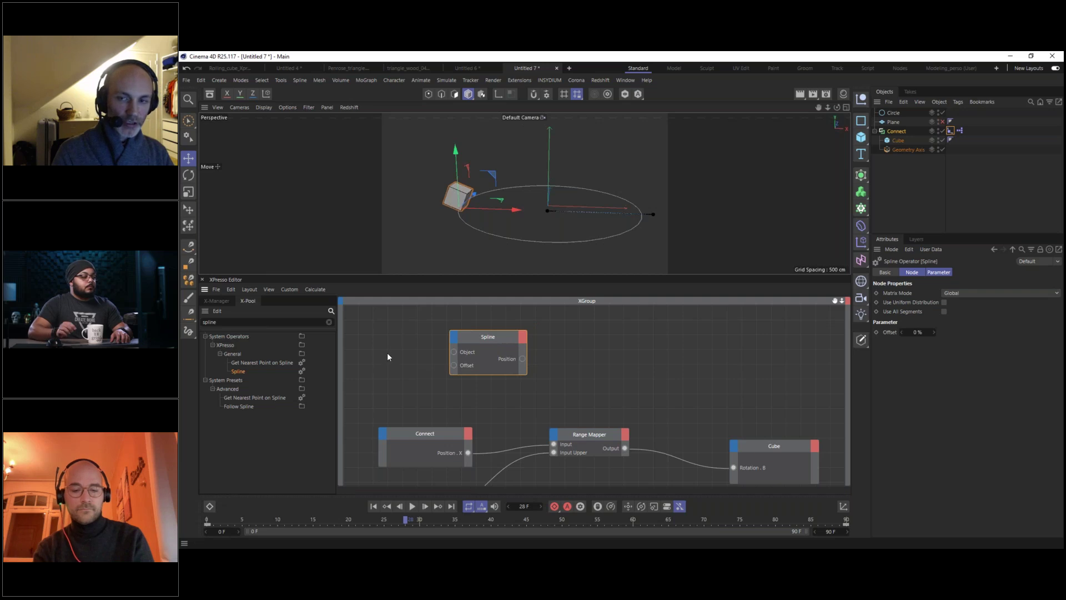
# Add the Circle as an XPresso node with an Object output and connect it to the Spline node's Object input.
pyautogui.click(894, 113)
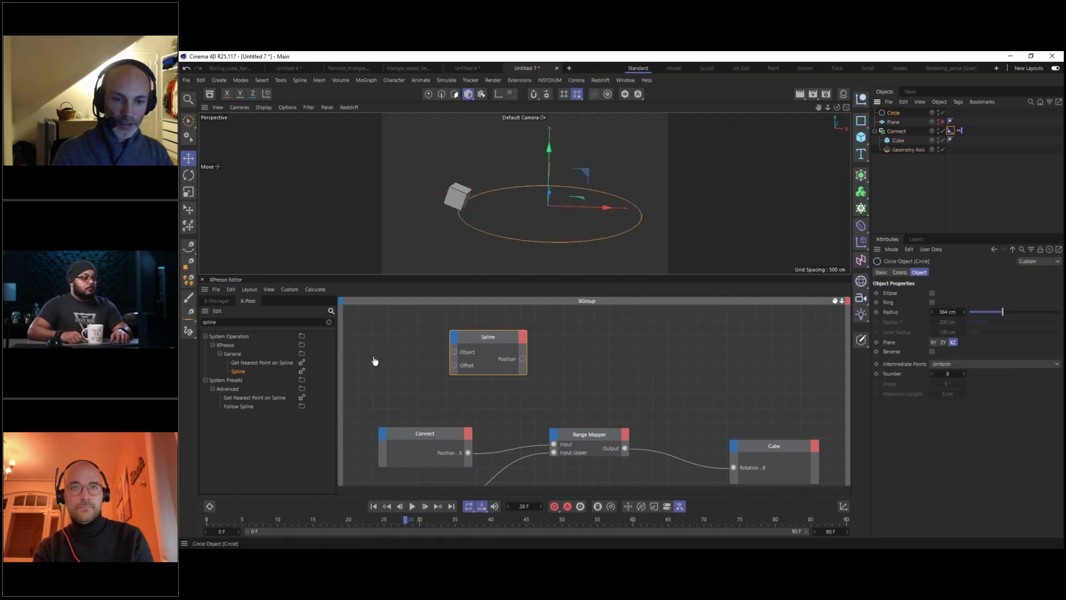
pyautogui.moveTo(375, 361); pyautogui.dragTo(376, 358)
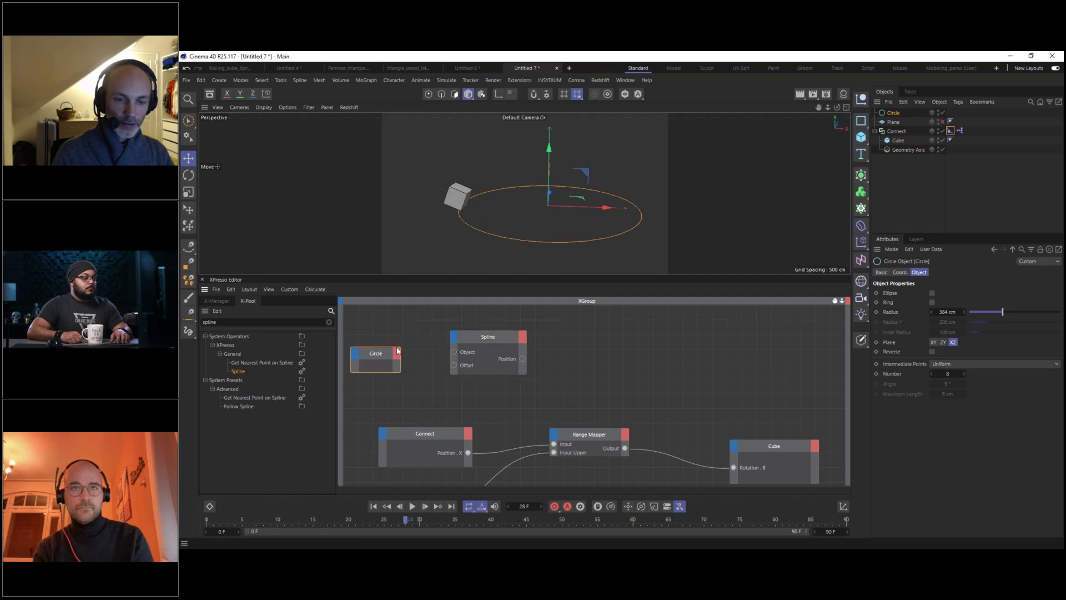
pyautogui.click(397, 357)
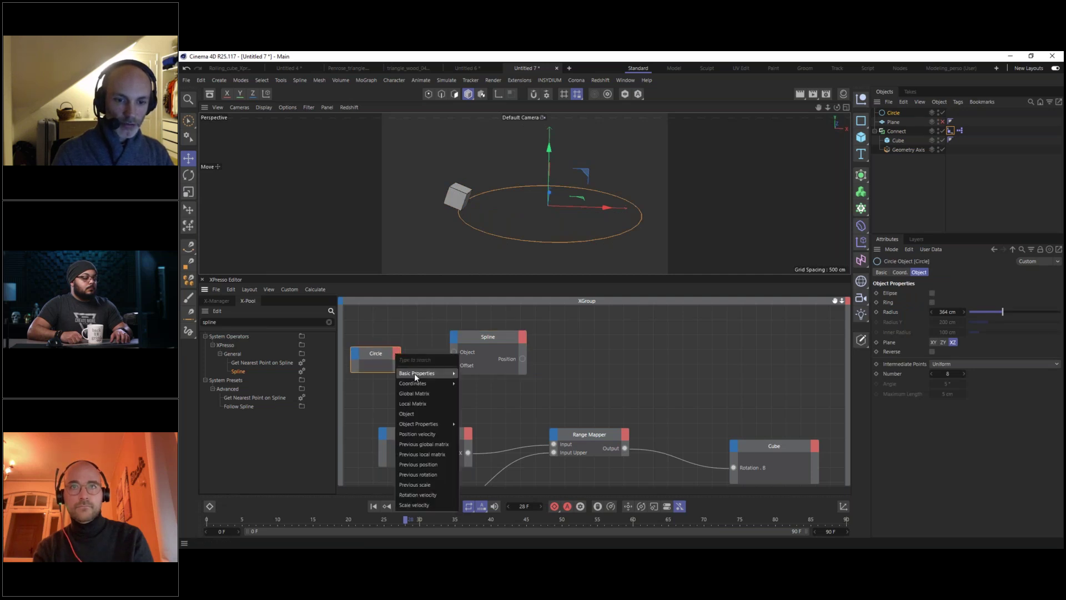
pyautogui.click(409, 413)
pyautogui.moveTo(397, 366); pyautogui.dragTo(454, 352)
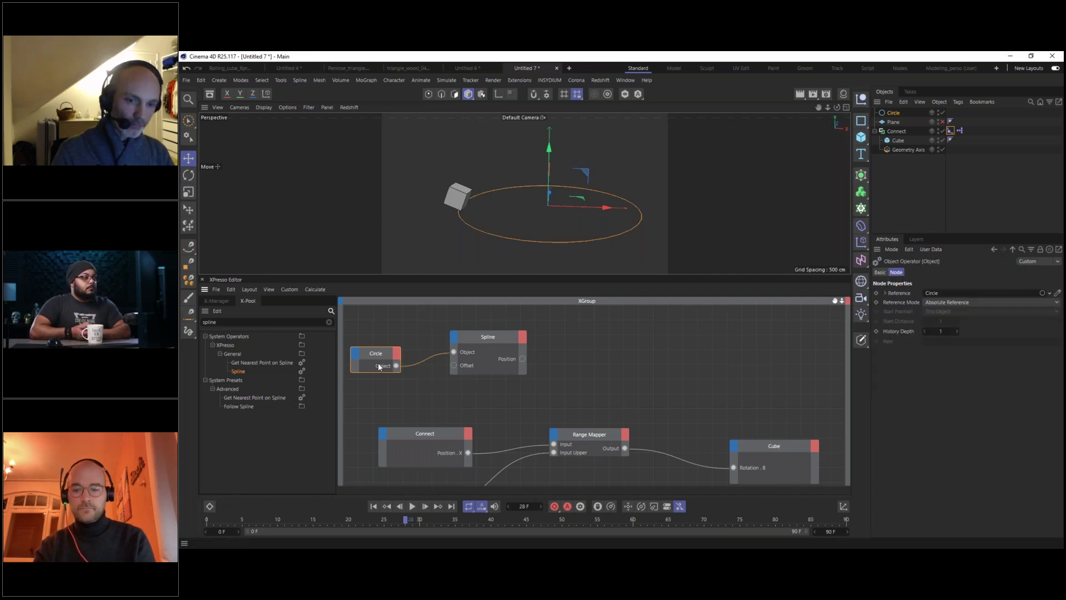
pyautogui.moveTo(482, 337); pyautogui.dragTo(498, 338)
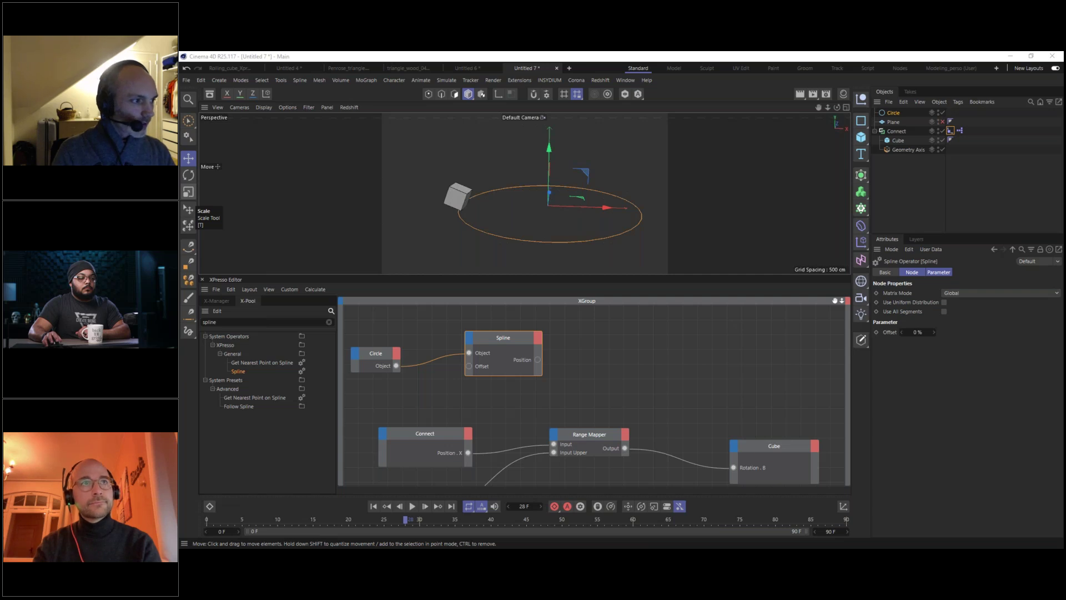
pyautogui.moveTo(502, 343); pyautogui.dragTo(506, 341)
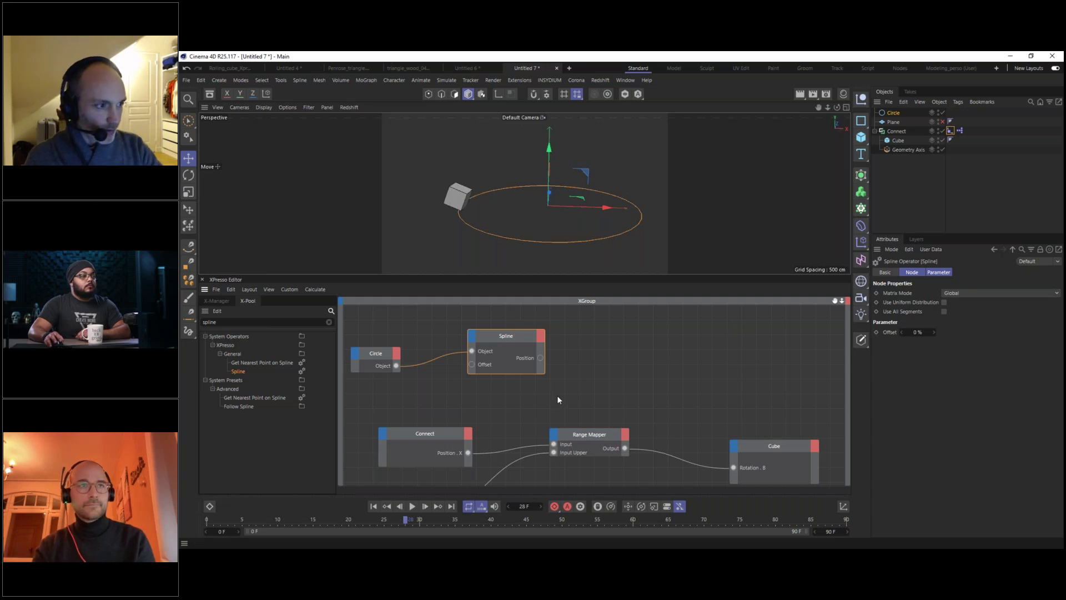
# Disconnect the Connect node's Position X from the Range Mapper's Input and spread out the Connect and Circle nodes.
pyautogui.keyDown('alt'); pyautogui.moveTo(516, 409); pyautogui.dragTo(575, 368, button='middle'); pyautogui.keyUp('alt')
pyautogui.moveTo(476, 390); pyautogui.dragTo(377, 389)
pyautogui.moveTo(603, 403); pyautogui.dragTo(491, 409)
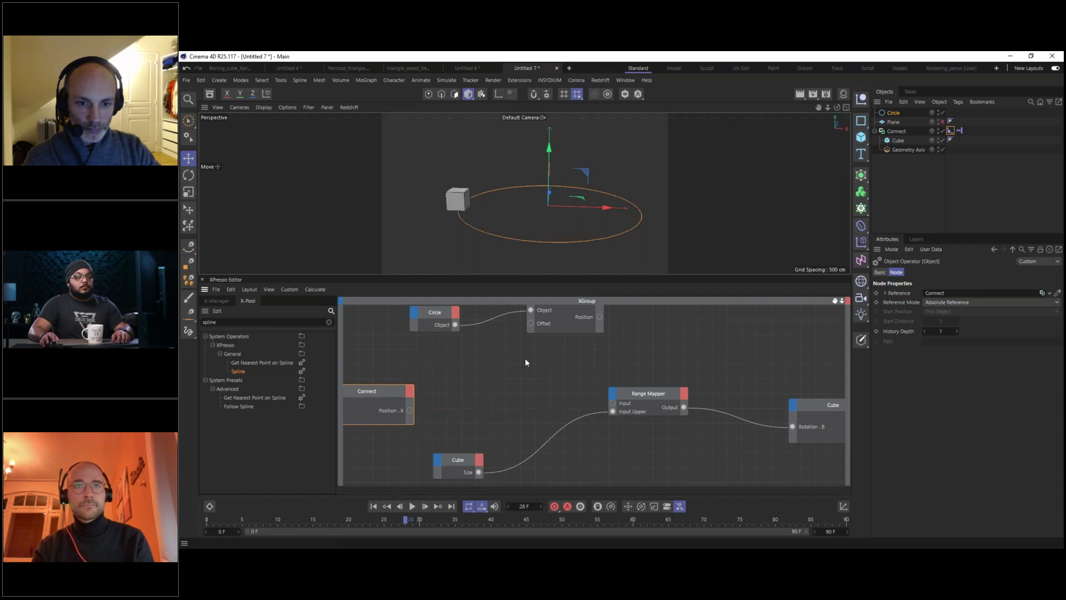
pyautogui.keyDown('alt'); pyautogui.moveTo(531, 346); pyautogui.dragTo(509, 391, button='middle'); pyautogui.keyUp('alt')
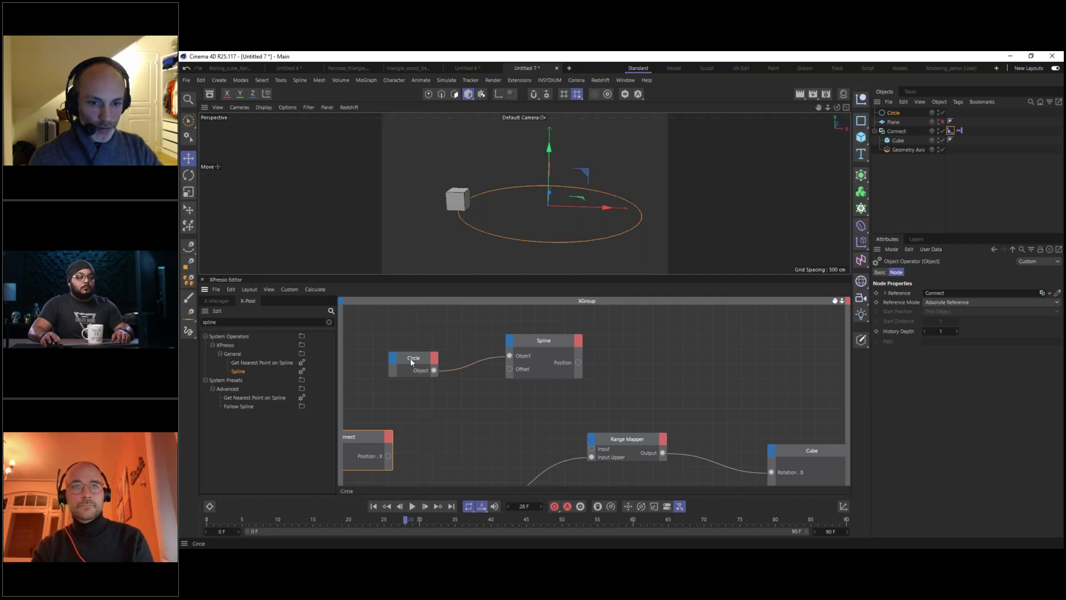
pyautogui.moveTo(412, 362); pyautogui.dragTo(396, 335)
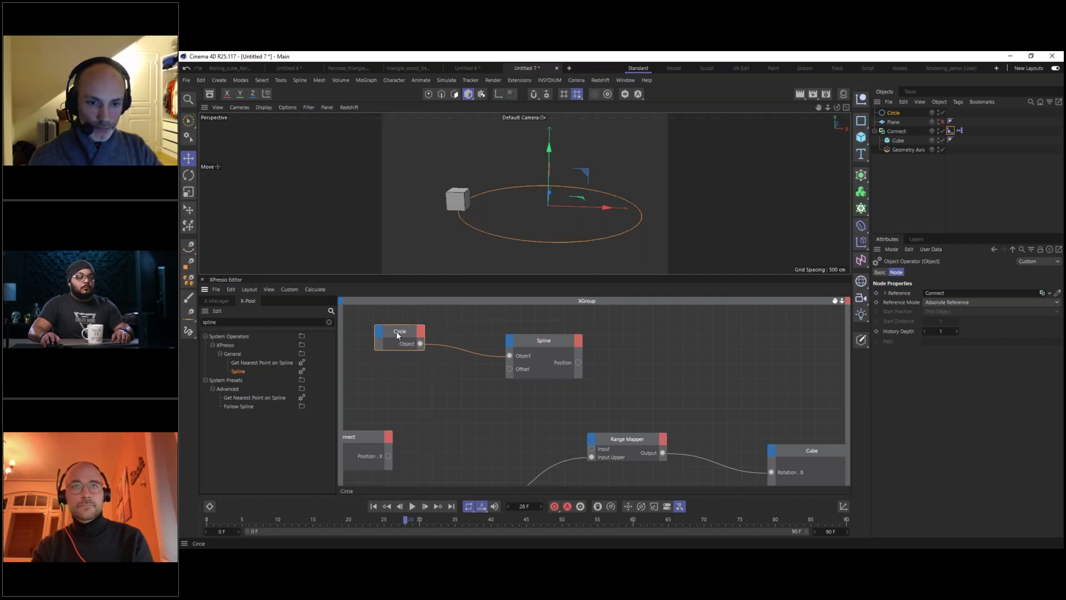
# Keyframe the Align to Spline tag's Position at 0% on frame 0 and 100% on frame 90.
pyautogui.click(951, 131)
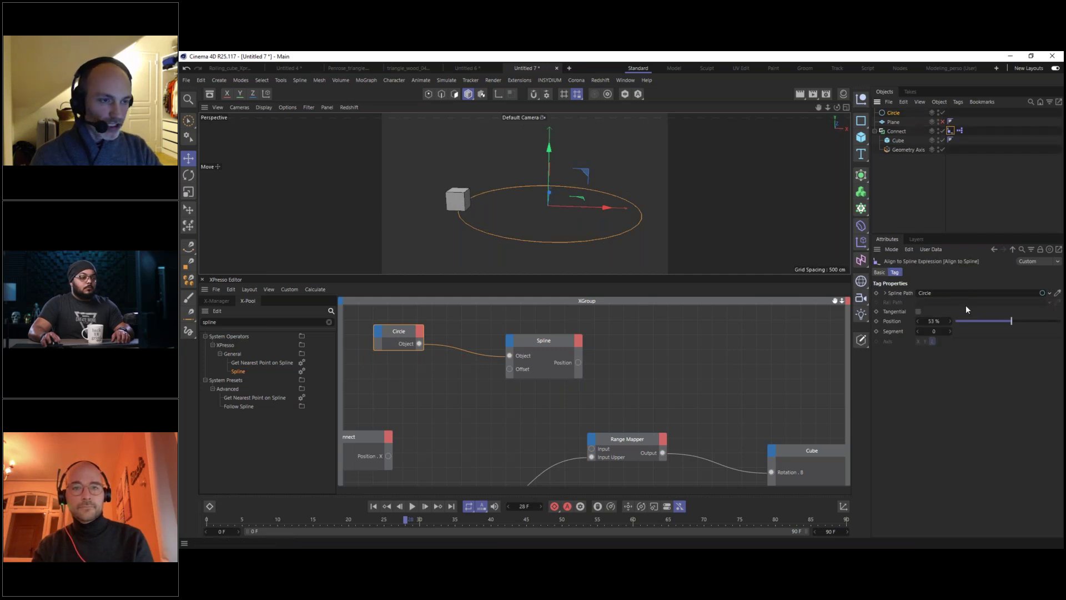
pyautogui.moveTo(1006, 318); pyautogui.dragTo(947, 326)
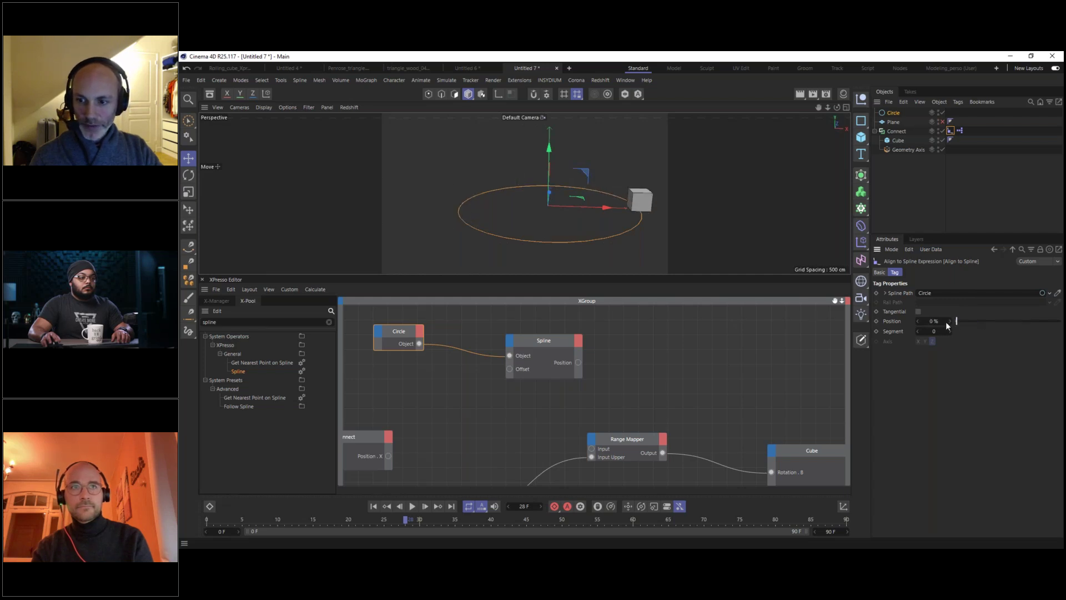
pyautogui.moveTo(406, 520); pyautogui.dragTo(204, 519)
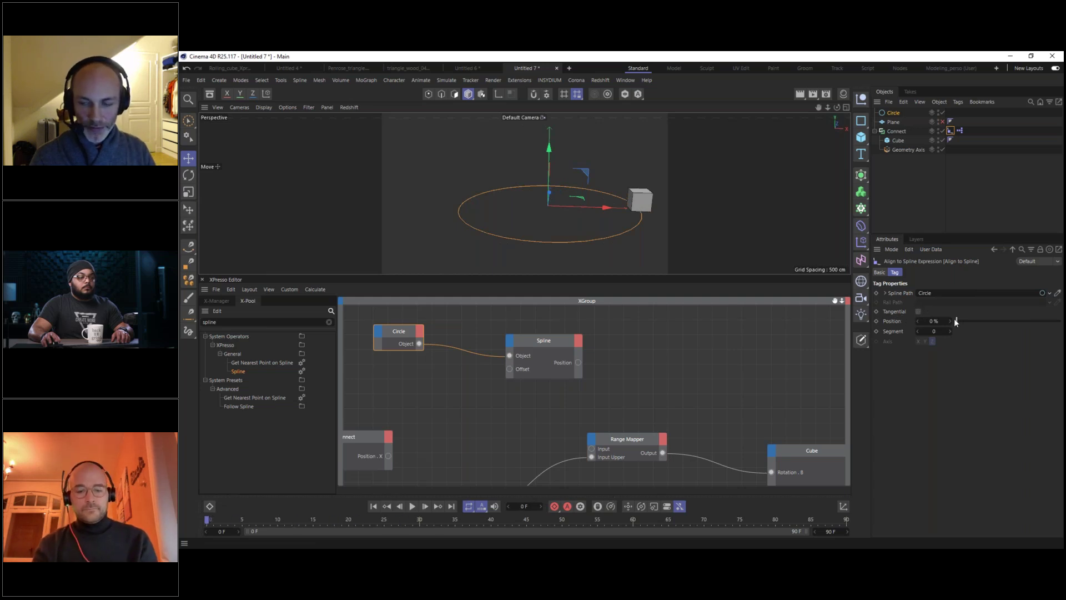
pyautogui.moveTo(957, 321)
pyautogui.mouseDown()
pyautogui.moveTo(989, 321)
pyautogui.moveTo(940, 319)
pyautogui.mouseUp()
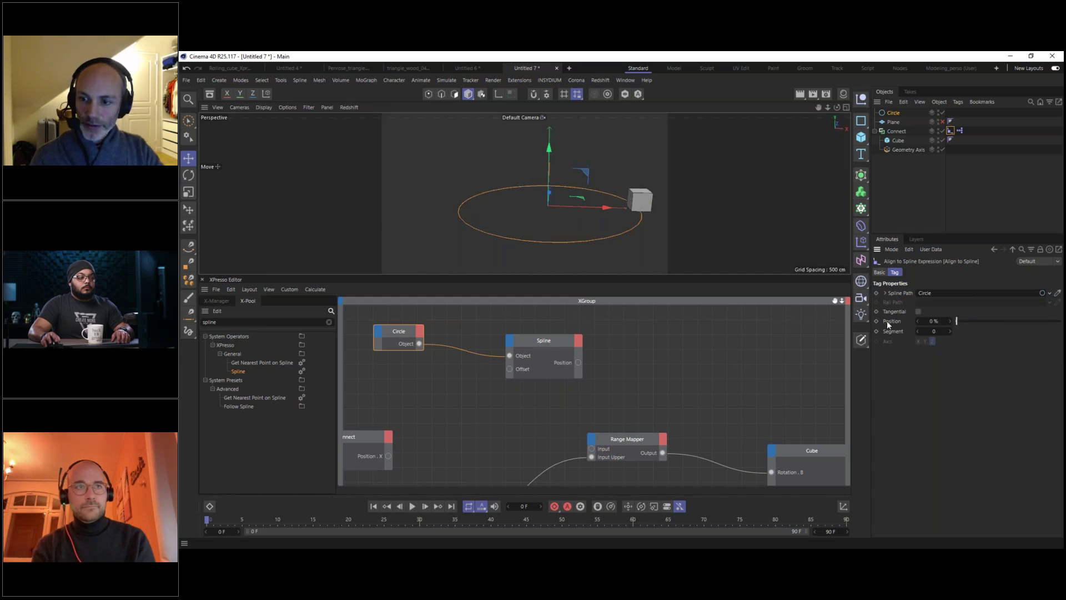
pyautogui.moveTo(329, 519); pyautogui.dragTo(885, 511)
pyautogui.moveTo(966, 320); pyautogui.dragTo(1060, 320)
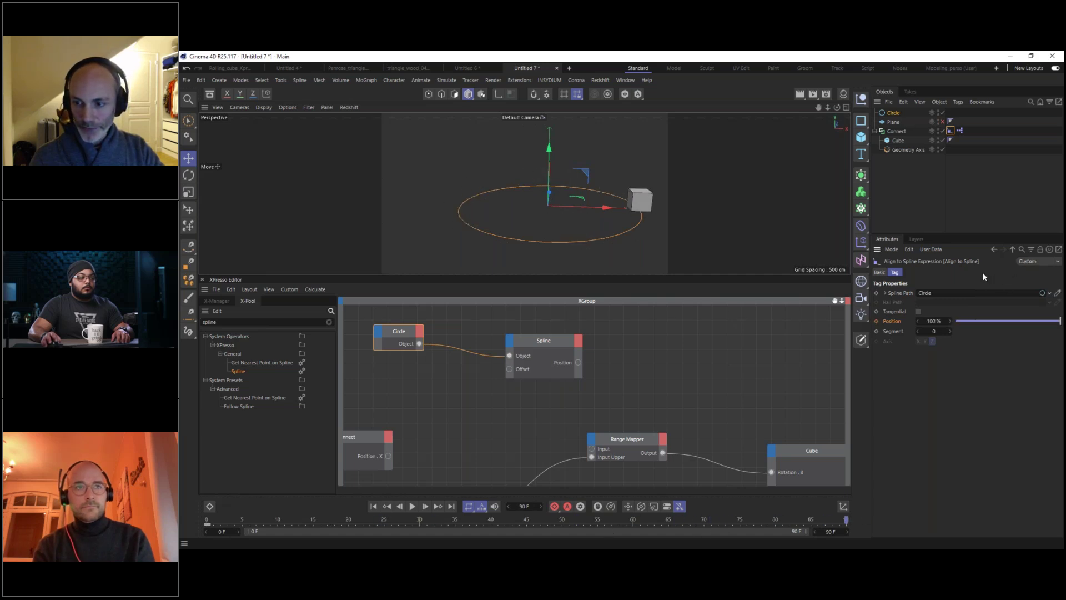
pyautogui.click(876, 322)
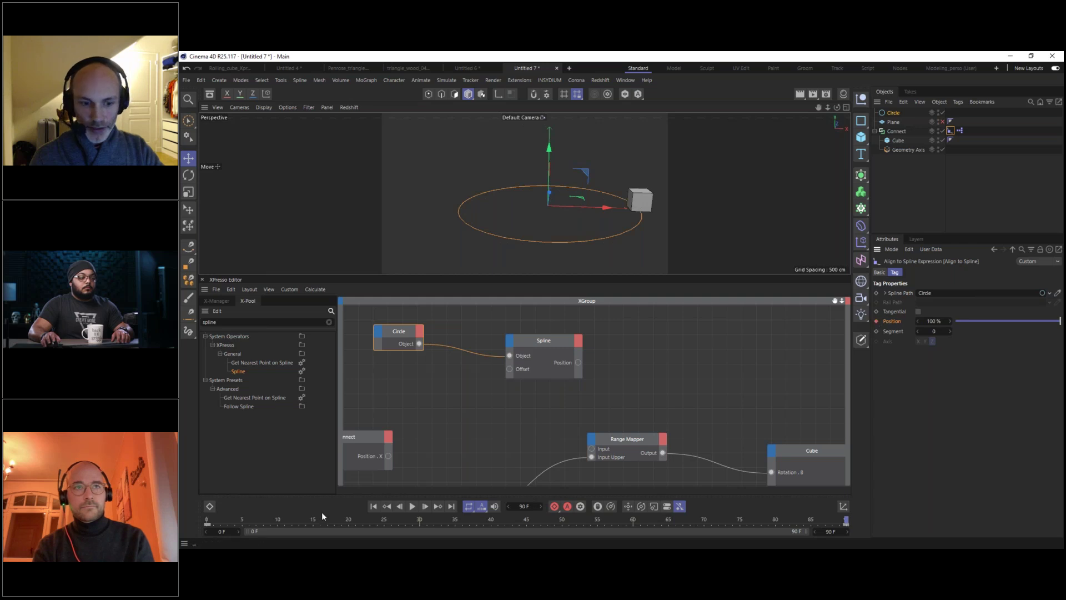
# Return the timeline to frame 0 and enable Tangential on the Align to Spline tag.
pyautogui.moveTo(285, 522); pyautogui.dragTo(185, 521)
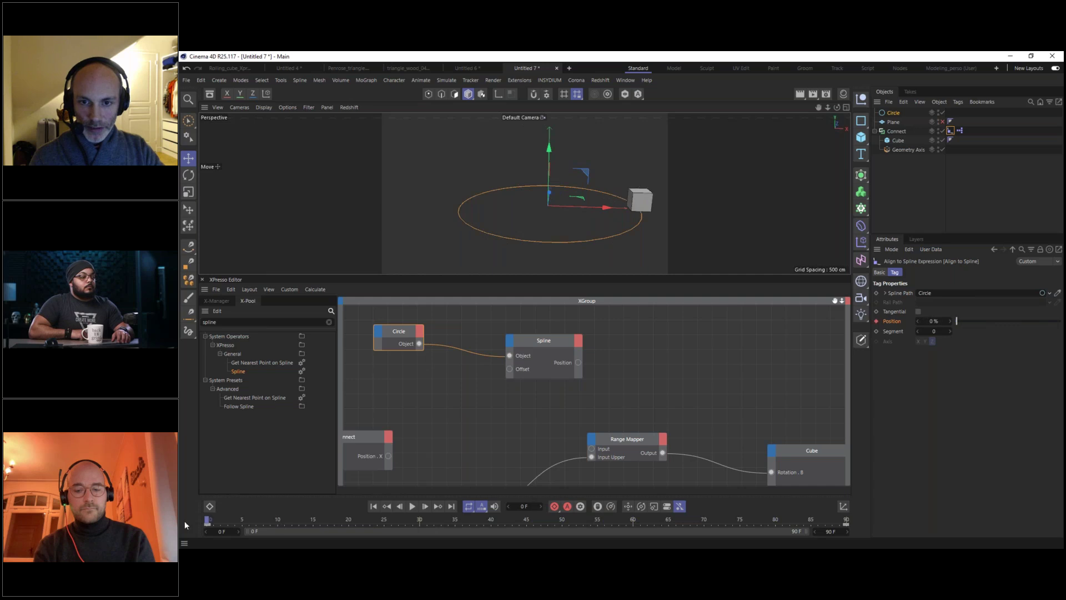
pyautogui.click(918, 311)
pyautogui.moveTo(215, 519)
pyautogui.mouseDown()
pyautogui.moveTo(730, 519)
pyautogui.moveTo(243, 523)
pyautogui.moveTo(711, 525)
pyautogui.moveTo(424, 529)
pyautogui.moveTo(202, 517)
pyautogui.mouseUp()
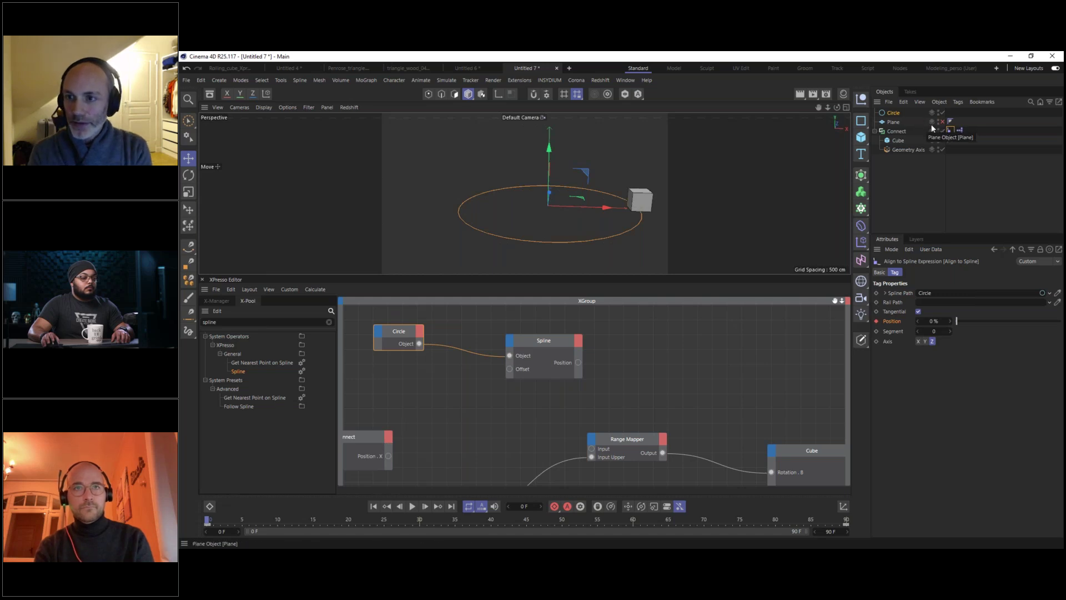
# Add the Align to Spline tag as a node below the Circle node and give it a Position output.
pyautogui.moveTo(509, 368); pyautogui.dragTo(411, 397)
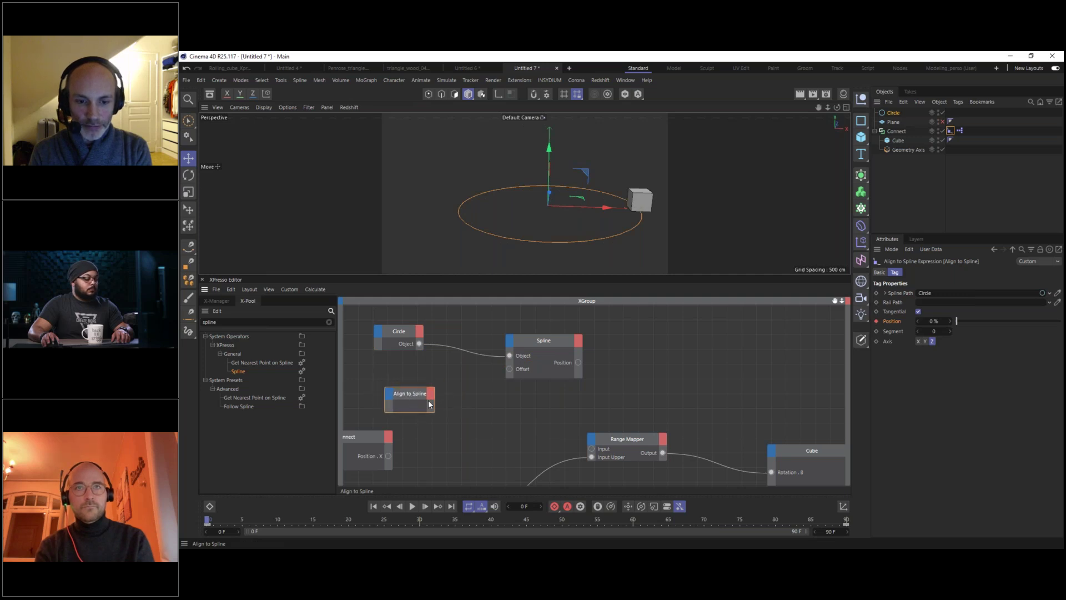
pyautogui.click(432, 394)
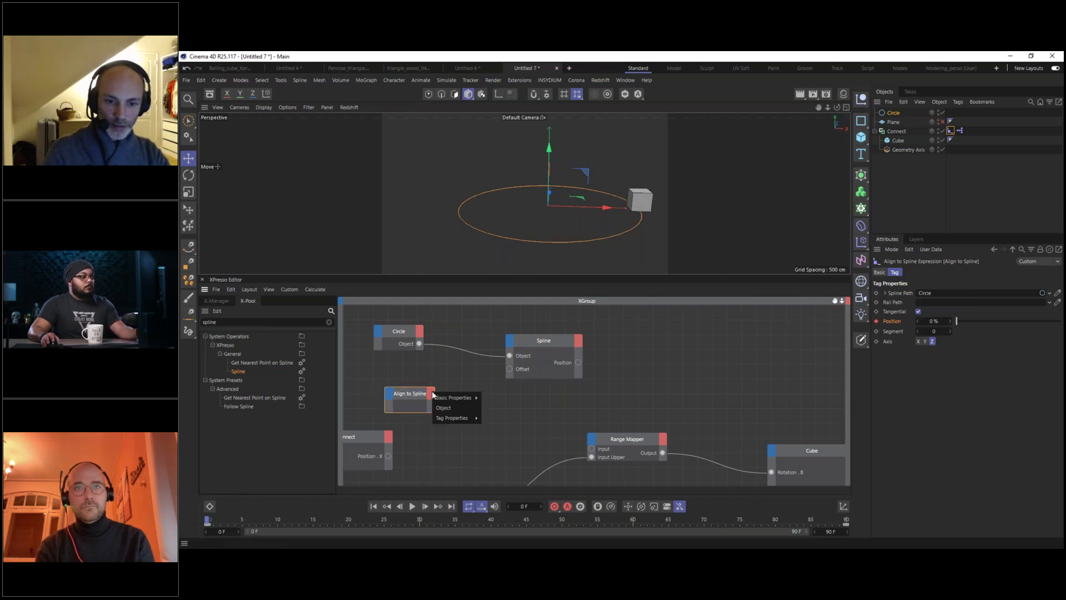
pyautogui.moveTo(451, 418)
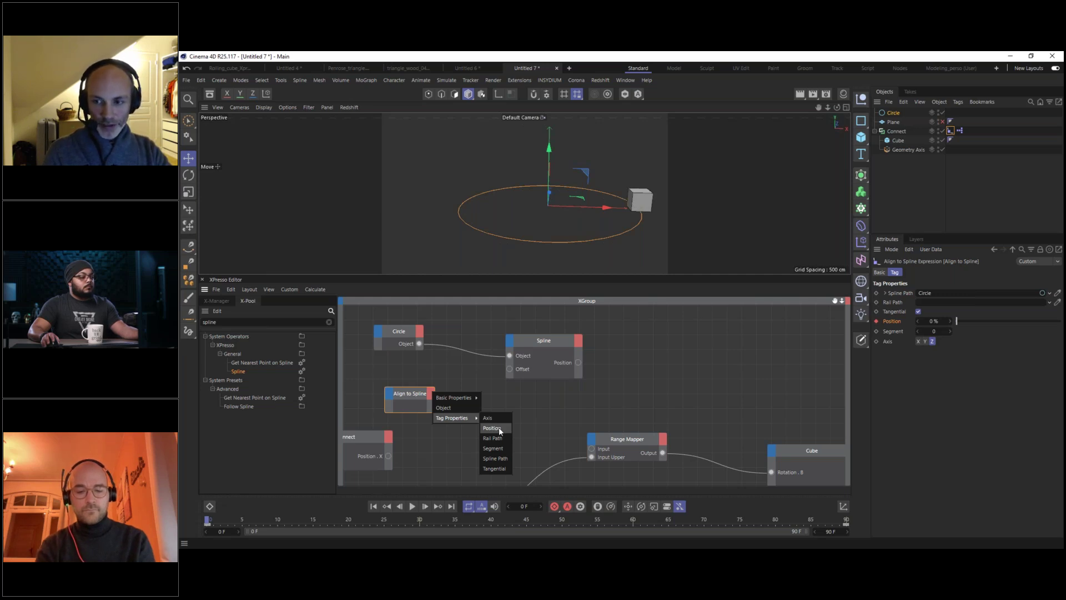
pyautogui.click(497, 429)
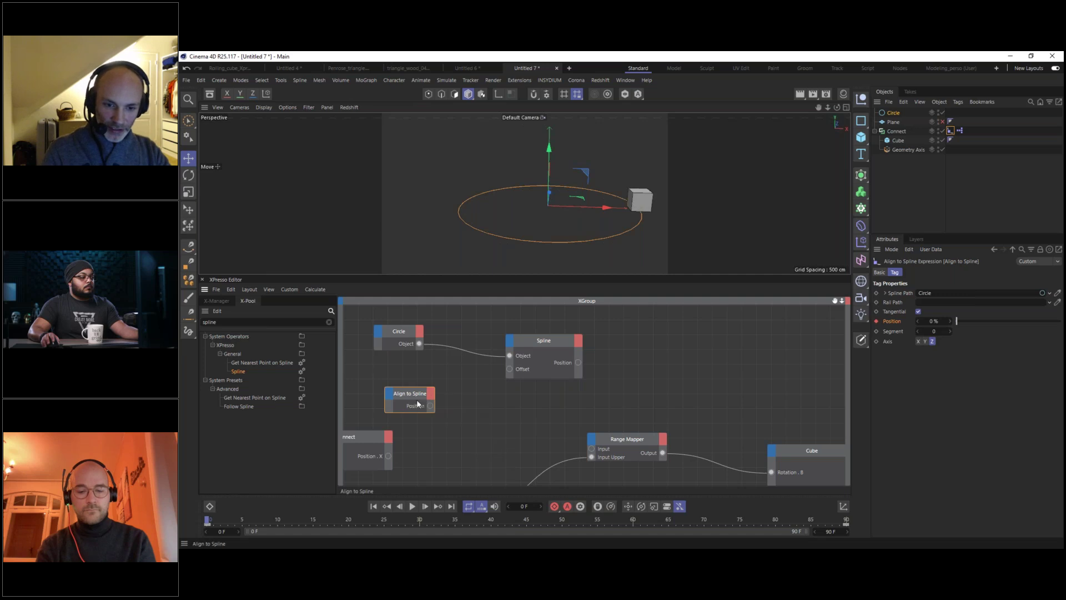
pyautogui.moveTo(410, 394); pyautogui.dragTo(418, 390)
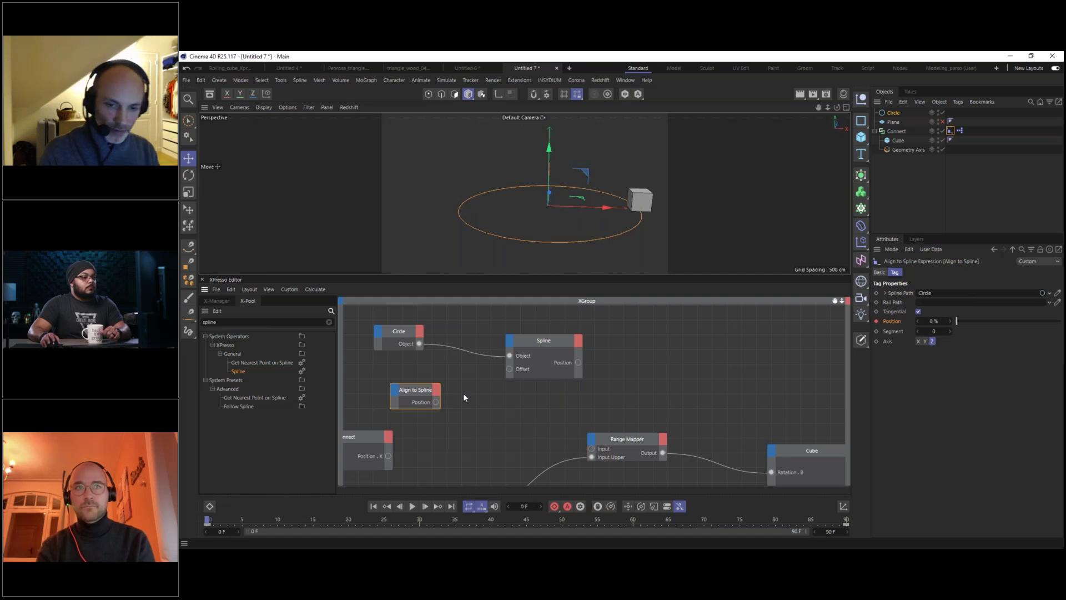
# Add a Result node fed by the Align to Spline Position output and check its value while scrubbing to frame 90.
pyautogui.moveTo(229, 322); pyautogui.dragTo(203, 322)
pyautogui.write('re')
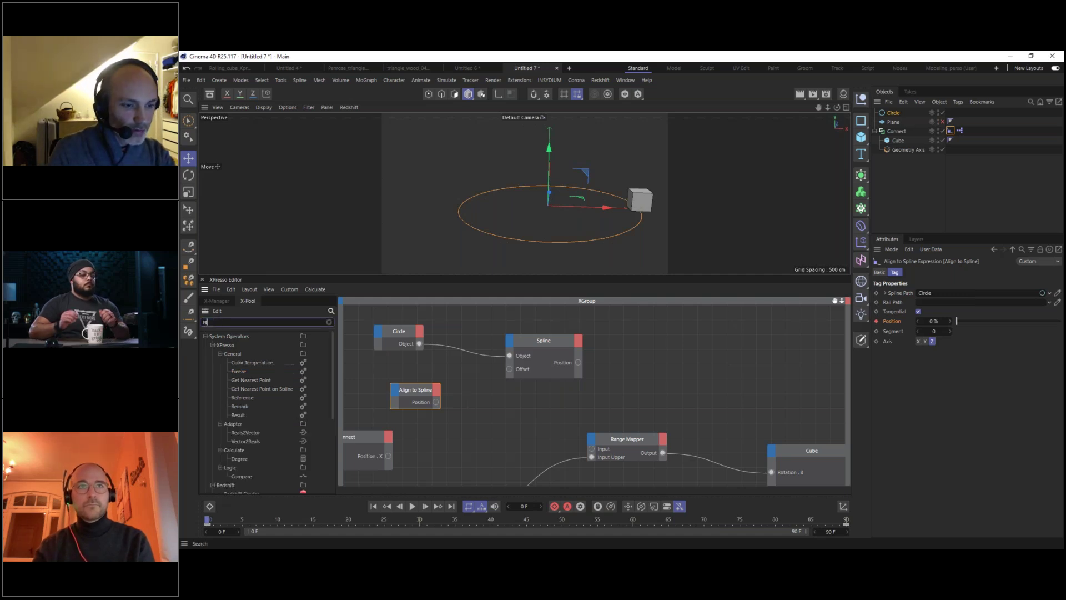
pyautogui.write('sult')
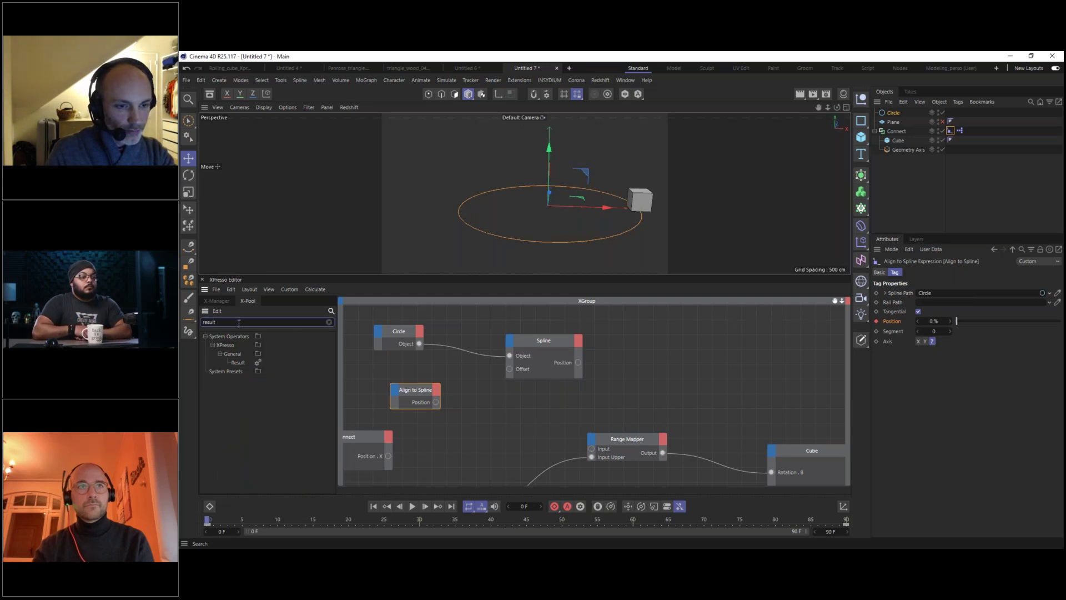
pyautogui.moveTo(238, 363); pyautogui.dragTo(458, 408)
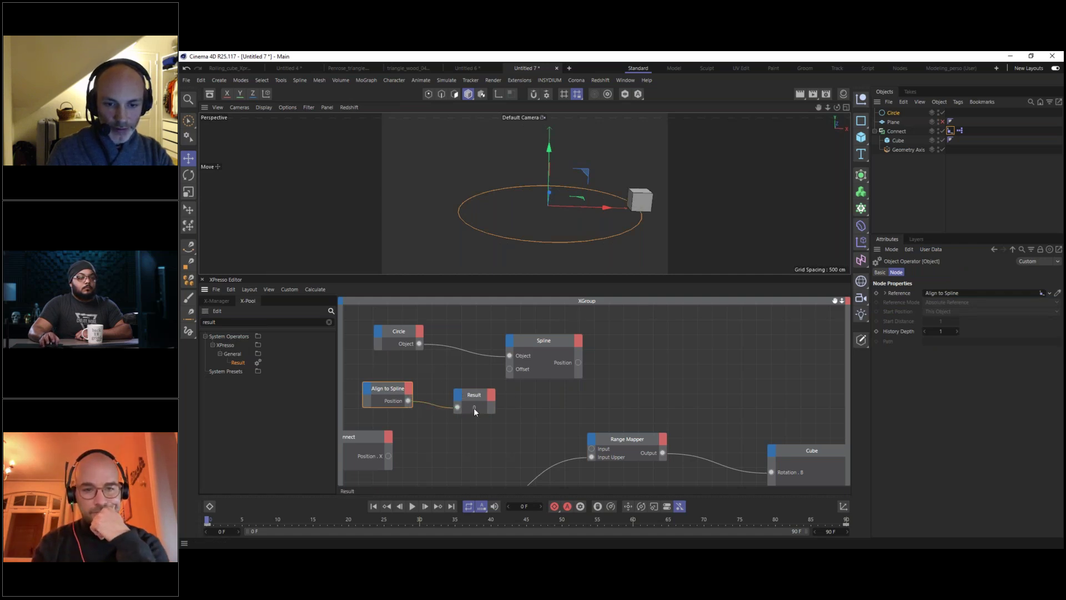
pyautogui.moveTo(211, 522); pyautogui.dragTo(462, 519)
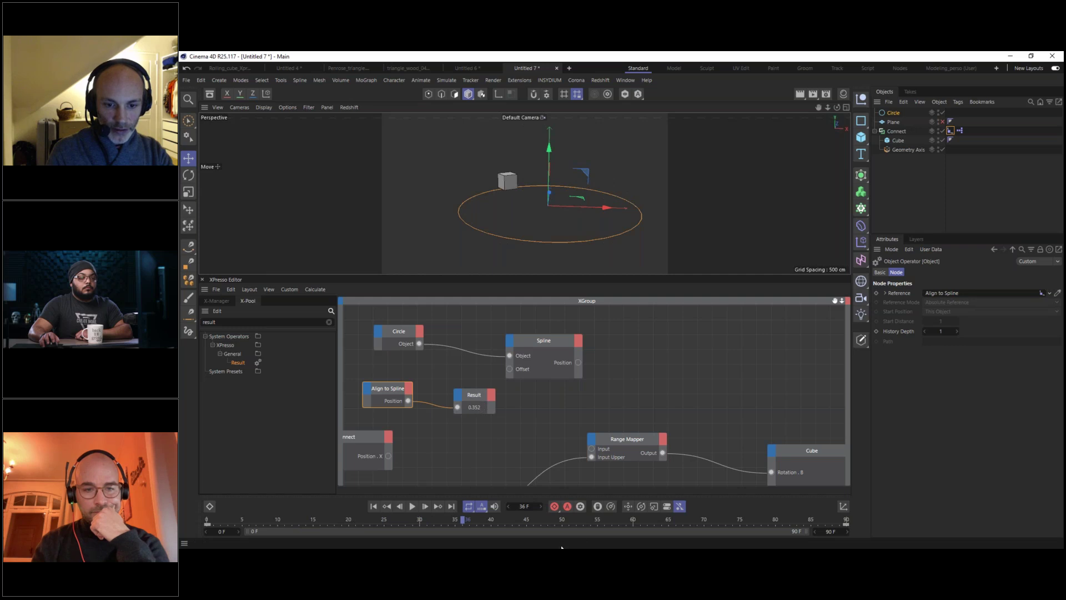
pyautogui.moveTo(550, 522); pyautogui.dragTo(870, 505)
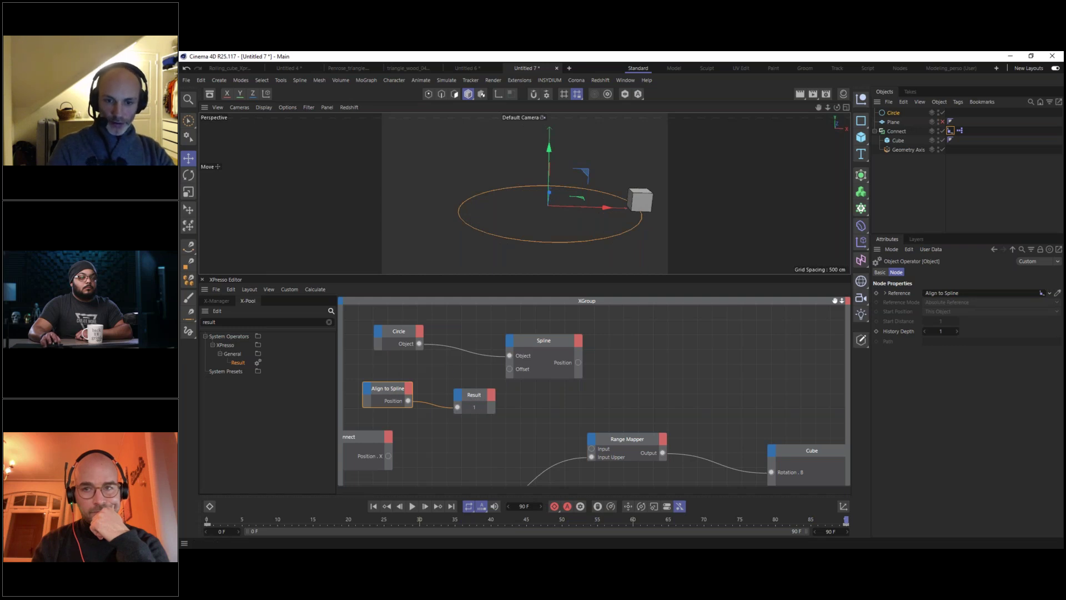
pyautogui.click(950, 131)
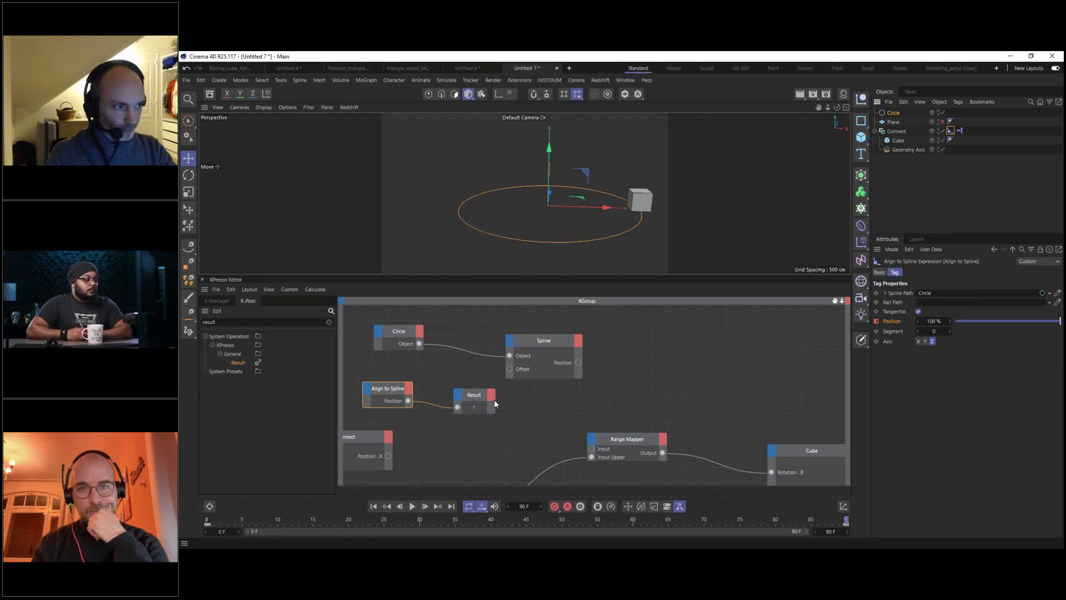
# Rearrange the Spline and Result nodes and add a Length output to the Spline node.
pyautogui.moveTo(548, 341); pyautogui.dragTo(507, 318)
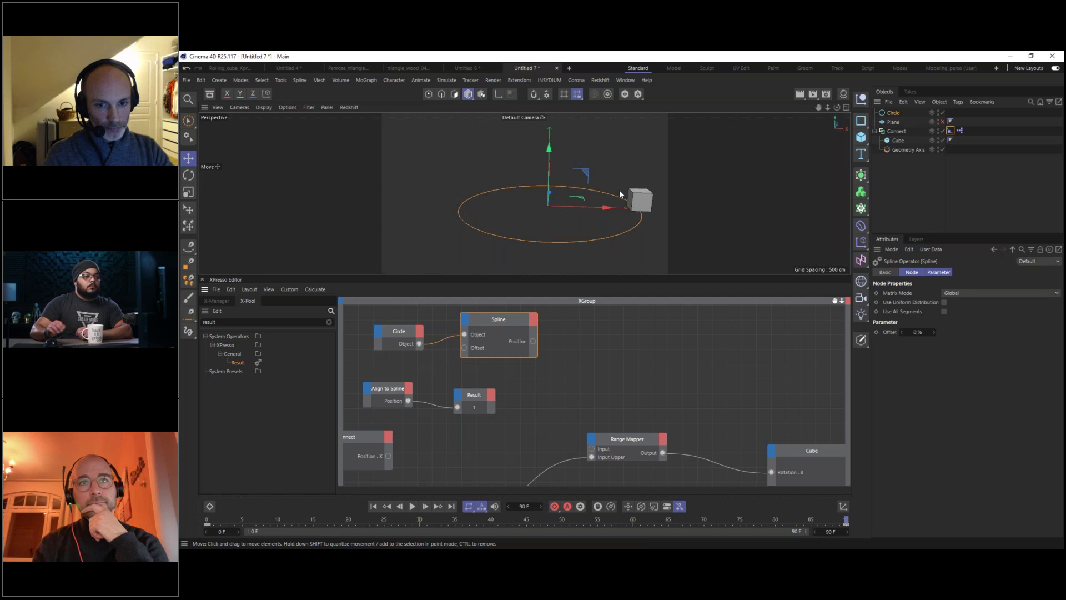
pyautogui.moveTo(474, 396); pyautogui.dragTo(491, 394)
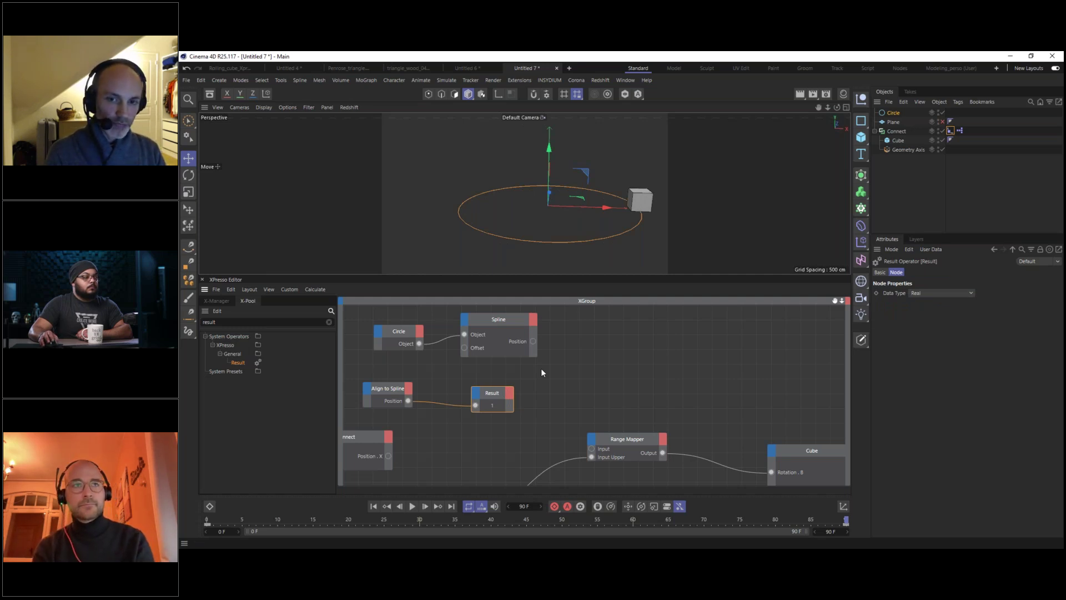
pyautogui.moveTo(489, 395); pyautogui.dragTo(497, 396)
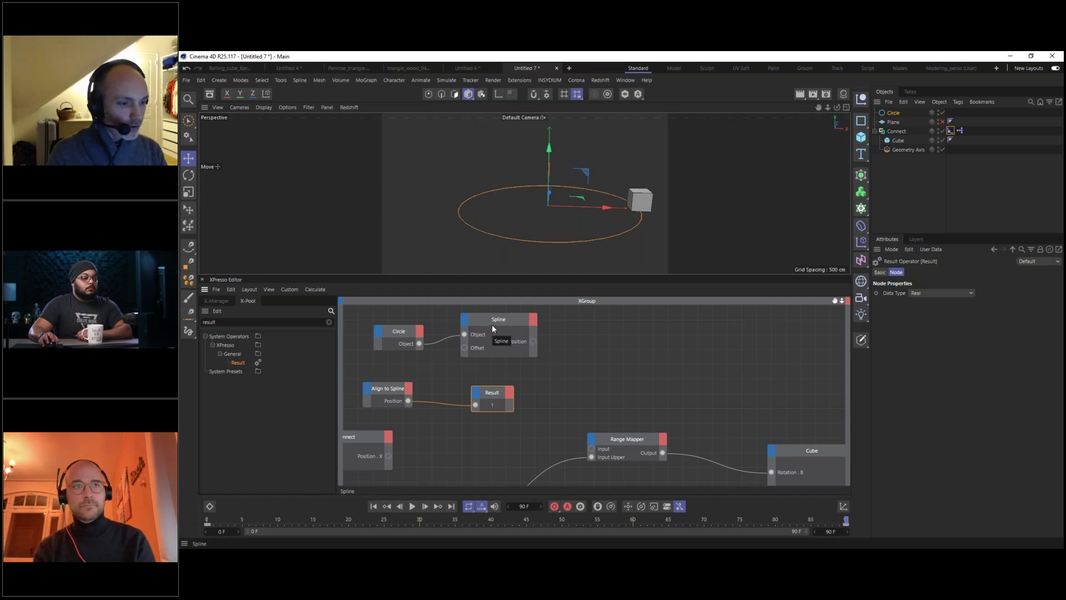
pyautogui.click(635, 440)
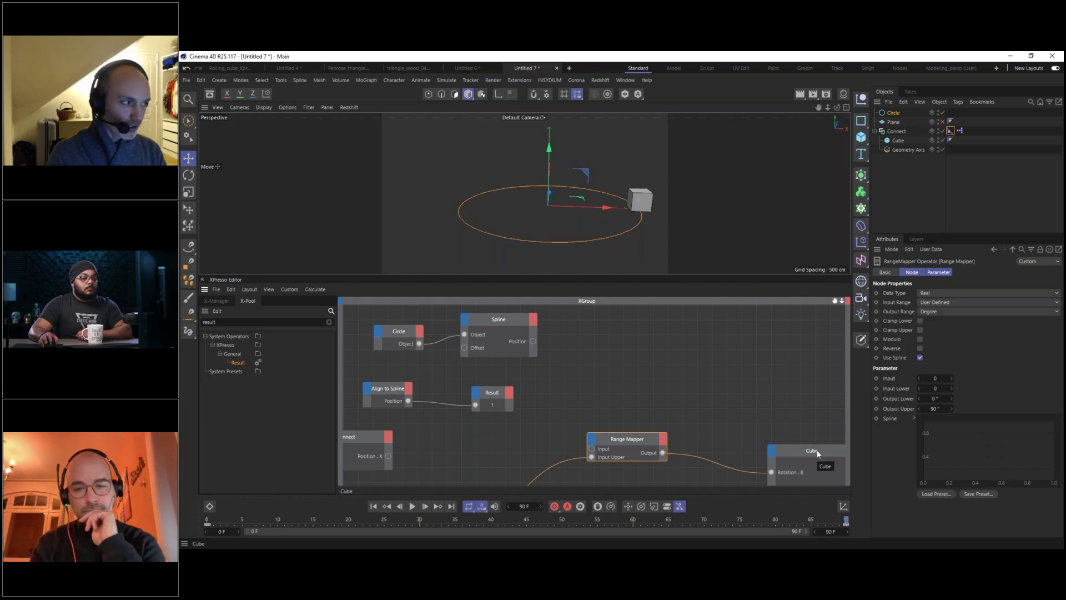
pyautogui.click(490, 320)
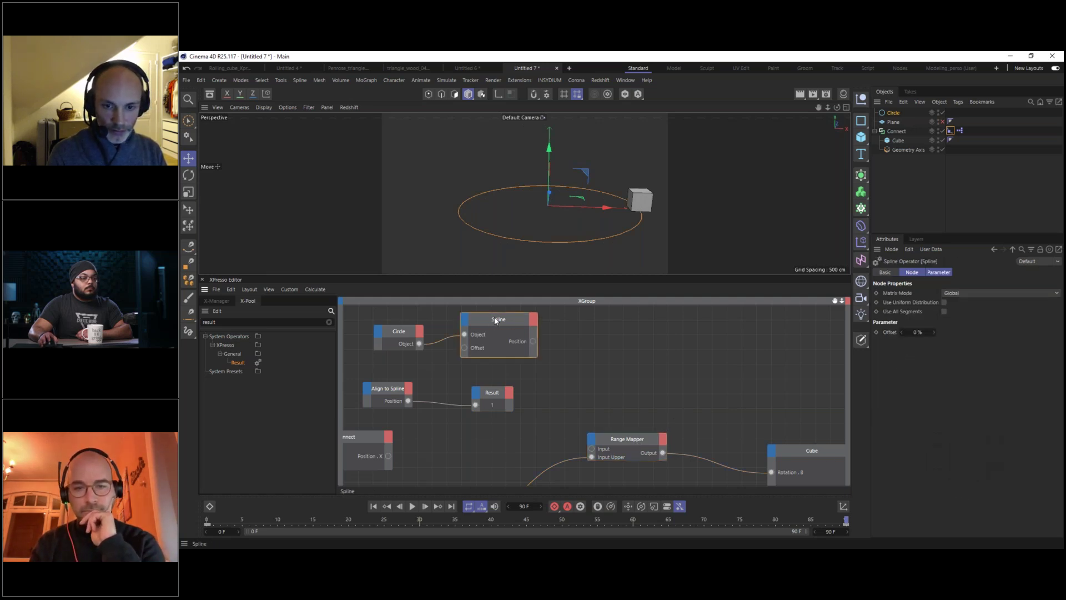
pyautogui.click(534, 320)
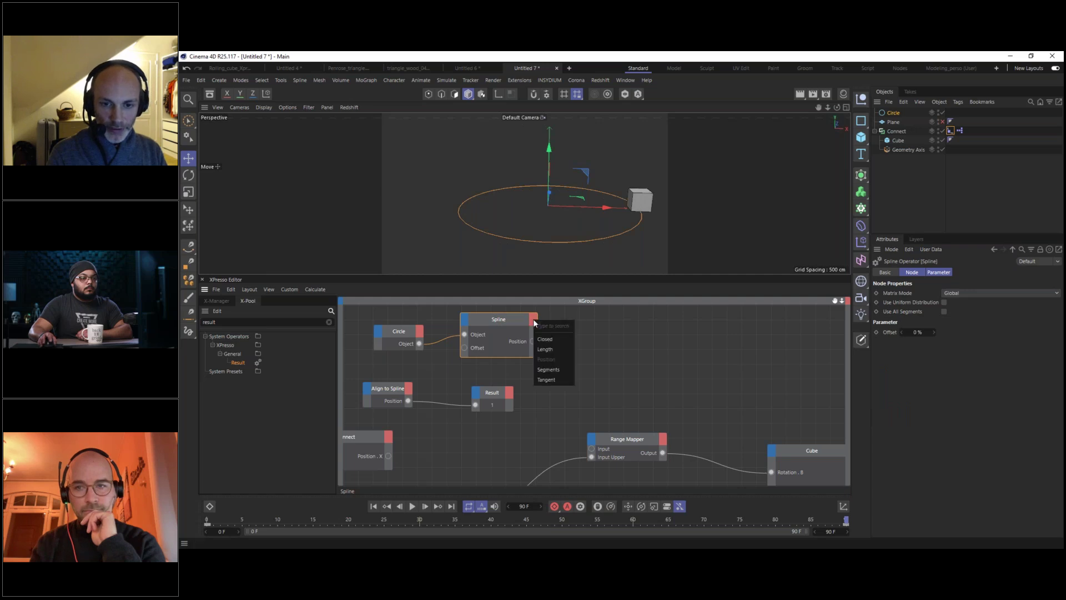
pyautogui.click(549, 350)
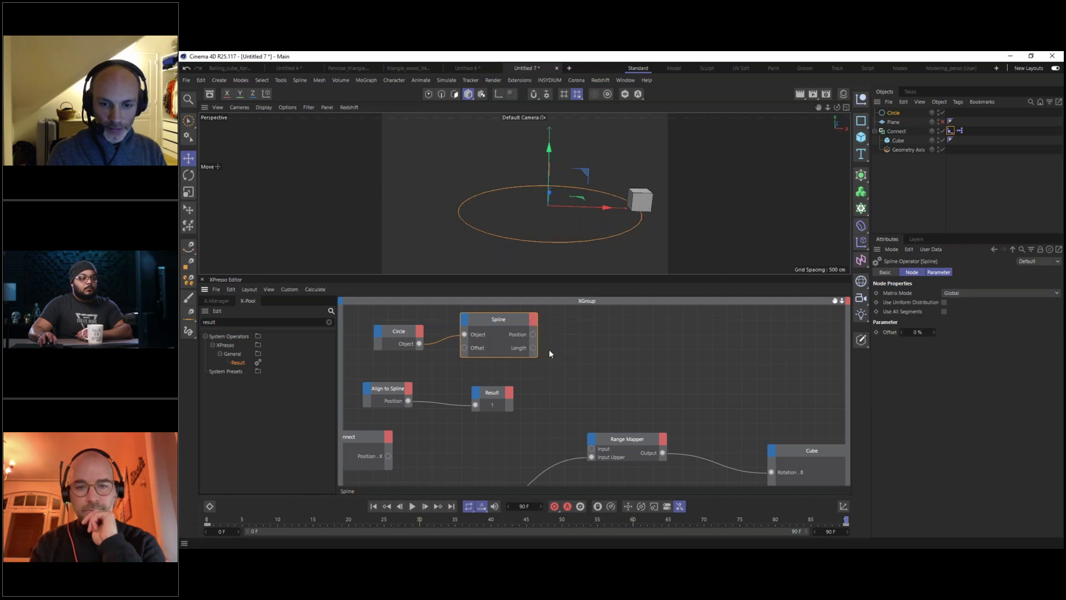
# Delete the Position output port from the Spline node and tidy the Spline, Result and Align to Spline nodes.
pyautogui.rightClick(517, 335)
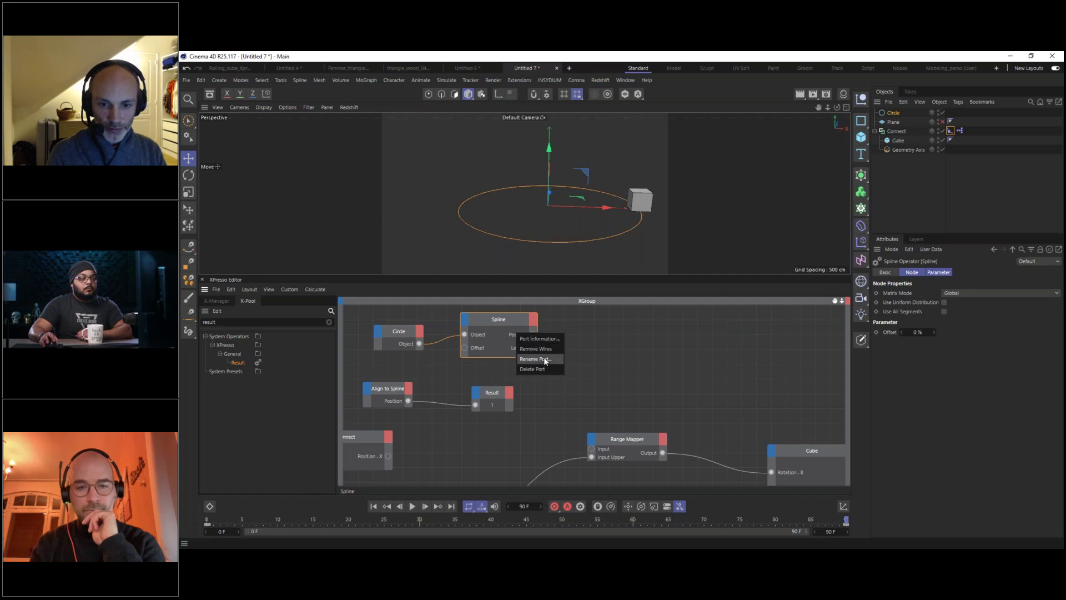
pyautogui.click(536, 370)
pyautogui.moveTo(501, 317); pyautogui.dragTo(512, 325)
pyautogui.moveTo(497, 401); pyautogui.dragTo(470, 441)
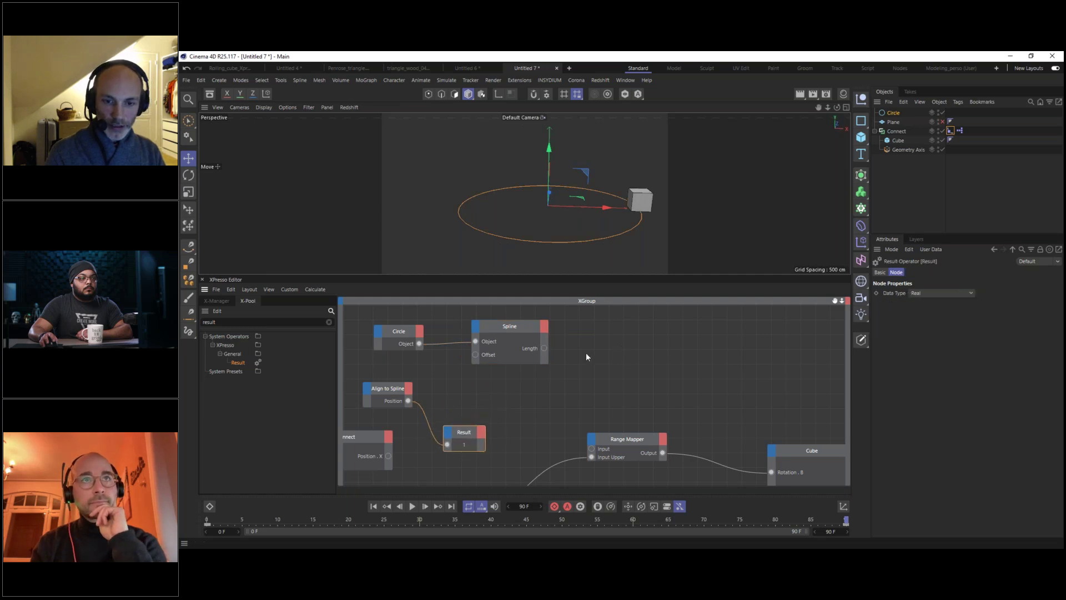
pyautogui.moveTo(386, 389); pyautogui.dragTo(384, 384)
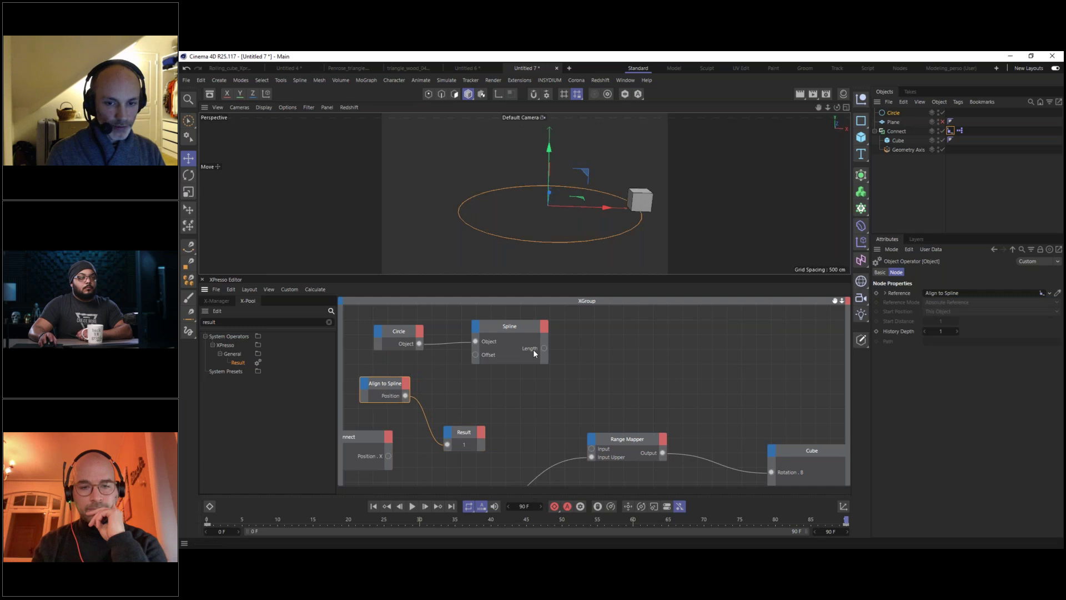
# Duplicate the Result node, feed the copy from the Spline Length output, and set the circle's radius to 349 cm to test it.
pyautogui.moveTo(522, 330); pyautogui.dragTo(517, 331)
pyautogui.moveTo(468, 429); pyautogui.dragTo(615, 334)
pyautogui.moveTo(540, 349); pyautogui.dragTo(596, 344)
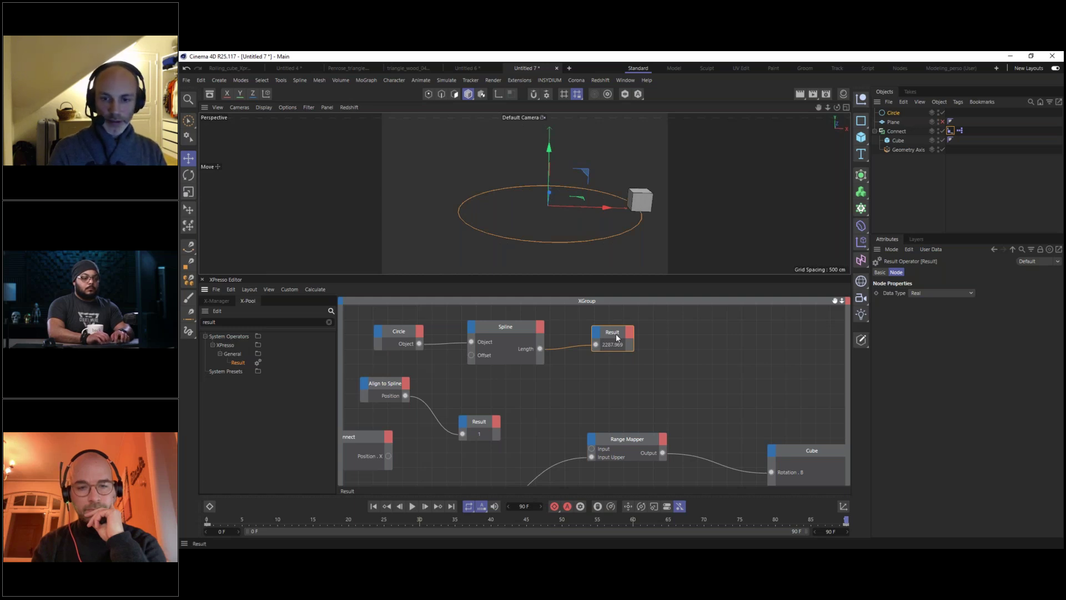
pyautogui.moveTo(615, 332); pyautogui.dragTo(609, 334)
pyautogui.click(894, 113)
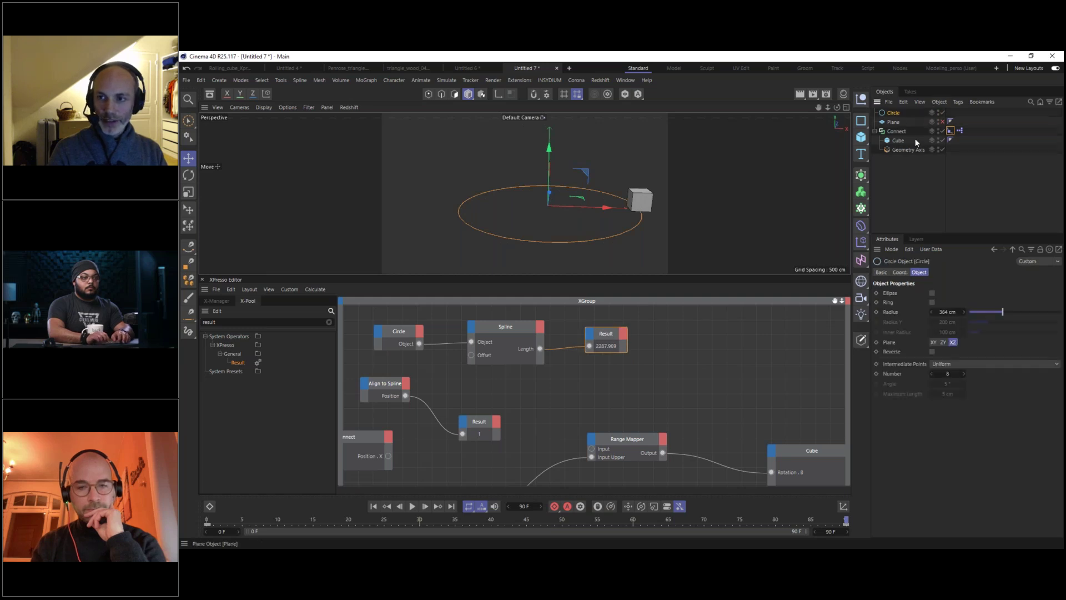
pyautogui.moveTo(999, 312); pyautogui.dragTo(1002, 311)
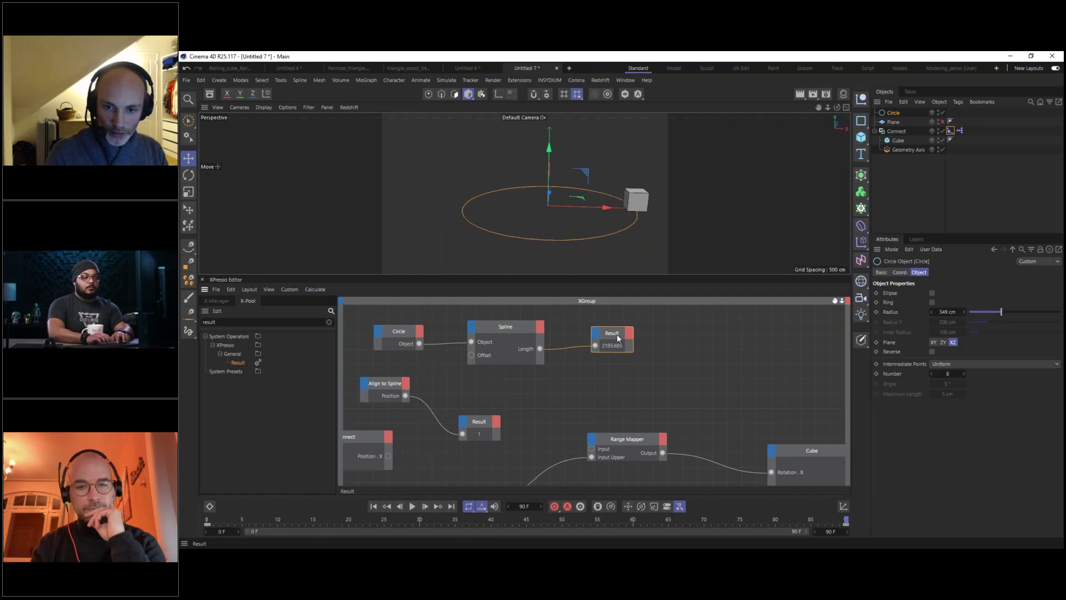
# Add a Math node between the Spline and Result nodes and set its function to Multiply.
pyautogui.moveTo(612, 334); pyautogui.dragTo(649, 331)
pyautogui.doubleClick(210, 322)
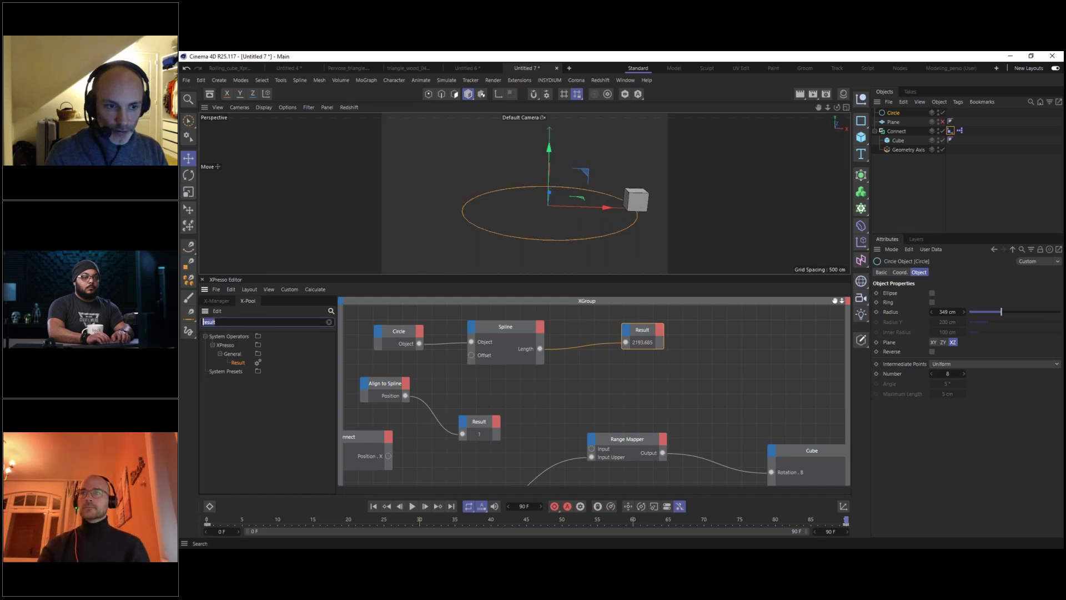
pyautogui.write('math')
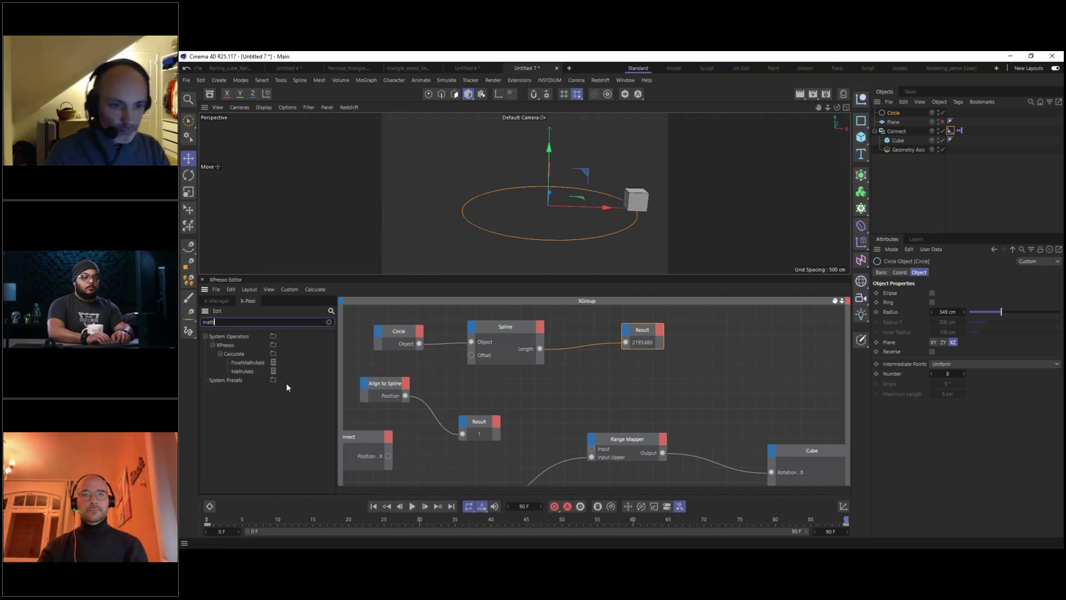
pyautogui.click(246, 371)
pyautogui.moveTo(593, 371); pyautogui.dragTo(592, 371)
pyautogui.moveTo(642, 331); pyautogui.dragTo(701, 324)
pyautogui.click(596, 357)
pyautogui.moveTo(596, 355); pyautogui.dragTo(627, 363)
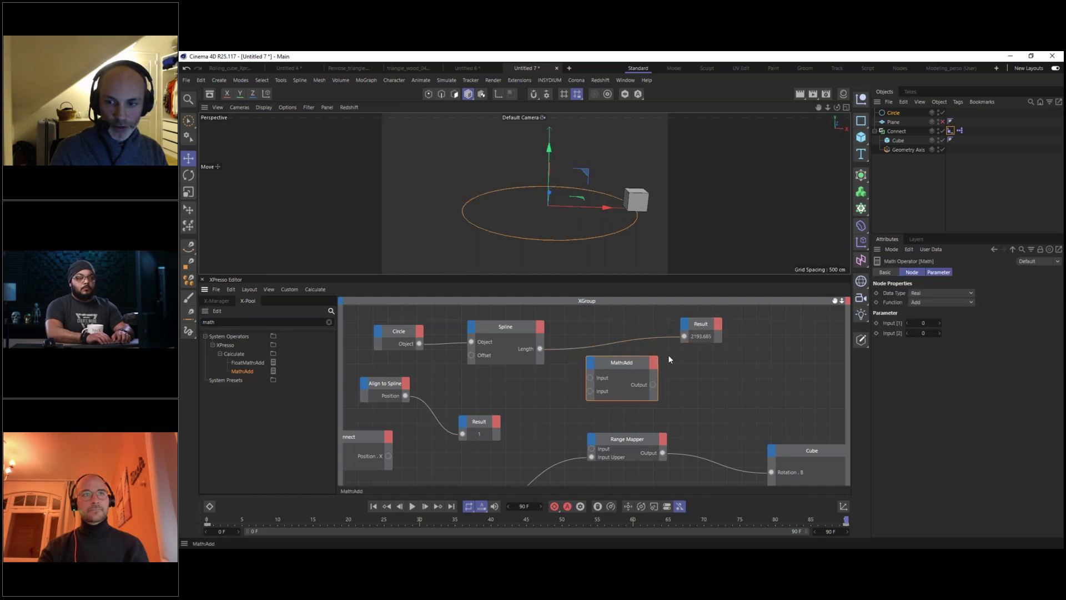
pyautogui.click(913, 302)
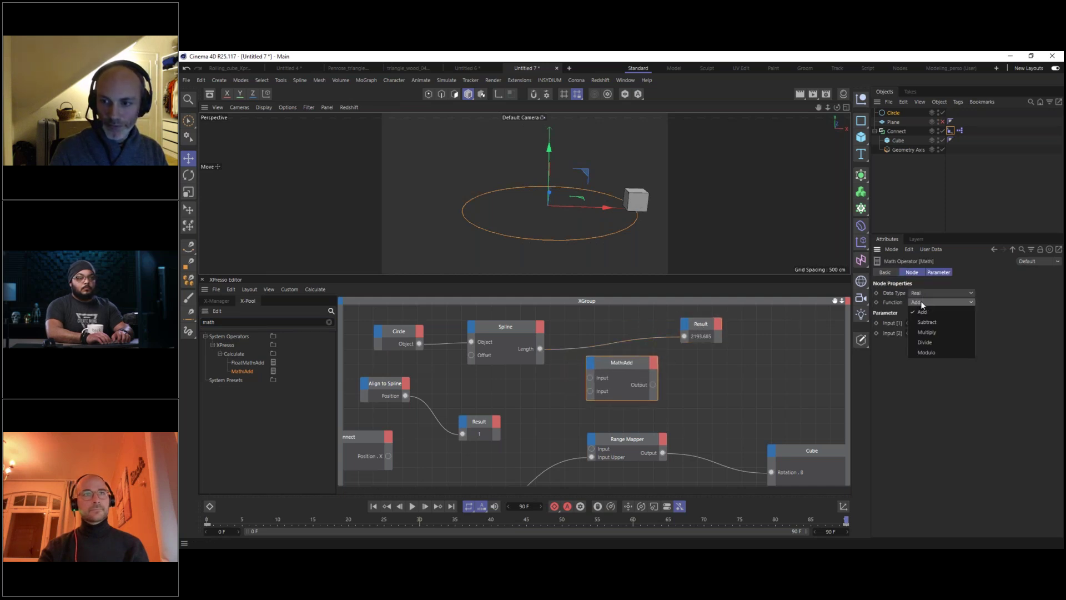
pyautogui.click(936, 335)
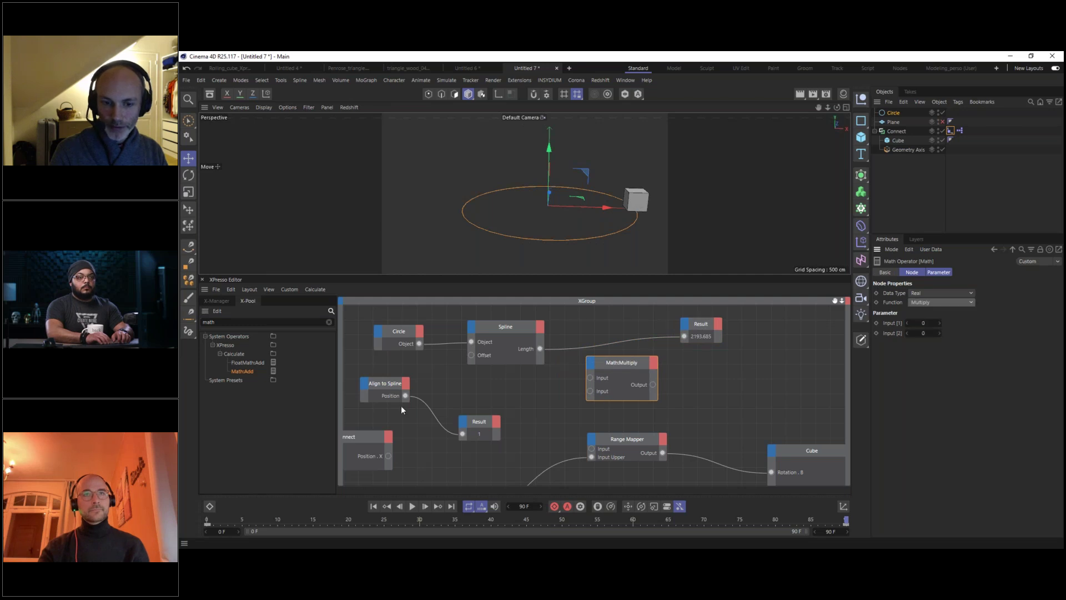
# Multiply the Spline Length by the Align to Spline Position, feed a duplicated Result node from the output, and check it at frame 44.
pyautogui.moveTo(406, 395); pyautogui.dragTo(590, 376)
pyautogui.moveTo(634, 361); pyautogui.dragTo(623, 362)
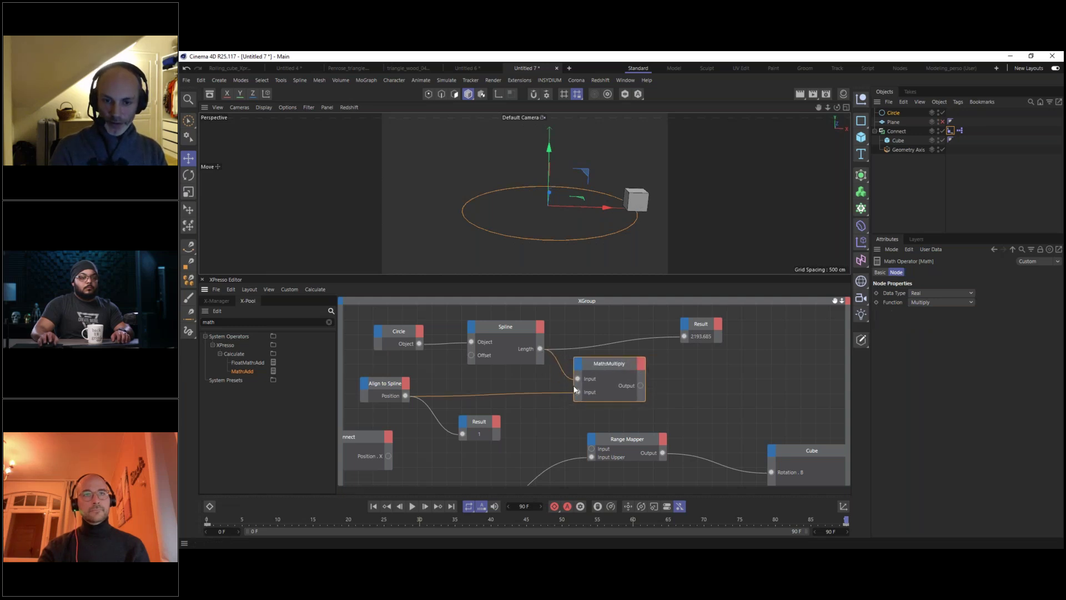
pyautogui.moveTo(477, 422); pyautogui.dragTo(698, 370)
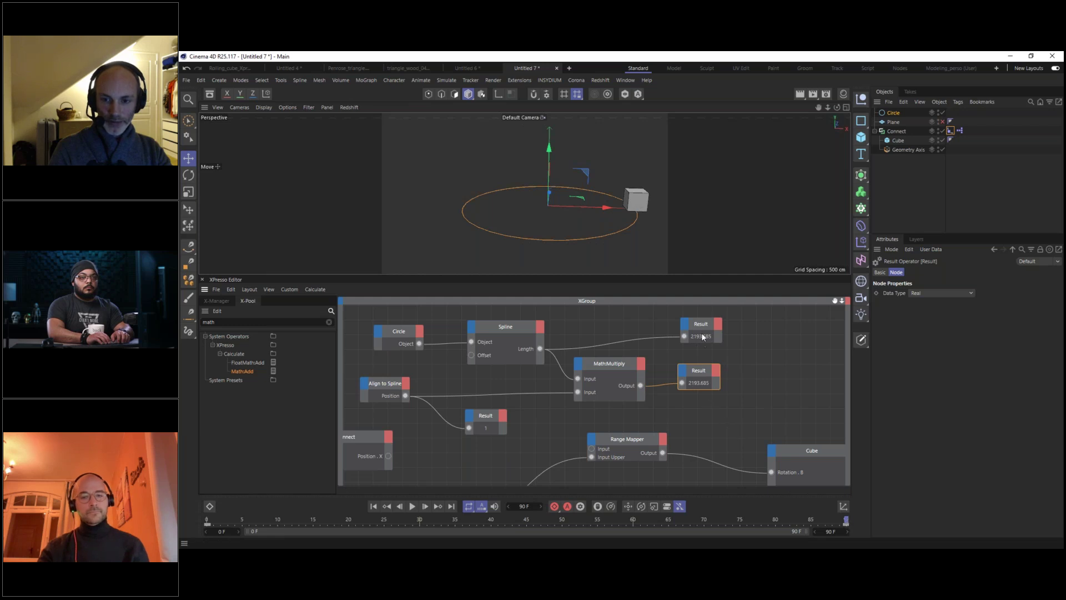
pyautogui.click(518, 521)
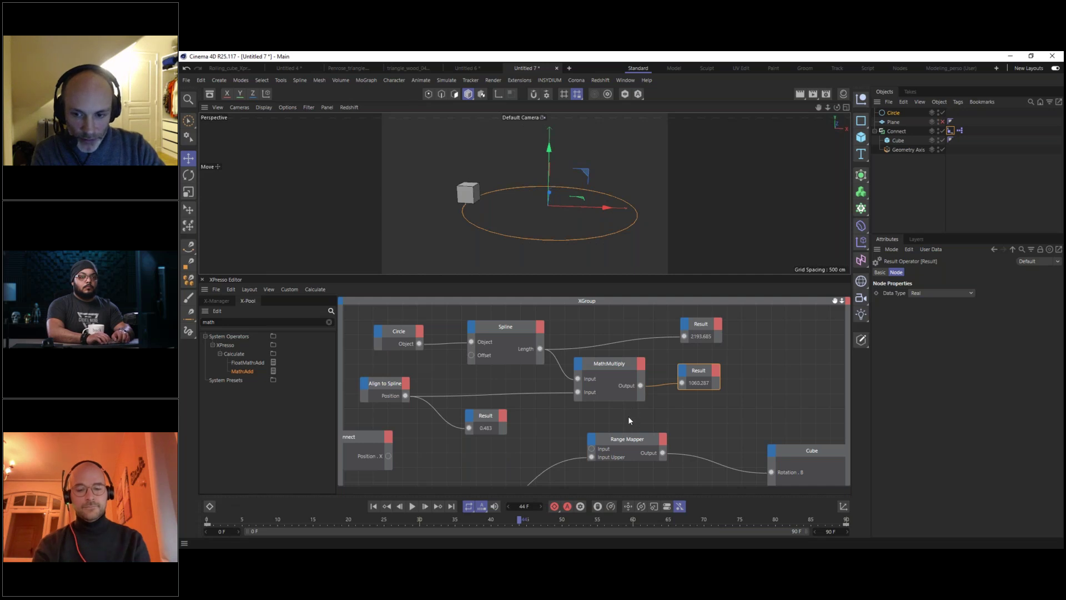
# Rearrange the nodes, connect the Multiply output to the Range Mapper input, and scrub back to frame 1 to test the roll.
pyautogui.keyDown('alt'); pyautogui.moveTo(629, 417); pyautogui.dragTo(592, 397, button='middle'); pyautogui.keyUp('alt')
pyautogui.scroll(-2, 583, 381)
pyautogui.moveTo(434, 331); pyautogui.dragTo(407, 319)
pyautogui.moveTo(428, 374); pyautogui.dragTo(382, 364)
pyautogui.moveTo(616, 360)
pyautogui.mouseDown()
pyautogui.moveTo(599, 360)
pyautogui.moveTo(613, 357)
pyautogui.mouseUp()
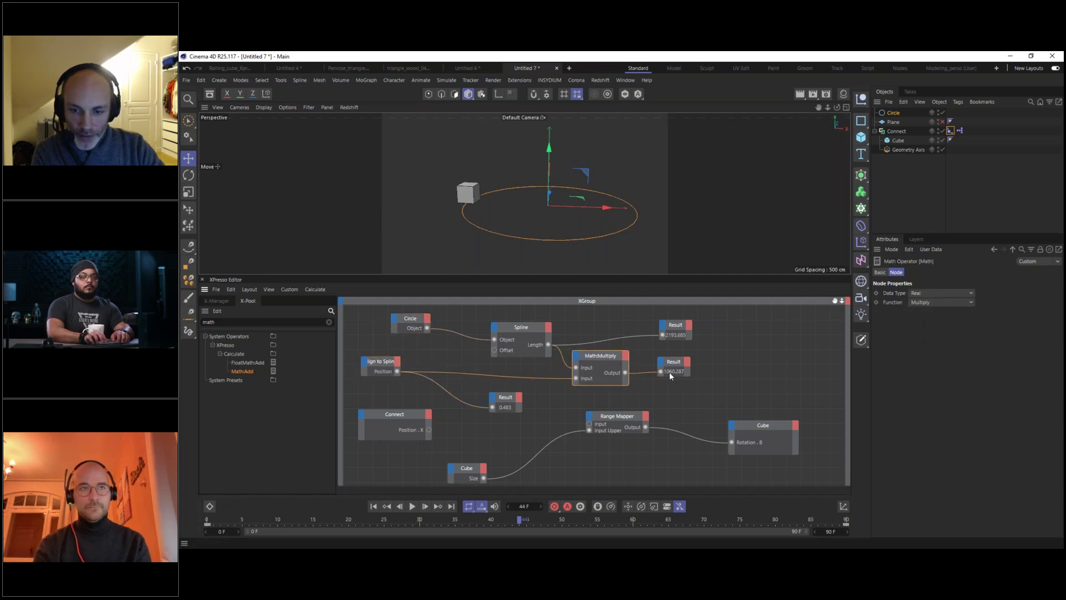
pyautogui.moveTo(630, 400); pyautogui.dragTo(591, 424)
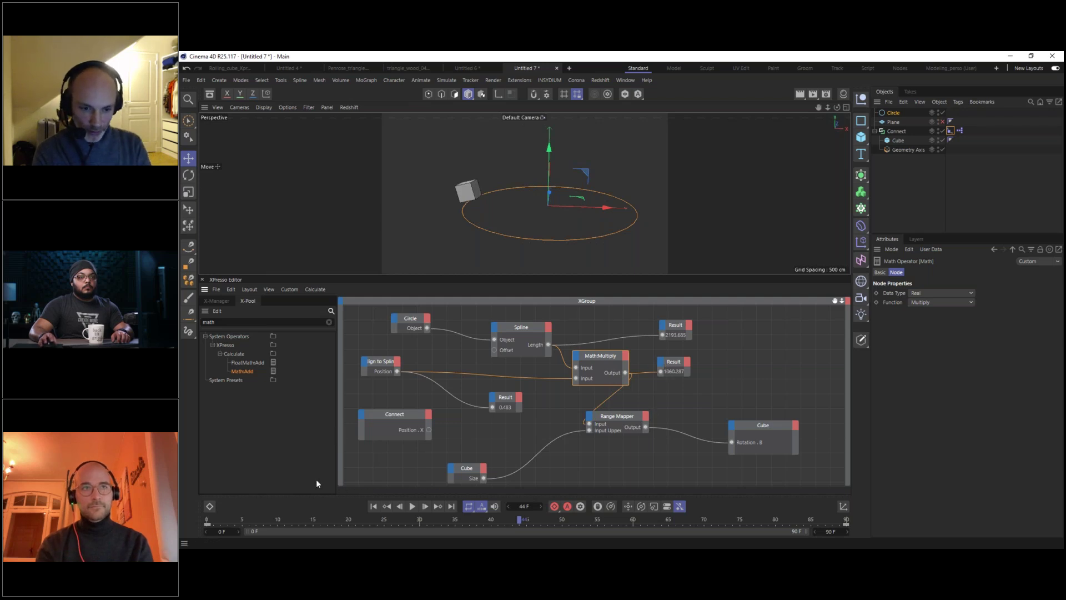
pyautogui.moveTo(229, 518)
pyautogui.mouseDown()
pyautogui.moveTo(662, 506)
pyautogui.moveTo(214, 520)
pyautogui.mouseUp()
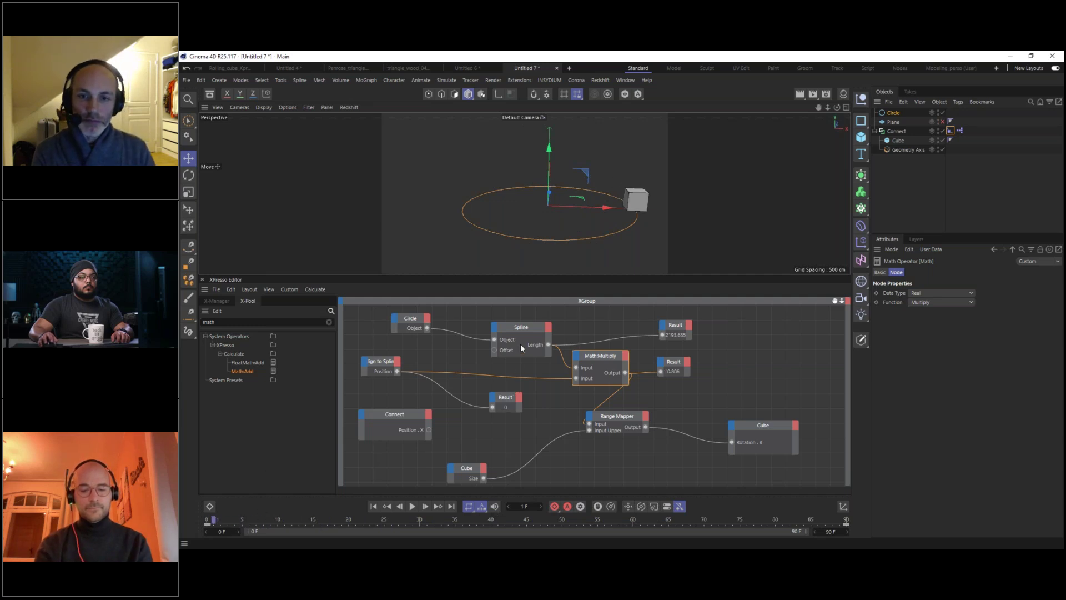
# Check the Align to Spline tag's axis and disconnect the Range Mapper output from the Cube node's Rotation . B input.
pyautogui.click(951, 131)
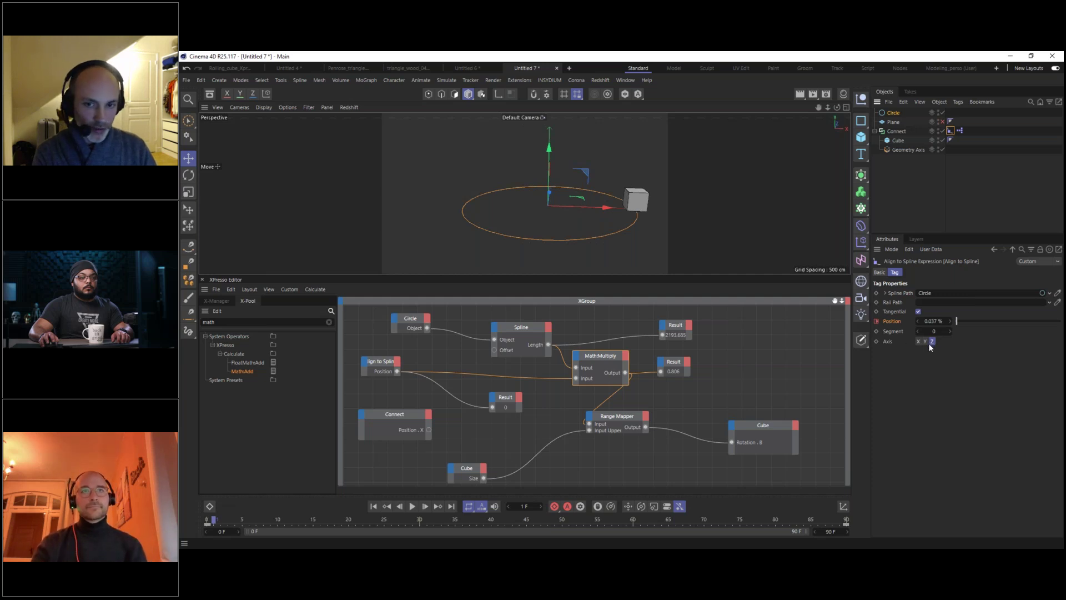
pyautogui.moveTo(765, 422); pyautogui.dragTo(770, 412)
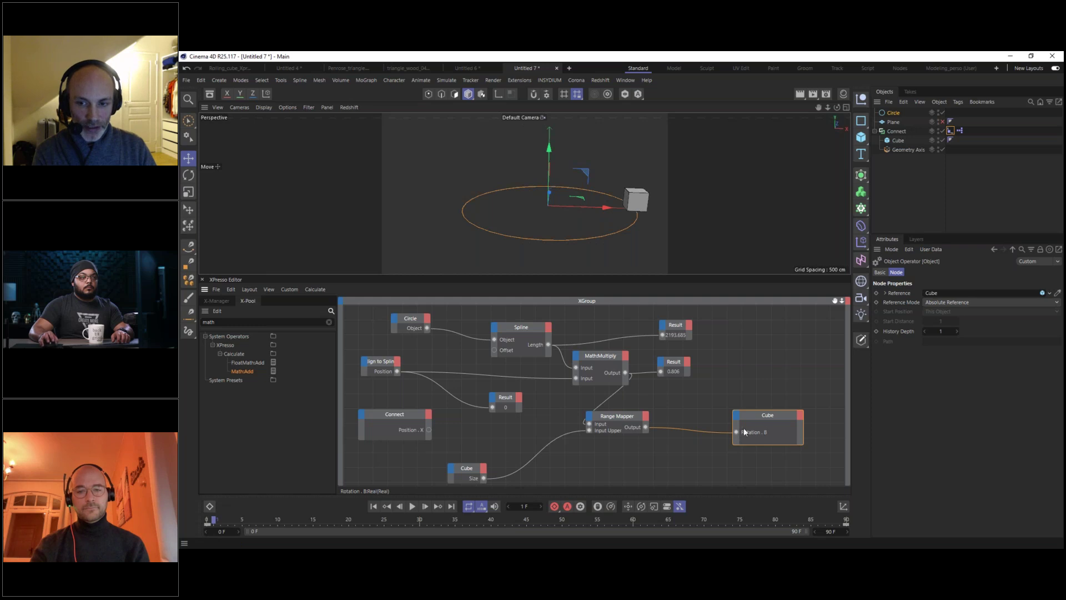
pyautogui.moveTo(726, 433); pyautogui.dragTo(715, 441)
pyautogui.moveTo(764, 417); pyautogui.dragTo(748, 411)
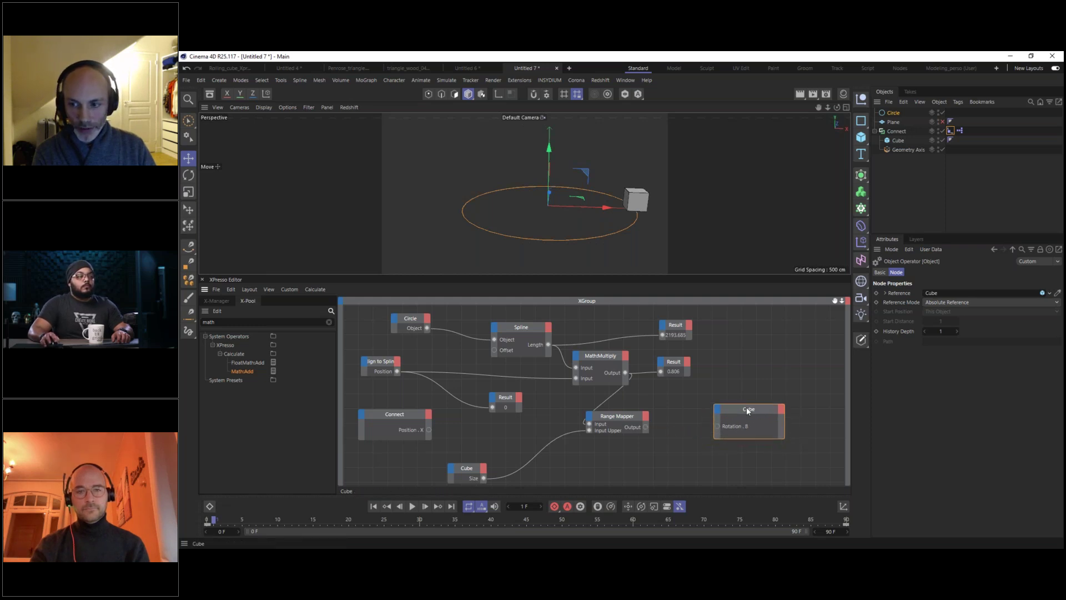
# Test the cube's pitch, add it as a Rotation . P input driven by the Range Mapper output, and scrub to frame 30.
pyautogui.click(898, 141)
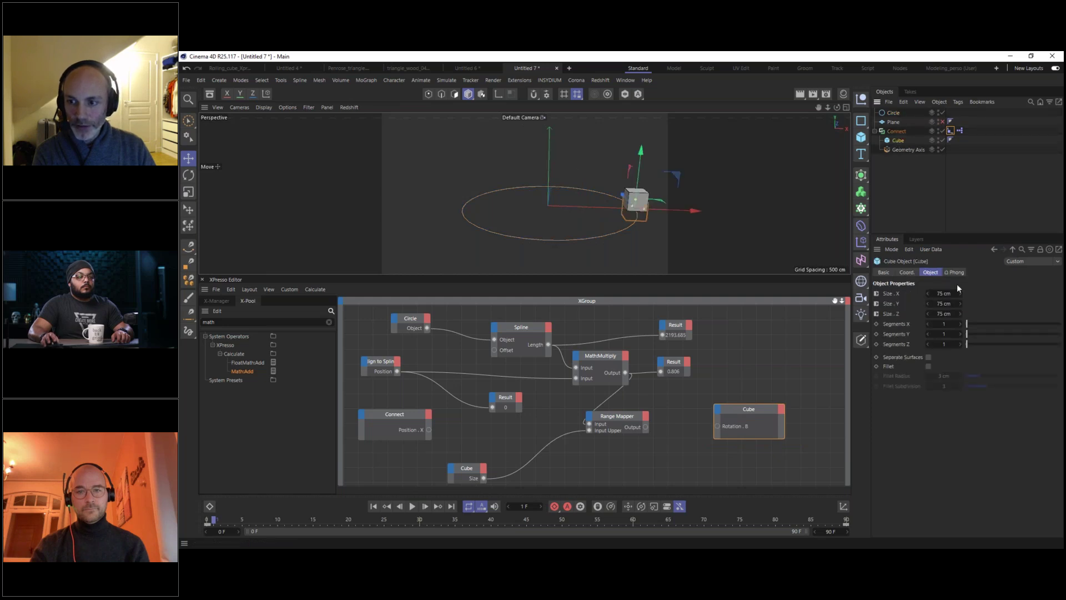
pyautogui.click(907, 272)
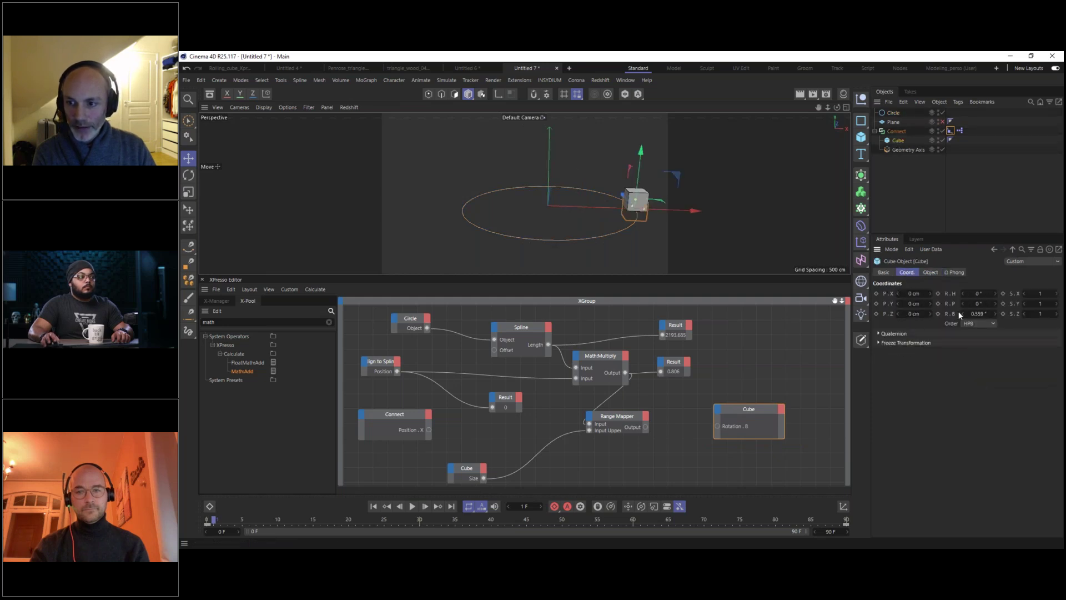
pyautogui.moveTo(978, 294)
pyautogui.mouseDown()
pyautogui.moveTo(994, 294)
pyautogui.moveTo(988, 304)
pyautogui.mouseUp()
pyautogui.rightClick(994, 293)
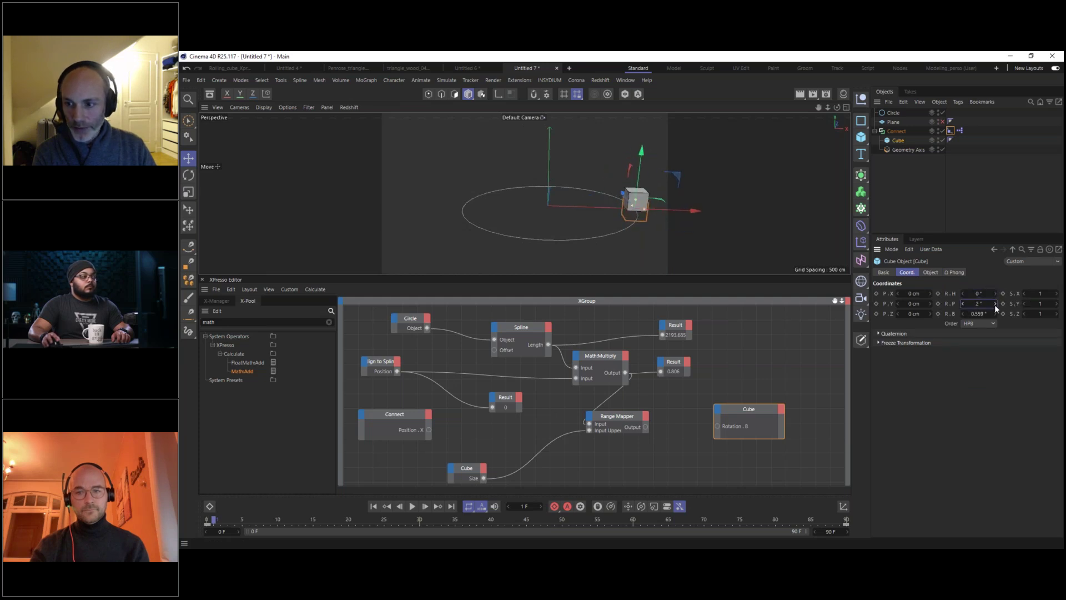
pyautogui.moveTo(953, 302); pyautogui.dragTo(720, 422)
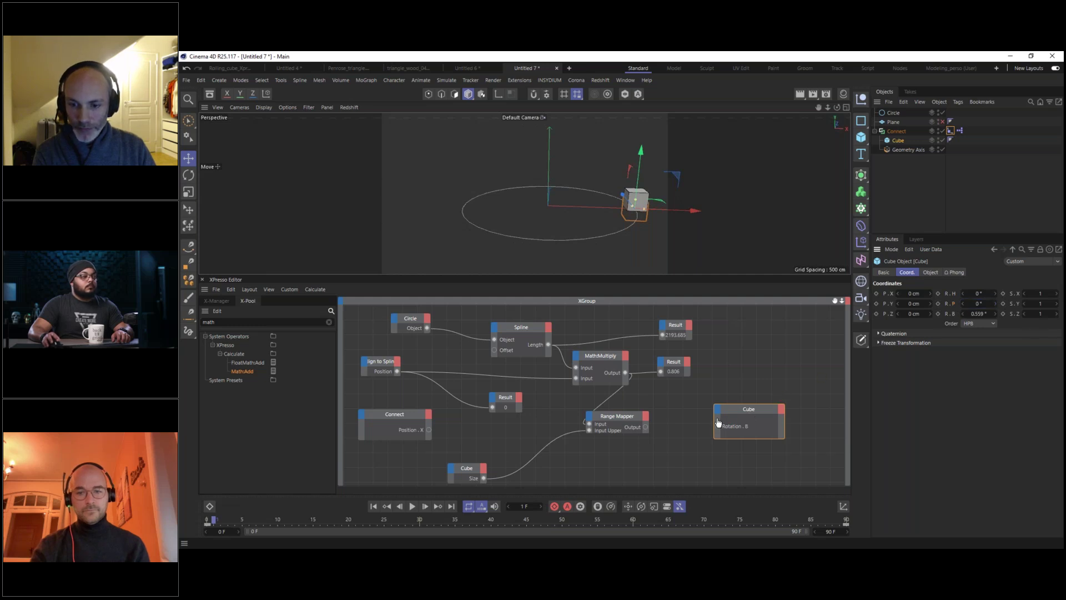
pyautogui.moveTo(691, 435); pyautogui.dragTo(646, 427)
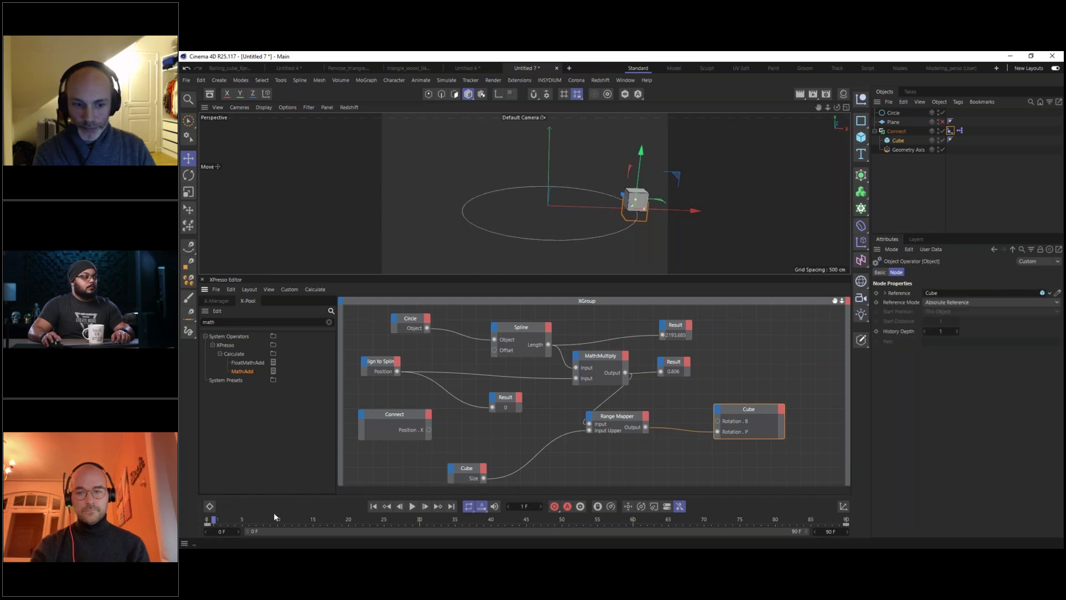
pyautogui.moveTo(212, 520); pyautogui.dragTo(419, 505)
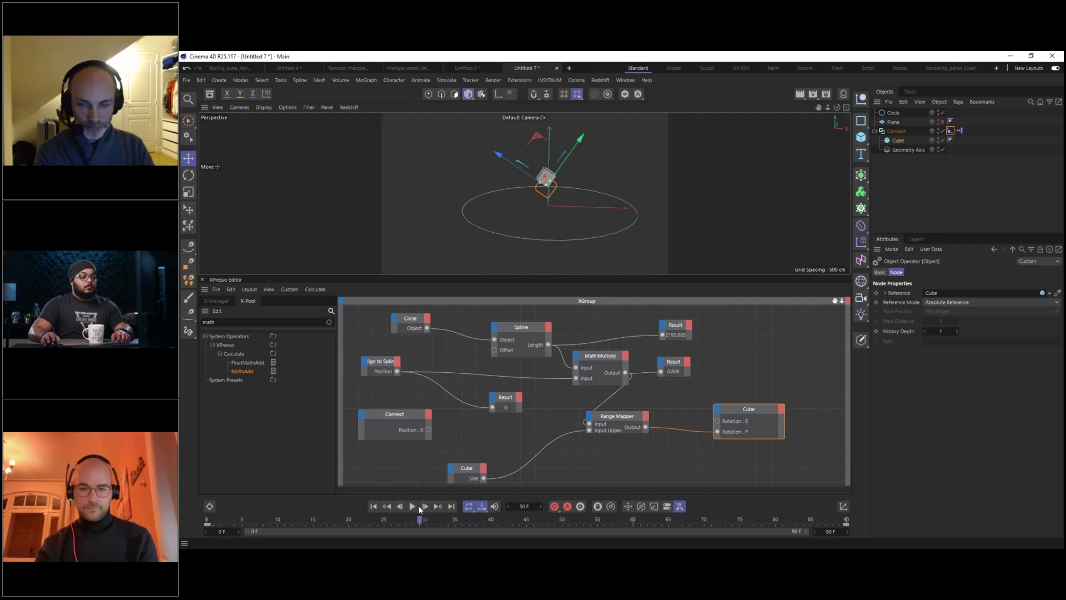
# Enable Reverse on the Range Mapper node and scrub the timeline back to frame 0 to check the rolling direction.
pyautogui.click(616, 417)
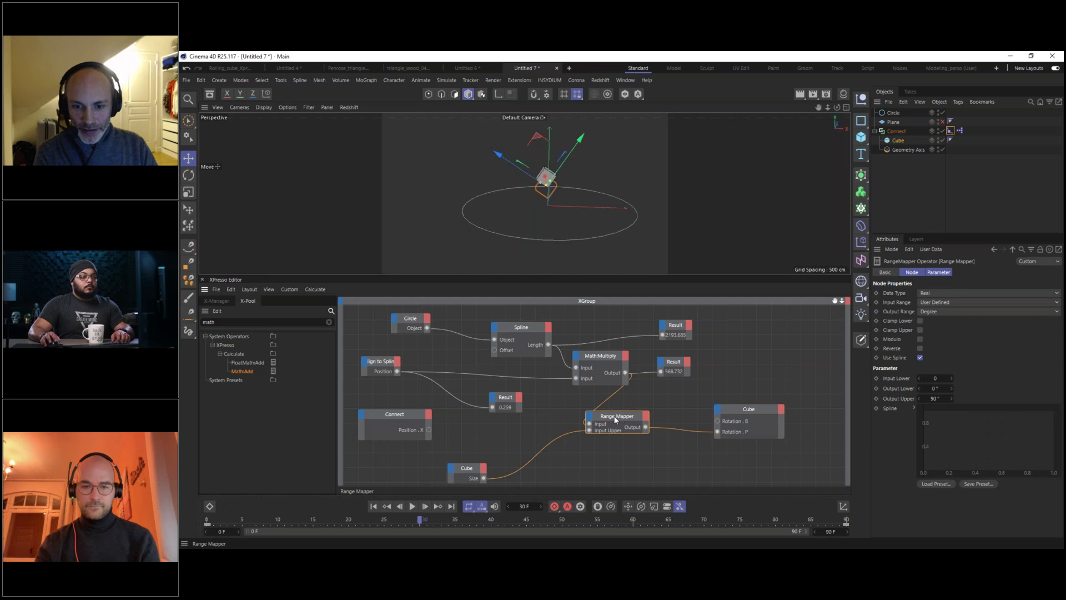
pyautogui.click(920, 349)
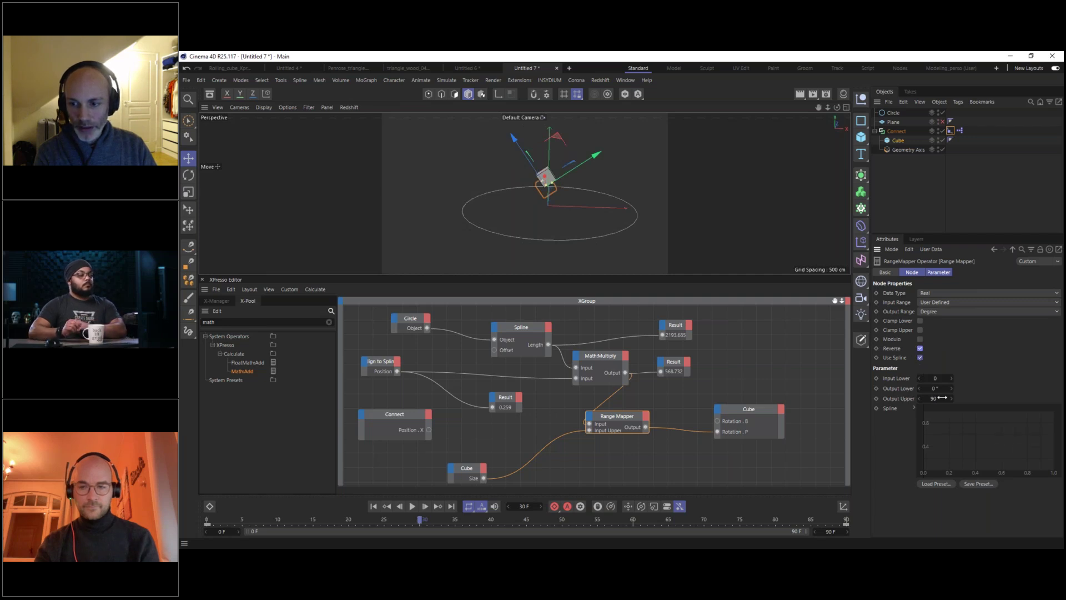
pyautogui.moveTo(242, 519); pyautogui.dragTo(208, 516)
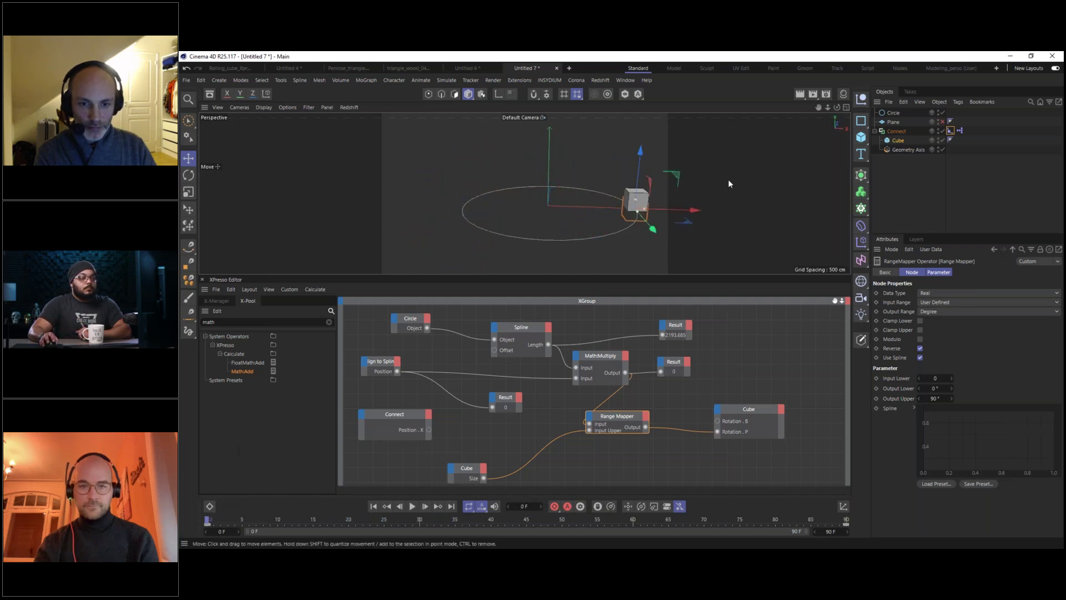
# Deselect everything, play the animation to review the cube rolling around the circle, and return to the first frame.
pyautogui.click(708, 235)
pyautogui.press('F8')
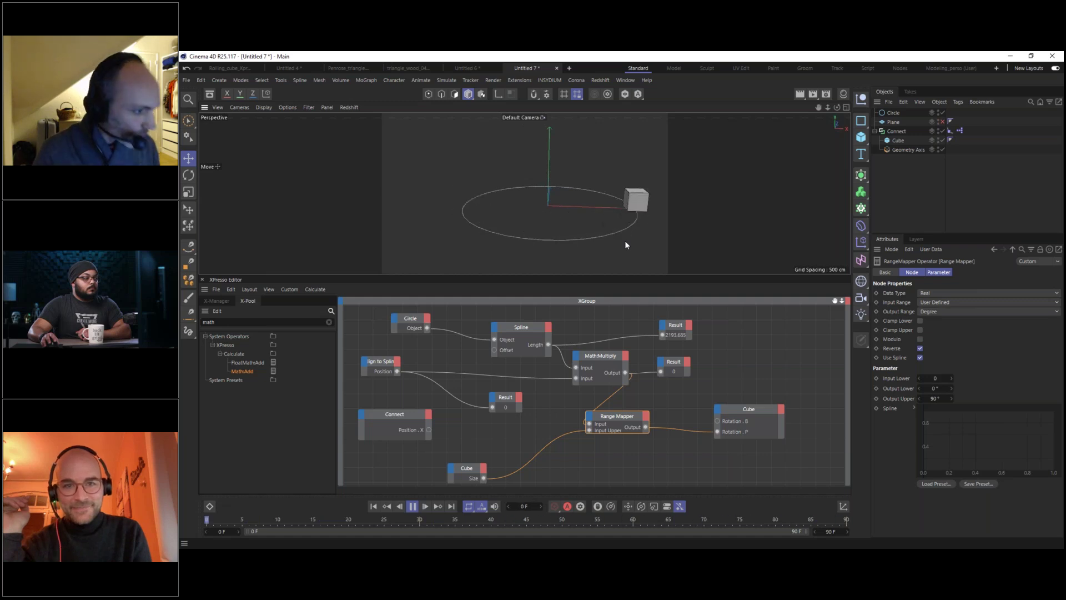
pyautogui.click(412, 507)
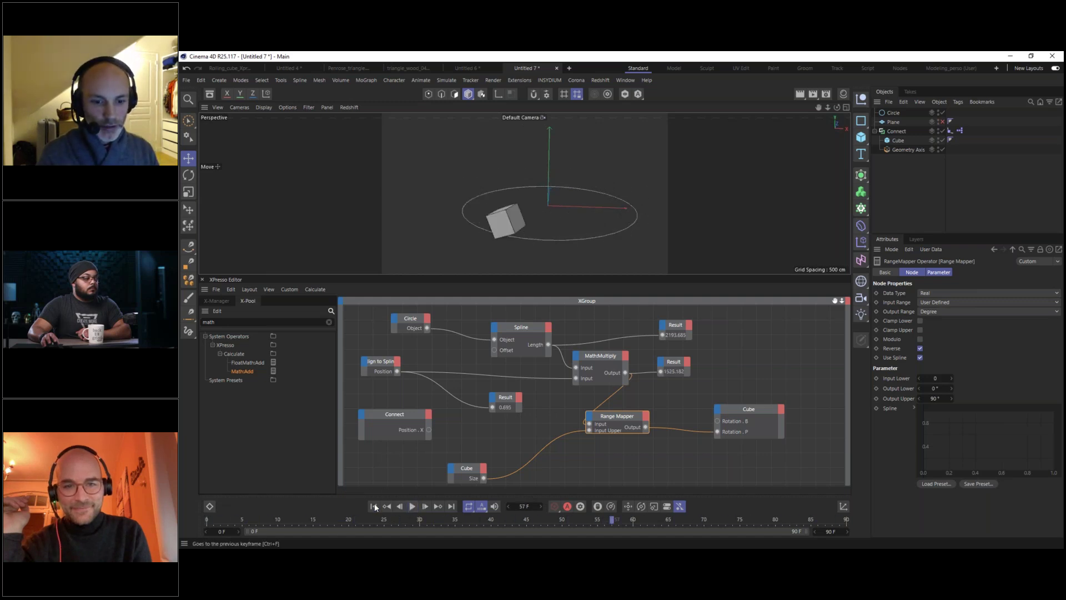
pyautogui.click(374, 506)
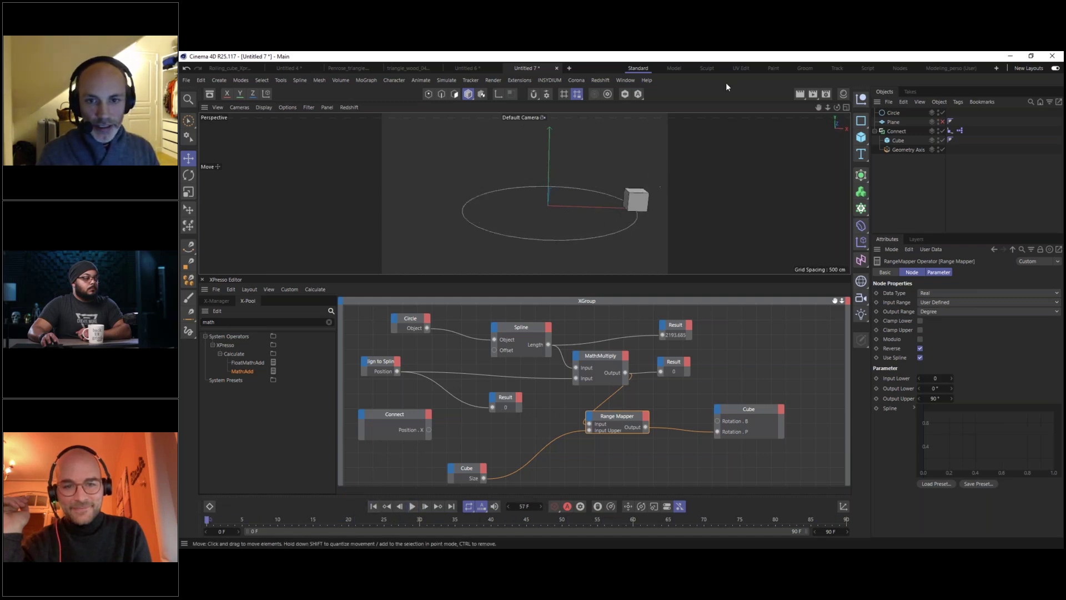
# Convert the circle into an editable spline and turn off Close Spline.
pyautogui.click(894, 113)
pyautogui.click(919, 272)
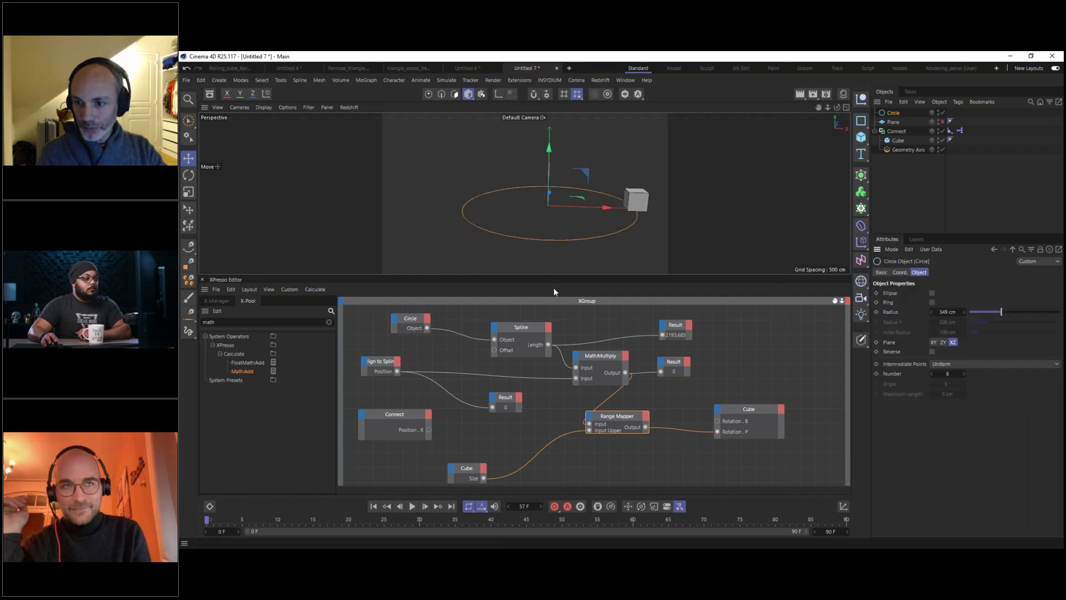
pyautogui.press('c')
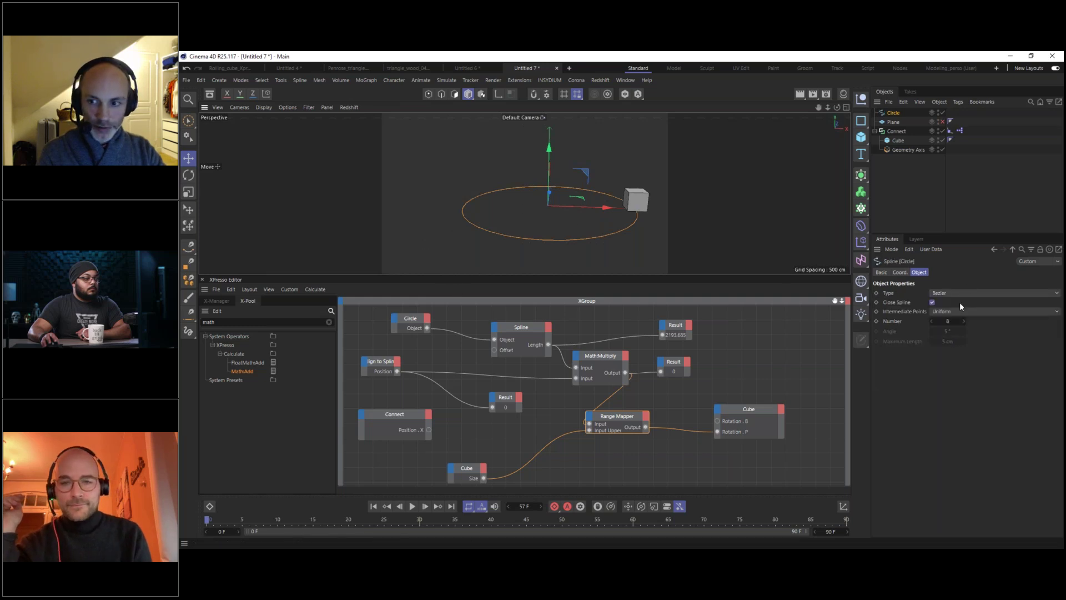
pyautogui.click(932, 302)
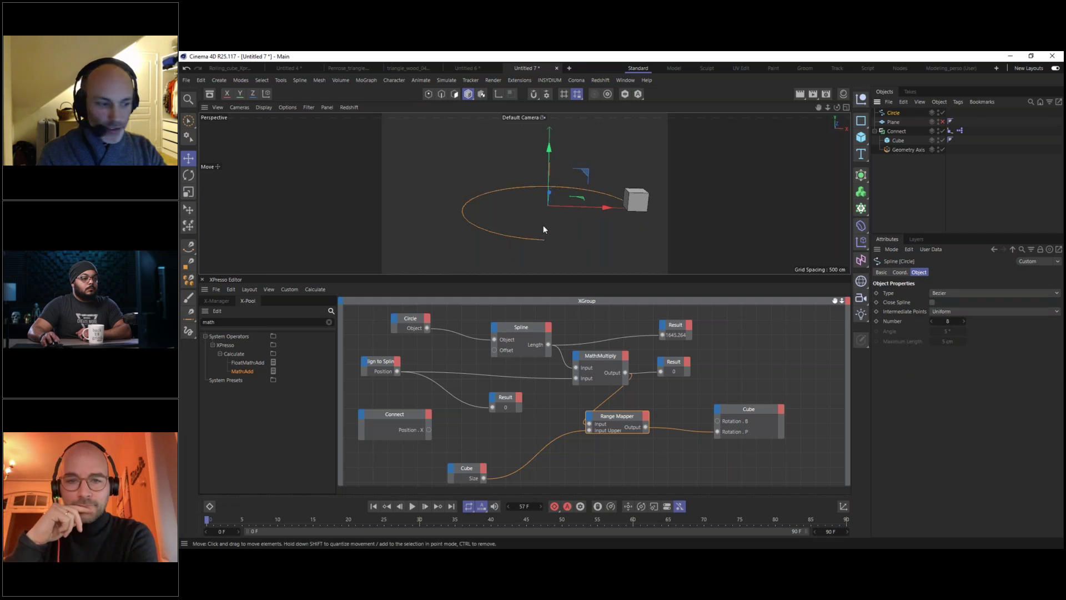
# Raise the open circle spline's front end point vertically and play the animation to check the cube rolling along the deformed path.
pyautogui.press('Return')
pyautogui.click(545, 240)
pyautogui.moveTo(545, 189); pyautogui.dragTo(560, 99)
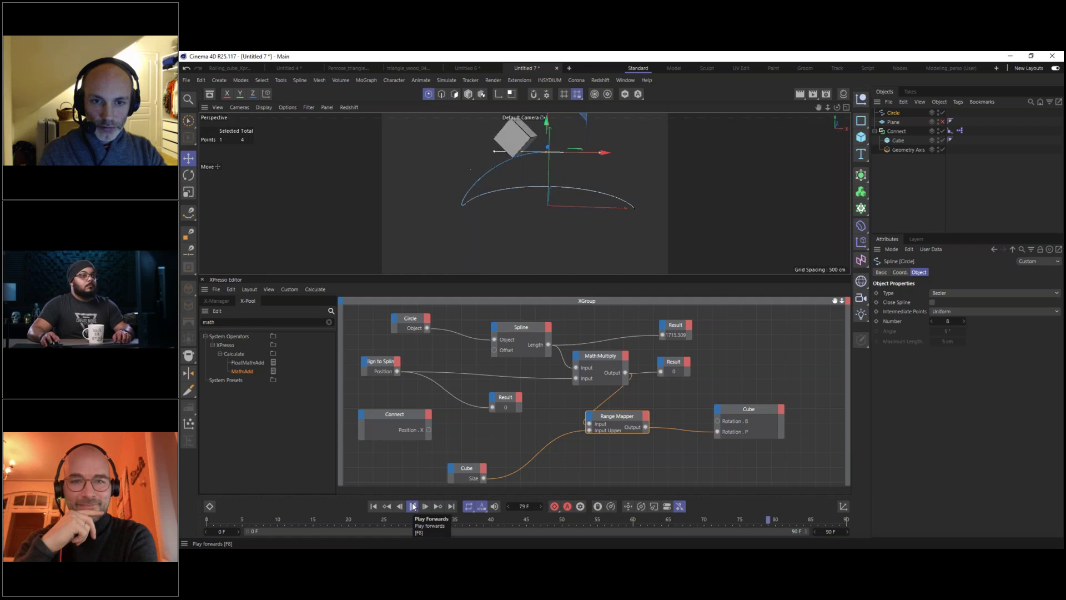
pyautogui.click(412, 505)
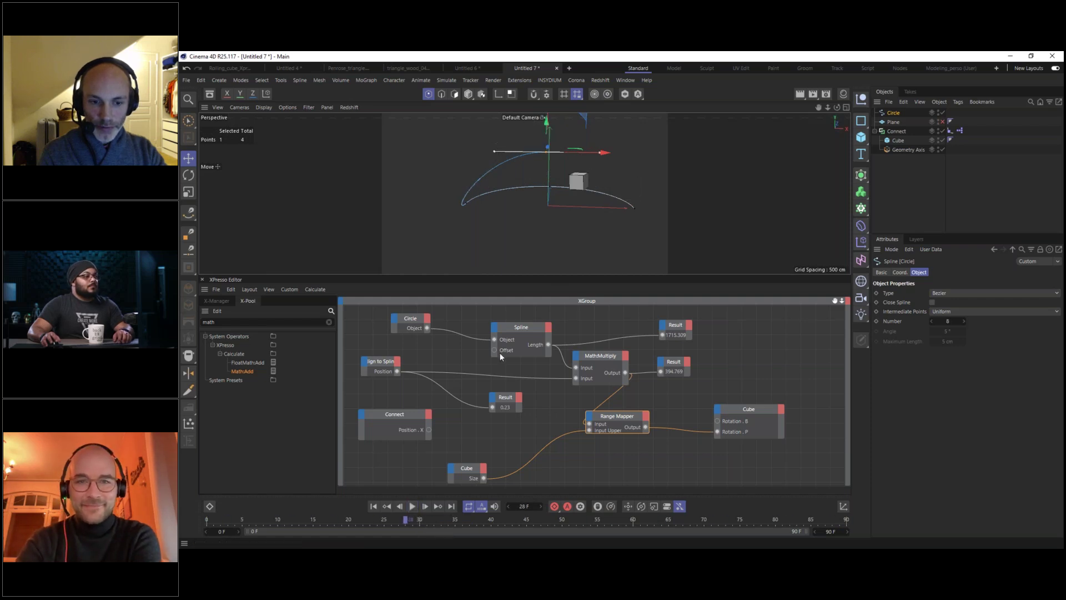
# Set the cube's X, Y and Z sizes to 50 cm each and play the animation to test the rolling.
pyautogui.click(898, 140)
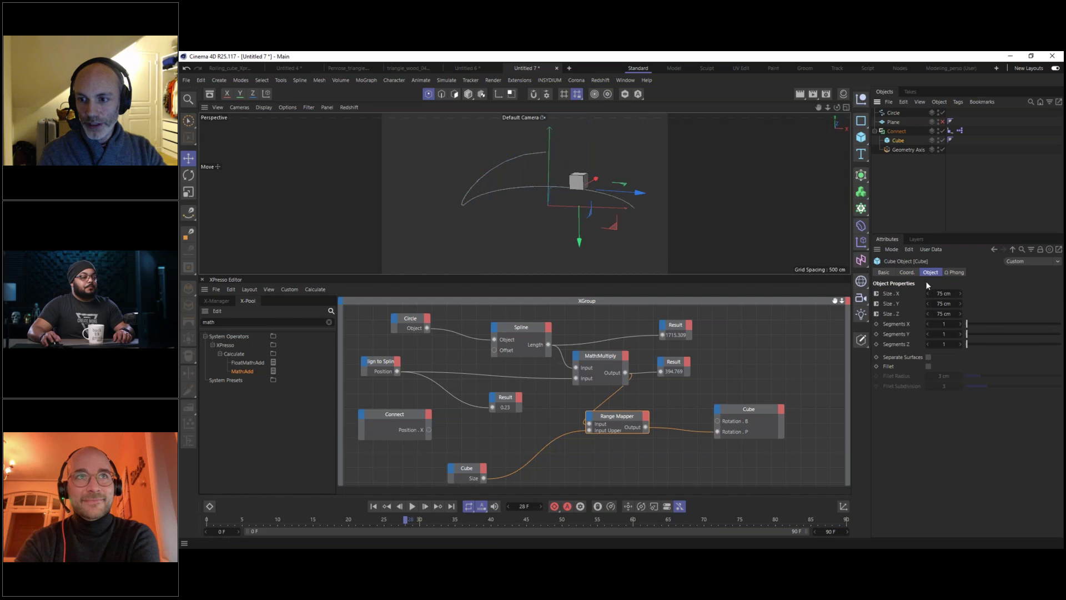
pyautogui.doubleClick(944, 293)
pyautogui.write('50')
pyautogui.press('Tab')
pyautogui.write('50')
pyautogui.press('Tab')
pyautogui.write('50')
pyautogui.press('Return')
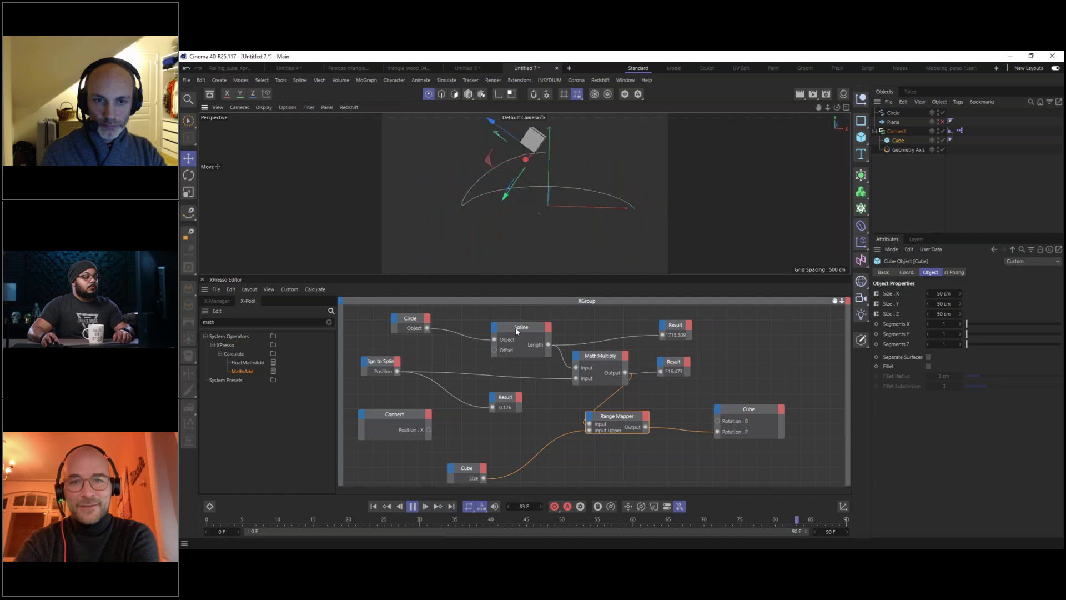
pyautogui.click(412, 507)
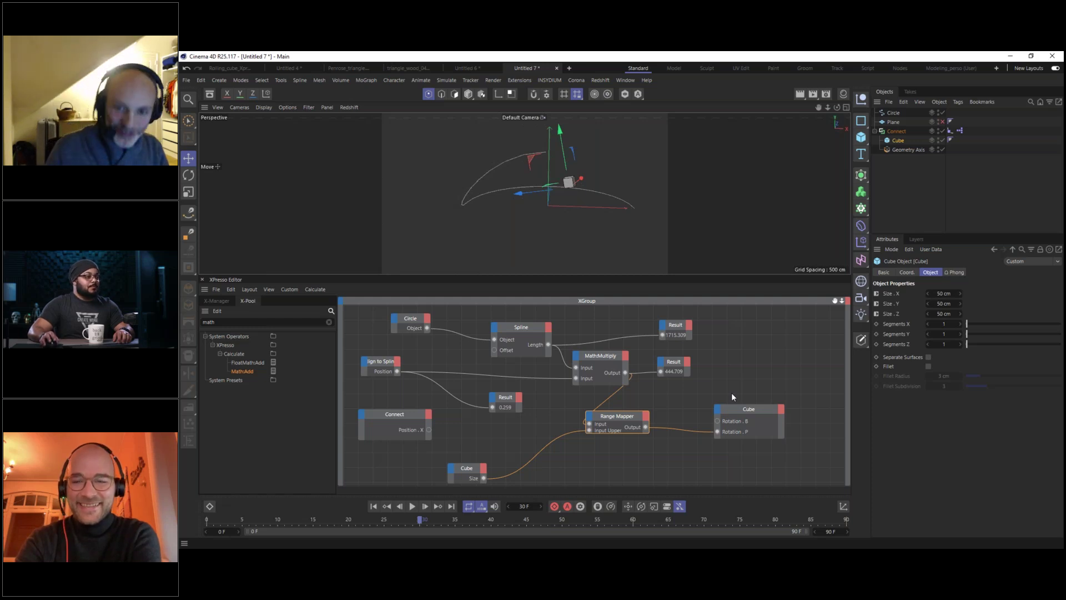
# Rearrange the XPresso graph by spacing out the Result nodes, the Range Mapper and the Cube rotation node.
pyautogui.moveTo(501, 402)
pyautogui.mouseDown()
pyautogui.moveTo(525, 402)
pyautogui.moveTo(509, 400)
pyautogui.mouseUp()
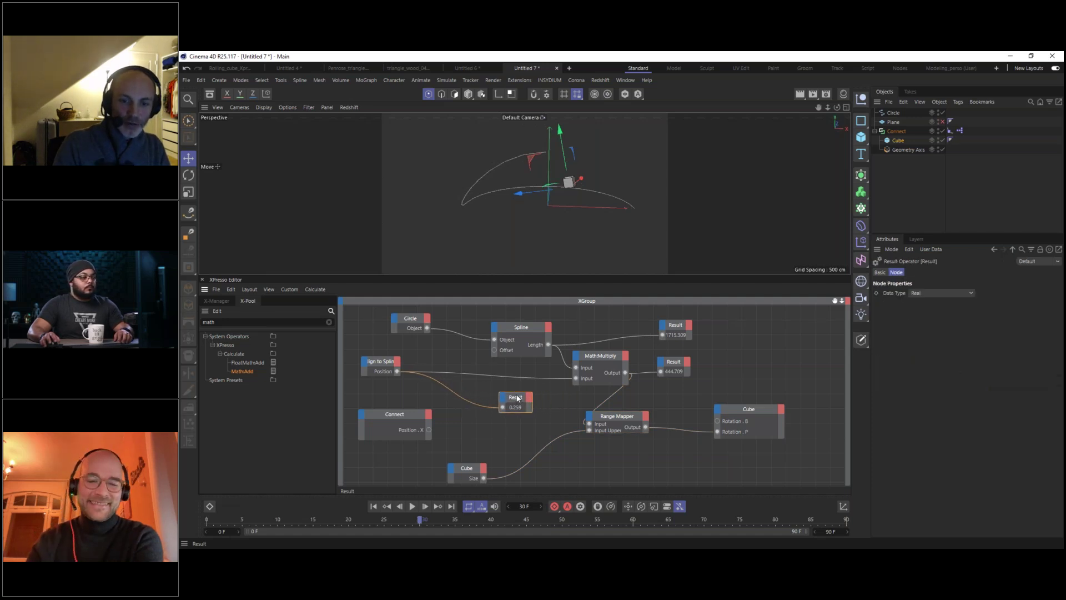
pyautogui.moveTo(677, 363); pyautogui.dragTo(705, 366)
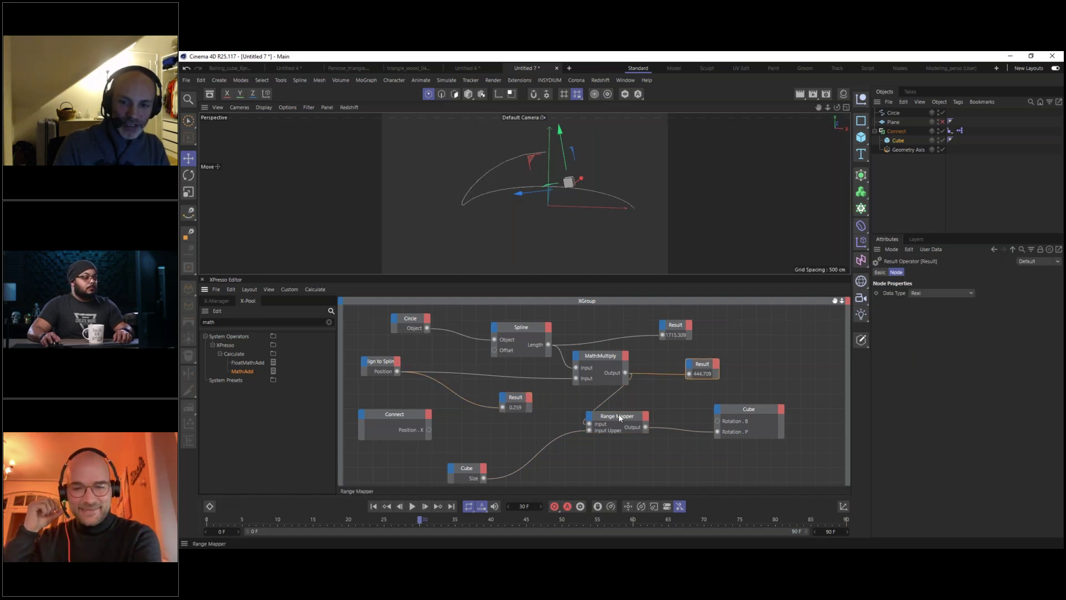
pyautogui.moveTo(618, 415); pyautogui.dragTo(650, 424)
pyautogui.moveTo(753, 410); pyautogui.dragTo(778, 415)
pyautogui.moveTo(627, 438); pyautogui.dragTo(653, 433)
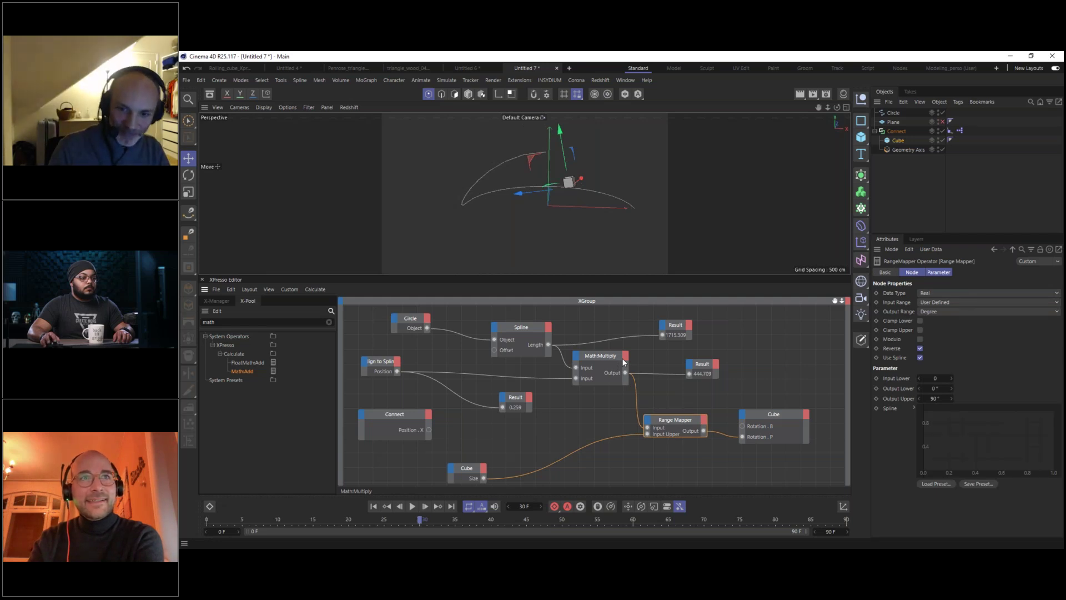
pyautogui.moveTo(676, 325); pyautogui.dragTo(662, 320)
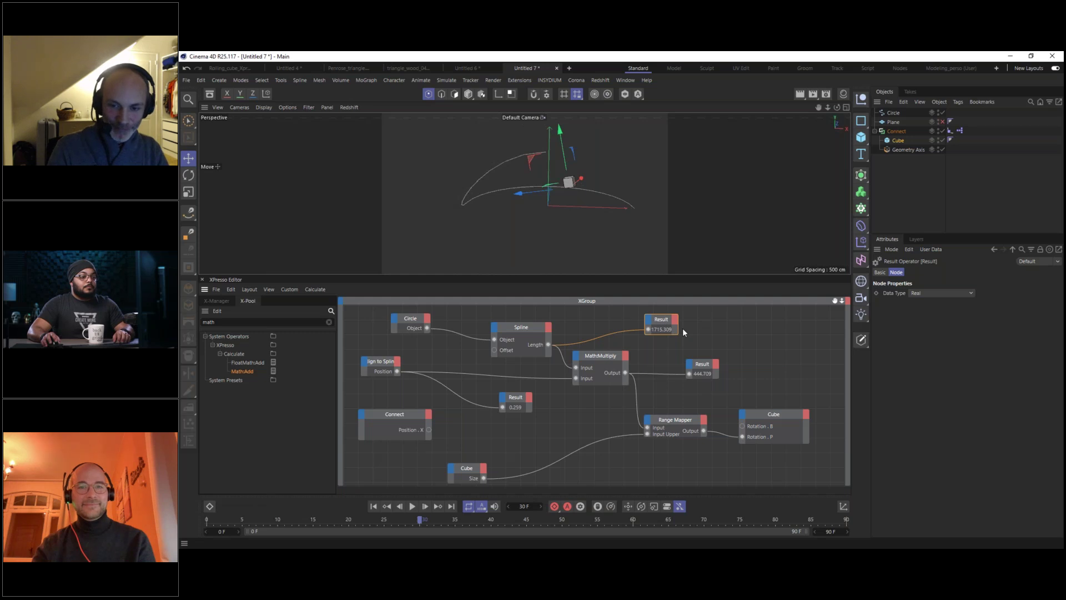
pyautogui.moveTo(514, 398)
pyautogui.mouseDown()
pyautogui.moveTo(538, 401)
pyautogui.moveTo(544, 389)
pyautogui.moveTo(523, 396)
pyautogui.mouseUp()
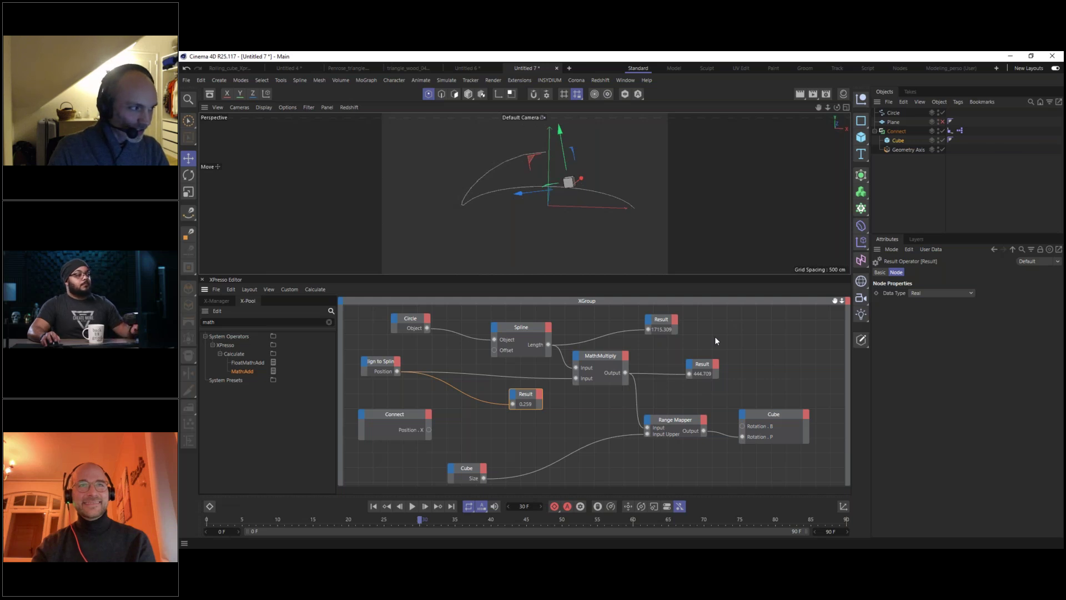
# Delete the spline position and spline length Result nodes and the unused Connect node, and move the Cube Size node up beside the Range Mapper.
pyautogui.moveTo(516, 394); pyautogui.dragTo(529, 404)
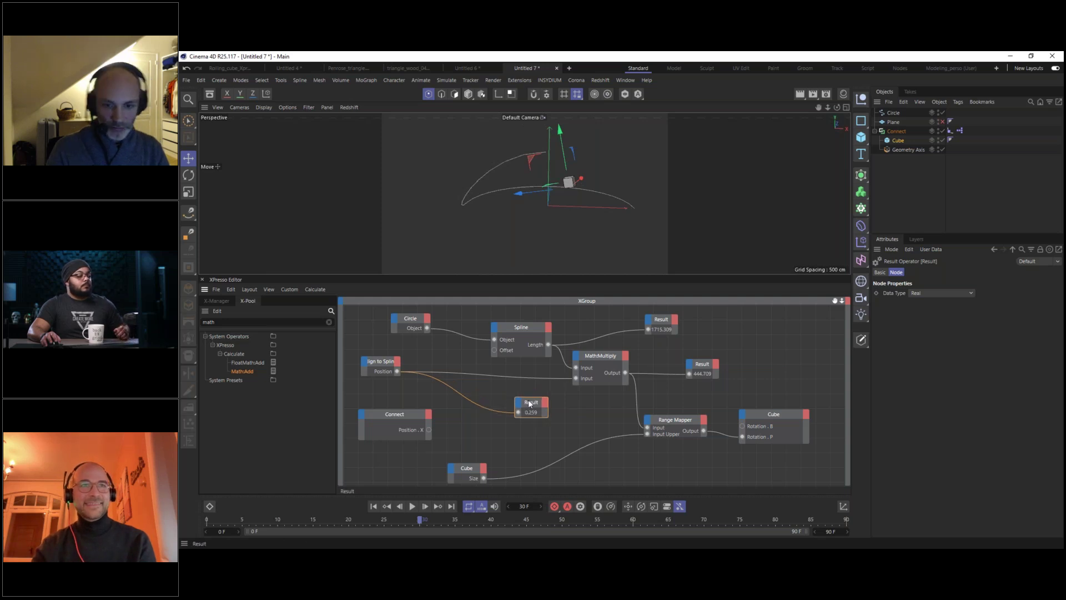
pyautogui.press('Delete')
pyautogui.click(659, 319)
pyautogui.press('Delete')
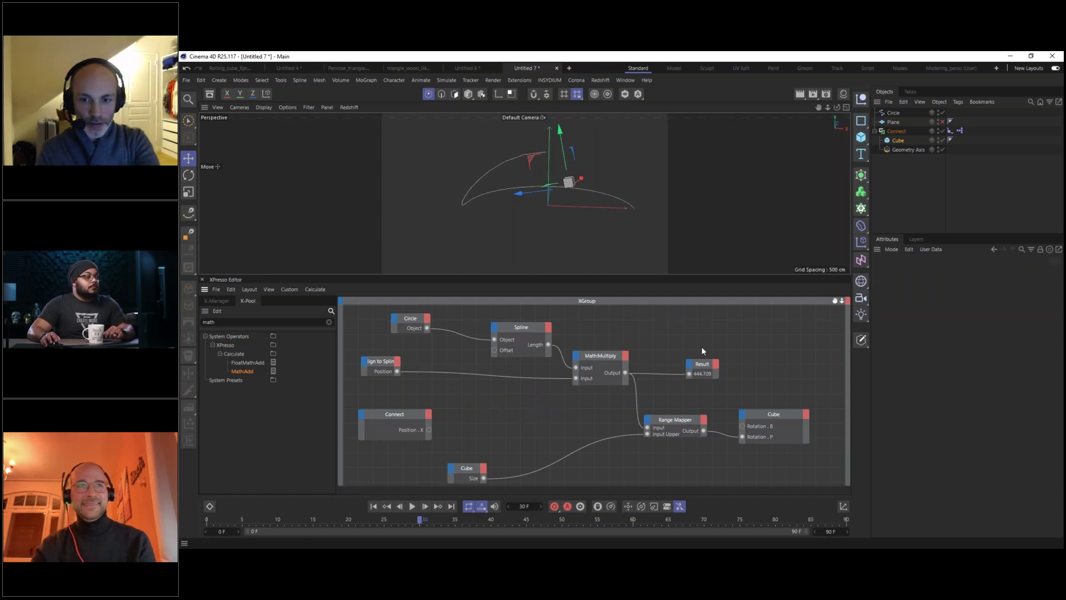
pyautogui.click(397, 416)
pyautogui.press('Delete')
pyautogui.moveTo(465, 468); pyautogui.dragTo(478, 416)
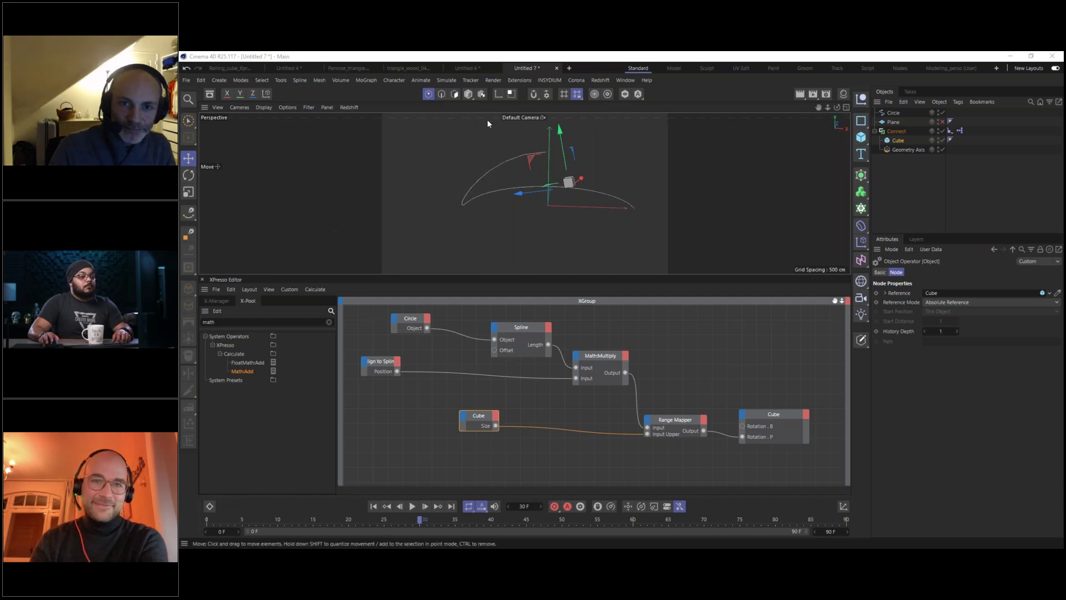
# Create a new project, close the XPresso Editor, and switch to the Nodes layout with the Scene Root node moved aside.
pyautogui.click(569, 68)
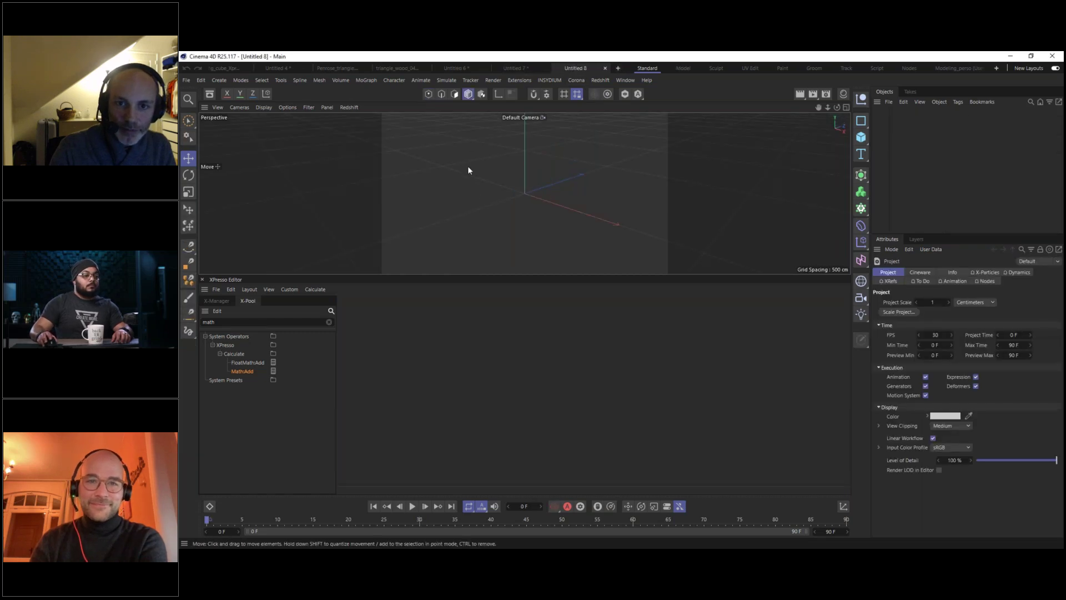
pyautogui.click(202, 279)
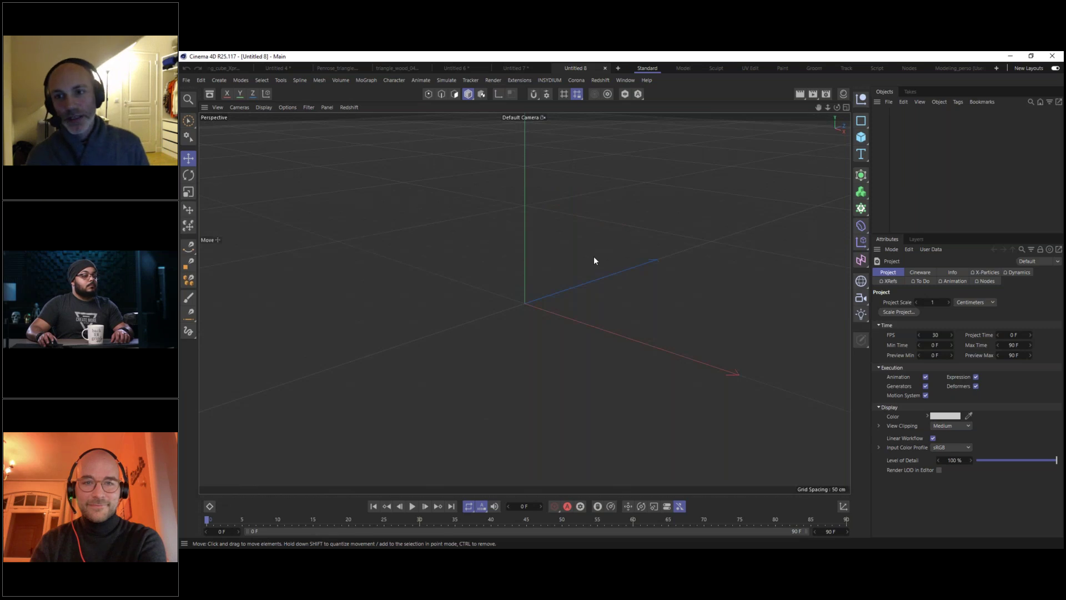
pyautogui.click(910, 67)
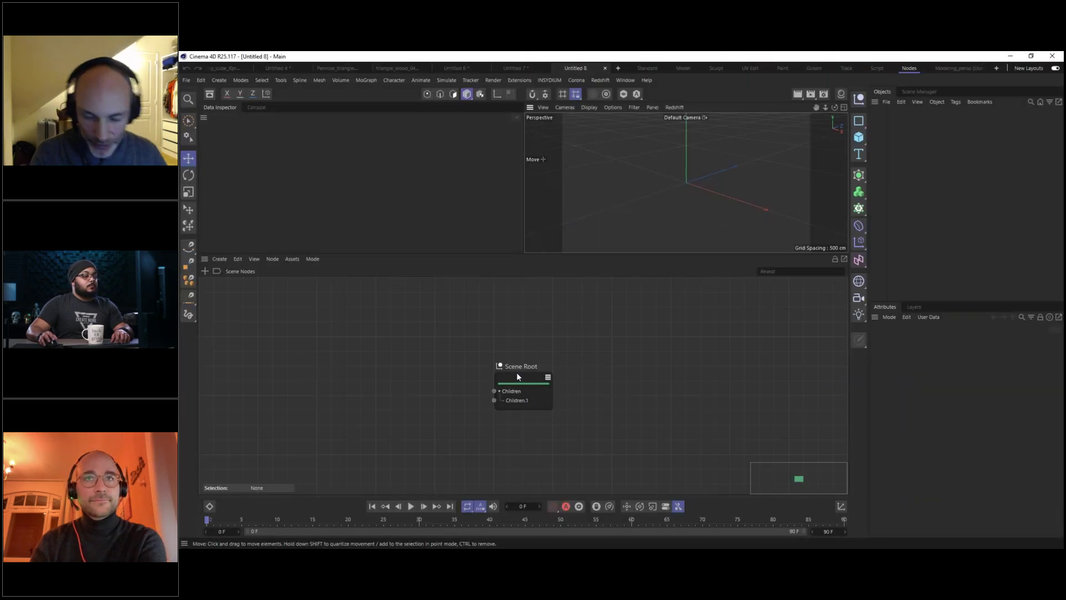
pyautogui.moveTo(517, 372); pyautogui.dragTo(744, 366)
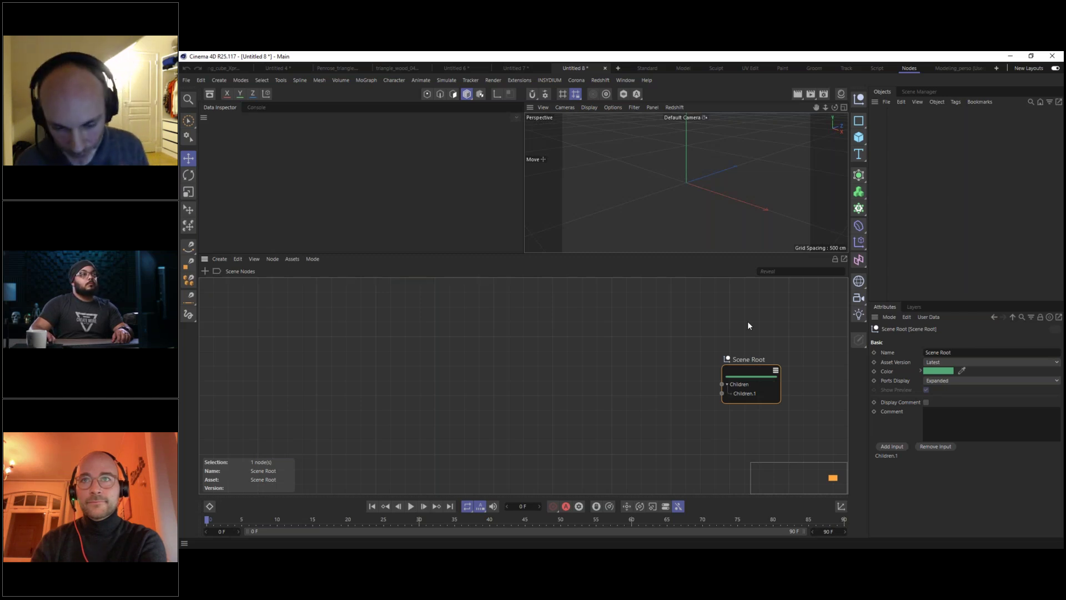
# Add a cube object and set its X, Y and Z sizes to 50 cm each.
pyautogui.click(860, 139)
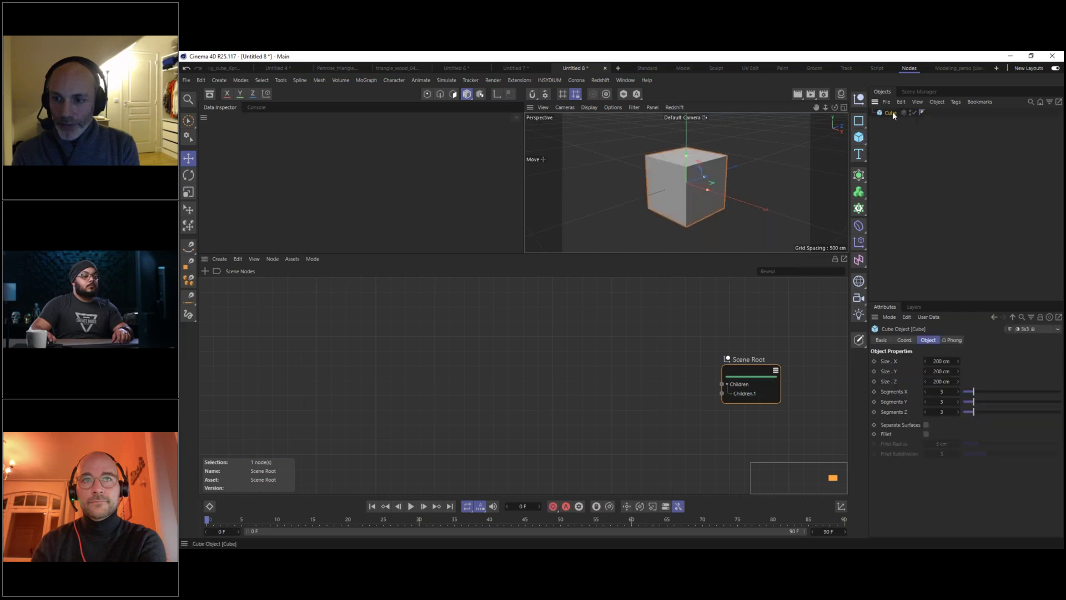
pyautogui.click(941, 361)
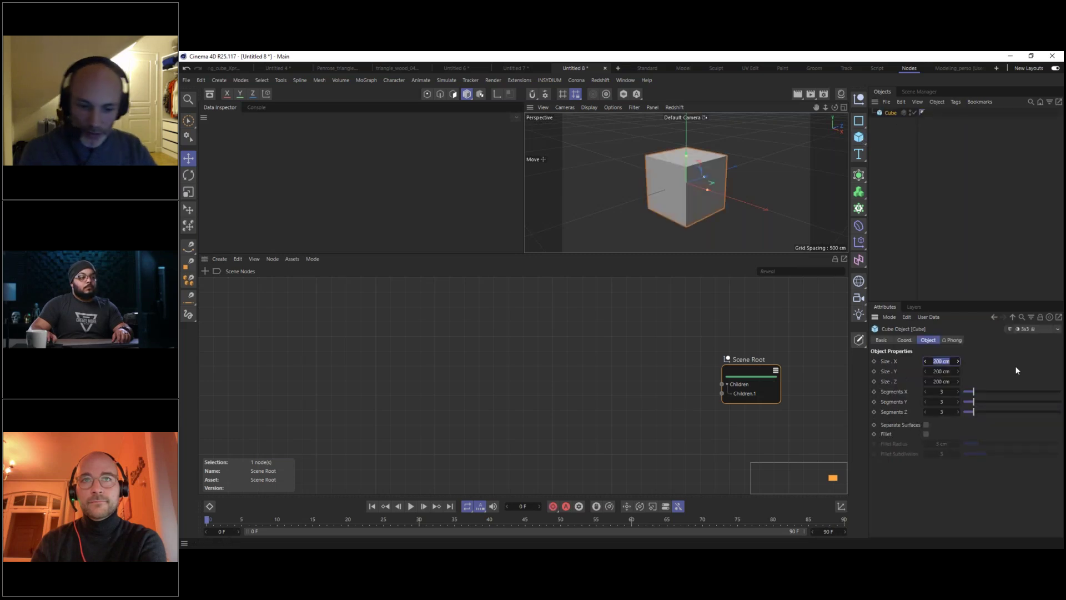
pyautogui.write('50')
pyautogui.press('Tab')
pyautogui.write('50')
pyautogui.press('Tab')
pyautogui.write('50')
pyautogui.press('Return')
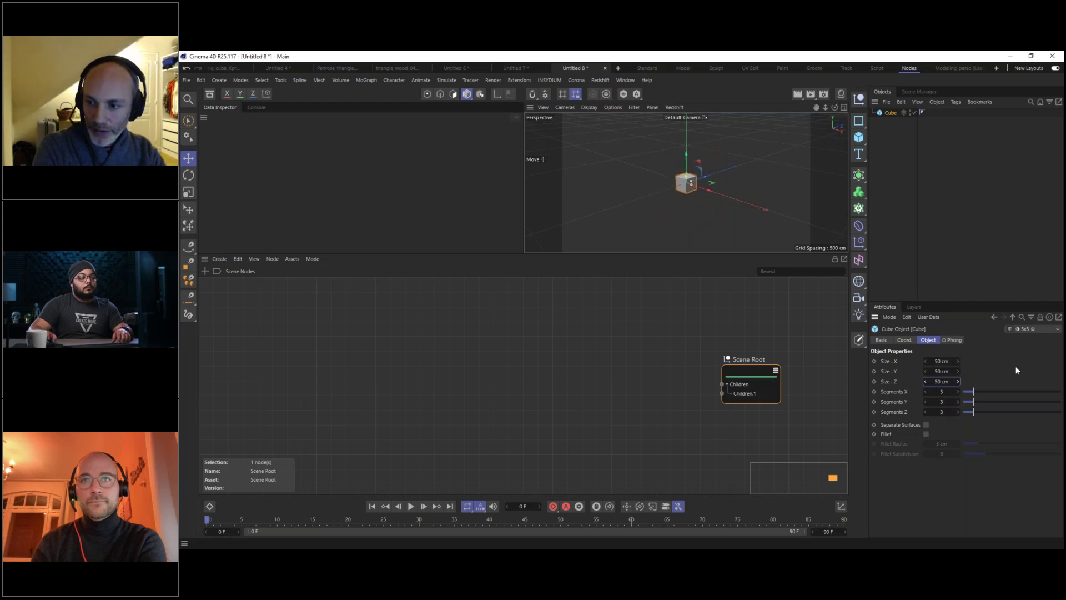
pyautogui.keyDown('alt'); pyautogui.moveTo(692, 185); pyautogui.dragTo(728, 180, button='right'); pyautogui.keyUp('alt')
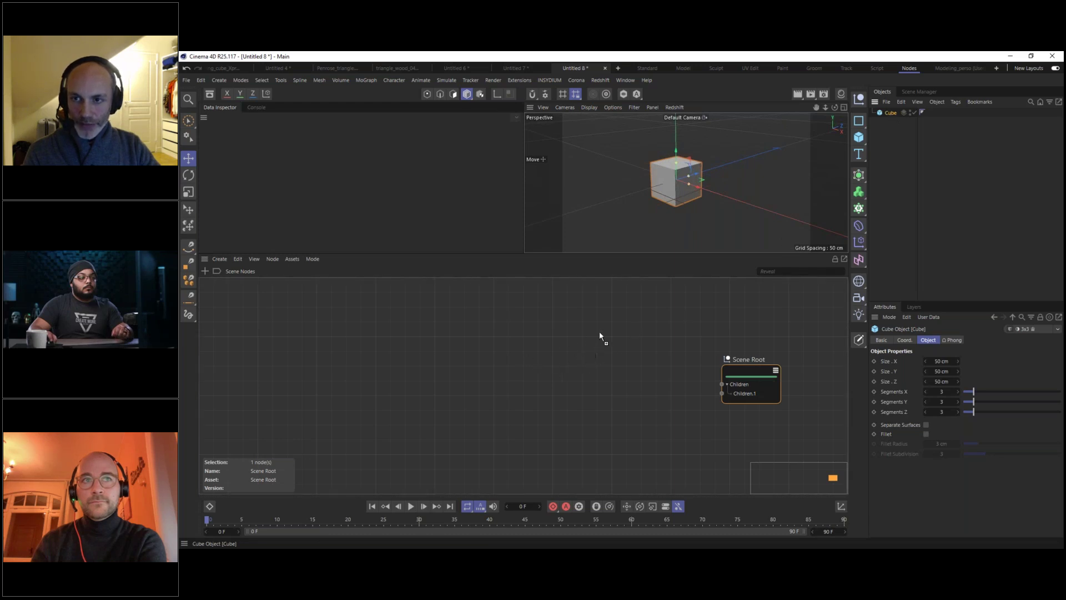
# Bring the cube object into the Scene Nodes graph as a Classic Object node placed well away from Scene Root.
pyautogui.moveTo(603, 364); pyautogui.dragTo(464, 294)
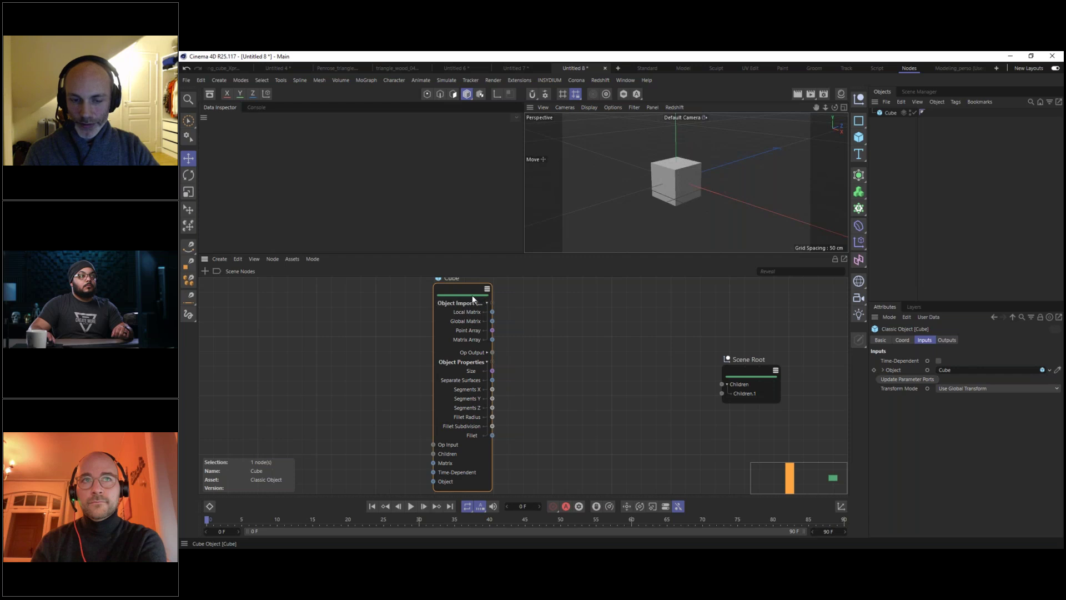
pyautogui.moveTo(466, 291); pyautogui.dragTo(373, 321)
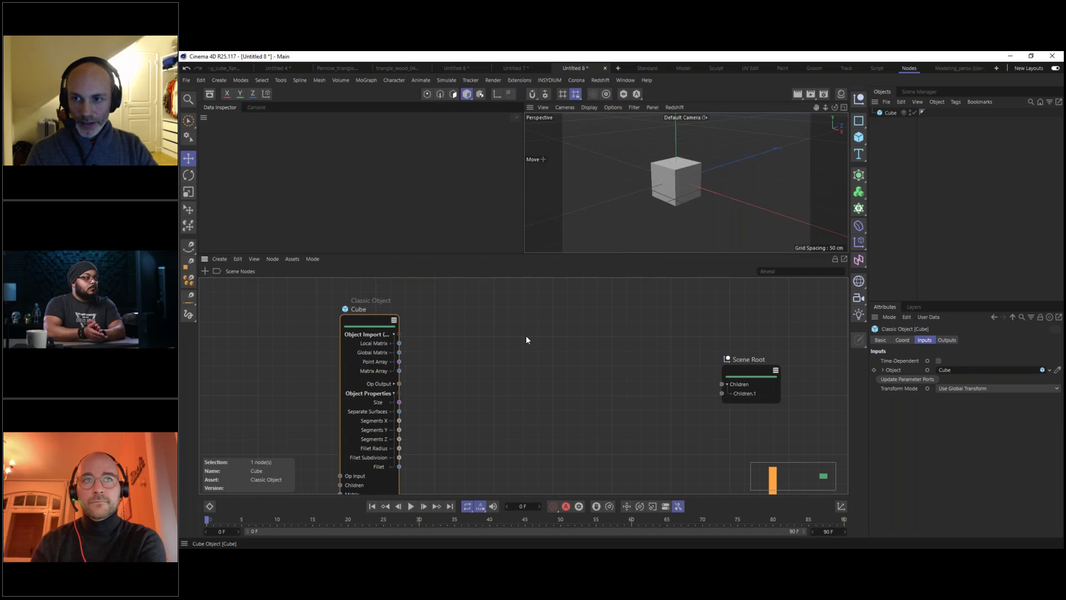
# Add a null object, and delete the classic cube from both the node graph and the scene.
pyautogui.click(859, 99)
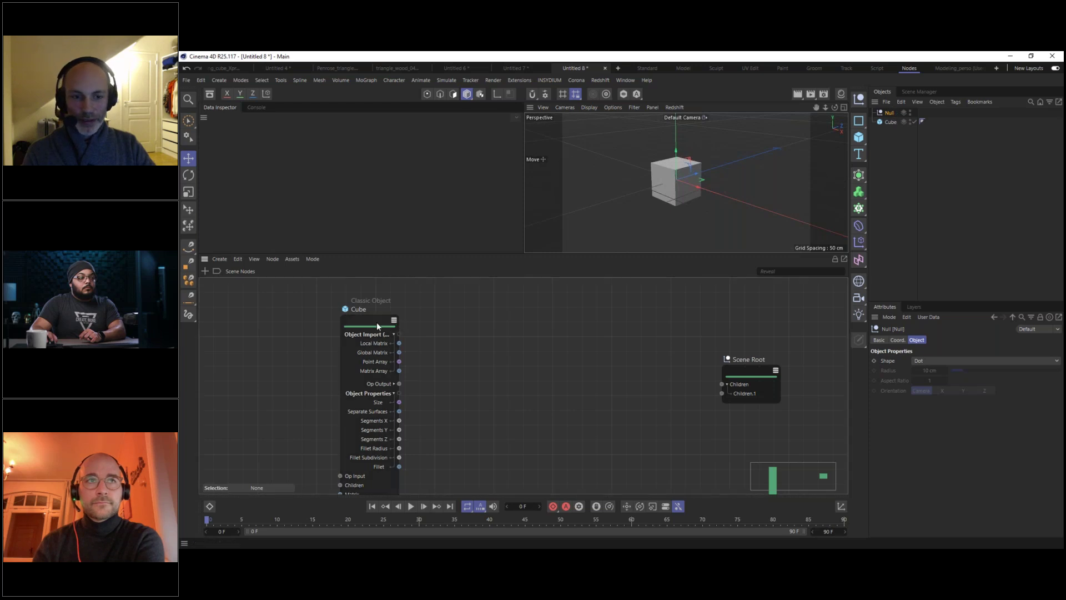
pyautogui.moveTo(377, 322); pyautogui.dragTo(405, 331)
pyautogui.press('Delete')
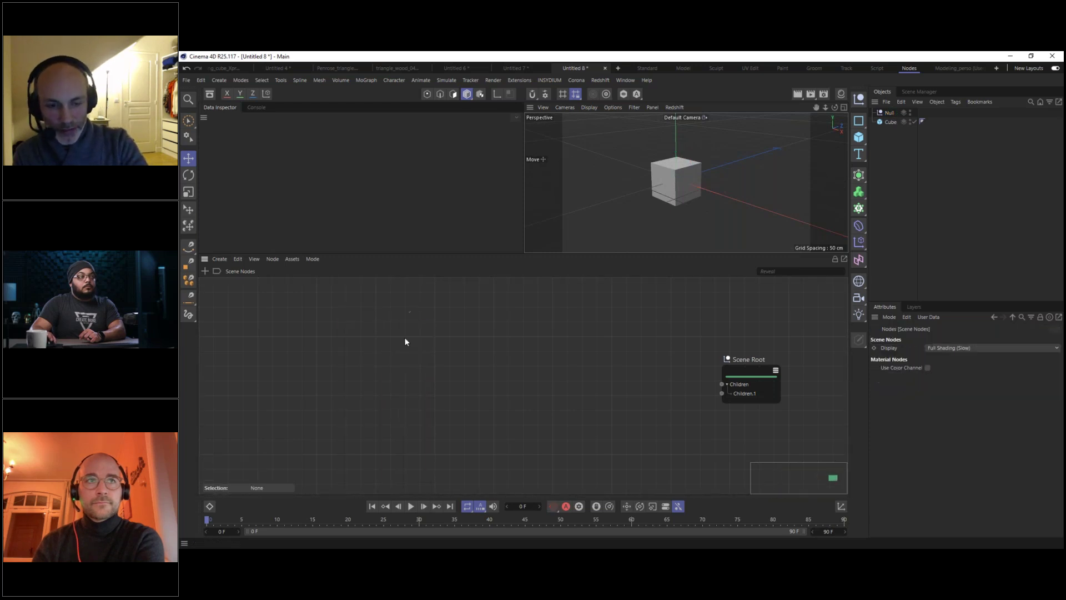
pyautogui.click(885, 122)
pyautogui.press('Delete')
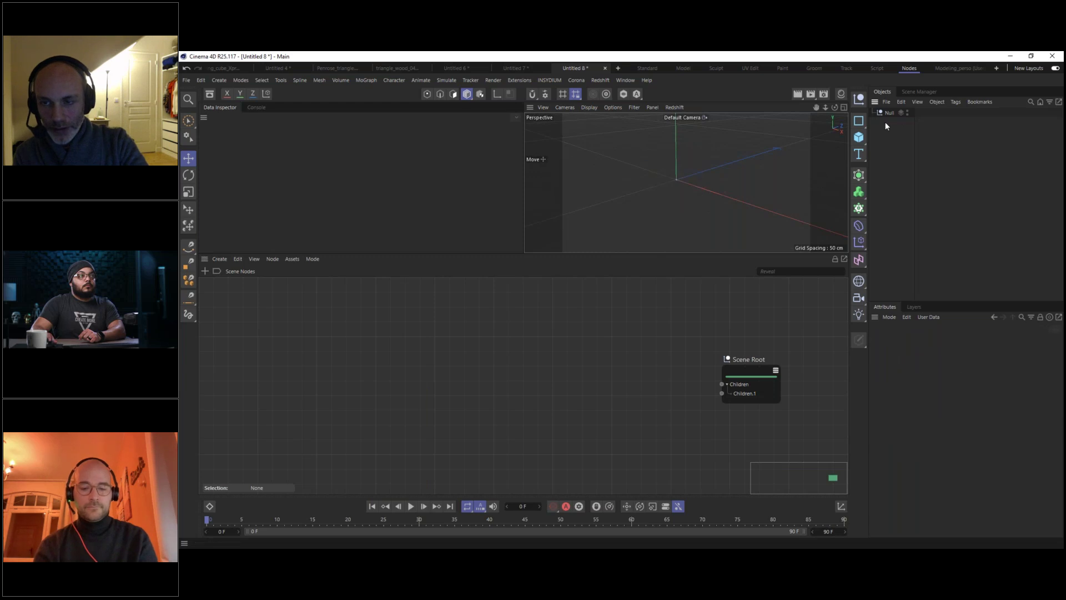
pyautogui.click(885, 113)
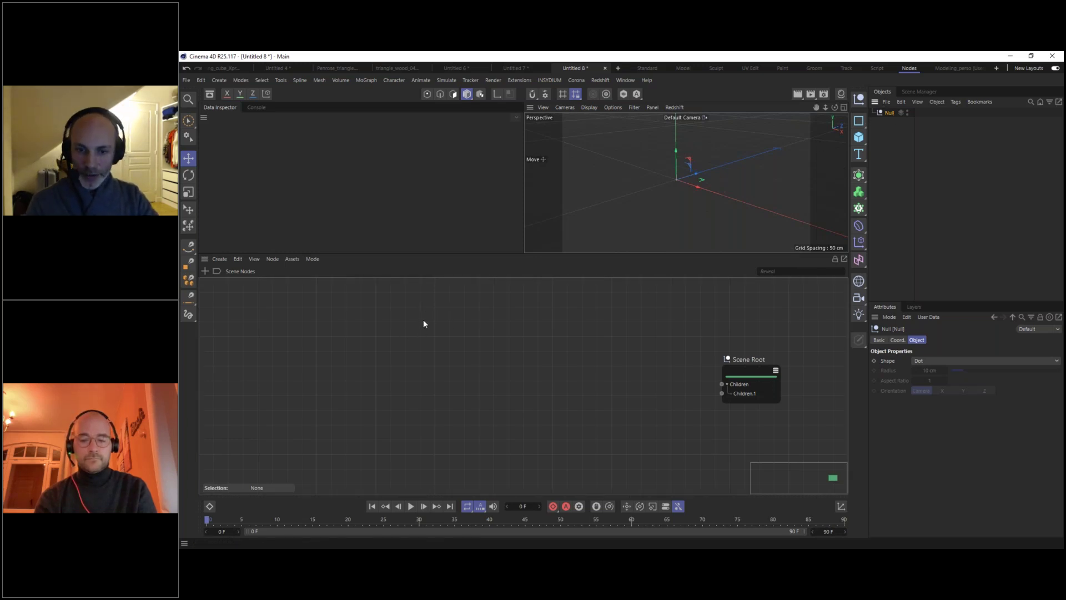
# Add a Mesh Primitive (Cube) node to the graph, connected to the Scene Root.
pyautogui.press('c')
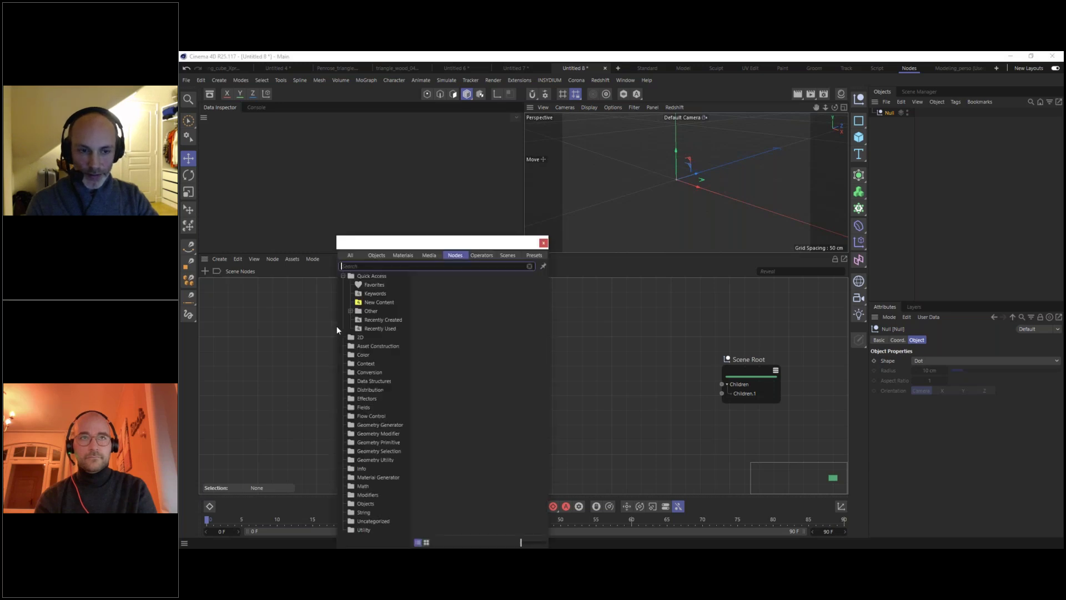
pyautogui.write('cube')
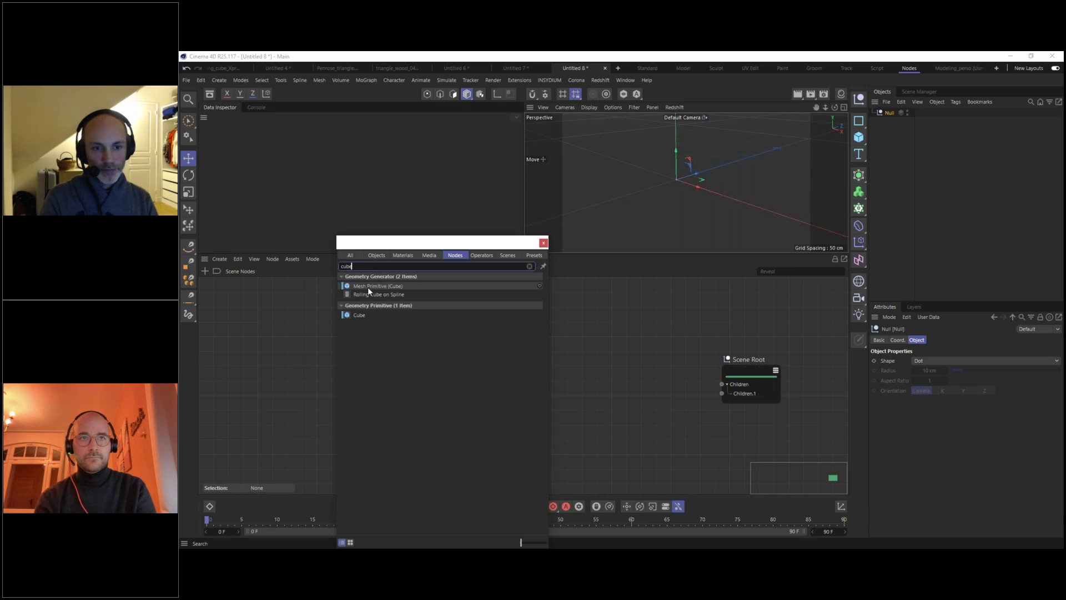
pyautogui.moveTo(368, 288); pyautogui.dragTo(721, 394)
pyautogui.click(289, 317)
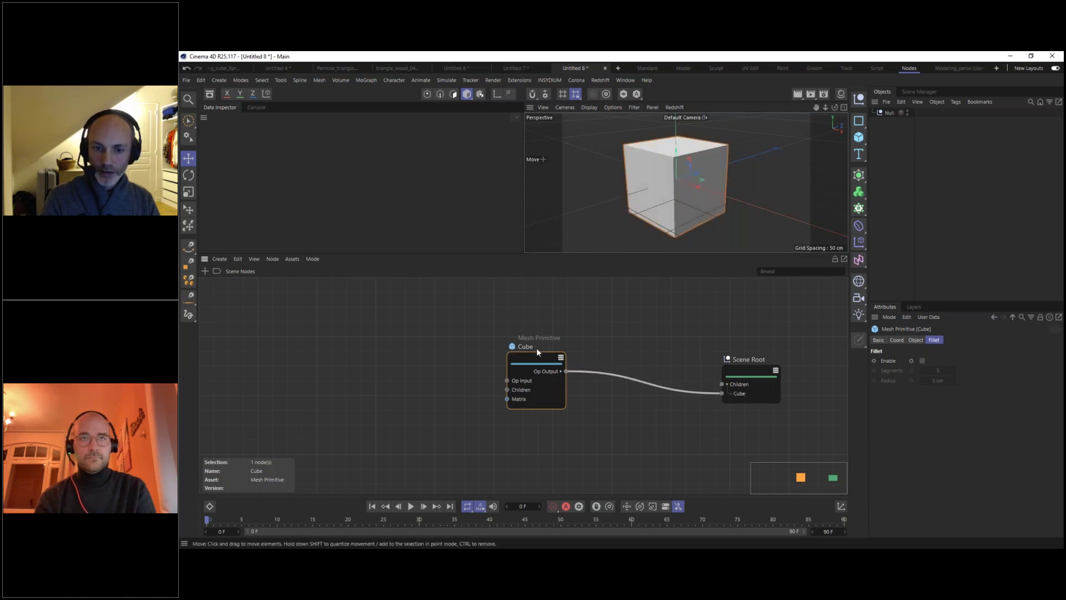
# Set the Mesh Primitive cube's size to 50 cm on all three axes and move its node farther from Scene Root.
pyautogui.click(916, 341)
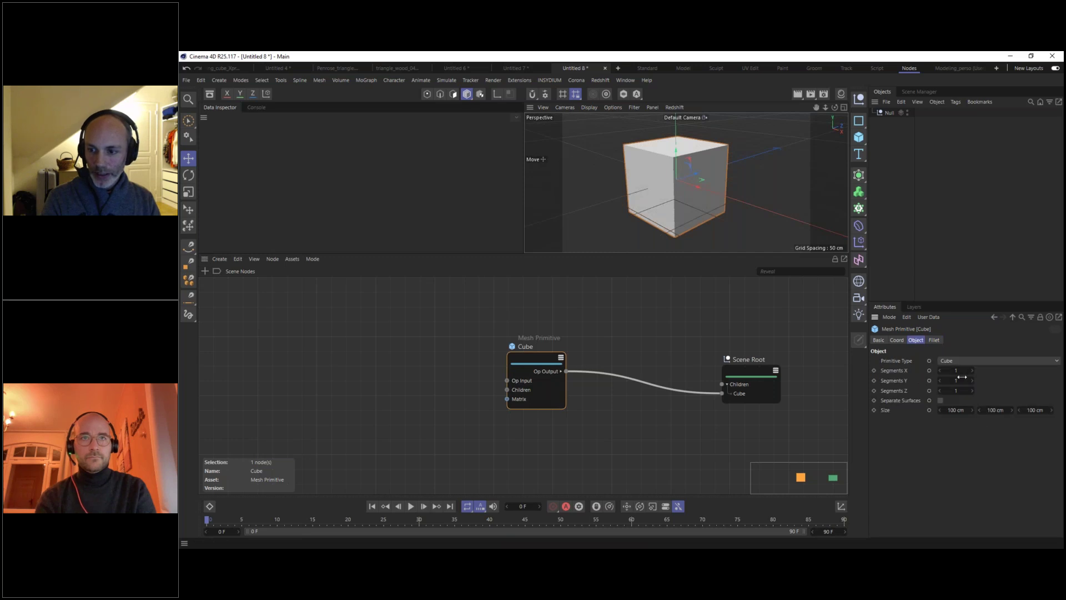
pyautogui.click(956, 409)
pyautogui.write('50')
pyautogui.press('Tab')
pyautogui.write('50')
pyautogui.press('Tab')
pyautogui.write('50')
pyautogui.press('Return')
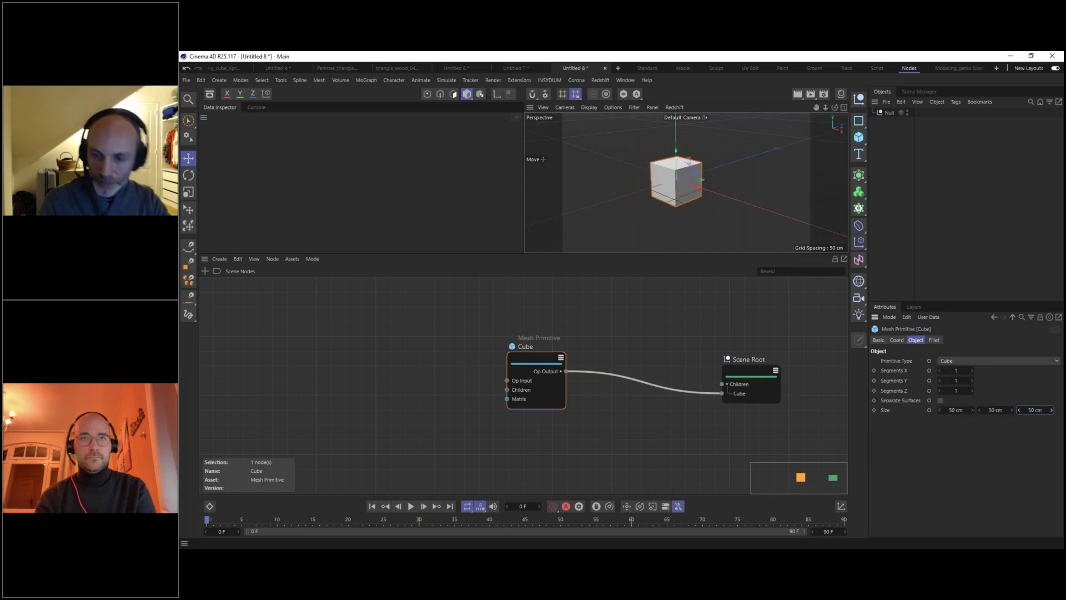
pyautogui.moveTo(530, 352); pyautogui.dragTo(443, 356)
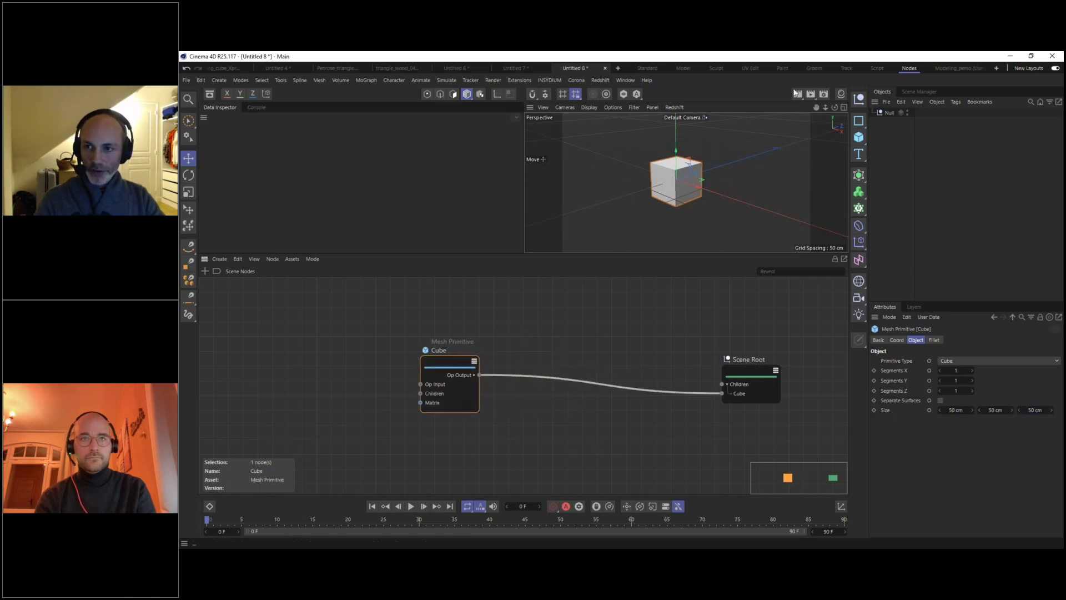
# Move the null about 134 cm along the X axis, and select the Mesh Primitive cube in the viewport.
pyautogui.click(891, 114)
pyautogui.moveTo(694, 185); pyautogui.dragTo(783, 214)
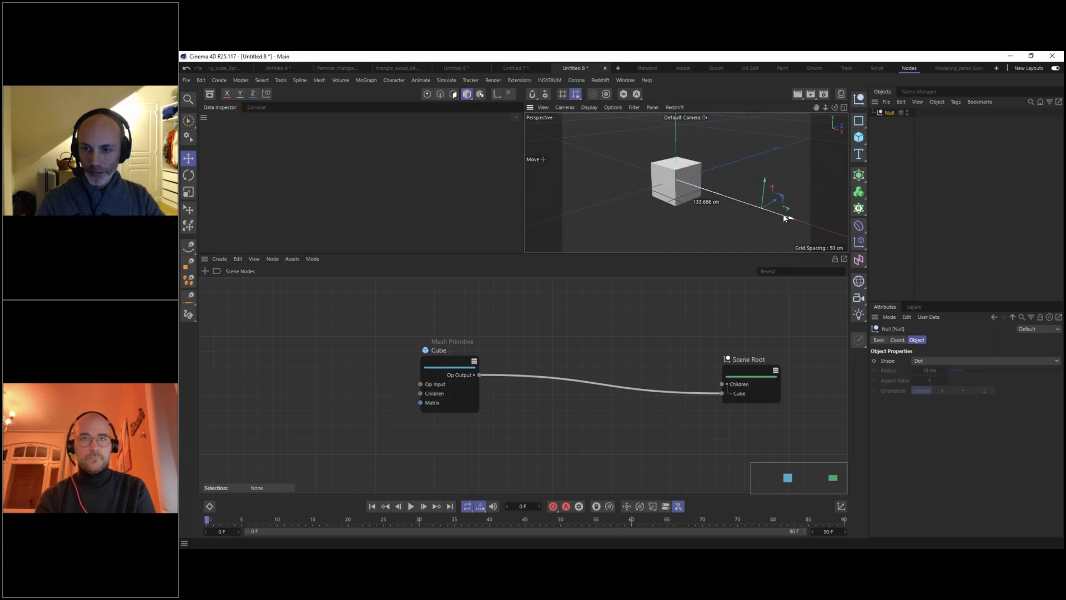
pyautogui.click(681, 175)
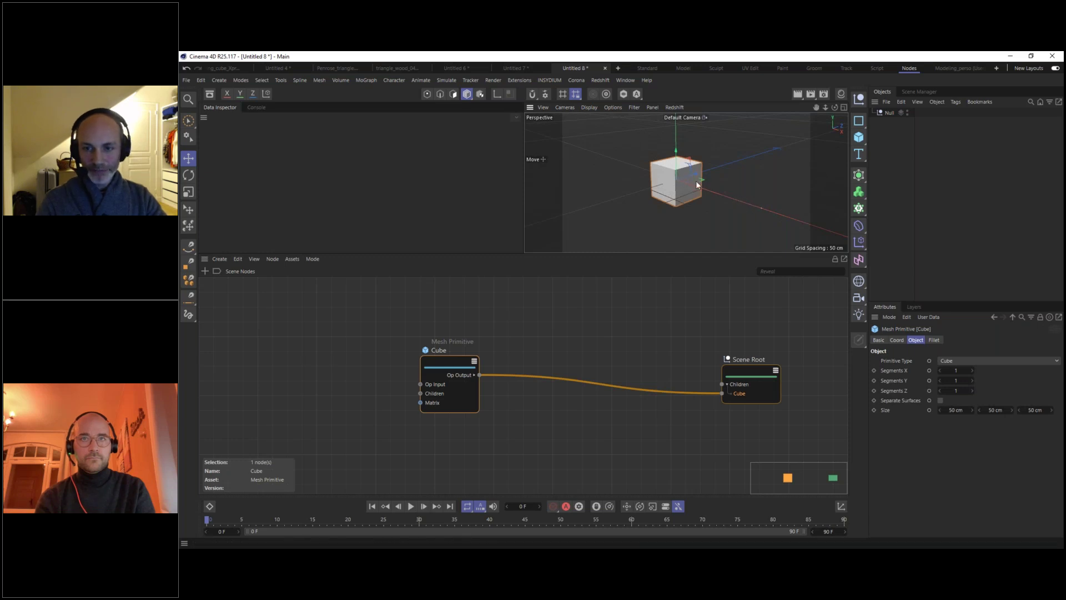
# Reset the null's X position to 0 cm.
pyautogui.click(763, 208)
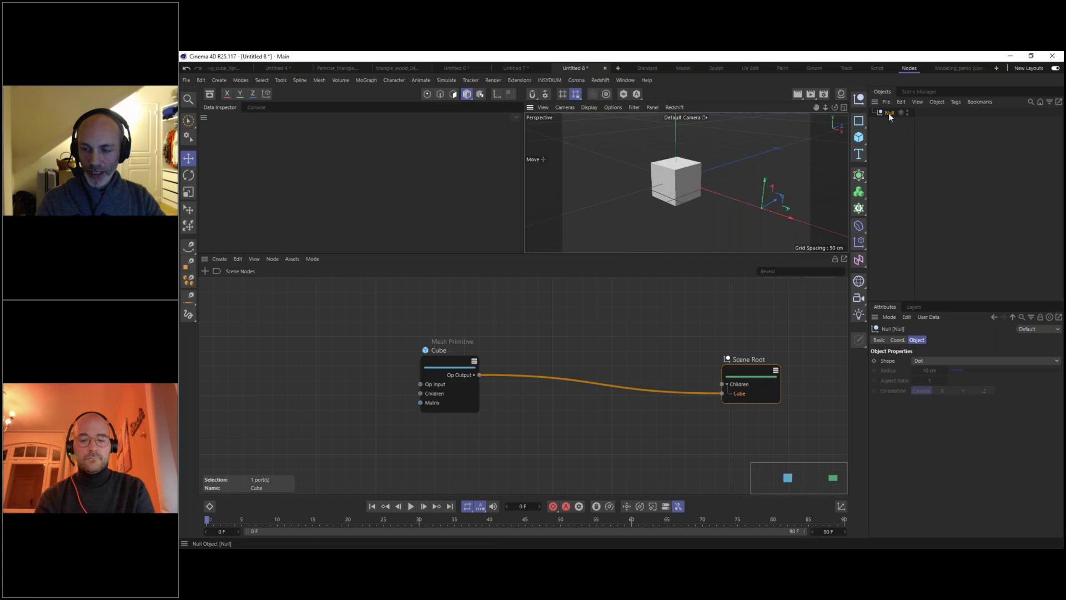
pyautogui.click(897, 340)
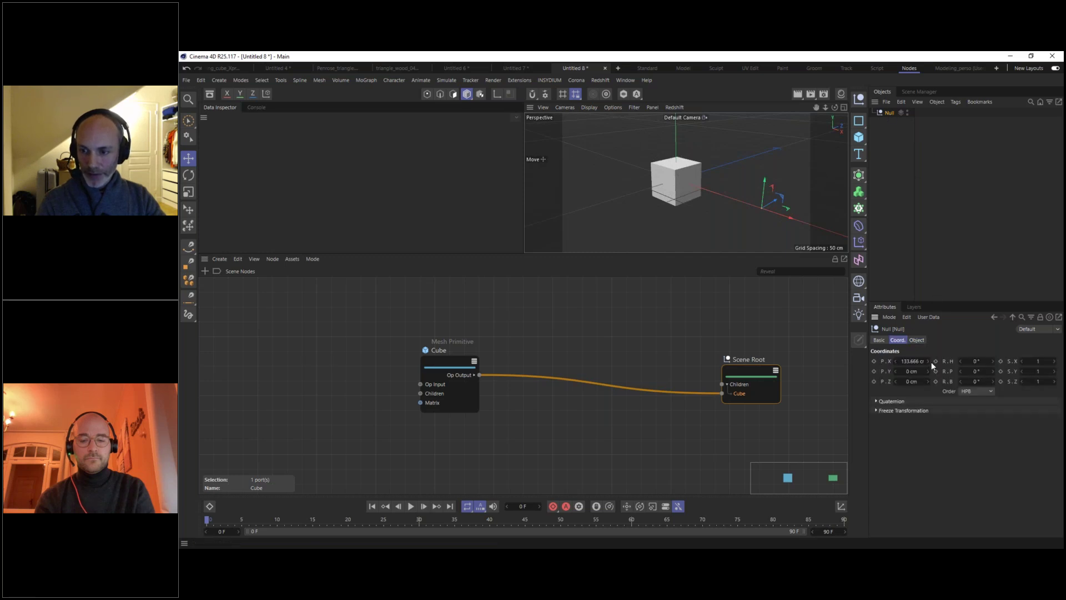
pyautogui.rightClick(928, 360)
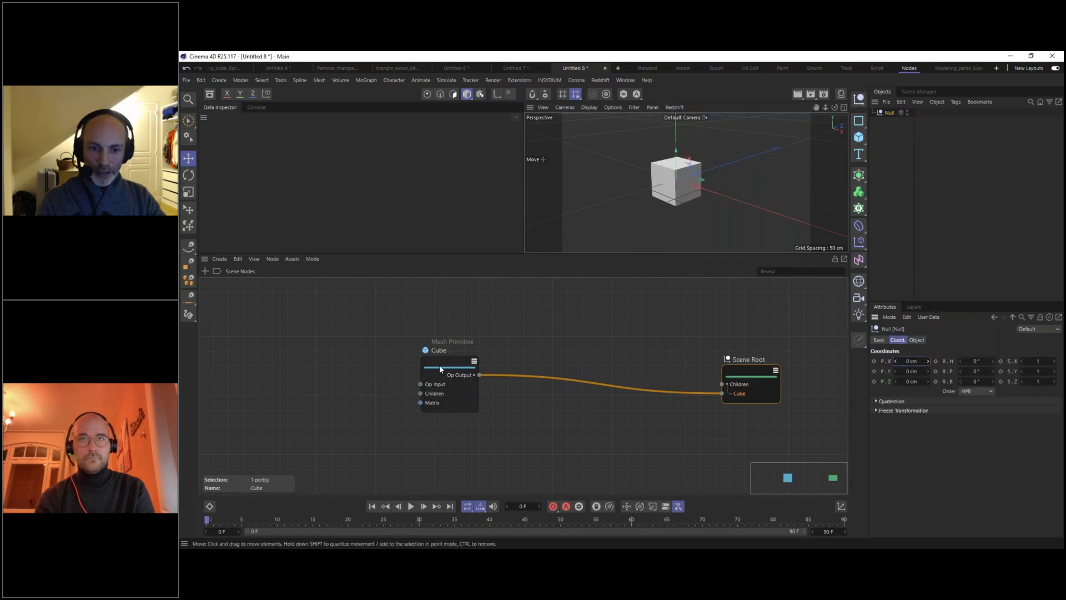
# Add a Children Op node near Scene Root and connect the Mesh Primitive cube's Op Output to its first child input.
pyautogui.moveTo(439, 365); pyautogui.dragTo(285, 369)
pyautogui.doubleClick(476, 325)
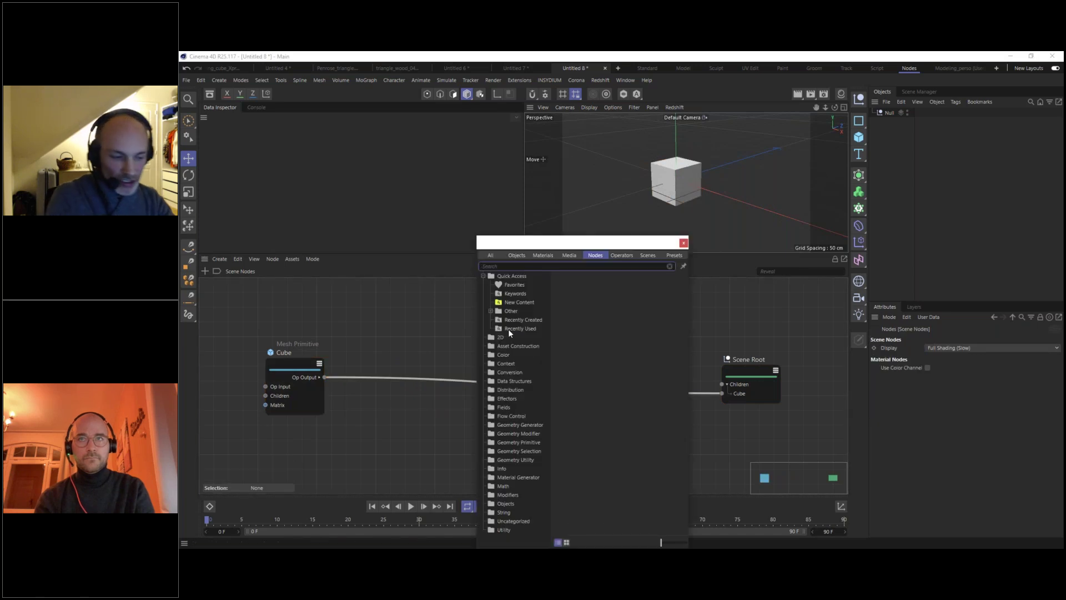
pyautogui.write('child')
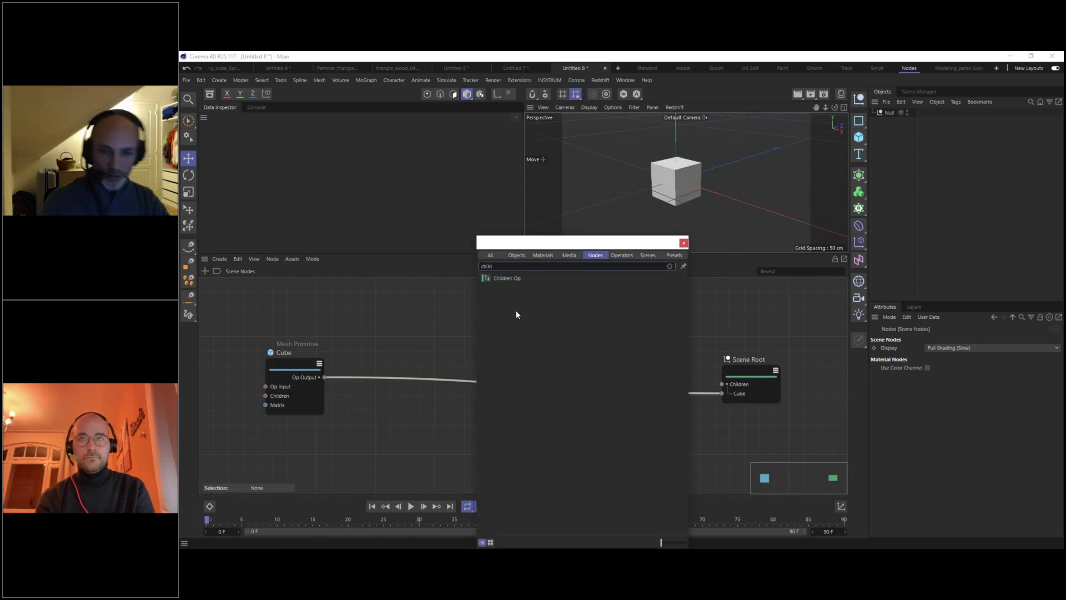
pyautogui.click(507, 278)
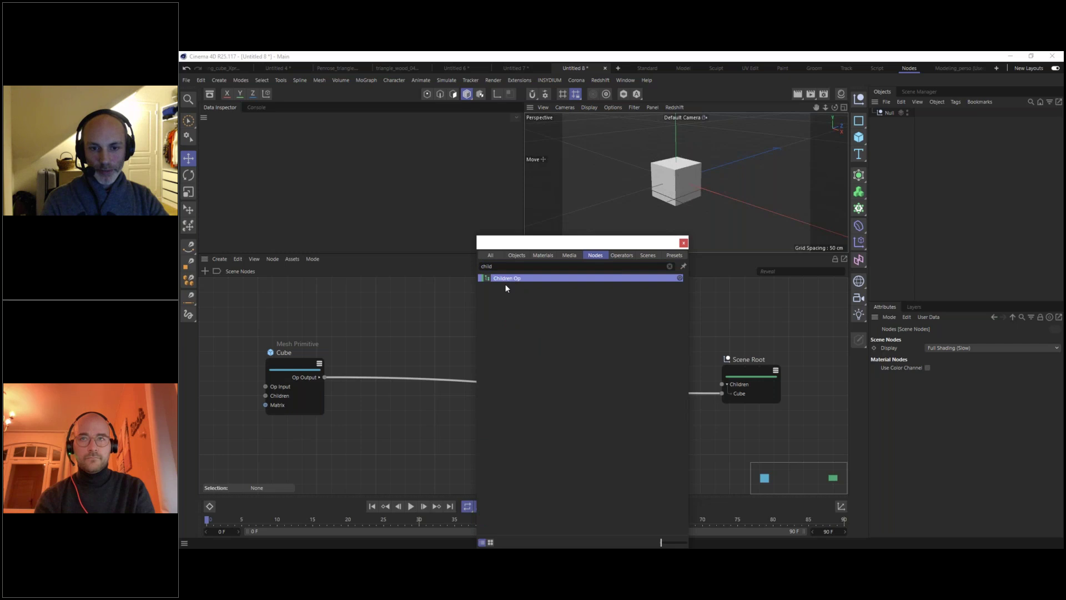
pyautogui.press('Return')
pyautogui.moveTo(466, 348); pyautogui.dragTo(639, 303)
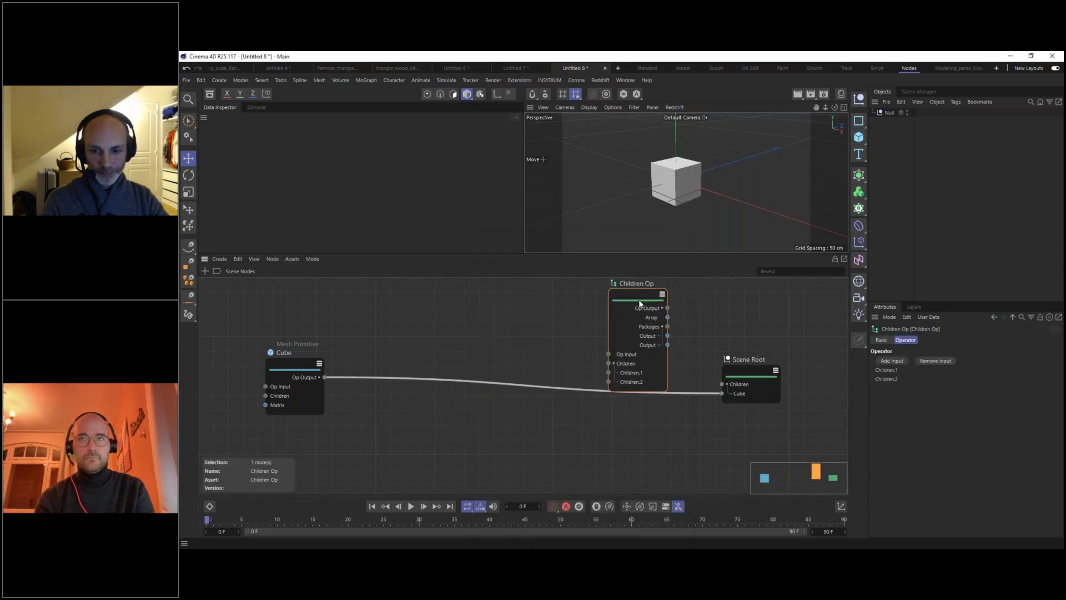
pyautogui.moveTo(324, 377); pyautogui.dragTo(608, 372)
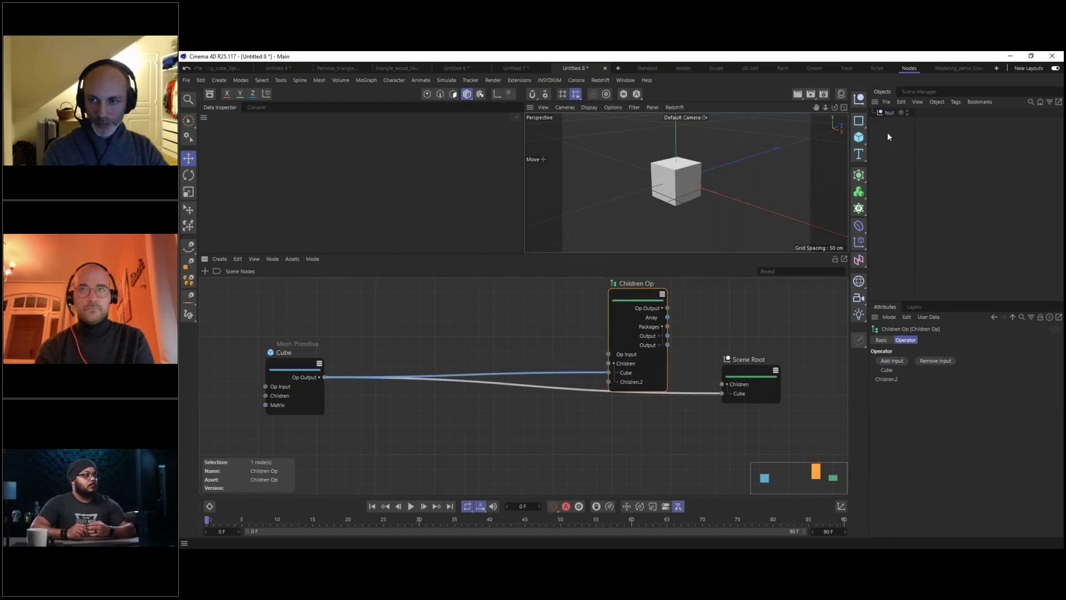
# Add the null to the graph, connect its Op Output to Children Op's Op Input, and link Children Op's output to Scene Root.
pyautogui.moveTo(392, 300); pyautogui.dragTo(392, 300)
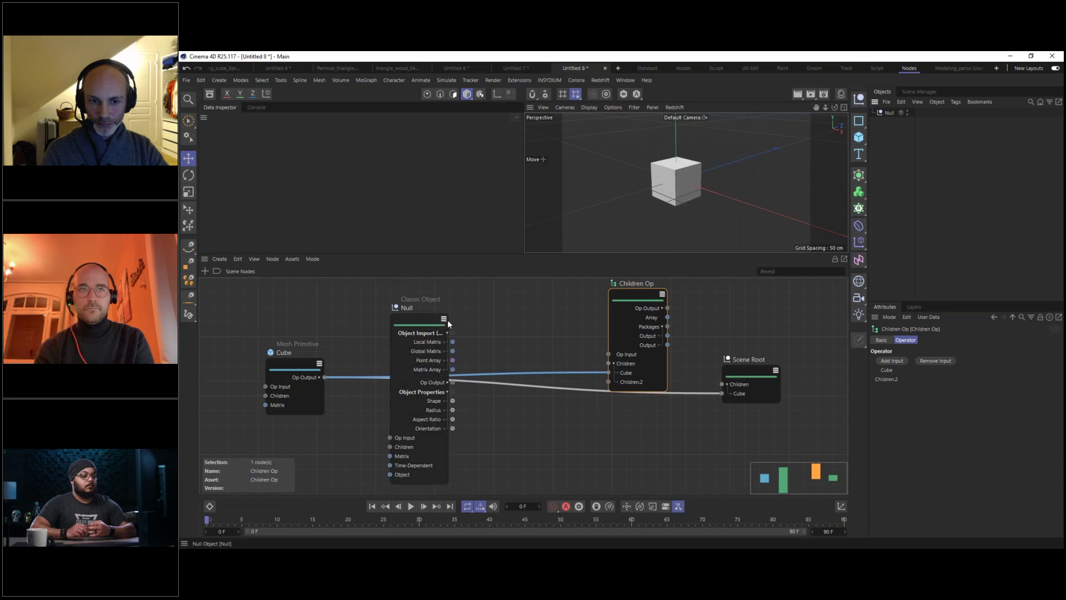
pyautogui.moveTo(474, 324); pyautogui.dragTo(480, 355, button='middle')
pyautogui.moveTo(398, 328); pyautogui.dragTo(387, 291)
pyautogui.click(414, 367)
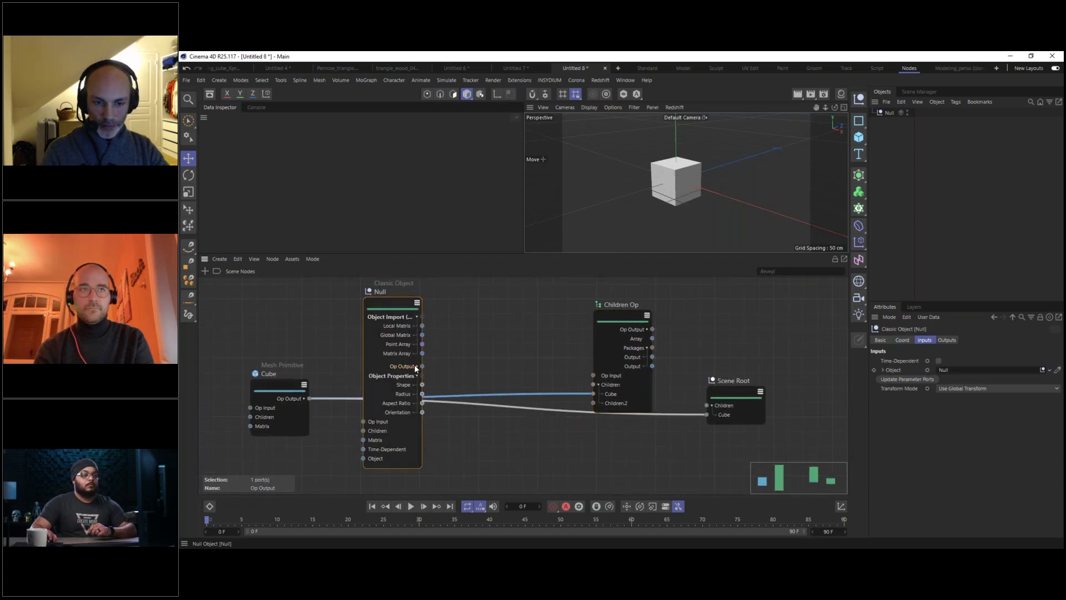
pyautogui.moveTo(422, 366); pyautogui.dragTo(595, 378)
pyautogui.moveTo(387, 305); pyautogui.dragTo(387, 298)
pyautogui.moveTo(271, 387)
pyautogui.mouseDown()
pyautogui.moveTo(284, 392)
pyautogui.moveTo(272, 391)
pyautogui.mouseUp()
pyautogui.moveTo(619, 310); pyautogui.dragTo(708, 416)
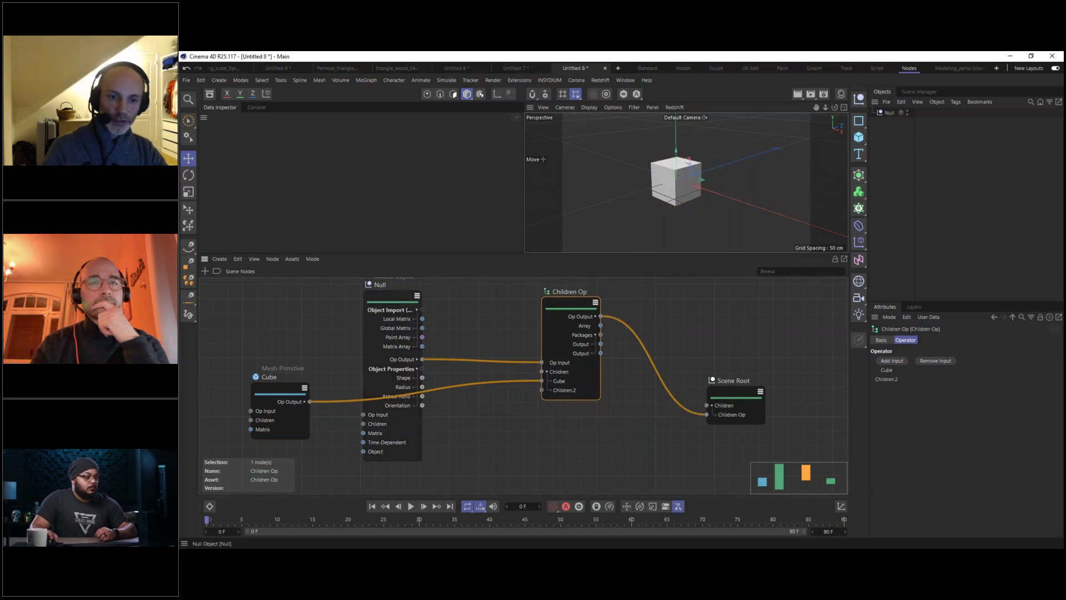
# Collapse the Null node to show only its connected port and place it above the Cube node.
pyautogui.click(417, 297)
pyautogui.keyDown('alt'); pyautogui.moveTo(435, 299); pyautogui.dragTo(481, 316, button='middle'); pyautogui.keyUp('alt')
pyautogui.moveTo(442, 314); pyautogui.dragTo(414, 339)
pyautogui.moveTo(321, 409); pyautogui.dragTo(321, 385)
pyautogui.click(436, 338)
pyautogui.click(436, 337)
pyautogui.moveTo(401, 346); pyautogui.dragTo(411, 324)
pyautogui.click(442, 322)
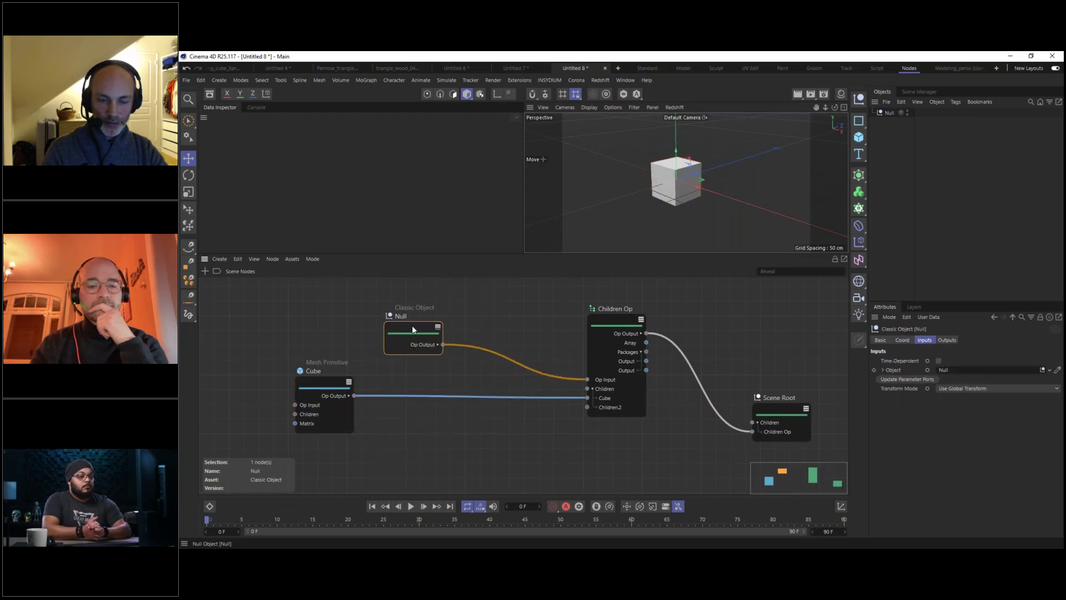
pyautogui.moveTo(505, 317); pyautogui.dragTo(478, 335, button='middle')
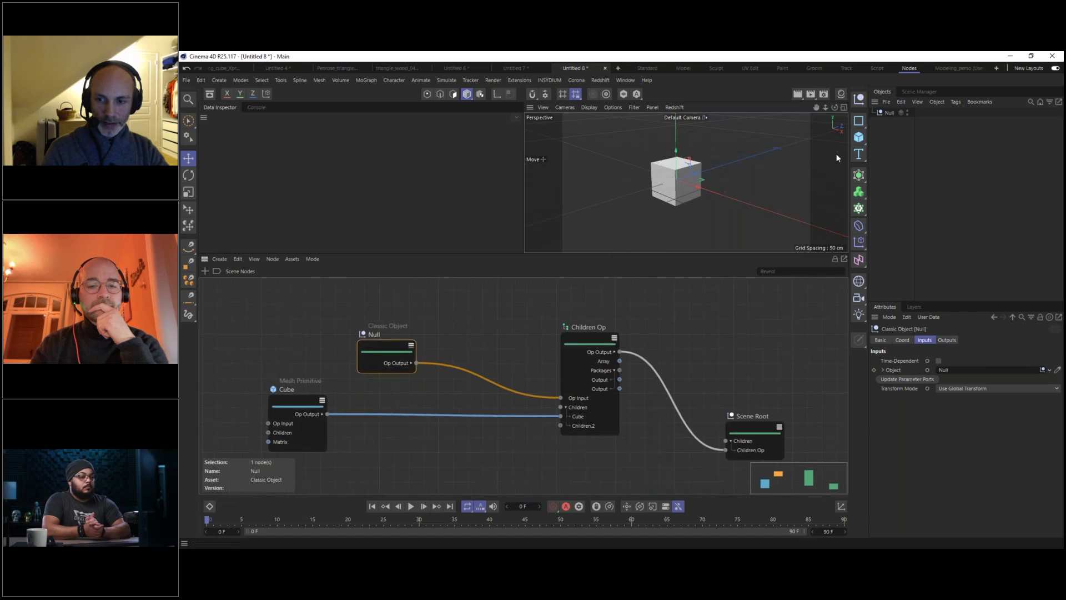
# Test the hierarchy by moving the null about 30 cm along the X axis, and undo the move.
pyautogui.click(892, 115)
pyautogui.moveTo(698, 187)
pyautogui.mouseDown()
pyautogui.moveTo(795, 210)
pyautogui.moveTo(603, 178)
pyautogui.moveTo(771, 212)
pyautogui.moveTo(625, 167)
pyautogui.moveTo(710, 193)
pyautogui.mouseUp()
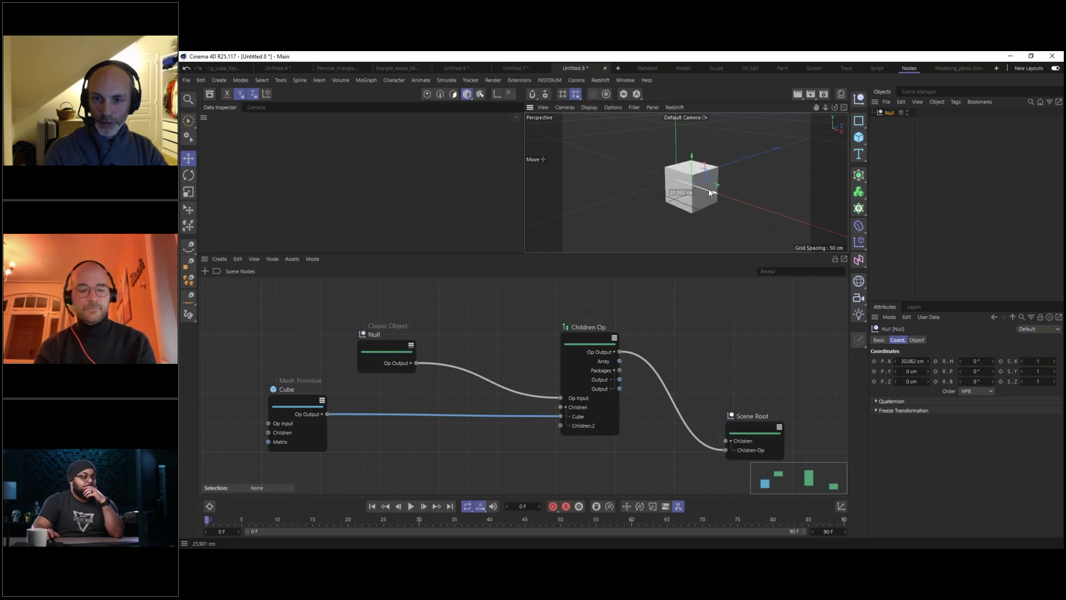
pyautogui.hotkey('ctrl', 'z')
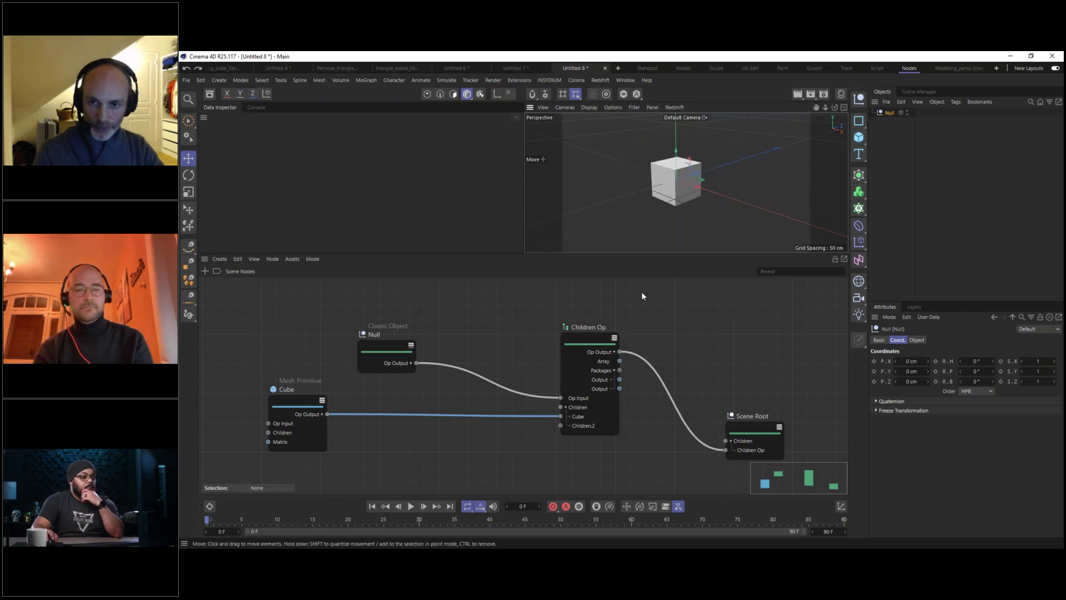
# Move the Null and Children Op nodes closer to the Cube node and add a Geometry Axis node to the graph.
pyautogui.moveTo(380, 350); pyautogui.dragTo(320, 335)
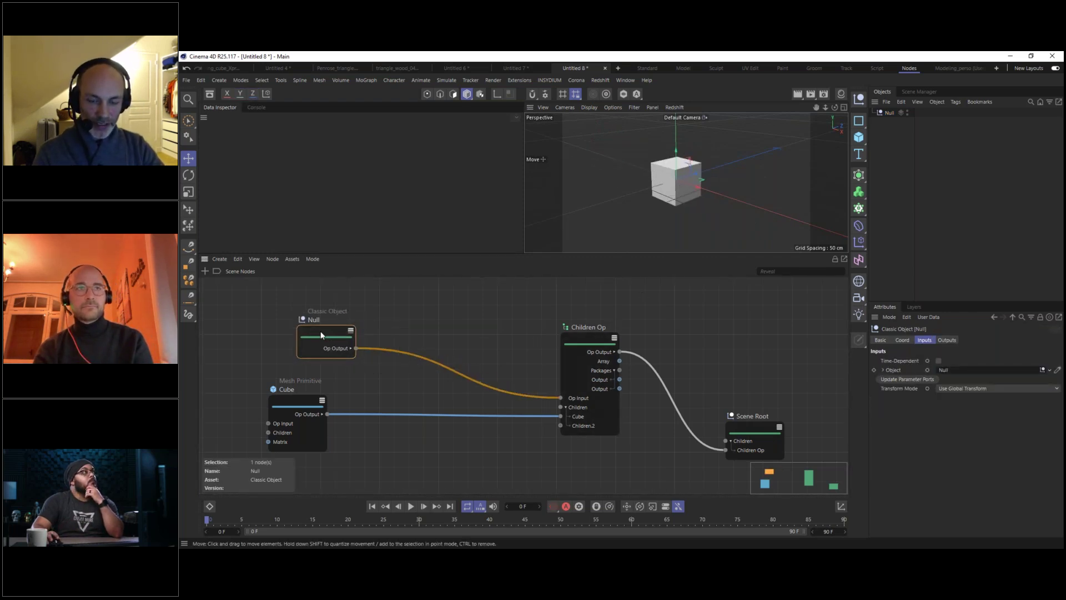
pyautogui.moveTo(578, 334); pyautogui.dragTo(428, 319)
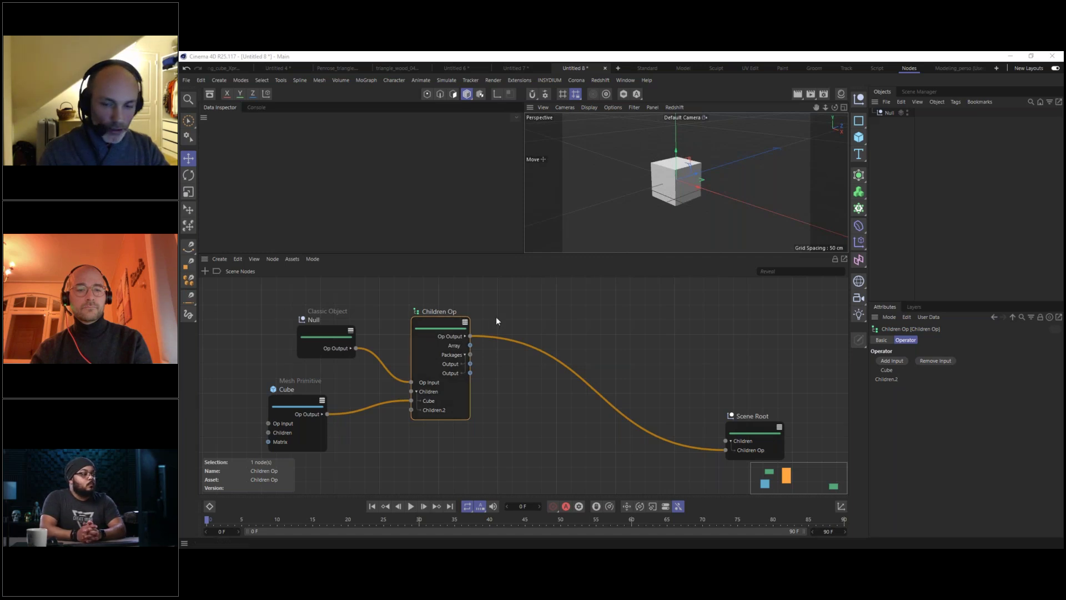
pyautogui.click(558, 317)
pyautogui.doubleClick(573, 312)
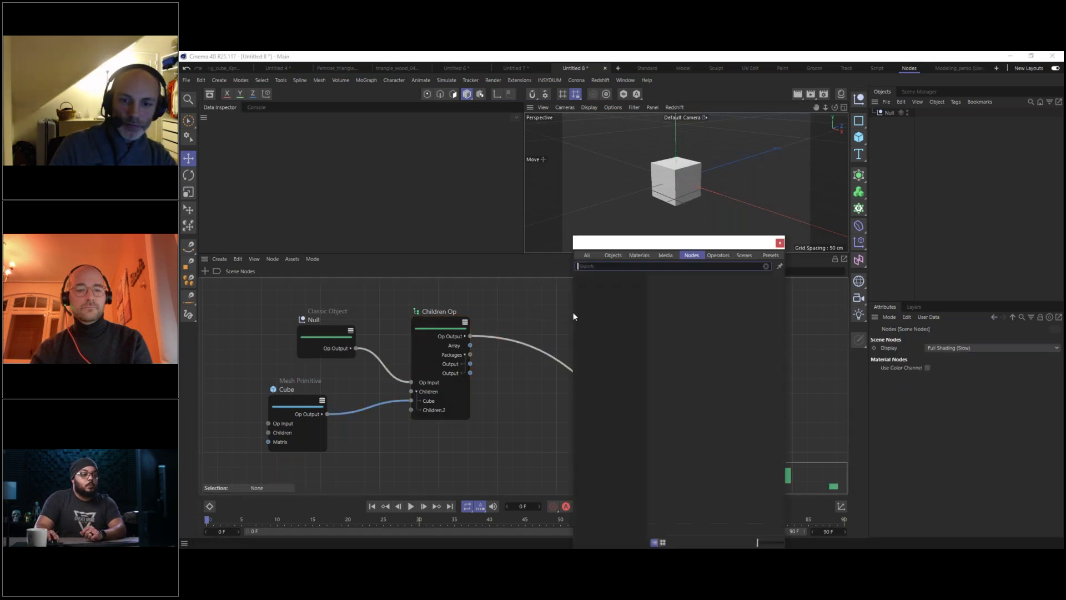
pyautogui.write('axis')
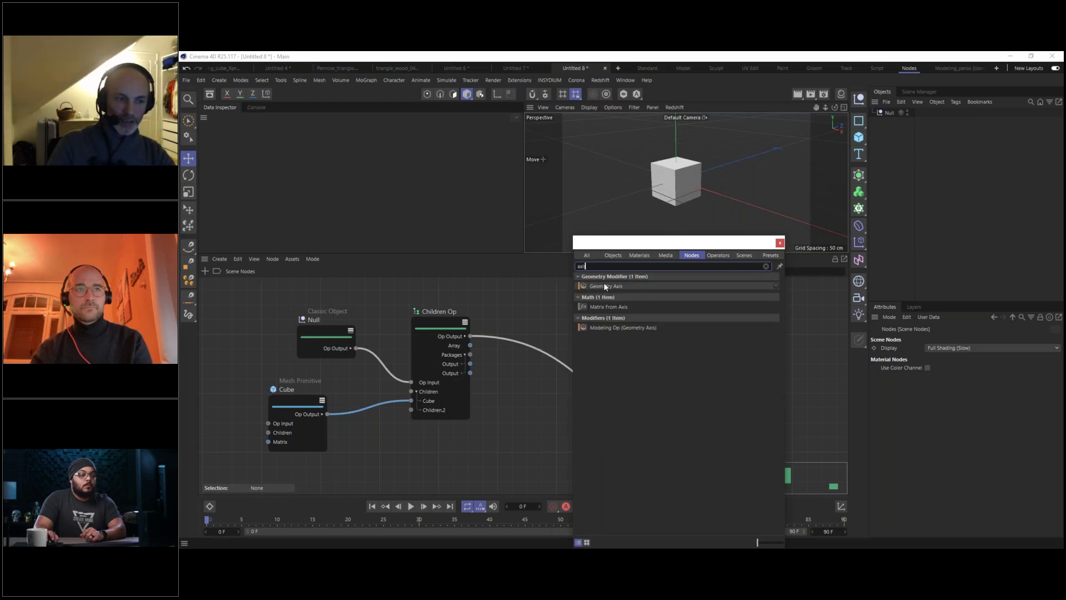
pyautogui.moveTo(603, 285); pyautogui.dragTo(658, 322)
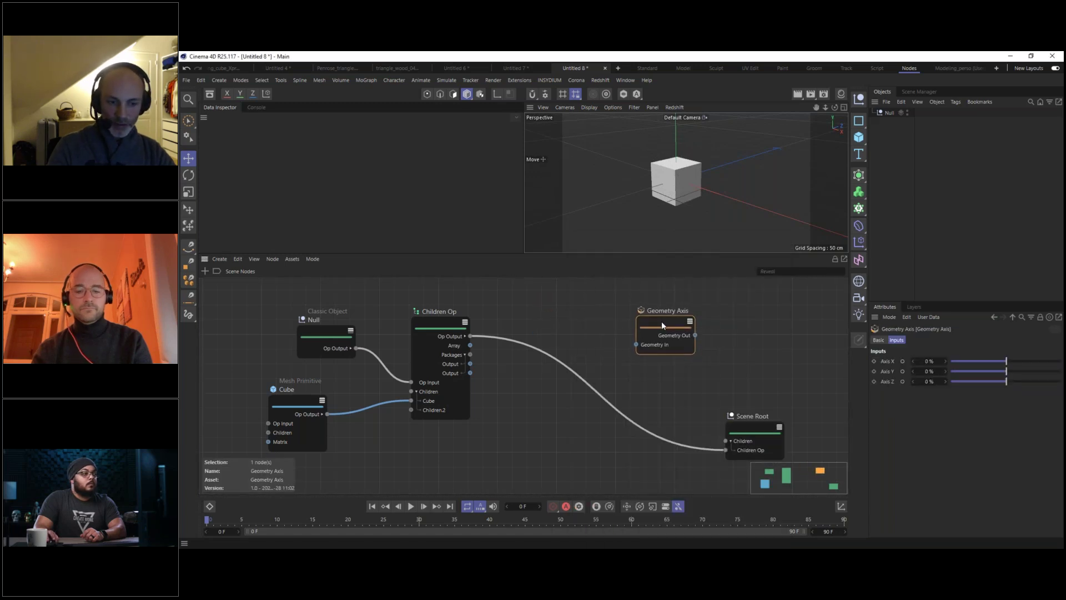
pyautogui.moveTo(661, 321); pyautogui.dragTo(619, 314)
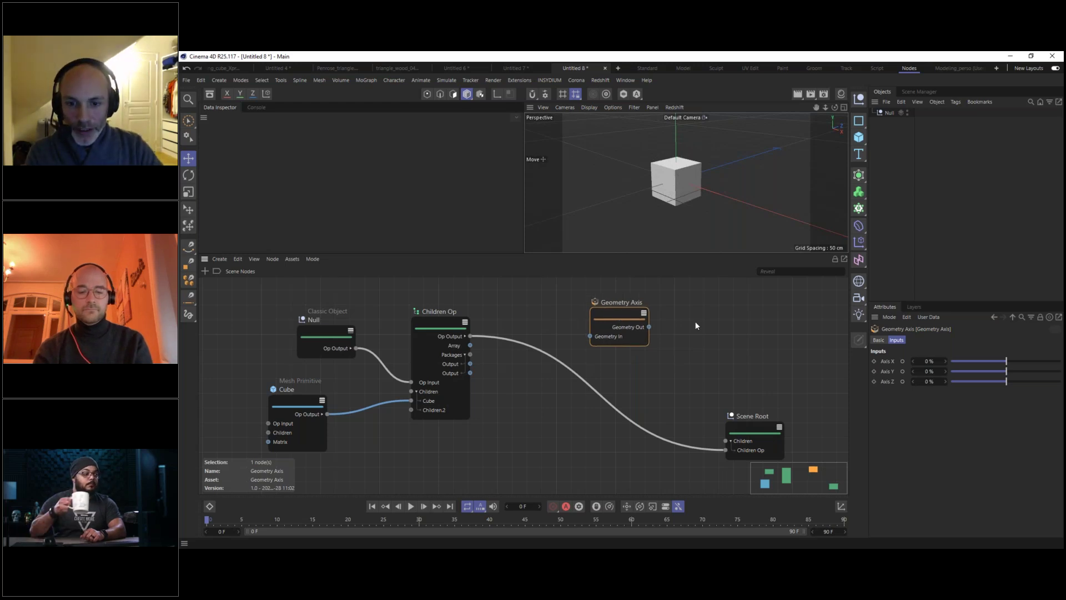
pyautogui.moveTo(606, 310)
pyautogui.mouseDown()
pyautogui.moveTo(619, 316)
pyautogui.moveTo(593, 309)
pyautogui.mouseUp()
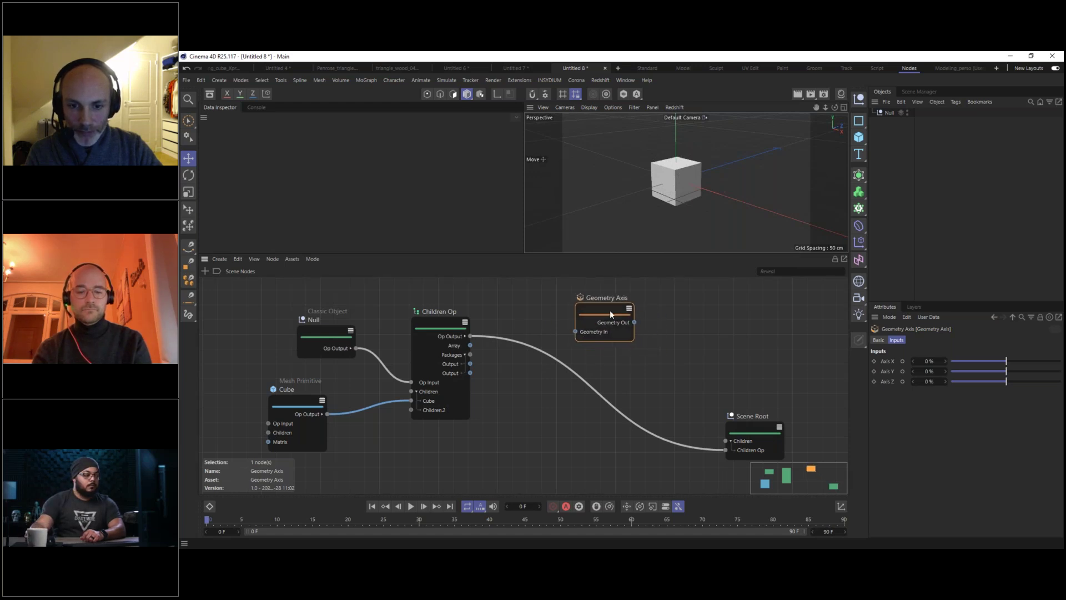
# Rearrange the nodes, expand the Cube node's output ports, and connect its Geometry output to Geometry In of the Geometry Axis node.
pyautogui.moveTo(610, 310); pyautogui.dragTo(507, 471)
pyautogui.moveTo(445, 328); pyautogui.dragTo(689, 331)
pyautogui.moveTo(501, 468); pyautogui.dragTo(495, 437)
pyautogui.moveTo(388, 410); pyautogui.dragTo(470, 330, button='middle')
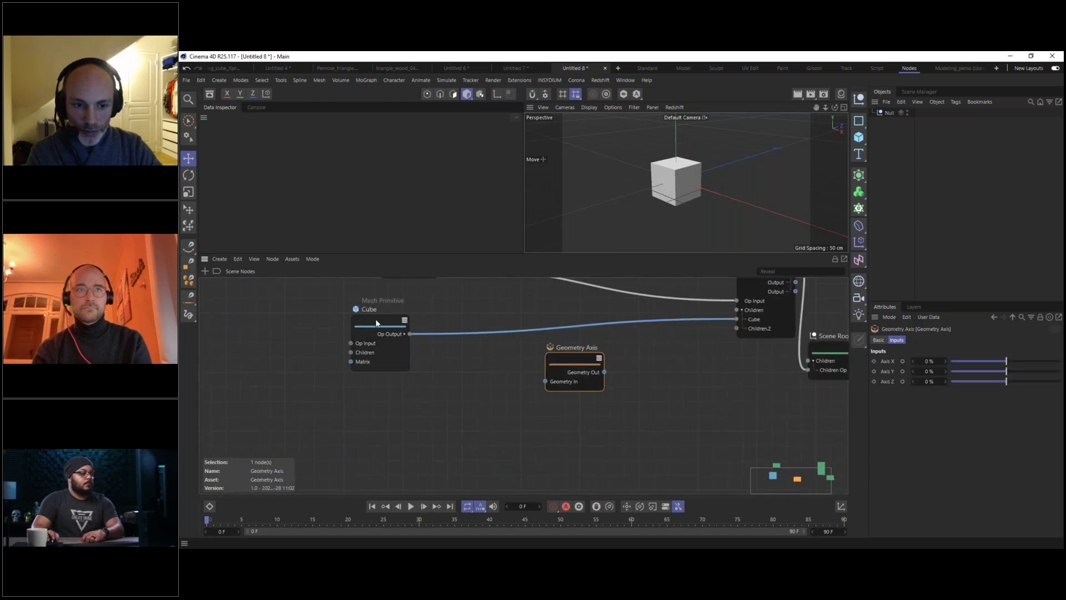
pyautogui.moveTo(376, 320); pyautogui.dragTo(340, 333)
pyautogui.click(368, 347)
pyautogui.moveTo(398, 336); pyautogui.dragTo(415, 392, button='middle')
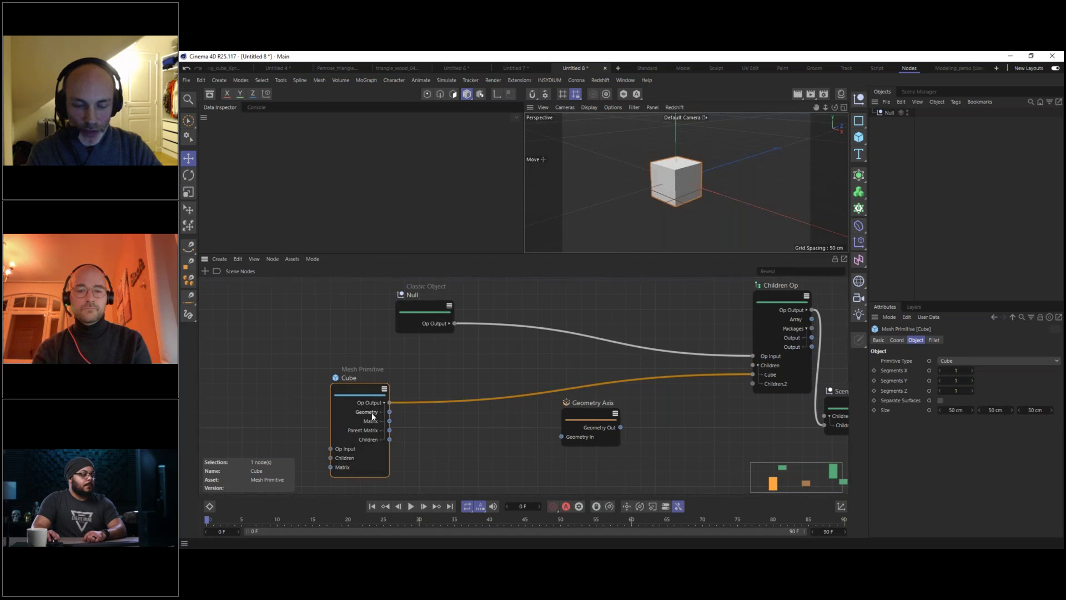
pyautogui.moveTo(389, 411); pyautogui.dragTo(447, 407)
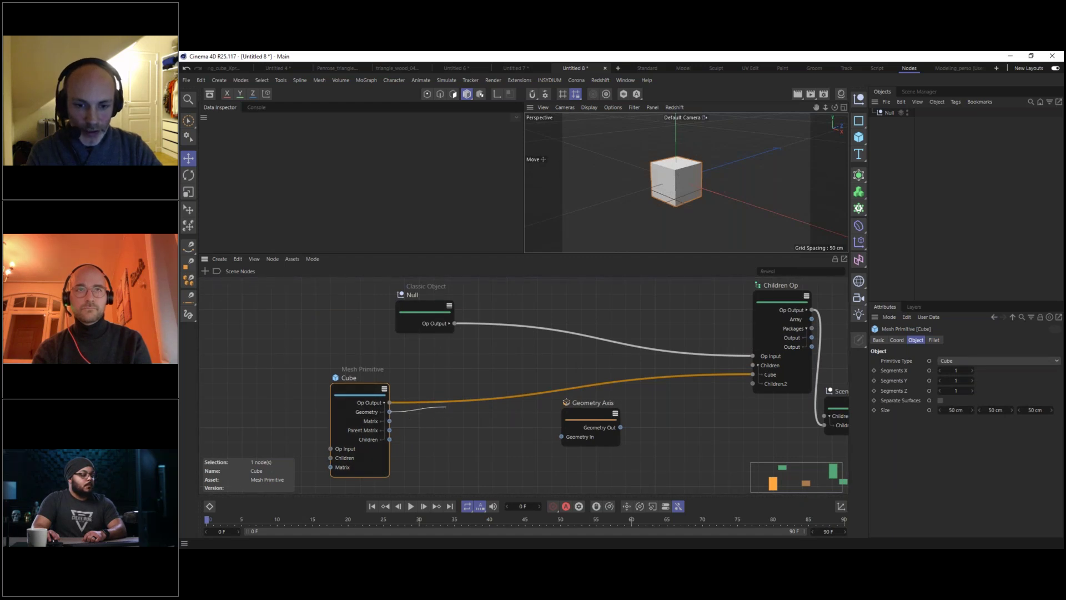
pyautogui.moveTo(537, 428)
pyautogui.mouseDown()
pyautogui.moveTo(560, 436)
pyautogui.moveTo(526, 414)
pyautogui.mouseUp()
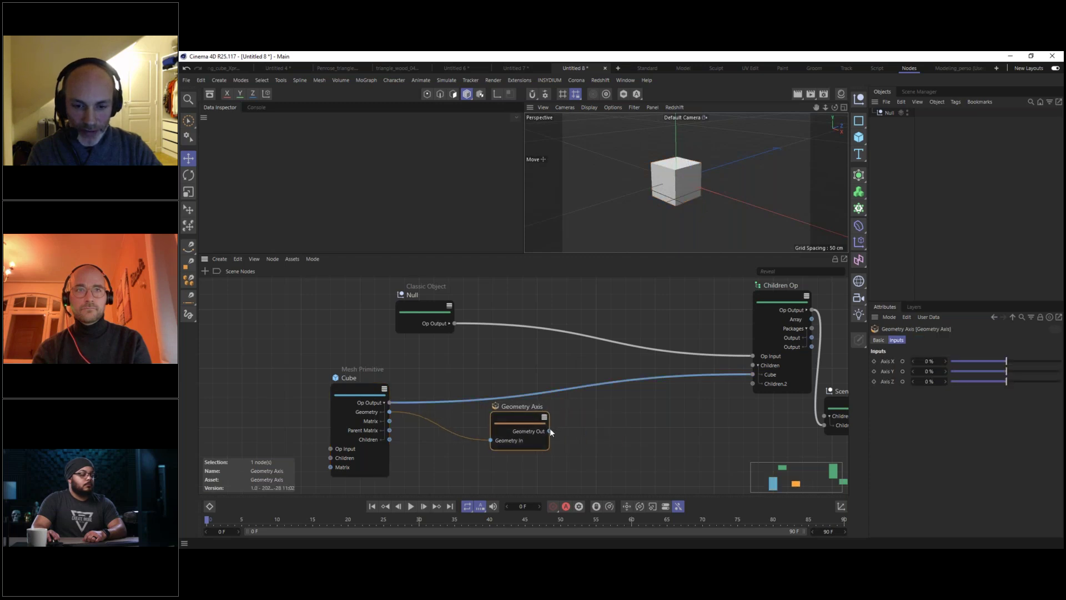
# Try to connect the Geometry Axis node's Geometry Out to a child input of Children Op.
pyautogui.moveTo(549, 432); pyautogui.dragTo(629, 409)
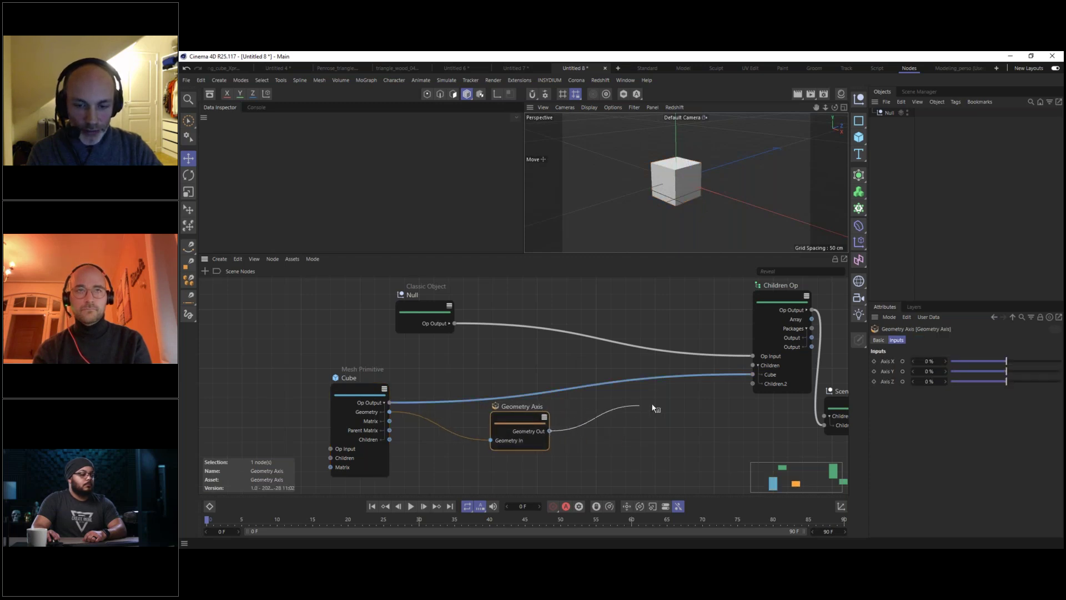
pyautogui.moveTo(733, 379); pyautogui.dragTo(565, 421)
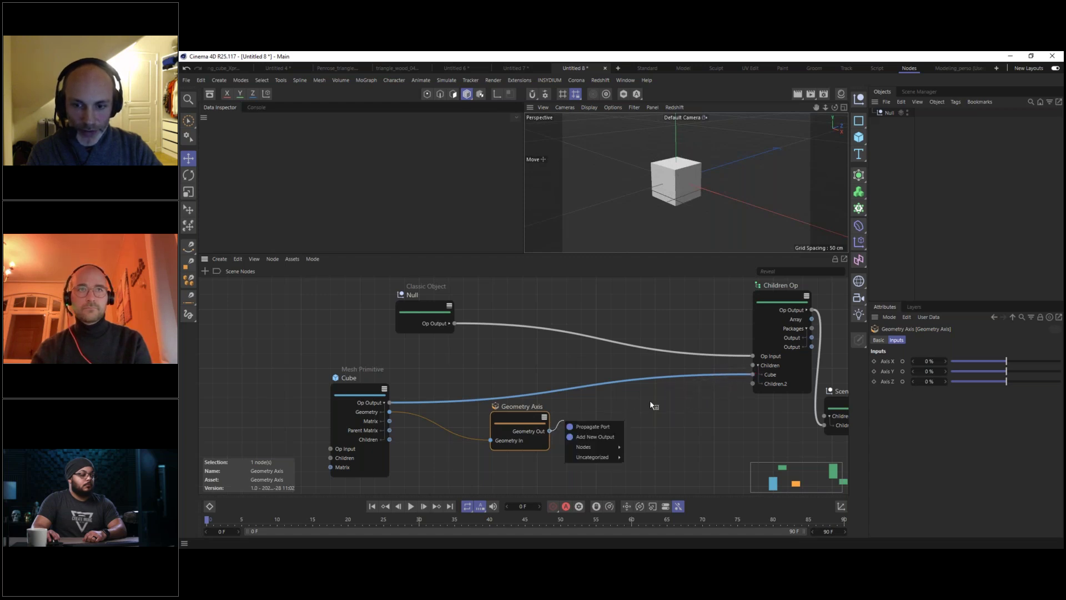
pyautogui.click(629, 402)
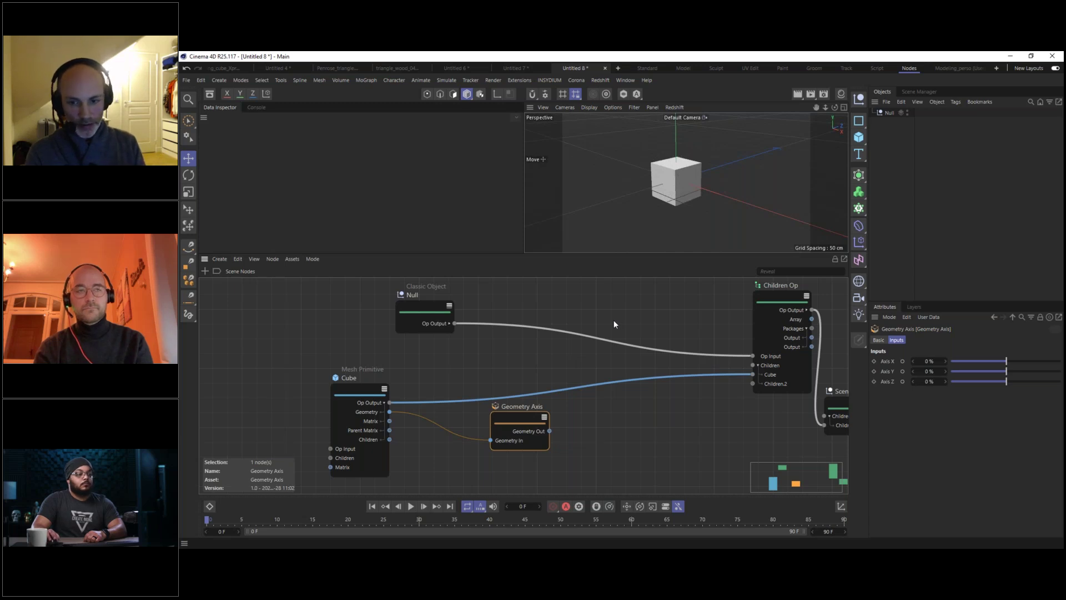
# Move the Geometry Axis node closer to the Cube node and search the node assets for "geo".
pyautogui.moveTo(511, 412); pyautogui.dragTo(520, 412)
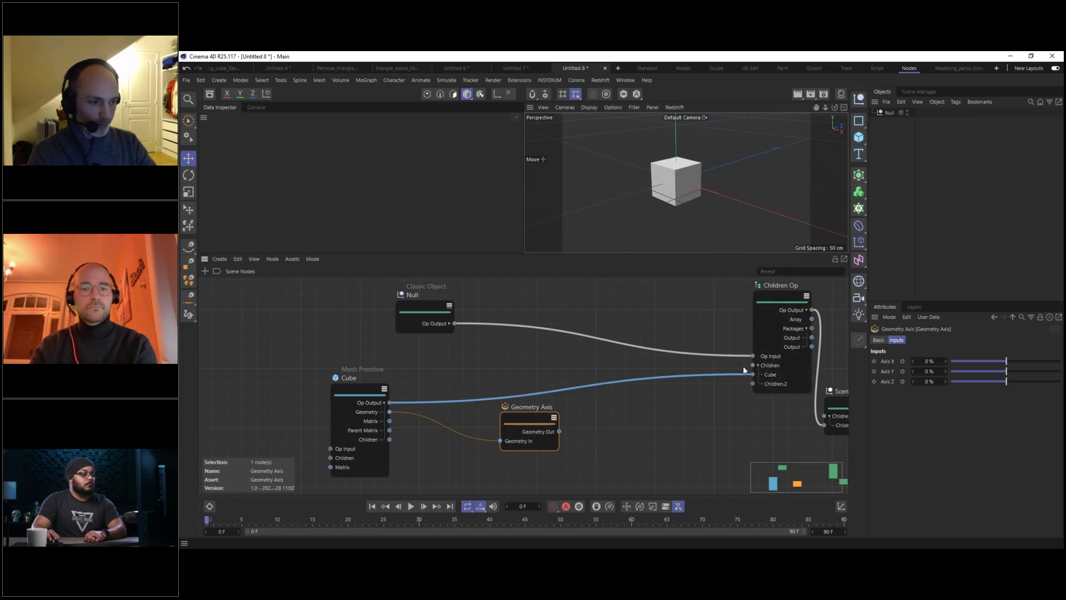
pyautogui.moveTo(523, 413); pyautogui.dragTo(481, 419)
pyautogui.doubleClick(677, 429)
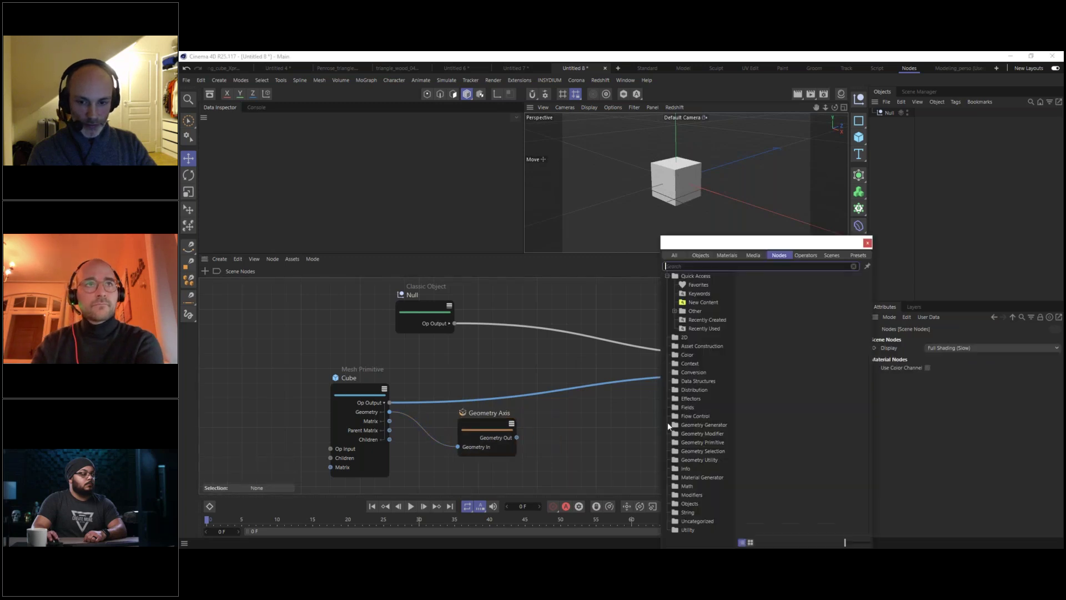
pyautogui.write('geo')
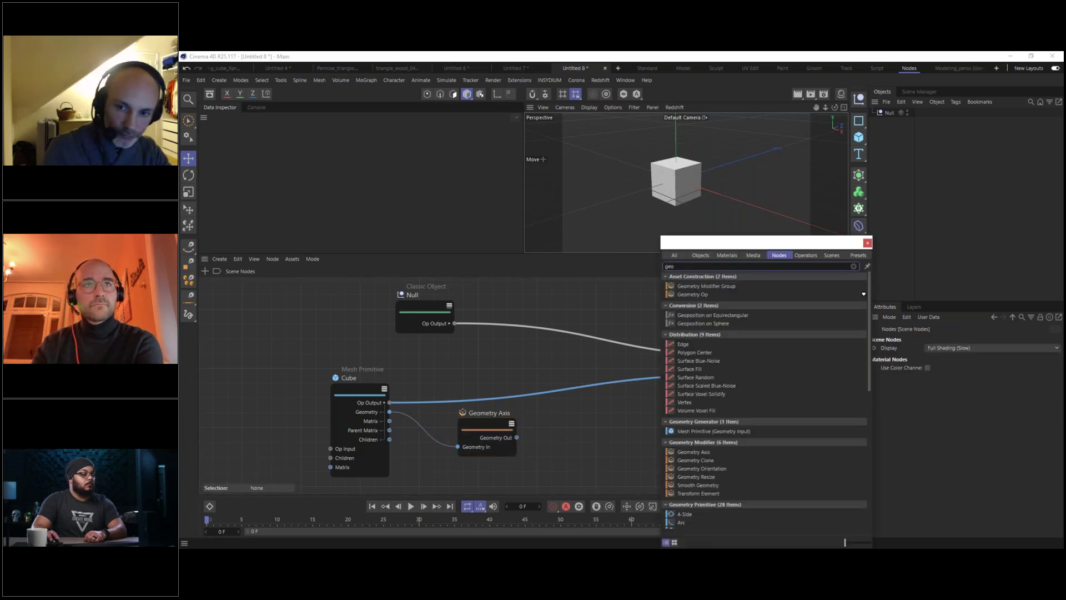
# Add a Geometry Op node, feed it from the Geometry Axis output, and connect its Op Output to the Children.1 input of Children Op.
pyautogui.click(702, 296)
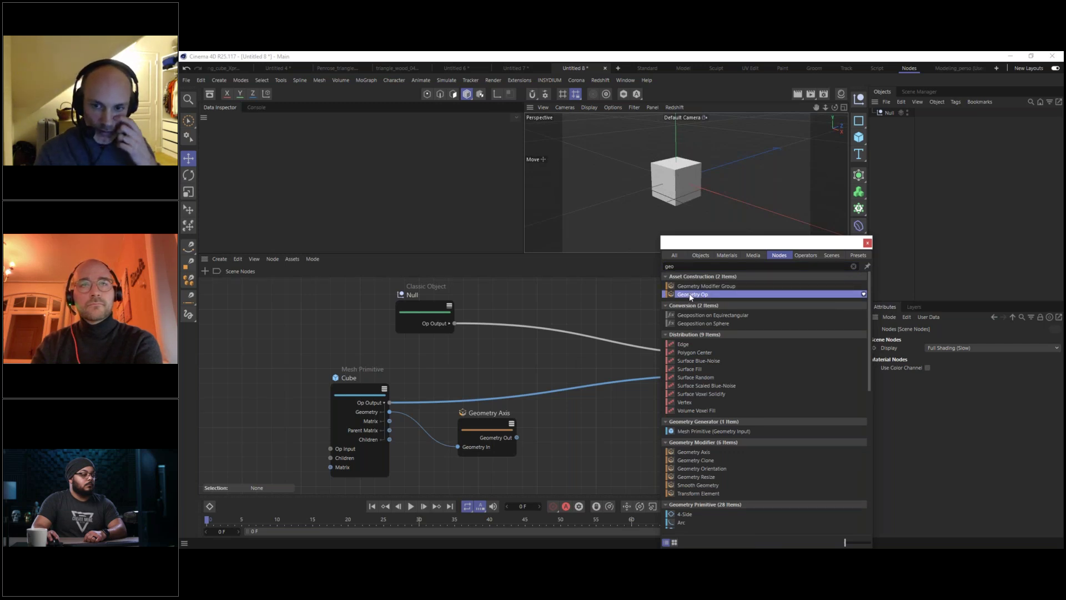
pyautogui.moveTo(690, 298); pyautogui.dragTo(582, 417)
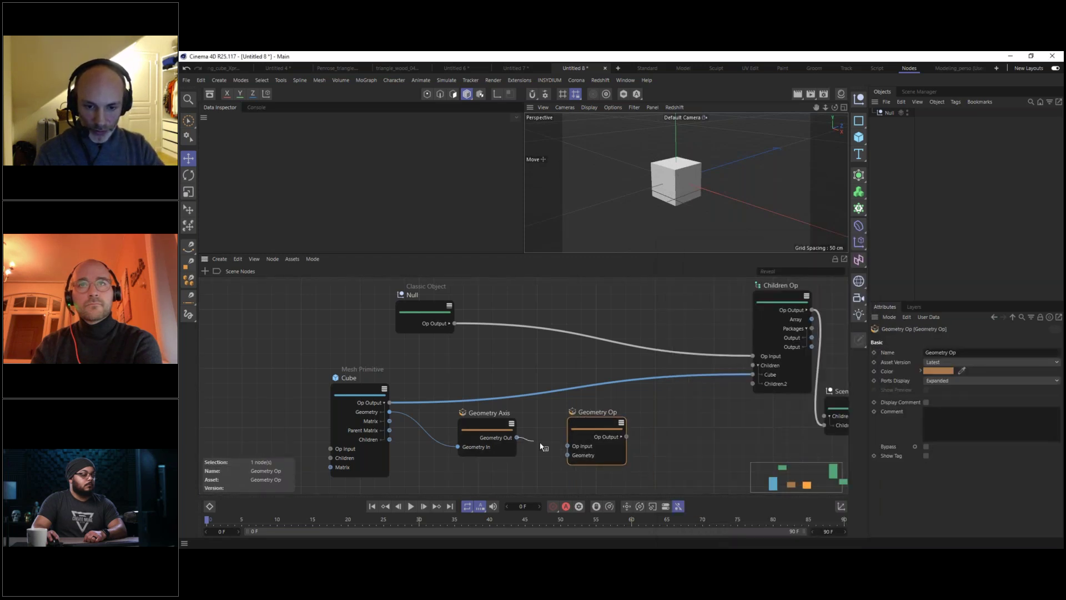
pyautogui.moveTo(569, 460); pyautogui.dragTo(570, 460)
pyautogui.moveTo(601, 426); pyautogui.dragTo(753, 374)
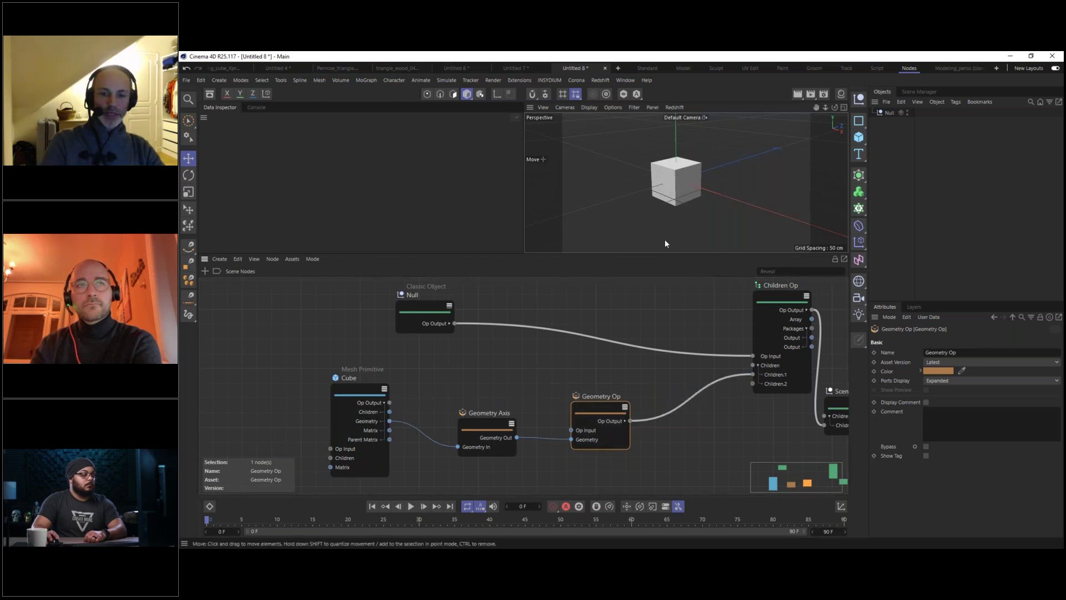
# Set Axis Y of the Geometry Axis node to 100% and check the cube's pivot against the selected Null in the viewport.
pyautogui.click(477, 426)
pyautogui.moveTo(1007, 371); pyautogui.dragTo(1061, 371)
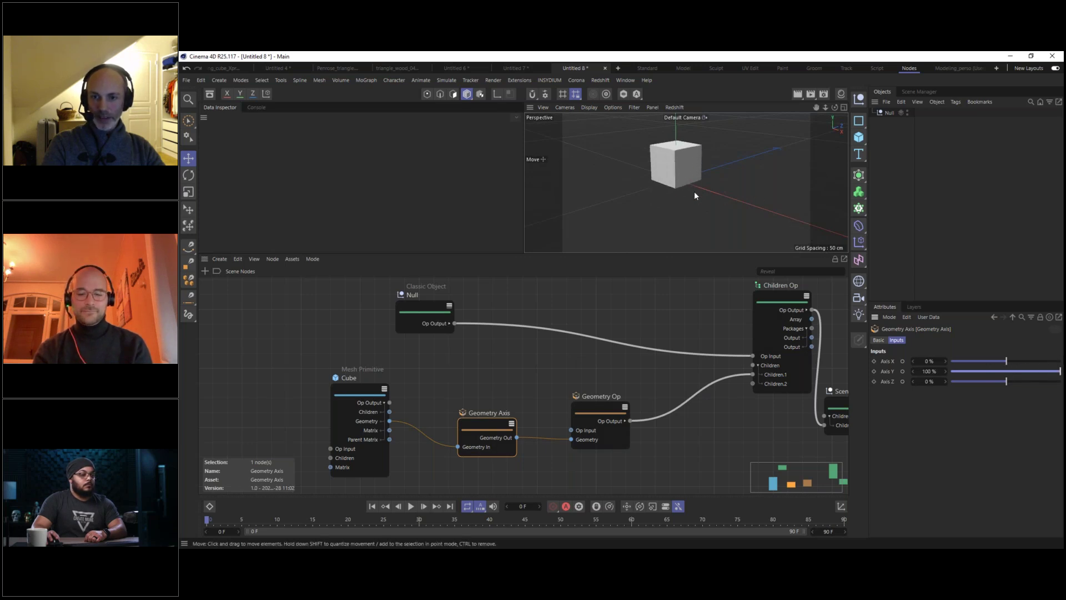
pyautogui.keyDown('alt'); pyautogui.moveTo(670, 173); pyautogui.dragTo(755, 180); pyautogui.keyUp('alt')
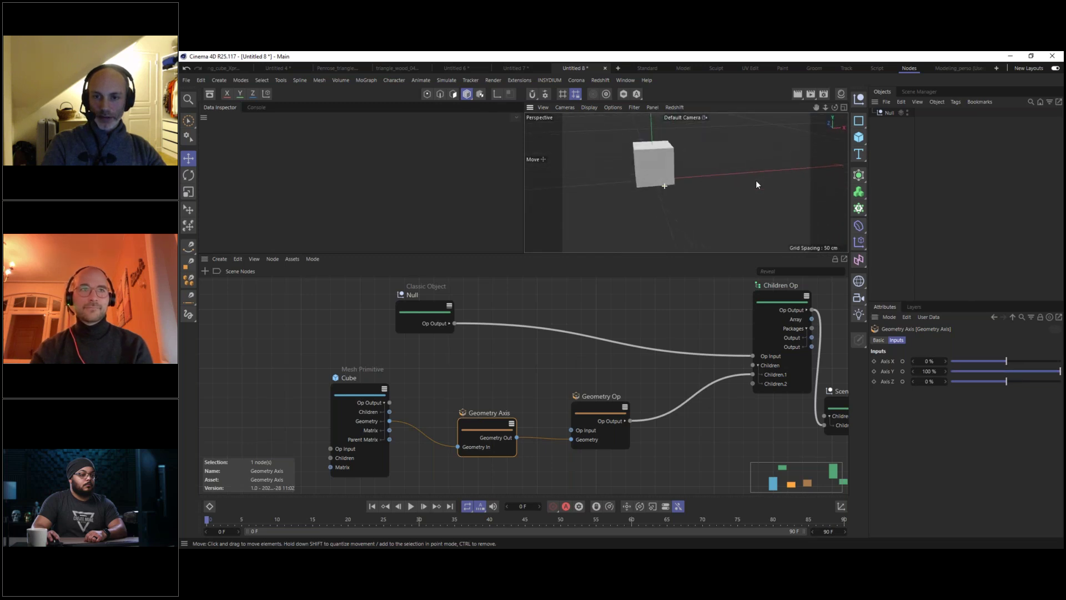
pyautogui.keyDown('alt'); pyautogui.moveTo(654, 171); pyautogui.dragTo(595, 191); pyautogui.keyUp('alt')
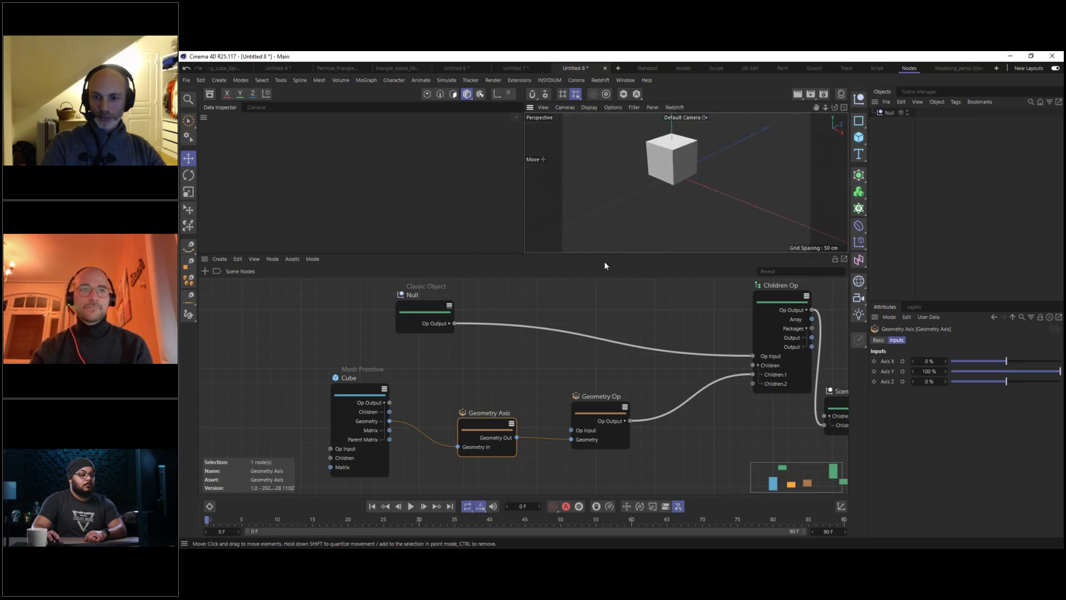
pyautogui.click(886, 112)
pyautogui.moveTo(688, 183)
pyautogui.keyDown('alt'); pyautogui.mouseDown()
pyautogui.moveTo(721, 137)
pyautogui.moveTo(711, 162)
pyautogui.moveTo(741, 176)
pyautogui.moveTo(633, 180)
pyautogui.moveTo(794, 175)
pyautogui.moveTo(638, 208)
pyautogui.mouseUp(); pyautogui.keyUp('alt')
pyautogui.hotkey('ctrl', 'z')
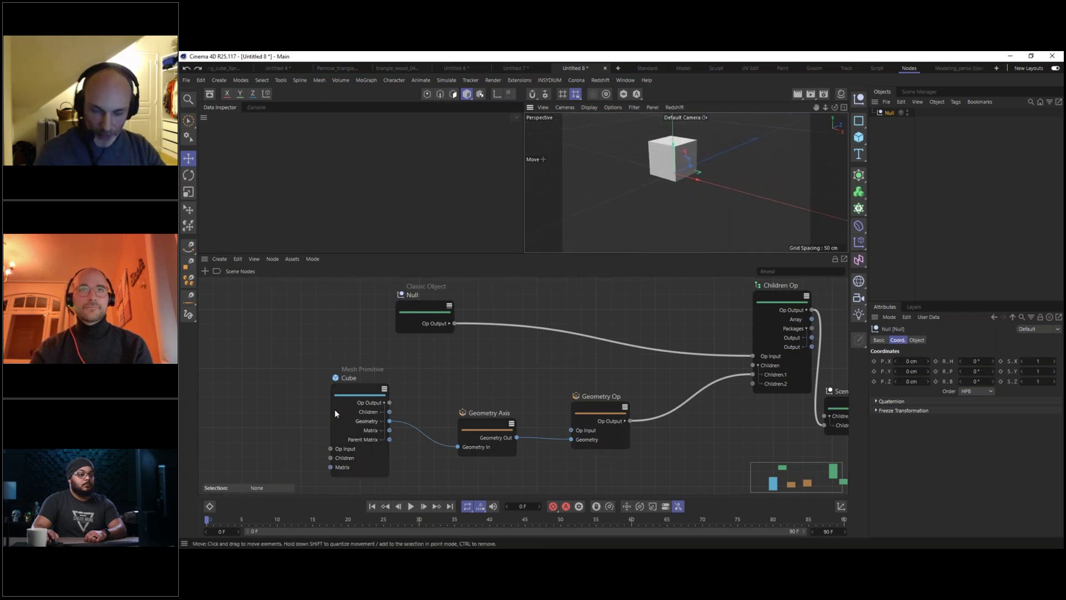
# Spread out the Cube, Geometry Axis and Geometry Op nodes to make room between the Cube and Geometry Axis.
pyautogui.moveTo(357, 394); pyautogui.dragTo(272, 391)
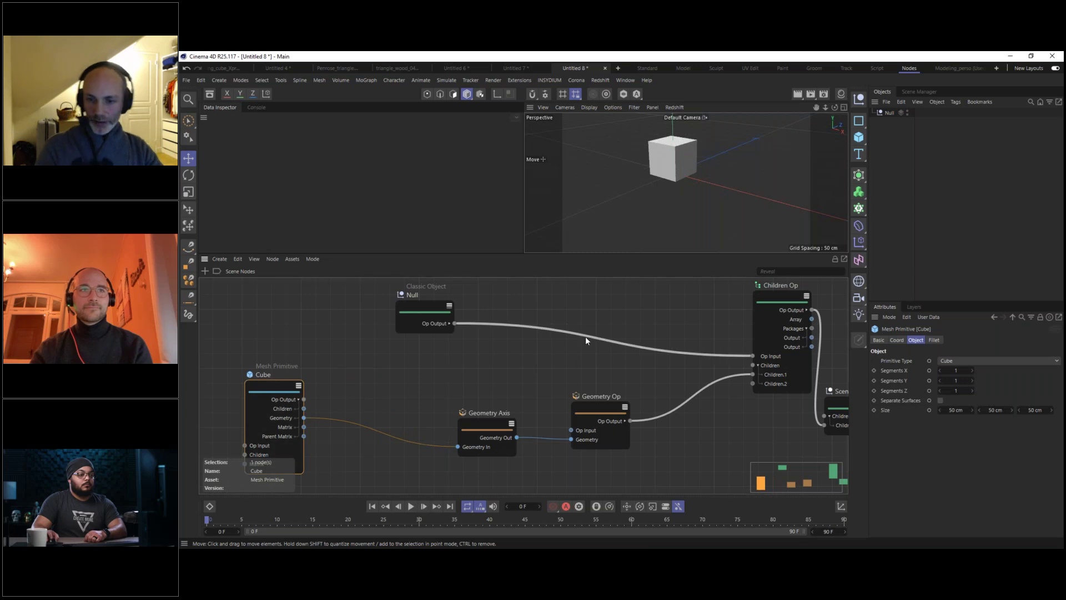
pyautogui.moveTo(598, 407); pyautogui.dragTo(642, 402)
pyautogui.moveTo(479, 421); pyautogui.dragTo(525, 419)
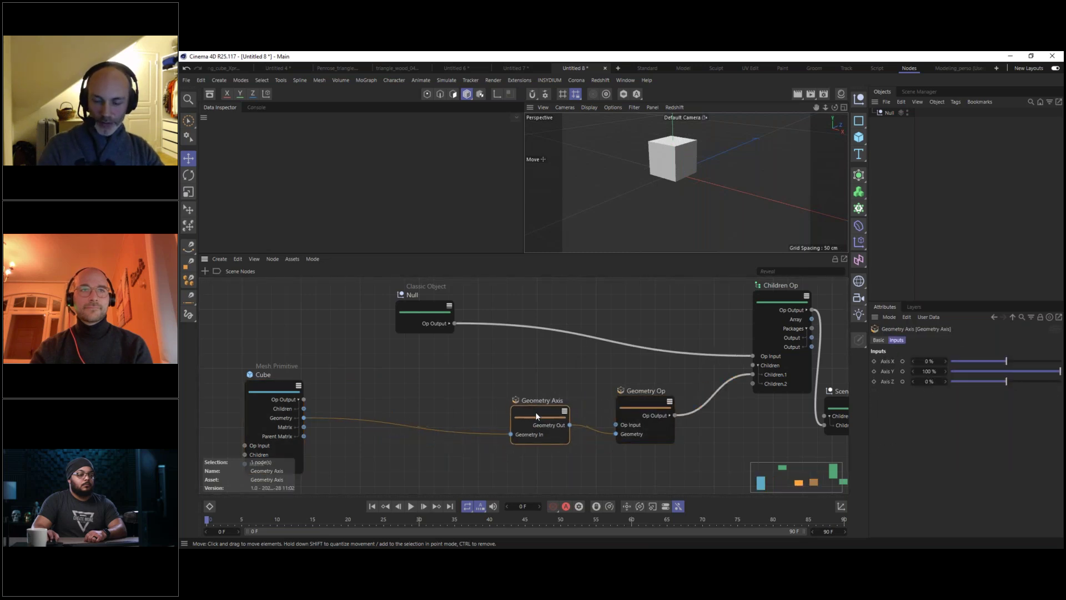
# Browse the geometry, info and math categories of the node library for a node that transforms the cube's geometry.
pyautogui.doubleClick(396, 381)
pyautogui.moveTo(464, 243); pyautogui.dragTo(428, 129)
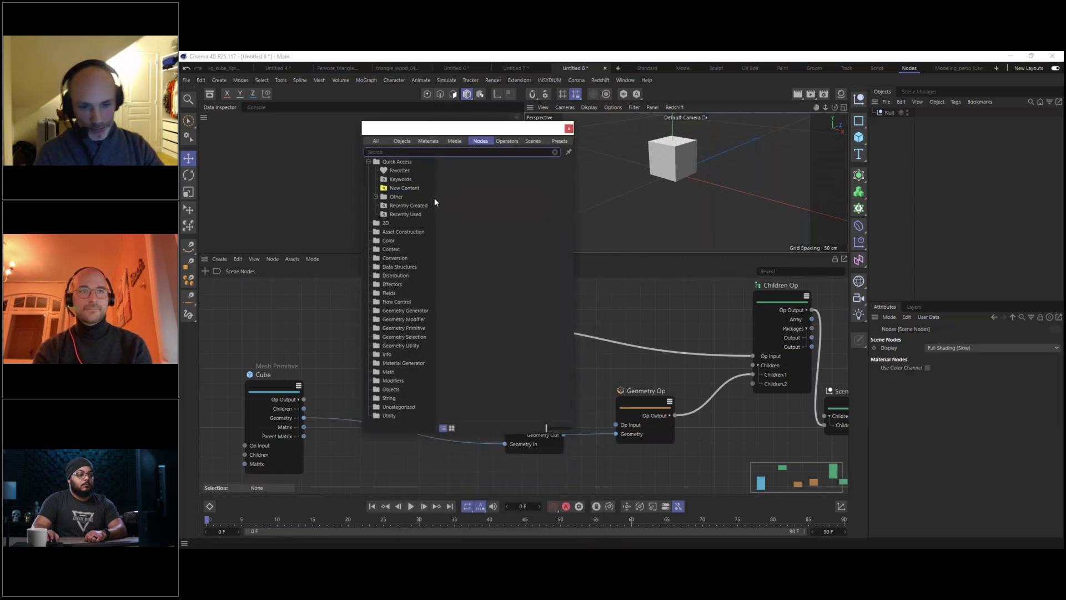
pyautogui.click(409, 319)
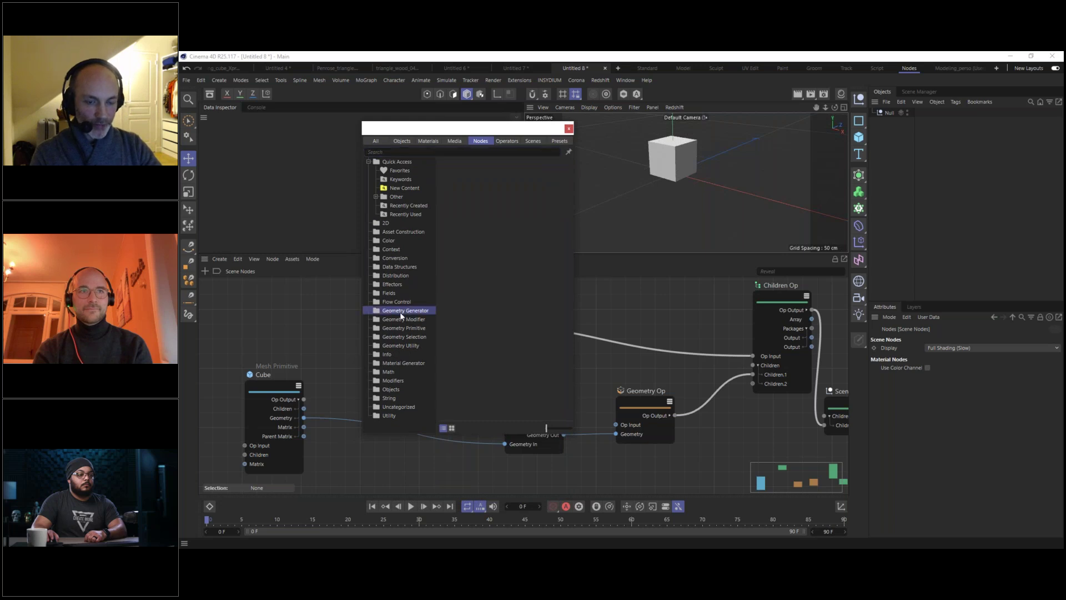
pyautogui.click(392, 329)
pyautogui.click(392, 337)
pyautogui.click(392, 346)
pyautogui.click(388, 355)
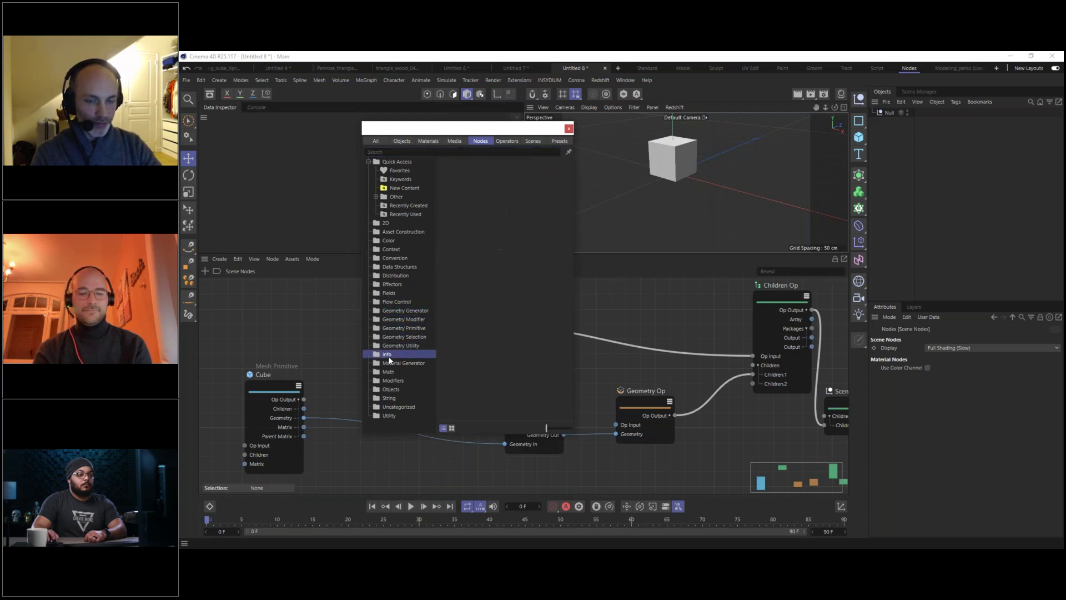
pyautogui.click(386, 371)
pyautogui.click(388, 353)
pyautogui.click(390, 329)
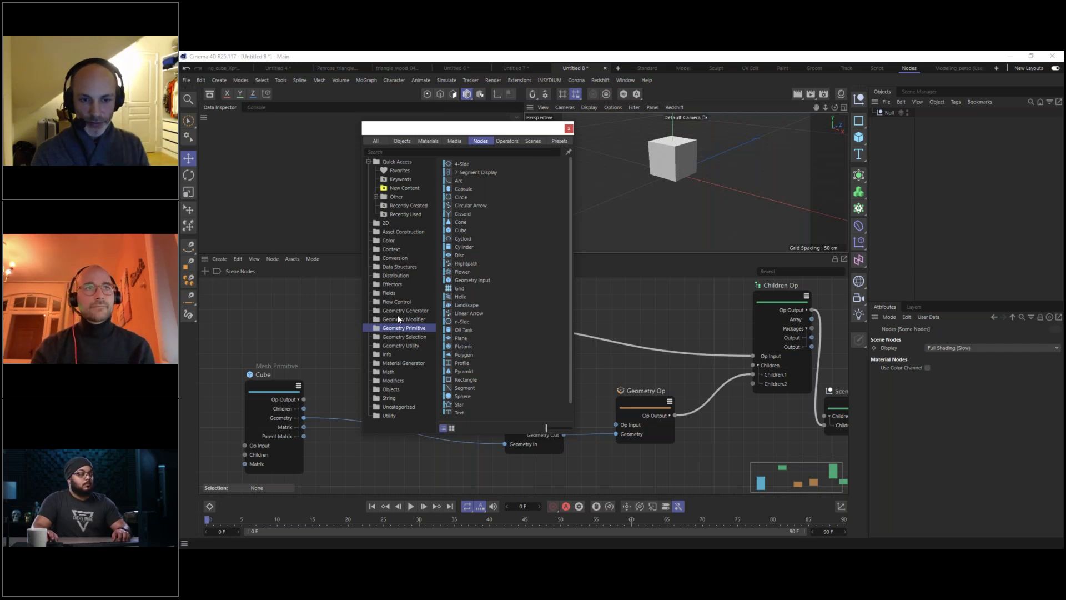
pyautogui.moveTo(408, 137); pyautogui.dragTo(488, 137)
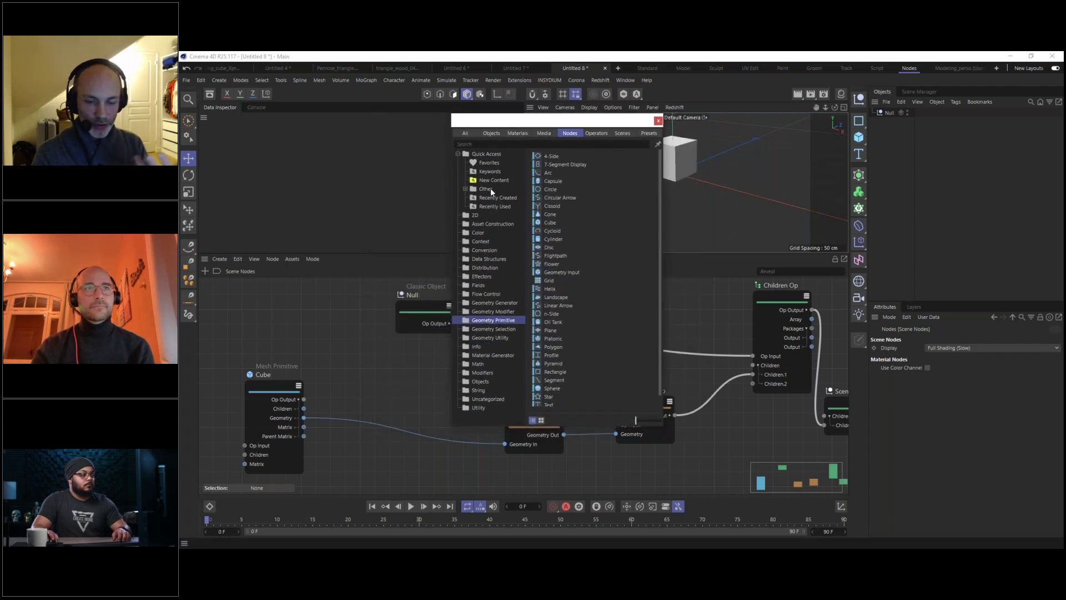
# Search the node library for "transf" and add a Transform Element node between the Cube and Geometry Axis nodes.
pyautogui.click(479, 143)
pyautogui.write('tra')
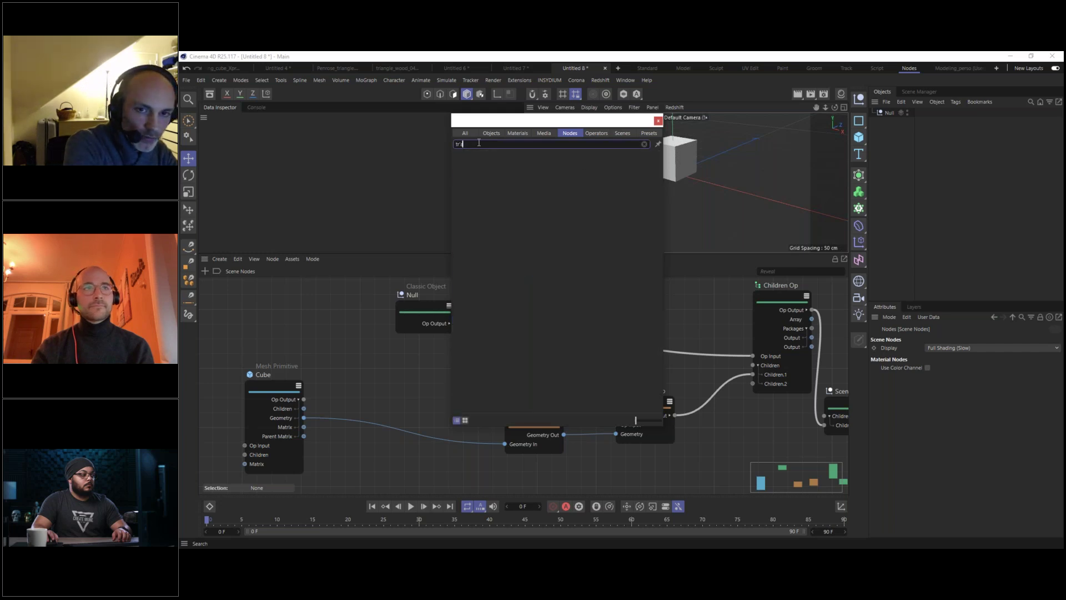
pyautogui.write('sn')
pyautogui.press('BackSpace')
pyautogui.press('BackSpace')
pyautogui.write('nsf')
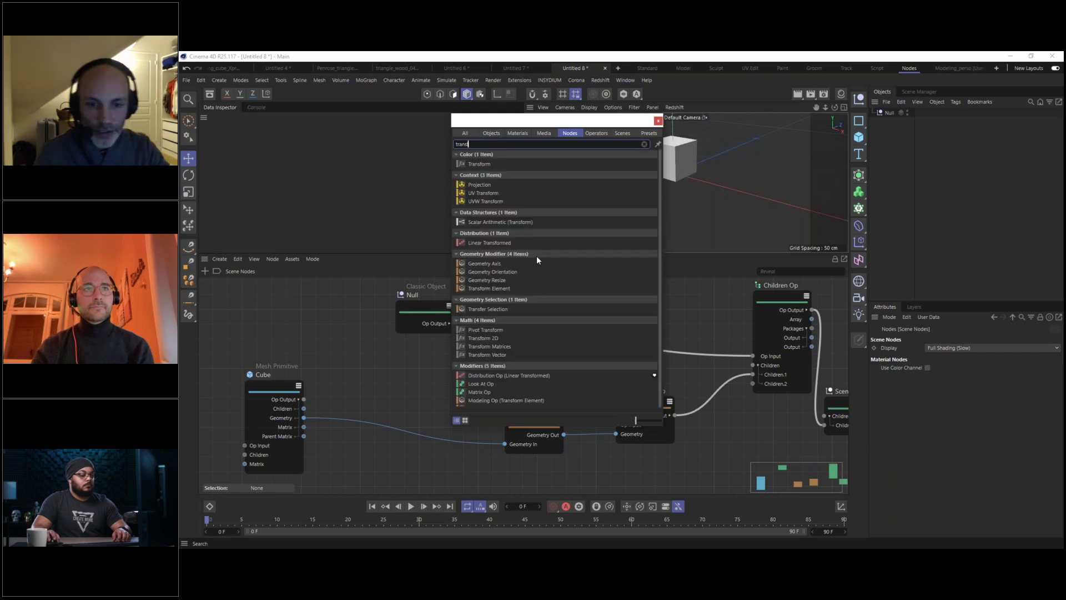
pyautogui.moveTo(483, 290); pyautogui.dragTo(451, 360)
pyautogui.click(404, 355)
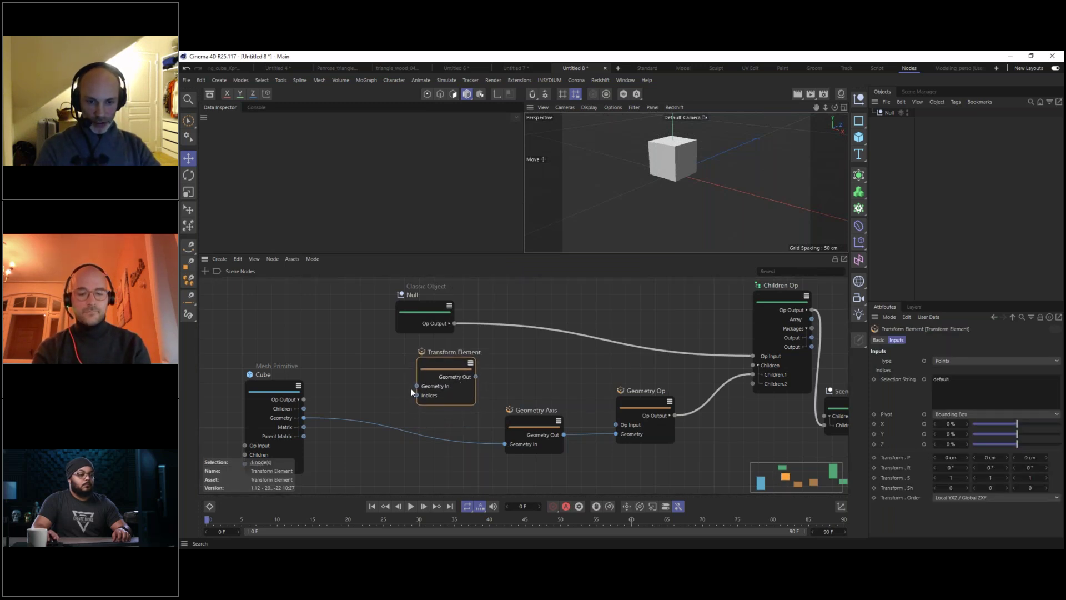
# Wire the Cube's Geometry output into Transform Element and its Geometry Out into Geometry Axis, placing the new node in line between them.
pyautogui.moveTo(304, 418); pyautogui.dragTo(415, 365)
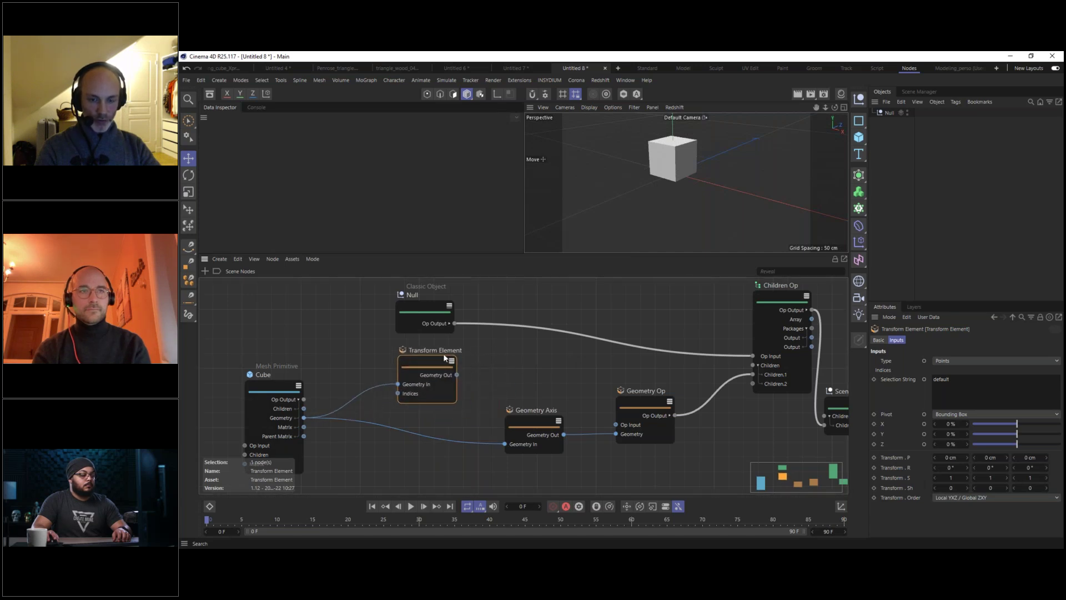
pyautogui.moveTo(458, 376); pyautogui.dragTo(504, 443)
pyautogui.moveTo(435, 371); pyautogui.dragTo(450, 403)
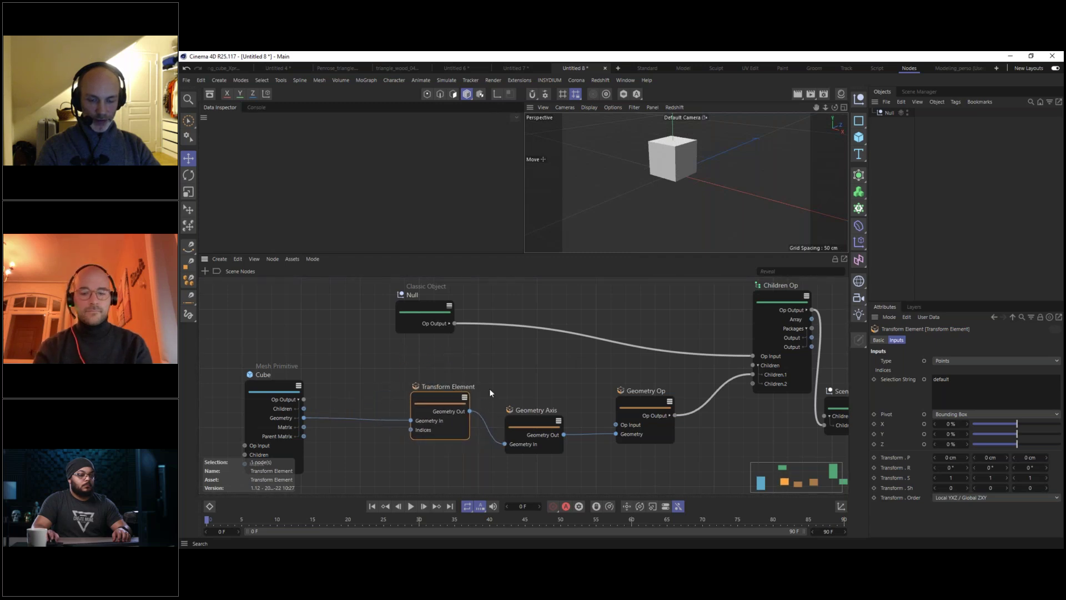
pyautogui.moveTo(492, 389); pyautogui.dragTo(513, 326, button='middle')
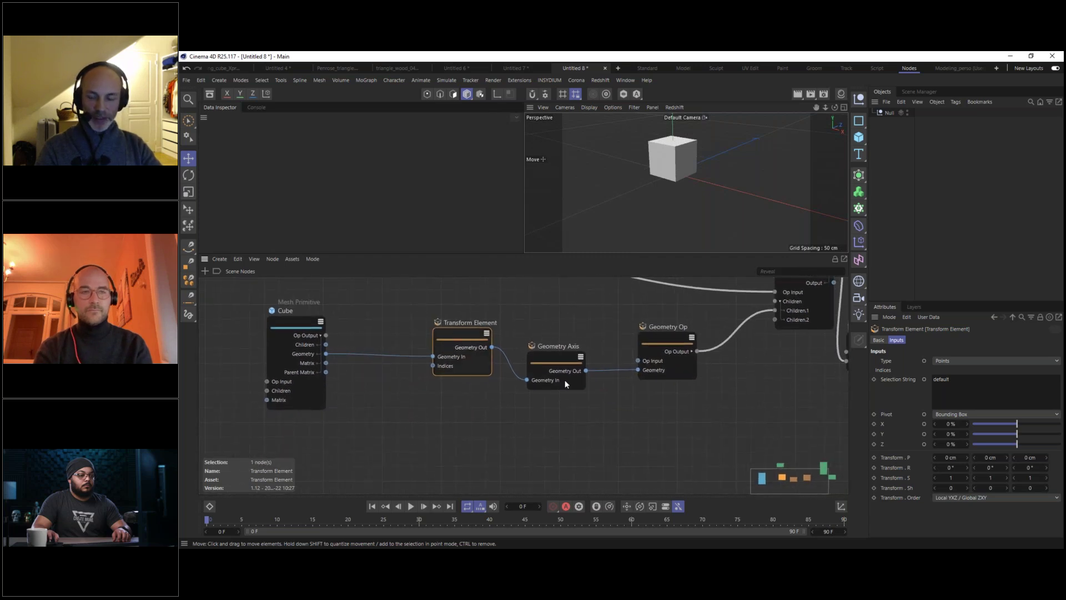
# Test rotating the cube with the first rotation value of the Transform Element node, resetting it to 0° after each try.
pyautogui.click(909, 468)
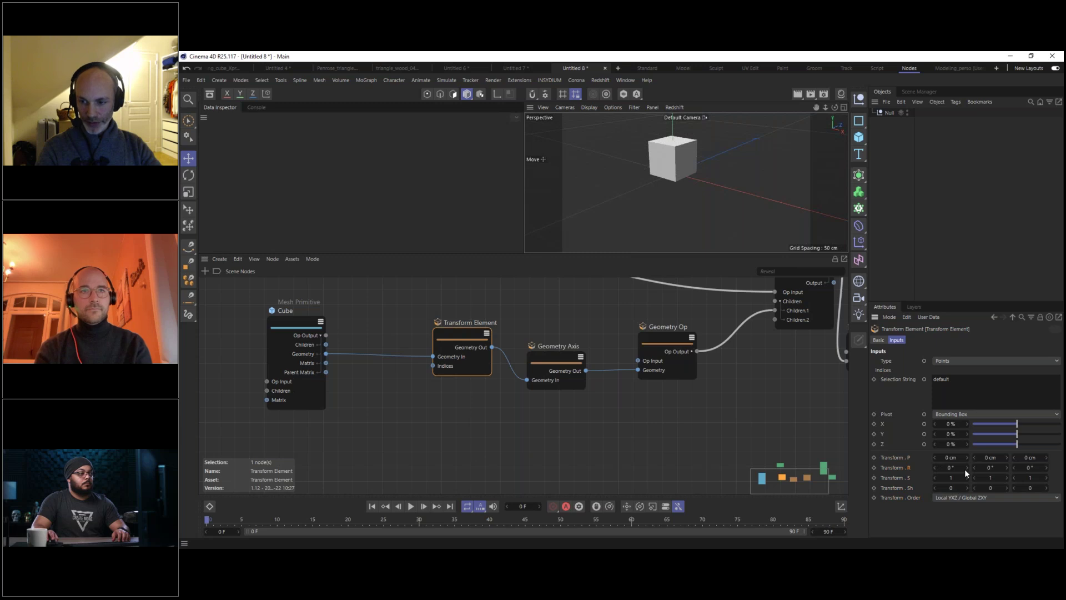
pyautogui.moveTo(951, 467); pyautogui.dragTo(927, 466)
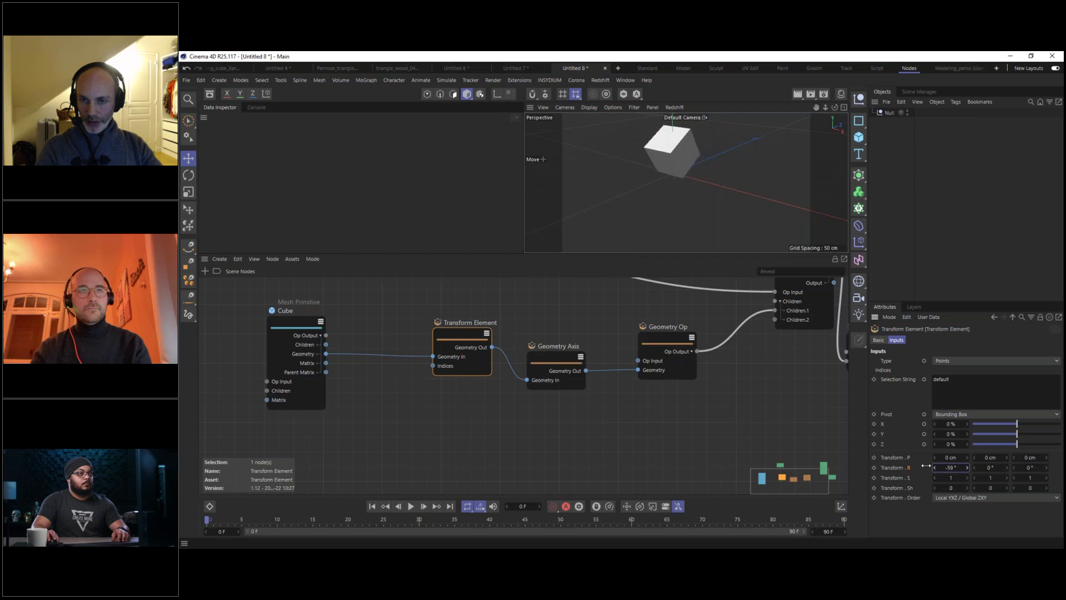
pyautogui.rightClick(967, 467)
pyautogui.keyDown('alt'); pyautogui.moveTo(679, 157); pyautogui.dragTo(698, 191); pyautogui.keyUp('alt')
pyautogui.moveTo(698, 191)
pyautogui.keyDown('alt'); pyautogui.mouseDown(button='right')
pyautogui.moveTo(715, 170)
pyautogui.moveTo(702, 178)
pyautogui.mouseUp(button='right'); pyautogui.keyUp('alt')
pyautogui.moveTo(955, 468)
pyautogui.mouseDown()
pyautogui.moveTo(940, 467)
pyautogui.moveTo(986, 466)
pyautogui.moveTo(967, 468)
pyautogui.mouseUp()
pyautogui.rightClick(967, 468)
pyautogui.keyDown('alt'); pyautogui.moveTo(738, 204); pyautogui.dragTo(697, 199); pyautogui.keyUp('alt')
pyautogui.scroll(-5, 697, 199)
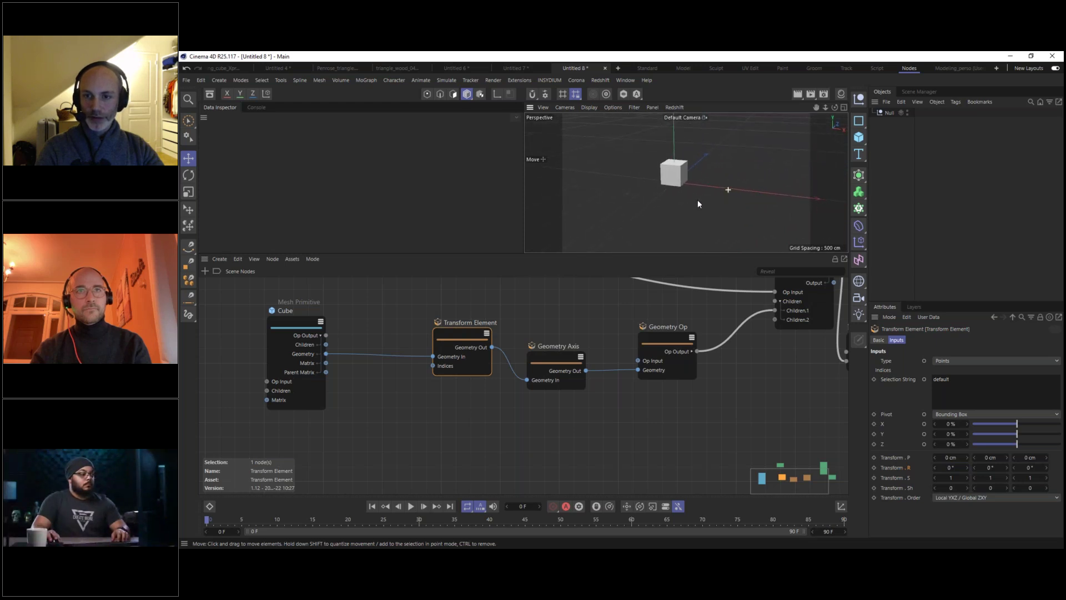
# Test rotating the cube with the third rotation value of the Transform Element node and reset it to 0° each time.
pyautogui.moveTo(1028, 467); pyautogui.dragTo(1043, 465)
pyautogui.rightClick(1047, 469)
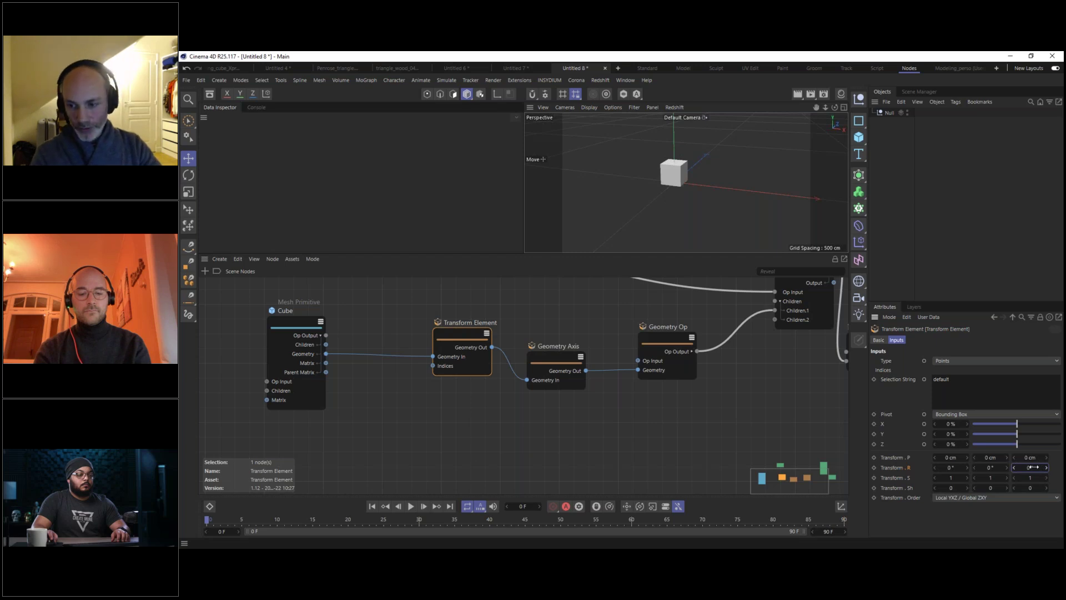
pyautogui.moveTo(1027, 469); pyautogui.dragTo(1045, 457)
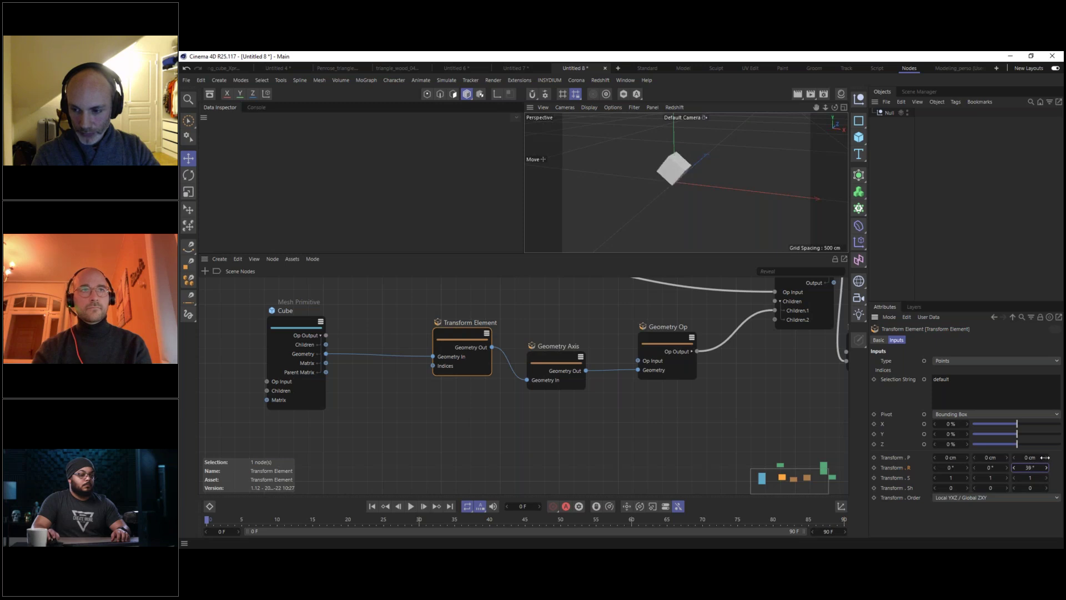
pyautogui.rightClick(1046, 469)
# Select the Null, test moving it along the X axis, and reset its X position to 0 cm.
pyautogui.click(889, 113)
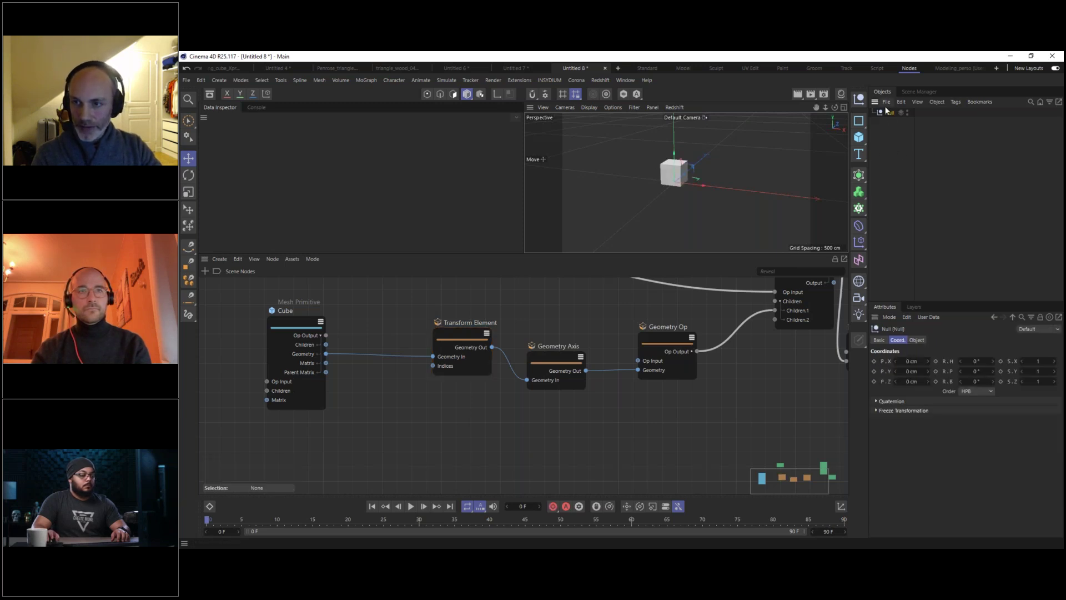
pyautogui.moveTo(927, 361); pyautogui.dragTo(939, 361)
pyautogui.rightClick(928, 361)
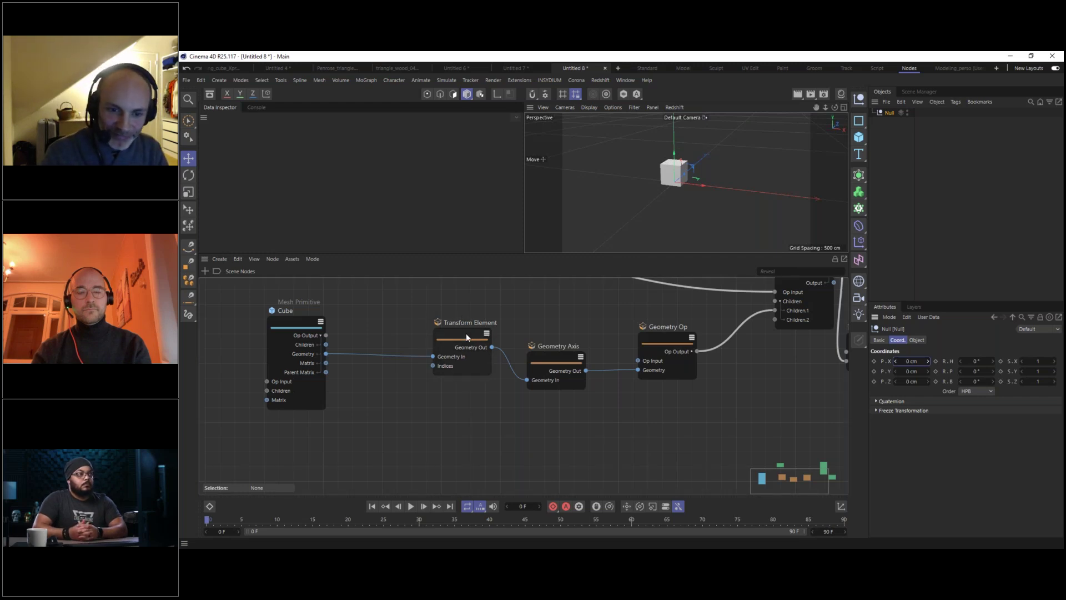
# Expose the Transform input port on the Transform Element node and reposition the node beside Geometry Axis.
pyautogui.click(449, 335)
pyautogui.moveTo(449, 335); pyautogui.dragTo(437, 339)
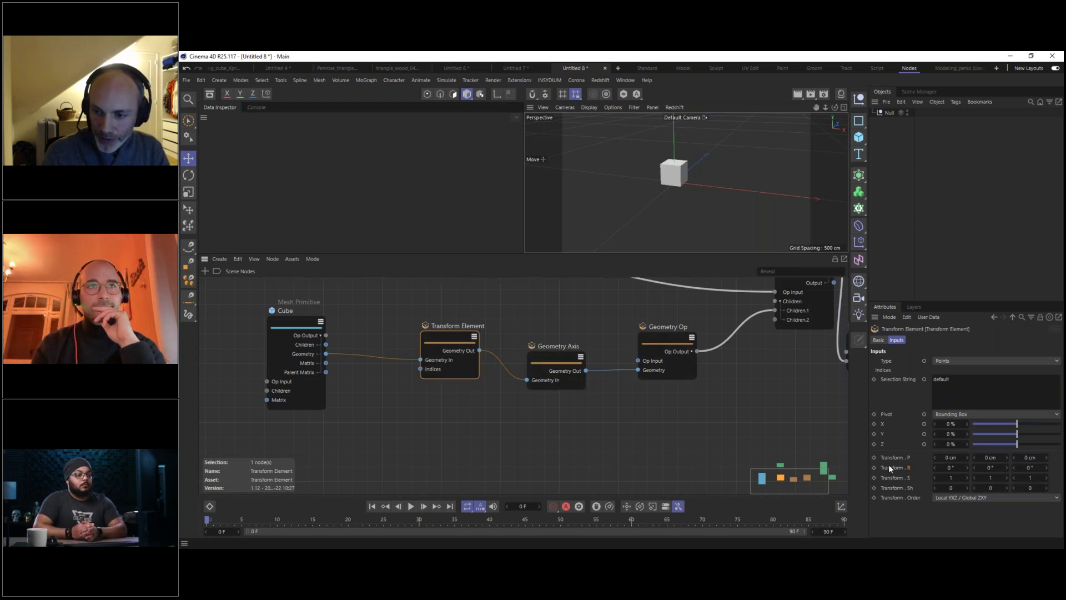
pyautogui.rightClick(441, 337)
pyautogui.moveTo(464, 355)
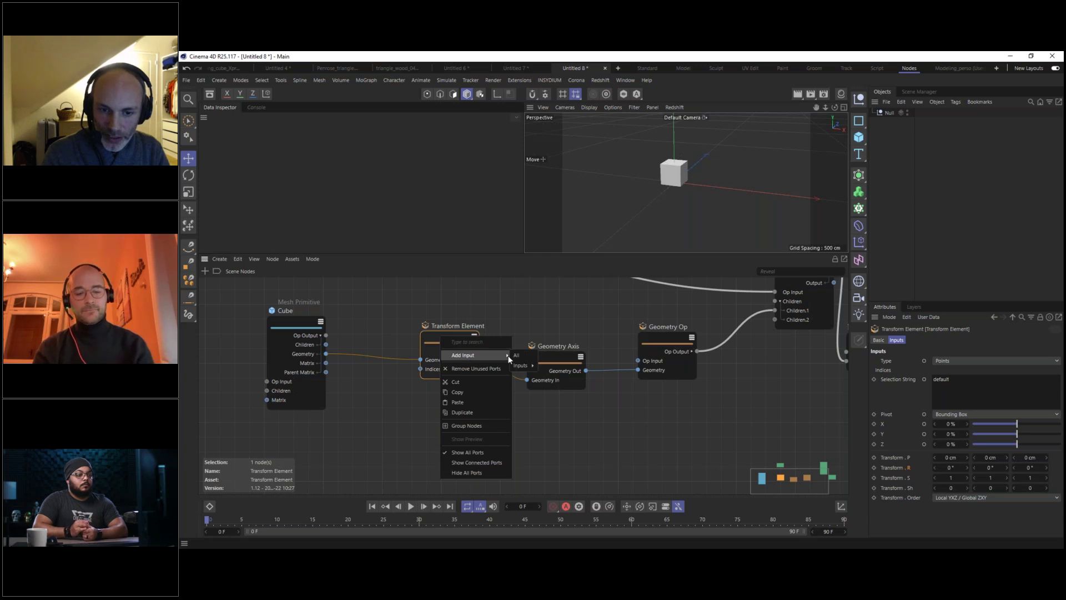
pyautogui.moveTo(522, 367)
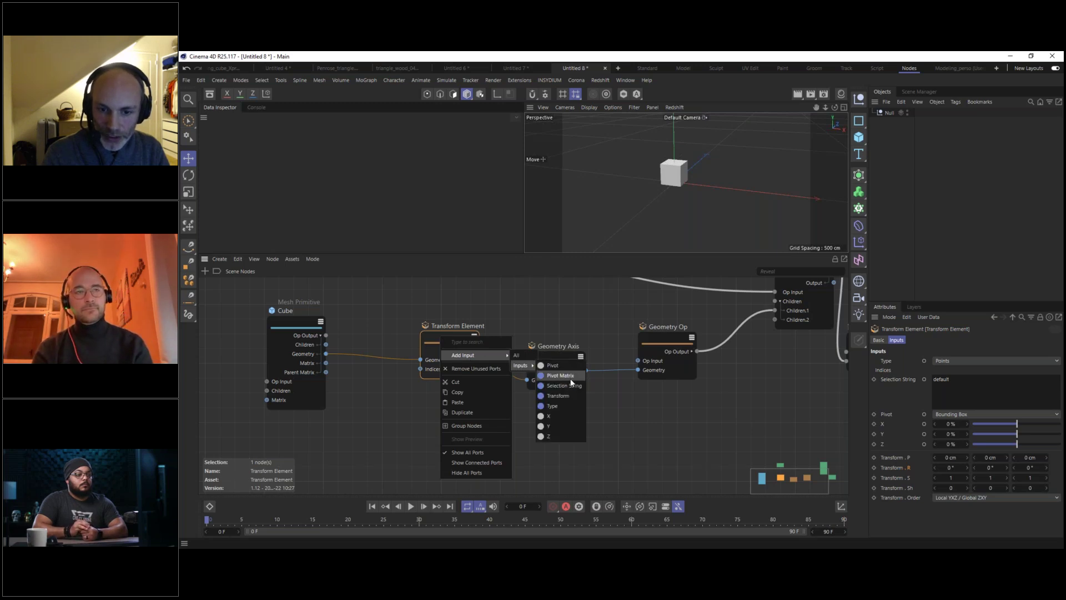
pyautogui.click(564, 394)
pyautogui.moveTo(446, 331); pyautogui.dragTo(464, 351)
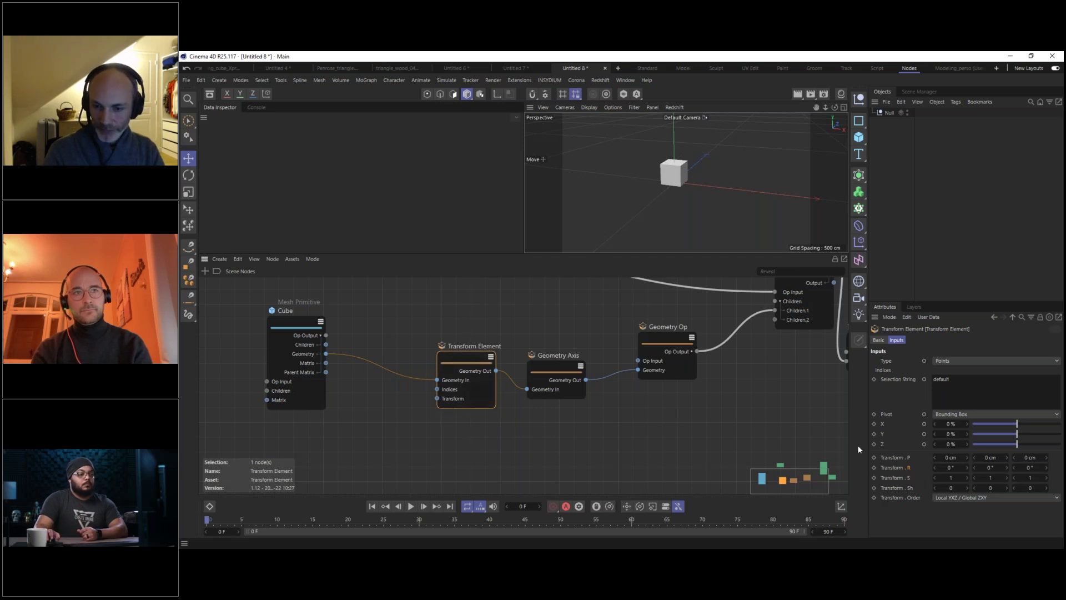
# Add a Compose Matrix node and connect its Result output to the Transform input of Transform Element.
pyautogui.moveTo(332, 432); pyautogui.dragTo(419, 395, button='middle')
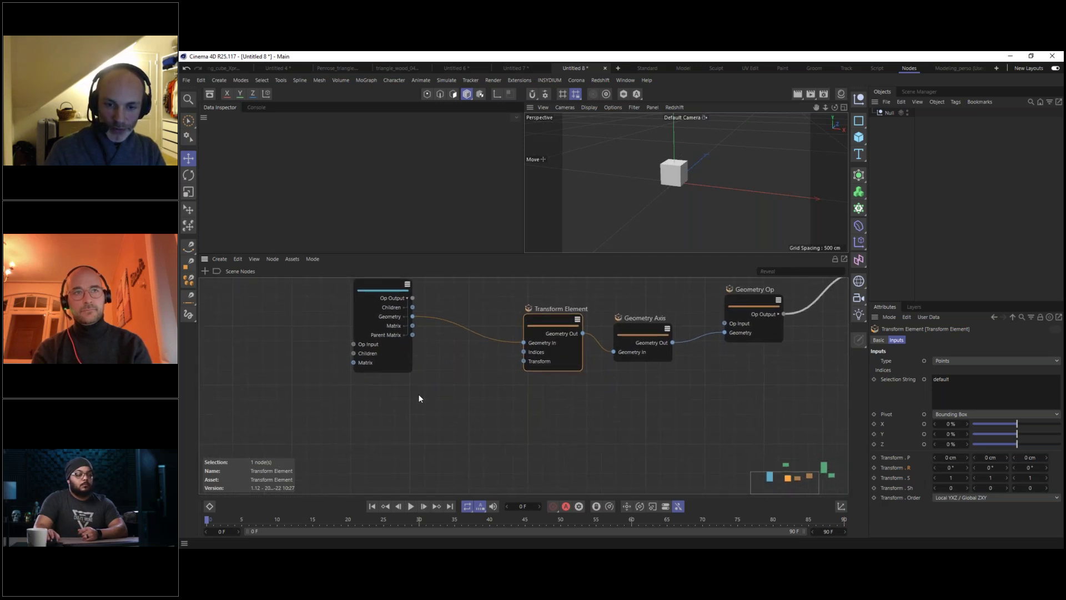
pyautogui.click(536, 363)
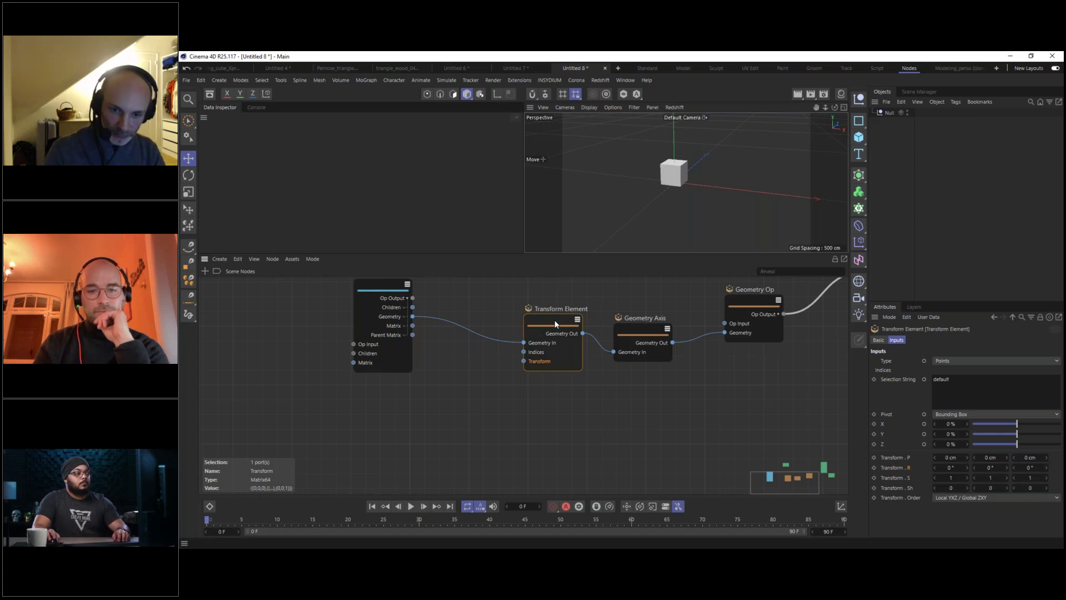
pyautogui.doubleClick(430, 396)
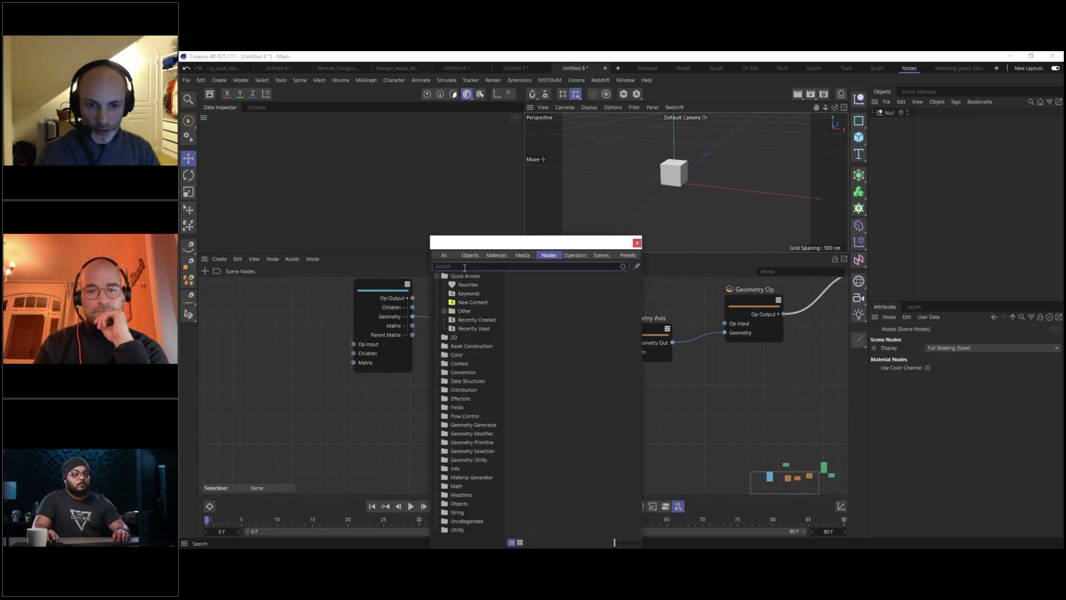
pyautogui.write('compose')
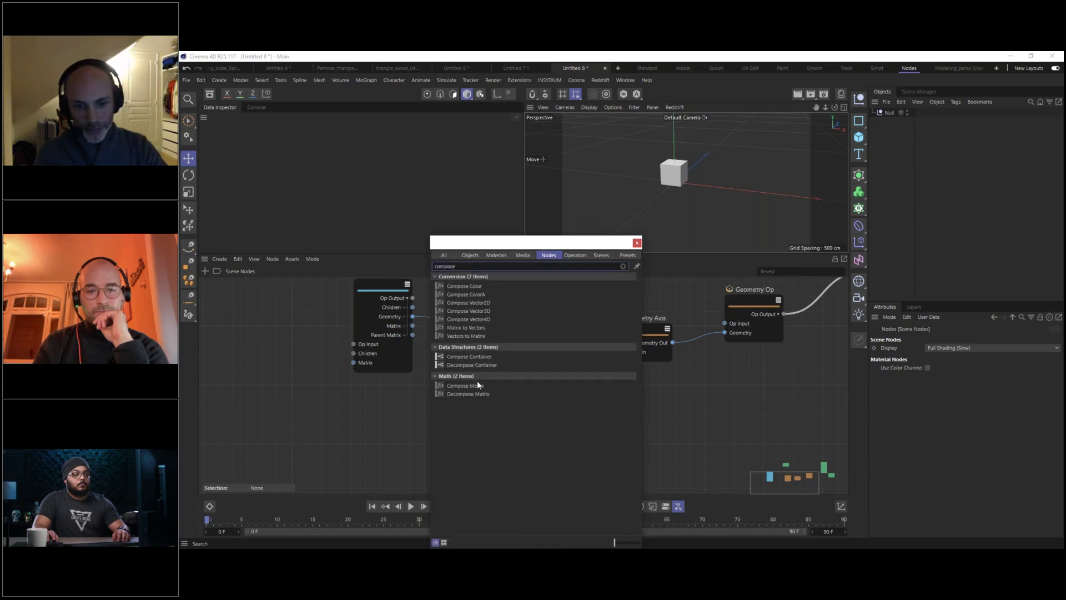
pyautogui.moveTo(469, 385)
pyautogui.mouseDown()
pyautogui.moveTo(391, 419)
pyautogui.moveTo(460, 380)
pyautogui.mouseUp()
pyautogui.click(398, 401)
pyautogui.moveTo(523, 363); pyautogui.dragTo(523, 361)
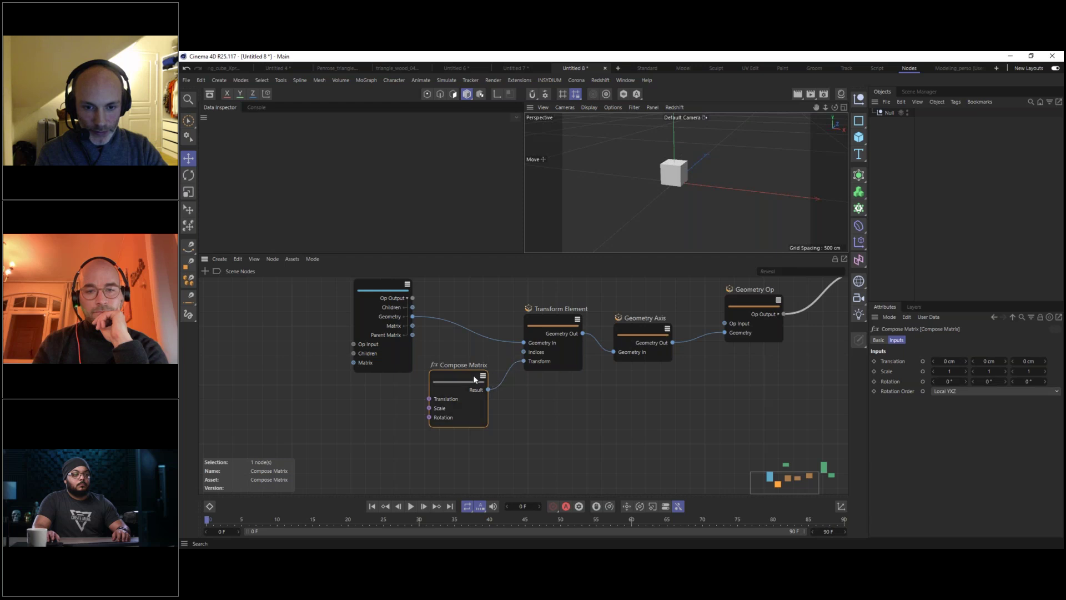
# Reposition the Compose Matrix node slightly, test its third rotation value, and reset that value to 0°.
pyautogui.click(445, 419)
pyautogui.moveTo(444, 417); pyautogui.dragTo(454, 425)
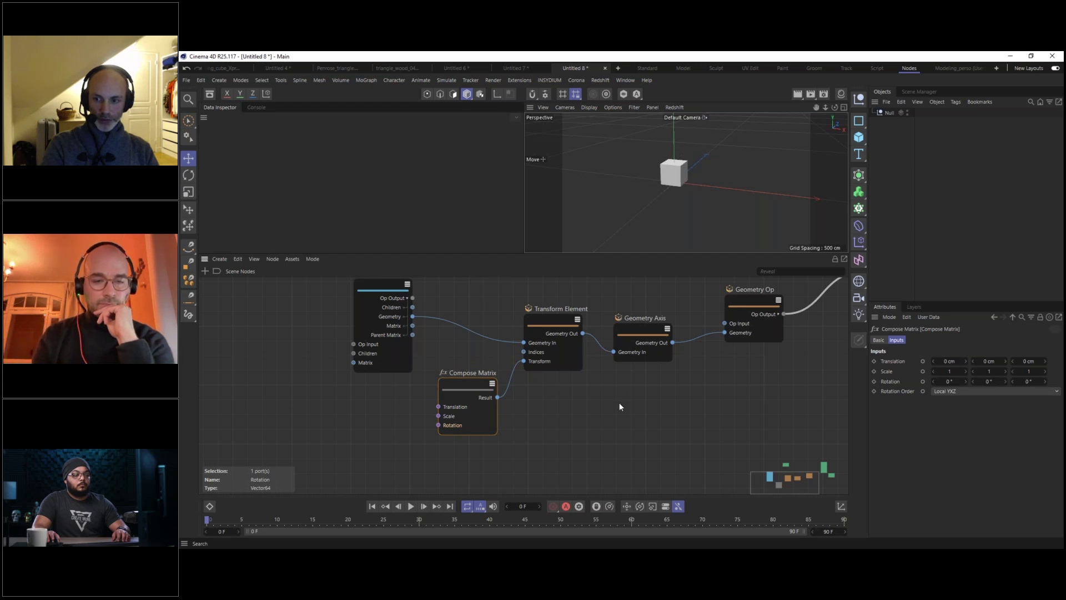
pyautogui.moveTo(1028, 382)
pyautogui.mouseDown()
pyautogui.moveTo(1061, 383)
pyautogui.moveTo(1046, 384)
pyautogui.mouseUp()
pyautogui.rightClick(1046, 383)
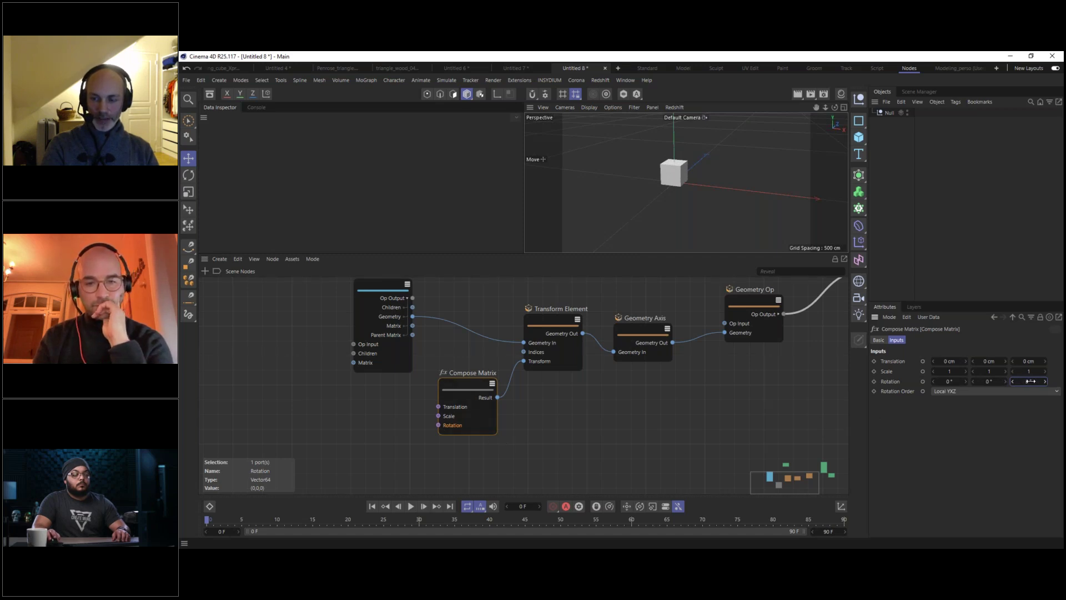
# Add a Compose Vector3D node and connect its Result output to the Rotation input of Compose Matrix.
pyautogui.doubleClick(318, 431)
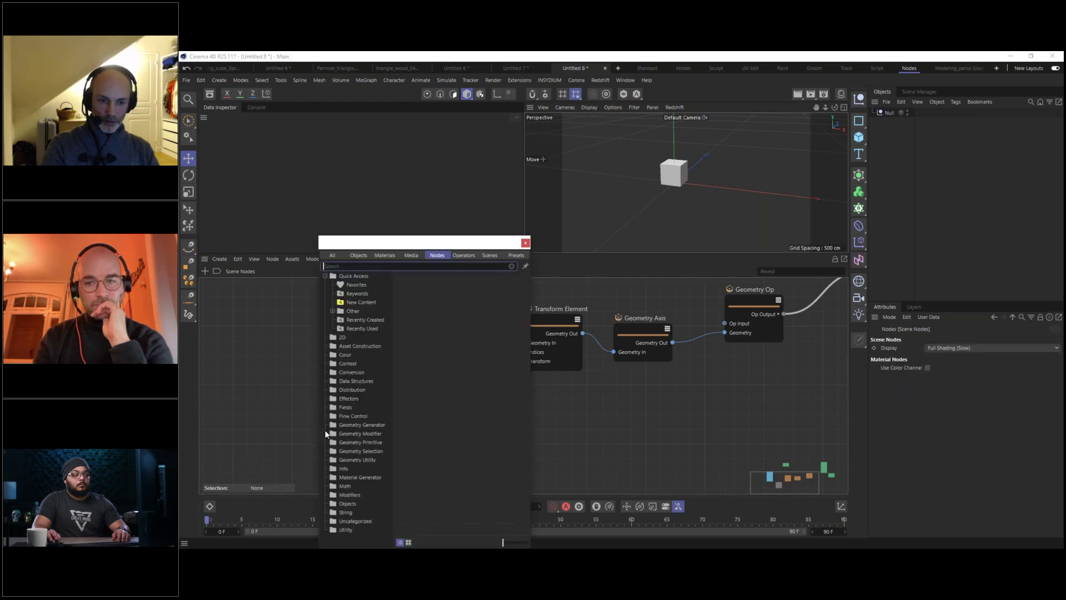
pyautogui.write('vecto')
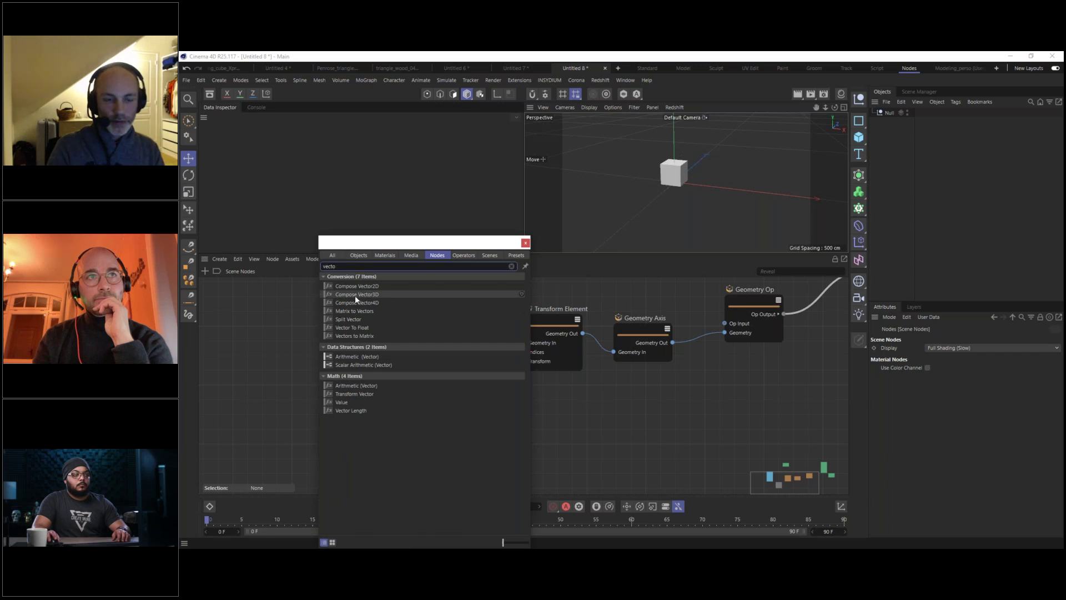
pyautogui.moveTo(365, 294); pyautogui.dragTo(372, 405)
pyautogui.click(269, 406)
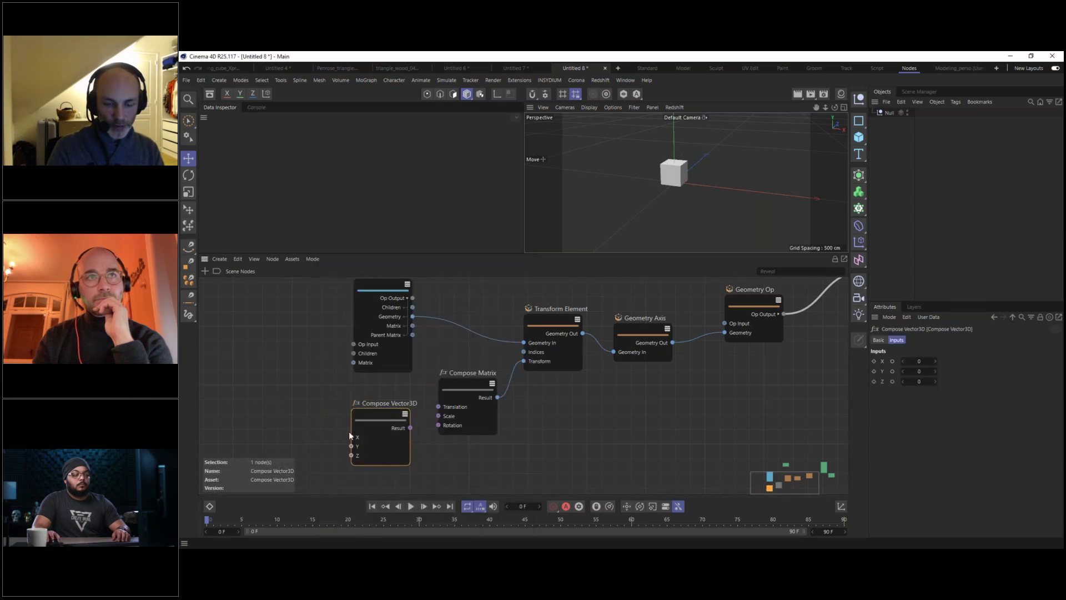
pyautogui.moveTo(438, 423); pyautogui.dragTo(438, 425)
pyautogui.moveTo(493, 455); pyautogui.dragTo(533, 417, button='middle')
pyautogui.moveTo(417, 381); pyautogui.dragTo(408, 384)
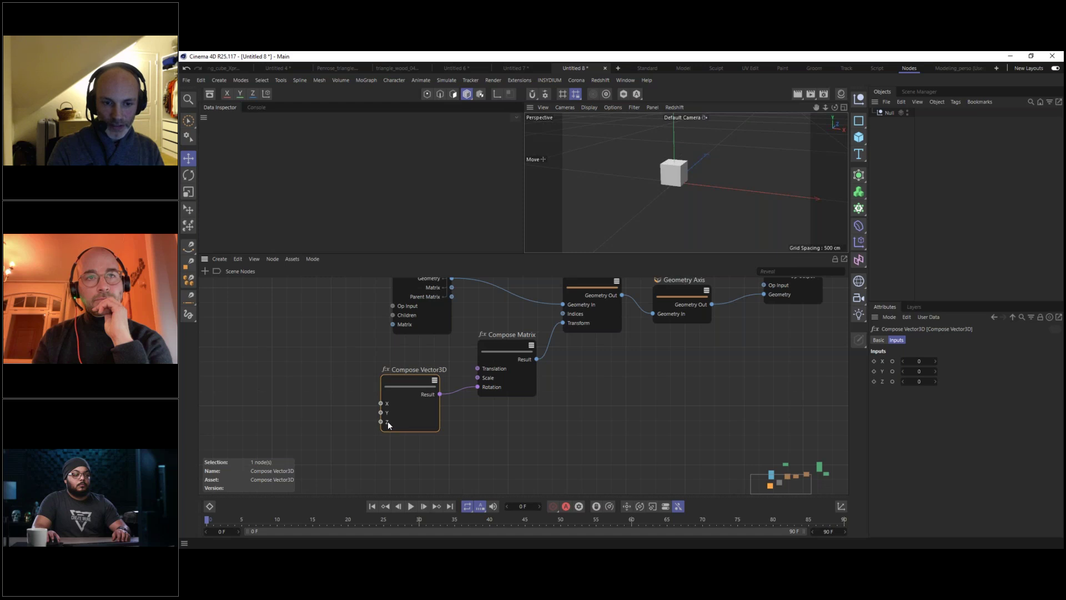
# Test rotating the cube with the Z value of the Compose Vector3D node and reset it to its default.
pyautogui.moveTo(913, 381); pyautogui.dragTo(945, 378)
pyautogui.rightClick(938, 379)
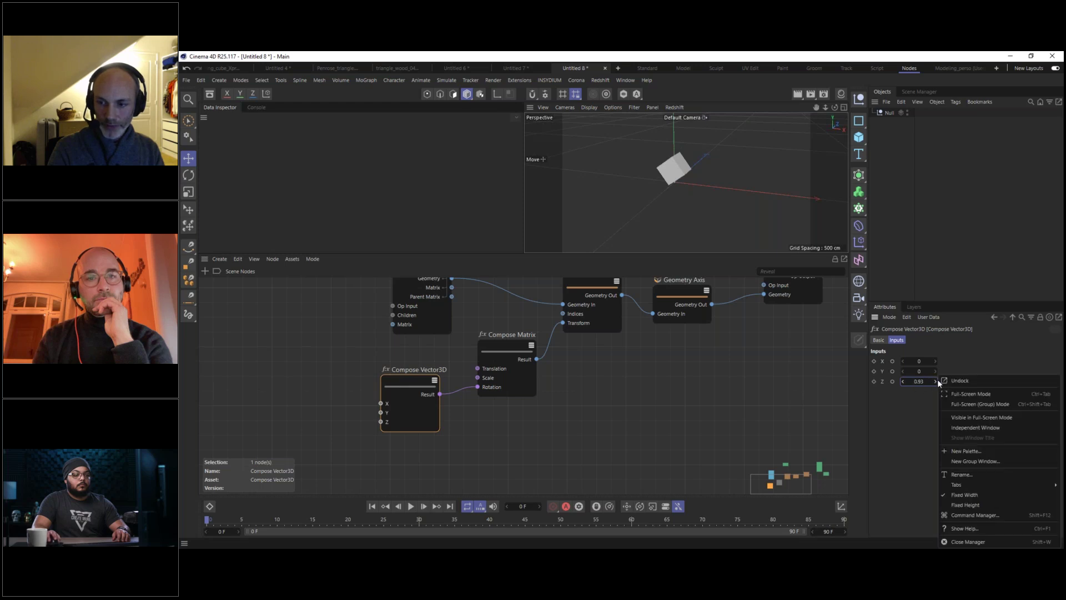
pyautogui.rightClick(935, 382)
pyautogui.rightClick(935, 382)
# Move the Cube node and the Null node farther ahead of the Transform Element chain to make room in the graph.
pyautogui.moveTo(471, 342); pyautogui.dragTo(539, 406, button='middle')
pyautogui.moveTo(492, 312); pyautogui.dragTo(325, 302)
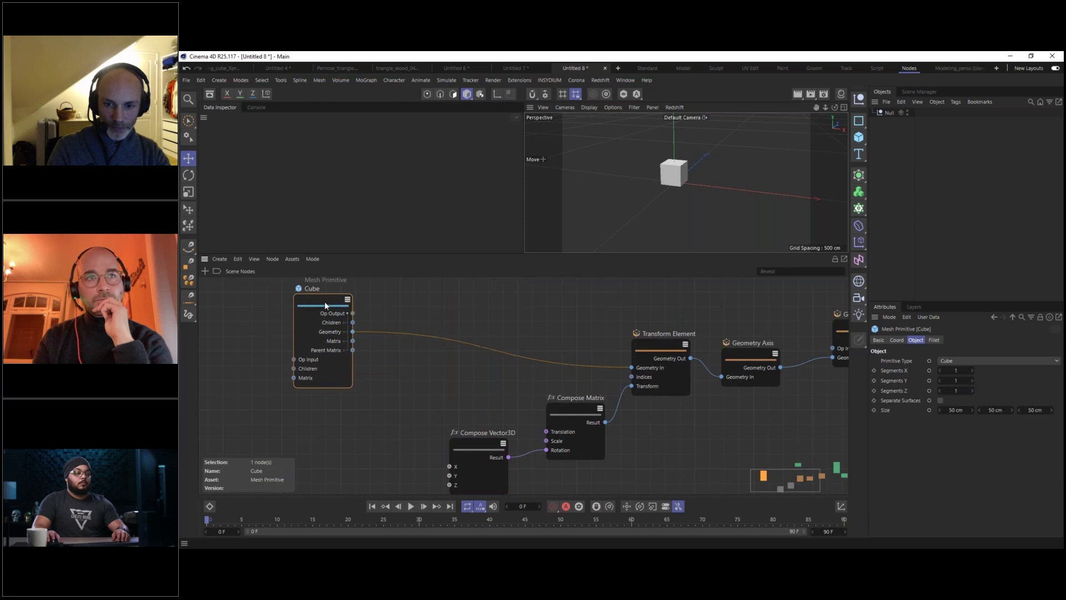
pyautogui.scroll(-5, 557, 351)
pyautogui.moveTo(597, 326); pyautogui.dragTo(599, 319, button='middle')
pyautogui.moveTo(599, 319); pyautogui.dragTo(320, 321)
pyautogui.moveTo(369, 356); pyautogui.dragTo(425, 331, button='middle')
pyautogui.scroll(3, 380, 351)
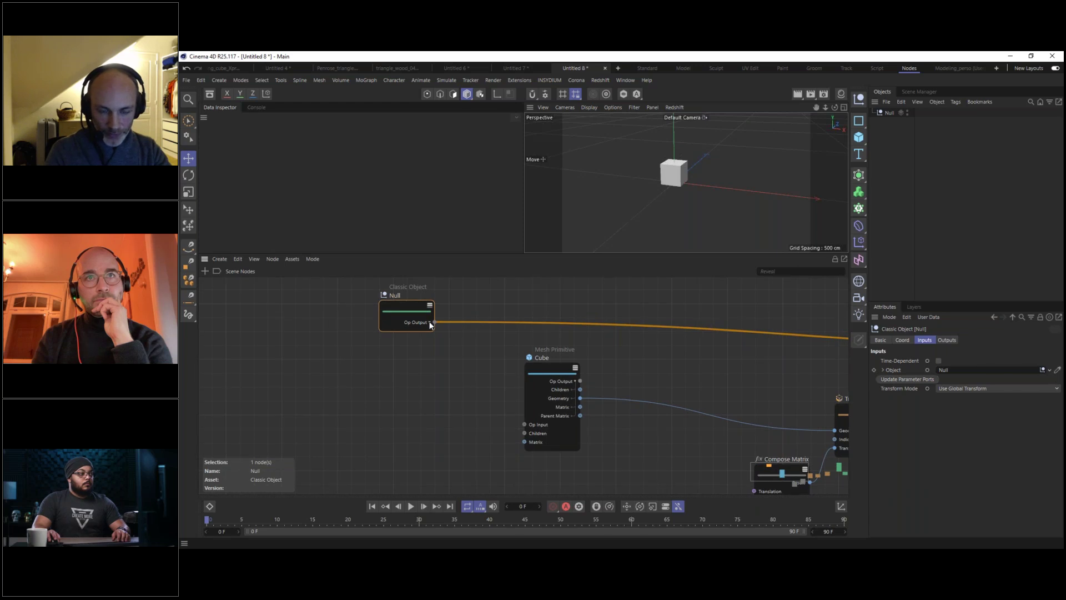
# Expand the Null node to show all its ports and move it away from the Cube node.
pyautogui.click(430, 306)
pyautogui.click(430, 305)
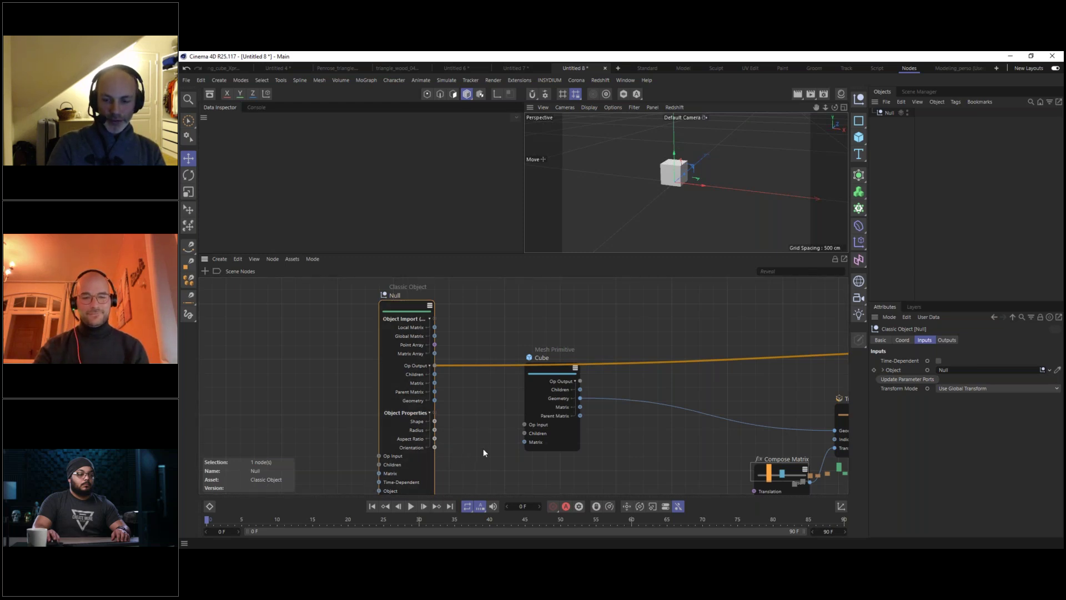
pyautogui.moveTo(472, 444); pyautogui.dragTo(485, 404, button='middle')
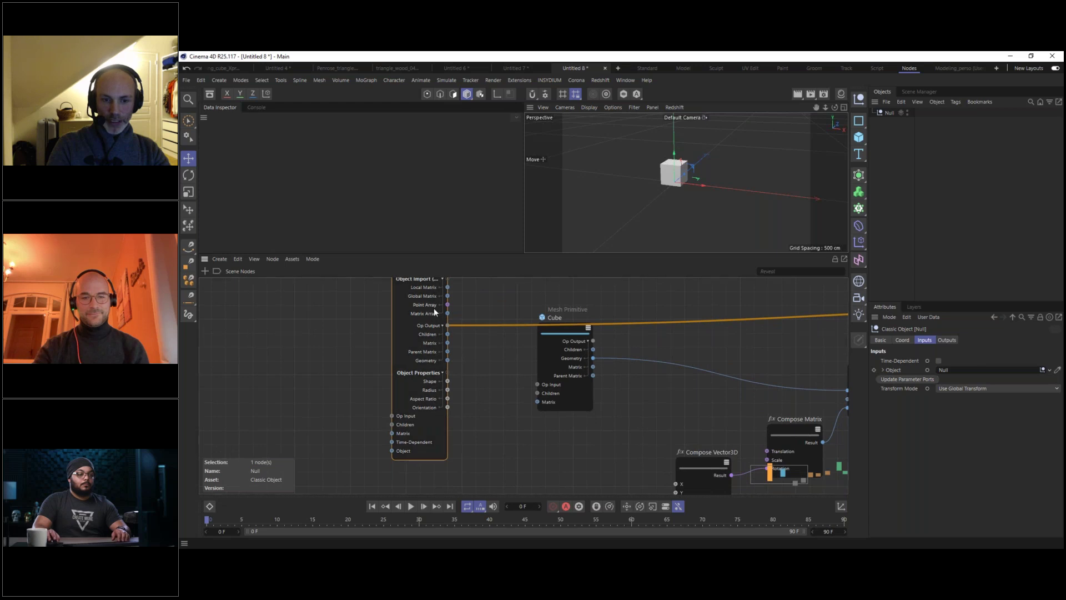
pyautogui.moveTo(455, 332); pyautogui.dragTo(440, 371, button='middle')
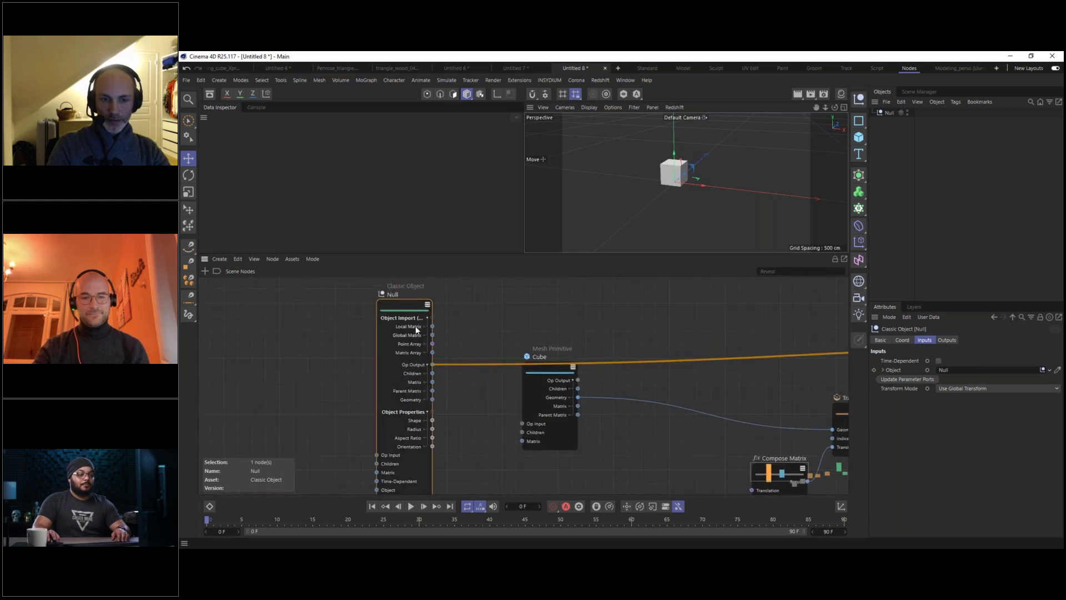
pyautogui.moveTo(400, 304); pyautogui.dragTo(369, 292)
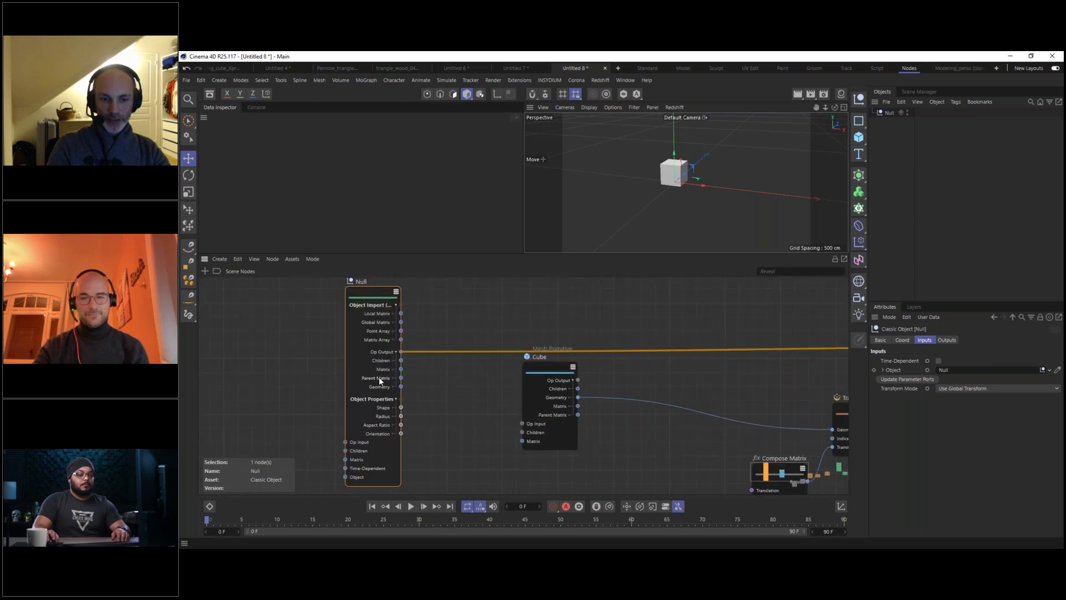
# Add a Decompose Matrix node between the Null and Cube nodes.
pyautogui.moveTo(611, 396); pyautogui.dragTo(420, 330, button='middle')
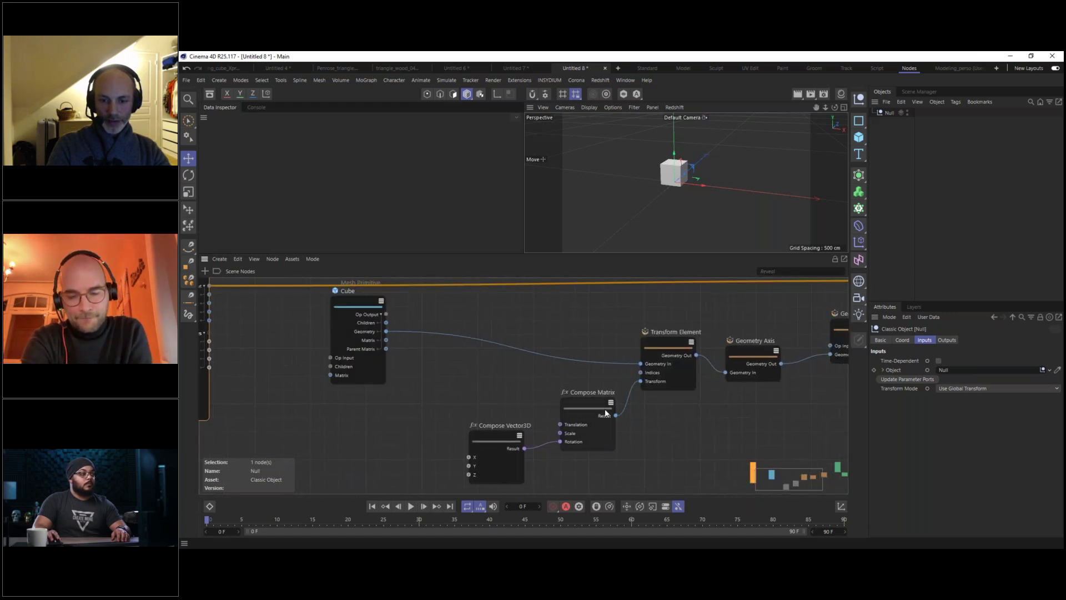
pyautogui.moveTo(604, 408); pyautogui.dragTo(812, 445, button='middle')
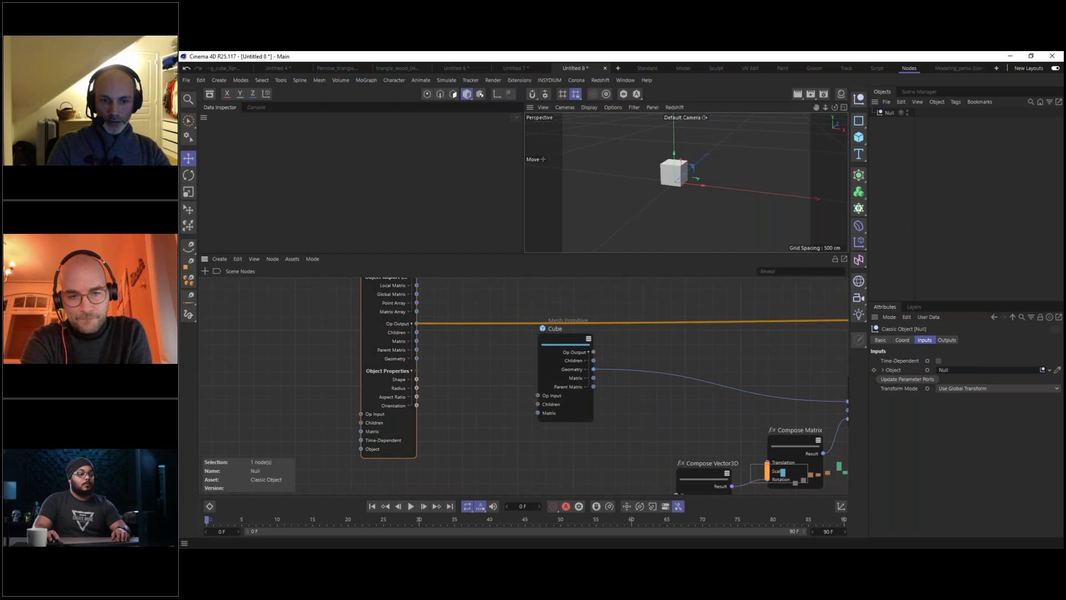
pyautogui.doubleClick(448, 354)
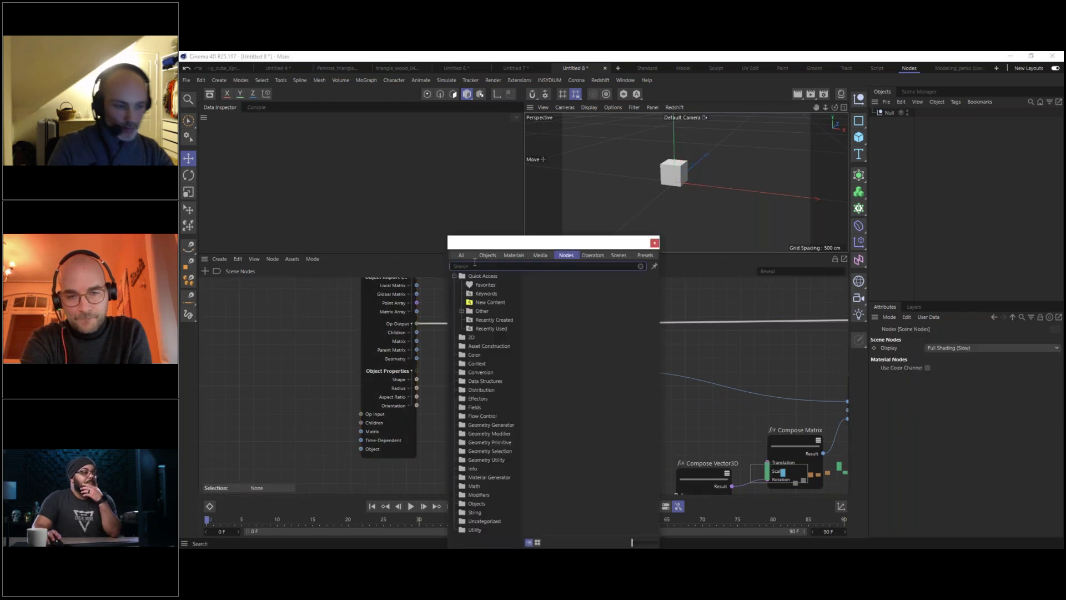
pyautogui.write('decompo')
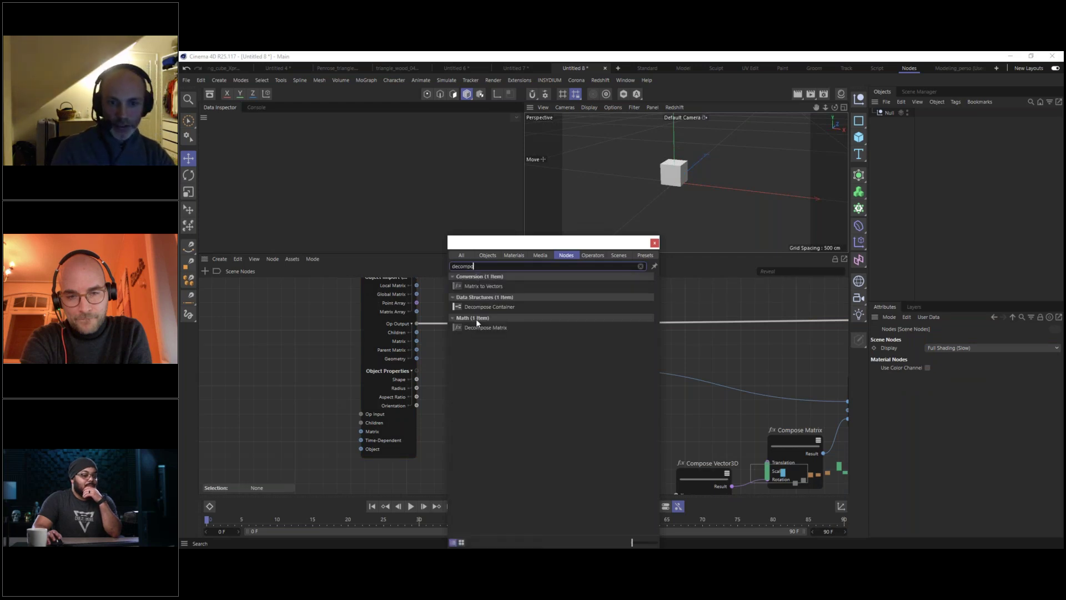
pyautogui.moveTo(486, 328); pyautogui.dragTo(436, 345)
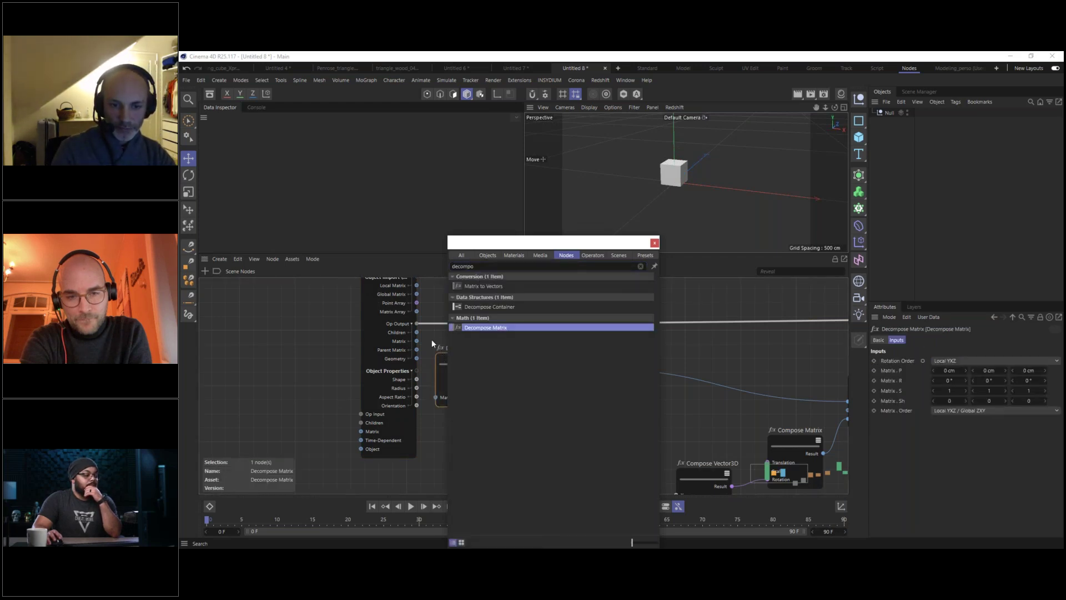
pyautogui.click(433, 343)
# Connect the Null's Matrix output to the Decompose Matrix node's Matrix input and place that node below the Cube.
pyautogui.keyDown('alt'); pyautogui.moveTo(661, 425); pyautogui.dragTo(553, 361, button='middle'); pyautogui.keyUp('alt')
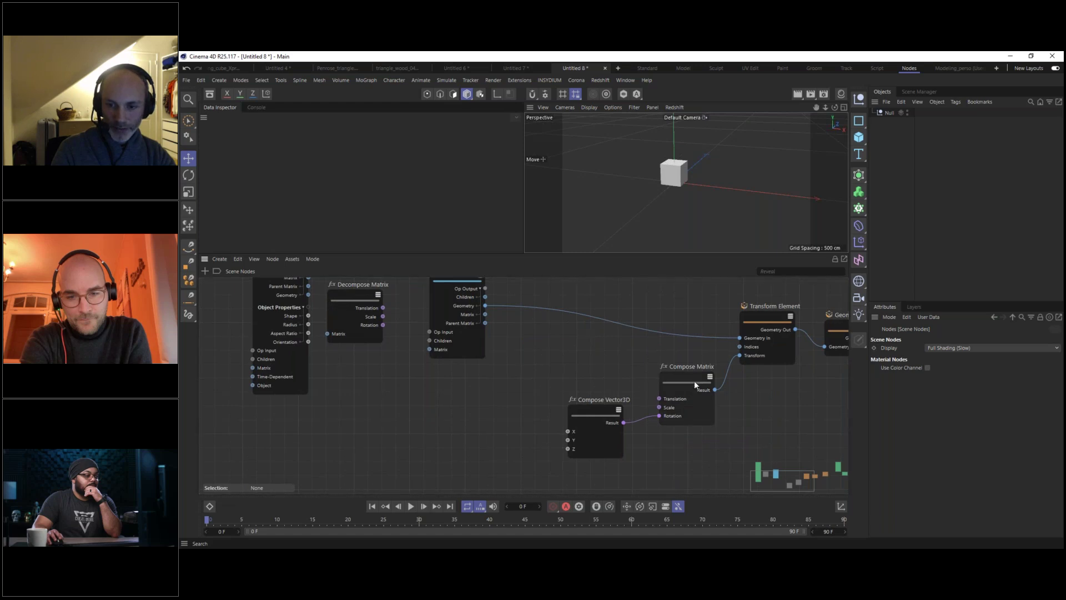
pyautogui.keyDown('alt'); pyautogui.moveTo(693, 382); pyautogui.dragTo(742, 420, button='middle'); pyautogui.keyUp('alt')
pyautogui.keyDown('alt'); pyautogui.moveTo(397, 339); pyautogui.dragTo(416, 373, button='middle'); pyautogui.keyUp('alt')
pyautogui.moveTo(364, 304); pyautogui.dragTo(334, 303)
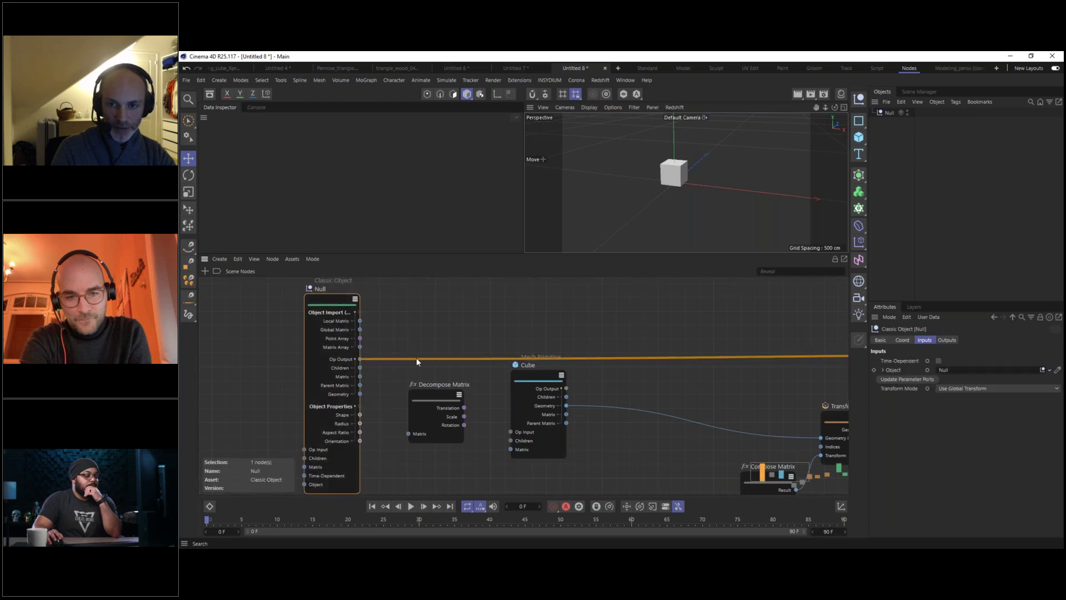
pyautogui.moveTo(360, 377); pyautogui.dragTo(409, 433)
pyautogui.moveTo(437, 393); pyautogui.dragTo(428, 449)
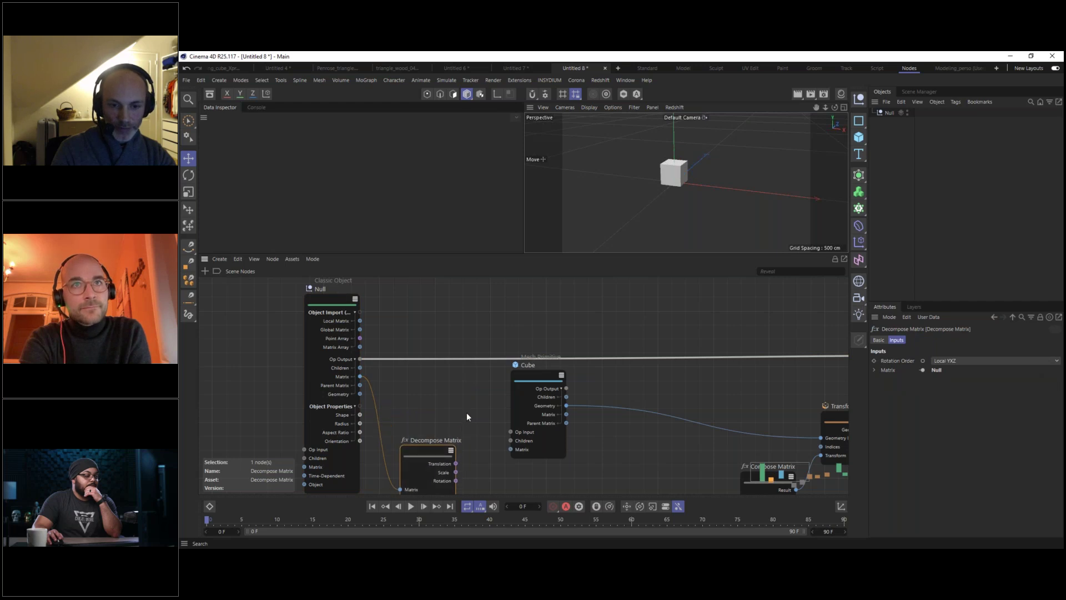
pyautogui.keyDown('alt'); pyautogui.moveTo(466, 413); pyautogui.dragTo(460, 304, button='middle'); pyautogui.keyUp('alt')
pyautogui.moveTo(425, 345); pyautogui.dragTo(416, 363)
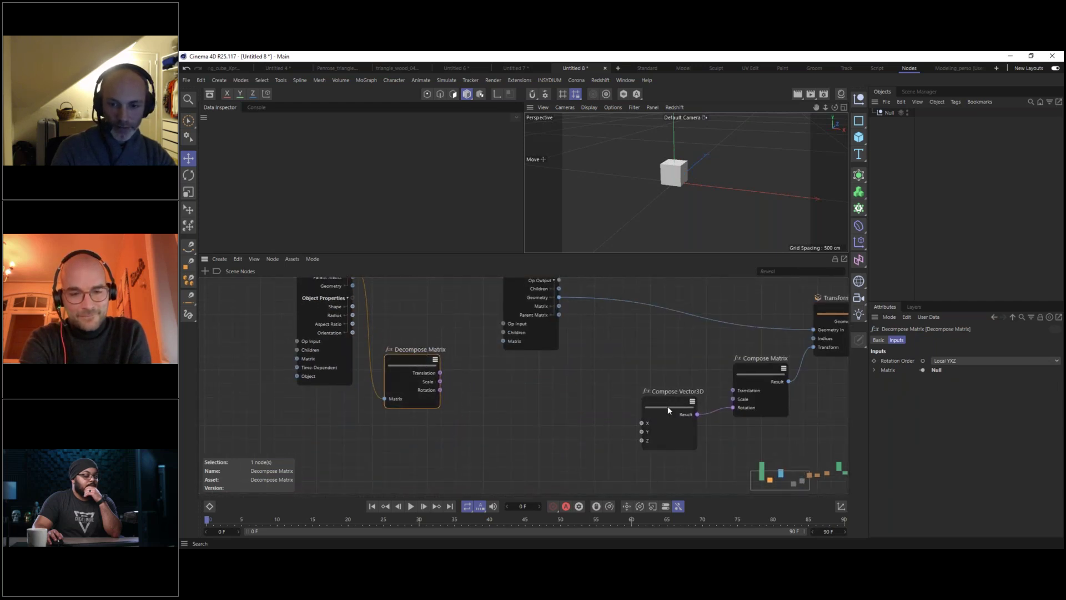
# Raise the Compose Vector3D node slightly and add a Split Vector node beside Decompose Matrix.
pyautogui.moveTo(667, 406); pyautogui.dragTo(662, 394)
pyautogui.doubleClick(467, 373)
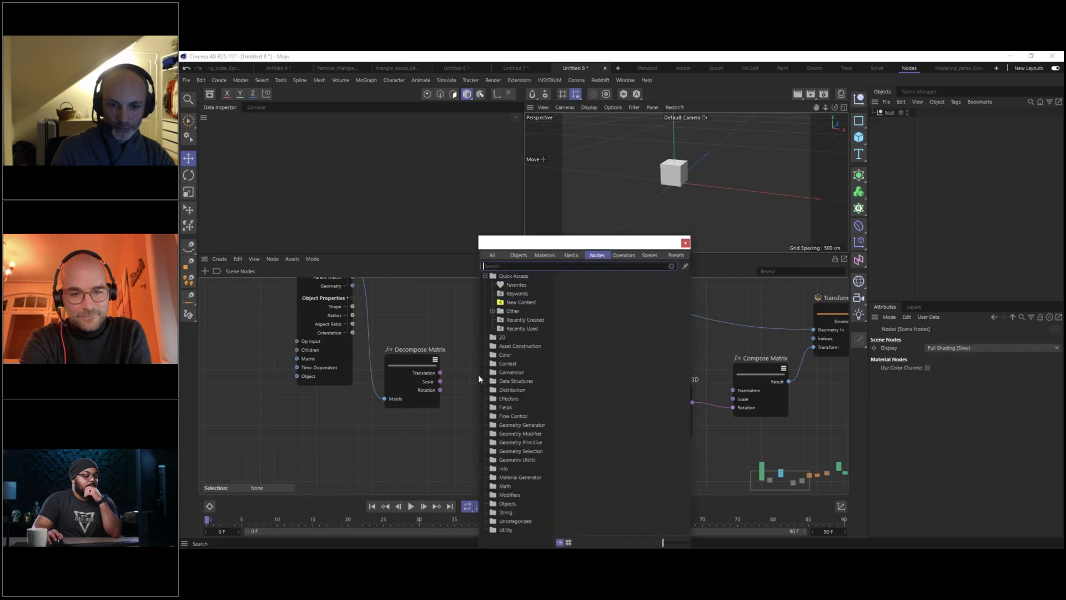
pyautogui.write('split')
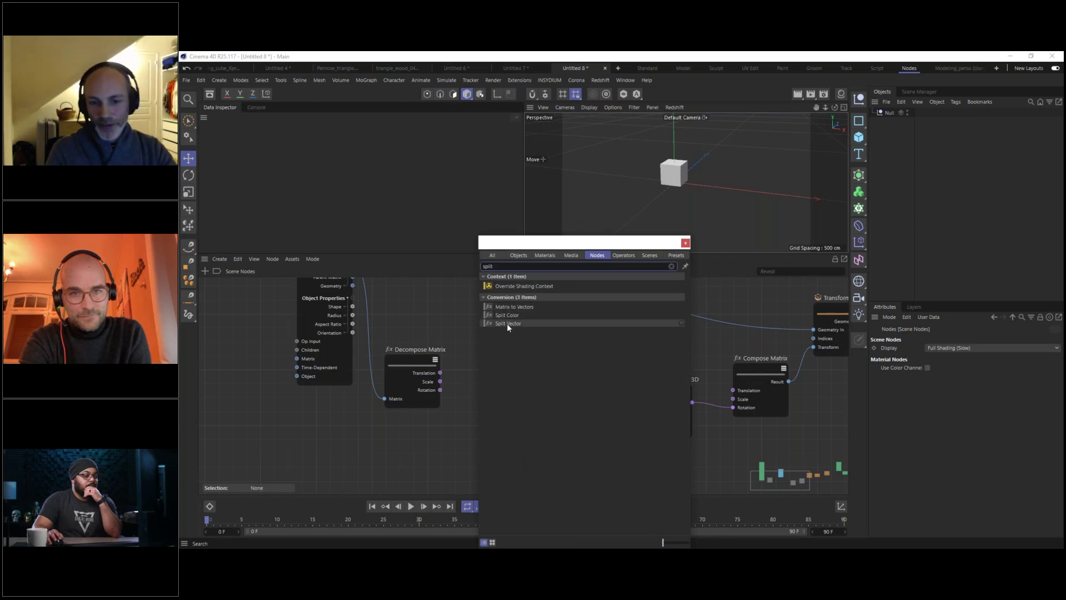
pyautogui.moveTo(507, 322); pyautogui.dragTo(481, 376)
pyautogui.click(448, 343)
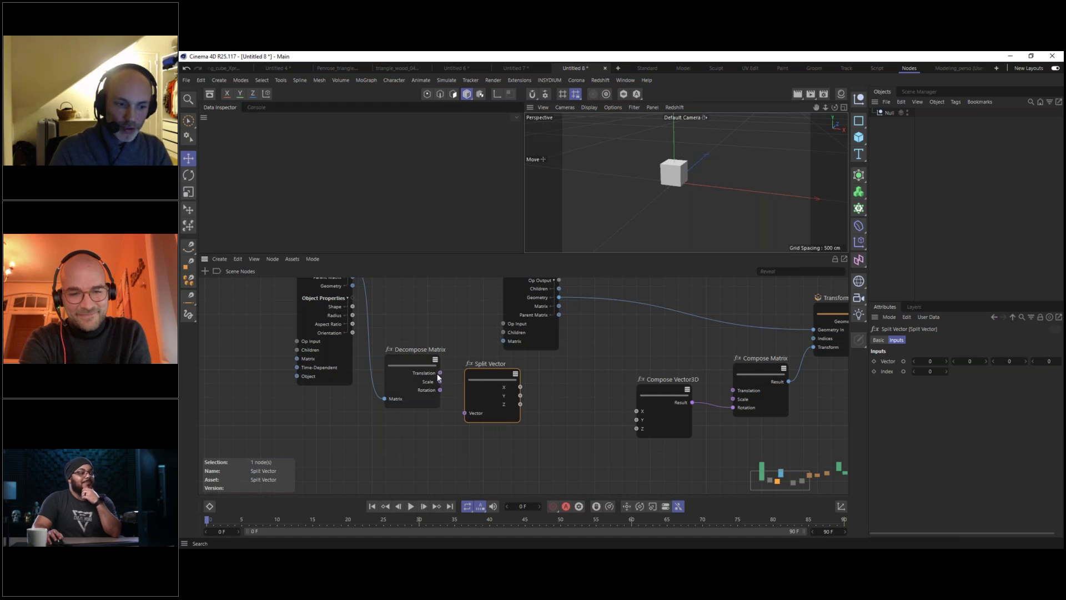
# Reposition the Decompose Matrix node and connect its Translation output to the Vector input of Split Vector.
pyautogui.moveTo(414, 362); pyautogui.dragTo(407, 344)
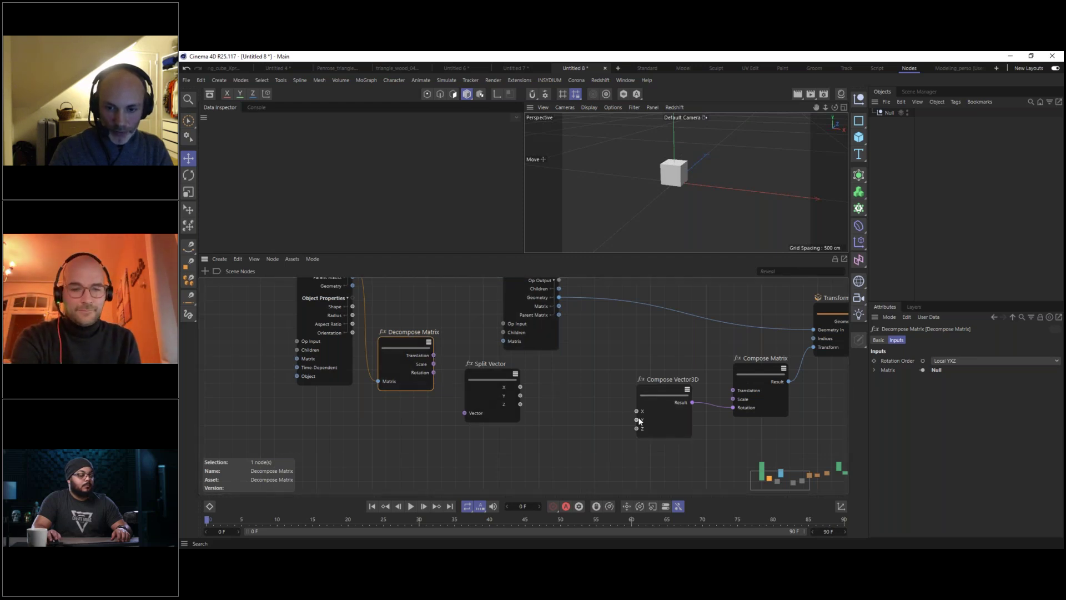
pyautogui.moveTo(411, 343); pyautogui.dragTo(412, 351)
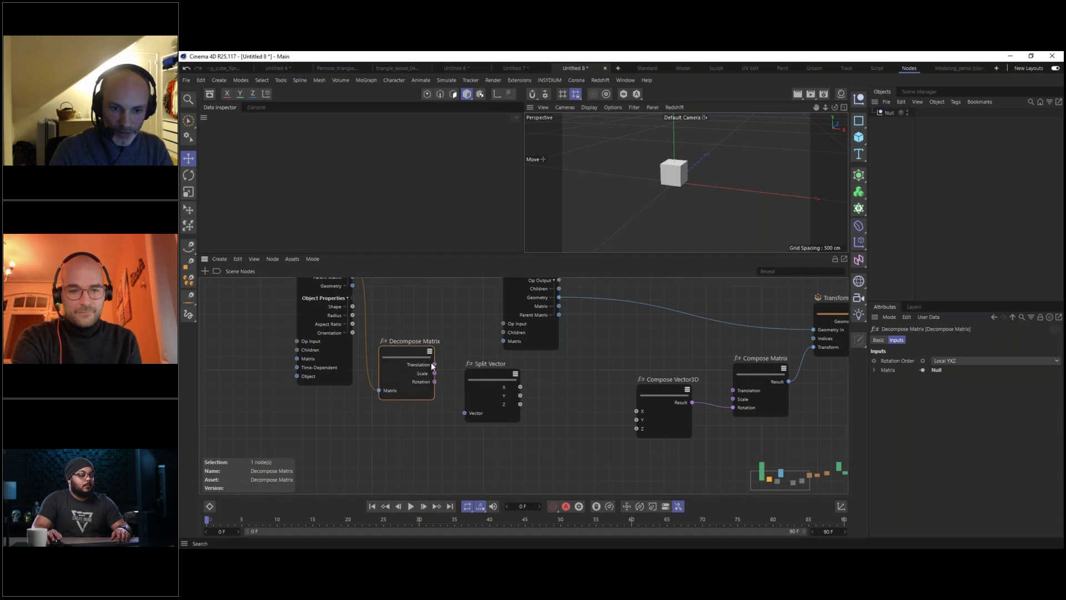
pyautogui.moveTo(463, 379); pyautogui.dragTo(518, 369)
pyautogui.moveTo(448, 322); pyautogui.dragTo(410, 361, button='middle')
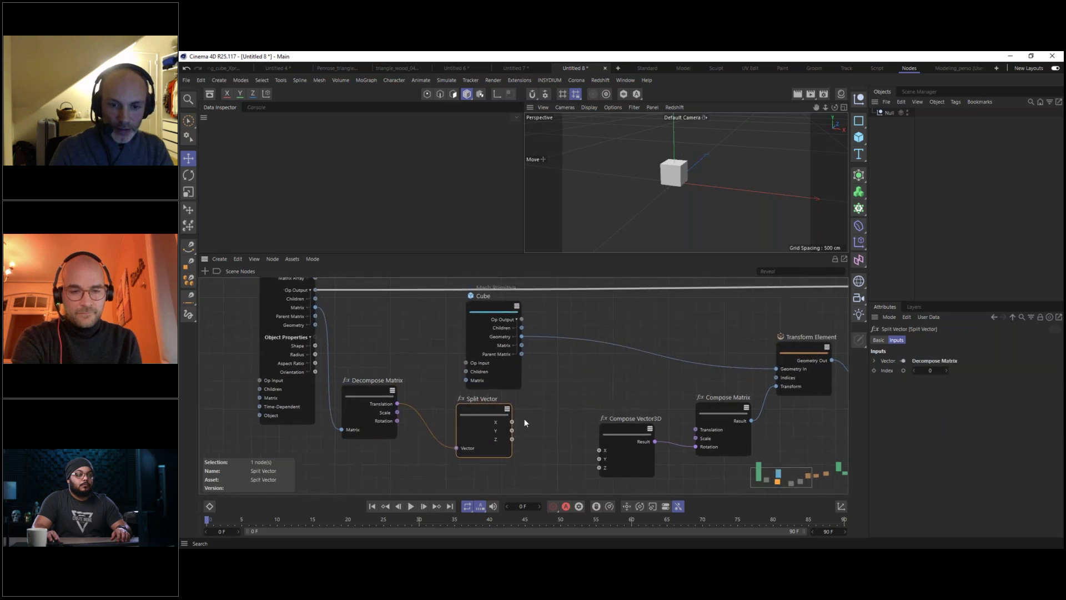
# Connect the X output of Split Vector to the Z input of Compose Vector3D and tidy both nodes' positions.
pyautogui.moveTo(491, 416); pyautogui.dragTo(517, 417)
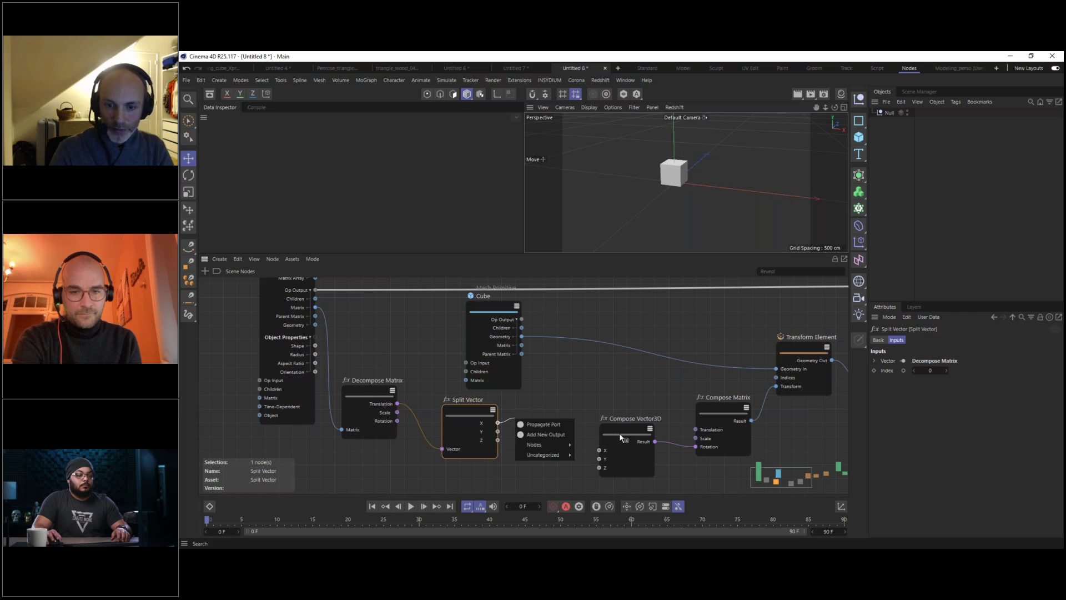
pyautogui.moveTo(622, 426); pyautogui.dragTo(617, 418)
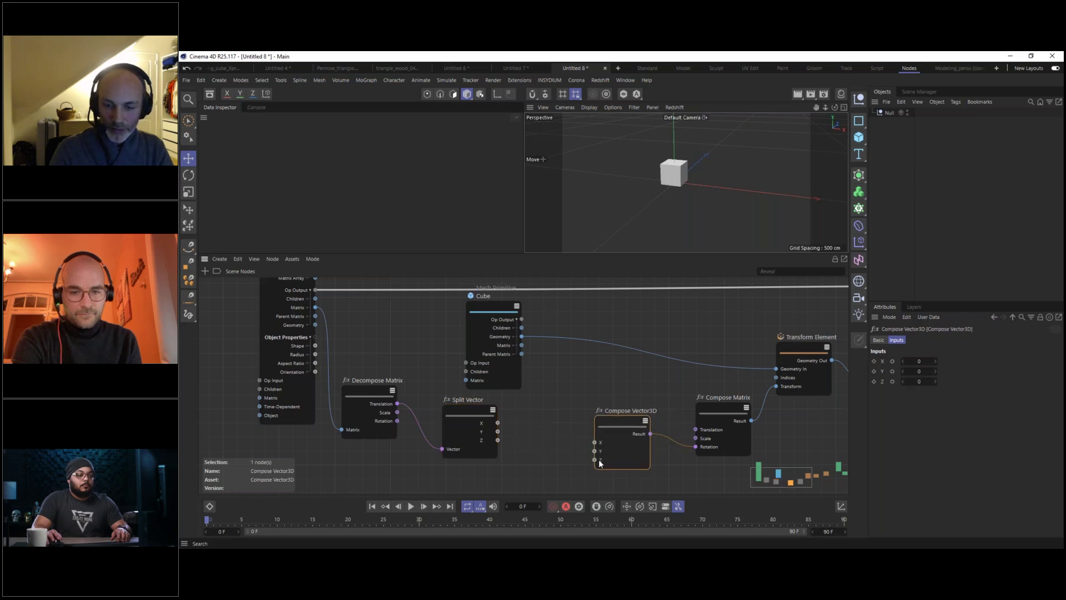
pyautogui.moveTo(498, 423); pyautogui.dragTo(595, 461)
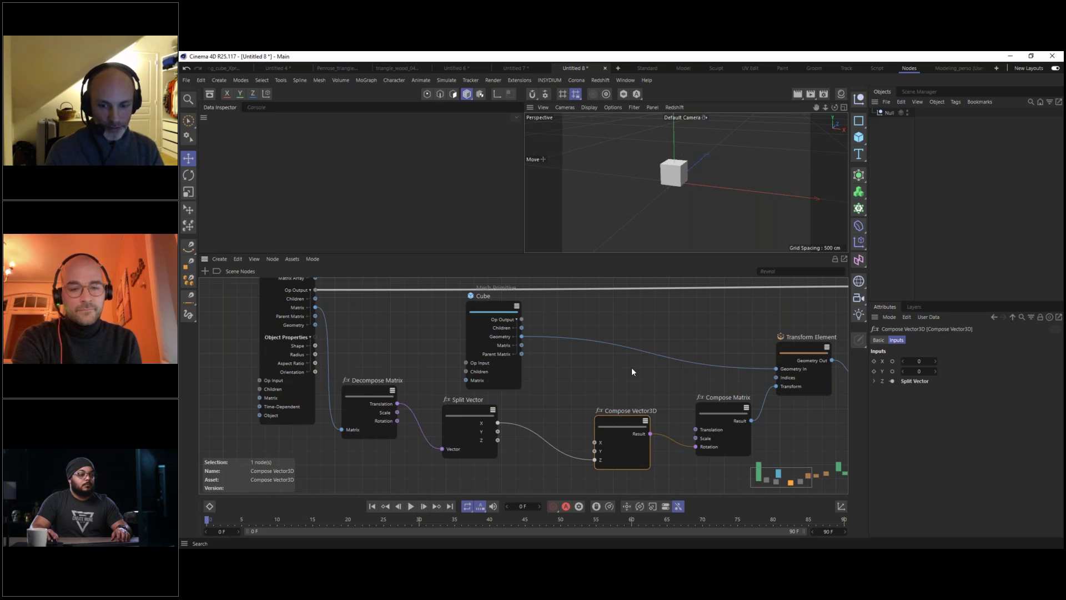
pyautogui.moveTo(462, 413); pyautogui.dragTo(455, 427)
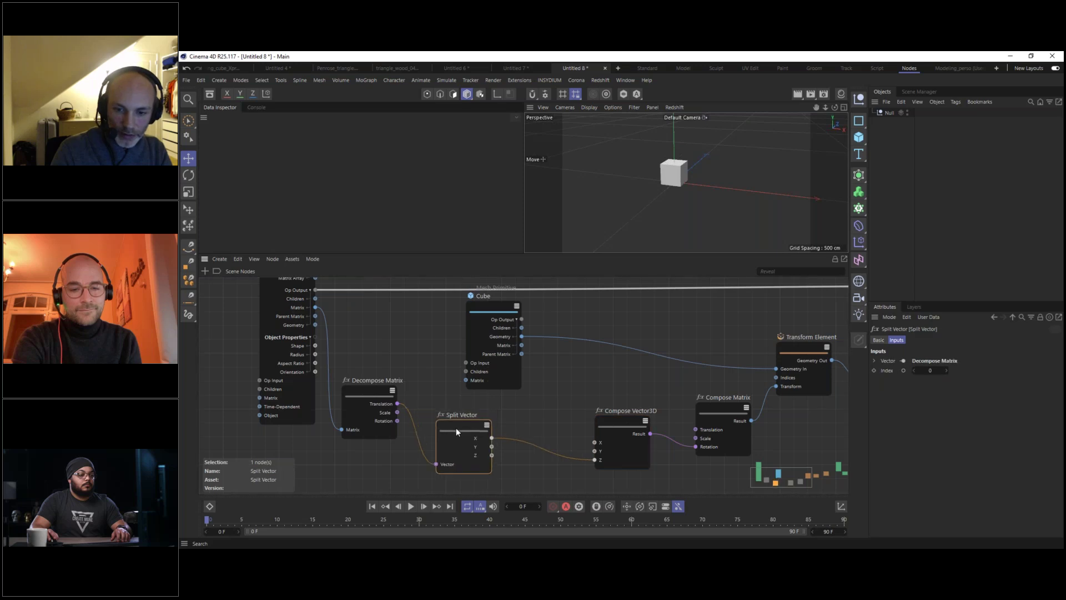
# Test the cube's rotation by moving the Null along X, and reset its P.X to 0 cm with a keyframe at frame 0.
pyautogui.click(887, 114)
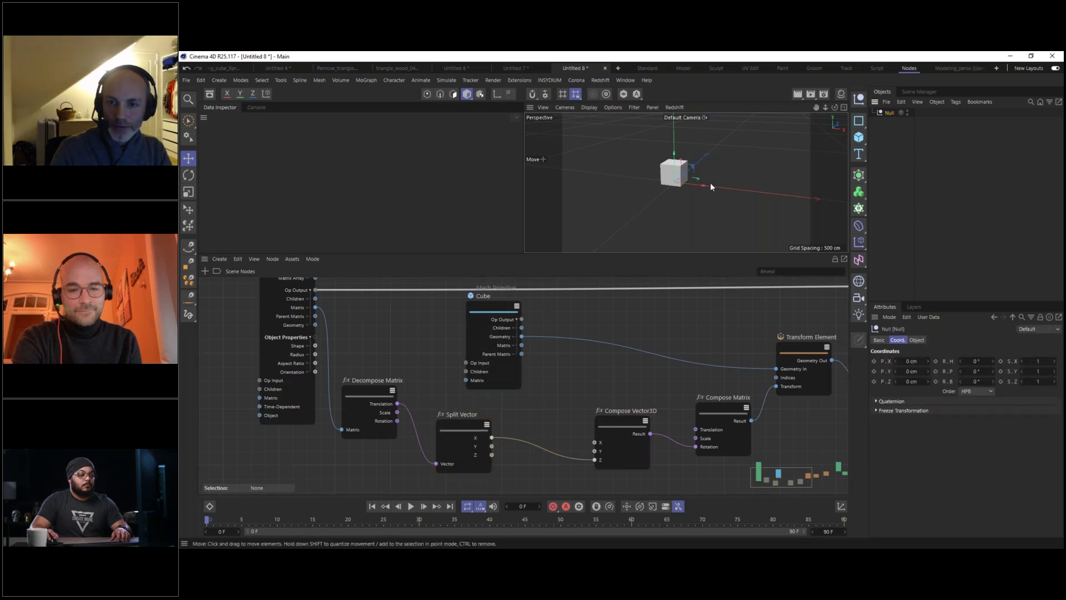
pyautogui.moveTo(701, 183)
pyautogui.mouseDown()
pyautogui.moveTo(765, 188)
pyautogui.moveTo(702, 182)
pyautogui.moveTo(724, 182)
pyautogui.moveTo(714, 182)
pyautogui.mouseUp()
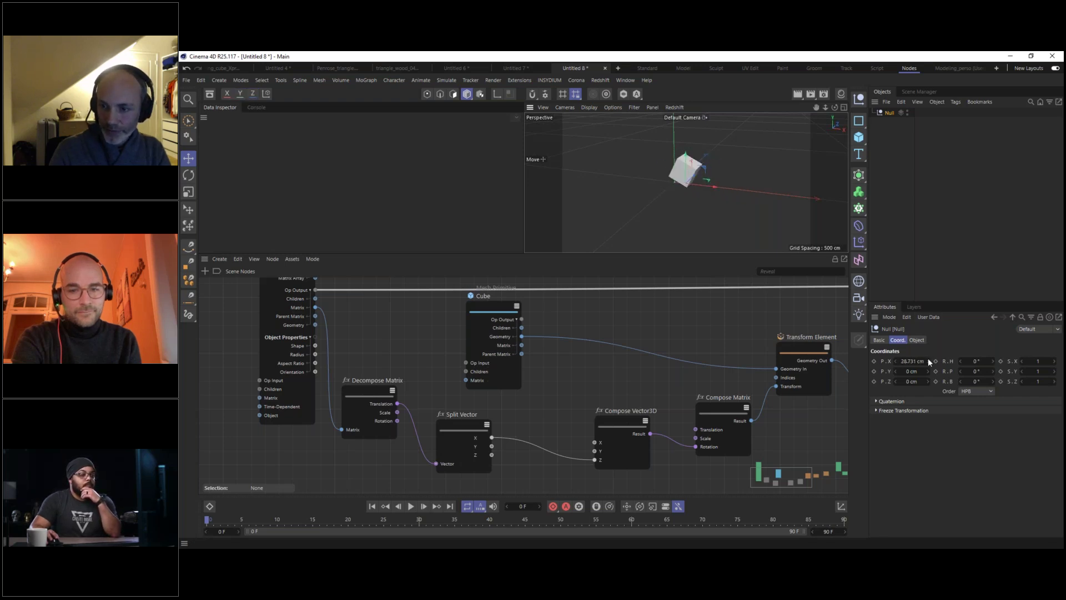
pyautogui.rightClick(928, 360)
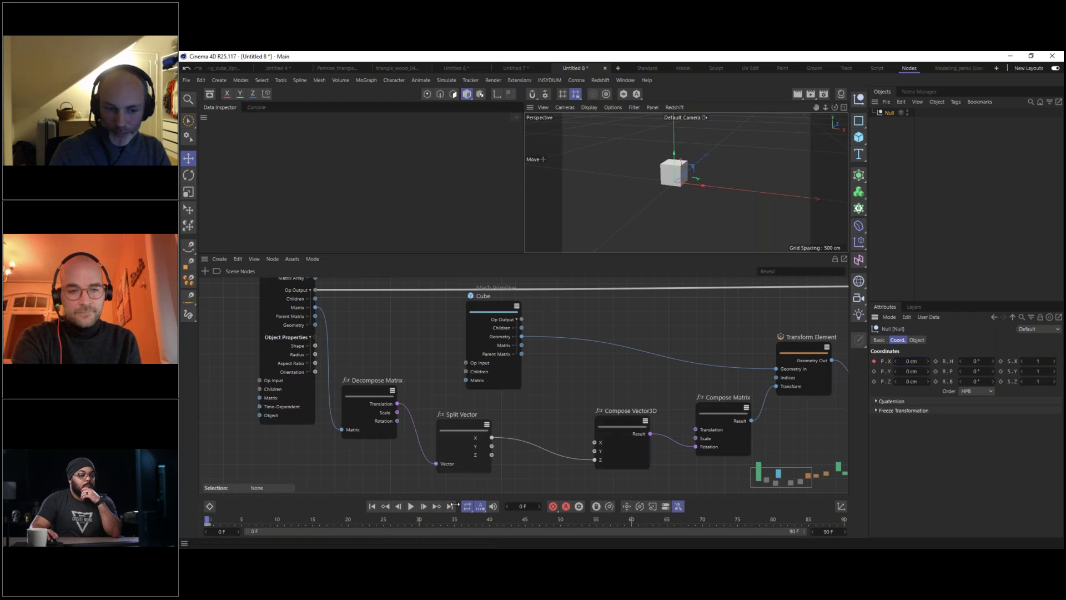
# At frame 90, move the Null far along X and keyframe its P.X, and scrub back to frame 0.
pyautogui.moveTo(427, 523); pyautogui.dragTo(777, 523)
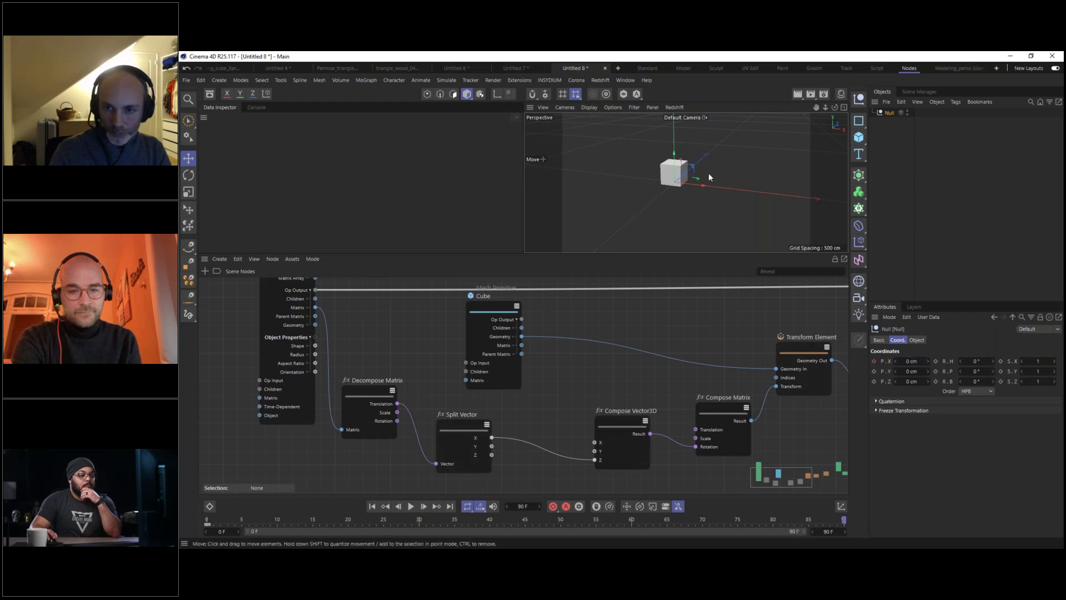
pyautogui.moveTo(700, 183); pyautogui.dragTo(836, 203)
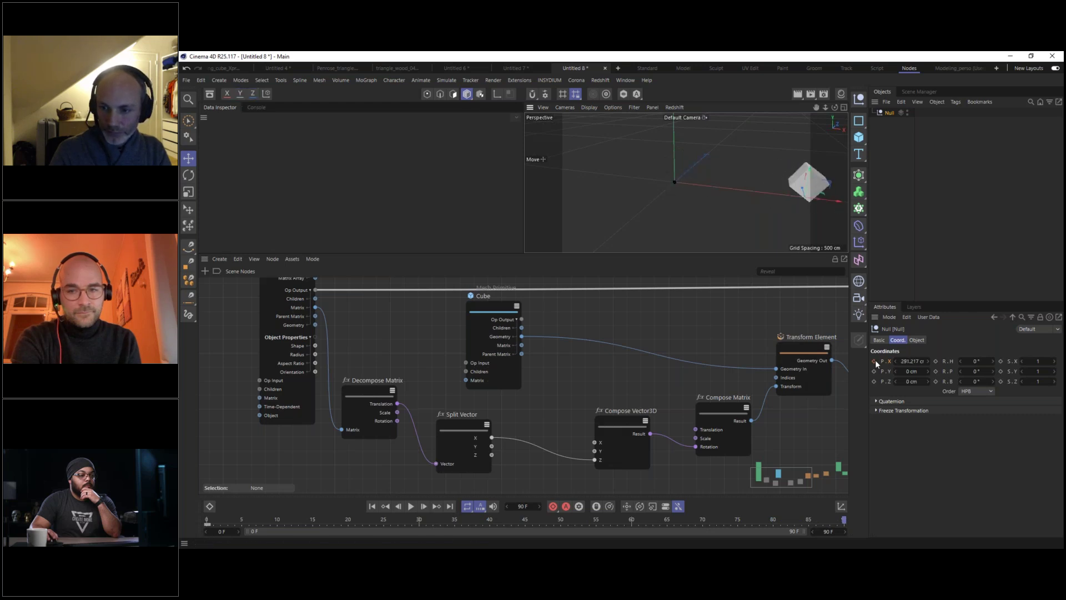
pyautogui.moveTo(825, 519); pyautogui.dragTo(206, 500)
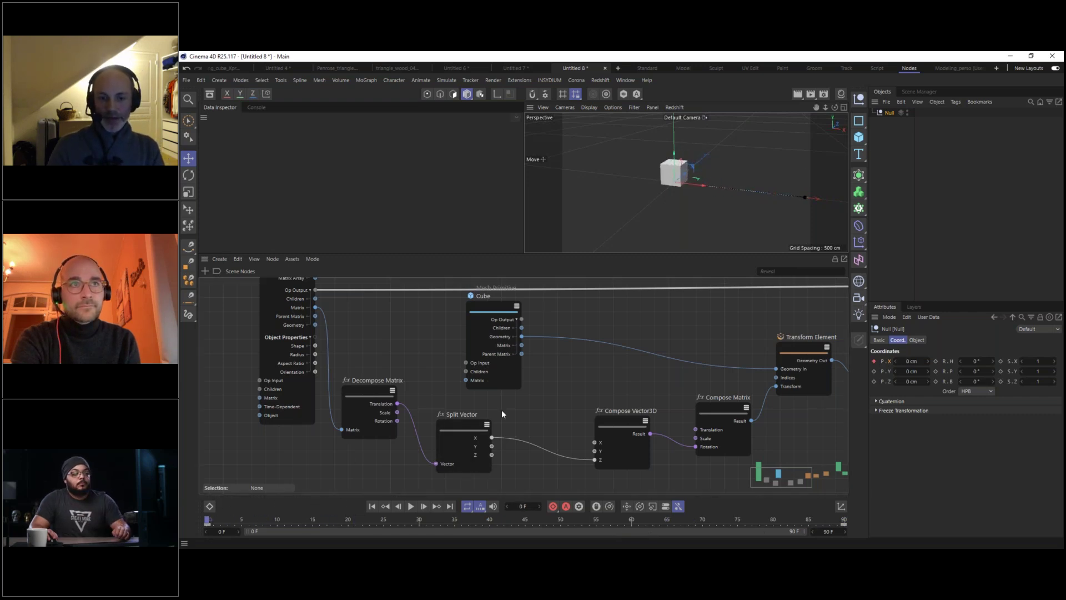
# Insert a Range Mapper node into the connection between Split Vector's X output and Compose Vector3D's Z input.
pyautogui.moveTo(556, 425); pyautogui.dragTo(559, 338, button='middle')
pyautogui.doubleClick(541, 319)
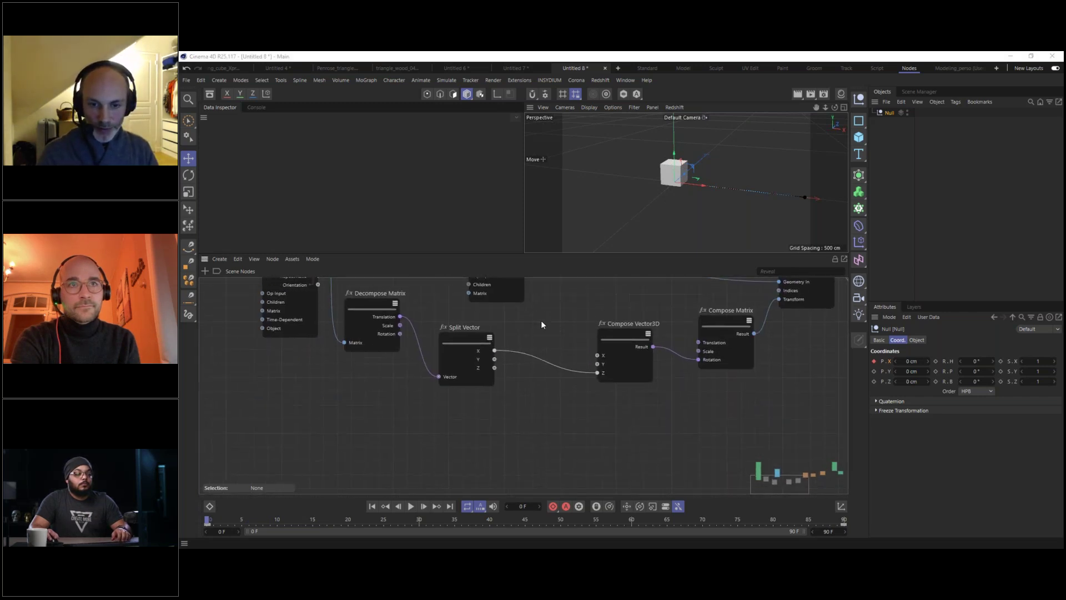
pyautogui.write('range')
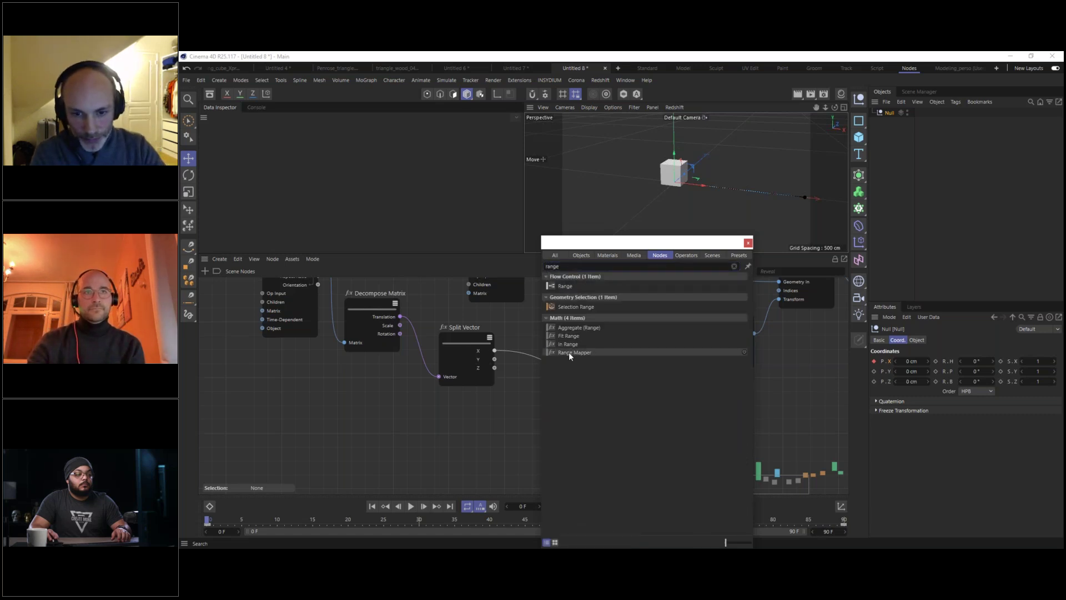
pyautogui.moveTo(568, 352); pyautogui.dragTo(528, 356)
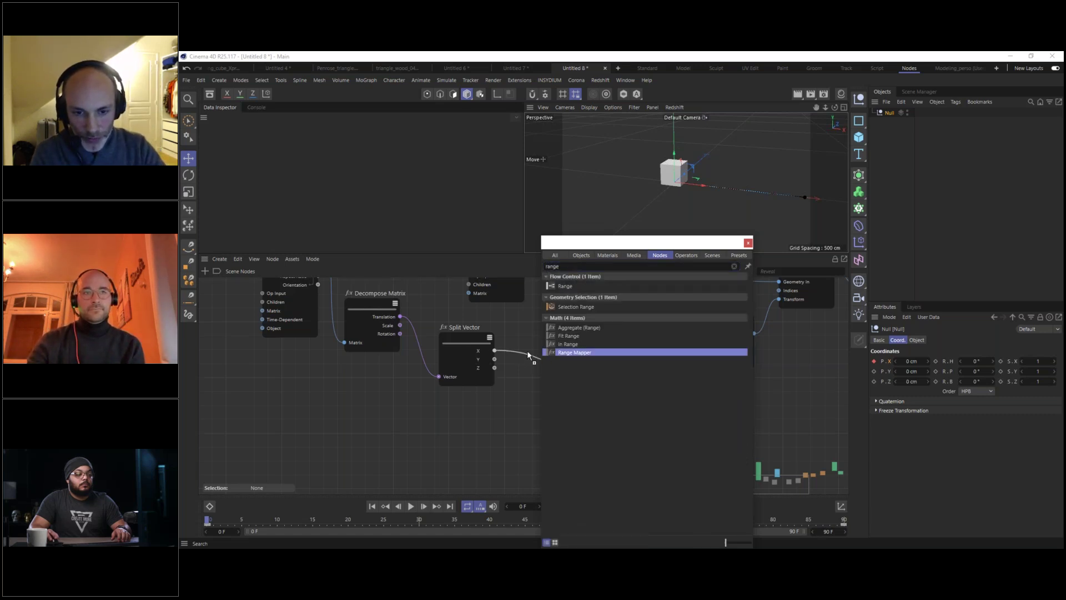
pyautogui.moveTo(525, 352); pyautogui.dragTo(529, 352)
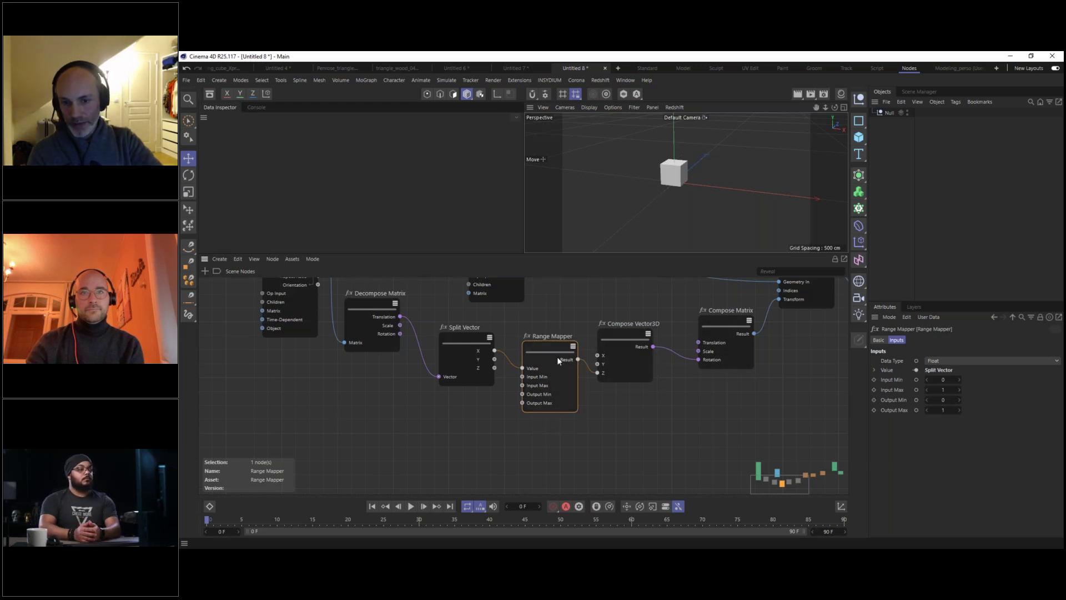
# Add a Value node with the Float data type beside the Null node.
pyautogui.moveTo(564, 329); pyautogui.dragTo(573, 368, button='middle')
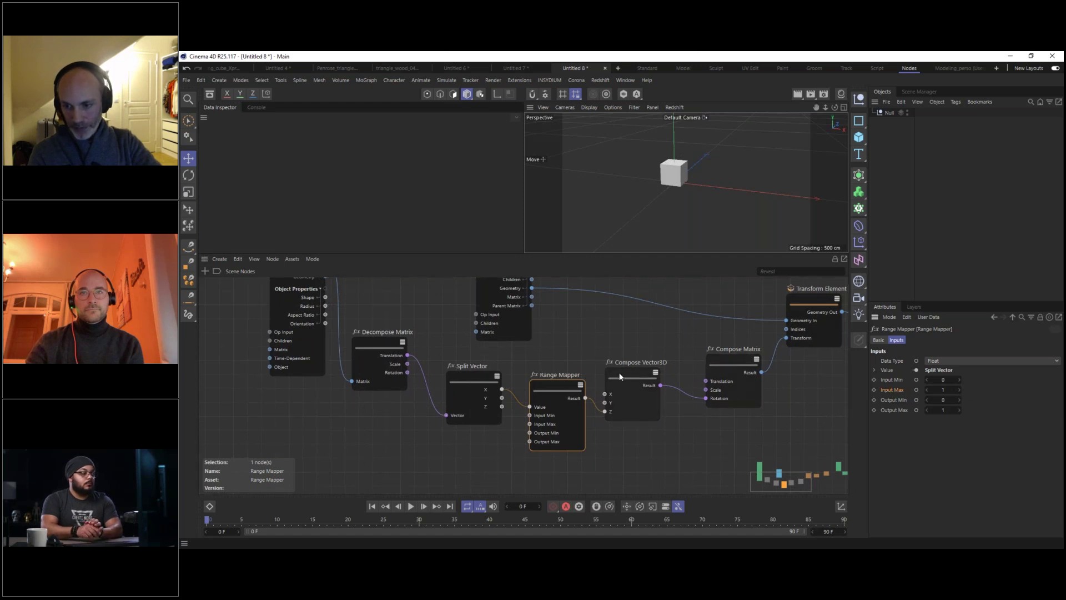
pyautogui.moveTo(519, 348); pyautogui.dragTo(630, 443, button='middle')
pyautogui.moveTo(474, 365); pyautogui.dragTo(472, 380, button='middle')
pyautogui.moveTo(400, 313); pyautogui.dragTo(378, 312)
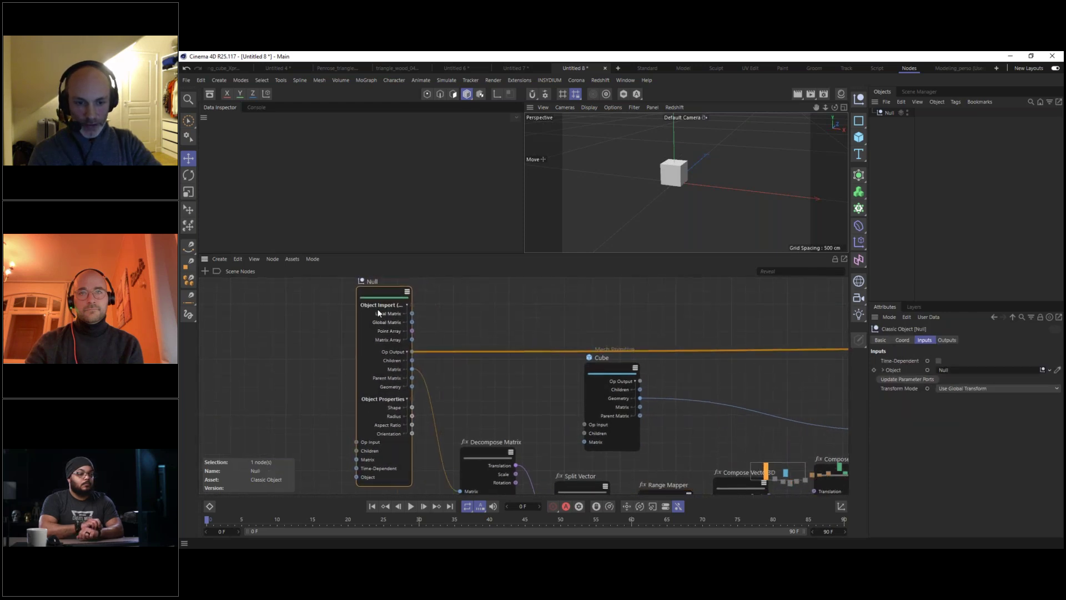
pyautogui.moveTo(390, 335); pyautogui.dragTo(435, 297, button='middle')
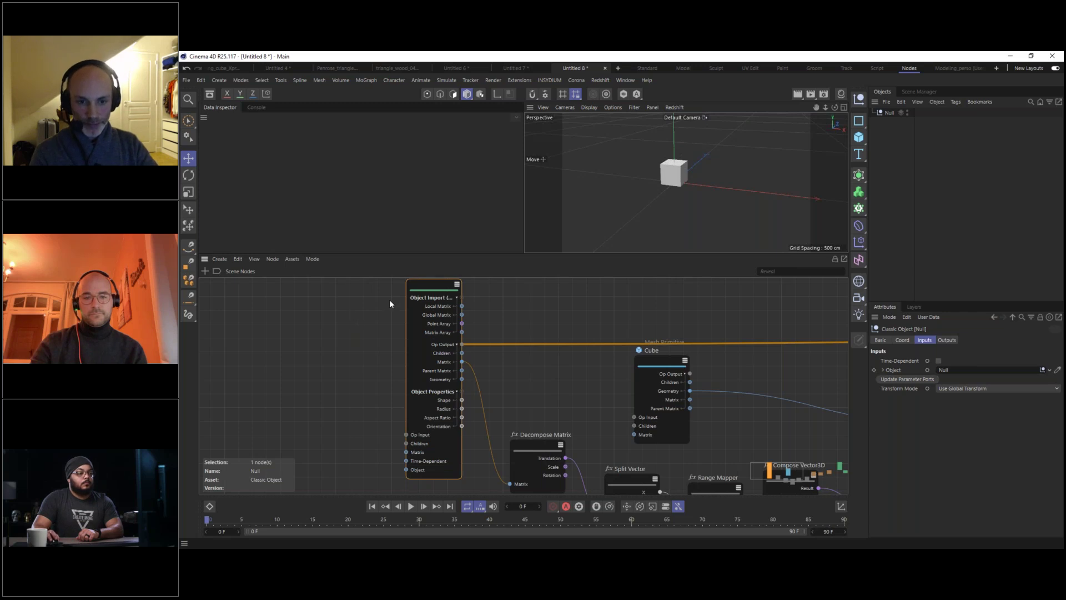
pyautogui.doubleClick(292, 352)
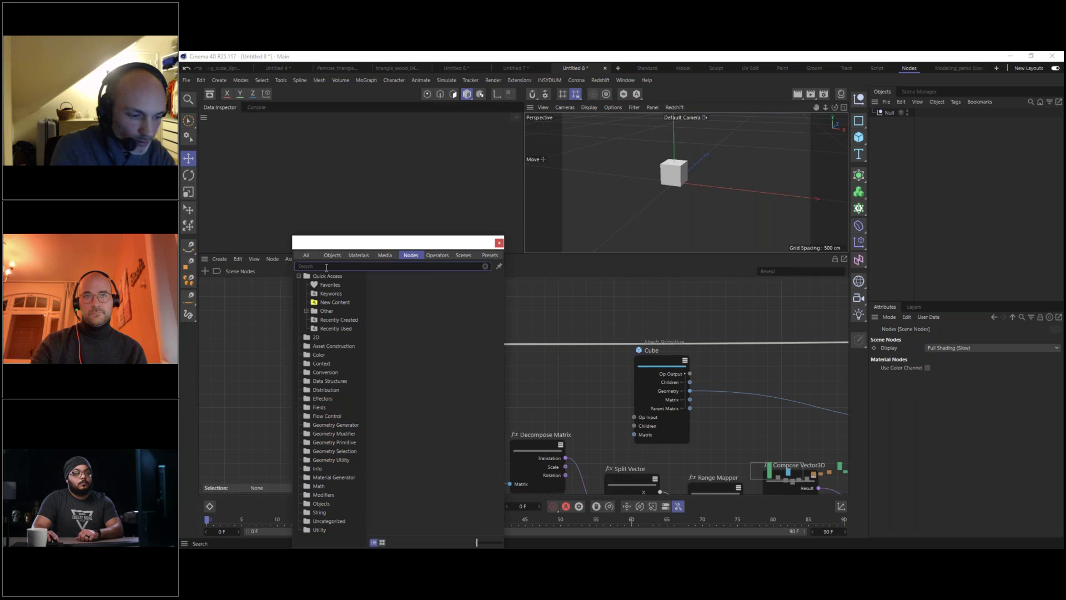
pyautogui.write('value')
pyautogui.moveTo(314, 382); pyautogui.dragTo(326, 352)
pyautogui.click(254, 328)
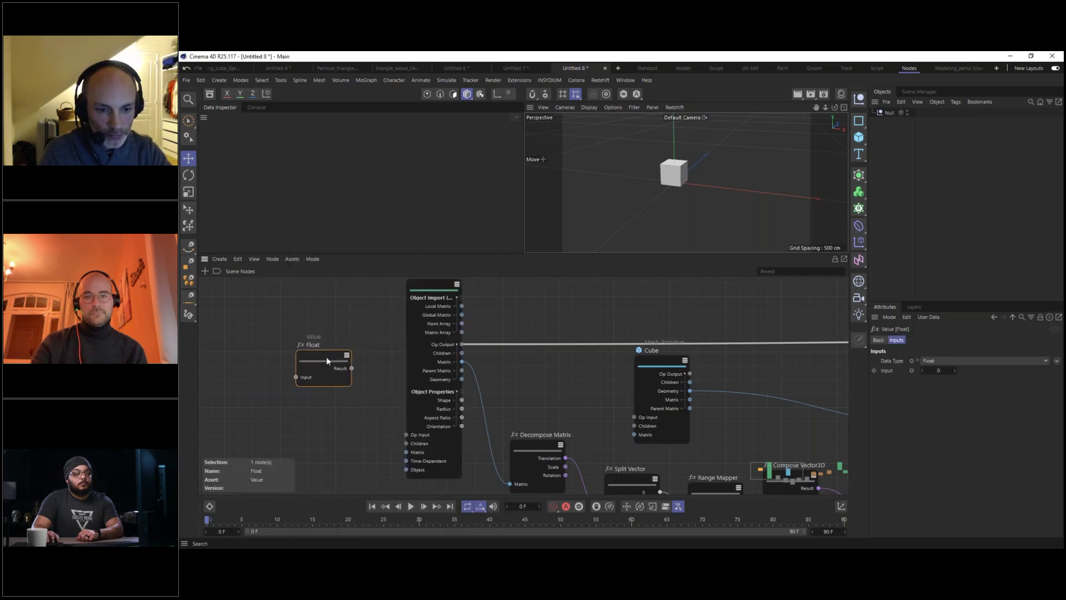
# Set the Float node's Input to 50 and shift the node slightly toward the Null node.
pyautogui.moveTo(943, 370); pyautogui.dragTo(1027, 366)
pyautogui.click(942, 371)
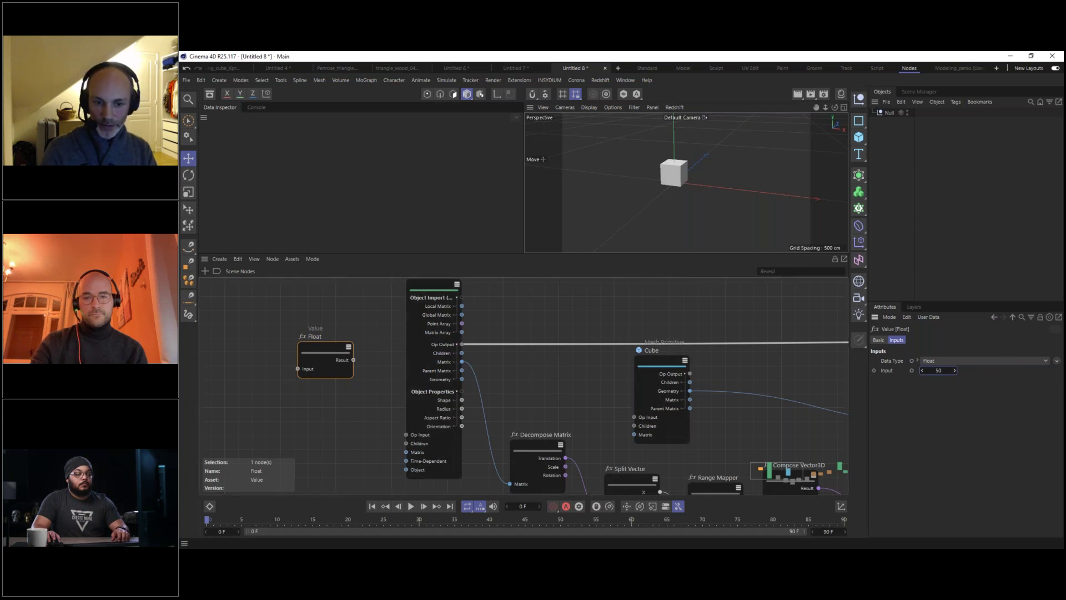
pyautogui.moveTo(321, 345); pyautogui.dragTo(338, 339)
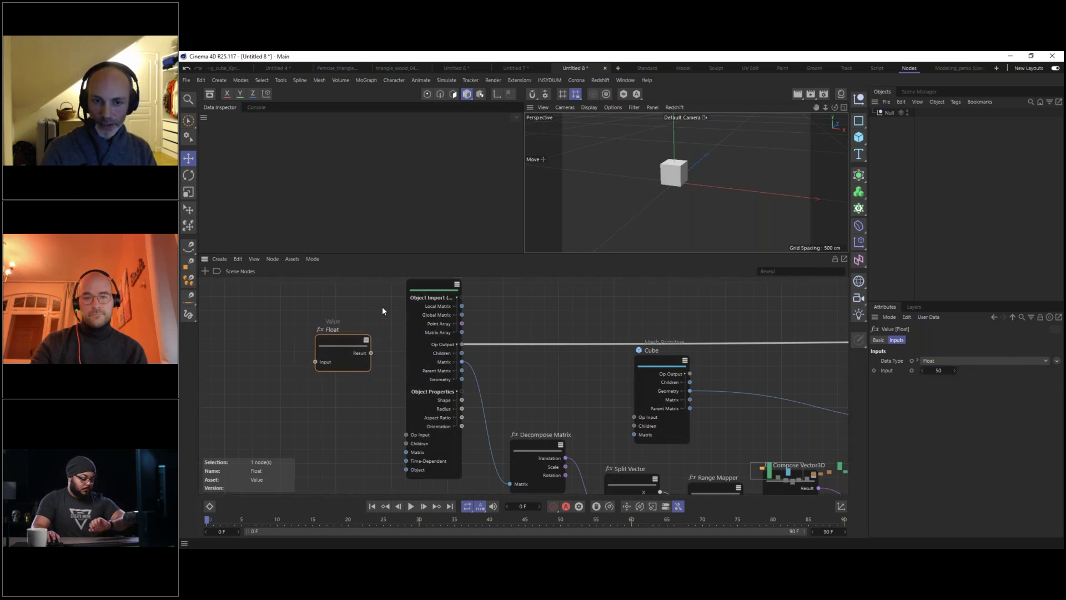
# Place the Float node before the Cube, connect its Result to the Cube's Size parameter, and keep the Float's Input at 50.
pyautogui.moveTo(376, 331)
pyautogui.mouseDown(button='middle')
pyautogui.moveTo(381, 356)
pyautogui.moveTo(389, 338)
pyautogui.mouseUp(button='middle')
pyautogui.moveTo(354, 348); pyautogui.dragTo(576, 391)
pyautogui.moveTo(612, 408); pyautogui.dragTo(440, 361, button='middle')
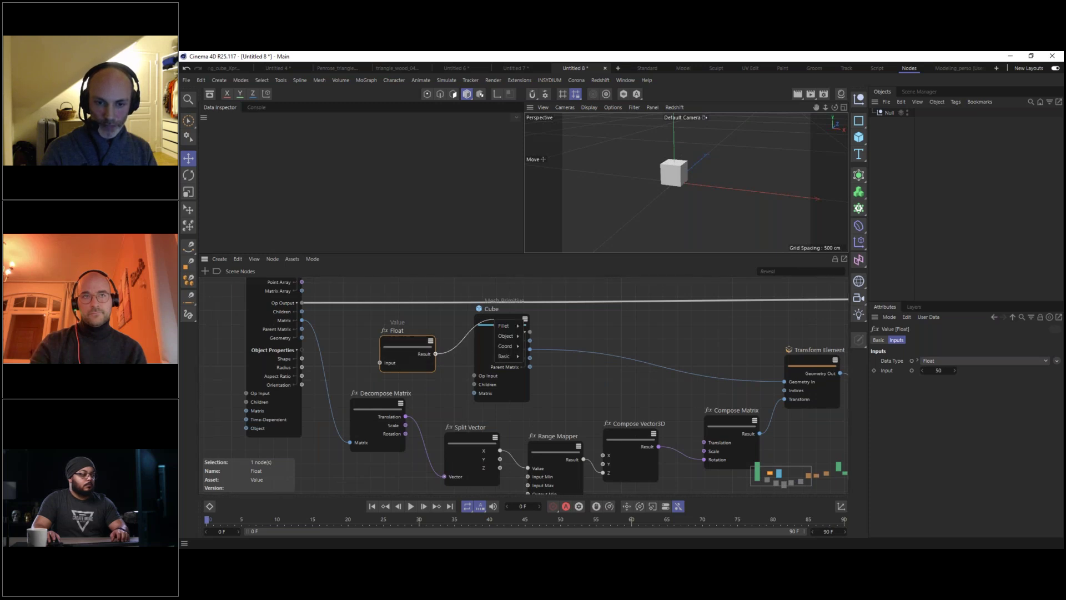
pyautogui.moveTo(507, 336)
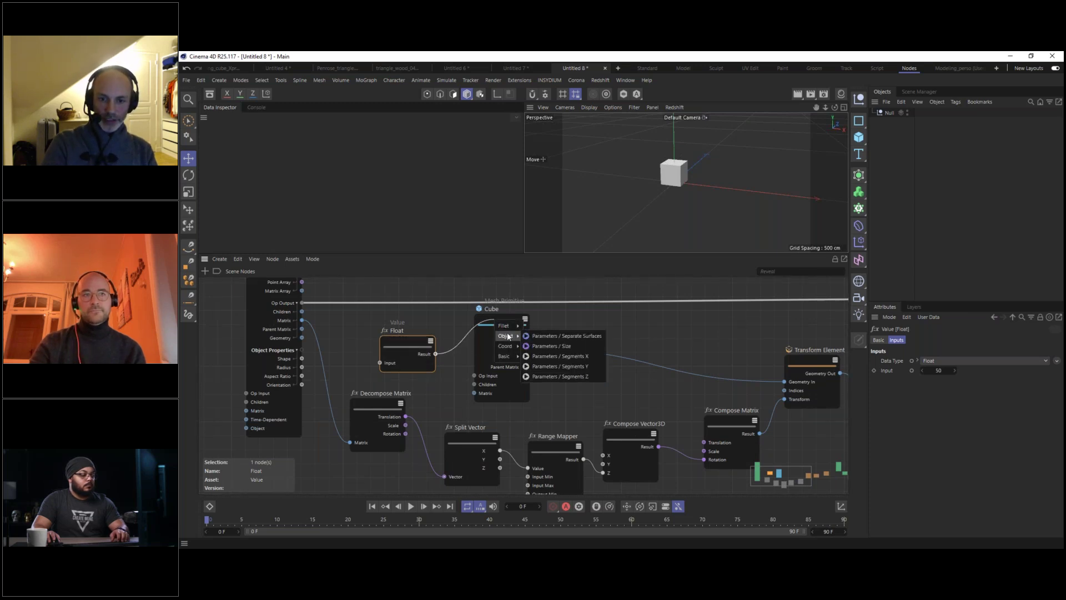
pyautogui.click(555, 347)
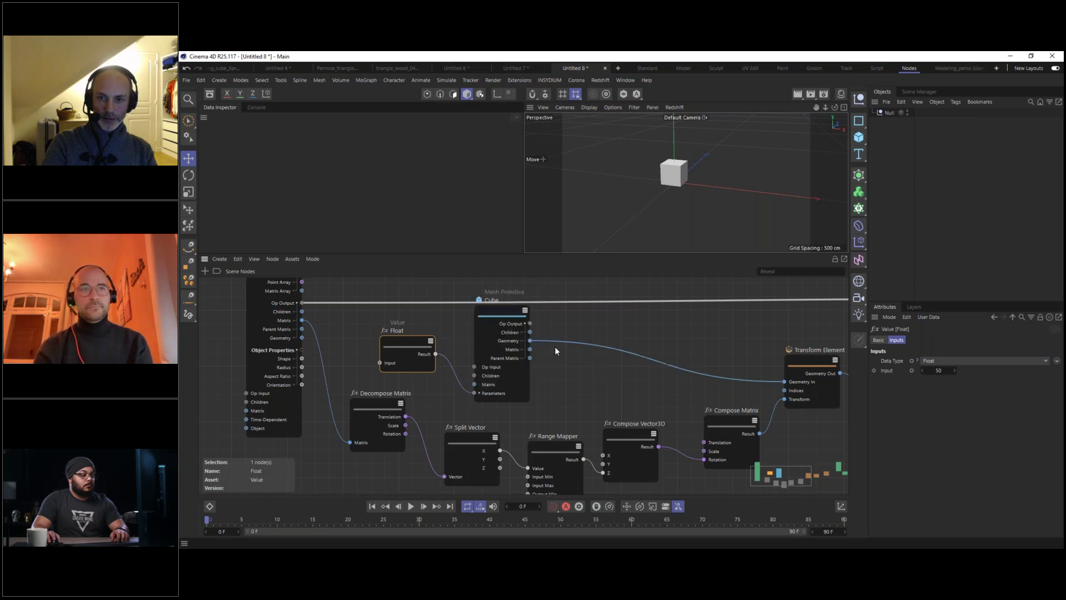
pyautogui.moveTo(954, 371); pyautogui.dragTo(841, 370)
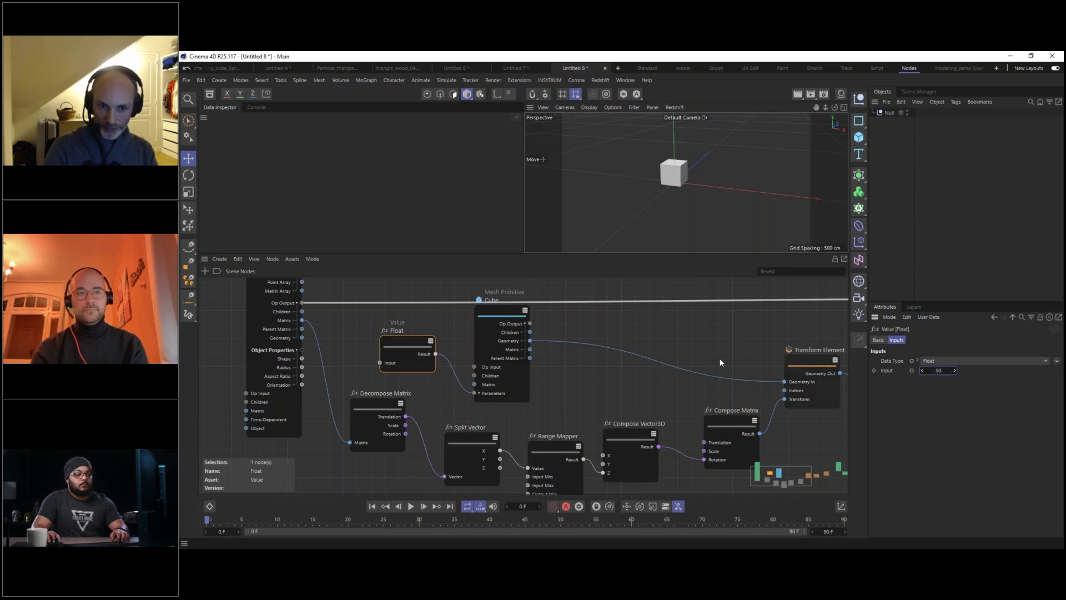
# Connect the Float node's Result to the Range Mapper's Input Max, and reposition the Float and Split Vector nodes for clearer wiring.
pyautogui.moveTo(476, 382); pyautogui.dragTo(469, 346, button='middle')
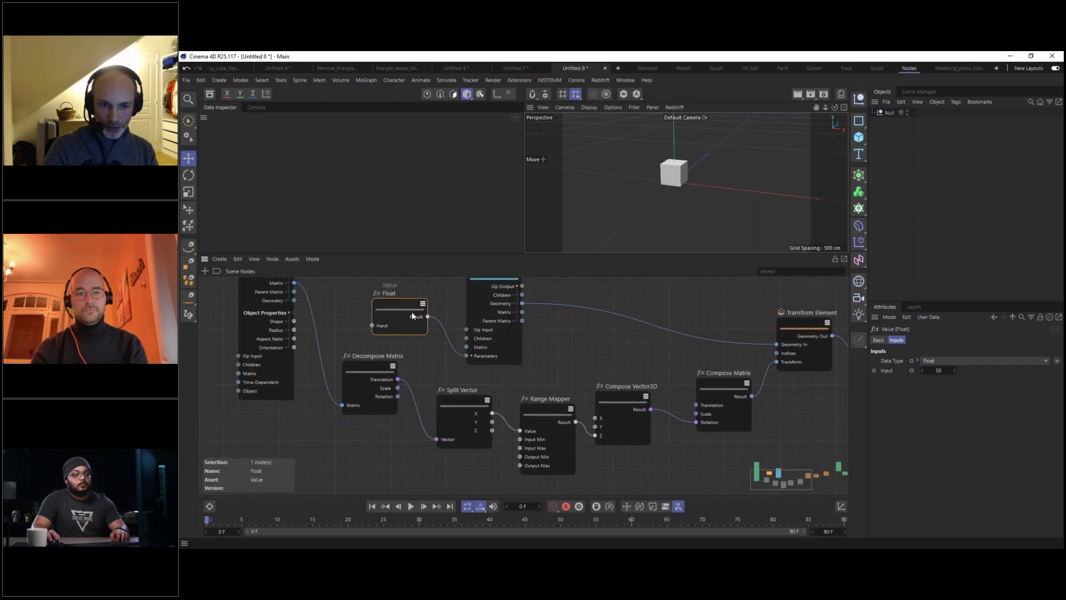
pyautogui.moveTo(411, 311); pyautogui.dragTo(393, 309)
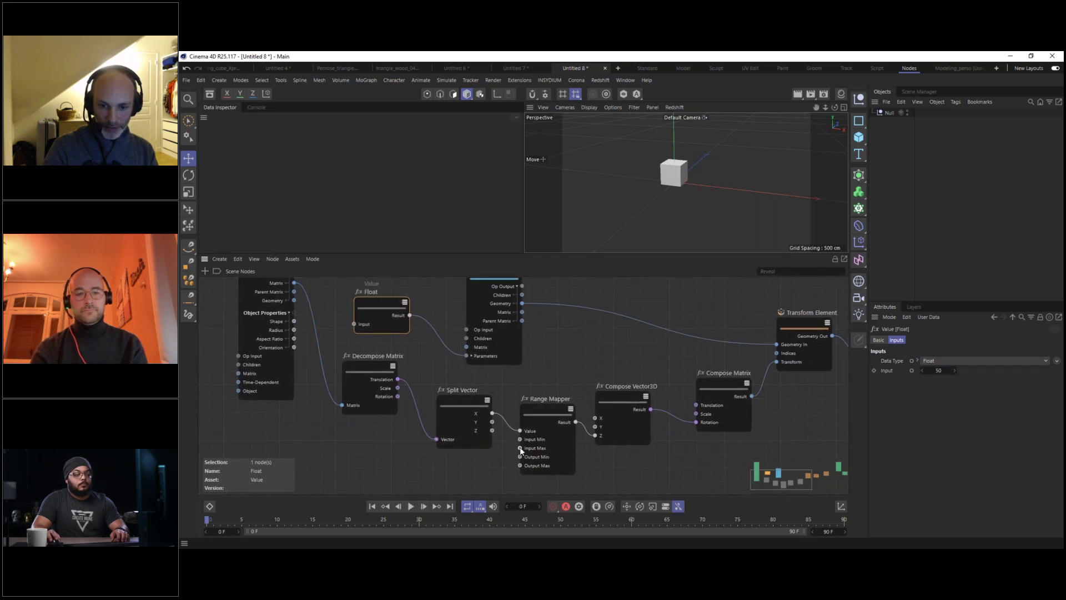
pyautogui.moveTo(410, 315); pyautogui.dragTo(521, 447)
pyautogui.moveTo(453, 404); pyautogui.dragTo(426, 404)
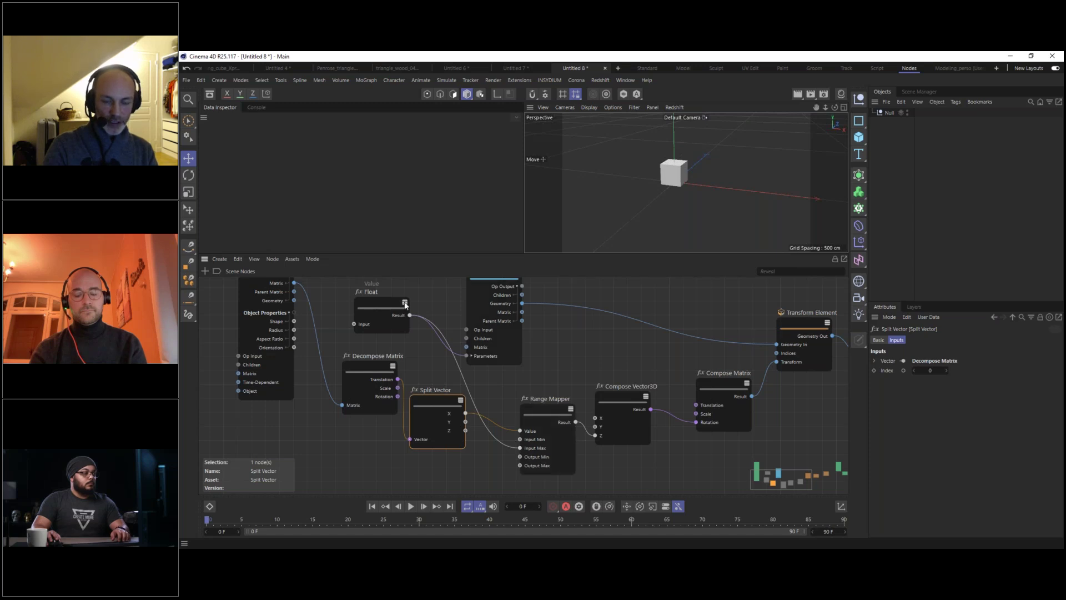
pyautogui.moveTo(380, 307); pyautogui.dragTo(381, 307)
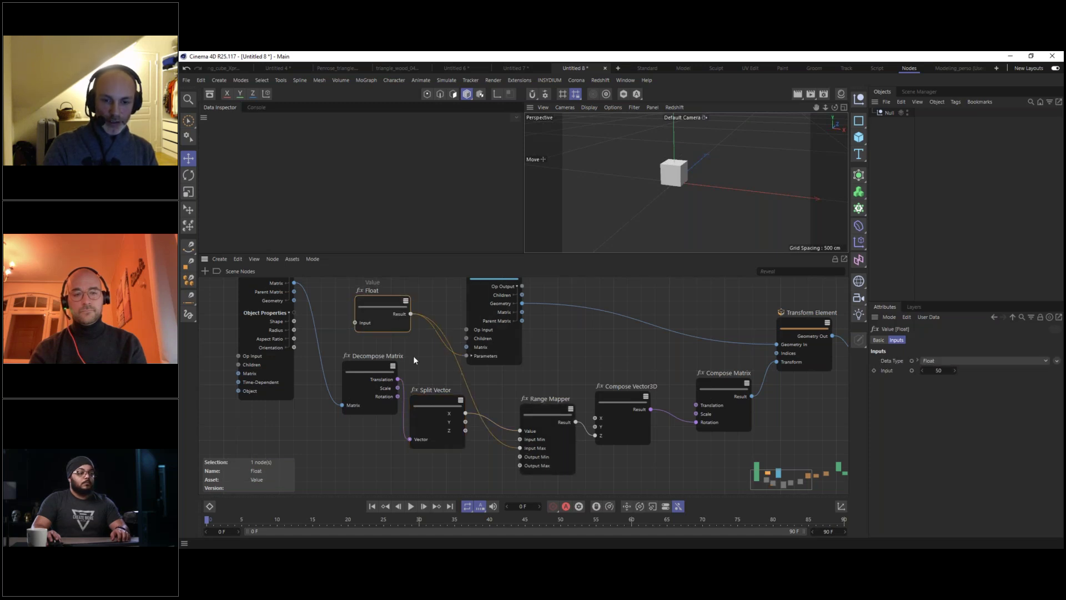
# Disconnect the Range Mapper's Result from the Compose Vector3D's Z input and set that Z value to 1.57.
pyautogui.click(542, 413)
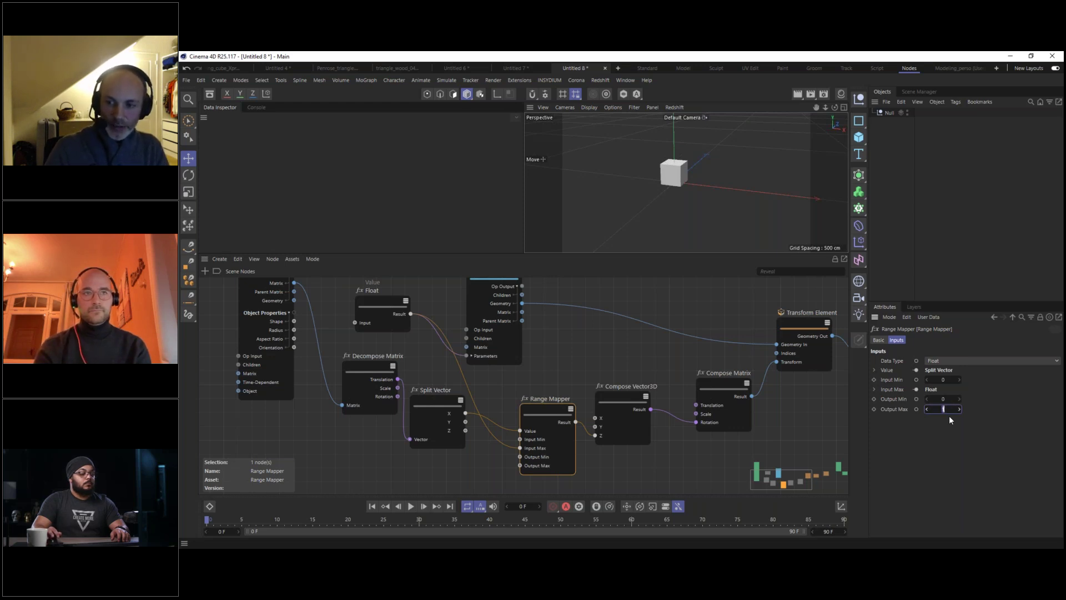
pyautogui.moveTo(559, 415); pyautogui.dragTo(579, 443)
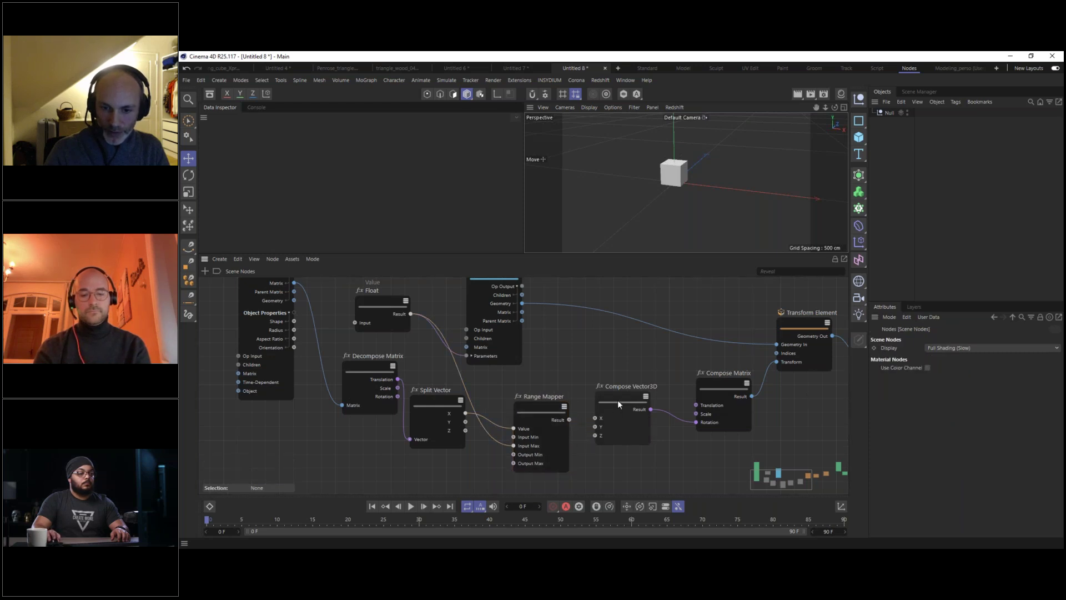
pyautogui.click(620, 403)
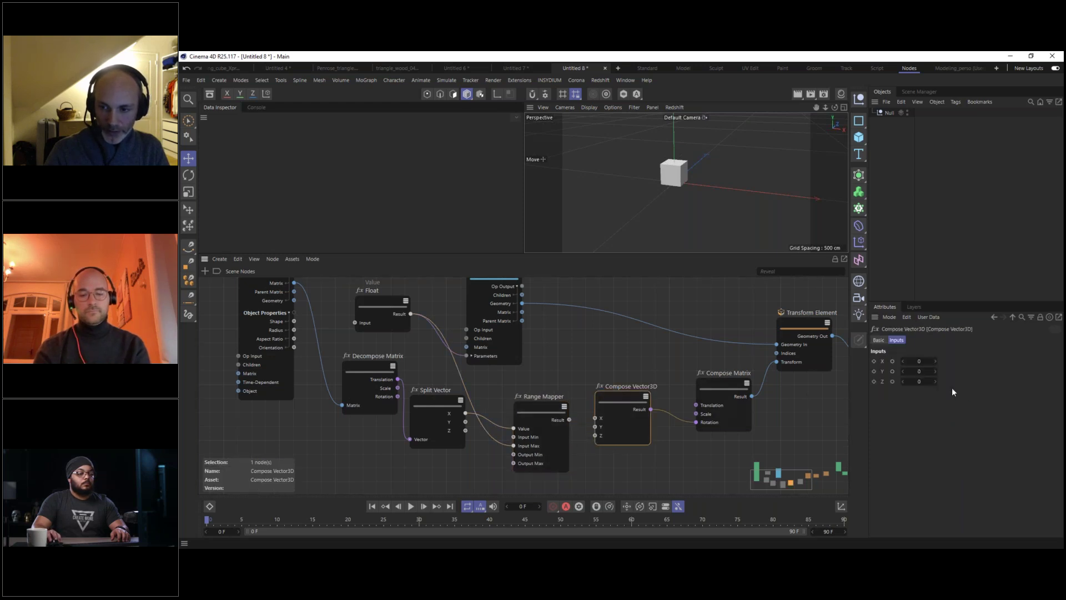
pyautogui.moveTo(925, 379); pyautogui.dragTo(996, 385)
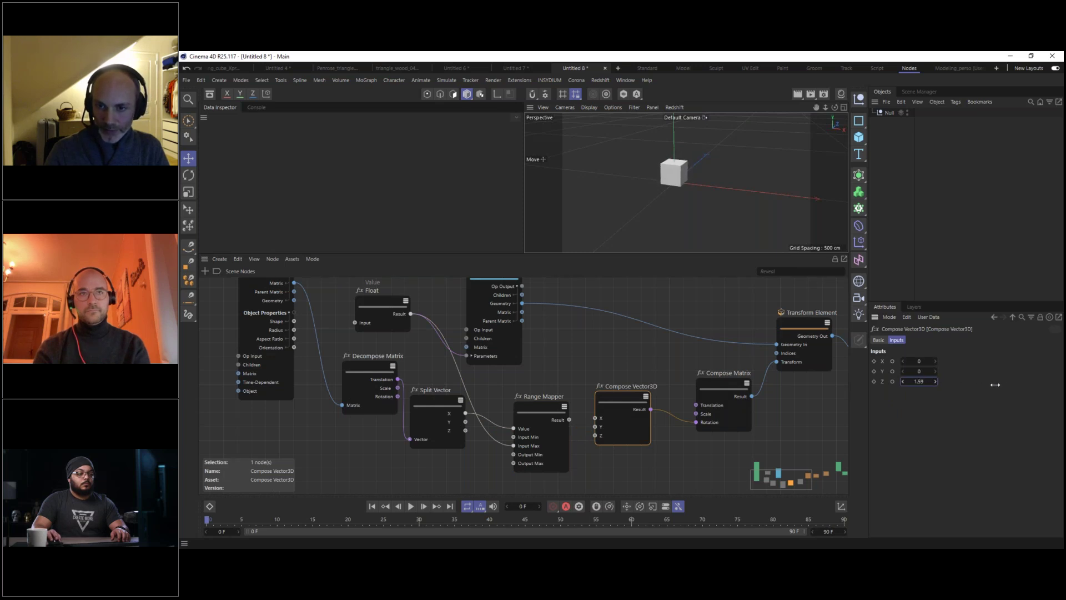
pyautogui.scroll(5, 679, 190)
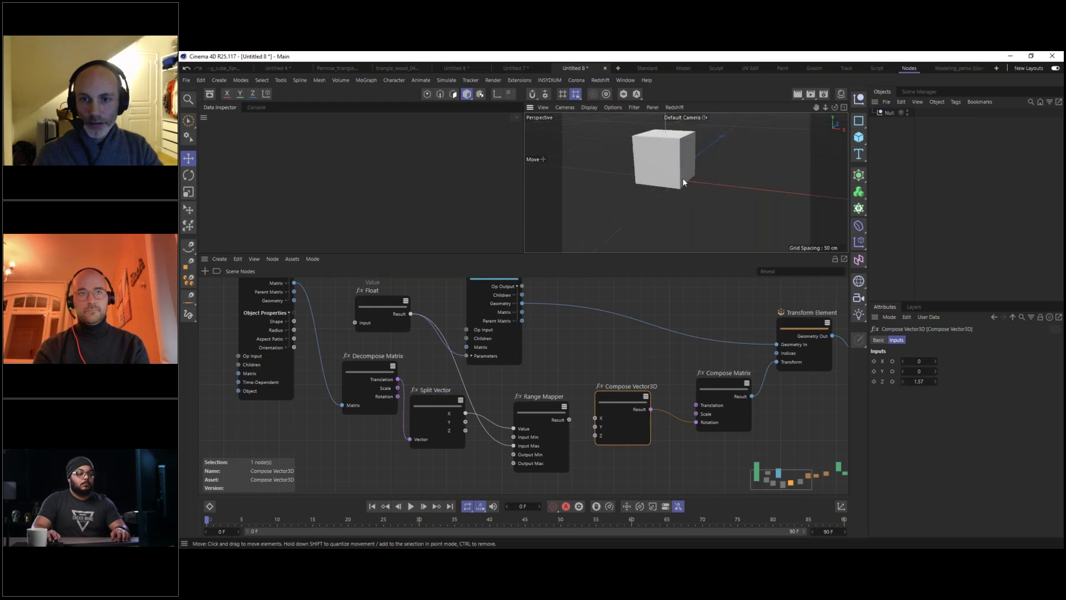
# Try 3.14 for the Compose Vector3D's Z value and reset it to 0.
pyautogui.moveTo(921, 382)
pyautogui.mouseDown()
pyautogui.moveTo(948, 382)
pyautogui.moveTo(918, 382)
pyautogui.mouseUp()
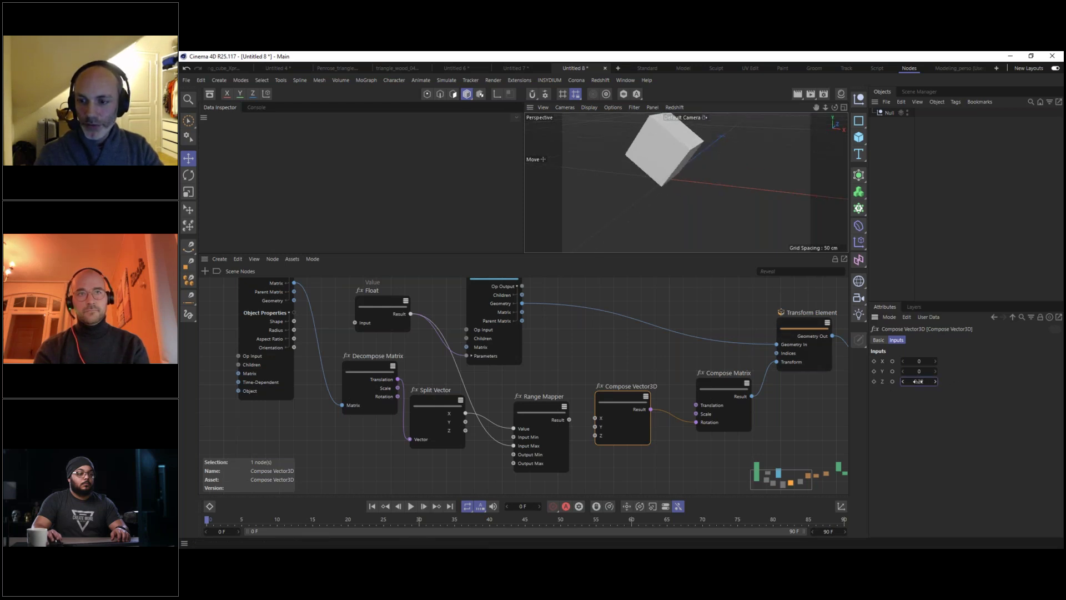
pyautogui.write('3.14')
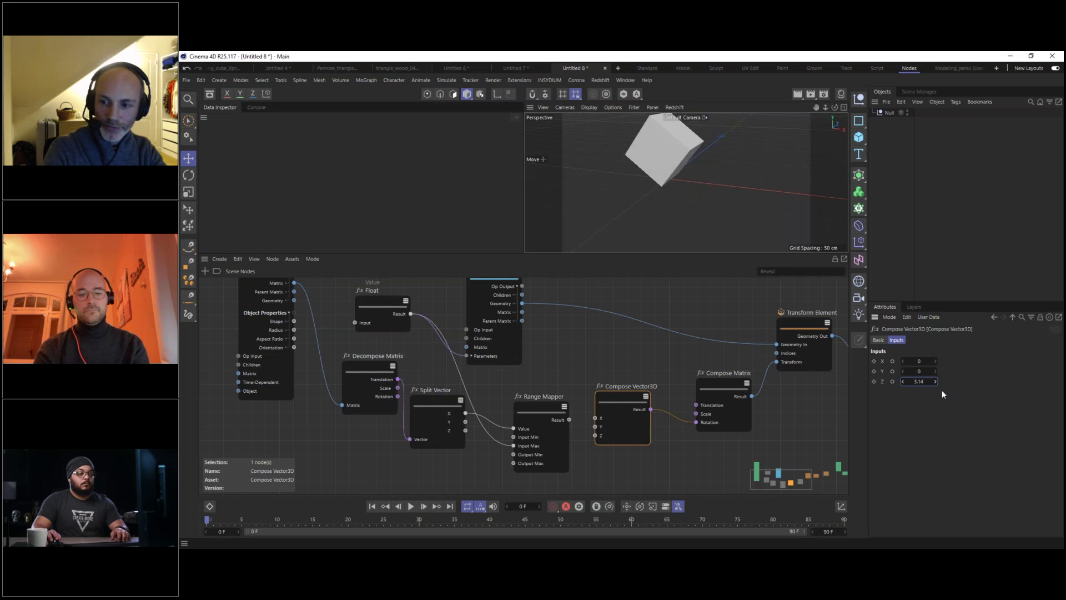
pyautogui.press('Return')
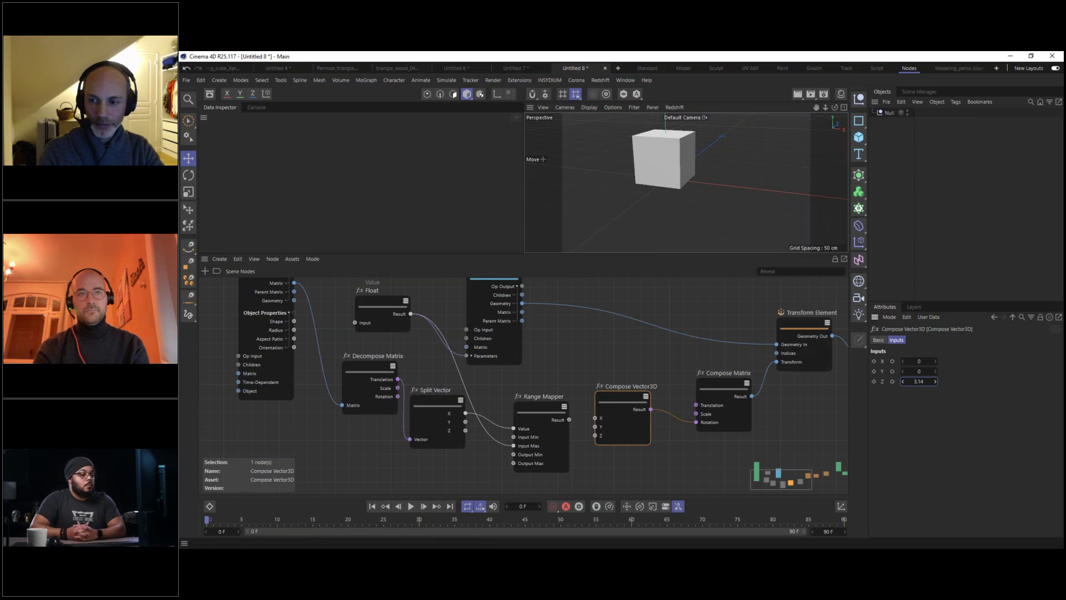
pyautogui.moveTo(921, 381); pyautogui.dragTo(848, 373)
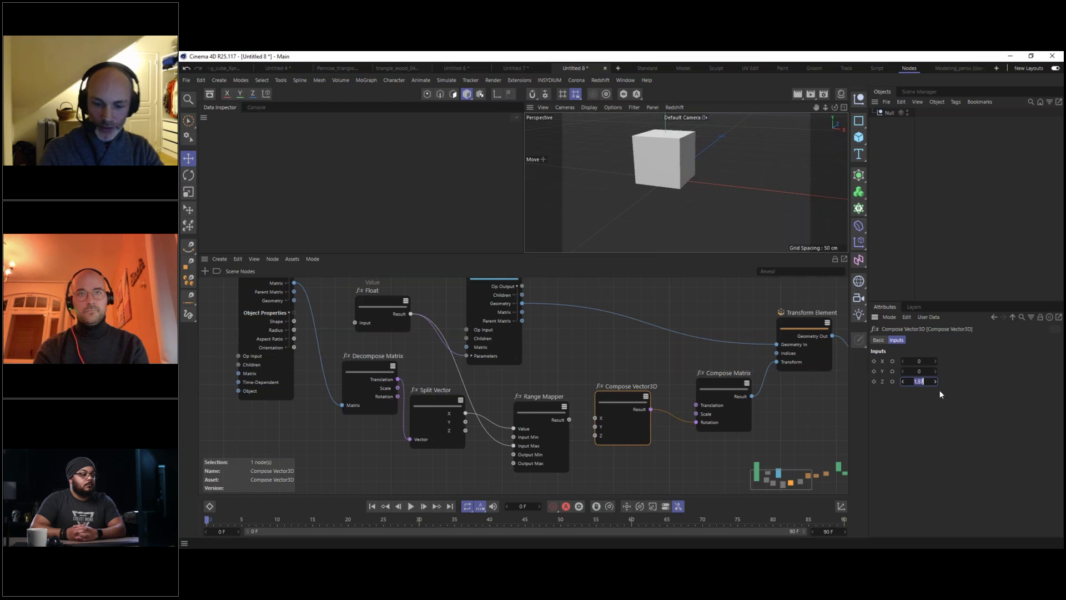
pyautogui.click(610, 358)
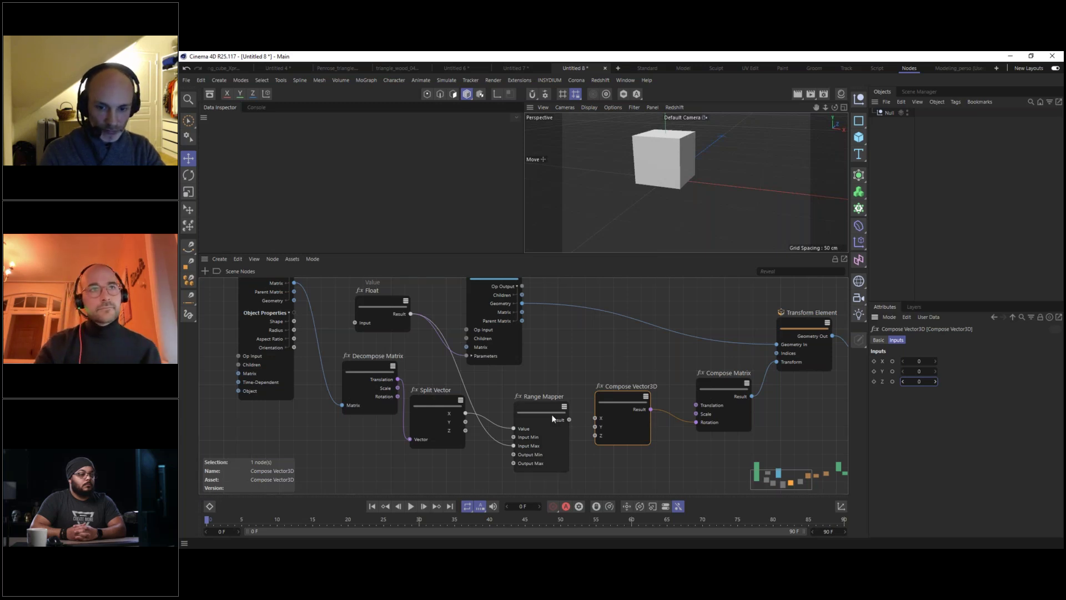
# Reconnect the Range Mapper's Result to the Compose Vector3D's Z and set the Range Mapper's Output Max to 1.57.
pyautogui.moveTo(569, 420); pyautogui.dragTo(595, 438)
pyautogui.moveTo(529, 410); pyautogui.dragTo(530, 409)
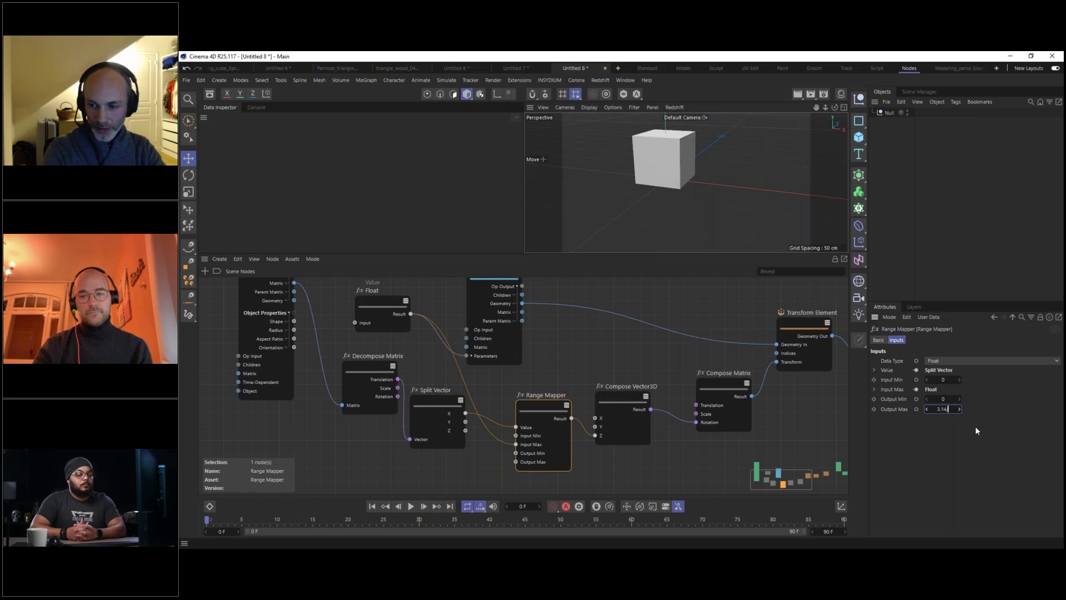
pyautogui.press('Return')
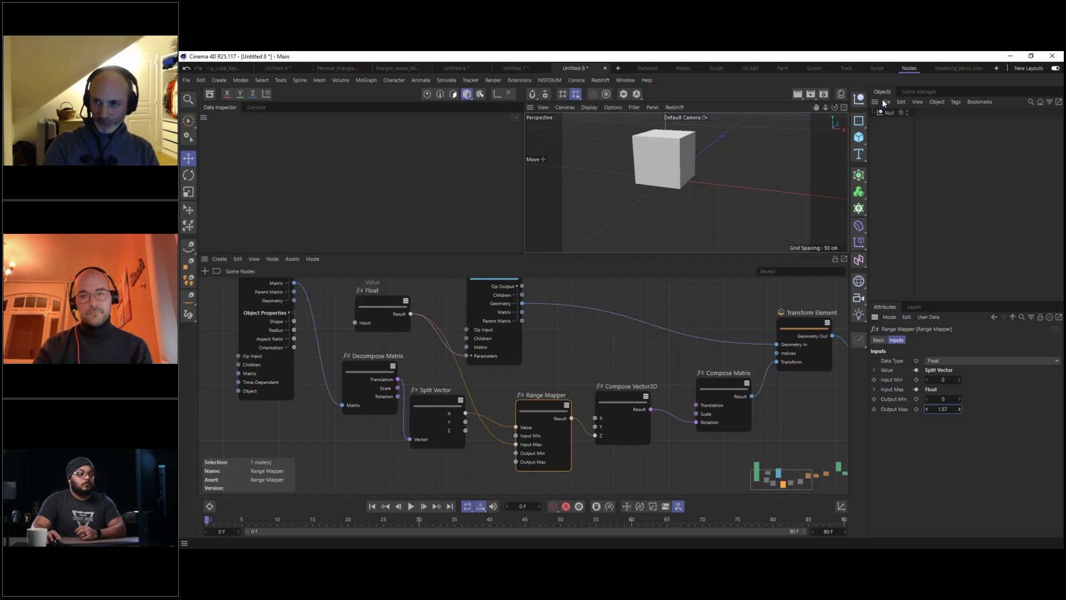
pyautogui.moveTo(208, 522)
pyautogui.mouseDown()
pyautogui.moveTo(614, 522)
pyautogui.moveTo(181, 521)
pyautogui.moveTo(566, 514)
pyautogui.moveTo(202, 520)
pyautogui.mouseUp()
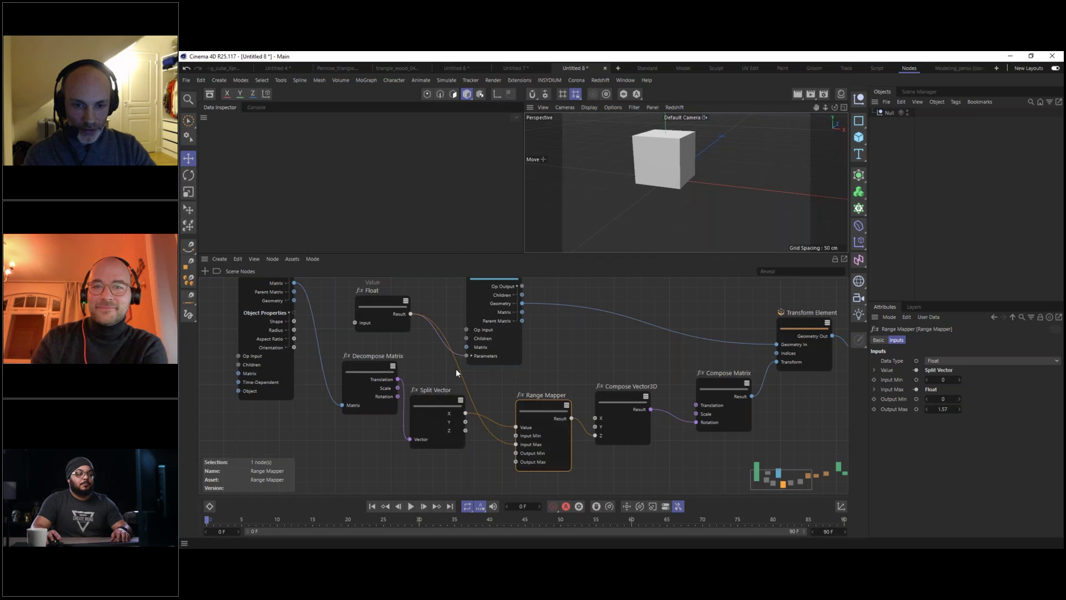
# Move the Float node to the start of the graph, before the Null node, and rename it Size.
pyautogui.scroll(-2, 598, 341)
pyautogui.moveTo(436, 309); pyautogui.dragTo(367, 351)
pyautogui.moveTo(440, 312); pyautogui.dragTo(279, 397)
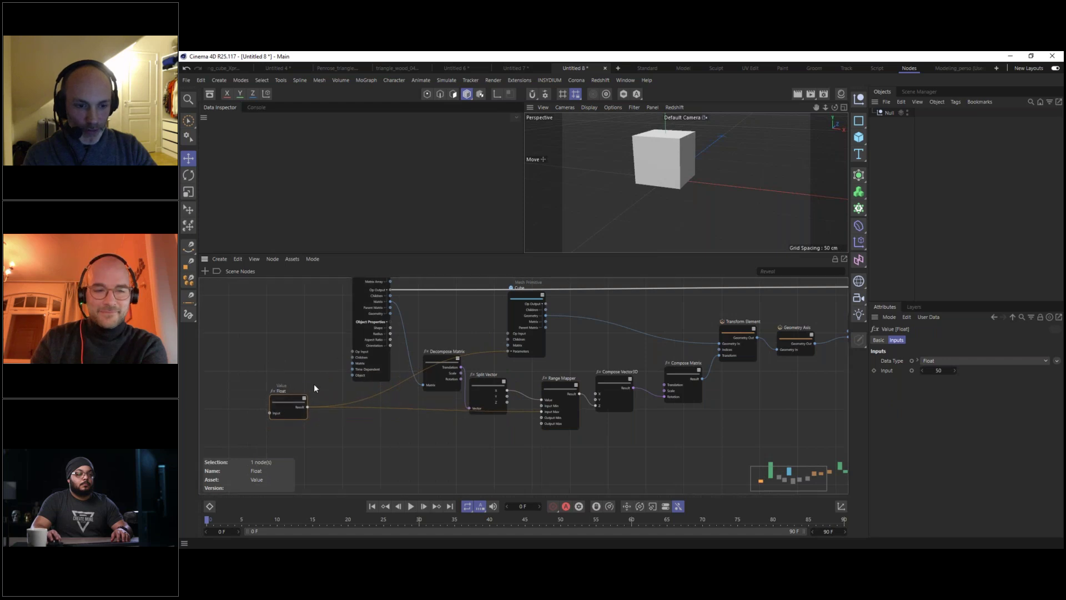
pyautogui.scroll(4, 285, 392)
pyautogui.doubleClick(281, 392)
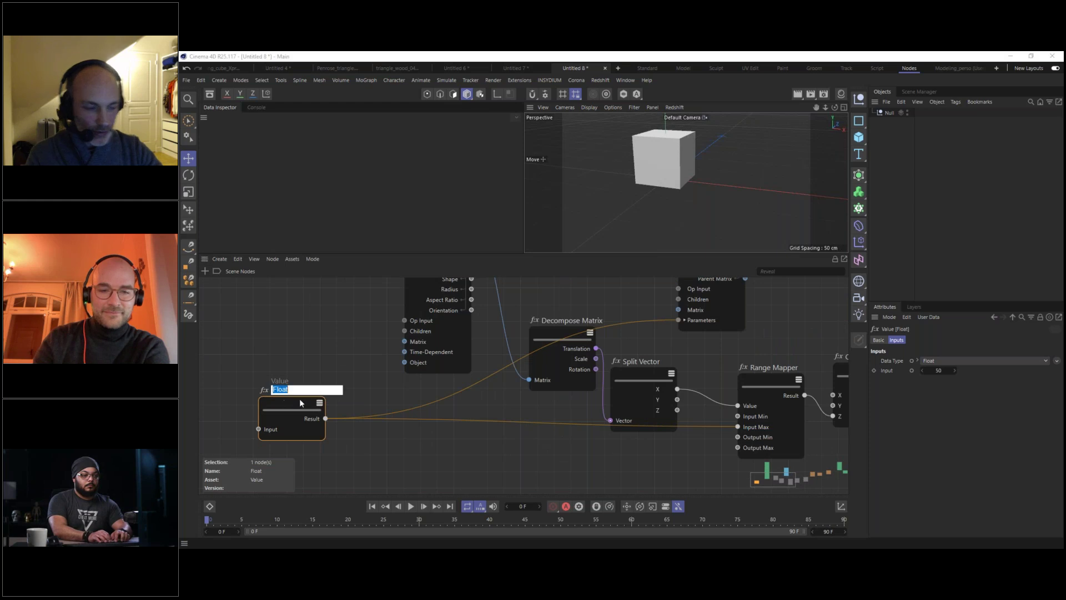
pyautogui.write('Size')
pyautogui.press('Return')
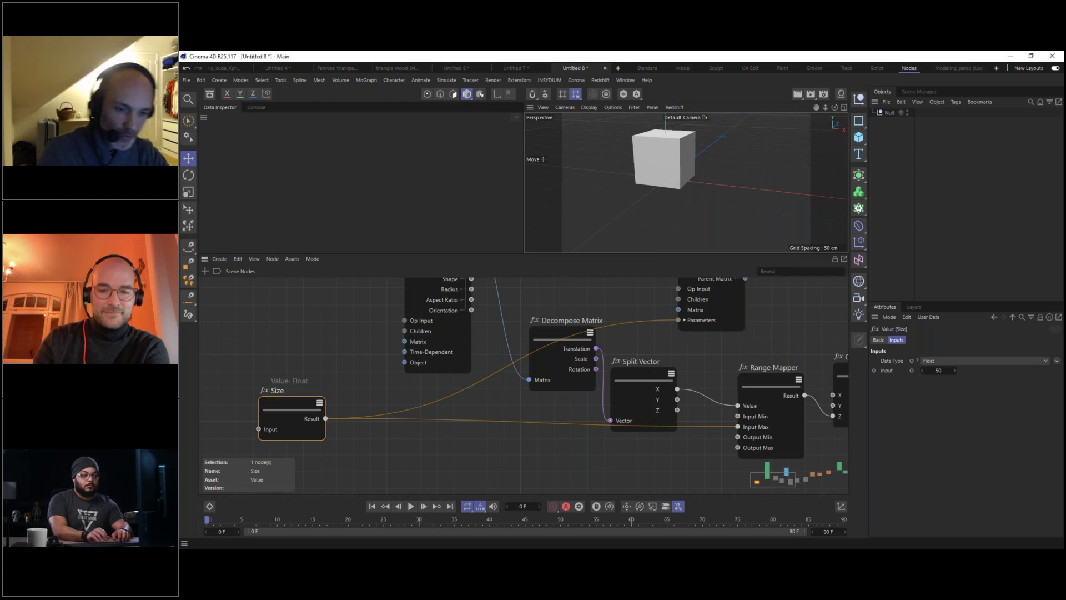
# Set the Size node's Input to 25 and scrub the timeline to test the cube's rotation.
pyautogui.doubleClick(939, 370)
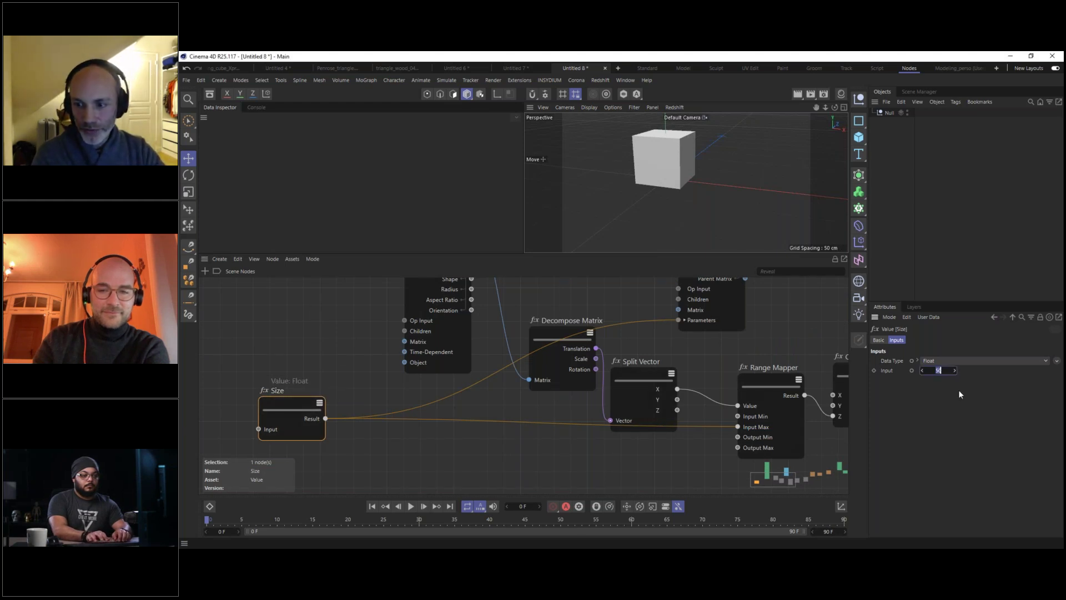
pyautogui.write('25')
pyautogui.press('Return')
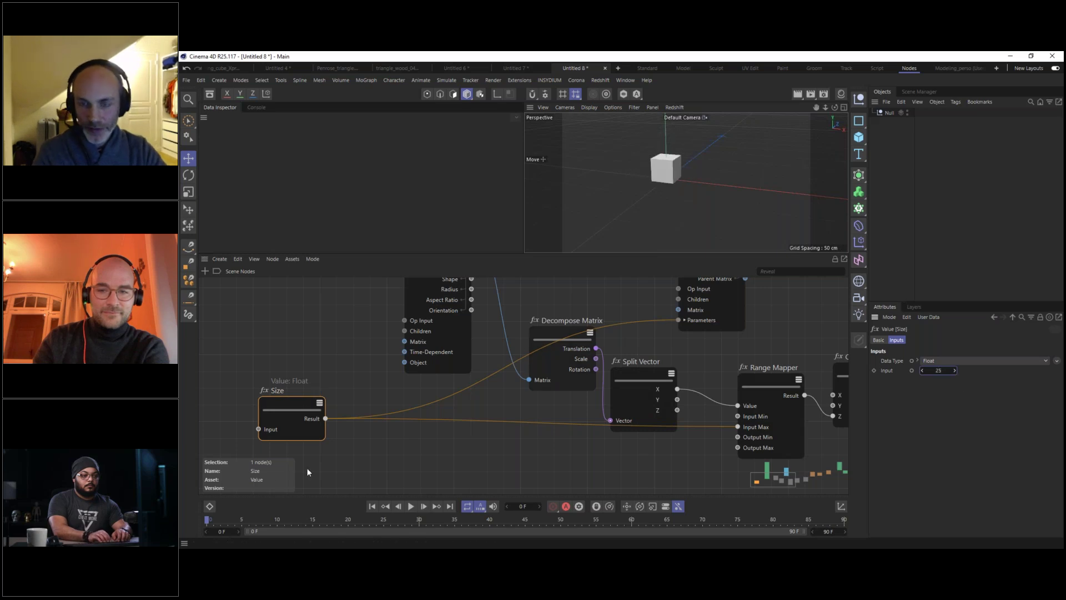
pyautogui.moveTo(207, 524)
pyautogui.mouseDown()
pyautogui.moveTo(566, 529)
pyautogui.moveTo(203, 527)
pyautogui.mouseUp()
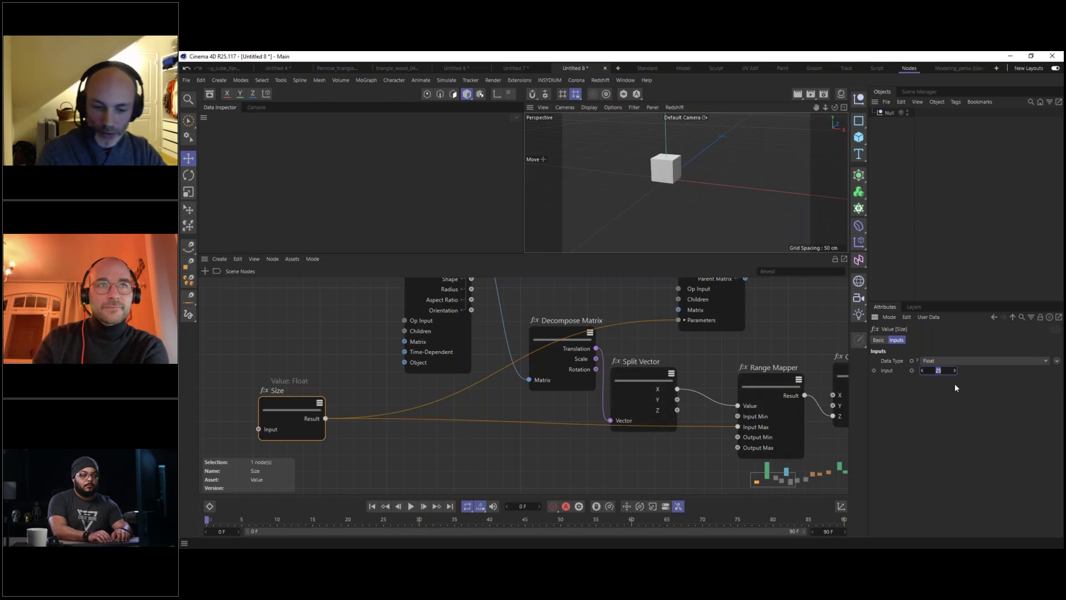
# Set the Size node's Input to 100, scrub to around frame 47 to check the cube's rotation, and return to frame 0.
pyautogui.write('100')
pyautogui.press('Return')
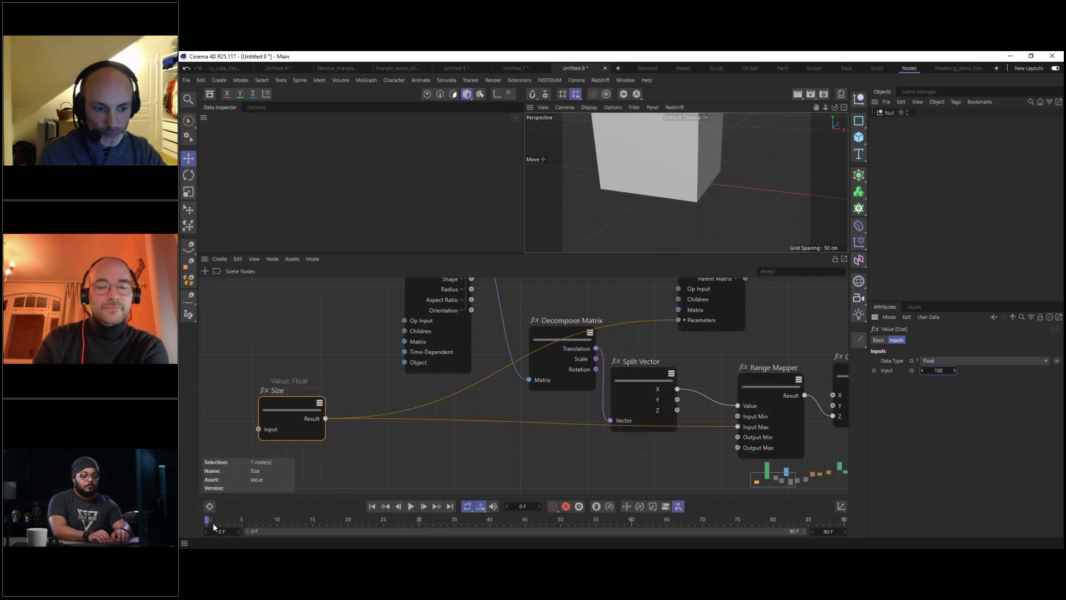
pyautogui.moveTo(210, 521); pyautogui.dragTo(542, 525)
pyautogui.scroll(-8, 753, 188)
pyautogui.keyDown('alt'); pyautogui.moveTo(756, 184); pyautogui.dragTo(638, 193, button='middle'); pyautogui.keyUp('alt')
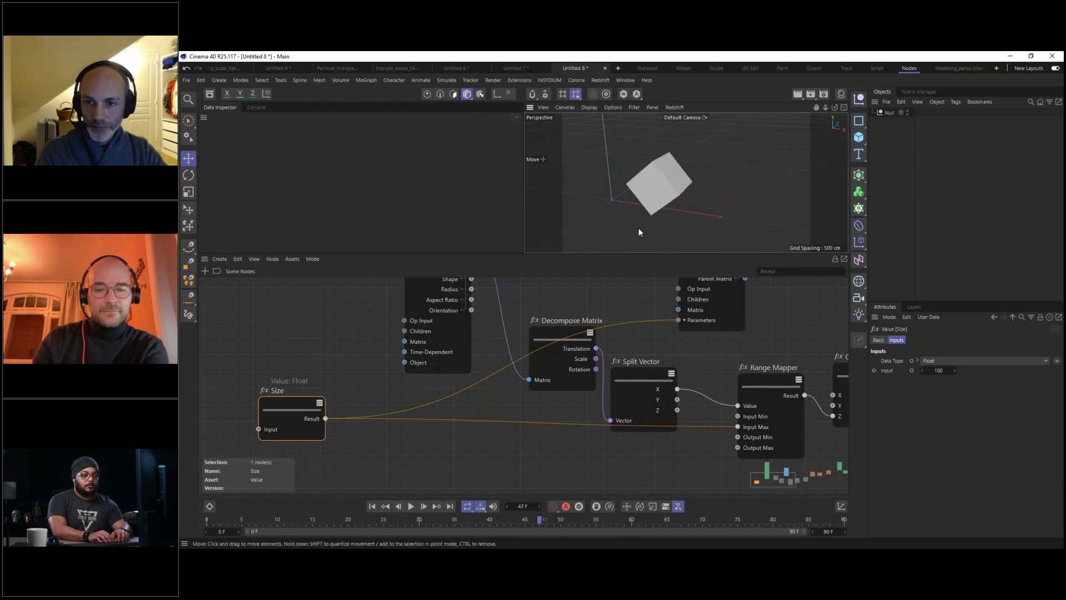
pyautogui.moveTo(233, 523); pyautogui.dragTo(189, 496)
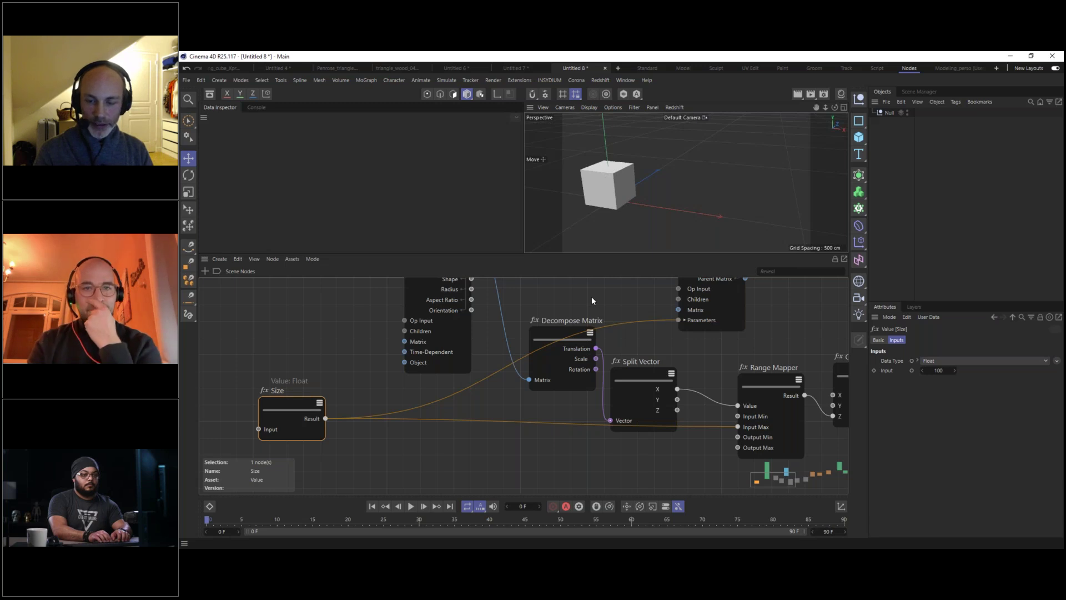
# Move the Size node closer to the other nodes and collapse the Null node to its connected ports.
pyautogui.scroll(-5, 655, 374)
pyautogui.keyDown('alt'); pyautogui.moveTo(656, 374); pyautogui.dragTo(486, 406, button='middle'); pyautogui.keyUp('alt')
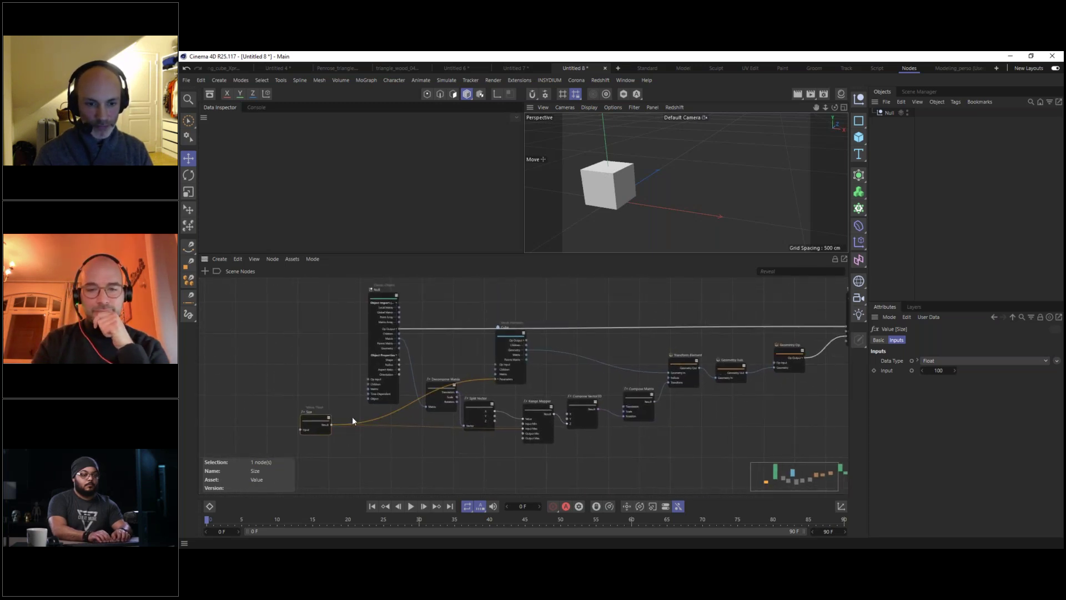
pyautogui.moveTo(315, 420); pyautogui.dragTo(336, 413)
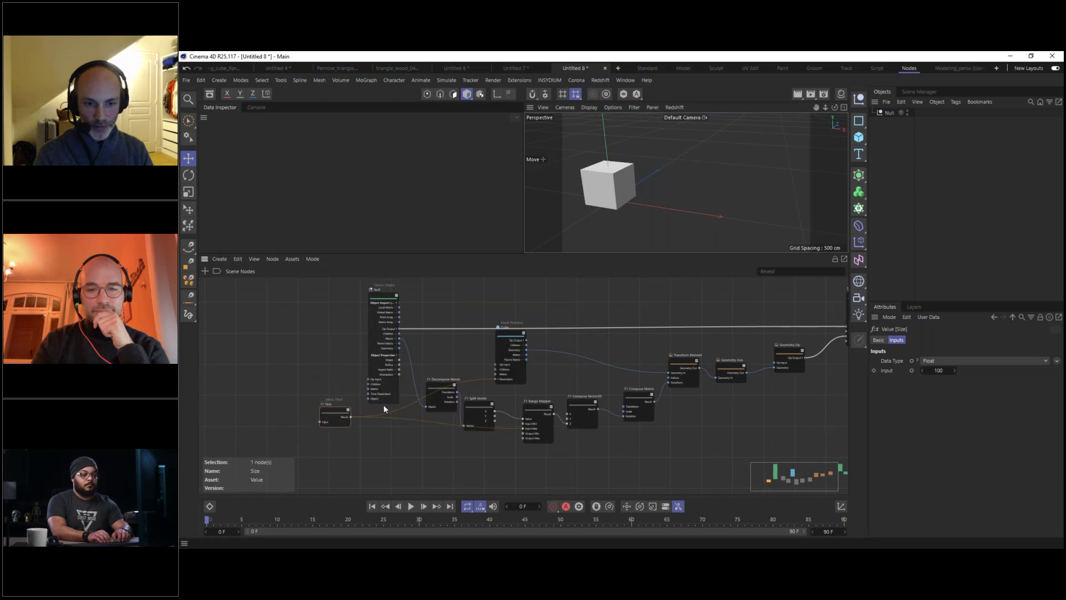
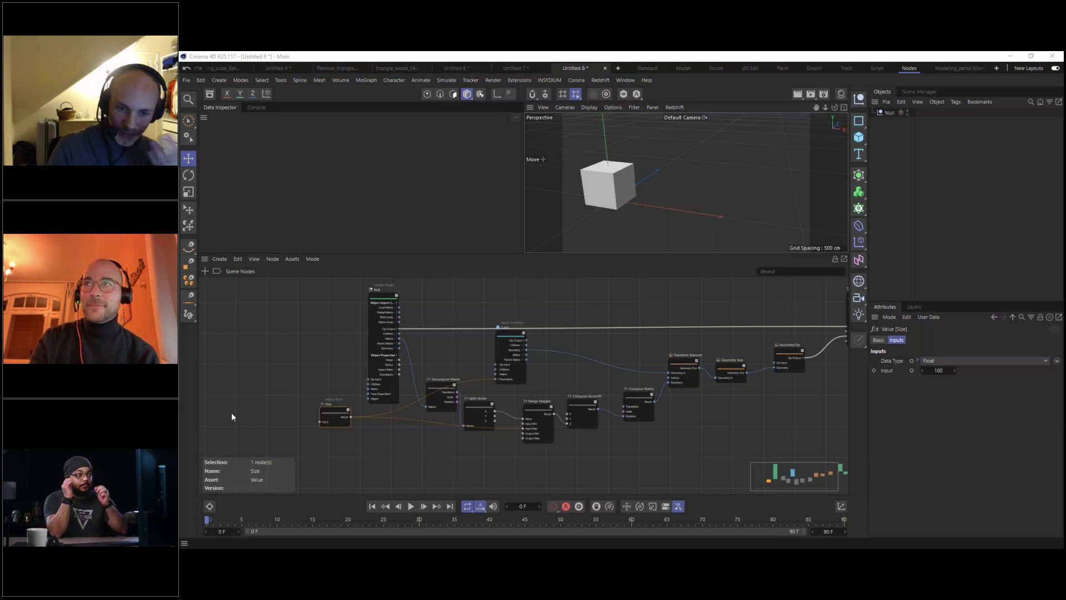
pyautogui.click(397, 295)
pyautogui.moveTo(378, 303)
pyautogui.mouseDown()
pyautogui.moveTo(359, 334)
pyautogui.moveTo(378, 305)
pyautogui.mouseUp()
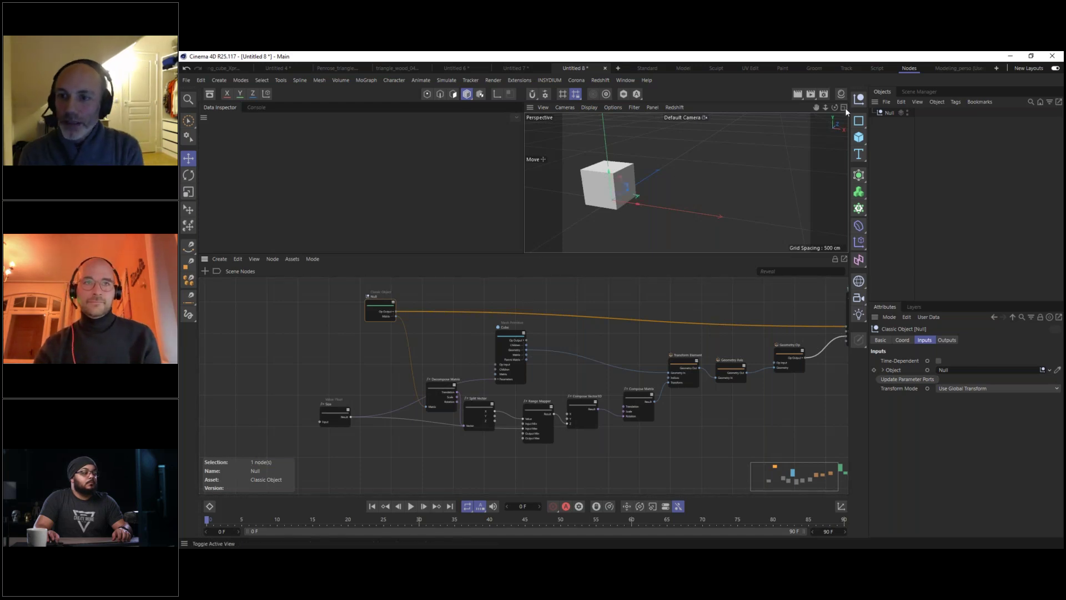
# Add a Circle spline on the XZ plane with a radius of about 404 cm.
pyautogui.click(860, 123)
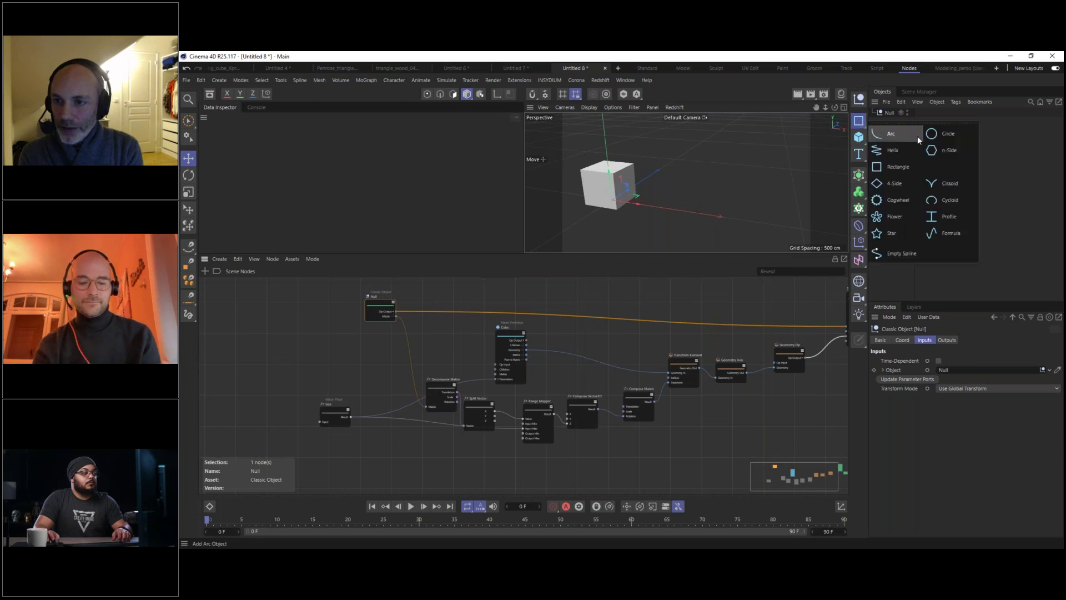
pyautogui.click(951, 136)
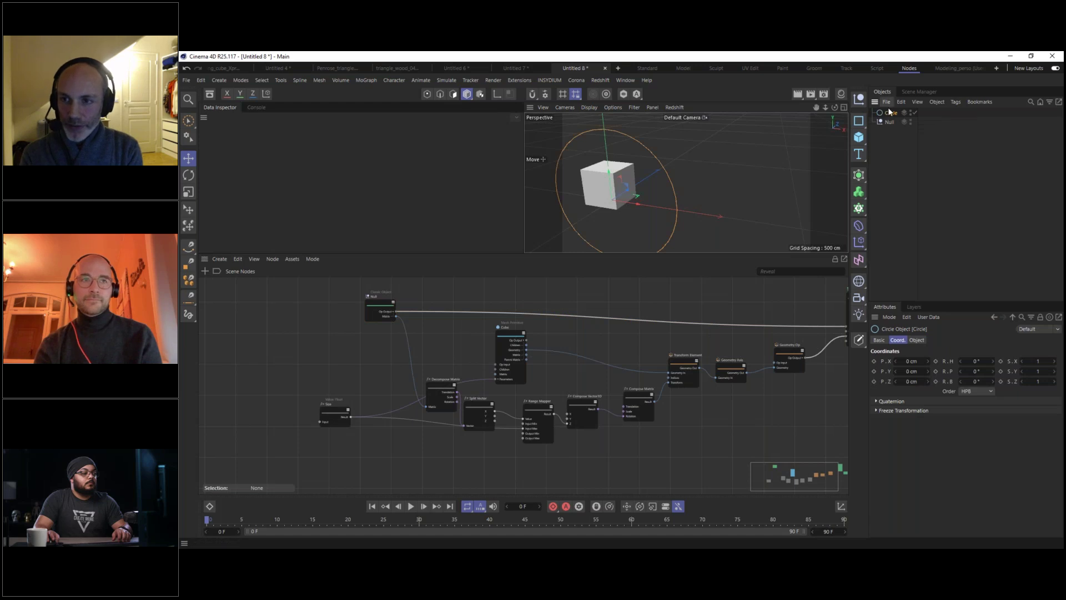
pyautogui.click(917, 340)
pyautogui.click(950, 410)
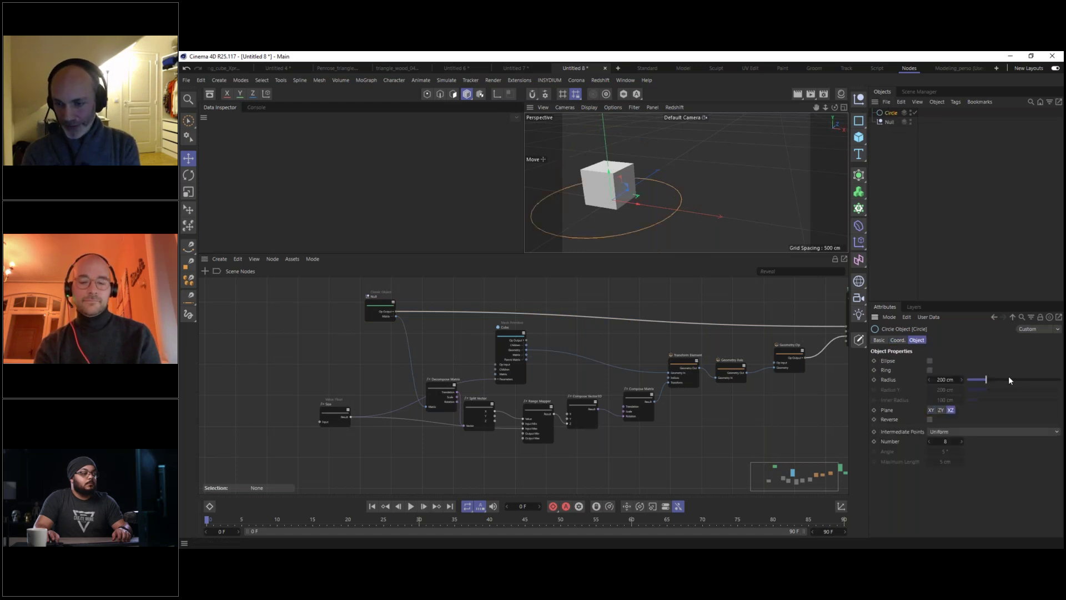
pyautogui.moveTo(988, 379)
pyautogui.mouseDown()
pyautogui.moveTo(1016, 375)
pyautogui.moveTo(1005, 380)
pyautogui.mouseUp()
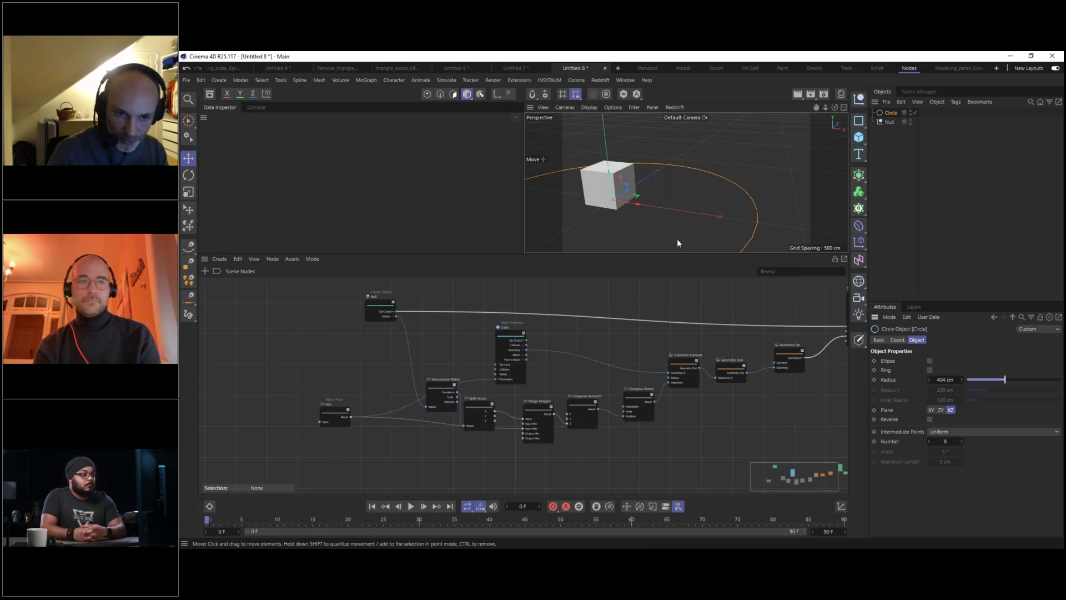
# Add a Sample Classic Spline node near the Null node and assign the Circle as its Object.
pyautogui.doubleClick(297, 320)
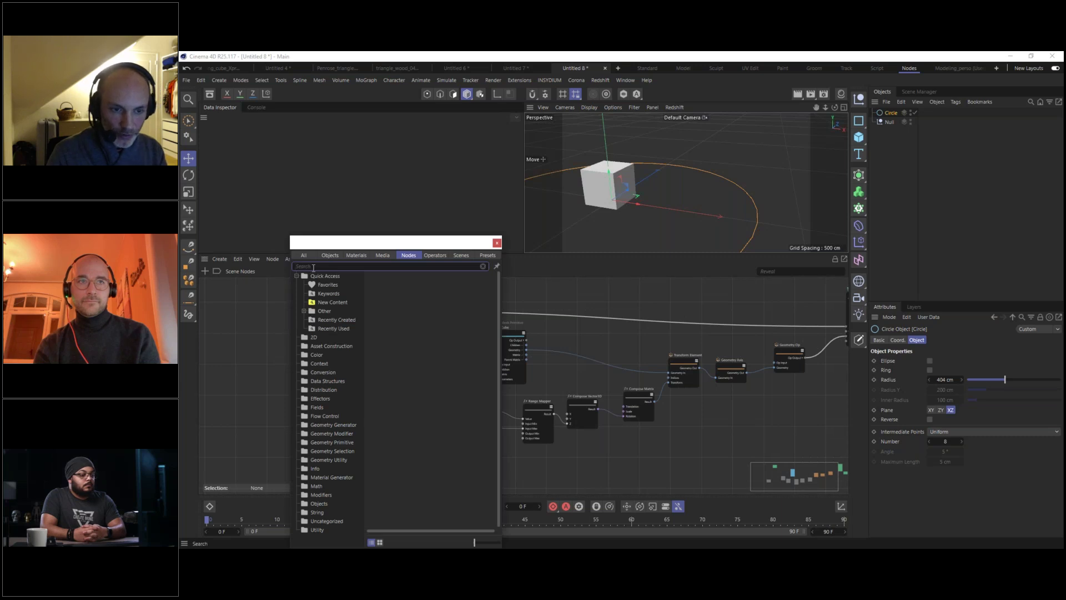
pyautogui.write('sample')
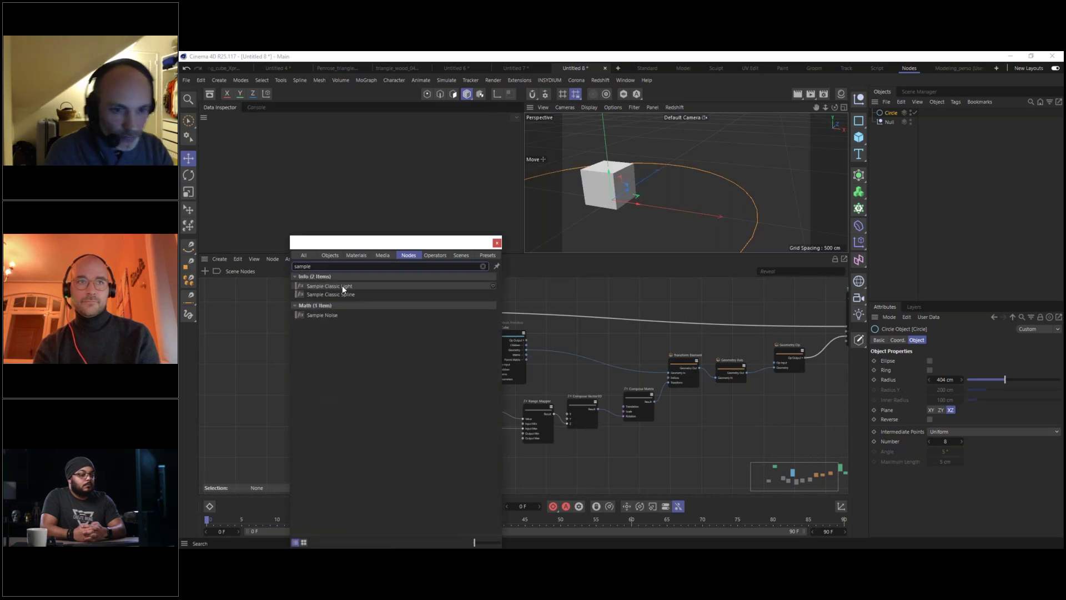
pyautogui.moveTo(341, 294); pyautogui.dragTo(326, 328)
pyautogui.click(258, 299)
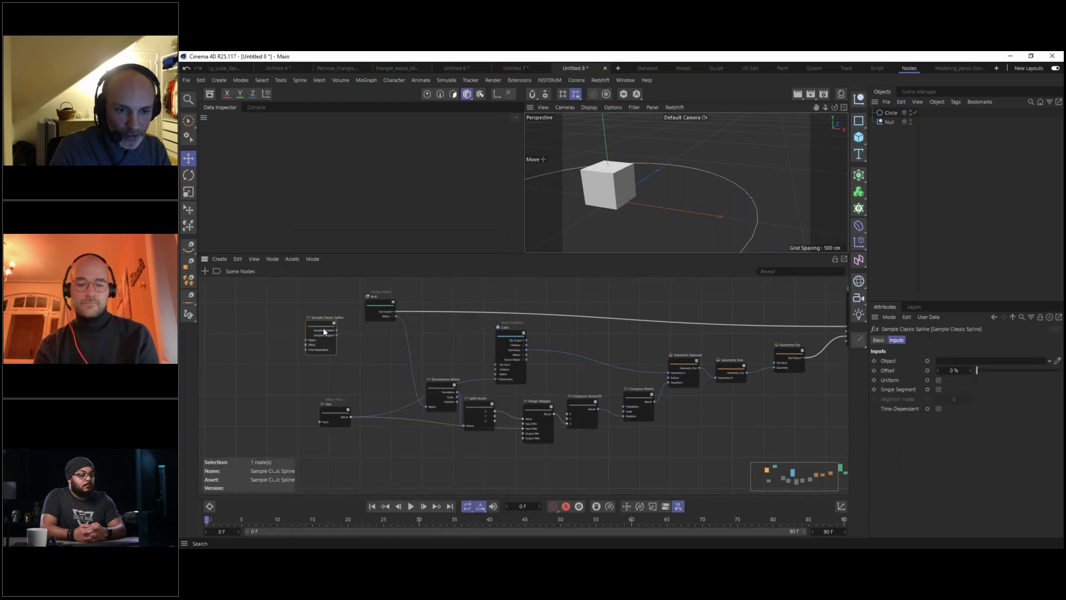
pyautogui.scroll(5, 325, 332)
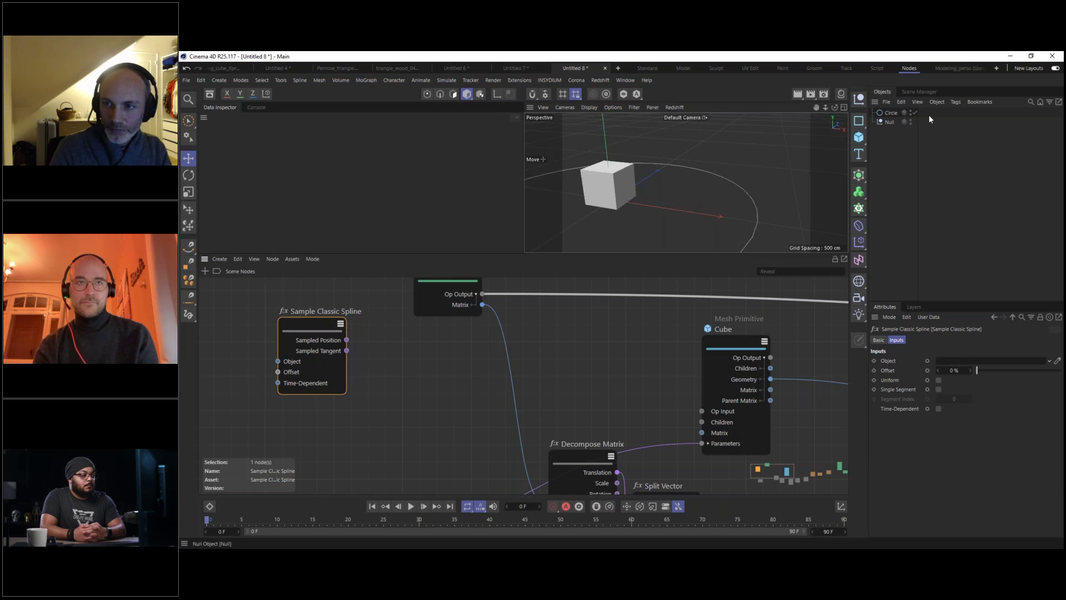
pyautogui.moveTo(964, 340); pyautogui.dragTo(963, 361)
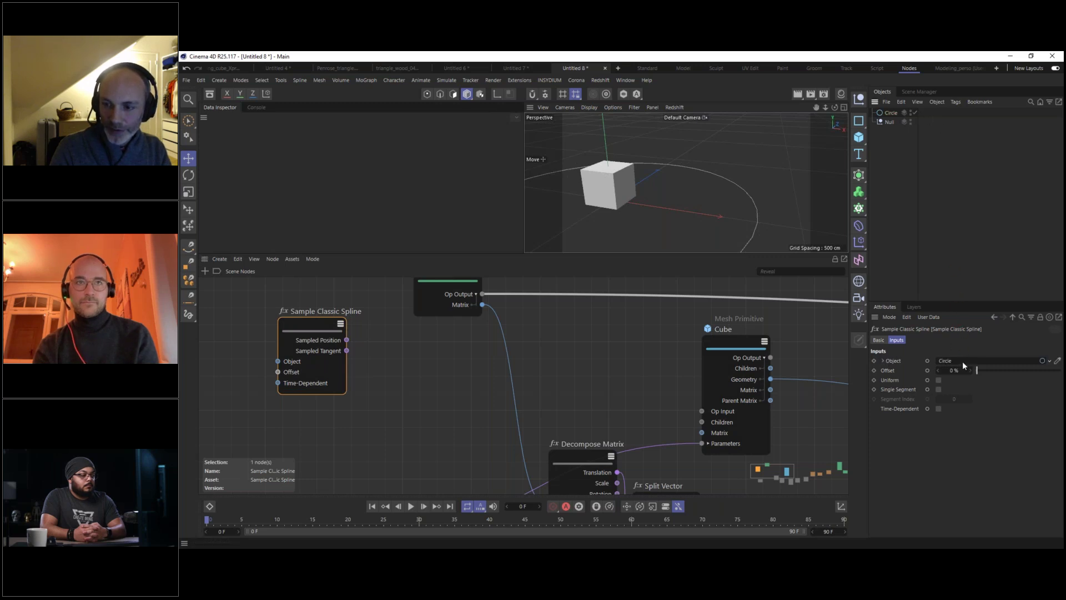
# Move the Sample Classic Spline node away from the Null into the empty area above the existing node network.
pyautogui.scroll(-3, 494, 347)
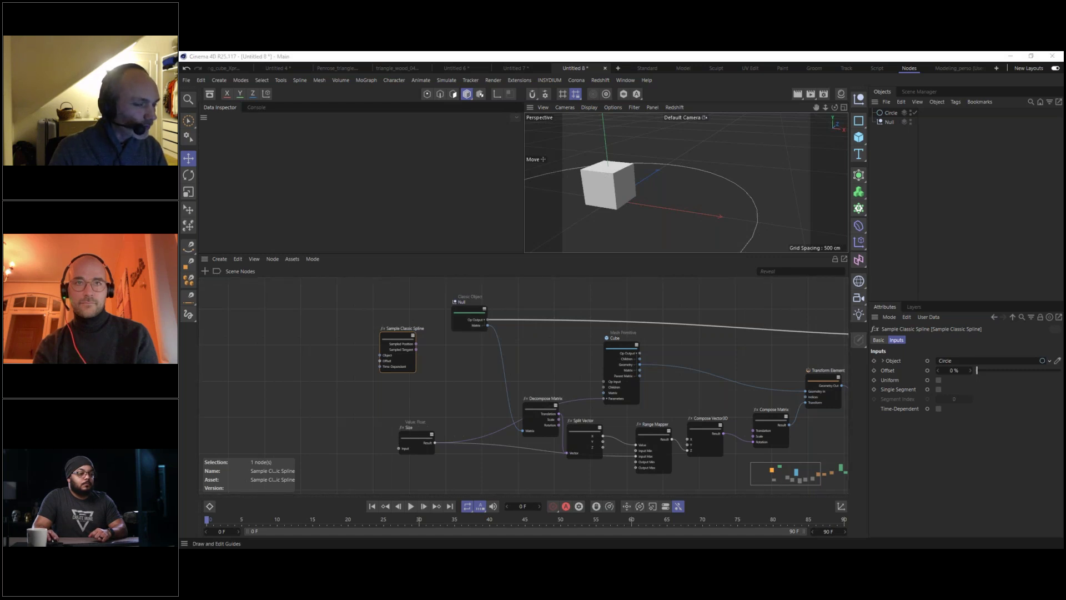
pyautogui.moveTo(457, 318); pyautogui.dragTo(410, 414, button='middle')
pyautogui.moveTo(352, 435); pyautogui.dragTo(410, 287)
pyautogui.moveTo(514, 390); pyautogui.dragTo(358, 312, button='middle')
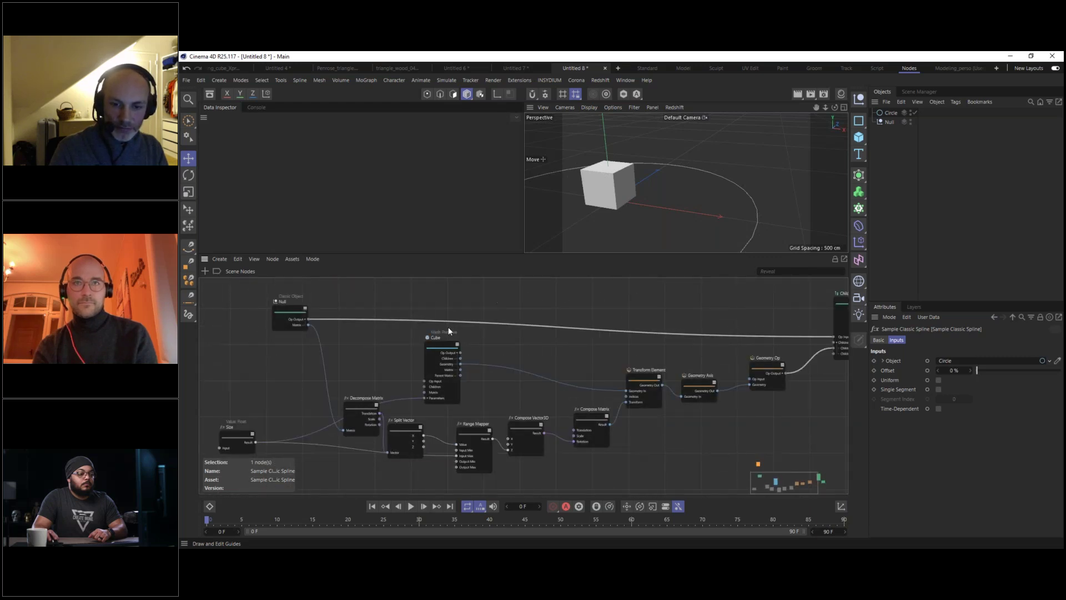
pyautogui.moveTo(615, 324); pyautogui.dragTo(666, 470, button='middle')
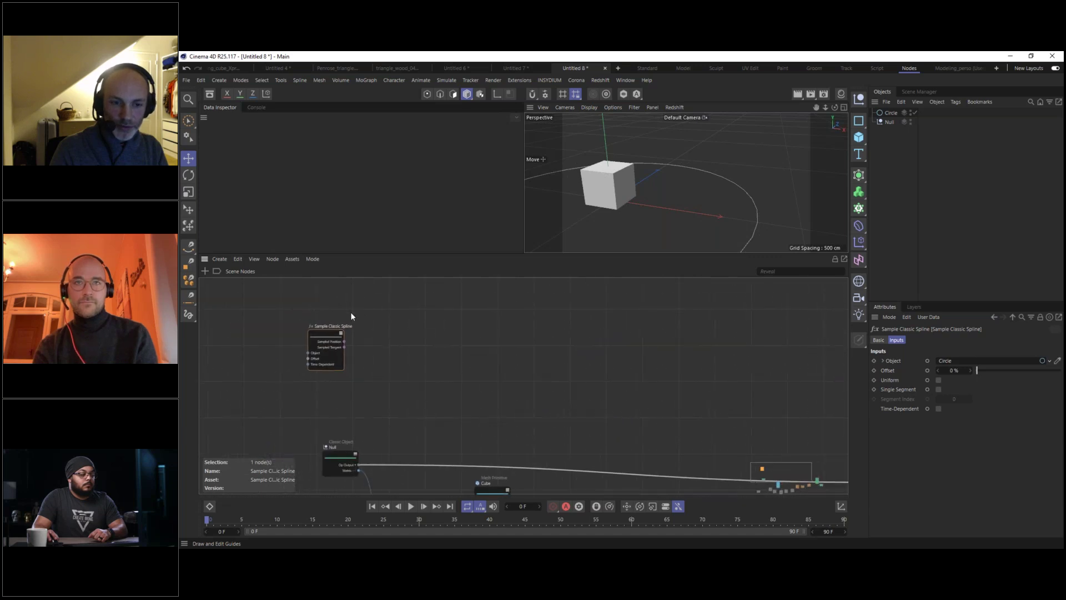
pyautogui.moveTo(327, 334); pyautogui.dragTo(289, 302)
pyautogui.moveTo(537, 466); pyautogui.dragTo(518, 438, button='middle')
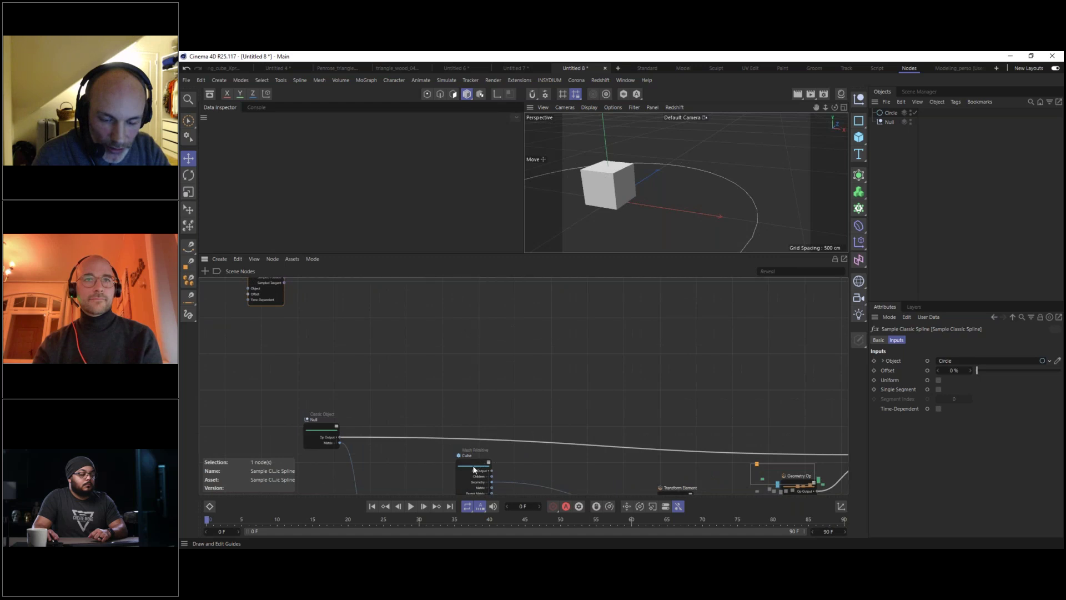
# Duplicate the Cube primitive node into the empty area beside the Sample Classic Spline node.
pyautogui.click(467, 470)
pyautogui.keyDown('ctrl'); pyautogui.moveTo(475, 471); pyautogui.dragTo(458, 330); pyautogui.keyUp('ctrl')
pyautogui.moveTo(482, 301); pyautogui.dragTo(536, 342, button='middle')
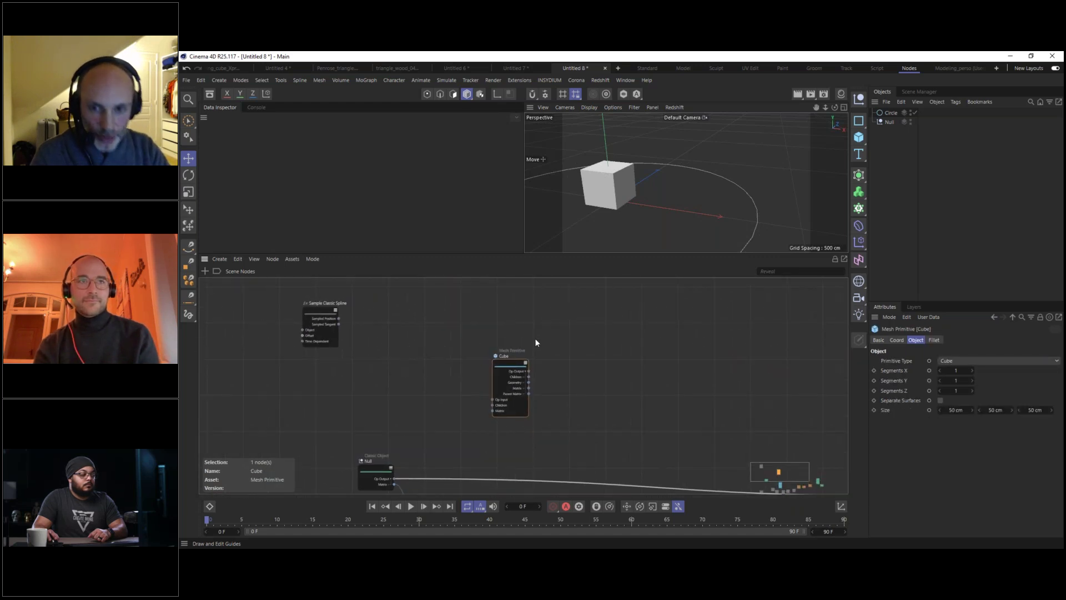
# Disconnect the Children Op from the Scene Root and move the whole old node network farther down, out of the way.
pyautogui.moveTo(621, 363); pyautogui.dragTo(438, 284, button='middle')
pyautogui.moveTo(802, 433); pyautogui.dragTo(793, 362)
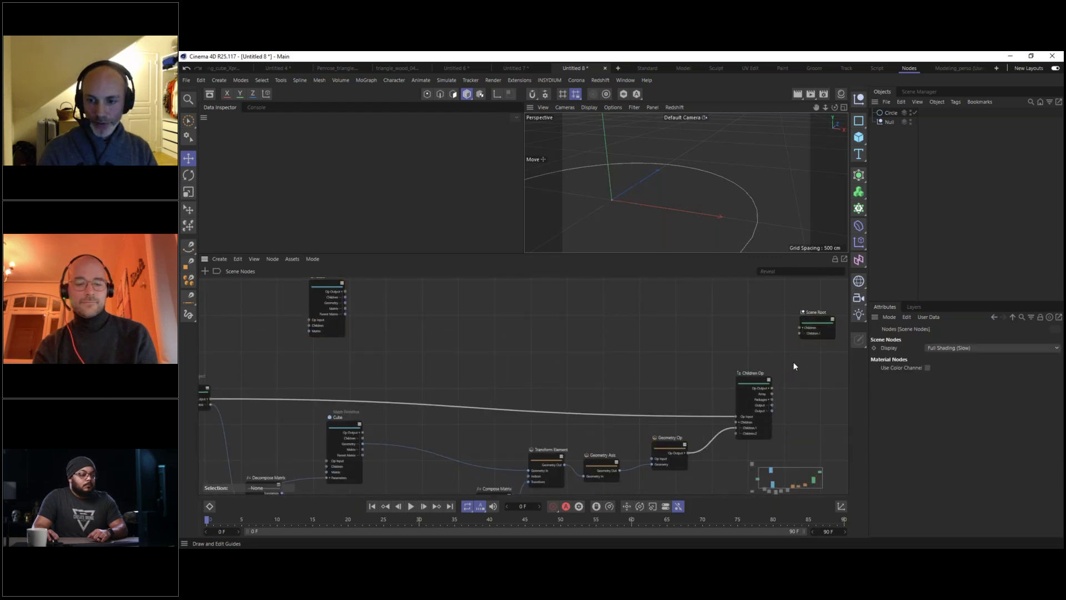
pyautogui.moveTo(656, 389); pyautogui.dragTo(691, 349, button='middle')
pyautogui.scroll(-1, 691, 348)
pyautogui.scroll(-2, 691, 348)
pyautogui.moveTo(753, 350); pyautogui.dragTo(331, 449)
pyautogui.moveTo(735, 355); pyautogui.dragTo(669, 400)
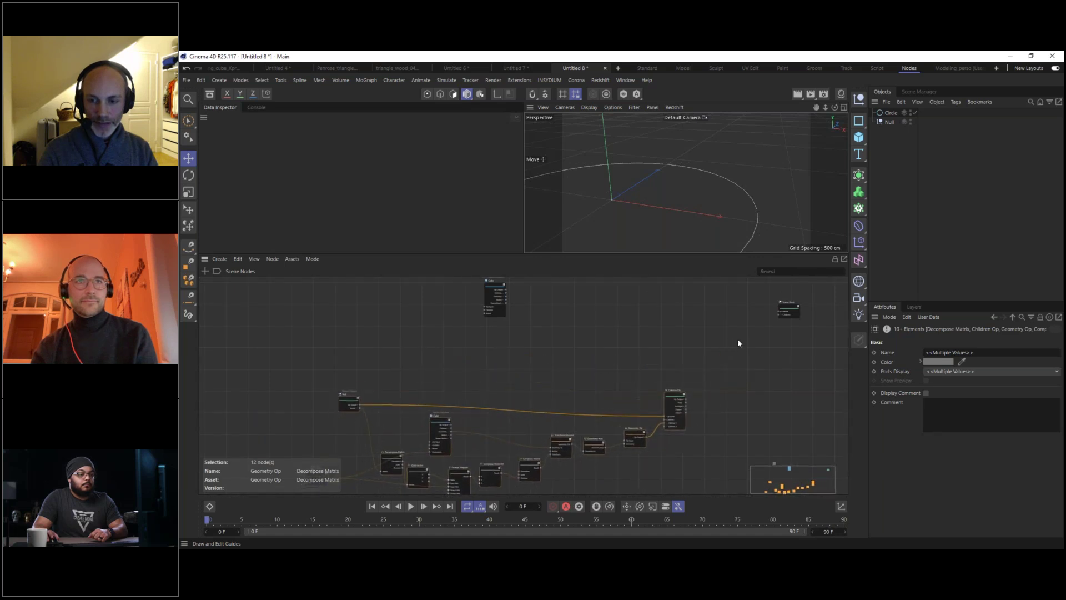
# Bring the Scene Root close to the duplicated Cube and connect the Cube's Op Output to the Scene Root's child input.
pyautogui.moveTo(737, 340); pyautogui.dragTo(635, 409, button='middle')
pyautogui.moveTo(678, 375); pyautogui.dragTo(556, 355)
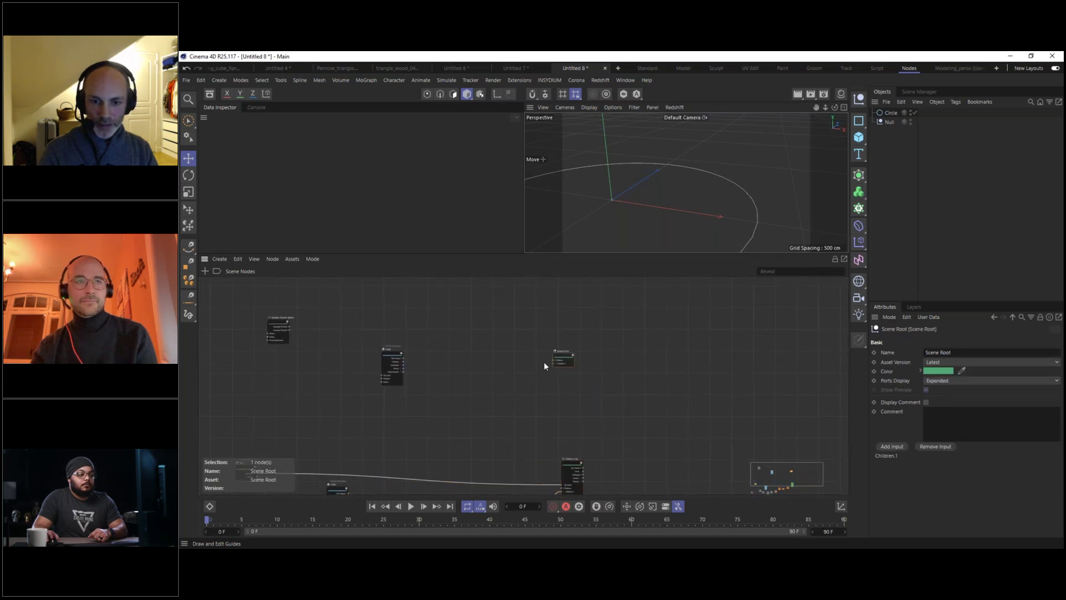
pyautogui.scroll(2, 546, 360)
pyautogui.moveTo(350, 359); pyautogui.dragTo(473, 360, button='middle')
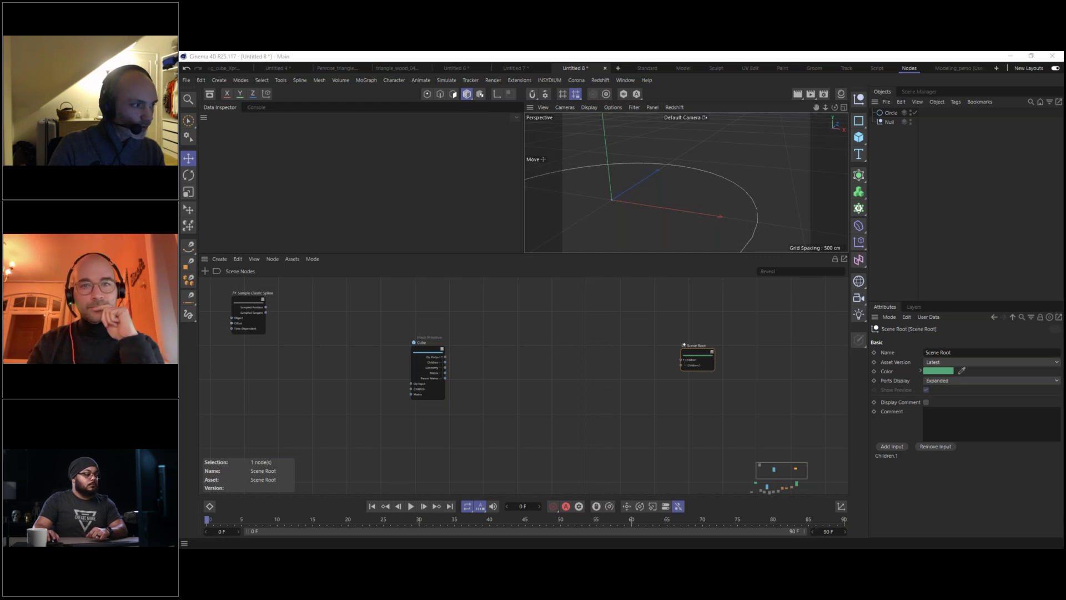
pyautogui.moveTo(444, 355); pyautogui.dragTo(682, 361)
pyautogui.moveTo(438, 350); pyautogui.dragTo(575, 359)
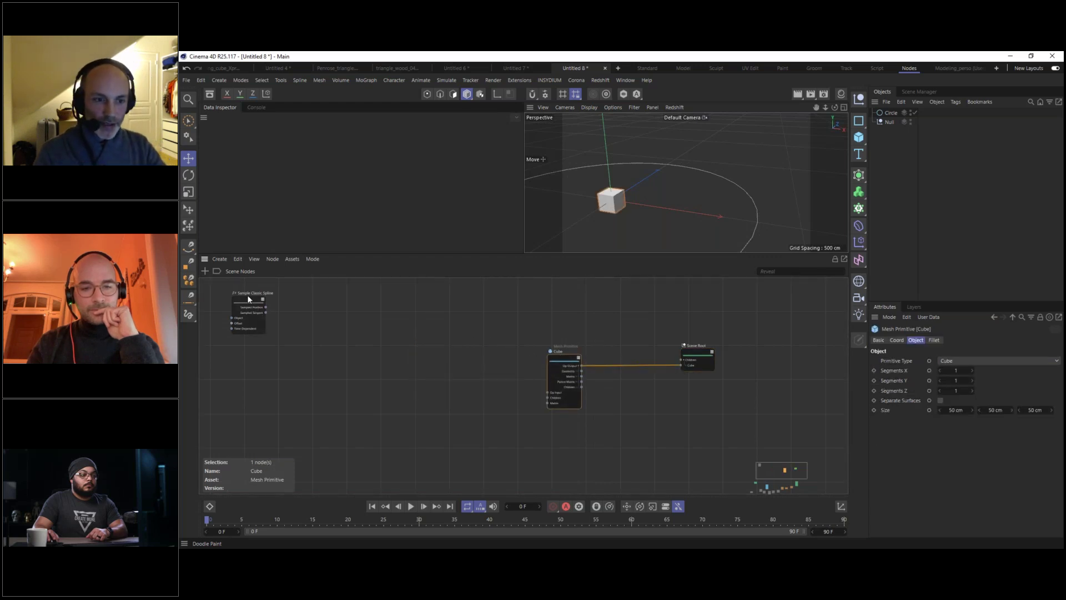
# Reposition the Sample Classic Spline node nearer the Cube, leaving room for further nodes between them.
pyautogui.moveTo(249, 297); pyautogui.dragTo(364, 304)
pyautogui.scroll(3, 432, 324)
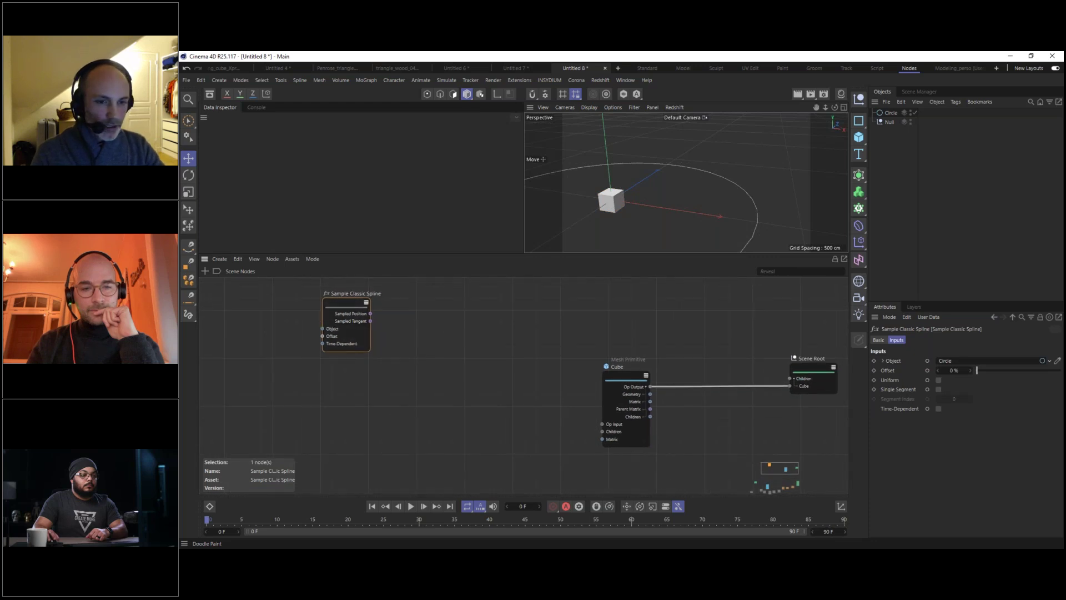
pyautogui.moveTo(341, 306); pyautogui.dragTo(294, 322)
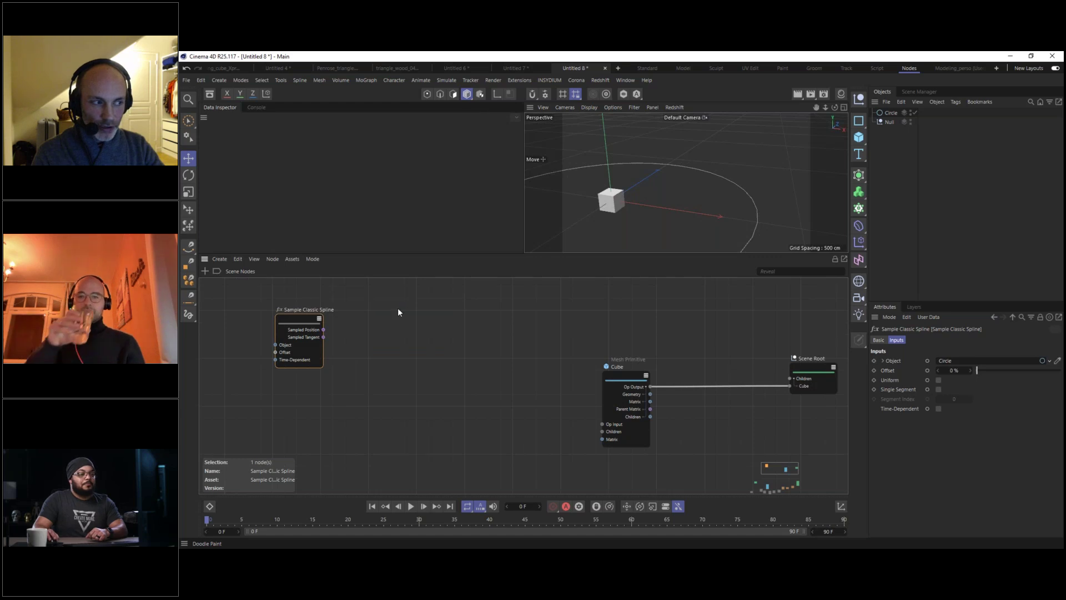
# Add a Compose Matrix node and connect the spline's Sampled Position to its Translation.
pyautogui.doubleClick(414, 306)
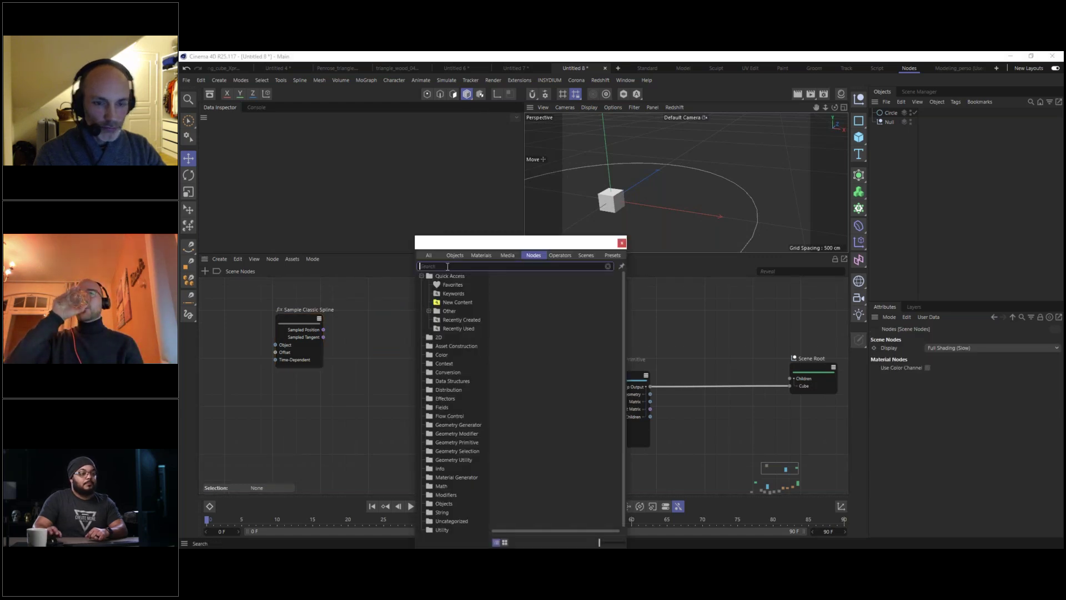
pyautogui.write('compose')
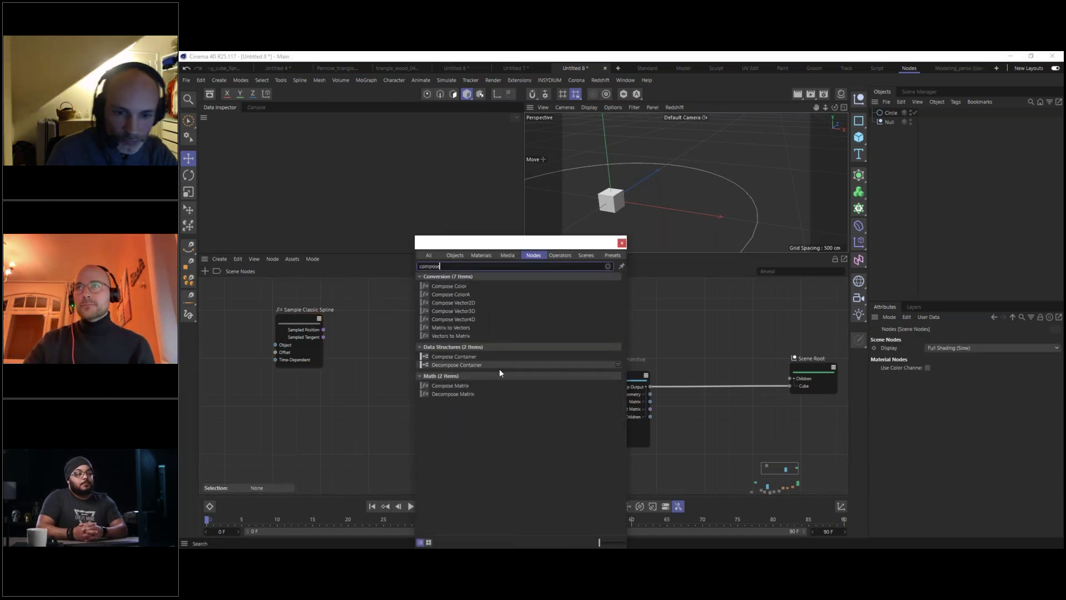
pyautogui.moveTo(455, 387); pyautogui.dragTo(432, 301)
pyautogui.click(401, 303)
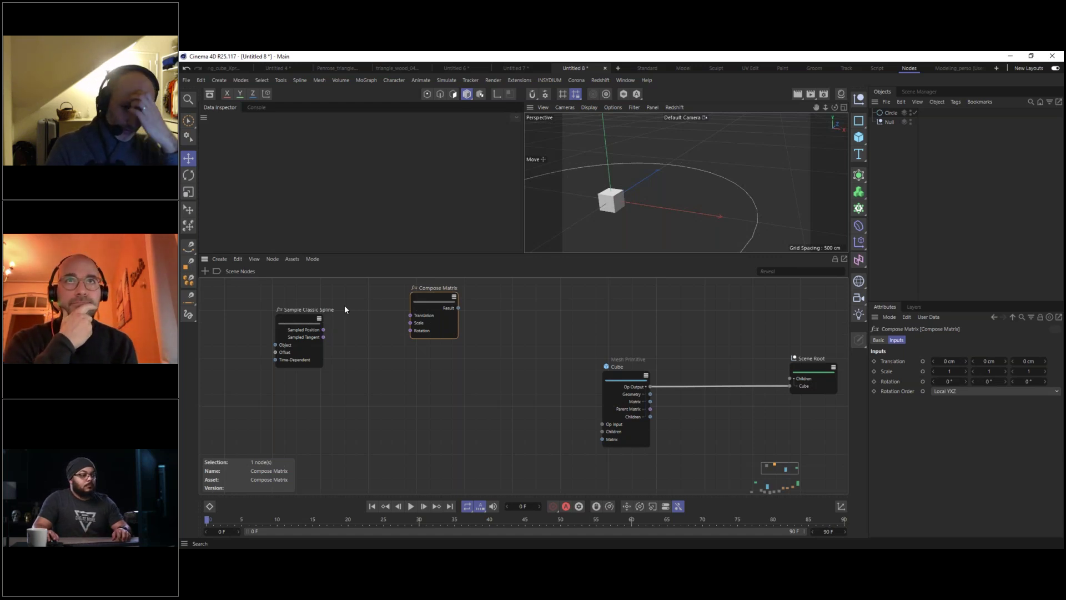
pyautogui.moveTo(302, 318); pyautogui.dragTo(307, 331)
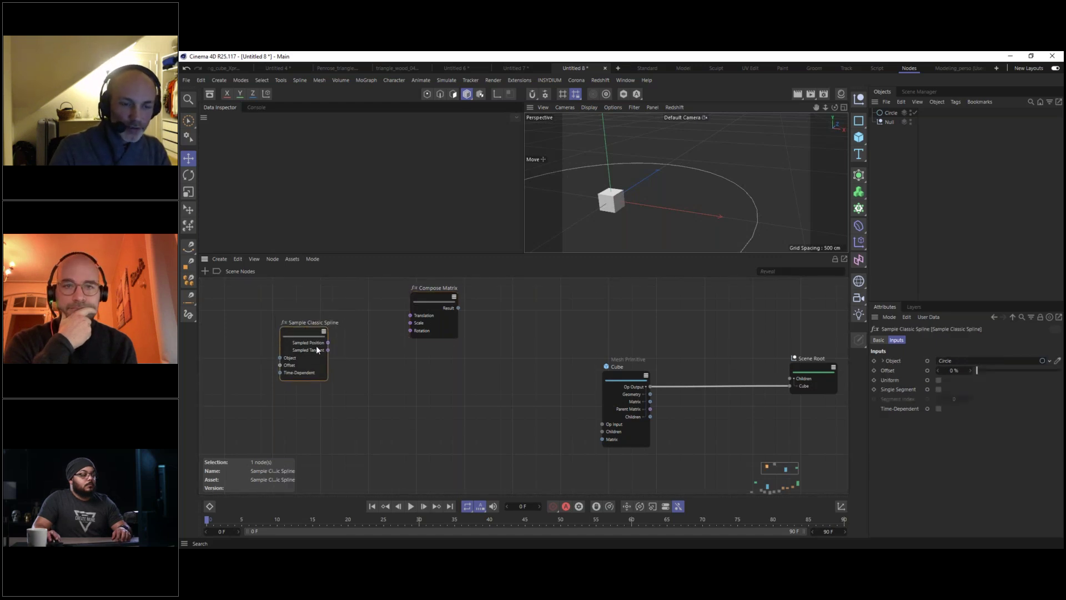
pyautogui.moveTo(384, 303); pyautogui.dragTo(412, 318)
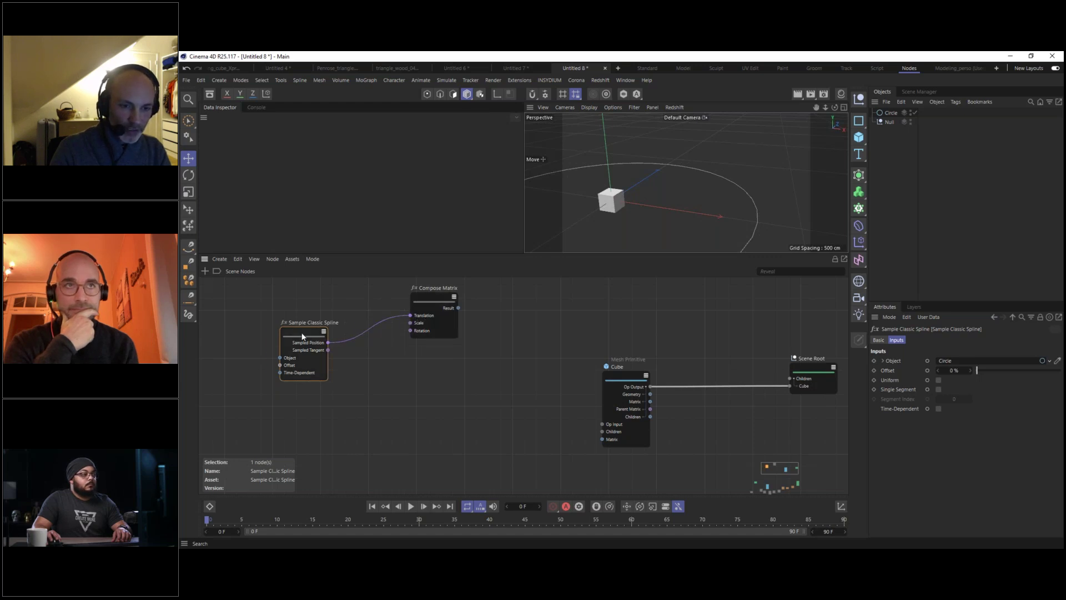
pyautogui.moveTo(307, 334); pyautogui.dragTo(281, 313)
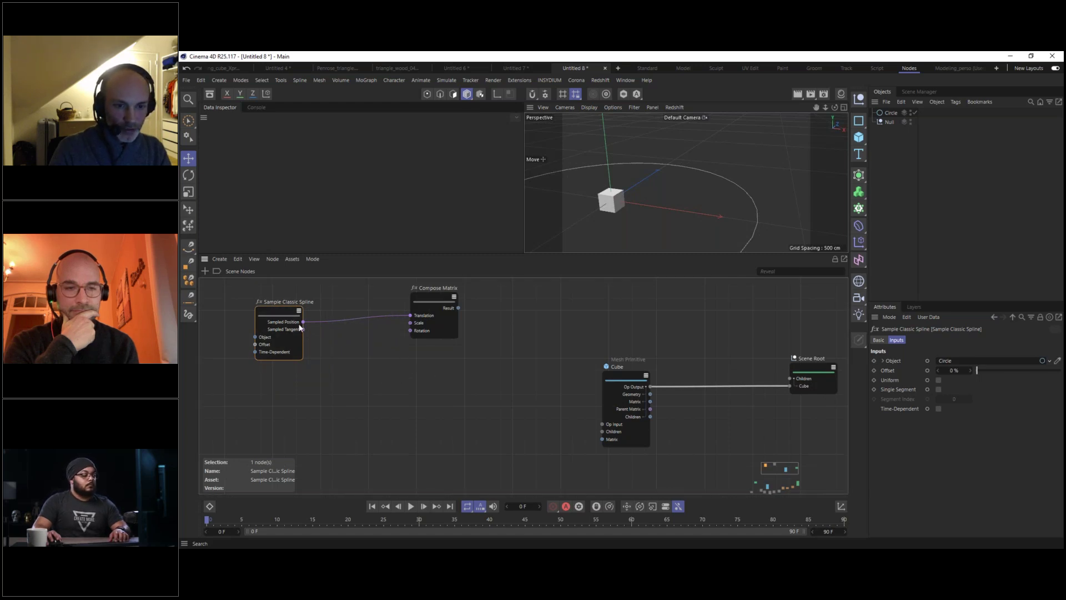
# Add an Alignment node below the Compose Matrix and connect the spline's Sampled Tangent to its Orientation.
pyautogui.moveTo(394, 393); pyautogui.dragTo(400, 416, button='middle')
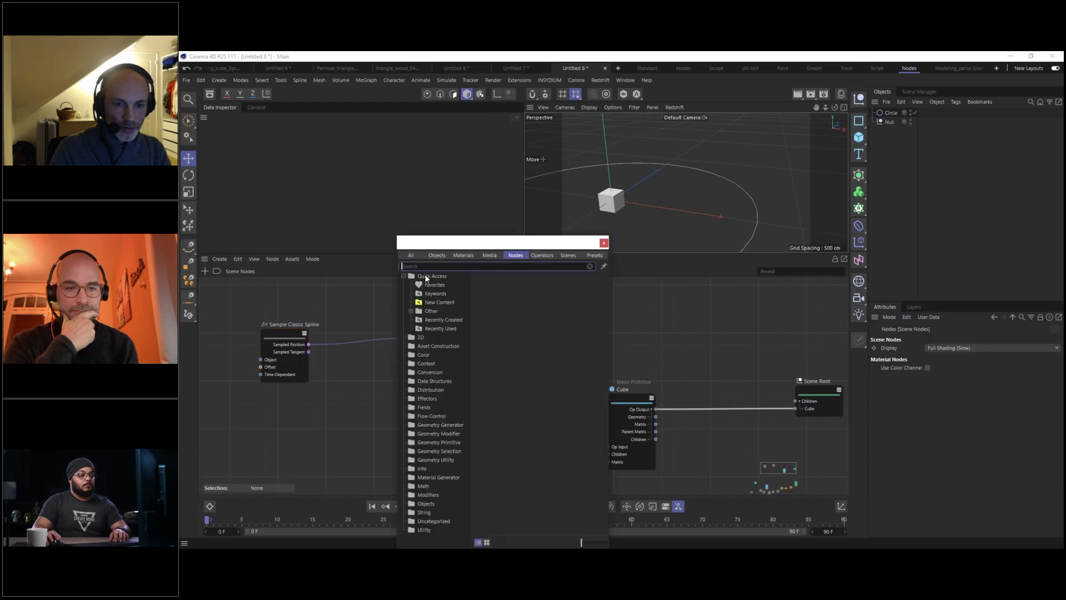
pyautogui.write('align')
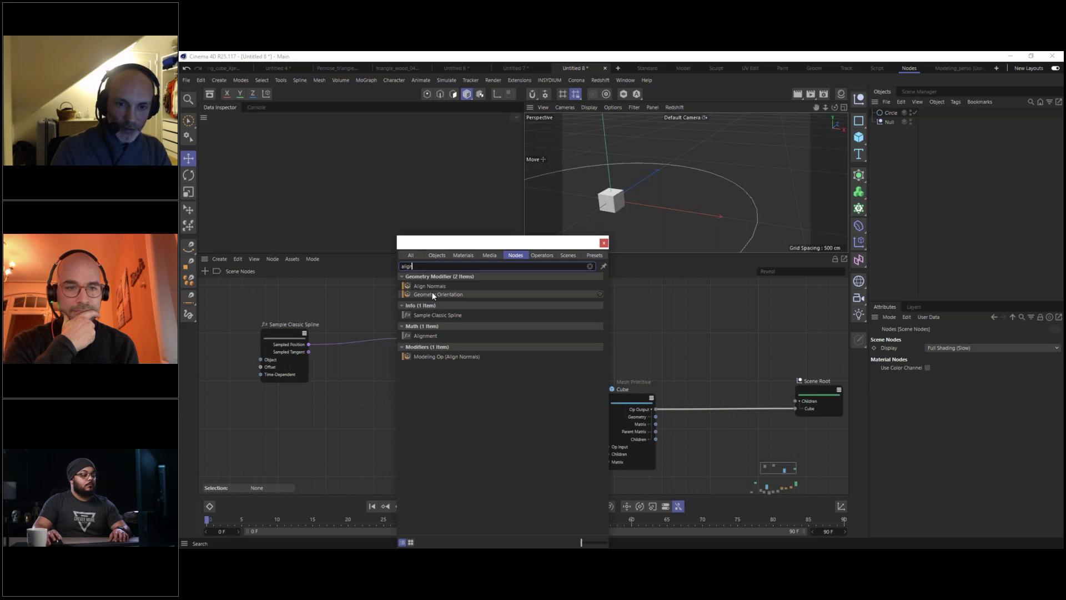
pyautogui.click(422, 335)
pyautogui.moveTo(421, 335); pyautogui.dragTo(394, 386)
pyautogui.click(375, 373)
pyautogui.moveTo(309, 351); pyautogui.dragTo(418, 420)
pyautogui.moveTo(436, 323); pyautogui.dragTo(419, 315)
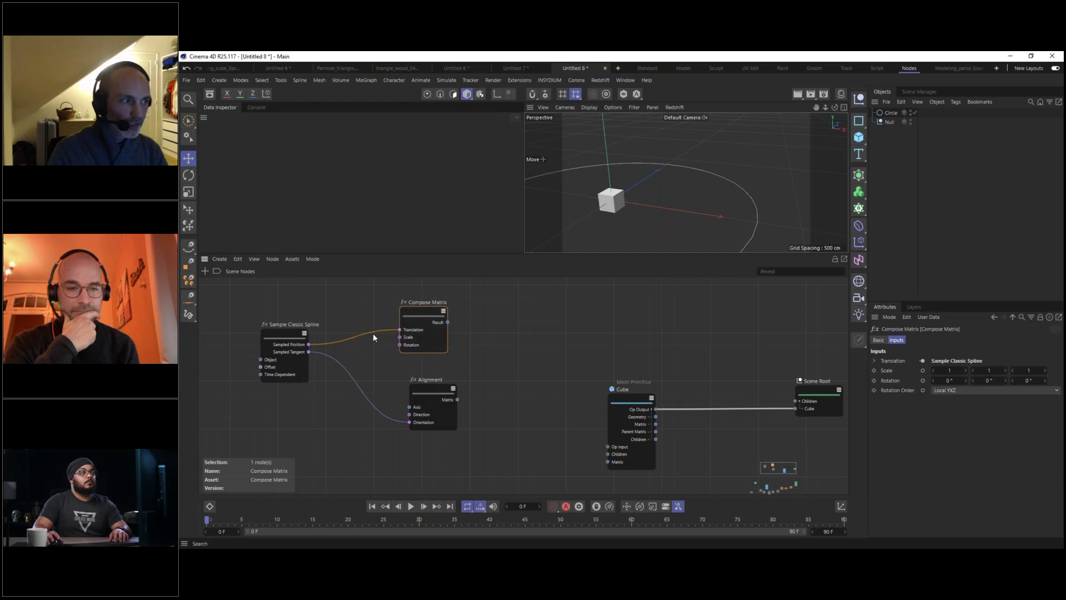
# Add a Transform Matrices node and feed it the Compose Matrix result first and the Alignment matrix second.
pyautogui.doubleClick(525, 307)
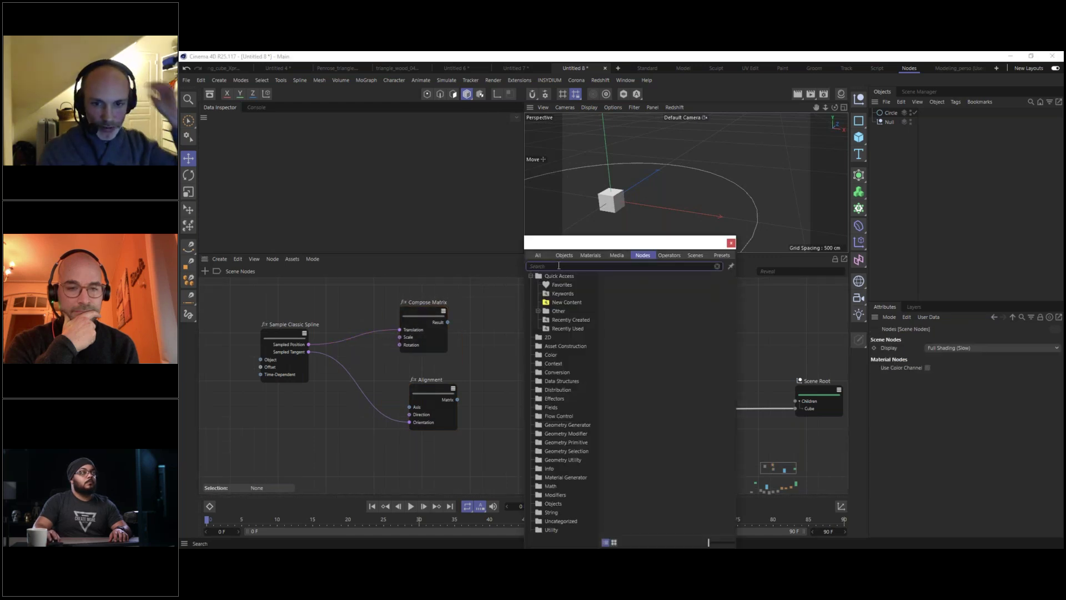
pyautogui.write('matrice')
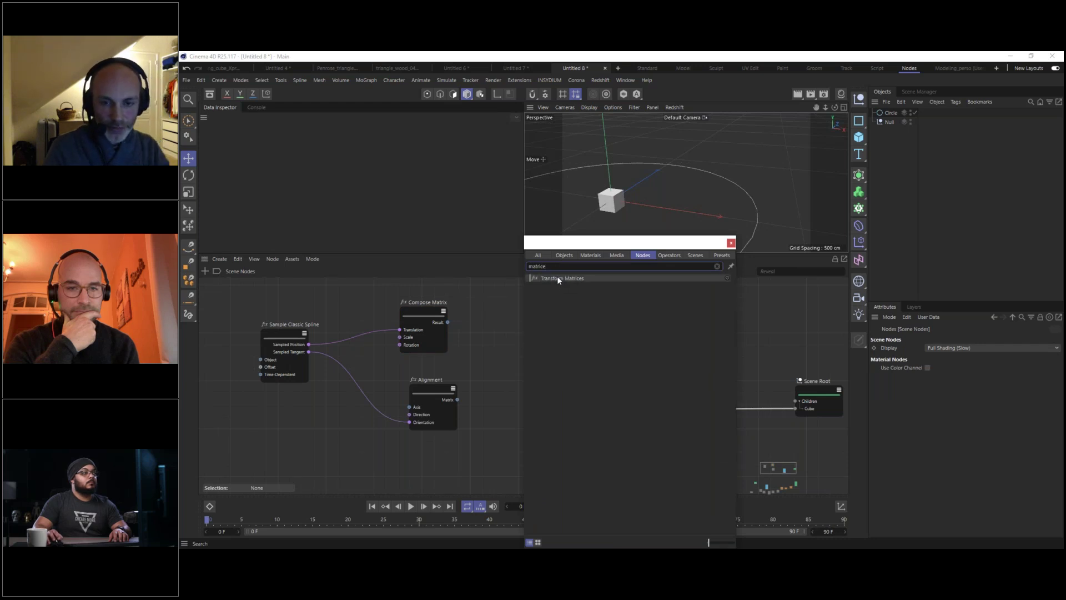
pyautogui.moveTo(576, 278); pyautogui.dragTo(541, 311)
pyautogui.click(502, 341)
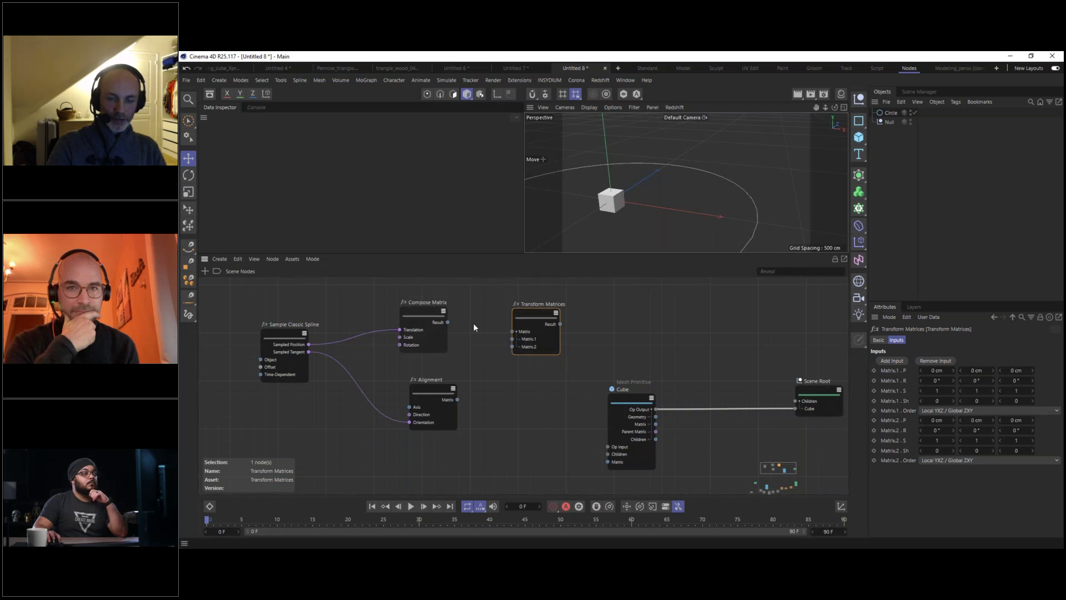
pyautogui.moveTo(448, 323); pyautogui.dragTo(512, 339)
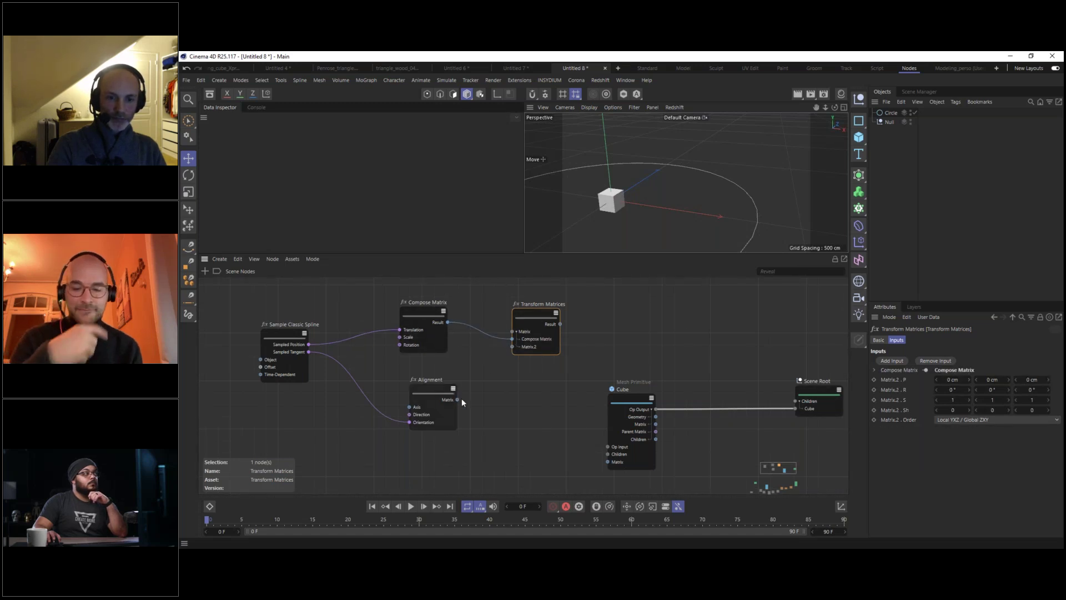
pyautogui.moveTo(455, 395); pyautogui.dragTo(427, 393)
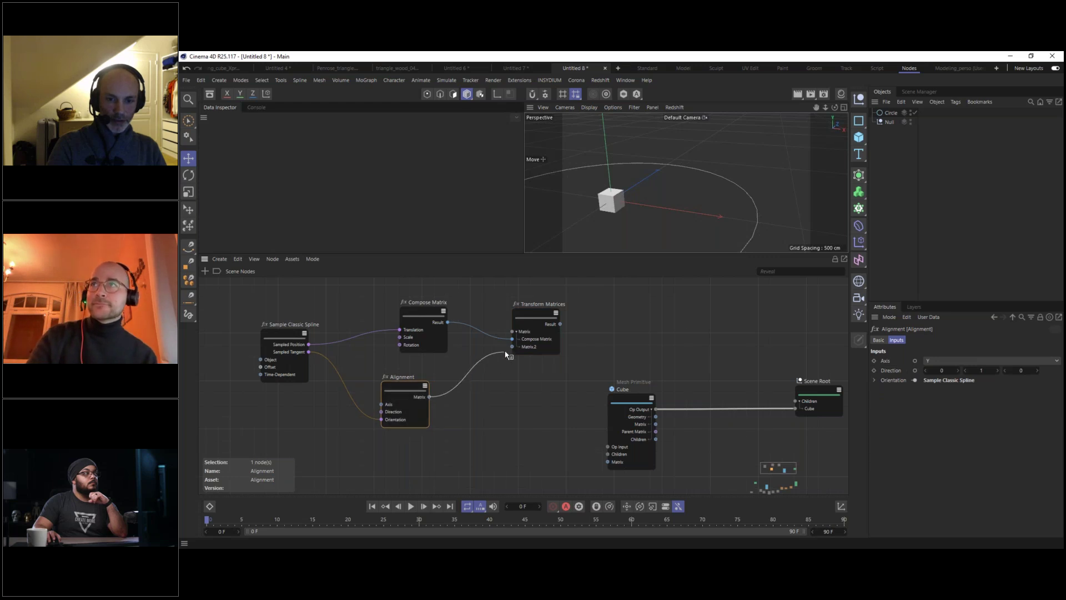
pyautogui.moveTo(511, 347); pyautogui.dragTo(512, 347)
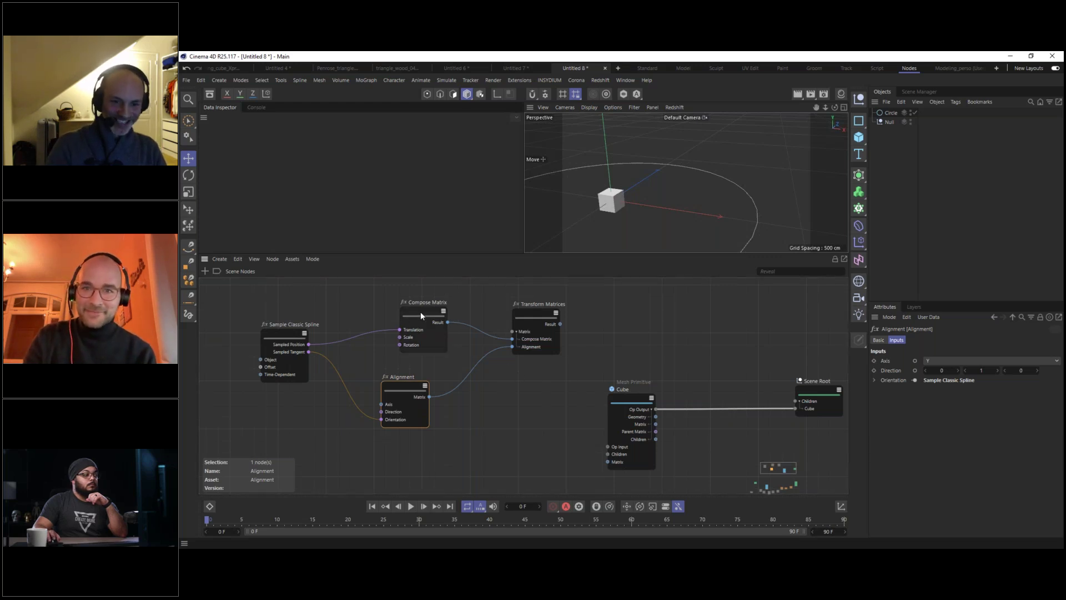
# Shift the Compose Matrix, Transform Matrices and Cube nodes away from the Scene Root to make room.
pyautogui.moveTo(421, 315); pyautogui.dragTo(398, 313)
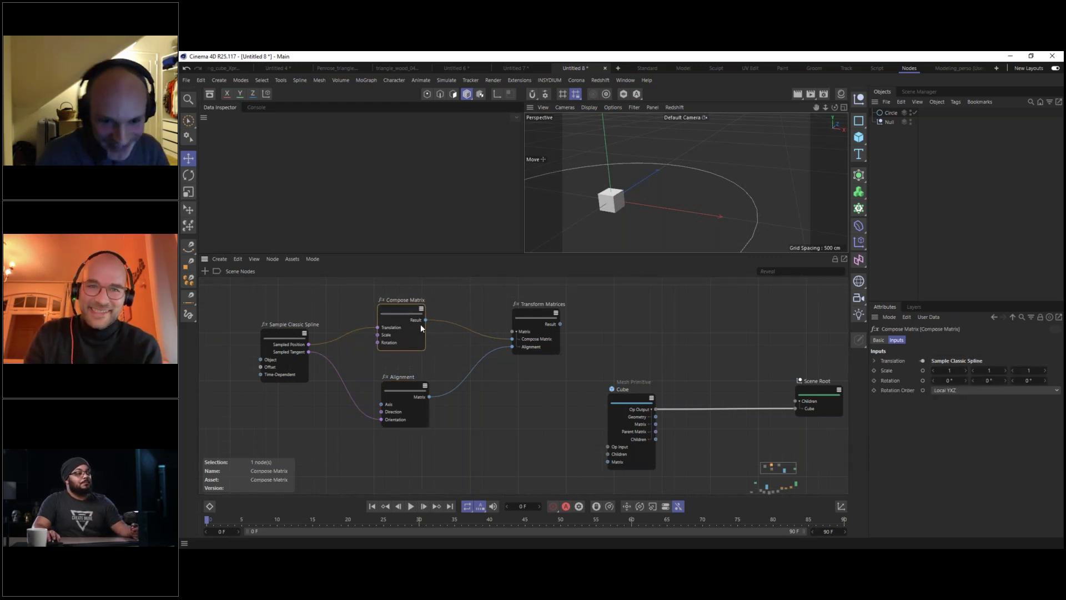
pyautogui.moveTo(539, 318); pyautogui.dragTo(516, 320)
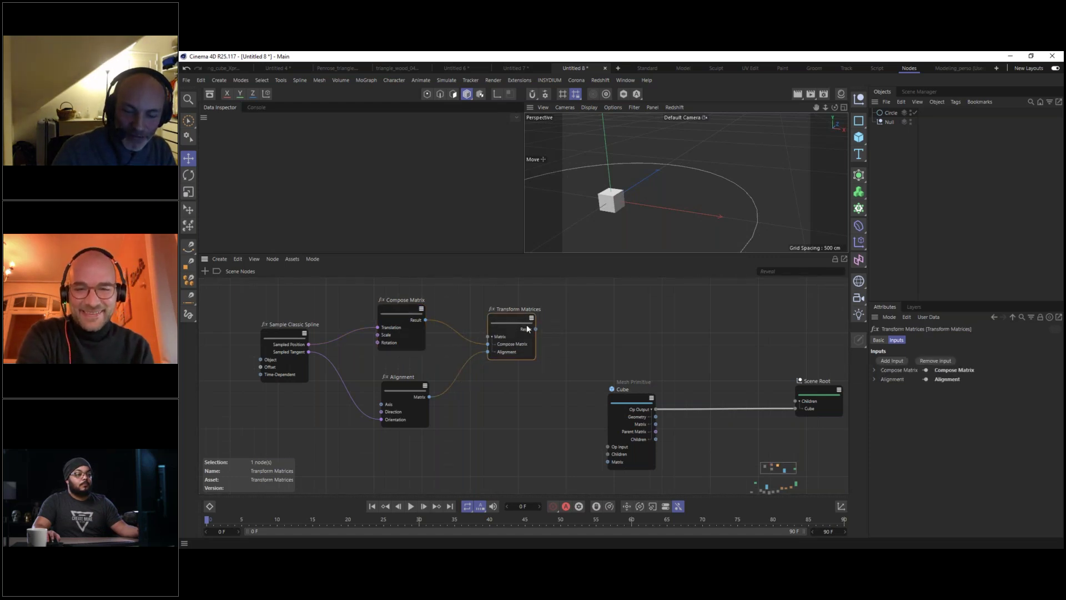
pyautogui.moveTo(639, 407); pyautogui.dragTo(530, 408)
# Add a Matrix Op node between the Transform Matrices node and the Scene Root.
pyautogui.doubleClick(678, 340)
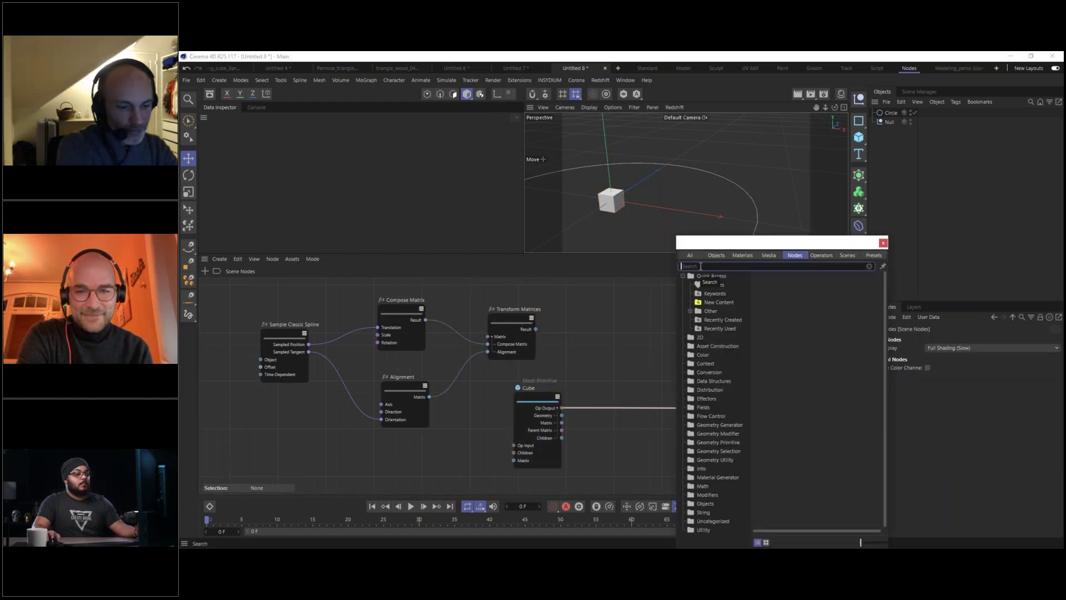
pyautogui.write('matr')
pyautogui.click(717, 385)
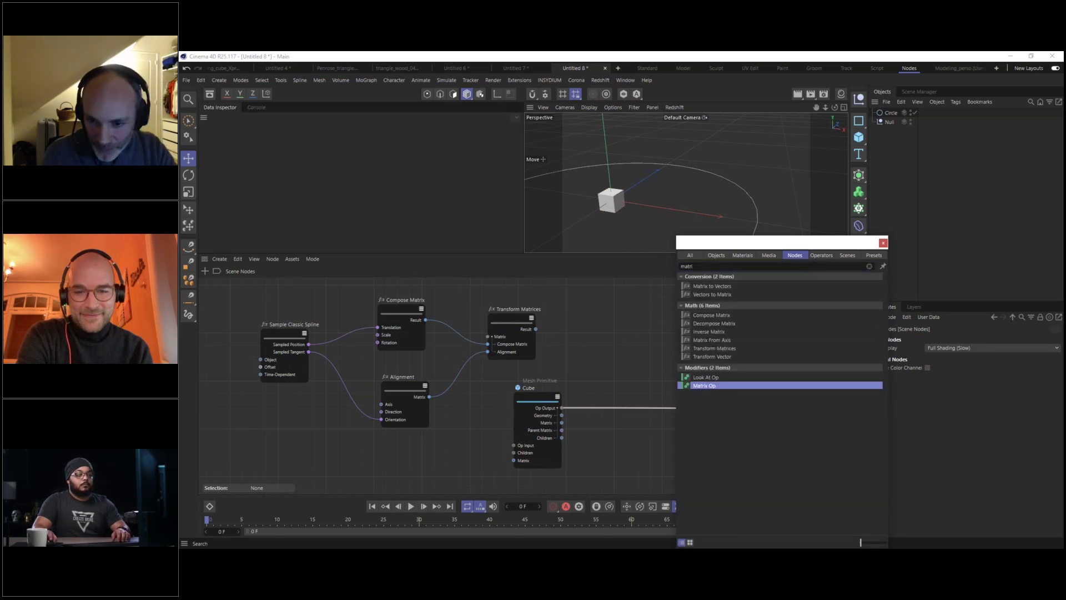
pyautogui.moveTo(621, 331); pyautogui.dragTo(669, 339)
pyautogui.click(615, 317)
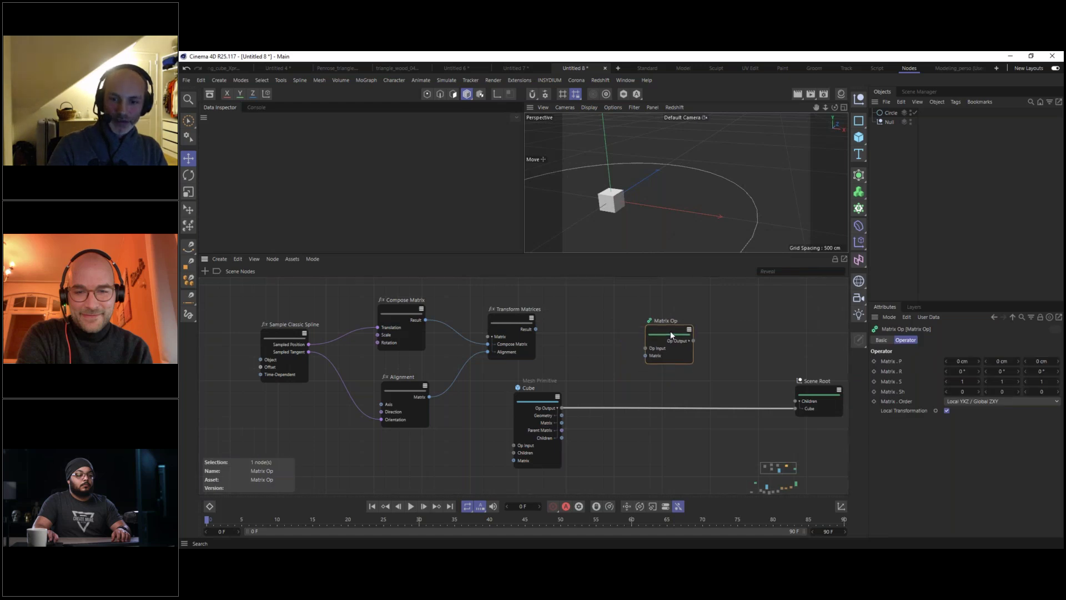
# Wire the Transform Matrices result and the Cube's Op Output into the Matrix Op, and connect its output to the Scene Root.
pyautogui.moveTo(542, 395); pyautogui.dragTo(523, 396)
pyautogui.moveTo(535, 328); pyautogui.dragTo(646, 353)
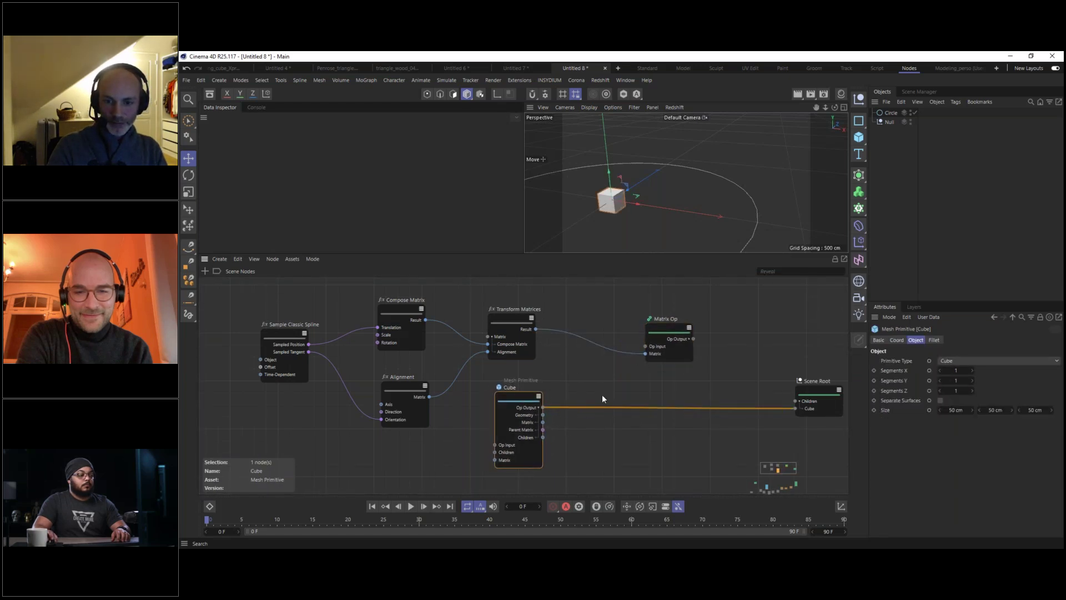
pyautogui.moveTo(527, 399); pyautogui.dragTo(646, 347)
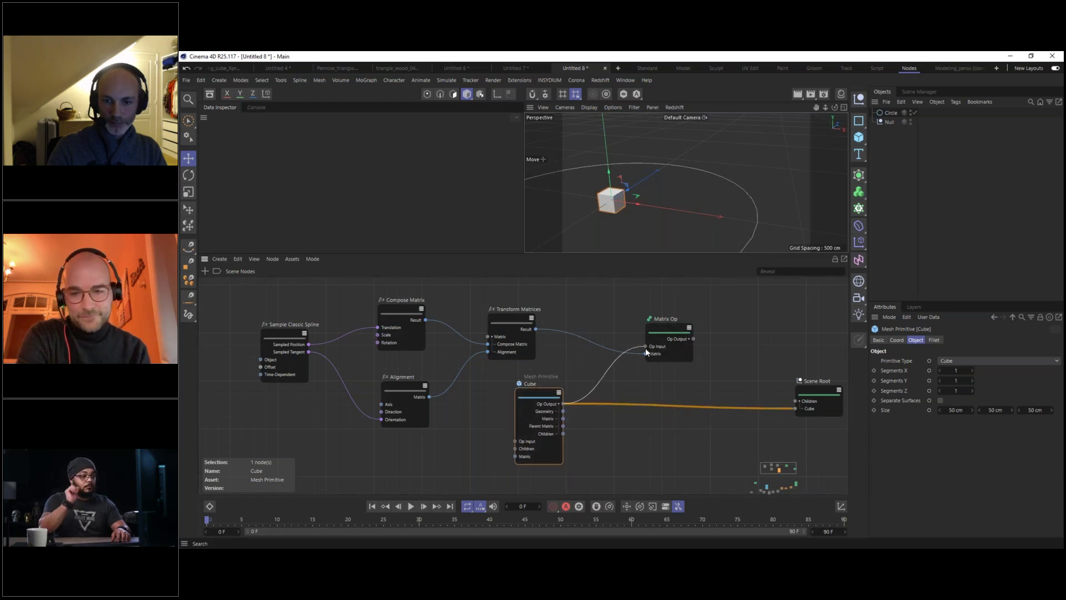
pyautogui.moveTo(794, 394); pyautogui.dragTo(797, 409)
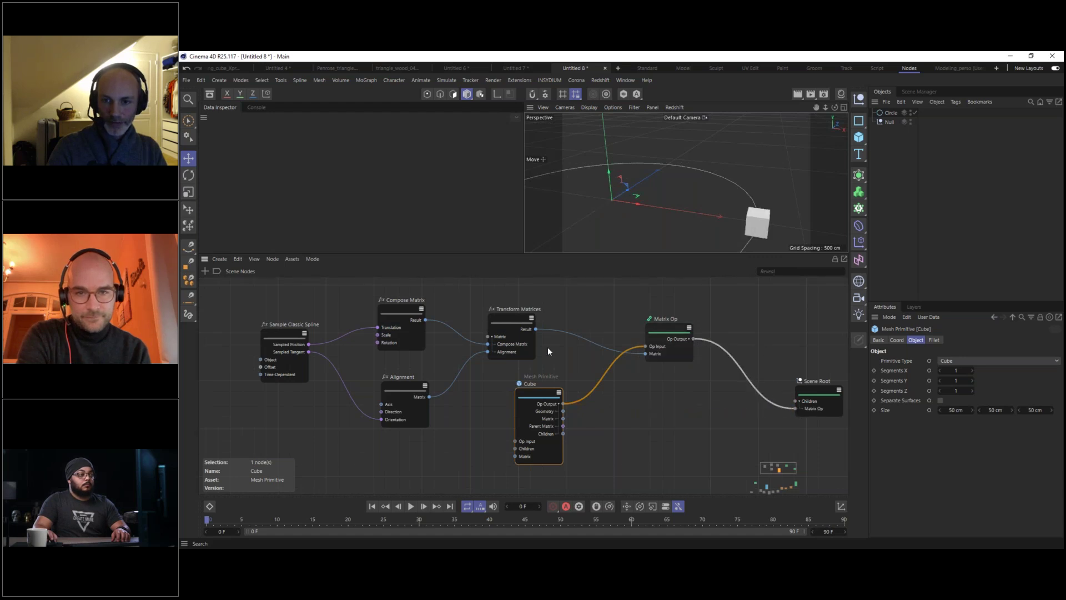
# Try out the Offset of the Sample Classic Spline node and frame the whole circle in the viewport.
pyautogui.click(279, 337)
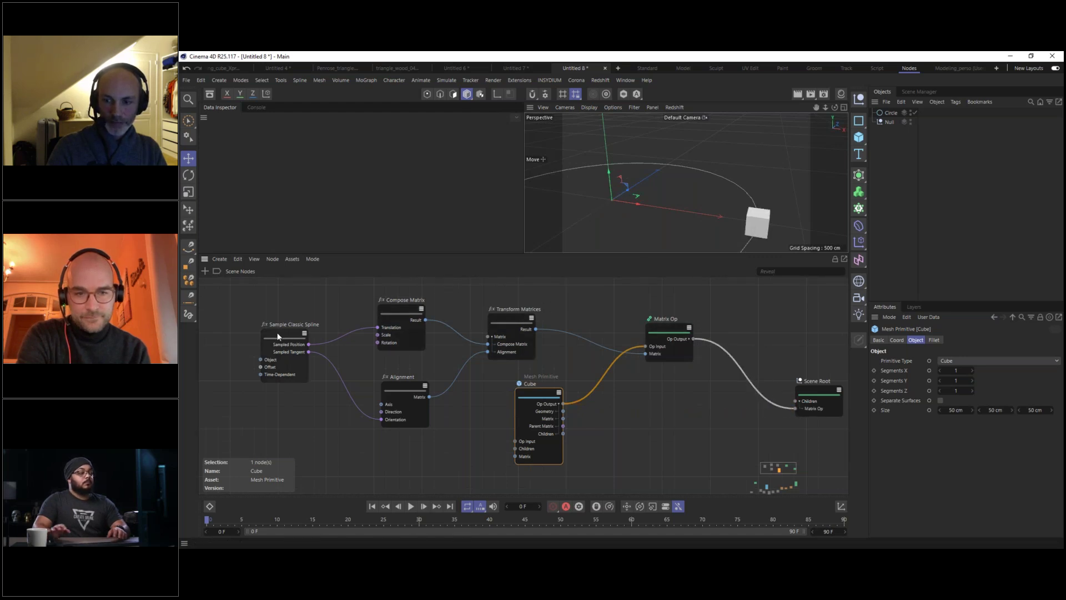
pyautogui.moveTo(288, 342); pyautogui.dragTo(293, 341)
pyautogui.moveTo(977, 372)
pyautogui.mouseDown()
pyautogui.moveTo(1022, 371)
pyautogui.moveTo(973, 368)
pyautogui.mouseUp()
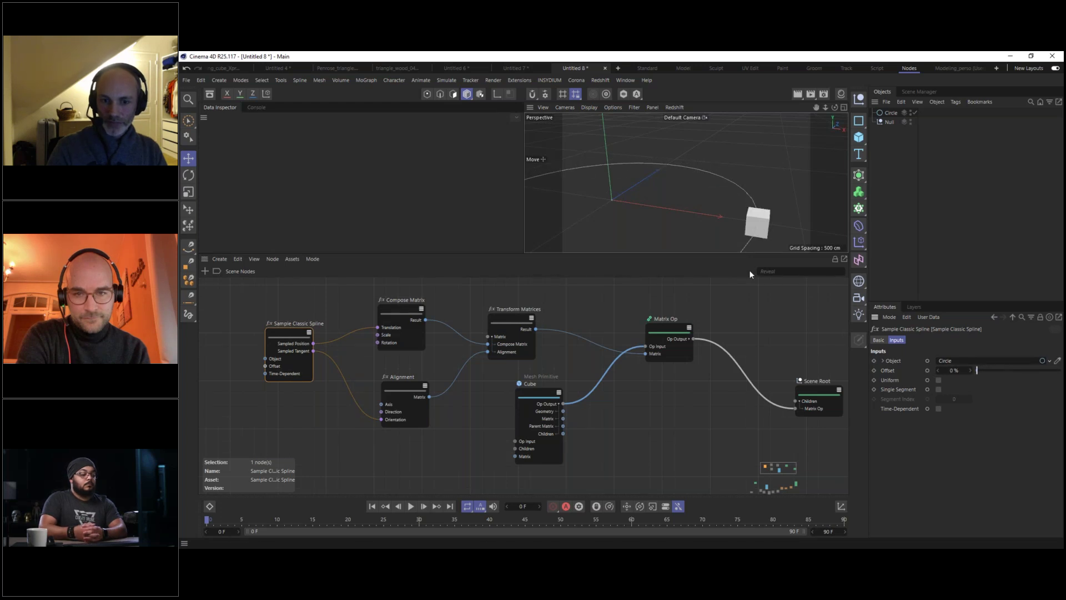
pyautogui.keyDown('alt'); pyautogui.moveTo(668, 192); pyautogui.dragTo(718, 160, button='middle'); pyautogui.keyUp('alt')
pyautogui.keyDown('alt'); pyautogui.moveTo(718, 160); pyautogui.dragTo(689, 188); pyautogui.keyUp('alt')
pyautogui.scroll(-2, 711, 175)
pyautogui.scroll(-1, 712, 179)
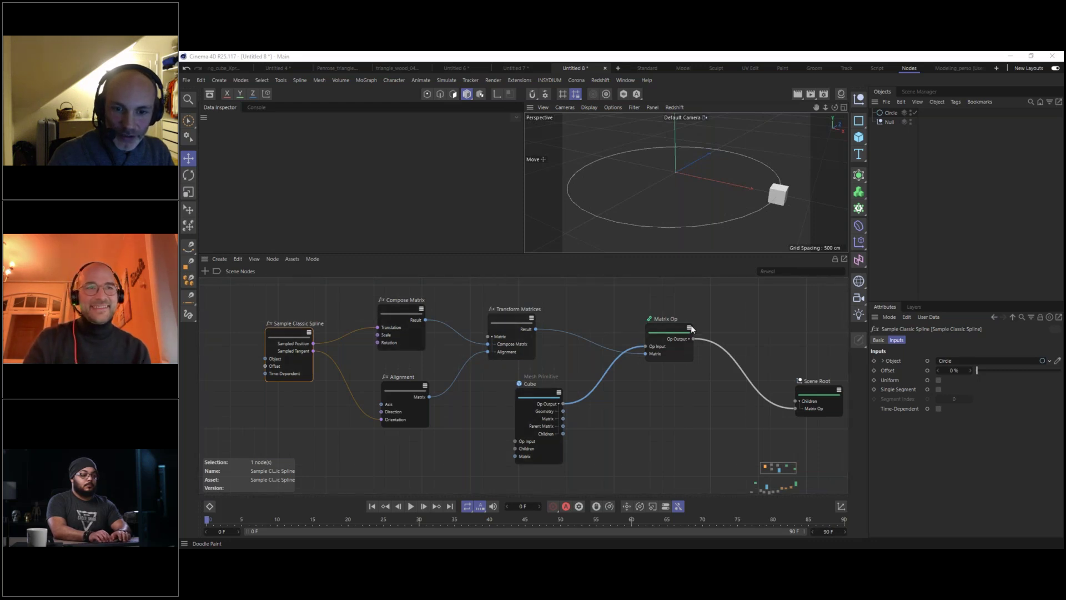
# Duplicate the Transform Element, Geometry Axis and Geometry Op nodes of the earlier Null-driven cube setup.
pyautogui.moveTo(556, 410); pyautogui.dragTo(508, 233, button='middle')
pyautogui.moveTo(515, 465); pyautogui.dragTo(538, 327, button='middle')
pyautogui.scroll(-3, 543, 364)
pyautogui.scroll(-2, 543, 365)
pyautogui.scroll(3, 522, 377)
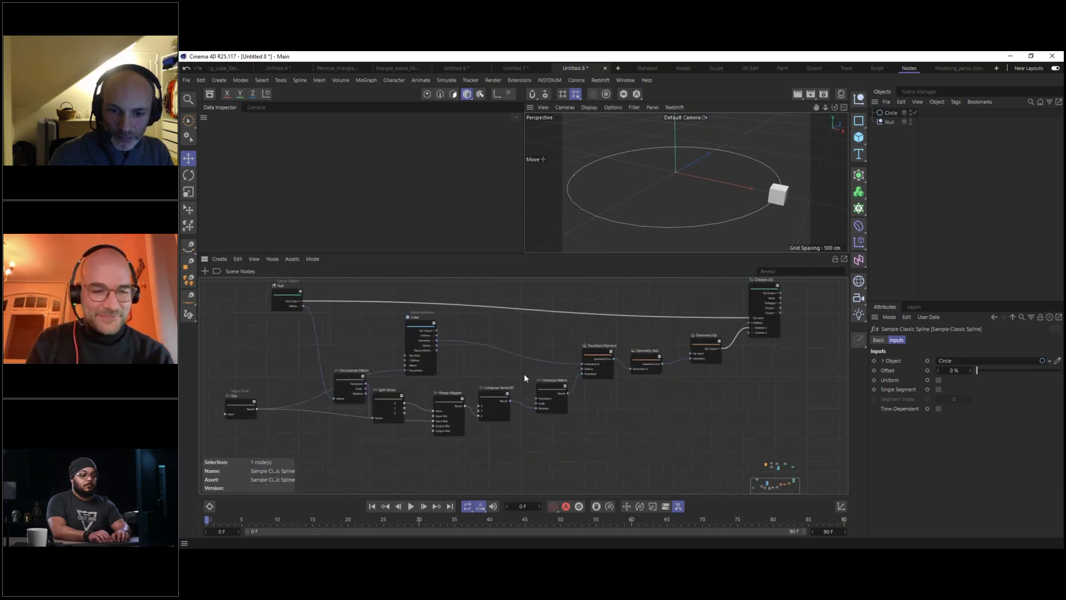
pyautogui.scroll(1, 516, 376)
pyautogui.moveTo(515, 375); pyautogui.dragTo(543, 375, button='middle')
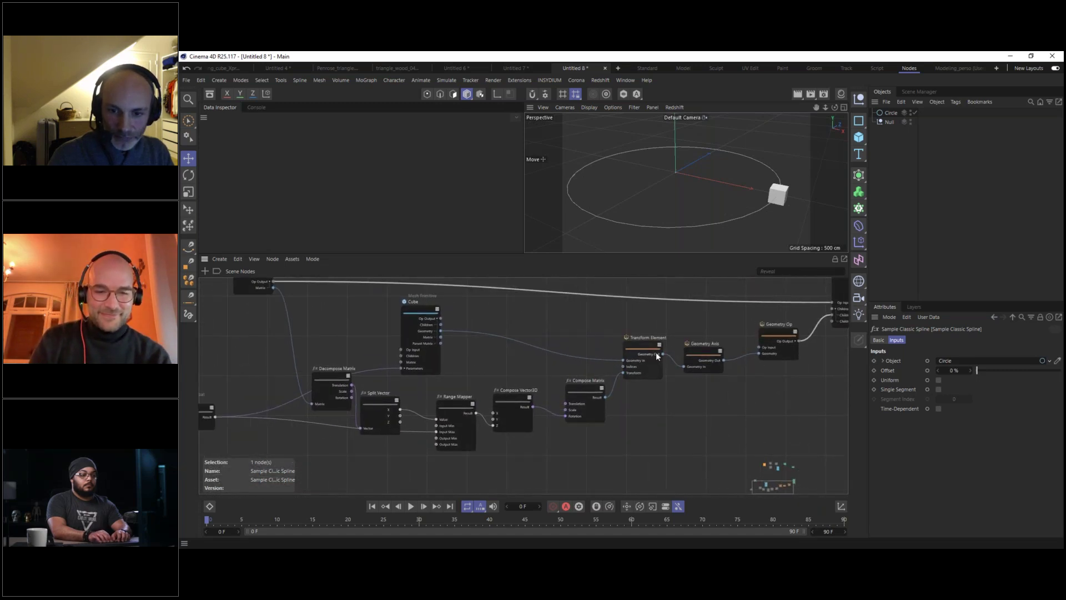
pyautogui.moveTo(662, 343); pyautogui.dragTo(483, 363, button='middle')
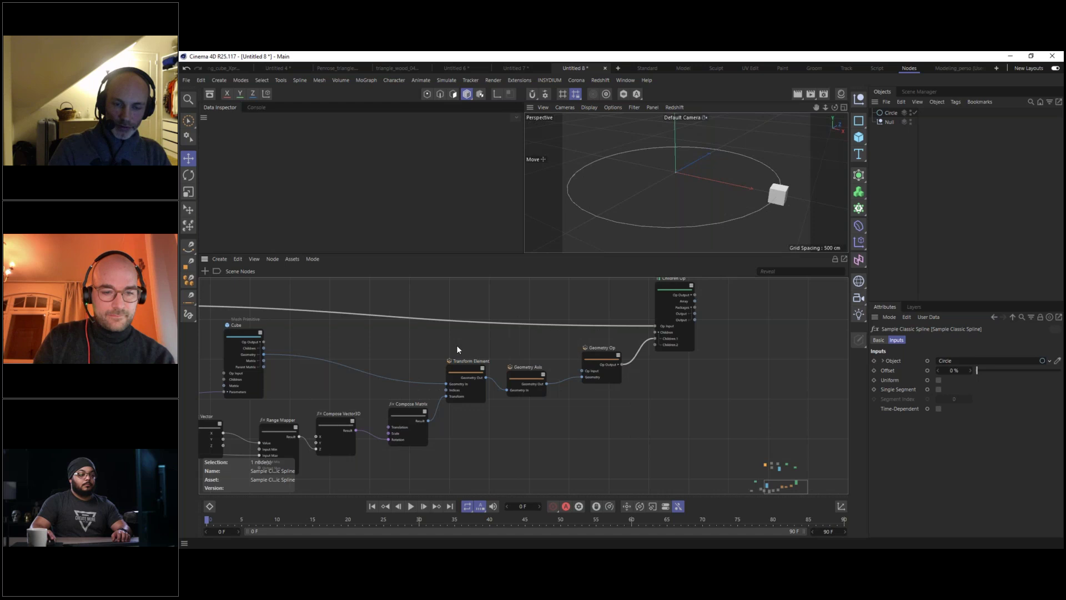
pyautogui.moveTo(476, 358); pyautogui.dragTo(611, 418)
pyautogui.moveTo(442, 347); pyautogui.dragTo(631, 420)
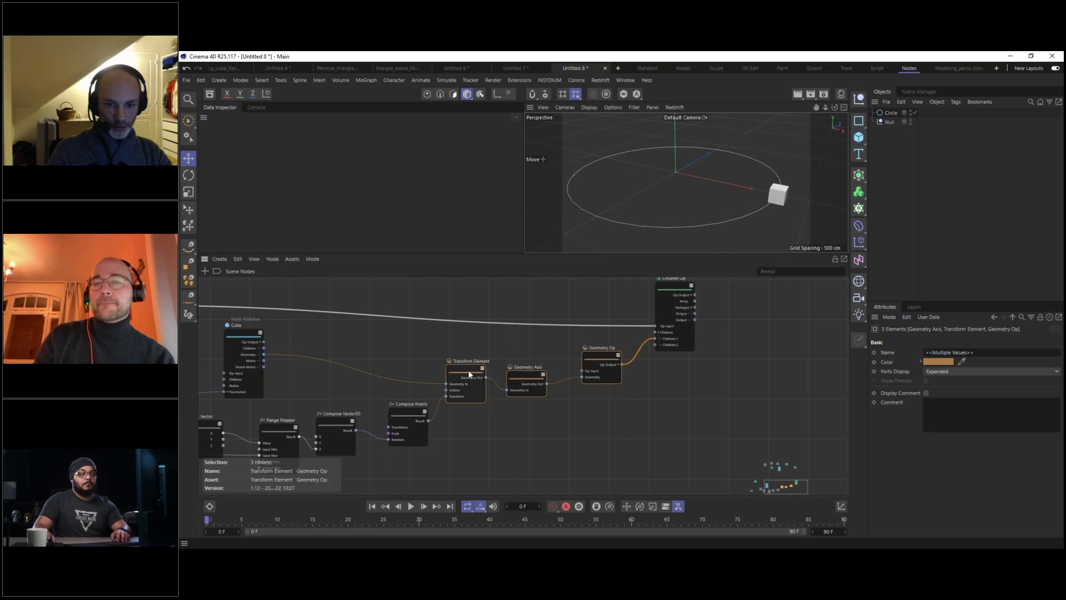
pyautogui.keyDown('ctrl'); pyautogui.moveTo(469, 371); pyautogui.dragTo(476, 292); pyautogui.keyUp('ctrl')
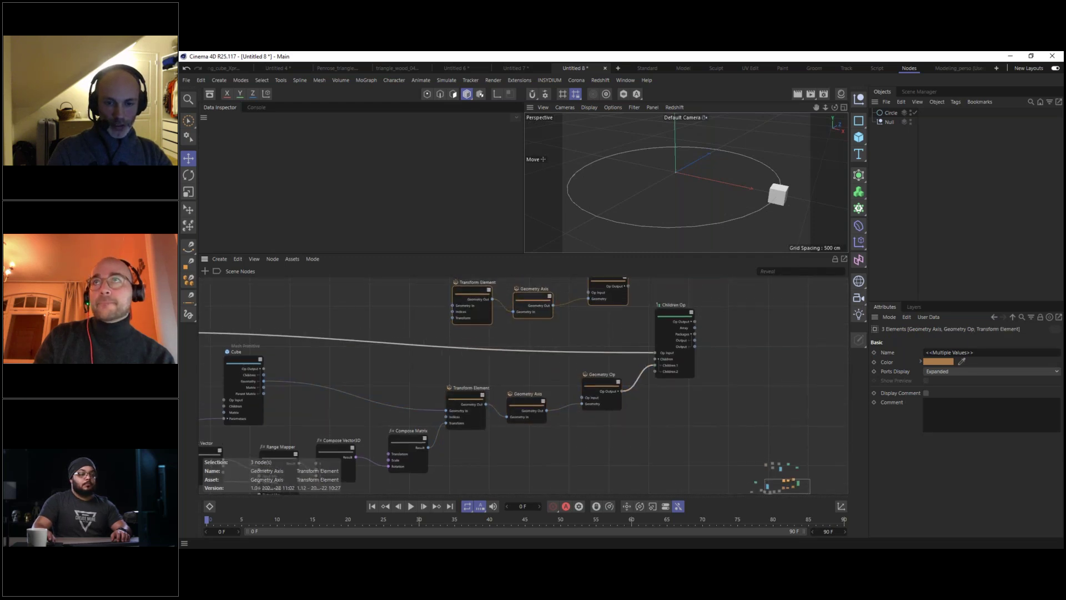
# Move the three duplicated nodes below the spline setup's Cube node and shift the Scene Root away to make room.
pyautogui.moveTo(504, 309); pyautogui.dragTo(517, 449, button='middle')
pyautogui.moveTo(493, 421); pyautogui.dragTo(541, 307)
pyautogui.moveTo(547, 311); pyautogui.dragTo(520, 396, button='middle')
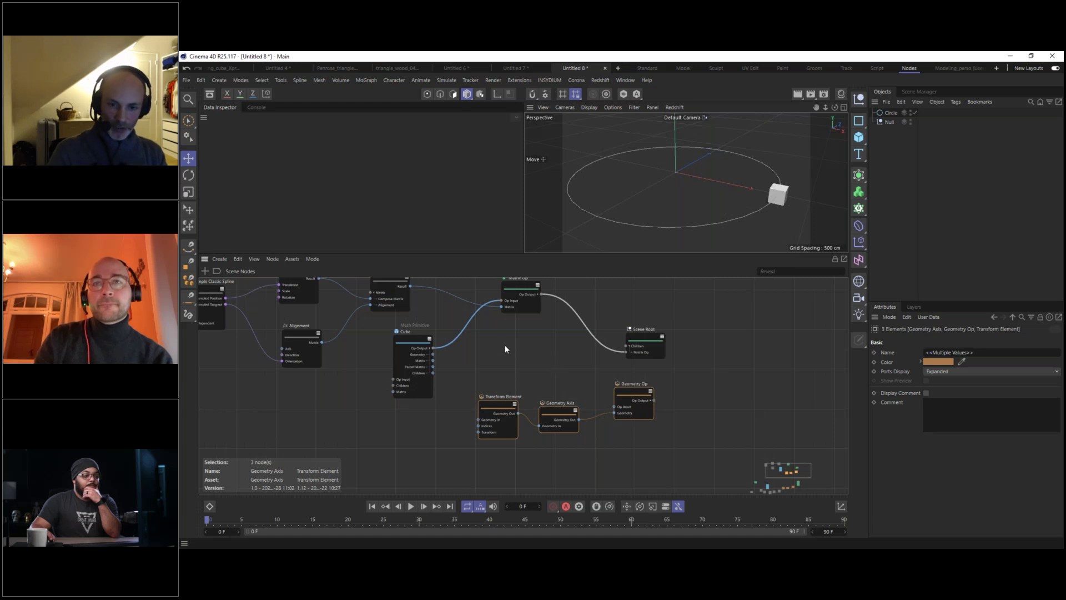
pyautogui.moveTo(653, 343); pyautogui.dragTo(751, 339)
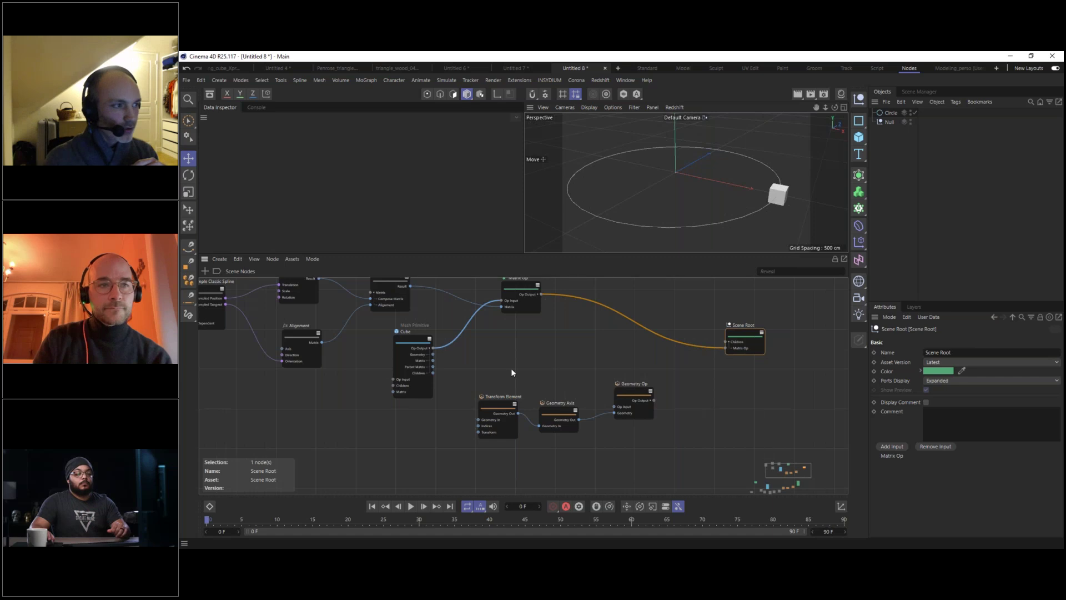
pyautogui.moveTo(414, 342)
pyautogui.mouseDown()
pyautogui.moveTo(425, 350)
pyautogui.moveTo(413, 348)
pyautogui.mouseUp()
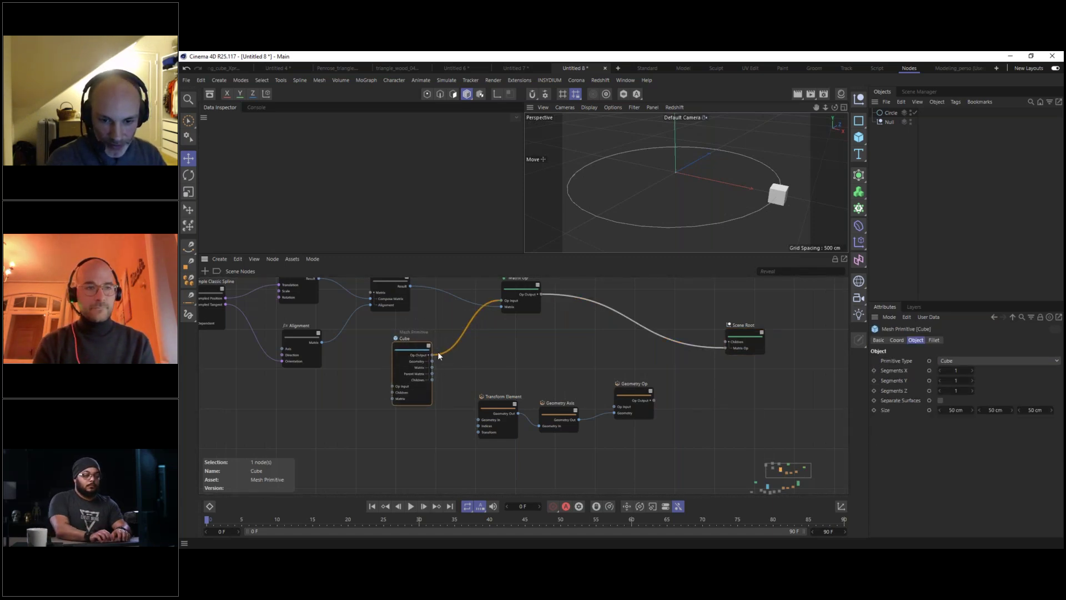
# Connect the Cube node's Geometry output to the Geometry In of the duplicated Transform Element.
pyautogui.scroll(2, 426, 368)
pyautogui.scroll(-1, 444, 364)
pyautogui.moveTo(437, 361); pyautogui.dragTo(395, 347, button='middle')
pyautogui.moveTo(395, 343); pyautogui.dragTo(456, 424)
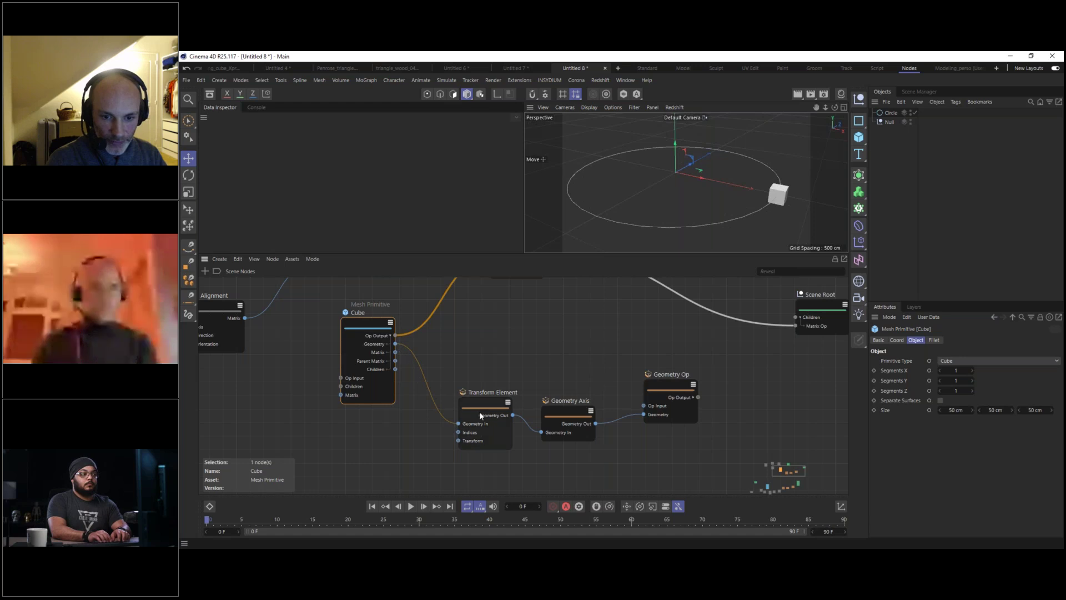
# Move the Matrix Op node close to the Scene Root and tidy the Geometry Axis and Geometry Op nodes.
pyautogui.moveTo(568, 420)
pyautogui.mouseDown()
pyautogui.moveTo(583, 398)
pyautogui.moveTo(573, 409)
pyautogui.mouseUp()
pyautogui.click(674, 391)
pyautogui.moveTo(657, 362); pyautogui.dragTo(560, 381, button='middle')
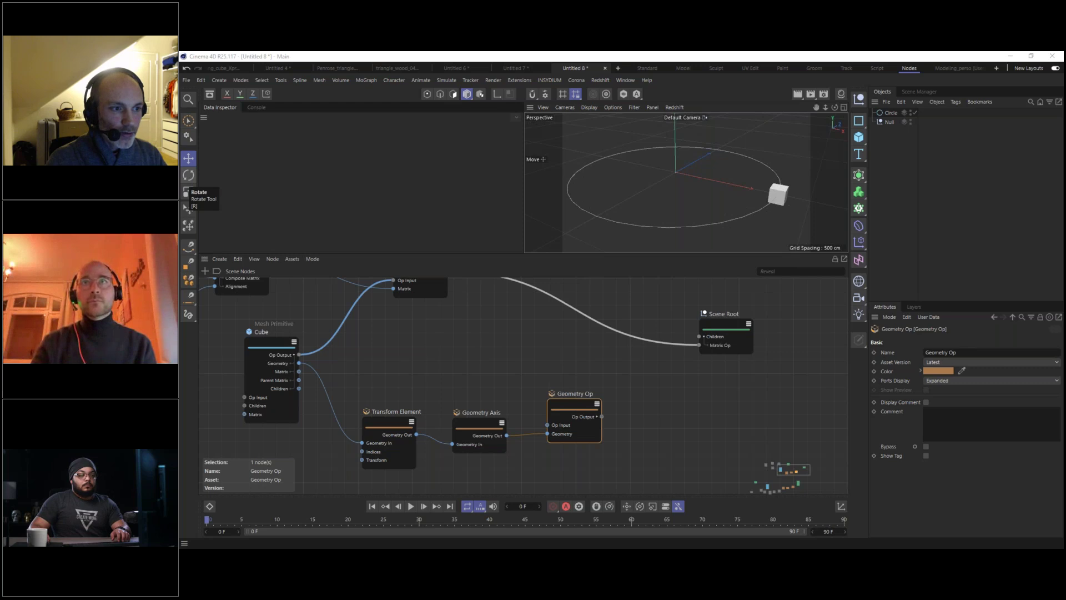
pyautogui.moveTo(555, 327); pyautogui.dragTo(553, 359, button='middle')
pyautogui.moveTo(414, 289); pyautogui.dragTo(635, 306)
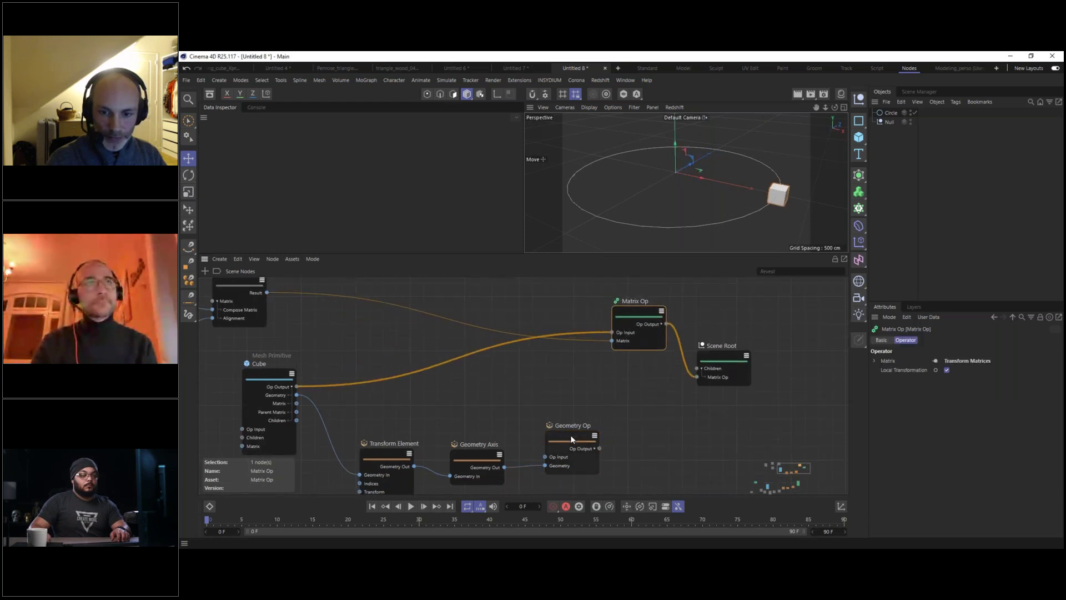
pyautogui.moveTo(571, 440); pyautogui.dragTo(565, 419)
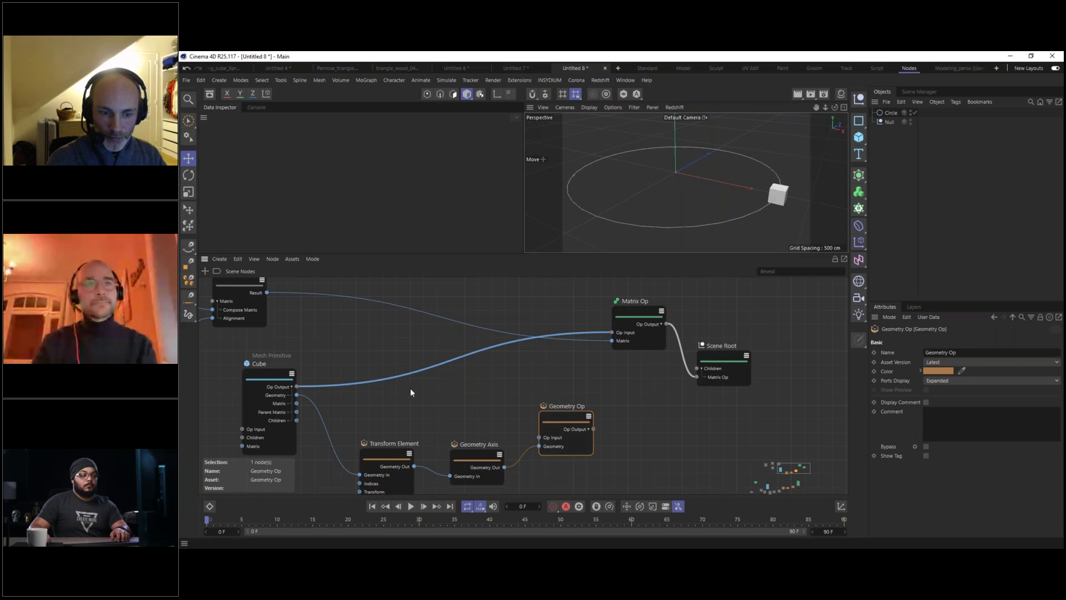
pyautogui.moveTo(379, 399); pyautogui.dragTo(378, 365, button='middle')
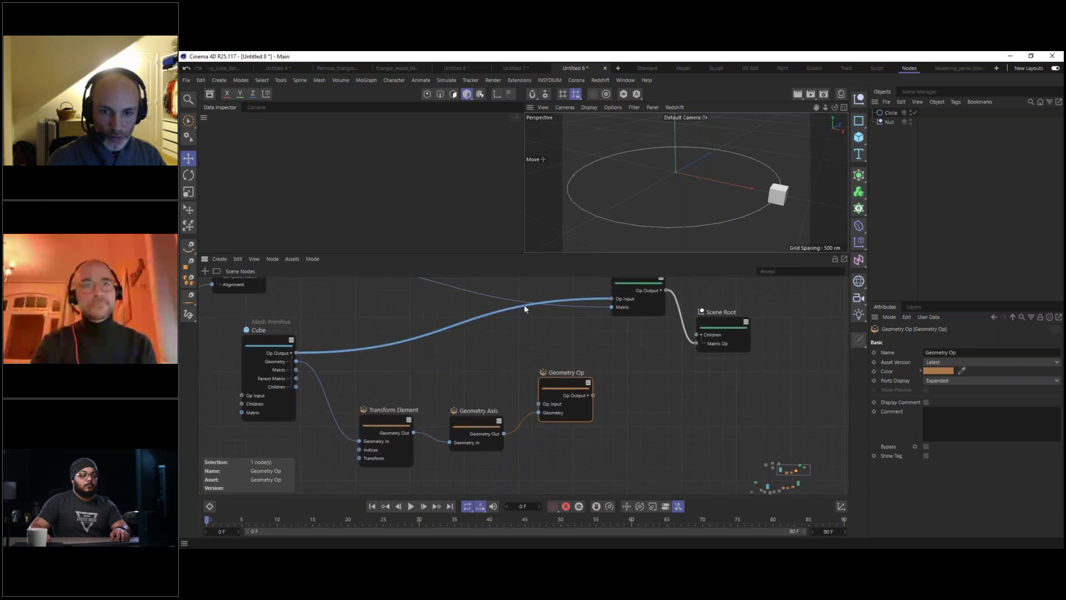
# Disconnect the Cube's Op Output from the Matrix Op and feed the Geometry Op's output into its Op Input instead.
pyautogui.moveTo(606, 298); pyautogui.dragTo(480, 330)
pyautogui.moveTo(568, 379); pyautogui.dragTo(549, 362)
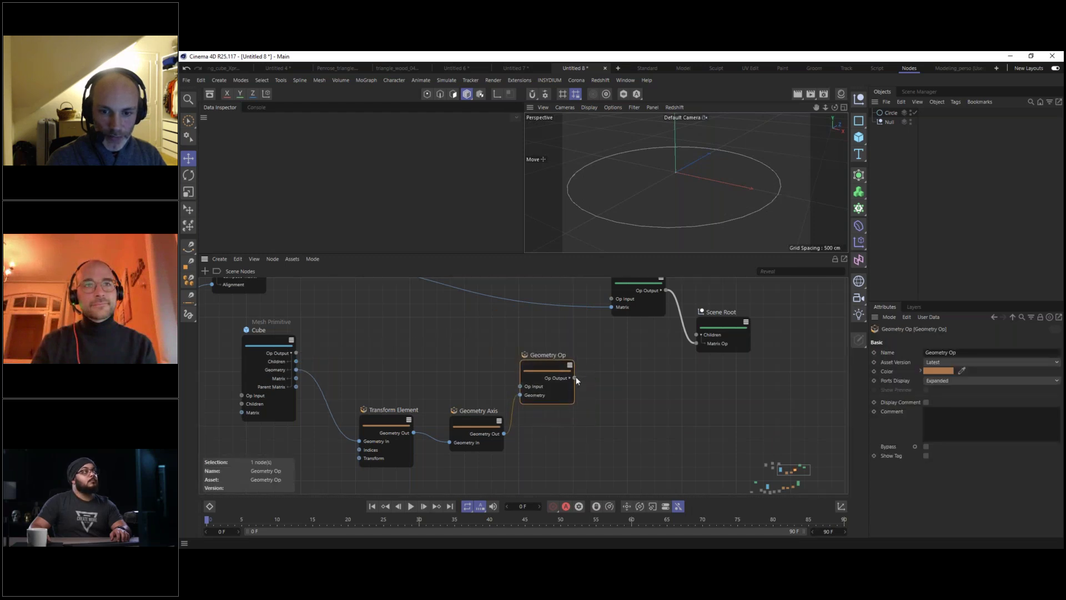
pyautogui.moveTo(611, 301); pyautogui.dragTo(612, 300)
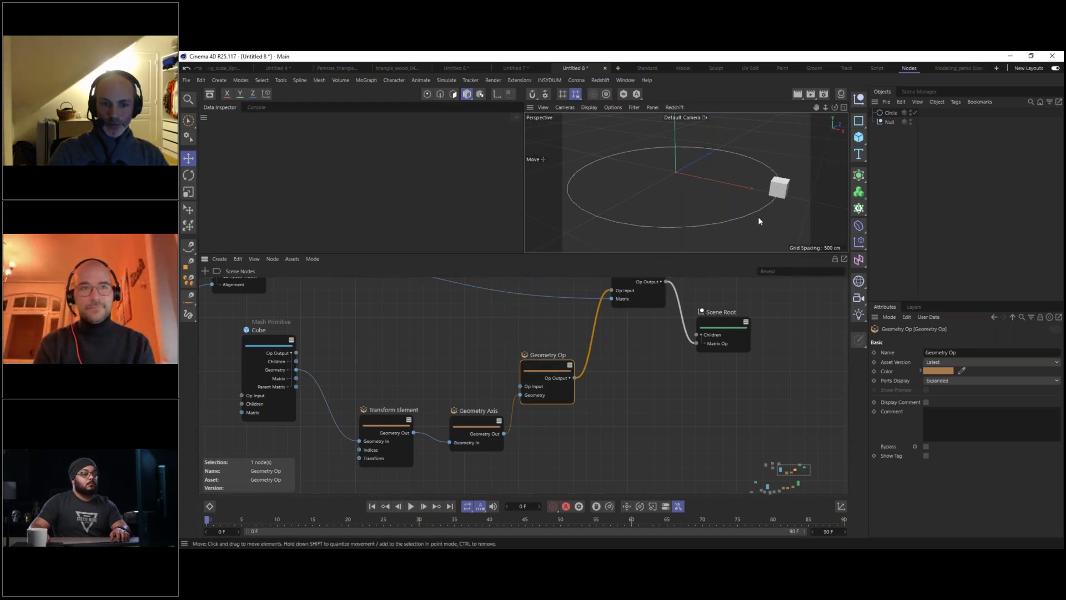
# Frame the cube closely in the viewport and set the Geometry Axis node's Axis Y to 100%.
pyautogui.moveTo(633, 345); pyautogui.dragTo(654, 343, button='middle')
pyautogui.moveTo(767, 195)
pyautogui.keyDown('alt'); pyautogui.mouseDown()
pyautogui.moveTo(714, 181)
pyautogui.moveTo(765, 193)
pyautogui.mouseUp(); pyautogui.keyUp('alt')
pyautogui.keyDown('alt'); pyautogui.moveTo(765, 194); pyautogui.dragTo(711, 196, button='middle'); pyautogui.keyUp('alt')
pyautogui.keyDown('alt'); pyautogui.moveTo(711, 195); pyautogui.dragTo(739, 170, button='right'); pyautogui.keyUp('alt')
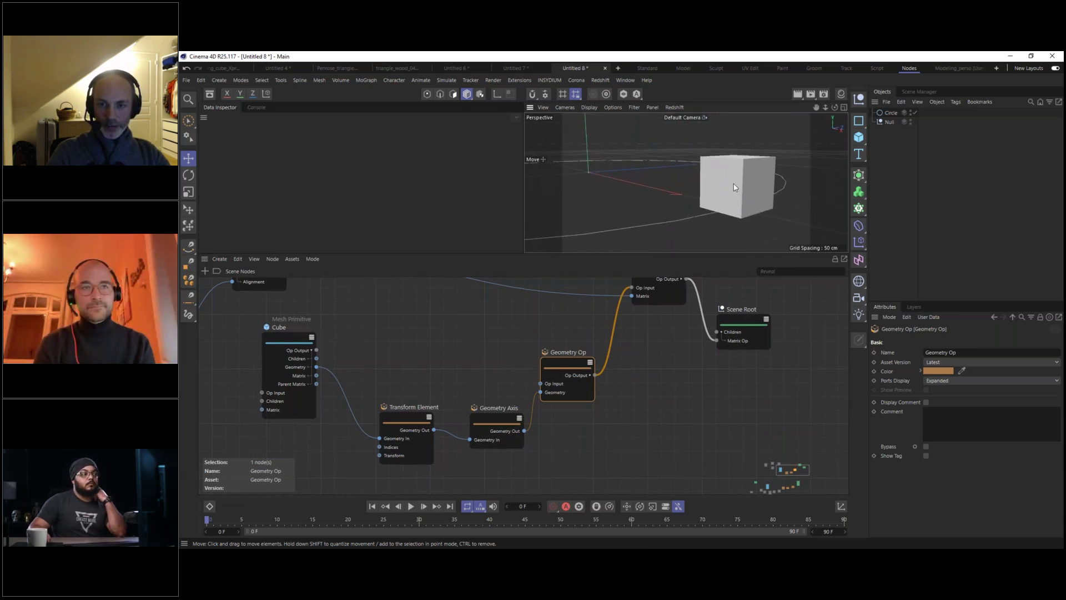
pyautogui.click(489, 418)
pyautogui.moveTo(1033, 371); pyautogui.dragTo(1061, 356)
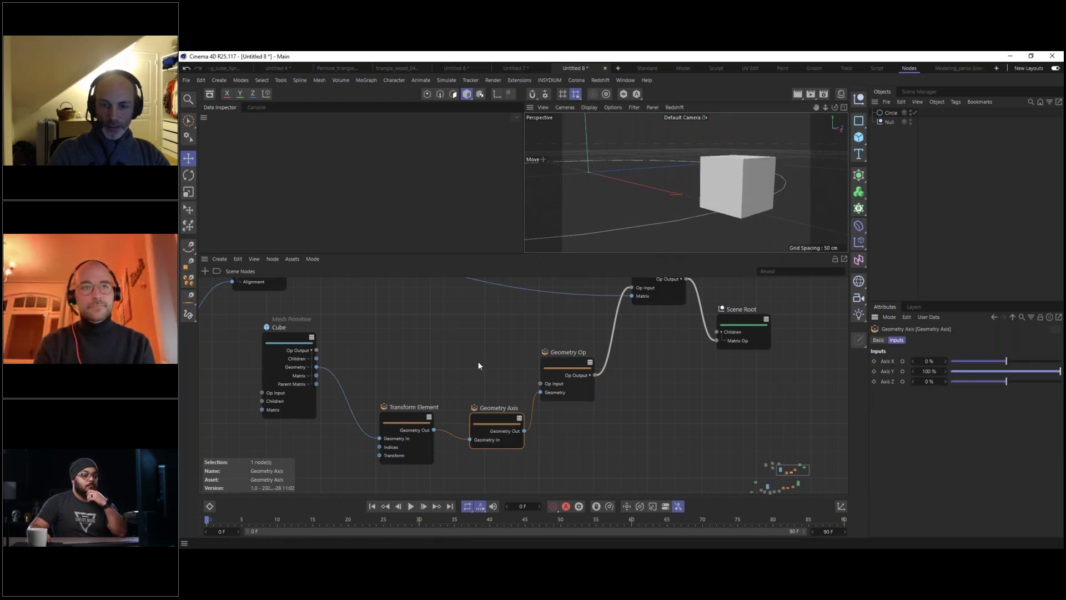
# Try out the first Transform R rotation value of the Transform Element node, and reset it to 0°.
pyautogui.scroll(-3, 475, 361)
pyautogui.moveTo(465, 371); pyautogui.dragTo(558, 357, button='middle')
pyautogui.scroll(2, 511, 404)
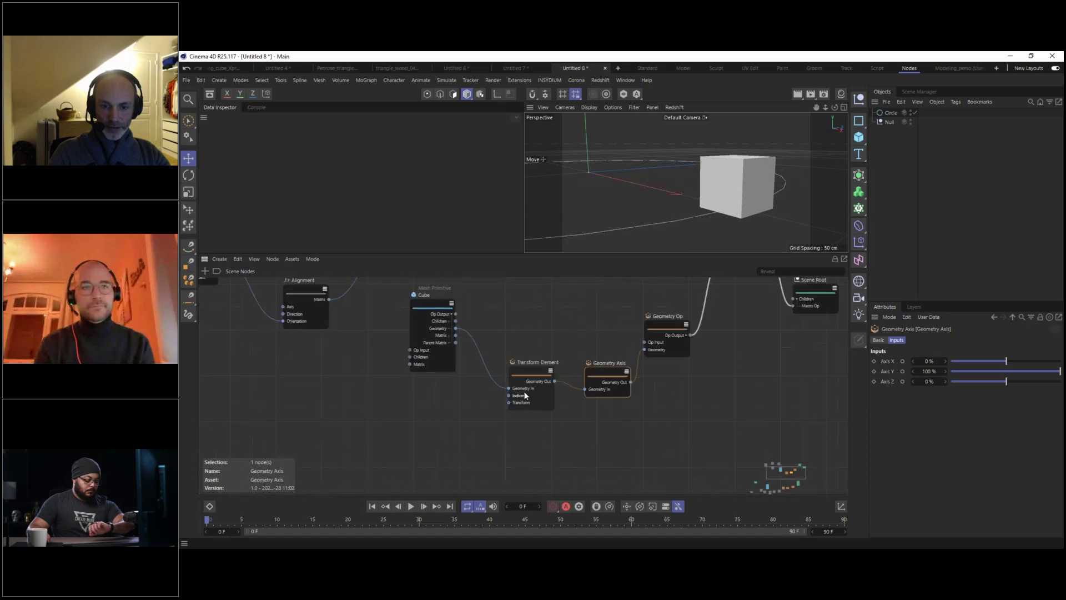
pyautogui.click(525, 372)
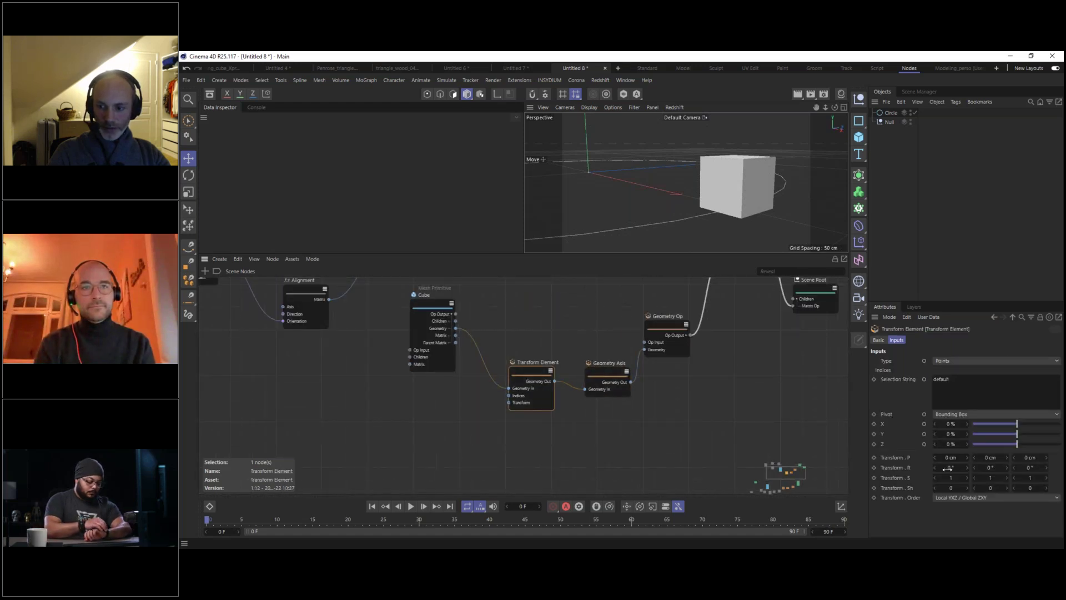
pyautogui.moveTo(953, 468)
pyautogui.mouseDown()
pyautogui.moveTo(944, 460)
pyautogui.moveTo(968, 460)
pyautogui.mouseUp()
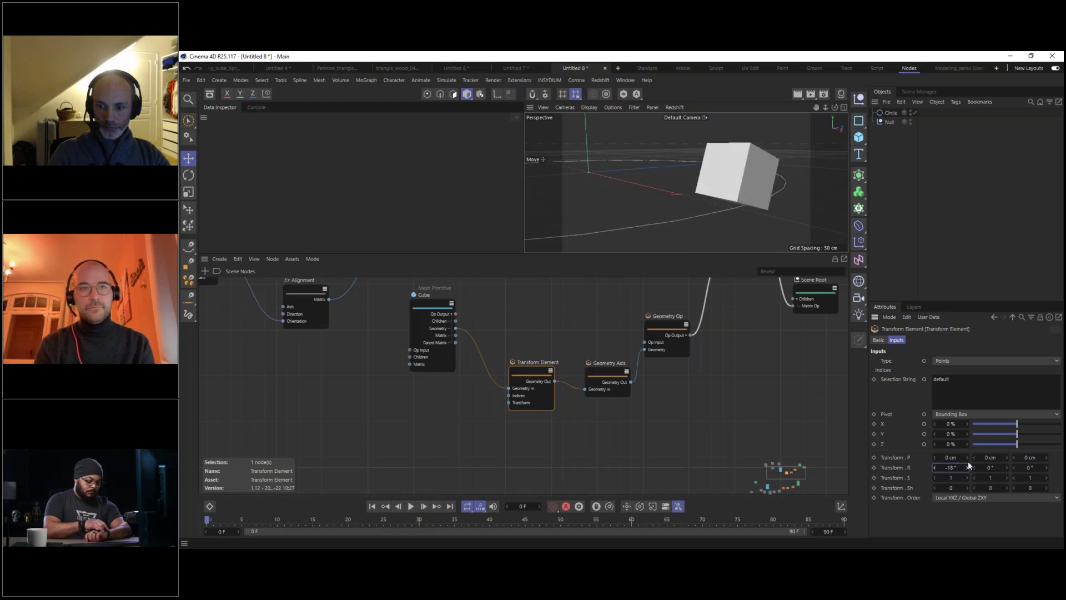
pyautogui.rightClick(968, 468)
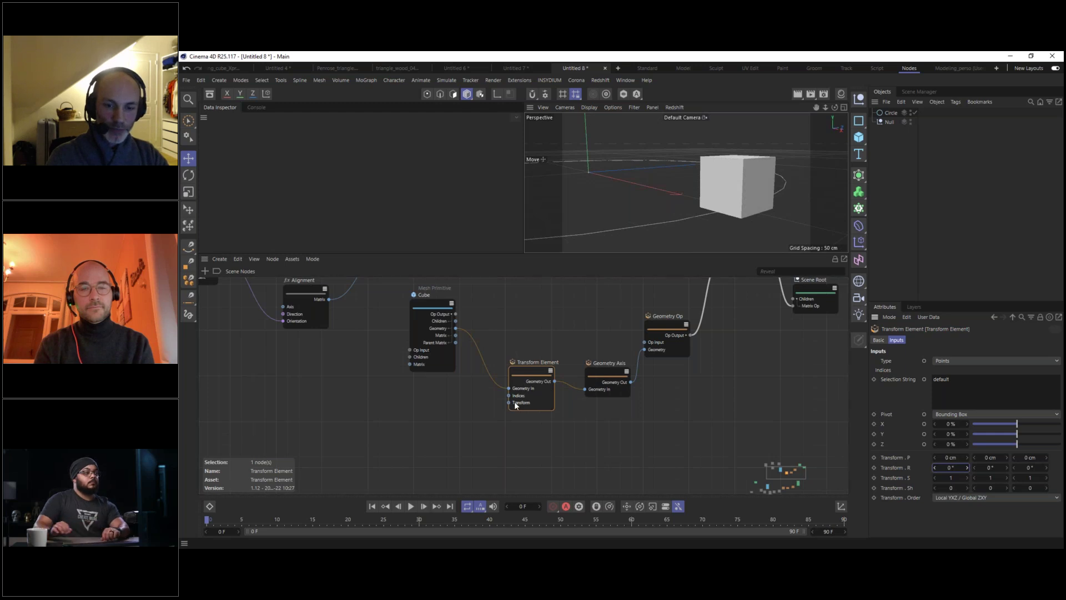
# Add a Compose Matrix node and connect its Result to the Transform input of the Transform Element.
pyautogui.scroll(-2, 411, 384)
pyautogui.moveTo(376, 352); pyautogui.dragTo(381, 385)
pyautogui.moveTo(392, 354)
pyautogui.mouseDown(button='middle')
pyautogui.moveTo(500, 436)
pyautogui.moveTo(384, 345)
pyautogui.mouseUp(button='middle')
pyautogui.scroll(2, 469, 412)
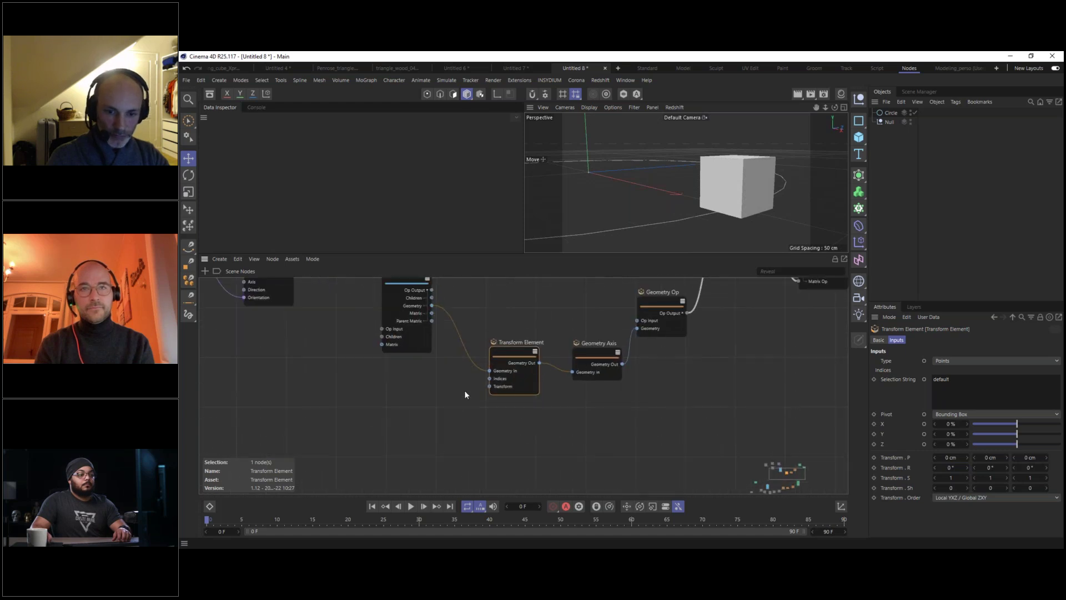
pyautogui.moveTo(467, 378); pyautogui.dragTo(495, 393, button='middle')
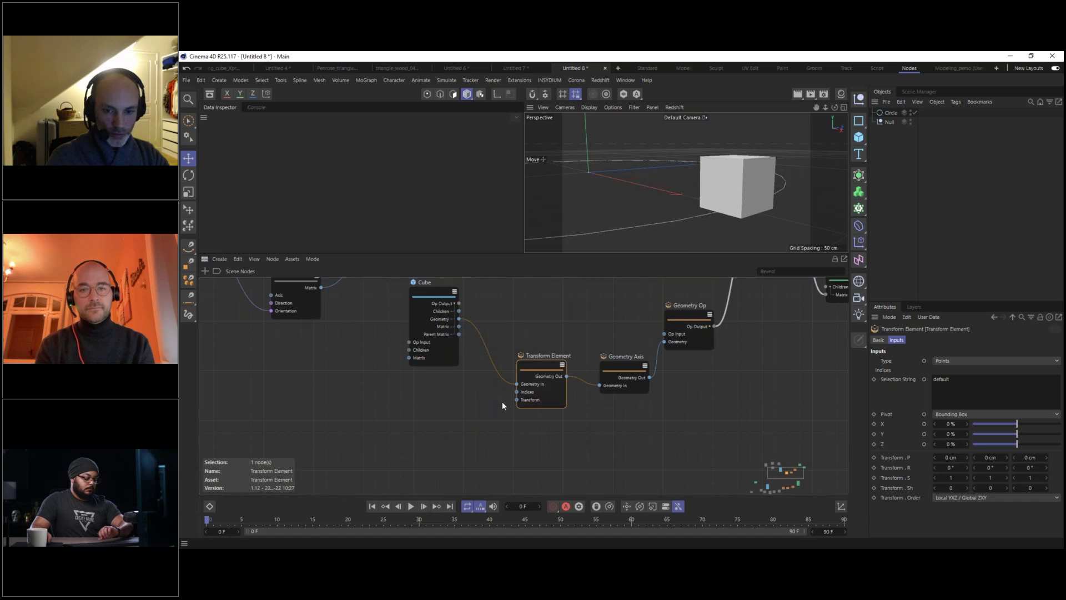
pyautogui.doubleClick(416, 412)
pyautogui.write('compose')
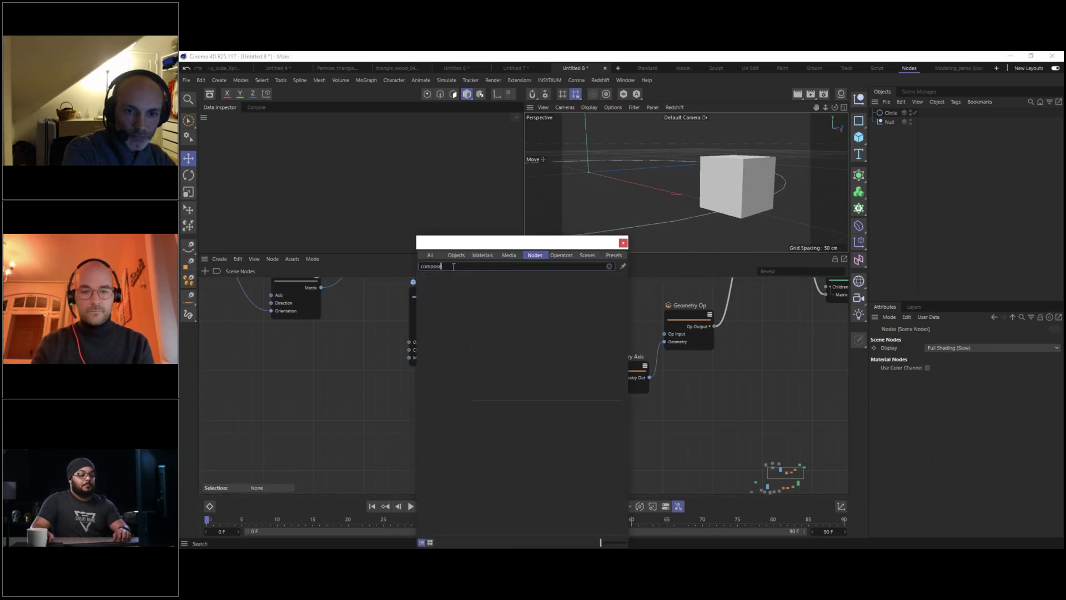
pyautogui.moveTo(445, 385); pyautogui.dragTo(517, 401)
pyautogui.click(390, 406)
pyautogui.moveTo(347, 402); pyautogui.dragTo(457, 395, button='middle')
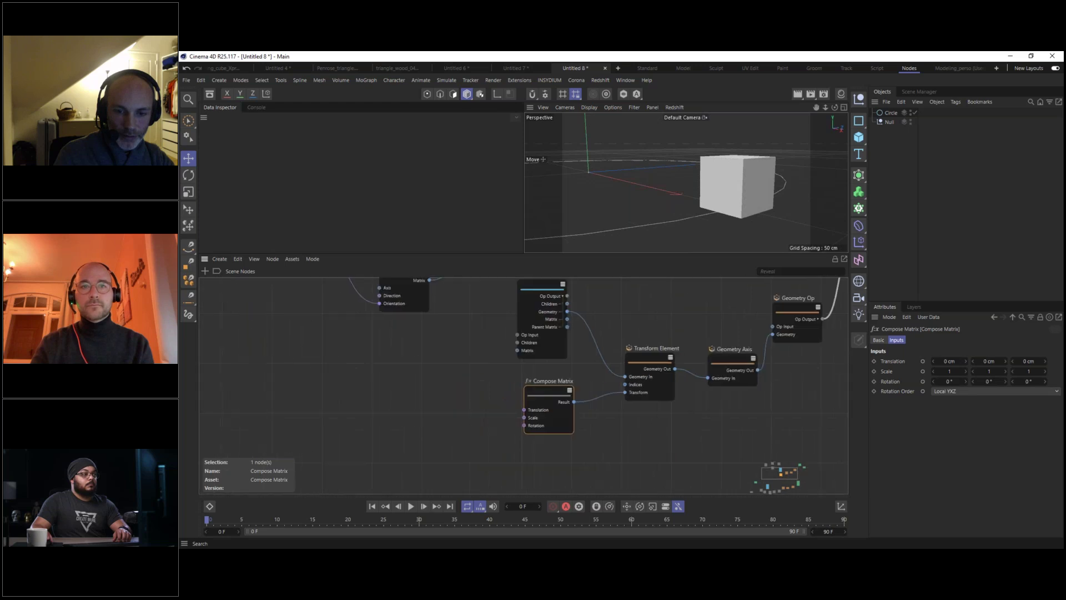
# Add a Compose Vector3D node and connect its Result to the Rotation input of the new Compose Matrix.
pyautogui.doubleClick(389, 390)
pyautogui.write('compose')
pyautogui.doubleClick(438, 312)
pyautogui.moveTo(371, 378); pyautogui.dragTo(439, 403)
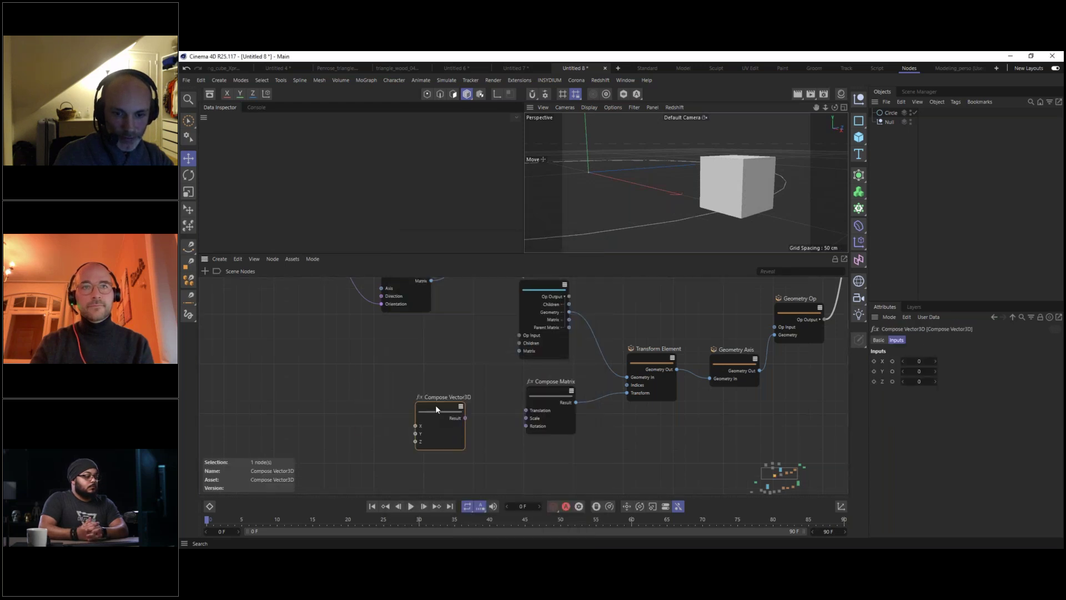
pyautogui.moveTo(517, 429); pyautogui.dragTo(525, 426)
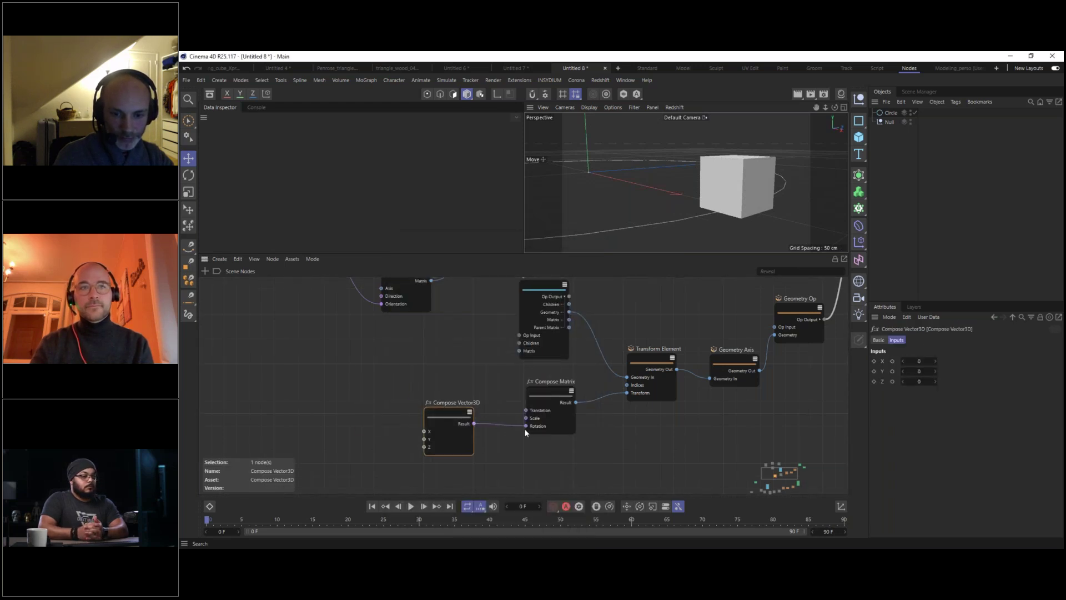
# Try out the X value of the Compose Vector3D node, reset it to 0 and nudge the node closer to the Compose Matrix.
pyautogui.moveTo(912, 357)
pyautogui.mouseDown()
pyautogui.moveTo(883, 361)
pyautogui.moveTo(923, 361)
pyautogui.moveTo(893, 360)
pyautogui.mouseUp()
pyautogui.rightClick(936, 362)
pyautogui.moveTo(441, 420); pyautogui.dragTo(453, 423)
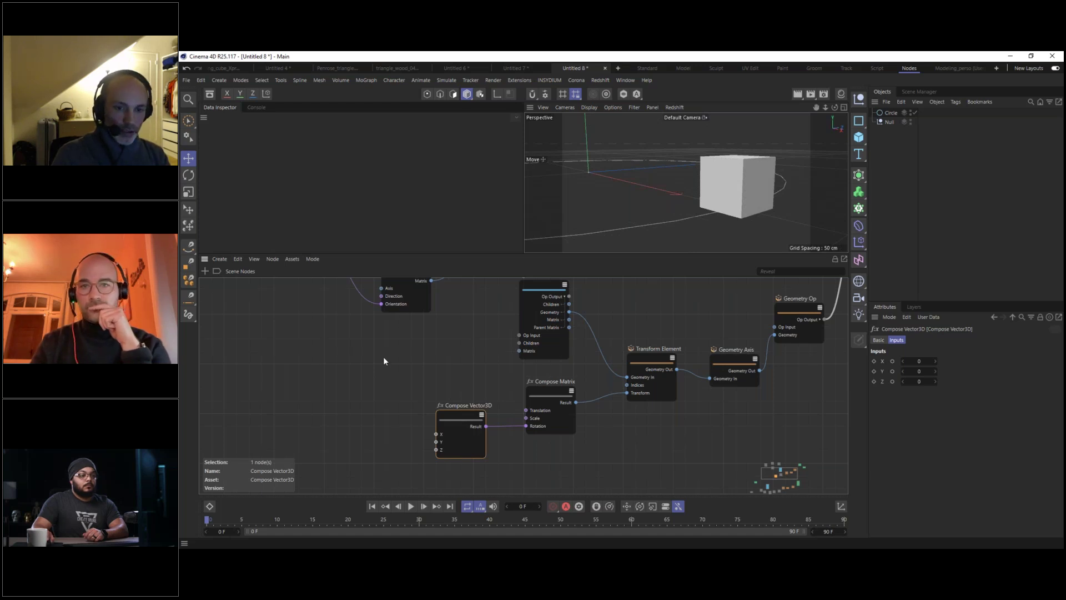
# Move the Sample Classic Spline node away from its neighbours and add a Length output to it.
pyautogui.scroll(-3, 383, 358)
pyautogui.moveTo(382, 359); pyautogui.dragTo(440, 409, button='middle')
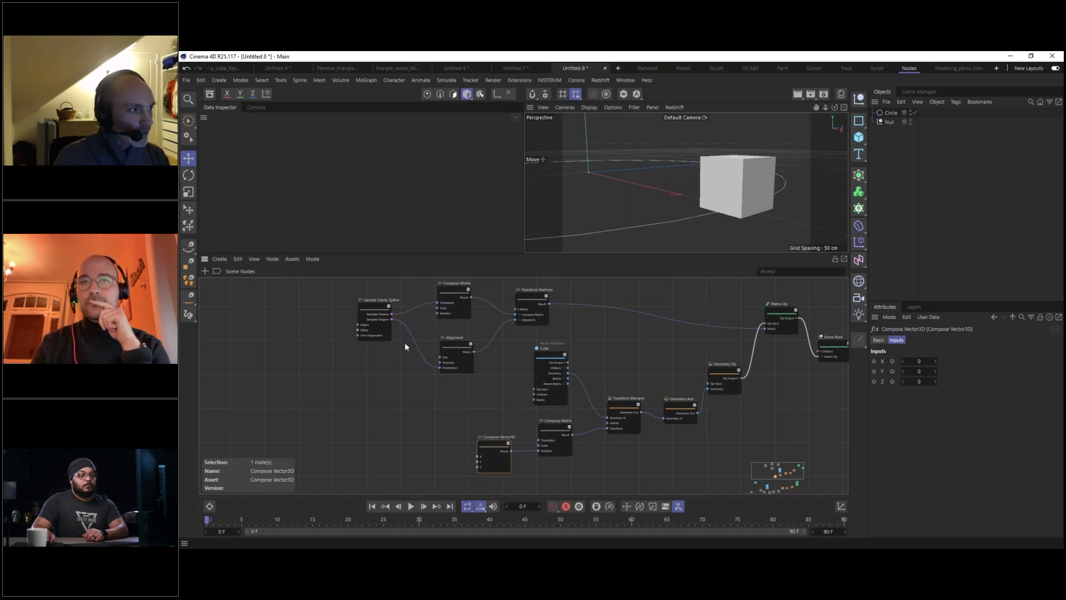
pyautogui.moveTo(384, 301); pyautogui.dragTo(341, 316)
pyautogui.scroll(4, 347, 303)
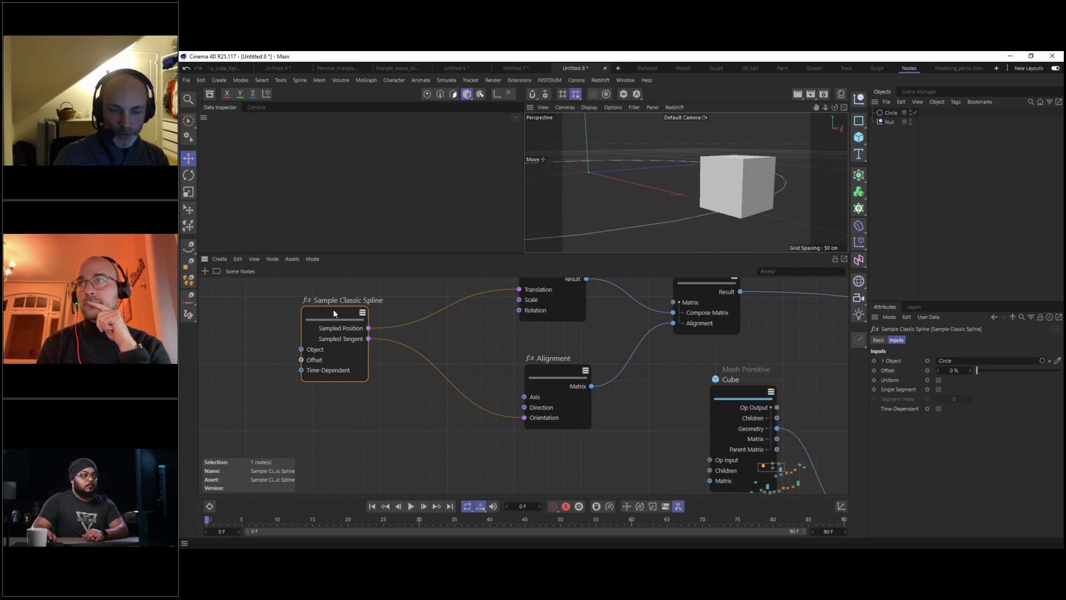
pyautogui.rightClick(334, 314)
pyautogui.moveTo(358, 340)
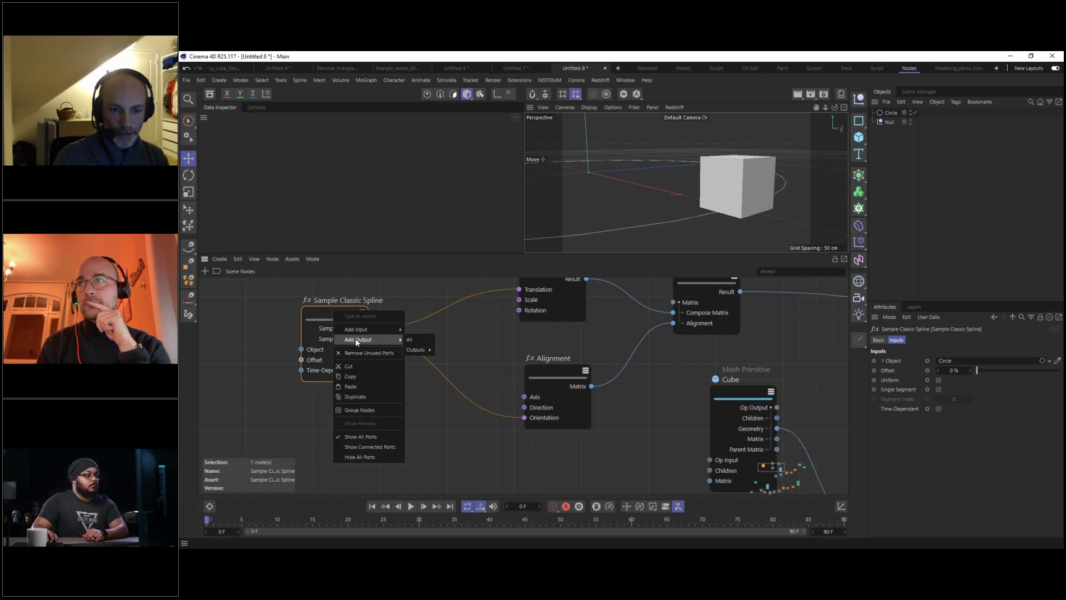
pyautogui.moveTo(420, 350)
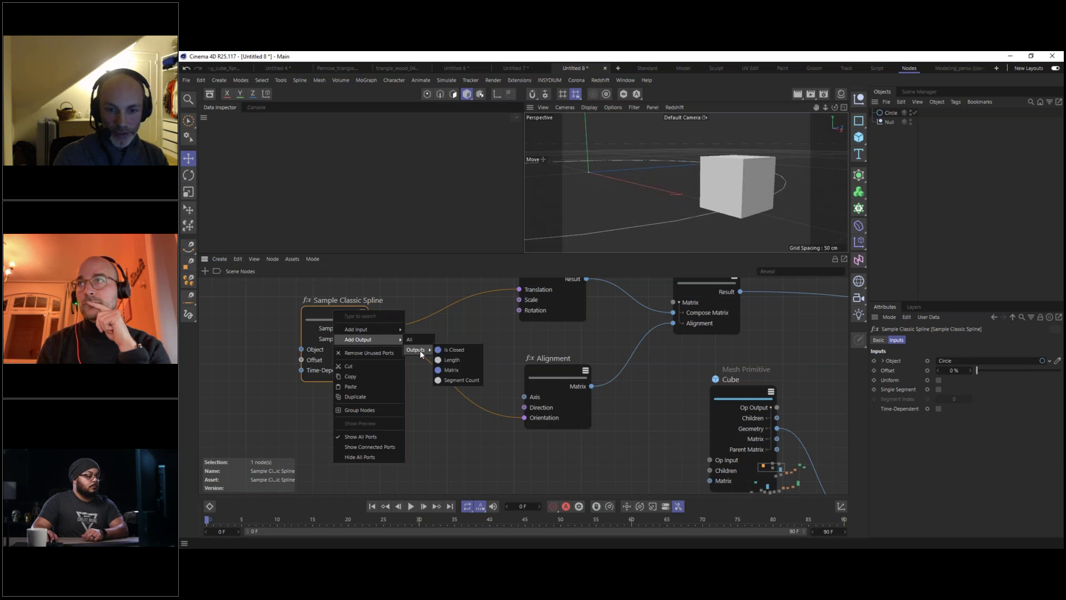
pyautogui.click(458, 361)
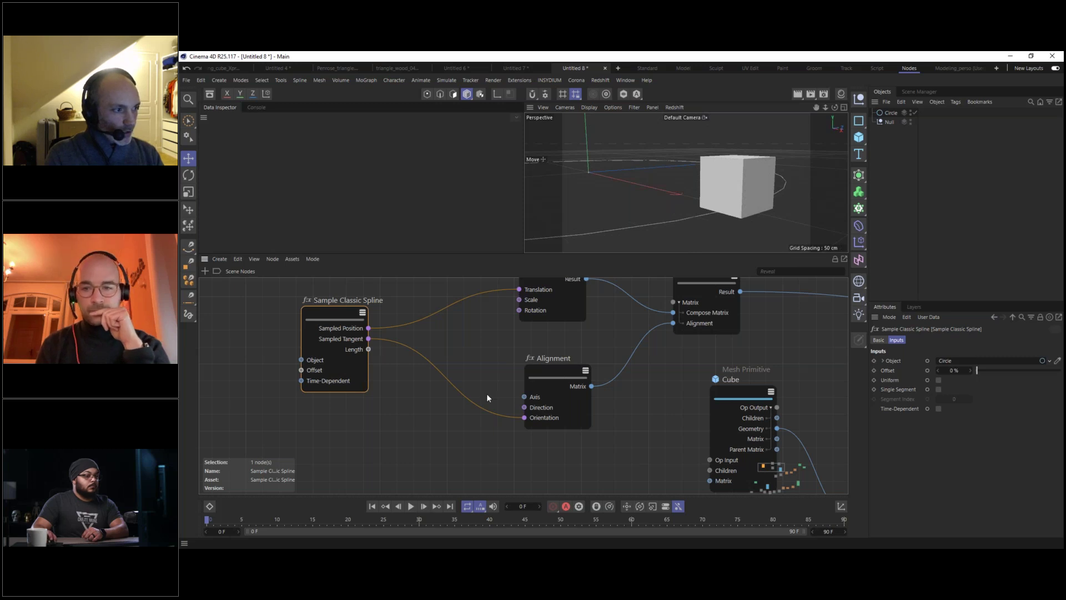
# Move the Compose Vector3D node closer to the Compose Matrix, then try out its X value and reset it to 0.
pyautogui.moveTo(534, 409); pyautogui.dragTo(458, 346, button='middle')
pyautogui.scroll(-3, 481, 382)
pyautogui.moveTo(481, 382); pyautogui.dragTo(506, 358, button='middle')
pyautogui.scroll(-1, 506, 358)
pyautogui.moveTo(434, 338); pyautogui.dragTo(444, 372, button='middle')
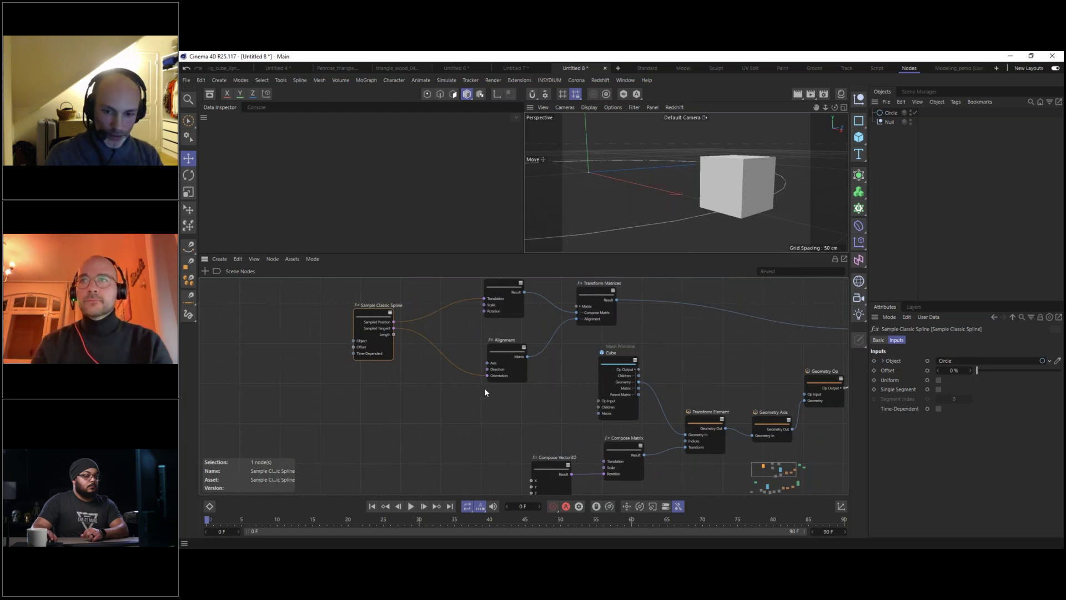
pyautogui.moveTo(525, 430); pyautogui.dragTo(534, 415, button='middle')
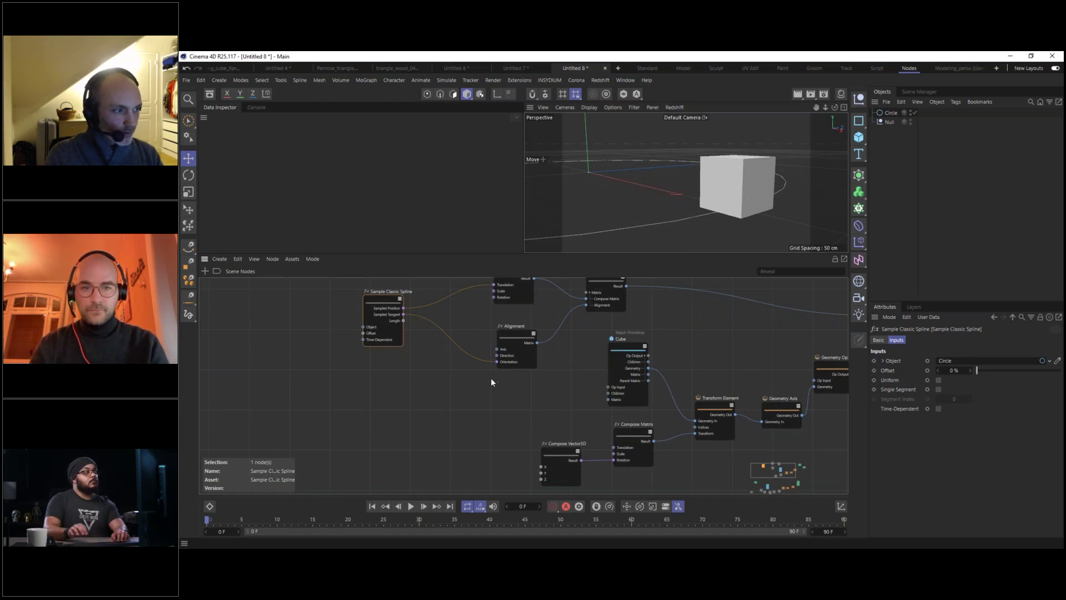
pyautogui.moveTo(565, 447); pyautogui.dragTo(576, 434)
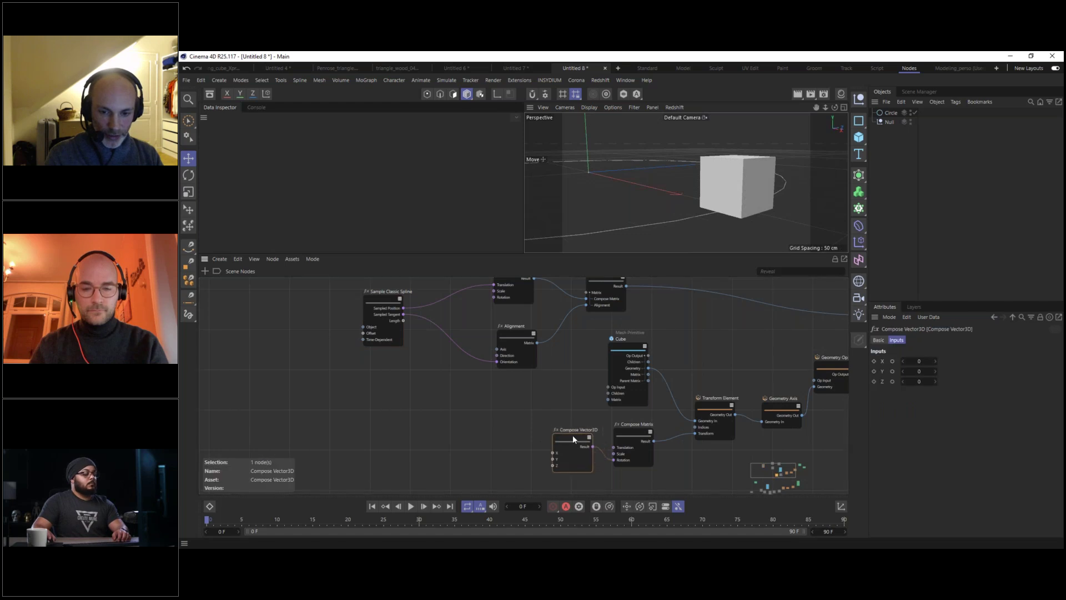
pyautogui.moveTo(922, 361); pyautogui.dragTo(899, 363)
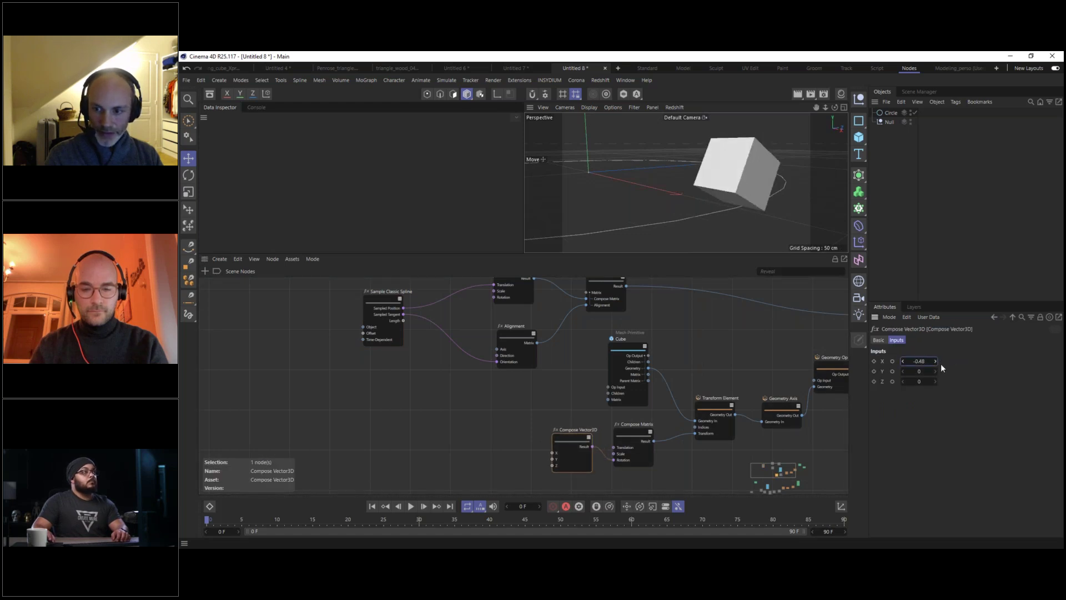
pyautogui.rightClick(937, 361)
# Add a Range Mapper node, connect its Result to the X input of the Compose Vector3D and place it beside that node.
pyautogui.doubleClick(456, 421)
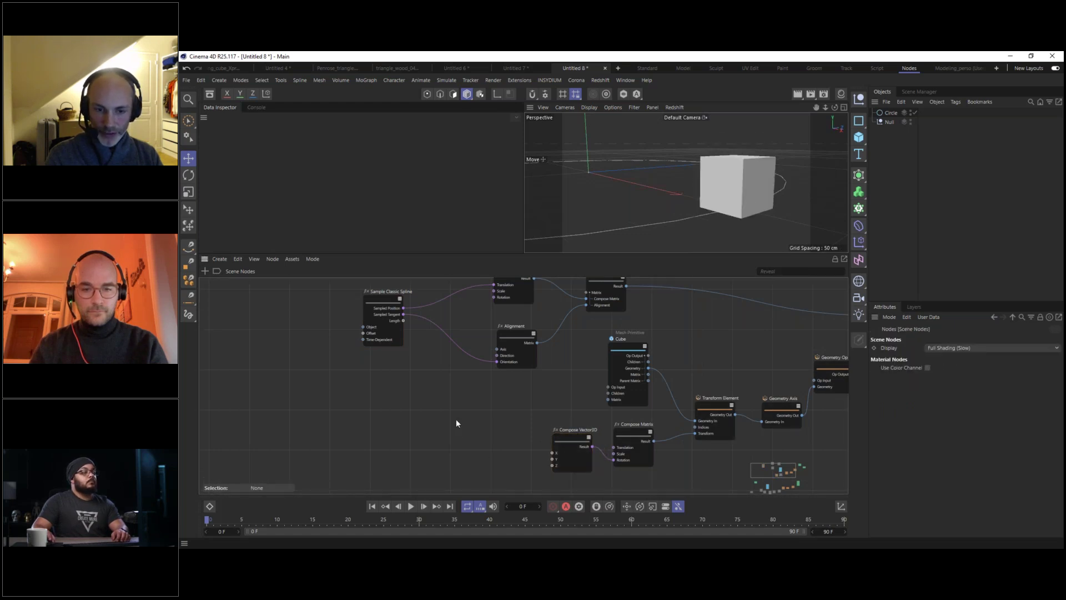
pyautogui.write('range')
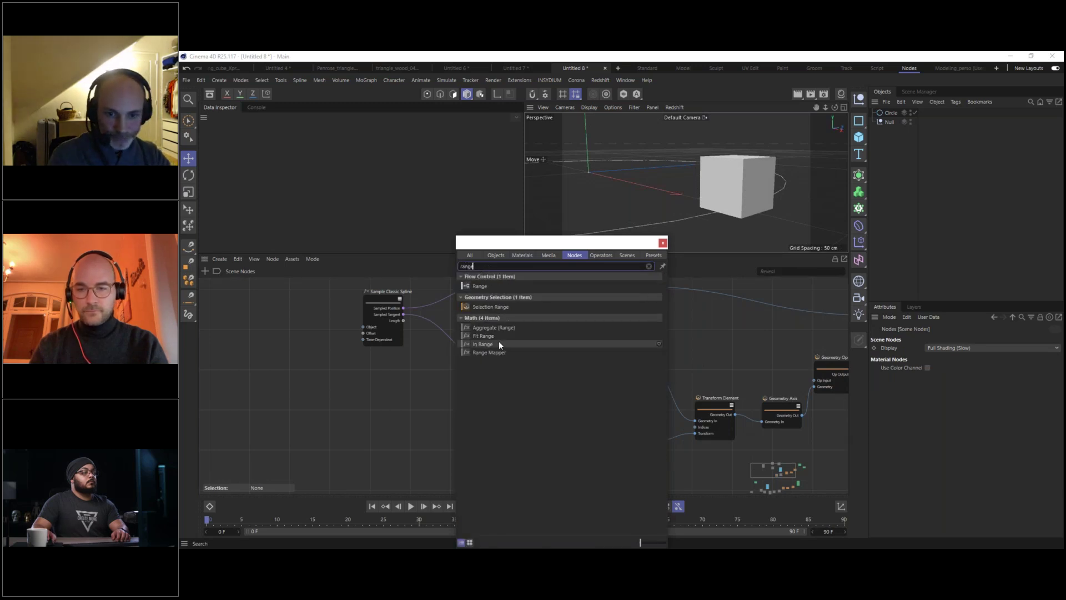
pyautogui.moveTo(494, 353); pyautogui.dragTo(553, 452)
pyautogui.click(418, 410)
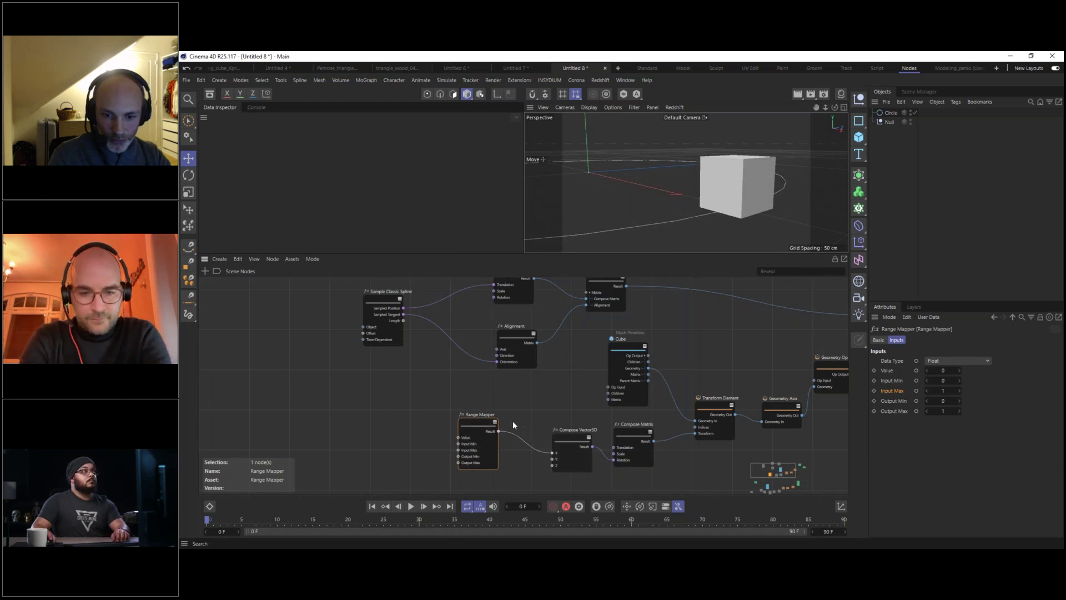
pyautogui.moveTo(478, 426); pyautogui.dragTo(494, 422)
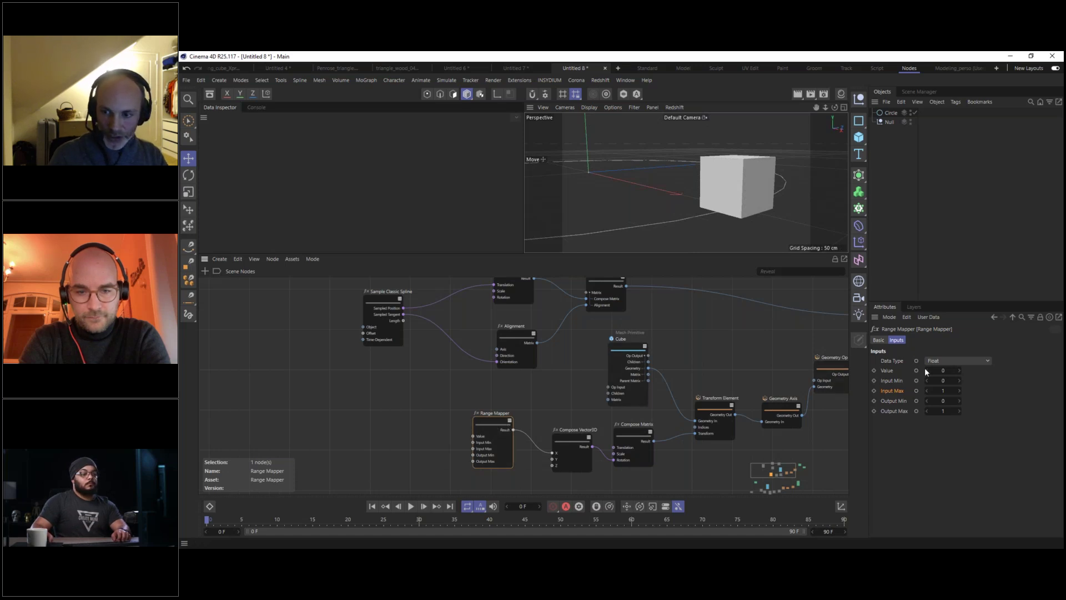
# Try out the Range Mapper's Input Min and Value and the Sample Classic Spline's Offset, restoring each to 0.
pyautogui.moveTo(943, 380); pyautogui.dragTo(960, 380)
pyautogui.hotkey('ctrl', 'z')
pyautogui.hotkey('ctrl', 'z')
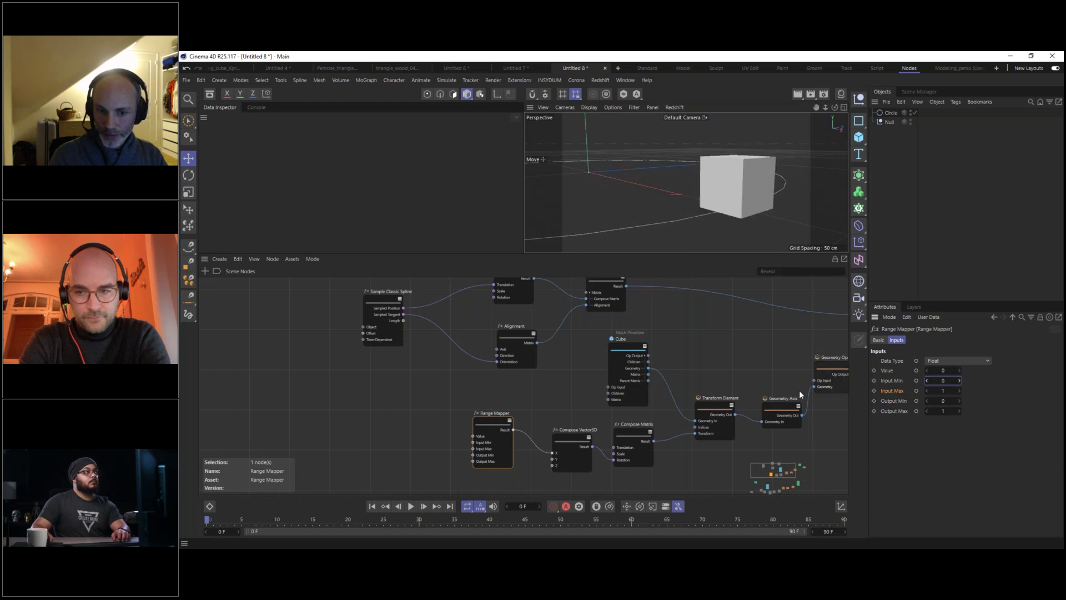
pyautogui.moveTo(945, 367); pyautogui.dragTo(959, 373)
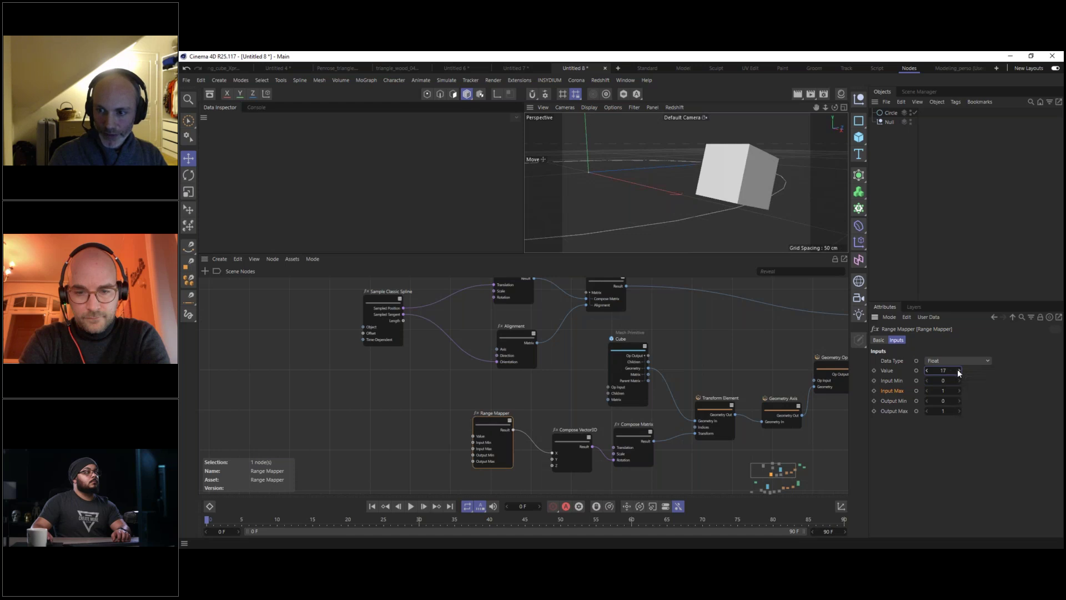
pyautogui.hotkey('ctrl', 'z')
pyautogui.click(384, 304)
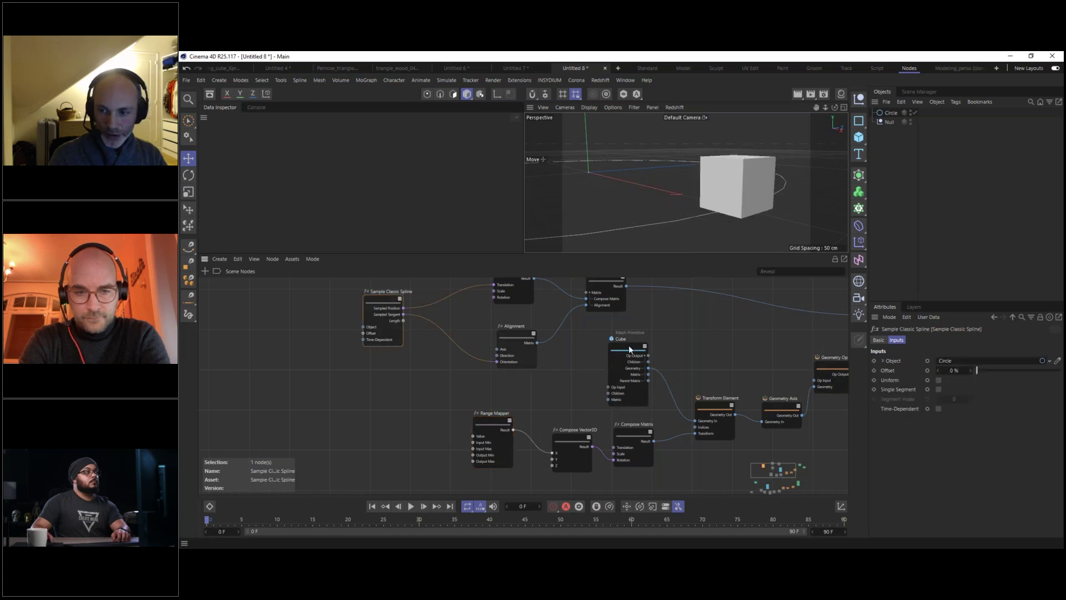
pyautogui.moveTo(977, 371)
pyautogui.mouseDown()
pyautogui.moveTo(1018, 370)
pyautogui.moveTo(969, 371)
pyautogui.mouseUp()
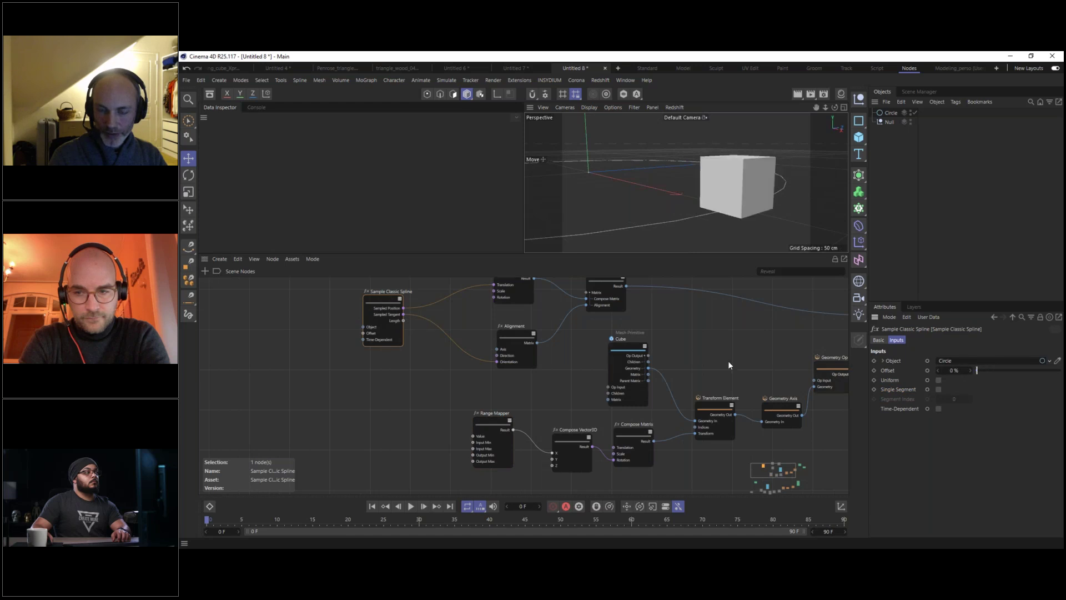
# Add a Value node of type Float and place it ahead of the Sample Classic Spline node.
pyautogui.doubleClick(252, 315)
pyautogui.write('value')
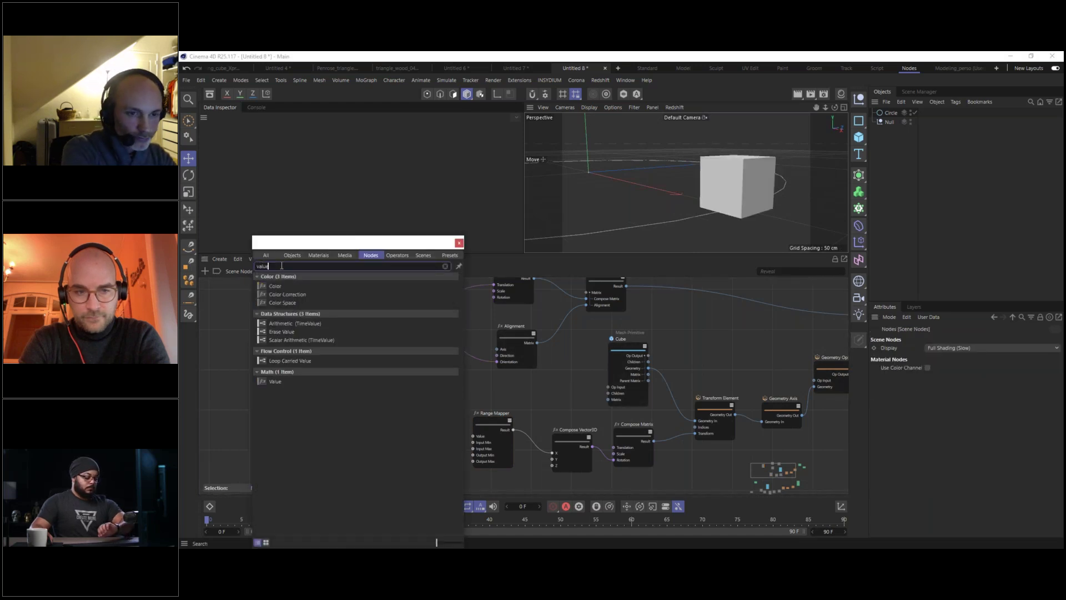
pyautogui.click(273, 380)
pyautogui.moveTo(238, 324); pyautogui.dragTo(294, 322)
pyautogui.click(232, 310)
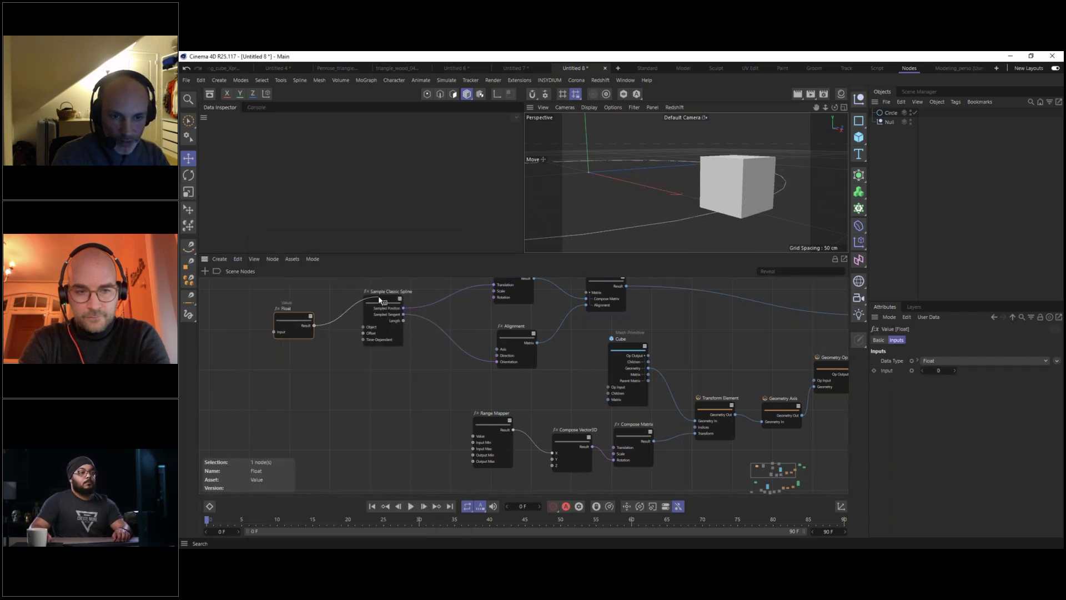
pyautogui.moveTo(379, 296); pyautogui.dragTo(379, 297)
pyautogui.moveTo(387, 303)
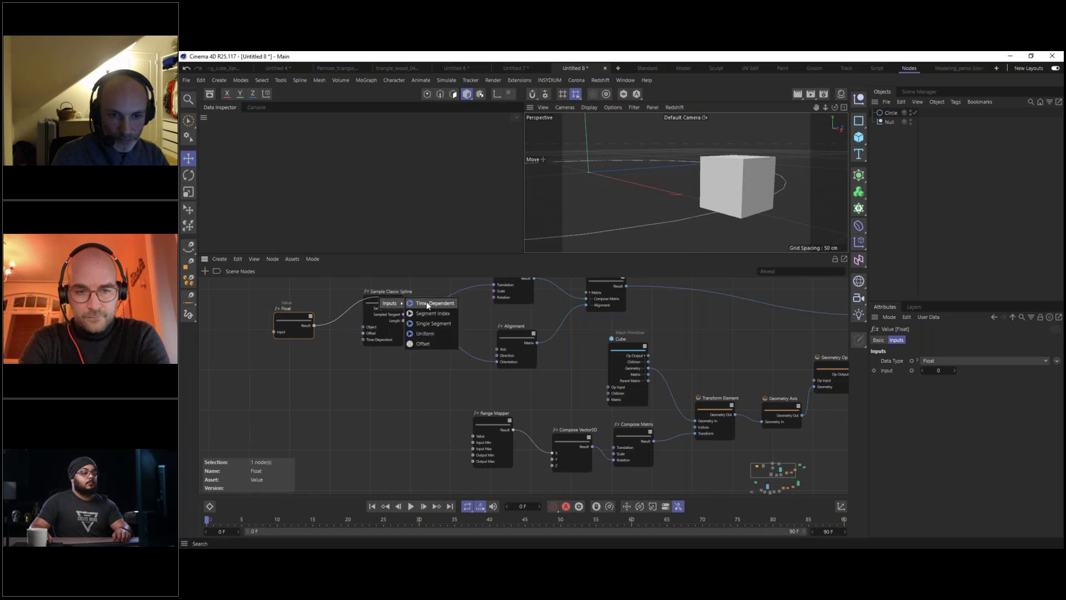
pyautogui.click(371, 301)
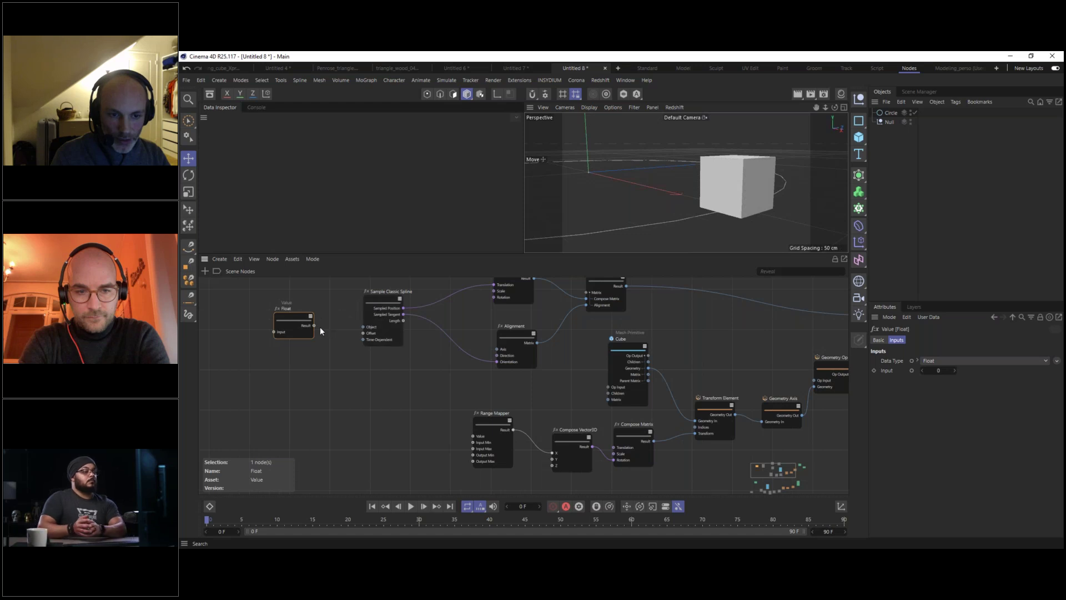
# Connect the Float node's Result to the Offset input of the Sample Classic Spline and keep the Float's Input at 0.
pyautogui.moveTo(295, 321); pyautogui.dragTo(306, 326)
pyautogui.click(377, 309)
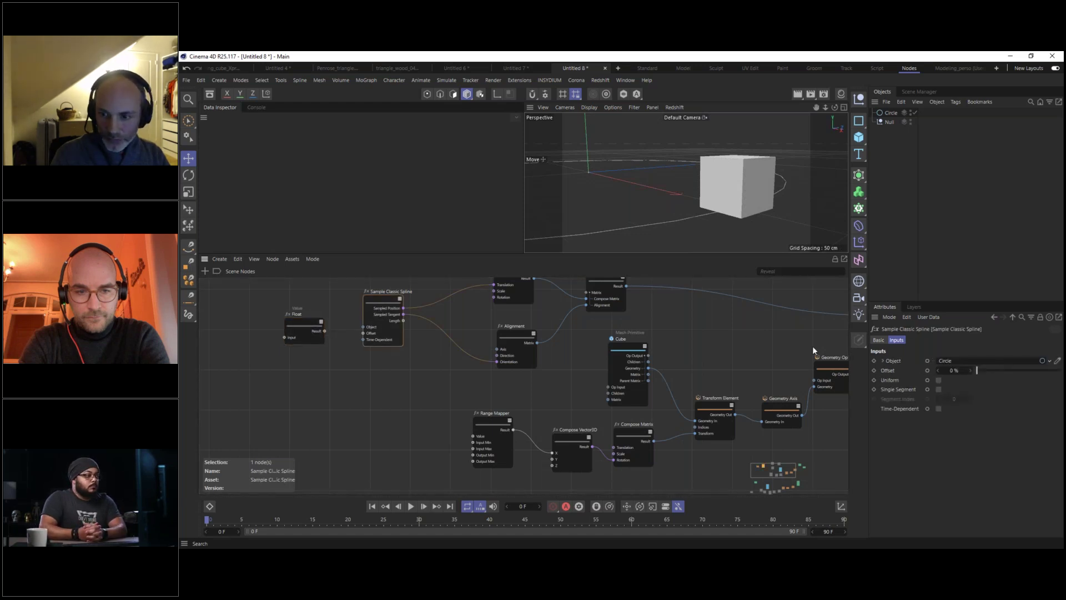
pyautogui.moveTo(978, 370); pyautogui.dragTo(956, 367)
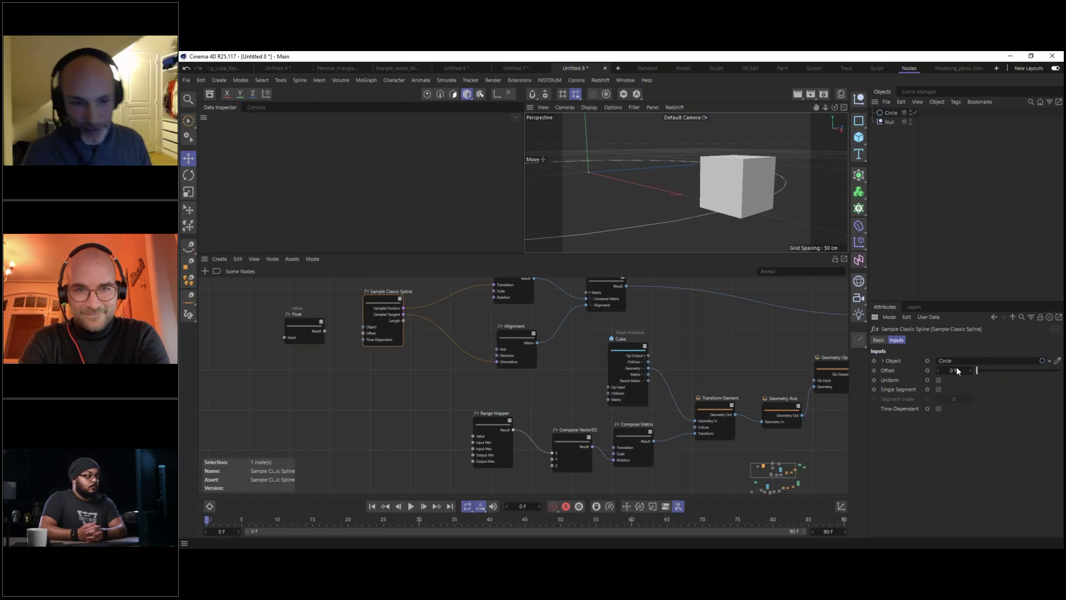
pyautogui.moveTo(325, 331); pyautogui.dragTo(363, 333)
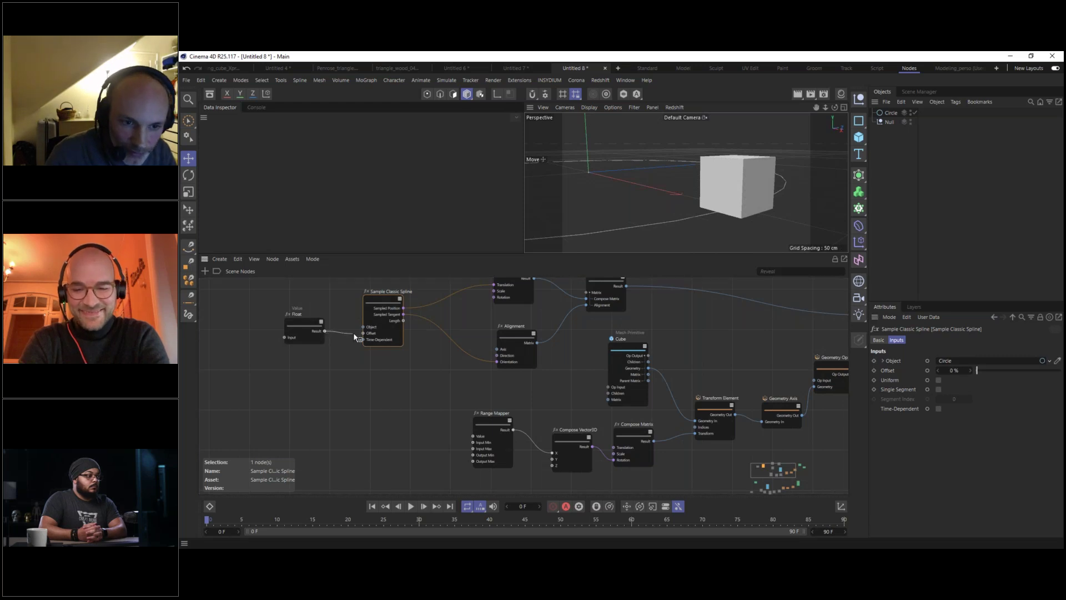
pyautogui.click(300, 322)
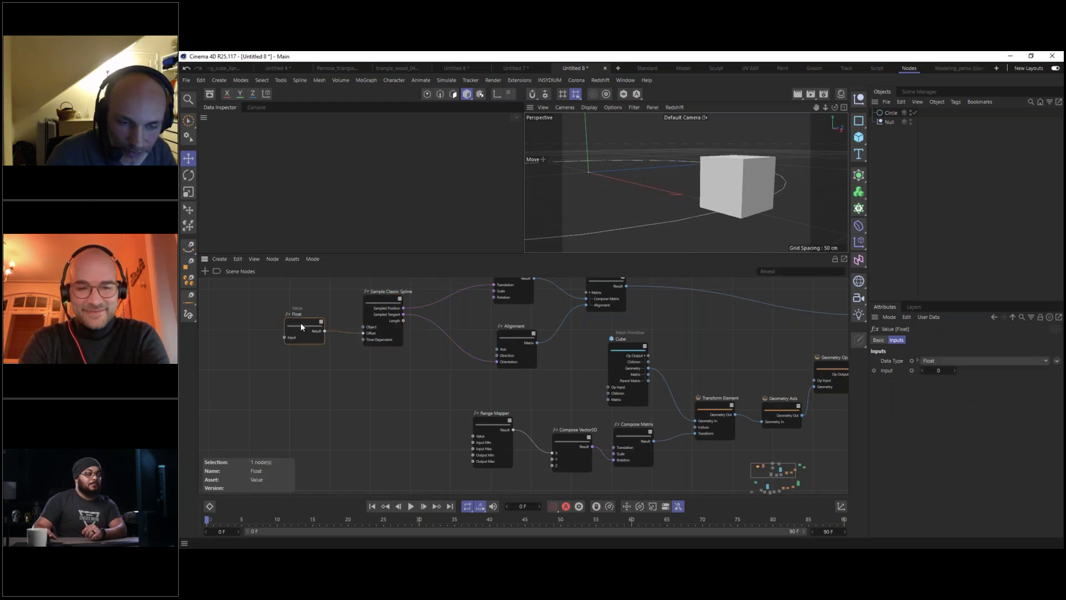
pyautogui.moveTo(954, 371); pyautogui.dragTo(943, 371)
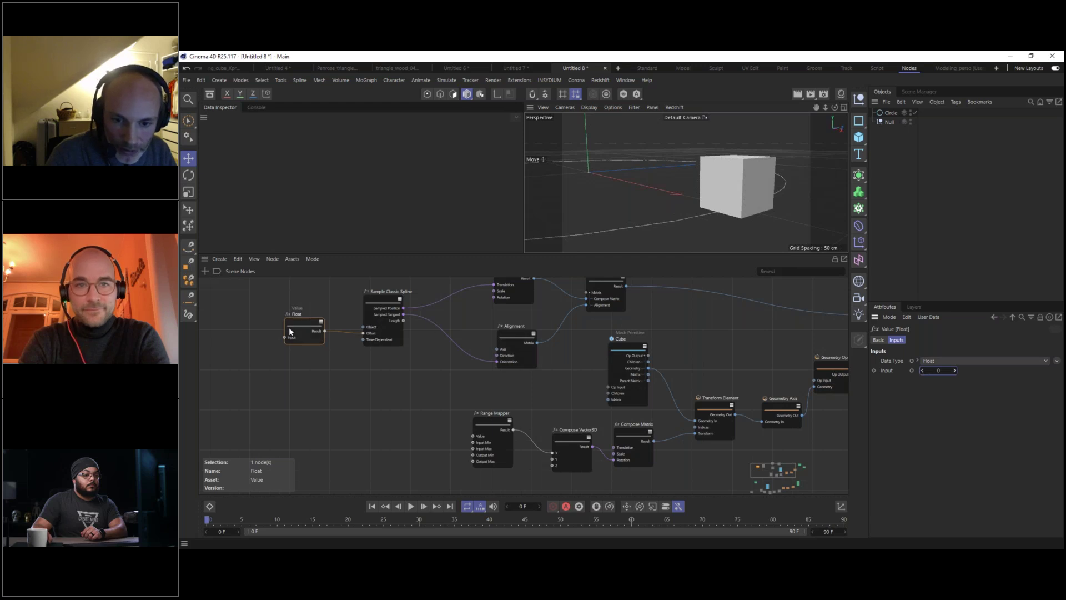
# Connect the Float node's Result to the Range Mapper's Value too, then test its Input on the cube and reset it to 0.
pyautogui.moveTo(294, 325); pyautogui.dragTo(474, 433)
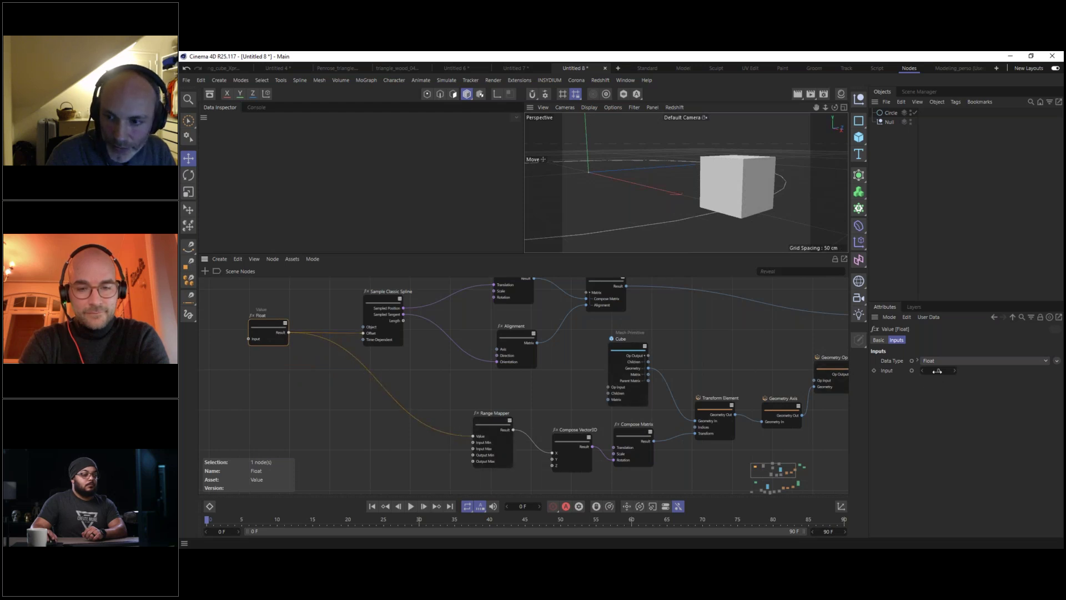
pyautogui.moveTo(940, 370); pyautogui.dragTo(956, 371)
pyautogui.scroll(-5, 635, 163)
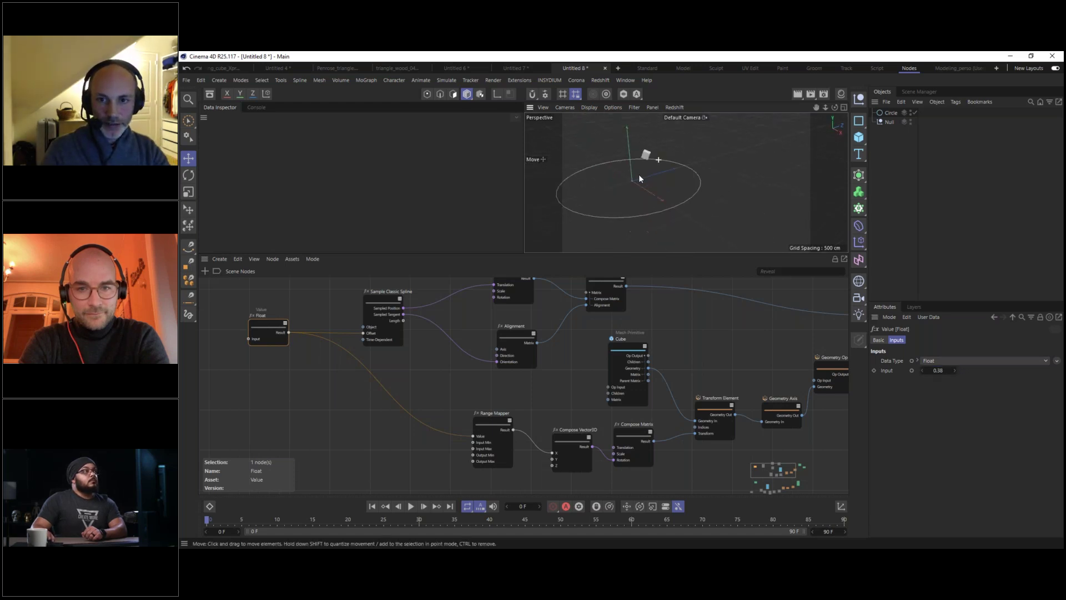
pyautogui.moveTo(938, 370)
pyautogui.mouseDown()
pyautogui.moveTo(976, 371)
pyautogui.moveTo(939, 367)
pyautogui.mouseUp()
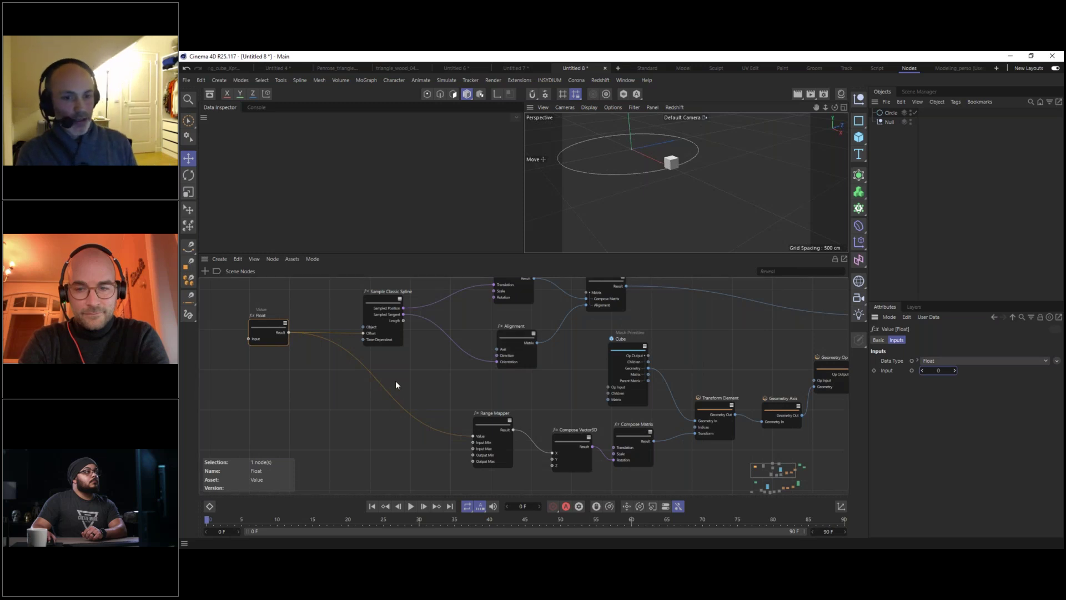
# Shift the Cube node slightly and add a second Value node of type Float below the first Float node.
pyautogui.click(386, 311)
pyautogui.scroll(4, 396, 321)
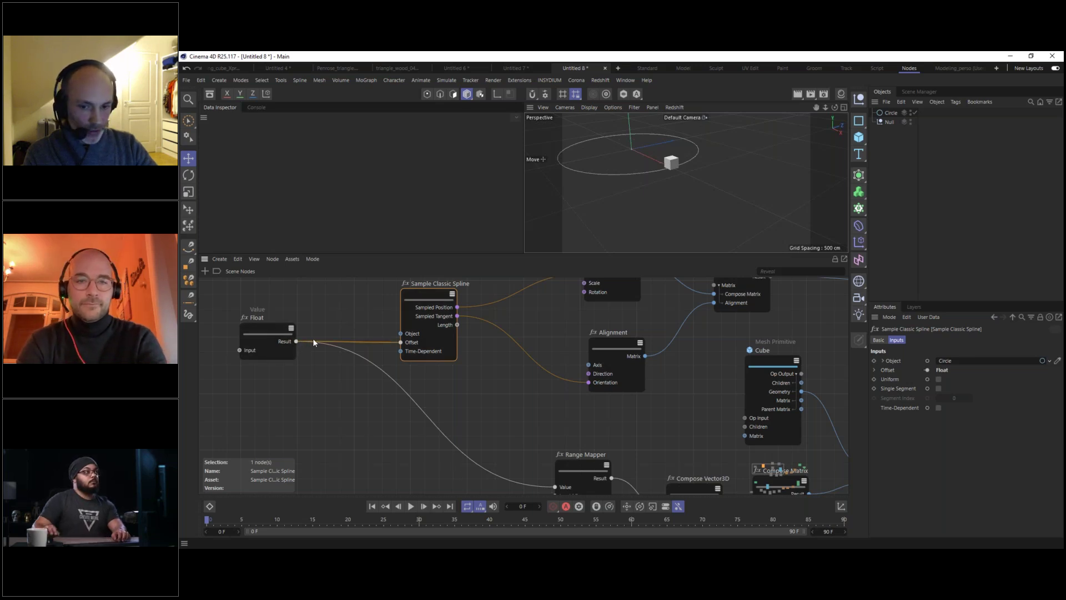
pyautogui.moveTo(471, 366); pyautogui.dragTo(459, 308, button='middle')
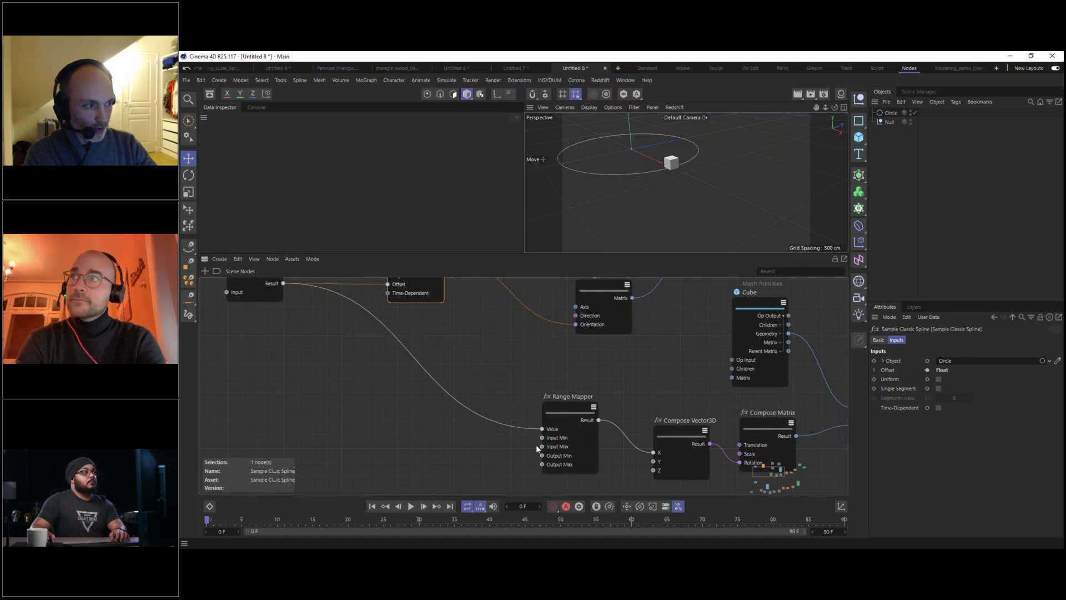
pyautogui.scroll(-3, 517, 350)
pyautogui.moveTo(518, 345); pyautogui.dragTo(520, 382, button='middle')
pyautogui.moveTo(713, 350); pyautogui.dragTo(684, 348)
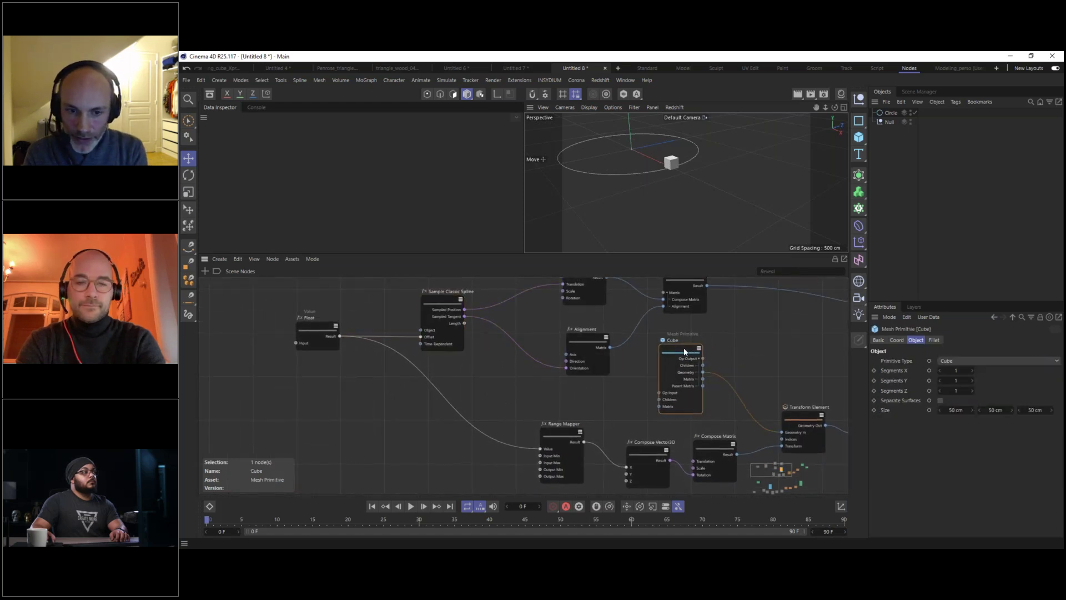
pyautogui.click(310, 391)
pyautogui.doubleClick(310, 391)
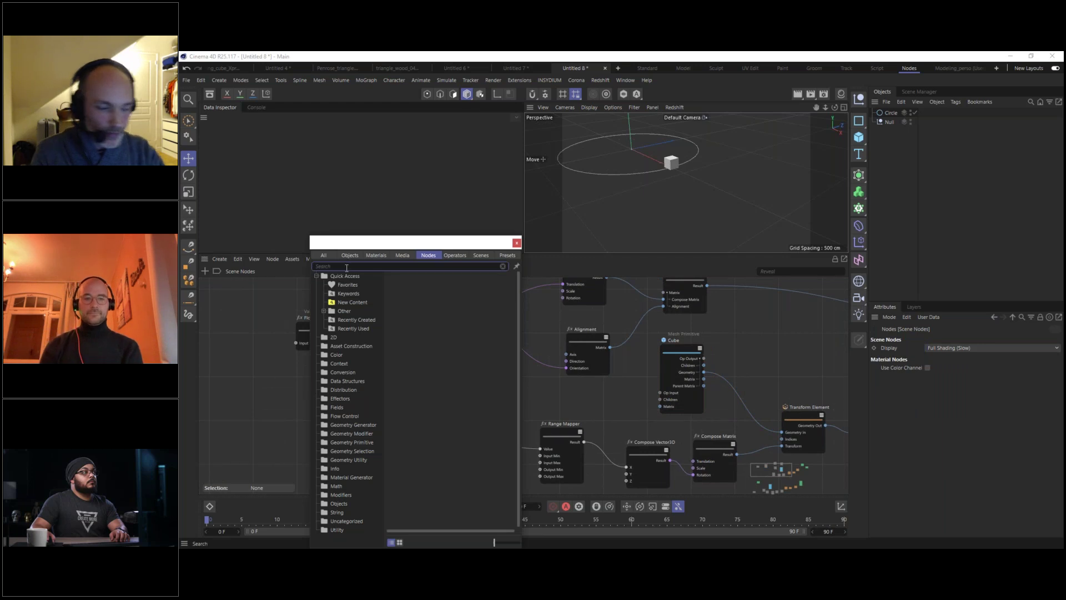
pyautogui.write('value')
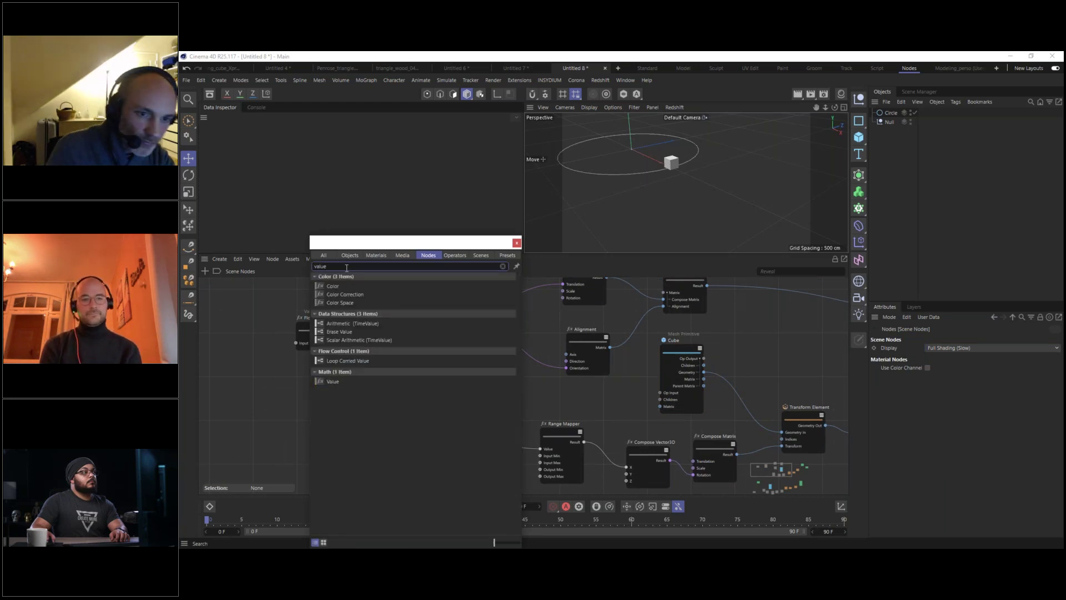
pyautogui.press('Return')
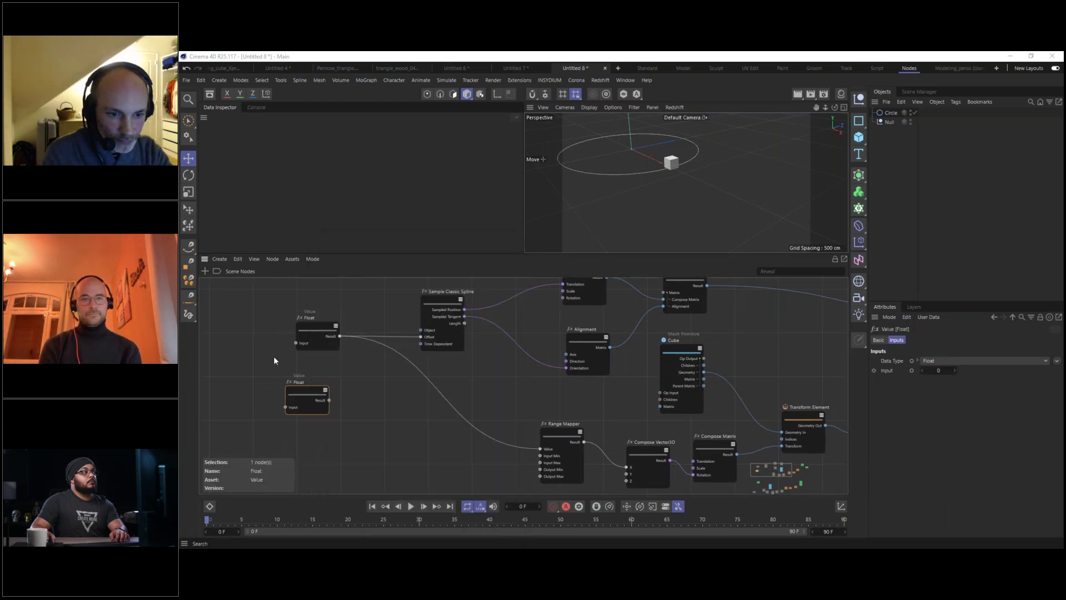
# Rename the upper Float node to Progress and the lower Float node to Size.
pyautogui.doubleClick(306, 317)
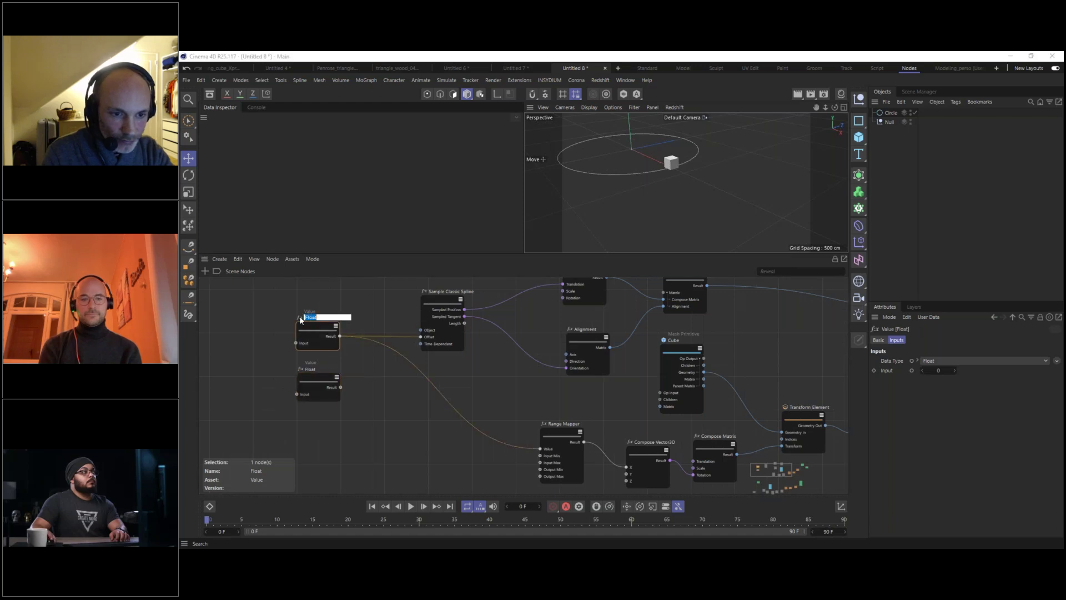
pyautogui.write('Pro')
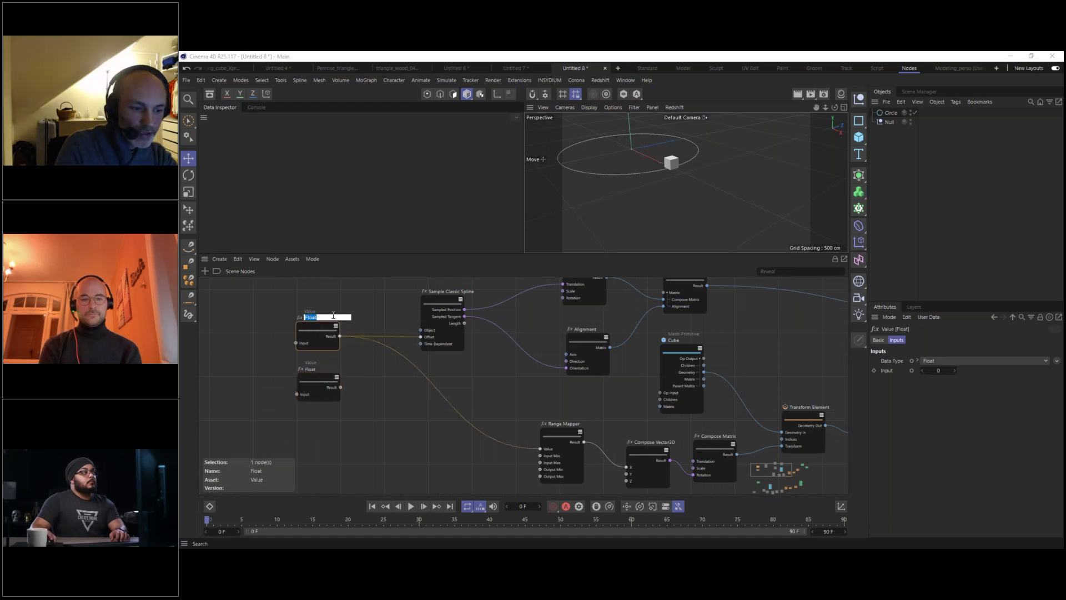
pyautogui.write('gress')
pyautogui.press('Return')
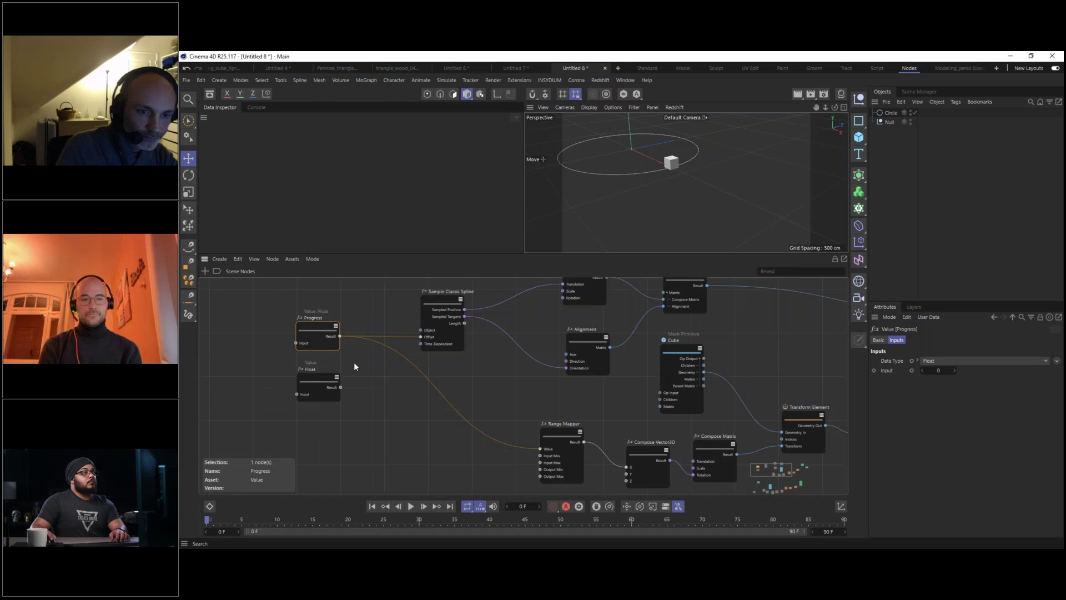
pyautogui.scroll(5, 333, 321)
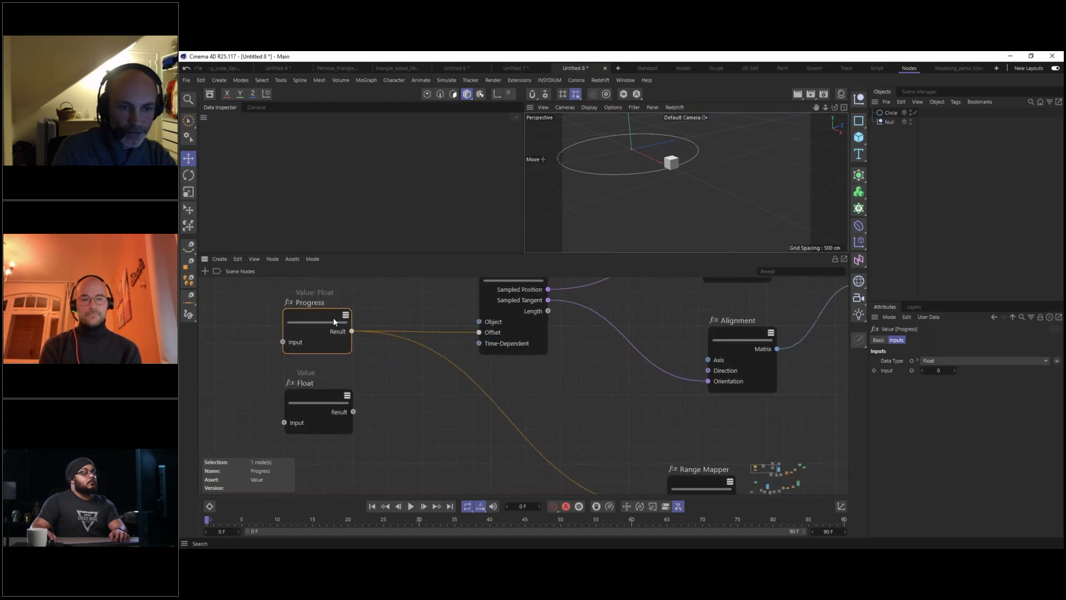
pyautogui.doubleClick(310, 385)
pyautogui.write('Size')
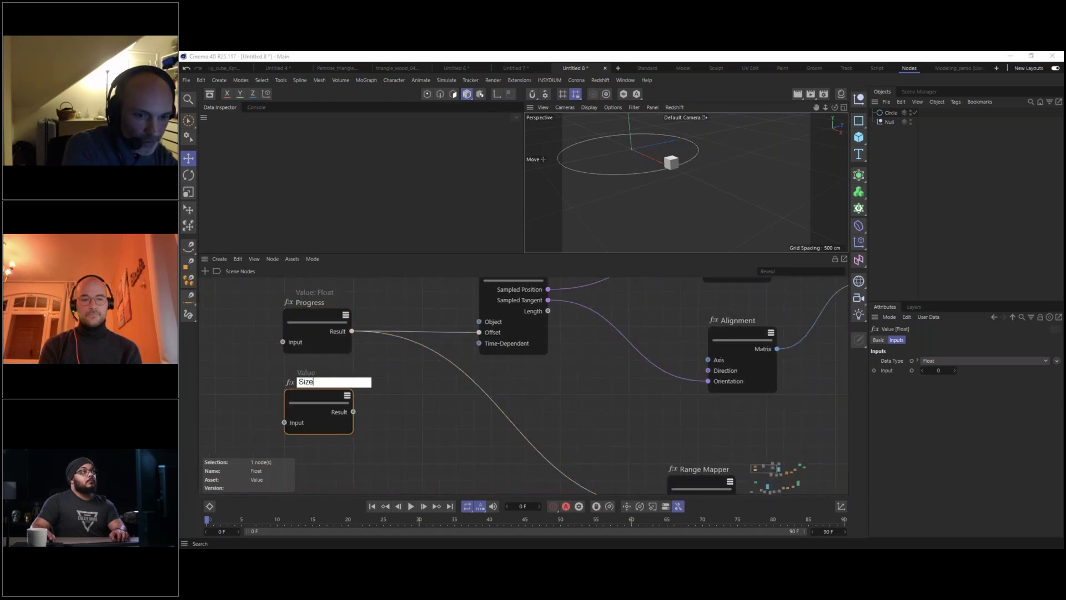
pyautogui.press('Return')
pyautogui.scroll(-4, 332, 383)
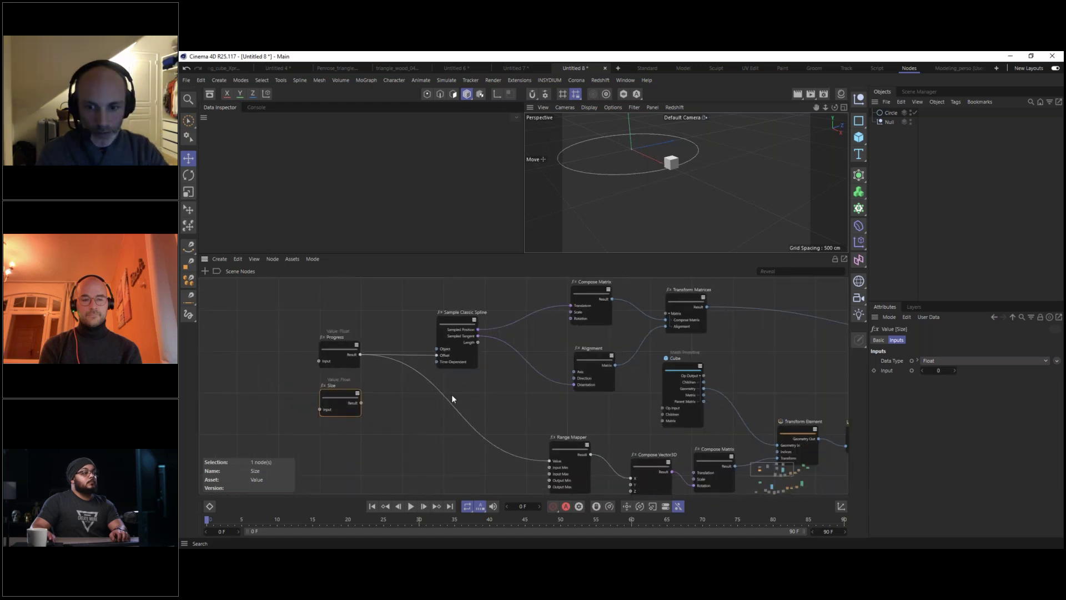
# Connect the Size node's Result to the Cube's size parameter and set the Size Input to 100.
pyautogui.scroll(1, 392, 405)
pyautogui.moveTo(314, 399); pyautogui.dragTo(759, 382)
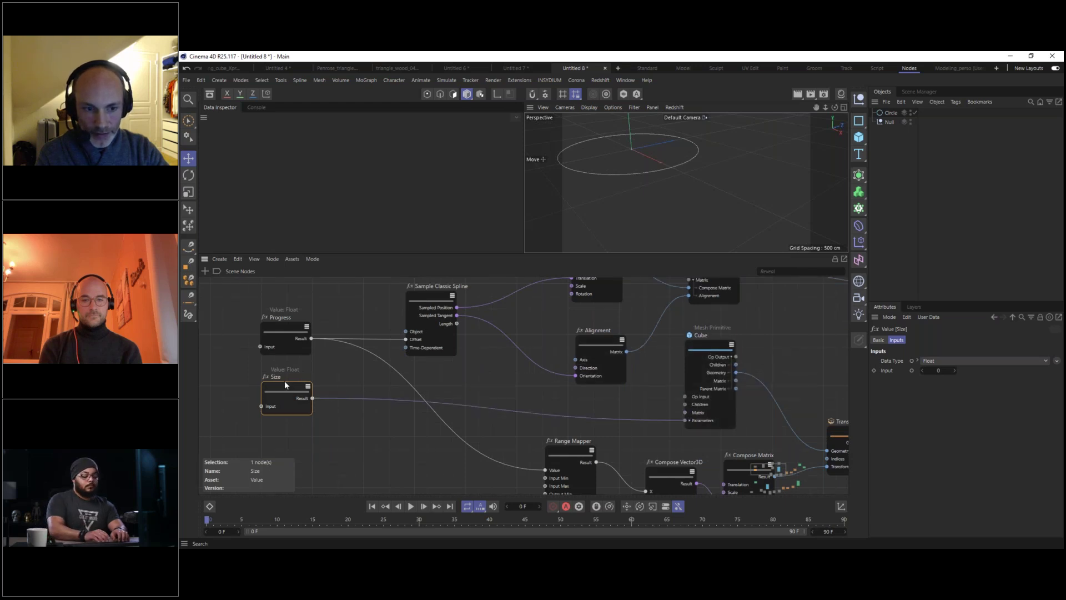
pyautogui.doubleClick(940, 370)
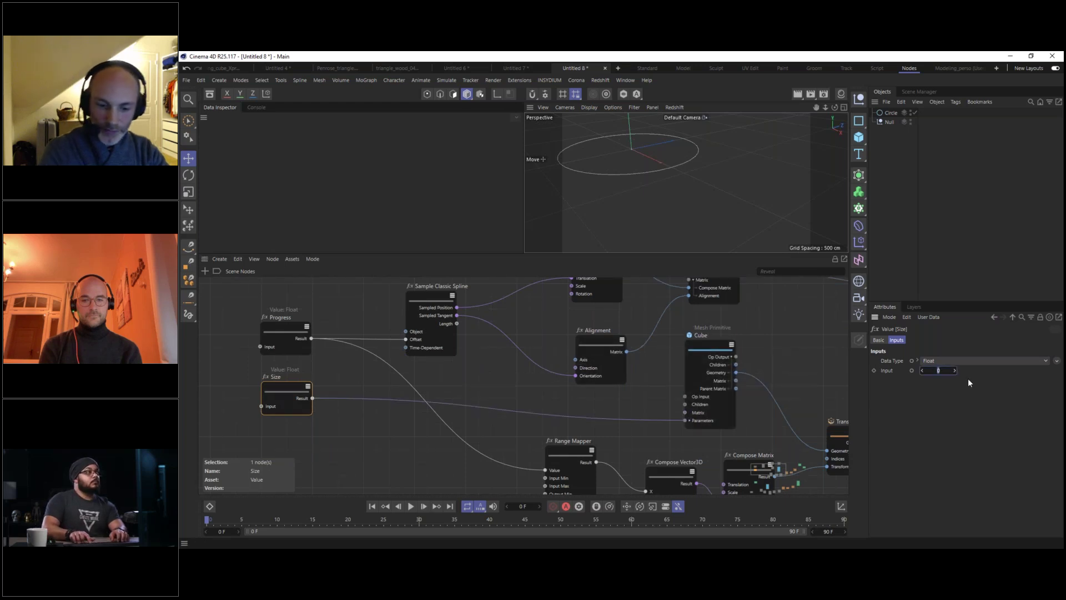
pyautogui.write('100')
pyautogui.press('Return')
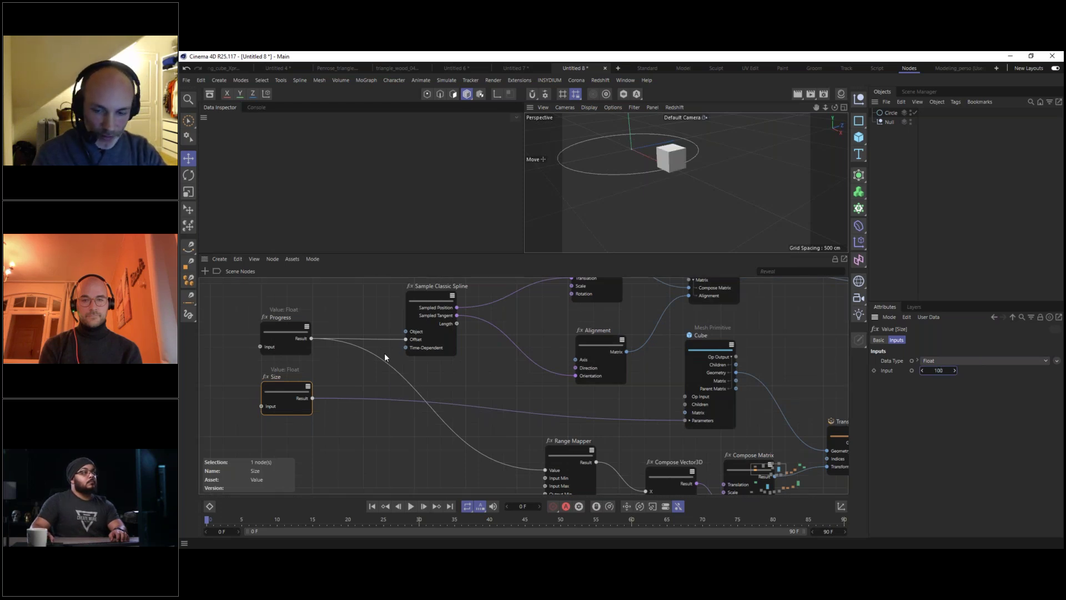
pyautogui.moveTo(283, 388); pyautogui.dragTo(275, 393)
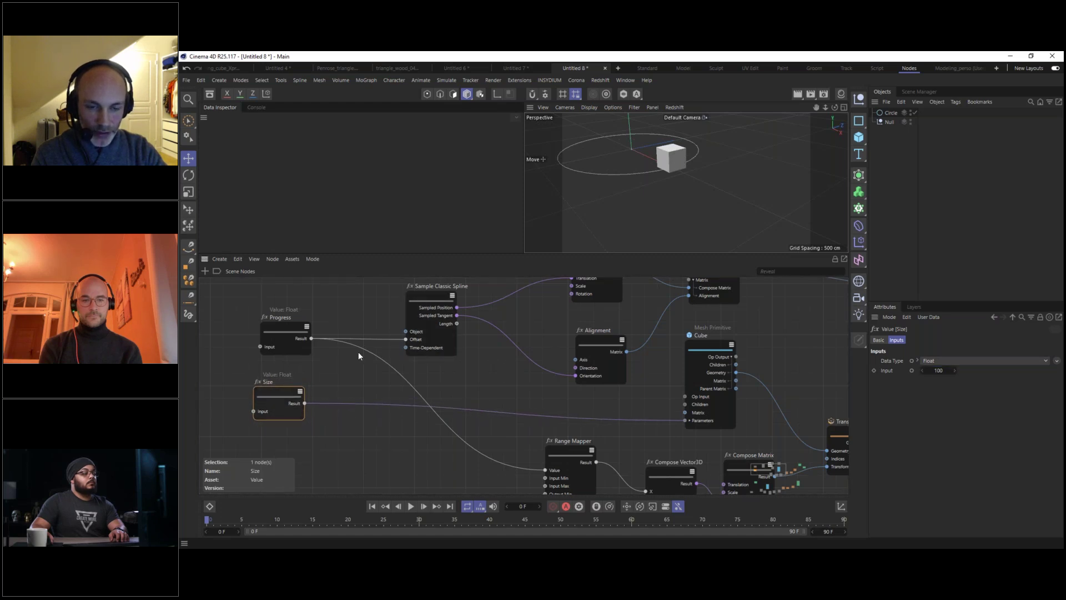
# Add a Math Arithmetic node after the Sample Classic Spline and connect the spline's Length output to its Input 1.
pyautogui.moveTo(432, 298); pyautogui.dragTo(438, 295)
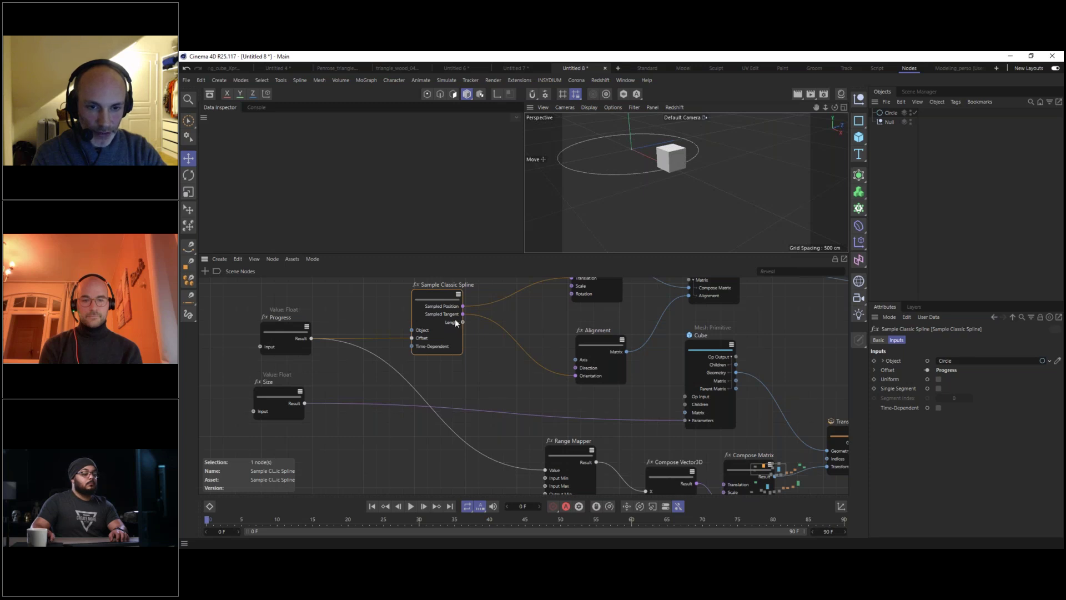
pyautogui.doubleClick(481, 381)
pyautogui.write('math')
pyautogui.moveTo(508, 315); pyautogui.dragTo(504, 317)
pyautogui.moveTo(466, 368); pyautogui.dragTo(464, 369)
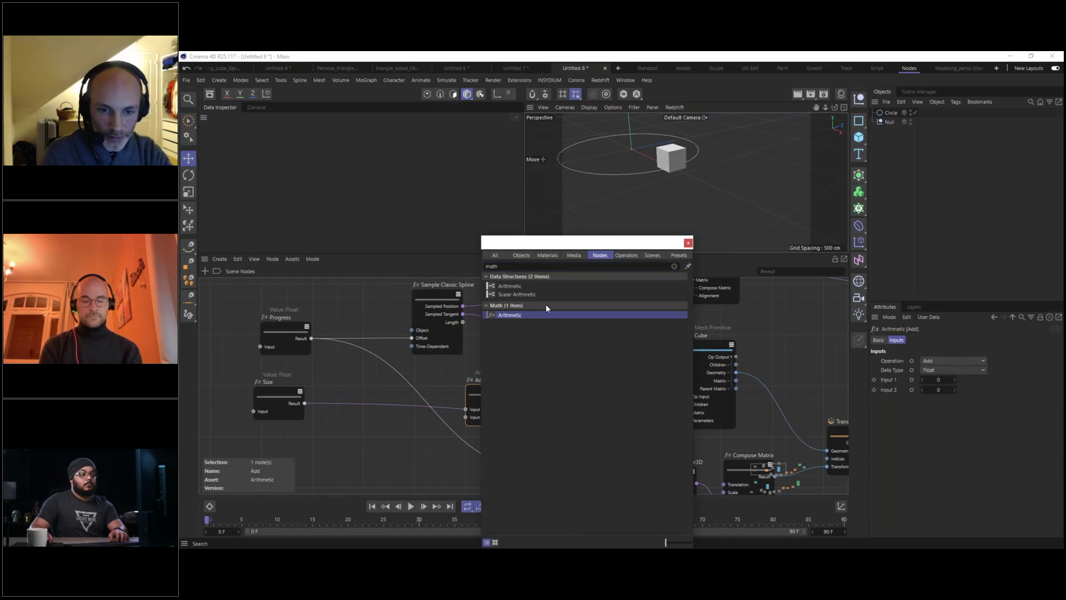
pyautogui.click(453, 378)
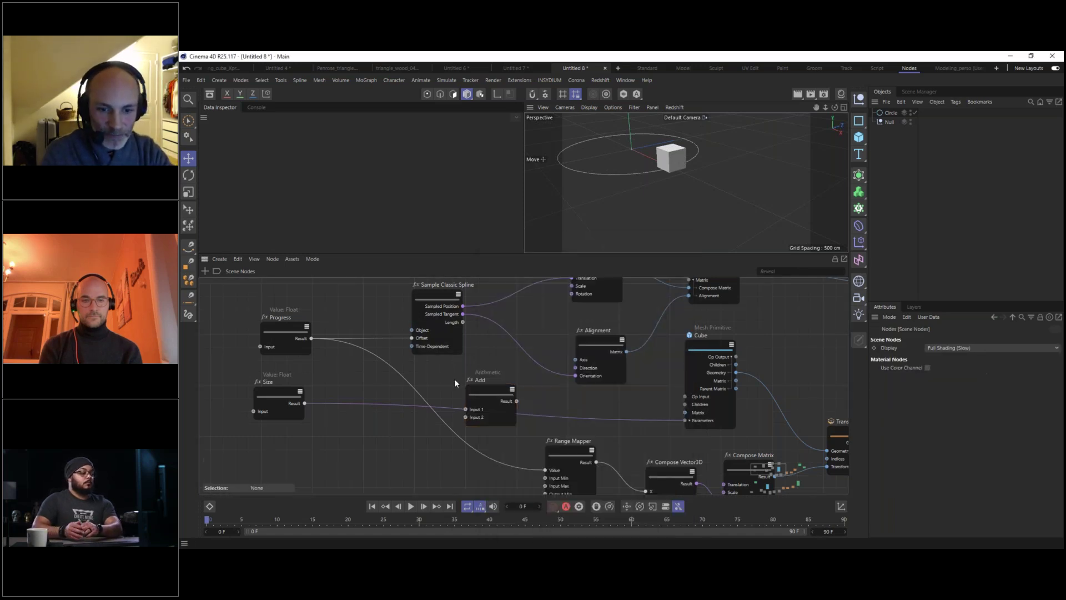
pyautogui.moveTo(489, 394); pyautogui.dragTo(495, 364)
pyautogui.moveTo(435, 294); pyautogui.dragTo(473, 378)
# Set the Arithmetic node's Operation to Divide and connect the Size node's Result to its Input 2.
pyautogui.click(496, 363)
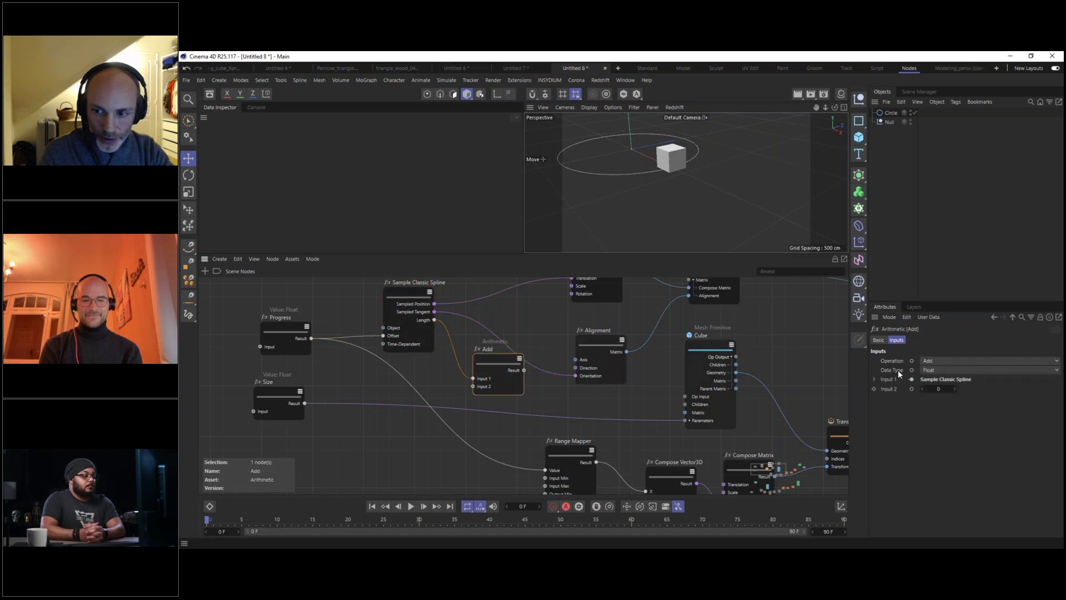
pyautogui.click(934, 360)
pyautogui.click(934, 402)
pyautogui.moveTo(304, 403); pyautogui.dragTo(475, 387)
pyautogui.moveTo(494, 362); pyautogui.dragTo(469, 355)
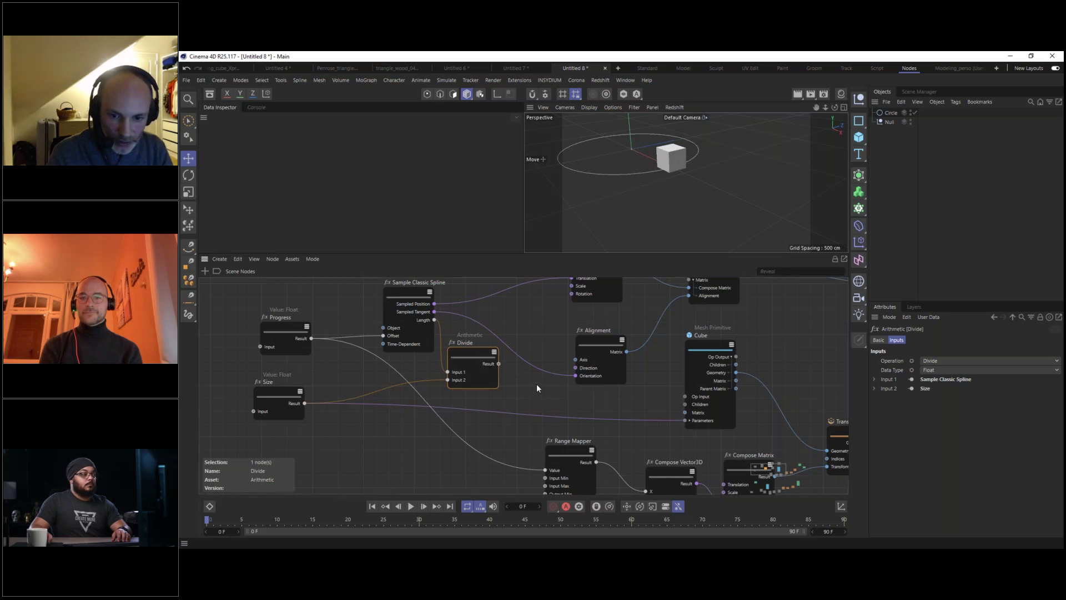
# Connect the Divide node's Result to the Range Mapper's Input Max and check the Range Mapper's inputs.
pyautogui.moveTo(536, 384); pyautogui.dragTo(547, 340, button='middle')
pyautogui.moveTo(483, 309); pyautogui.dragTo(480, 319)
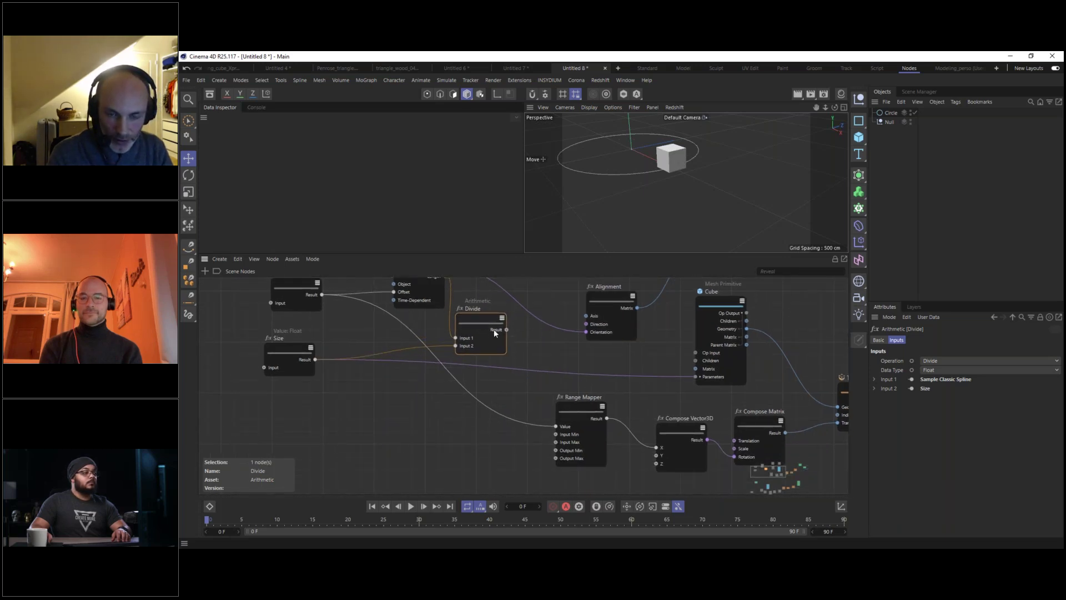
pyautogui.moveTo(511, 334); pyautogui.dragTo(490, 336, button='middle')
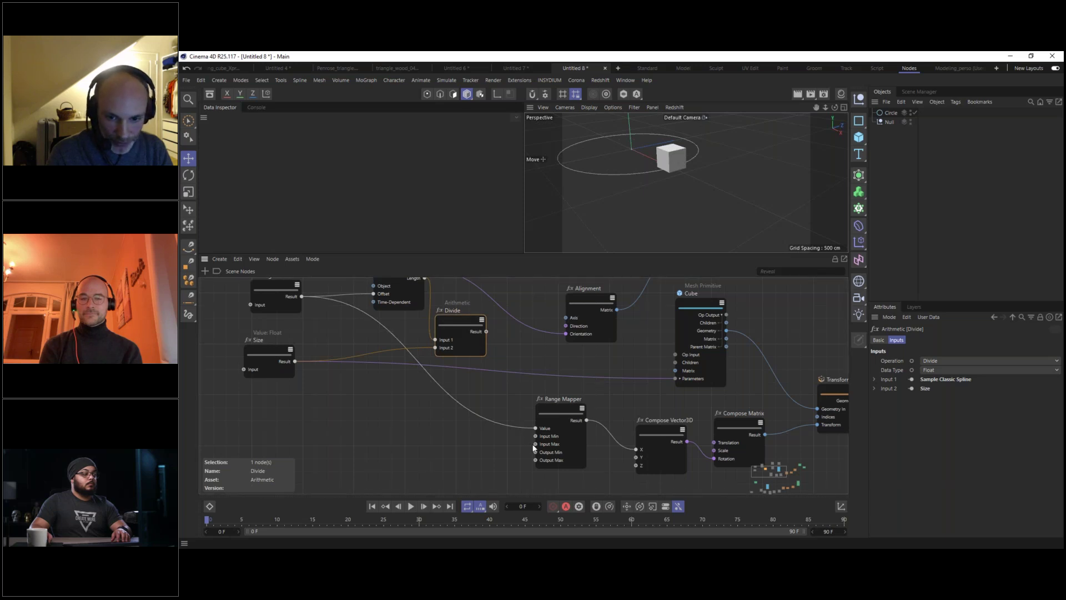
pyautogui.moveTo(462, 320); pyautogui.dragTo(536, 443)
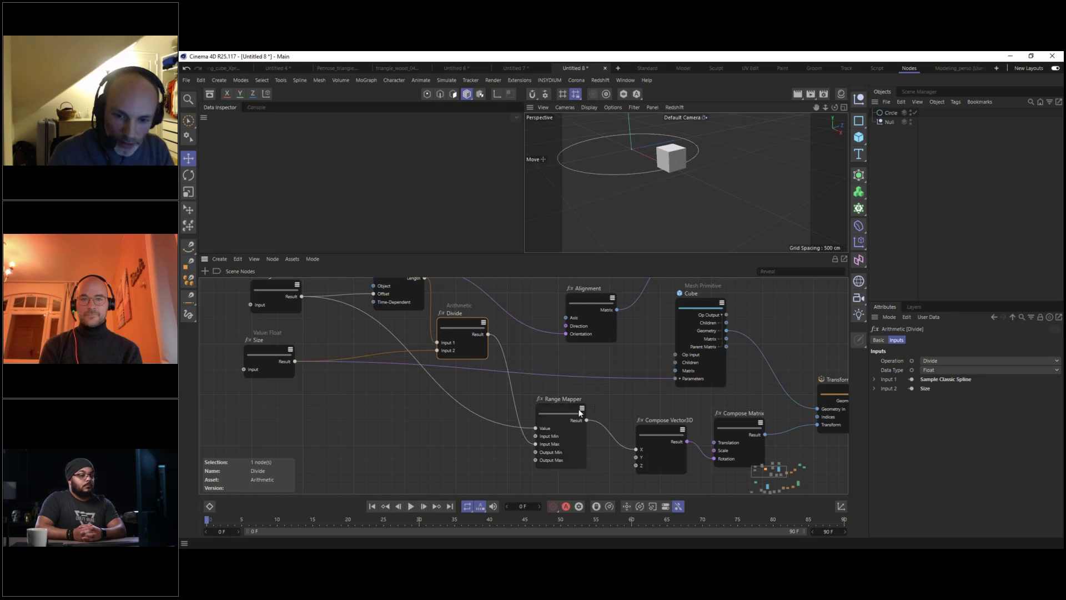
pyautogui.click(557, 417)
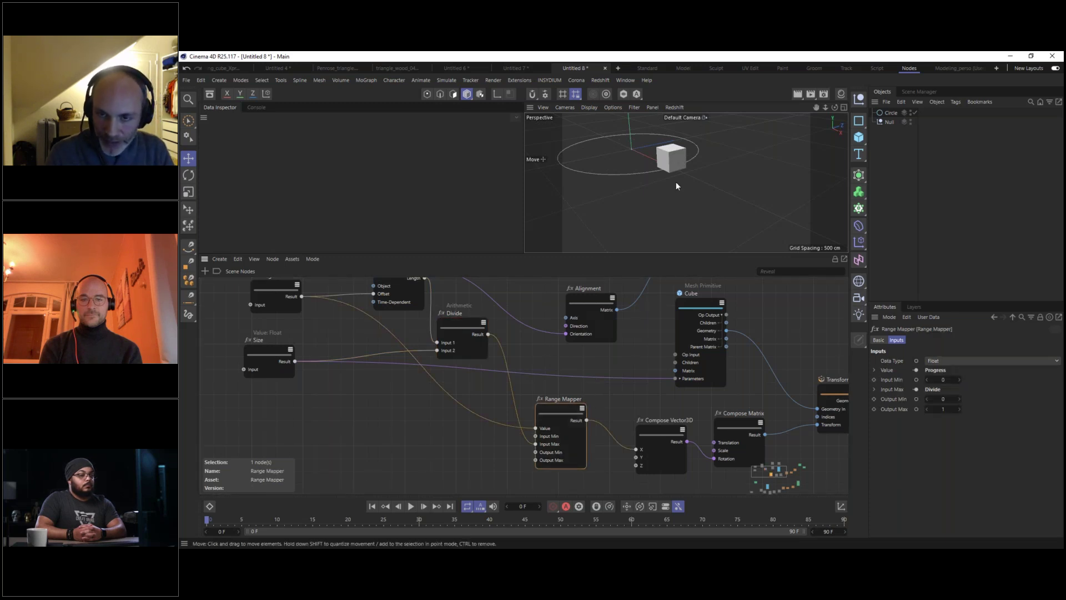
# Keyframe the Progress node's Input at 0 on frame 0 and 1 on frame 90, and scrub the animation.
pyautogui.moveTo(323, 436); pyautogui.dragTo(353, 454, button='middle')
pyautogui.moveTo(305, 301); pyautogui.dragTo(300, 306)
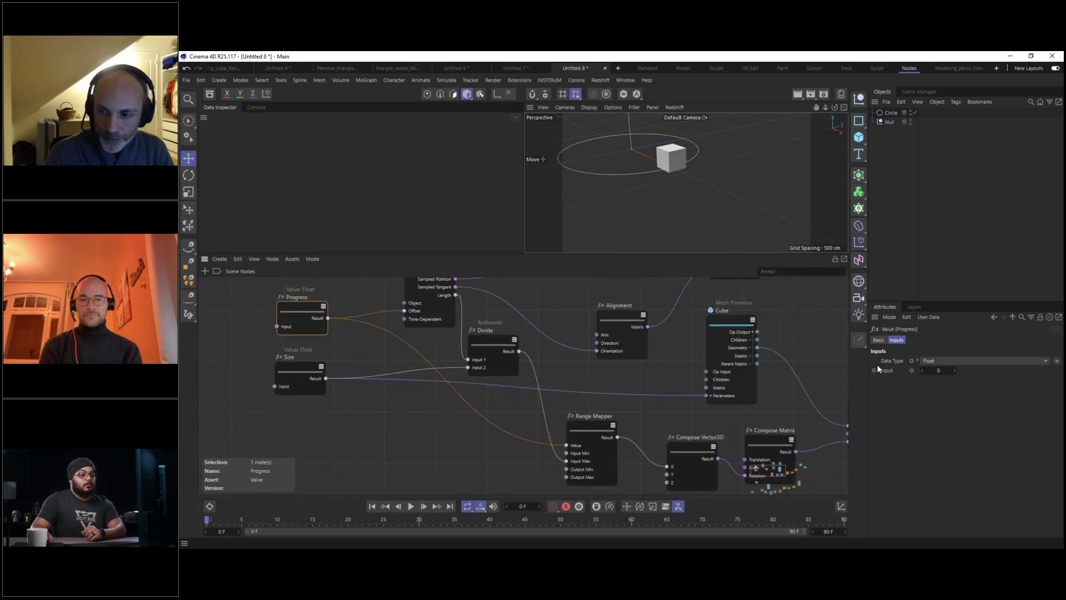
pyautogui.click(875, 370)
pyautogui.moveTo(256, 520); pyautogui.dragTo(873, 537)
pyautogui.moveTo(939, 368); pyautogui.dragTo(987, 367)
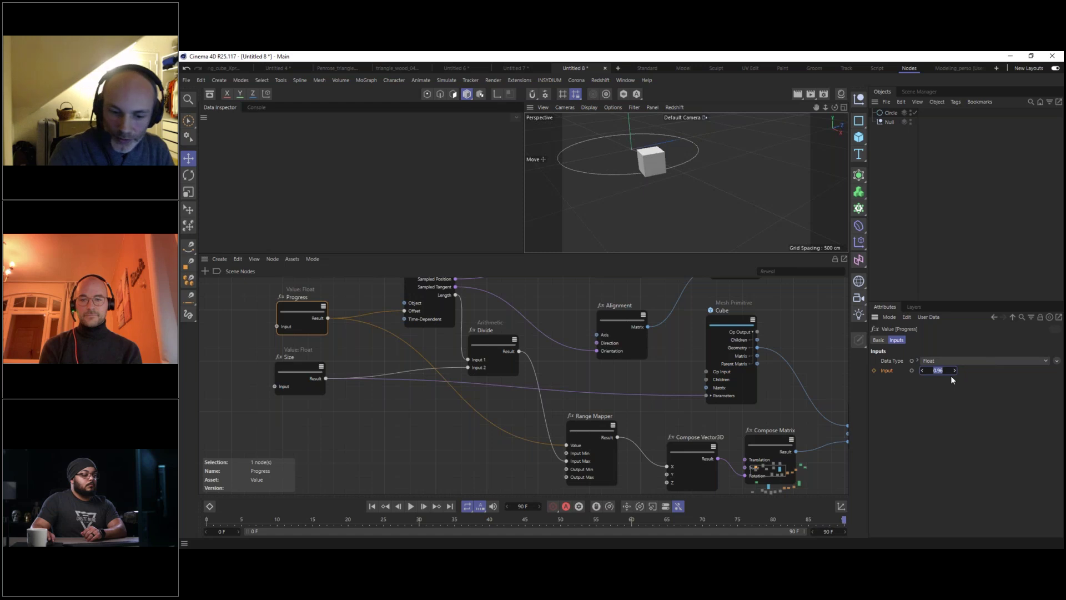
pyautogui.write('1')
pyautogui.press('Return')
pyautogui.click(874, 370)
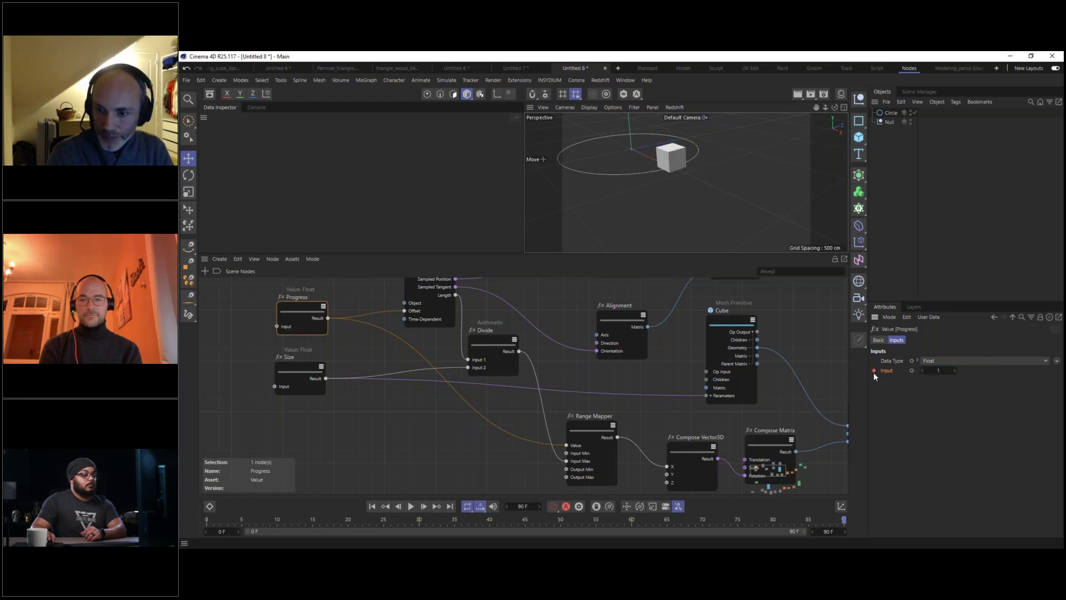
pyautogui.moveTo(210, 519); pyautogui.dragTo(849, 519)
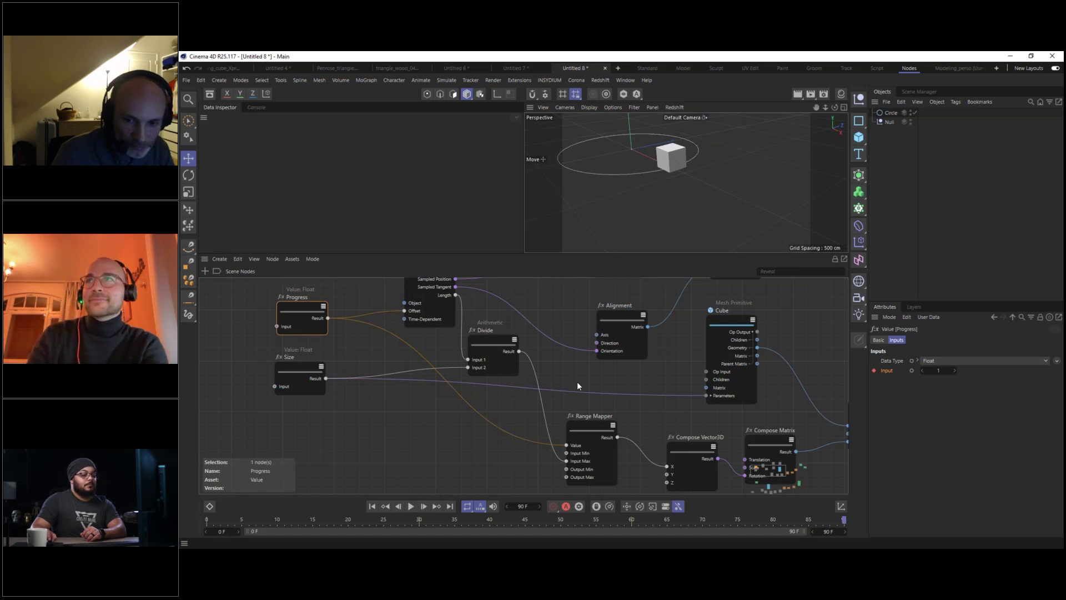
# Disconnect the Divide node from the Range Mapper's Input Max and connect the Size node's Result there instead.
pyautogui.moveTo(298, 367); pyautogui.dragTo(294, 380)
pyautogui.moveTo(560, 458); pyautogui.dragTo(538, 360)
pyautogui.moveTo(582, 428); pyautogui.dragTo(577, 417)
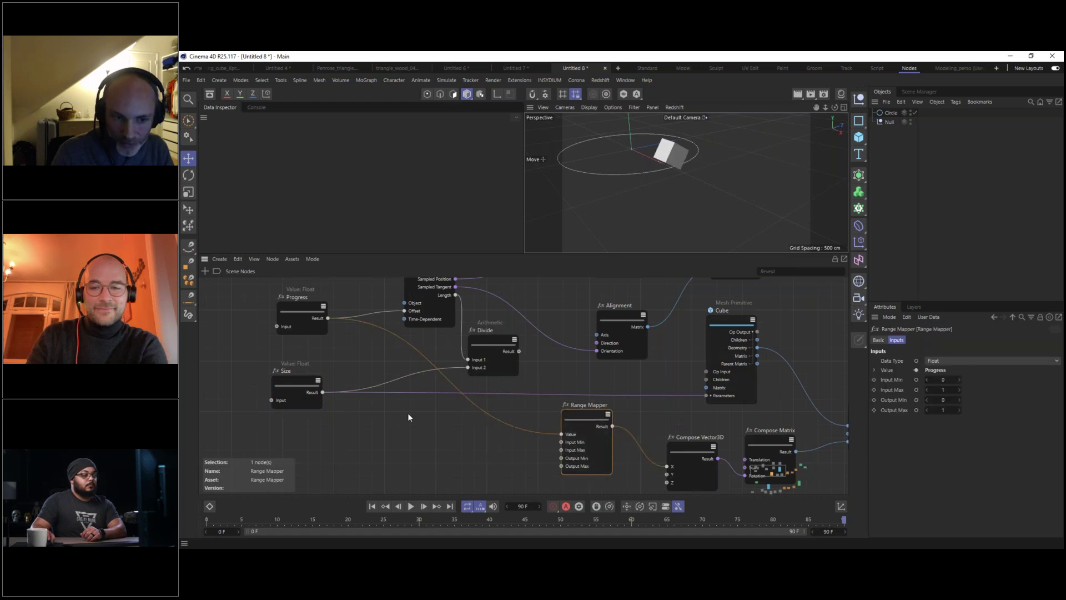
pyautogui.moveTo(324, 392); pyautogui.dragTo(561, 451)
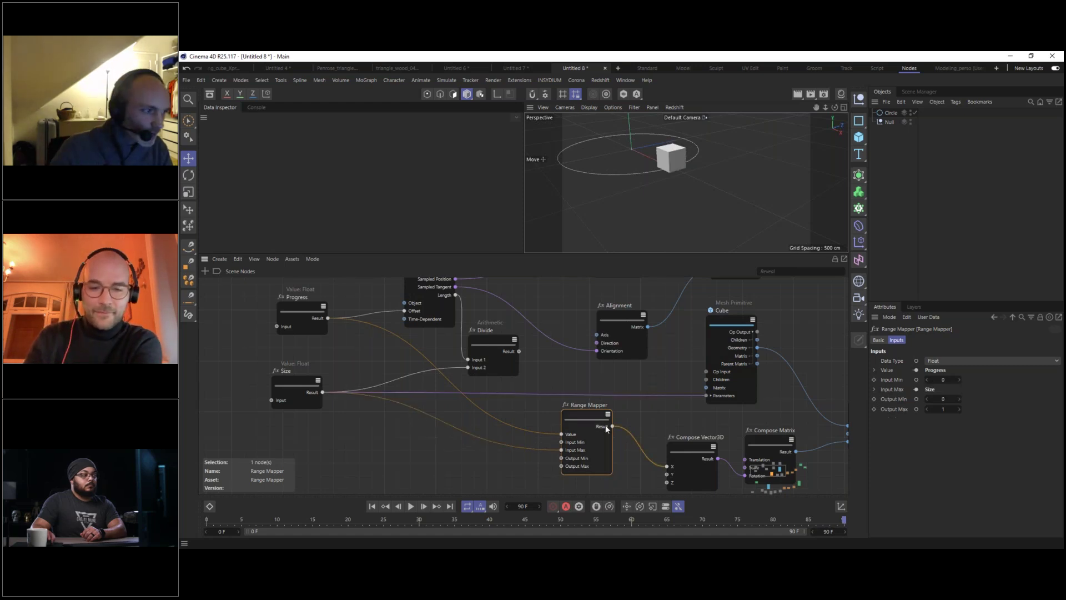
# Move the Divide node below the Size node, connect its Result to the Range Mapper's Output Max, and return to frame 0.
pyautogui.moveTo(495, 348); pyautogui.dragTo(436, 453)
pyautogui.moveTo(436, 452); pyautogui.dragTo(433, 377, button='middle')
pyautogui.moveTo(428, 372); pyautogui.dragTo(555, 391)
pyautogui.moveTo(219, 520)
pyautogui.mouseDown()
pyautogui.moveTo(206, 521)
pyautogui.moveTo(705, 519)
pyautogui.moveTo(205, 517)
pyautogui.mouseUp()
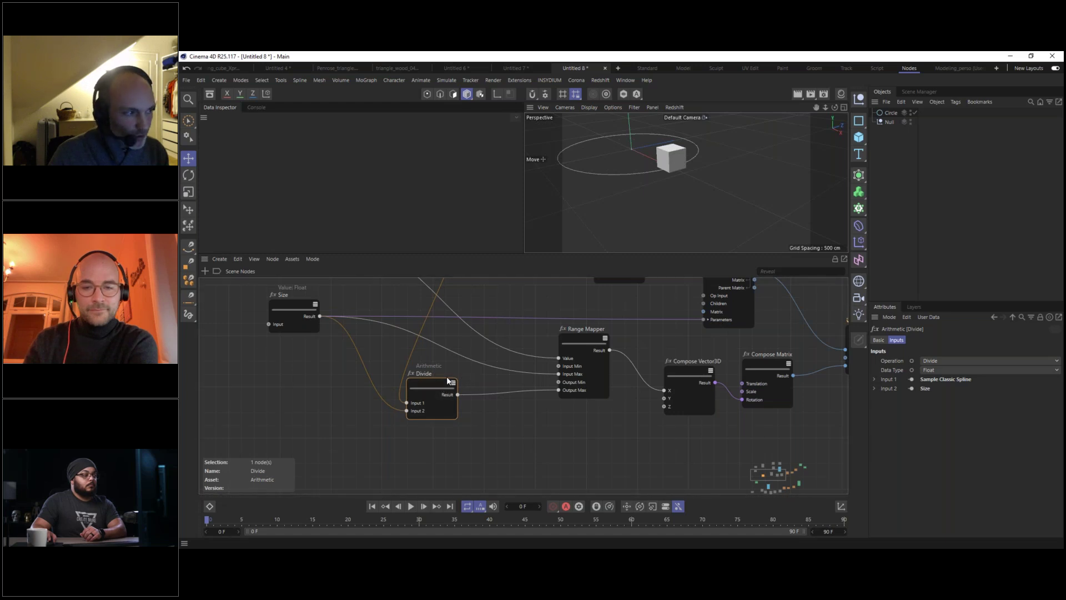
# Tidy the graph by moving the Progress, Sample Classic Spline and Divide nodes further ahead of the Range Mapper.
pyautogui.moveTo(461, 372); pyautogui.dragTo(512, 446, button='middle')
pyautogui.moveTo(348, 309); pyautogui.dragTo(272, 327)
pyautogui.click(485, 310)
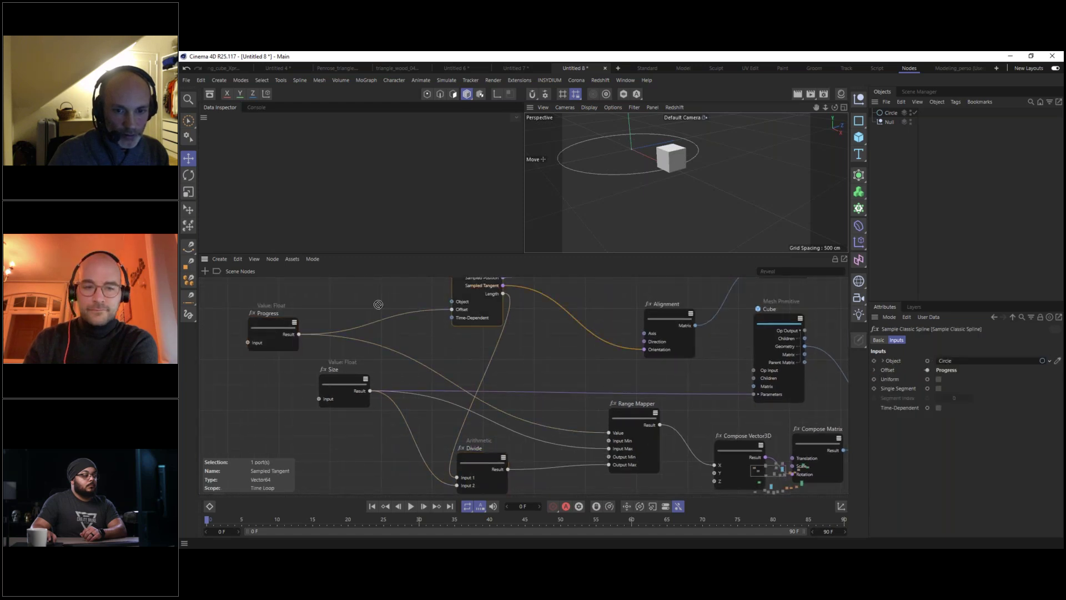
pyautogui.moveTo(456, 285); pyautogui.dragTo(363, 310)
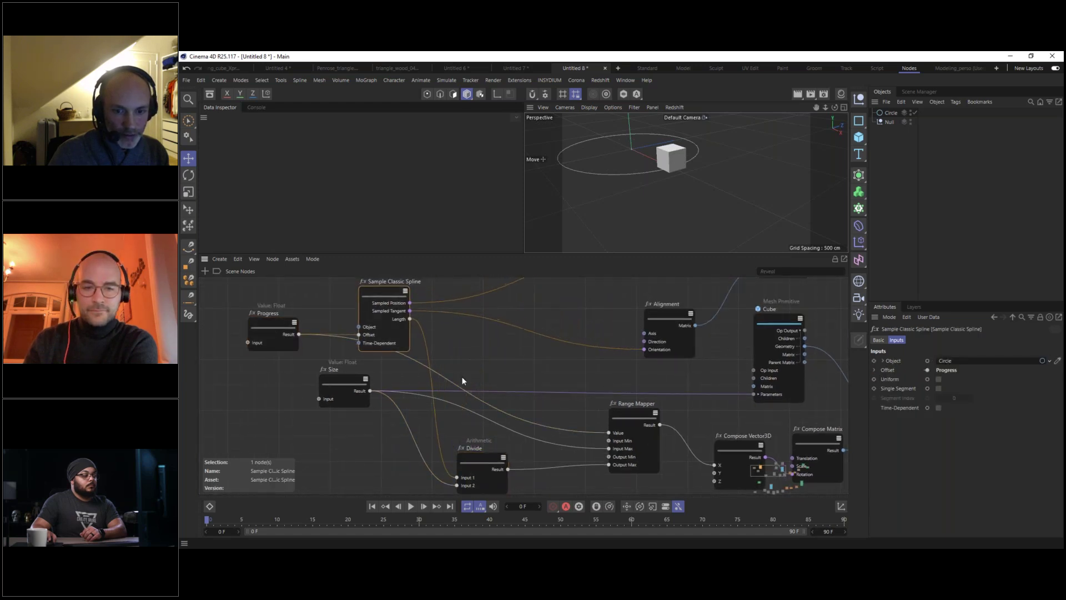
pyautogui.moveTo(470, 371); pyautogui.dragTo(465, 314, button='middle')
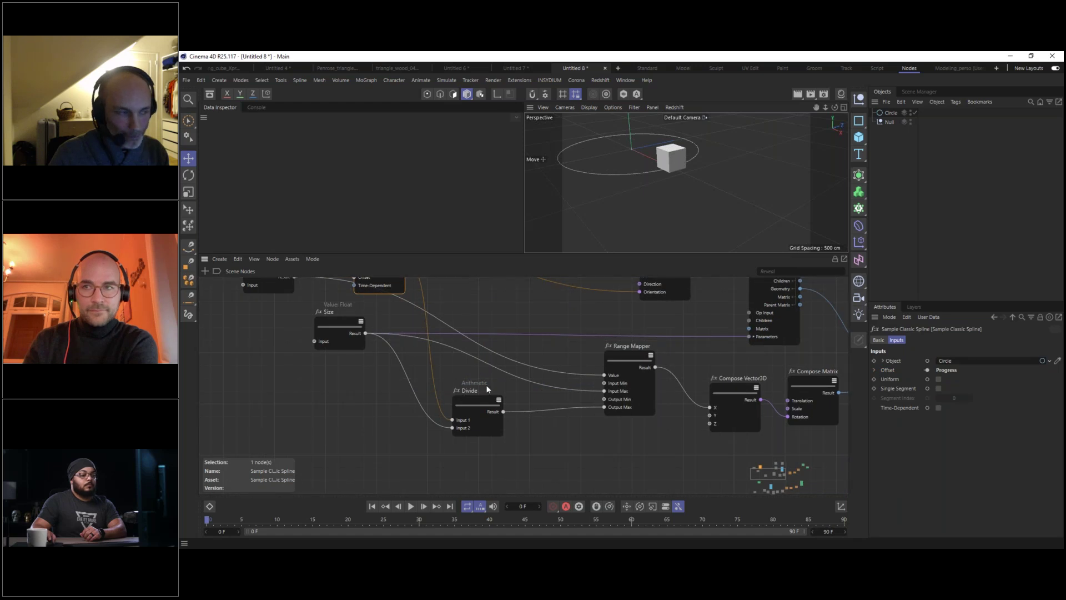
pyautogui.moveTo(470, 403); pyautogui.dragTo(443, 392)
# Insert an Arithmetic node between the Divide node and the Range Mapper's Output Max and set its Operation to Multiply.
pyautogui.click(536, 438)
pyautogui.doubleClick(536, 438)
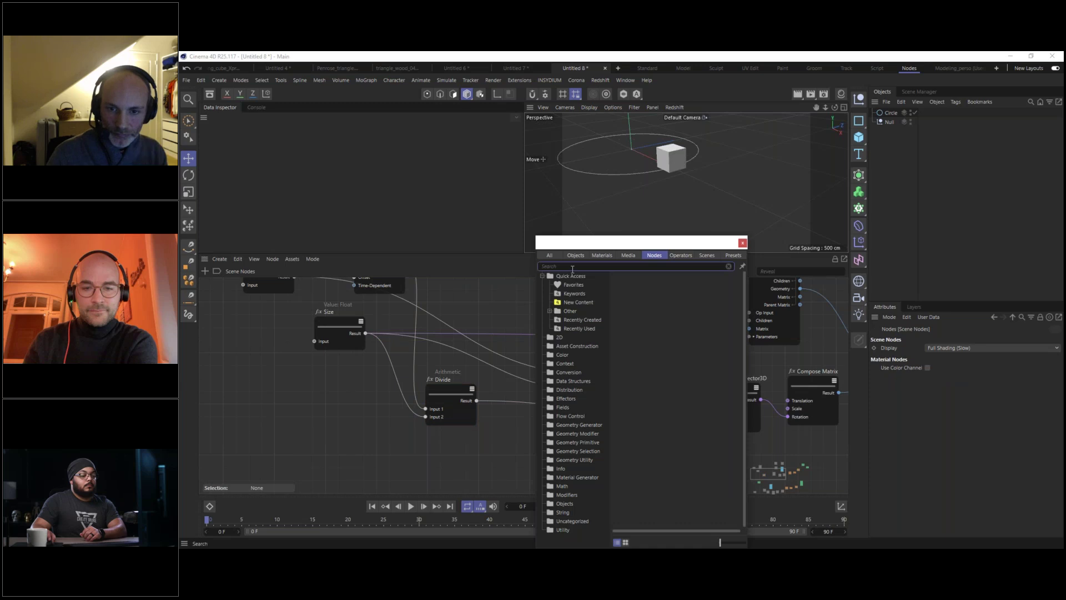
pyautogui.click(572, 269)
pyautogui.write('ari')
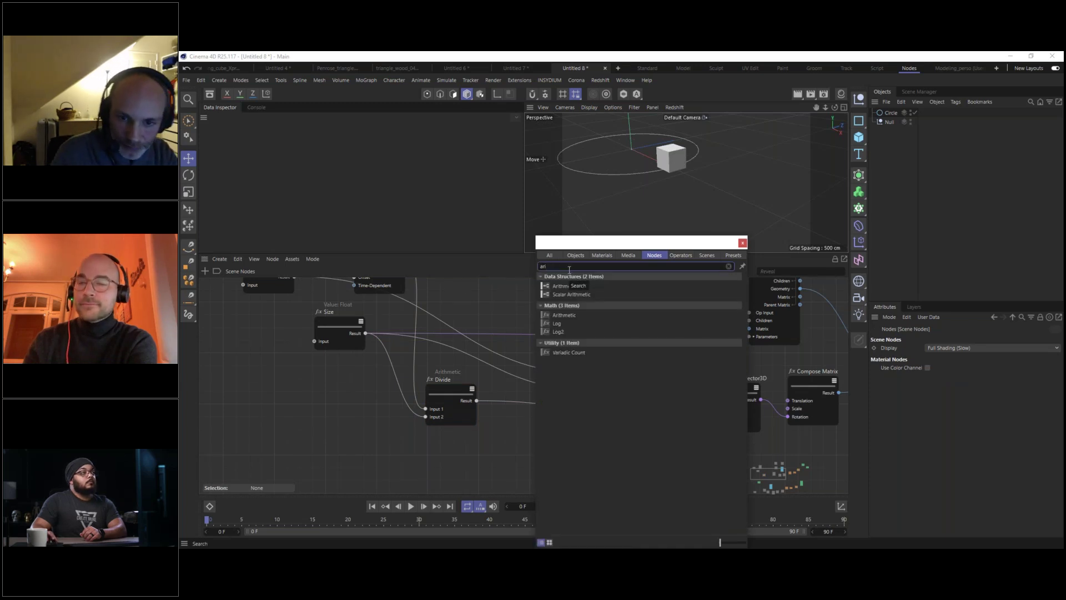
pyautogui.moveTo(497, 391); pyautogui.dragTo(537, 414)
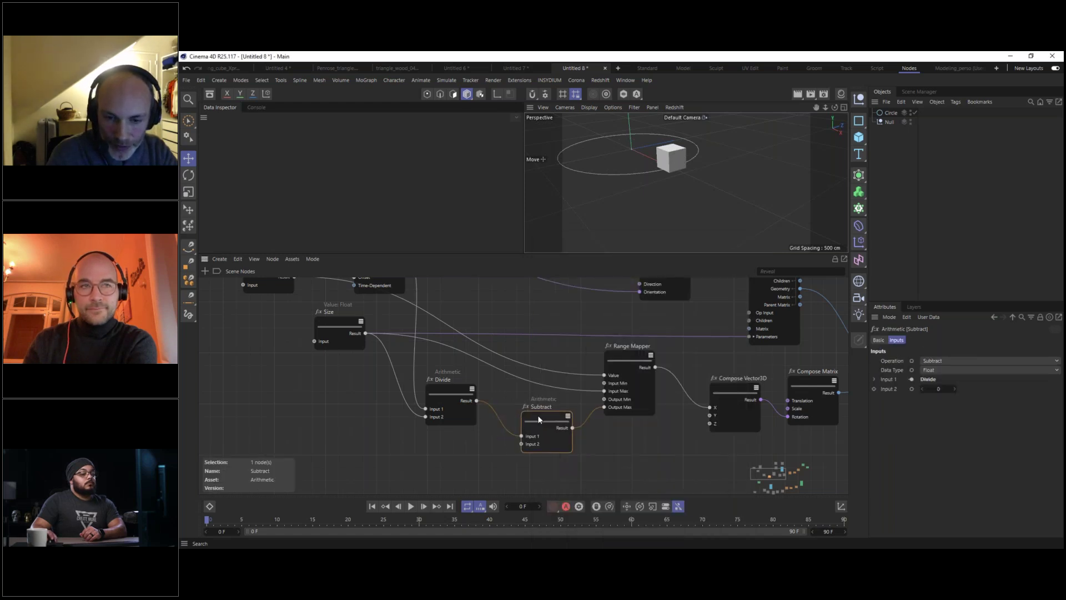
pyautogui.click(931, 372)
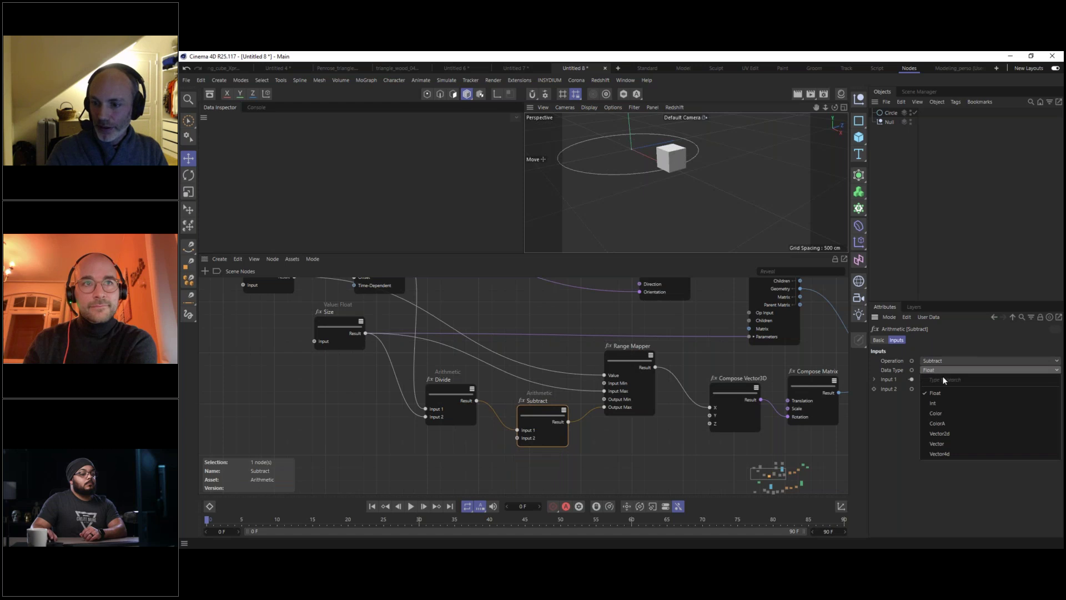
pyautogui.click(943, 361)
pyautogui.click(939, 391)
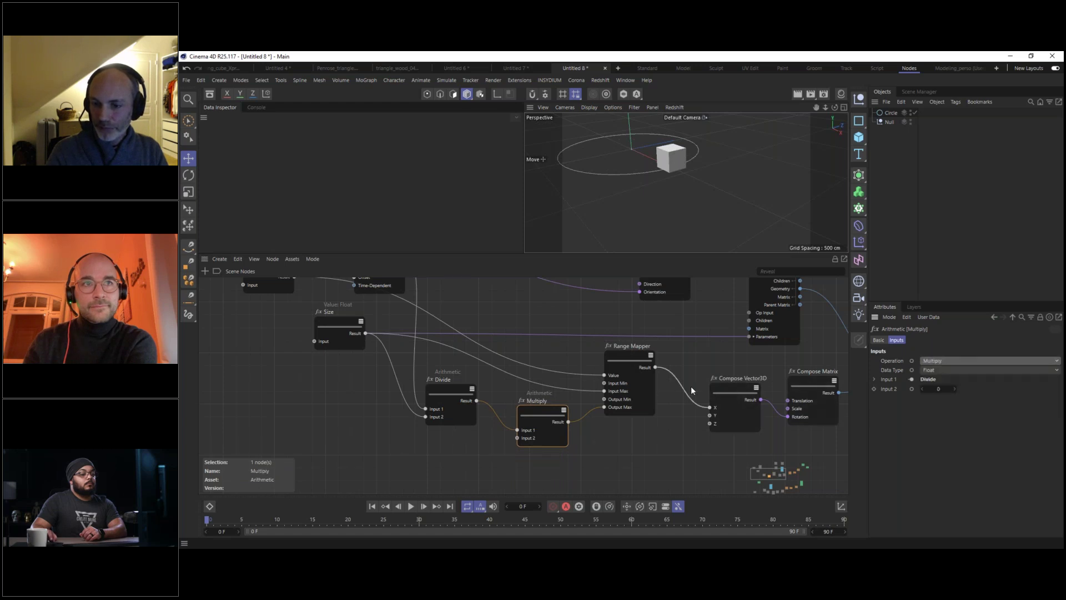
pyautogui.moveTo(541, 409); pyautogui.dragTo(545, 407)
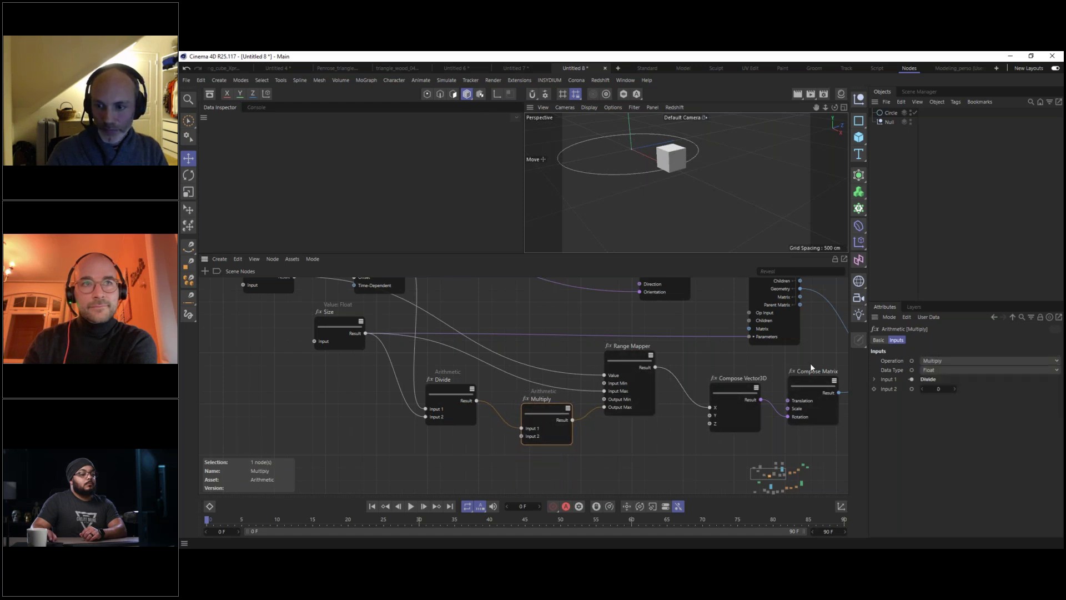
# Set the Multiply node's Input 2 to 3.14/2 and keep the timeline at frame 0.
pyautogui.click(937, 389)
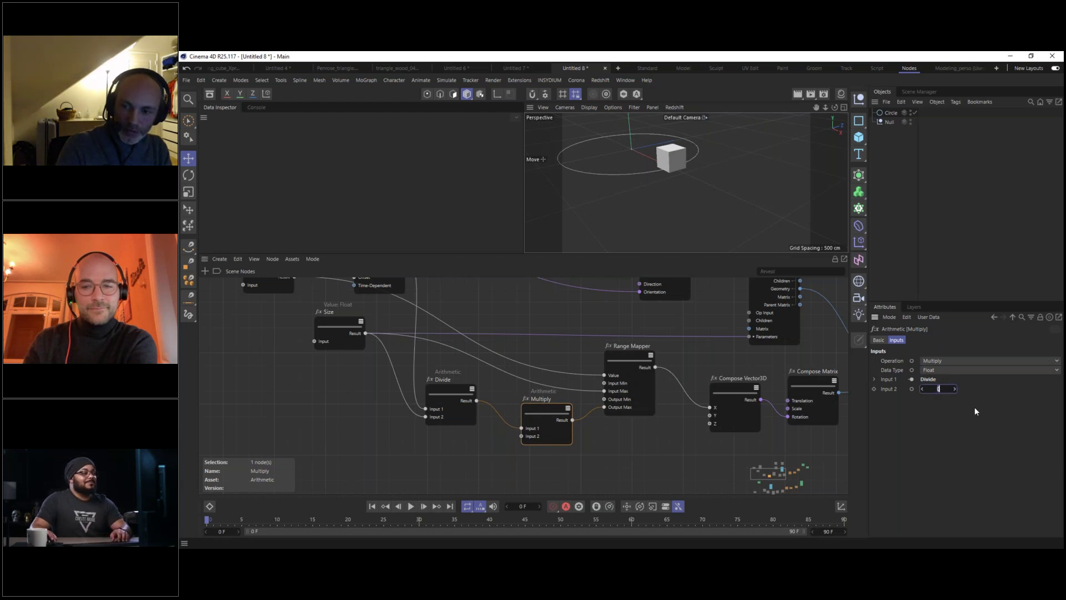
pyautogui.write('3.14')
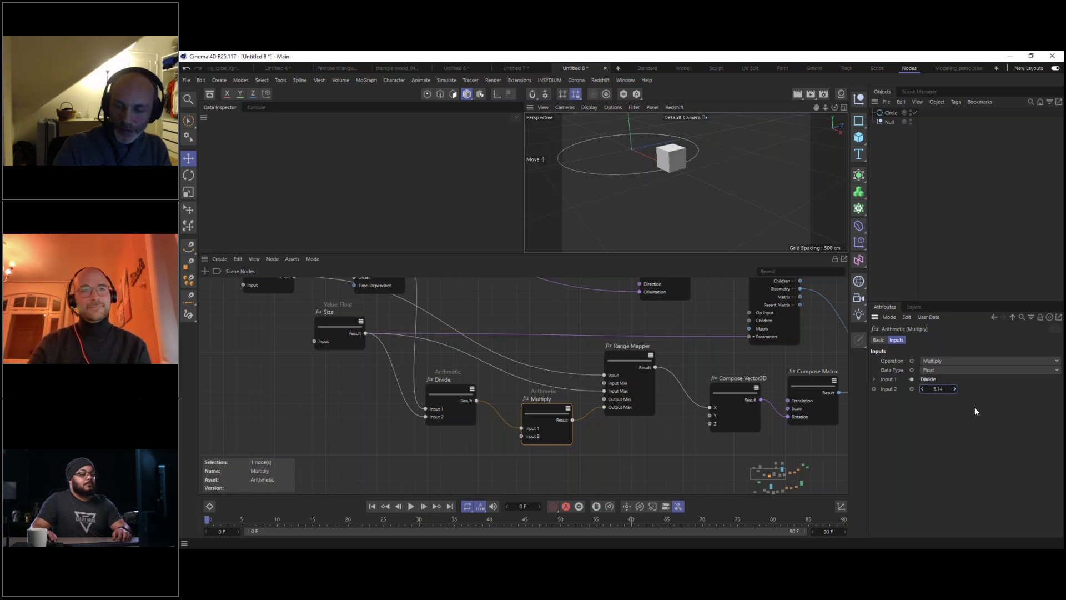
pyautogui.write('/2')
pyautogui.press('Return')
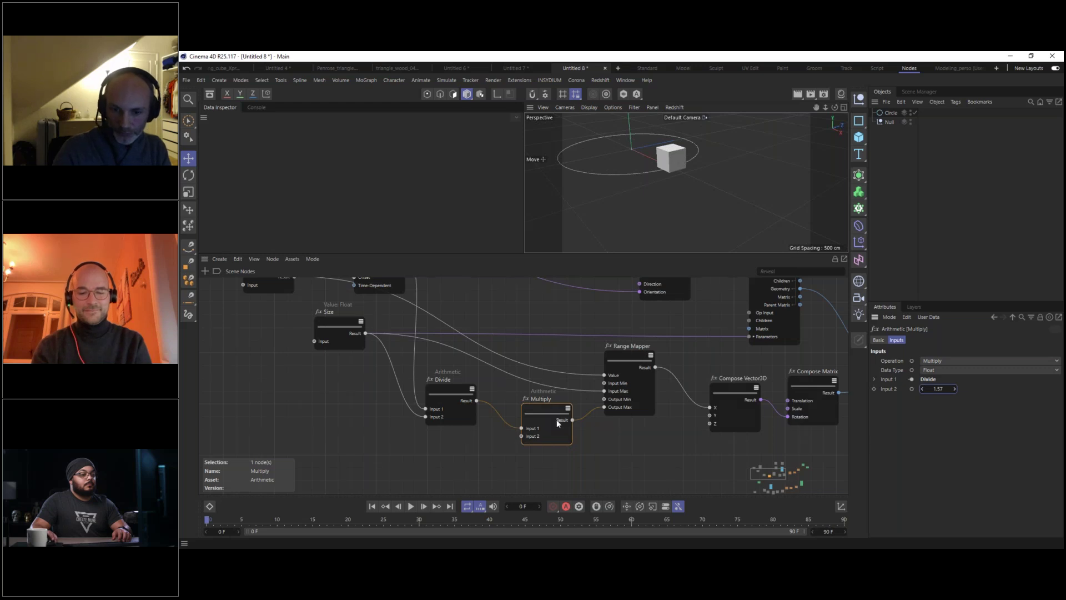
pyautogui.moveTo(207, 521)
pyautogui.mouseDown()
pyautogui.moveTo(608, 524)
pyautogui.moveTo(204, 537)
pyautogui.mouseUp()
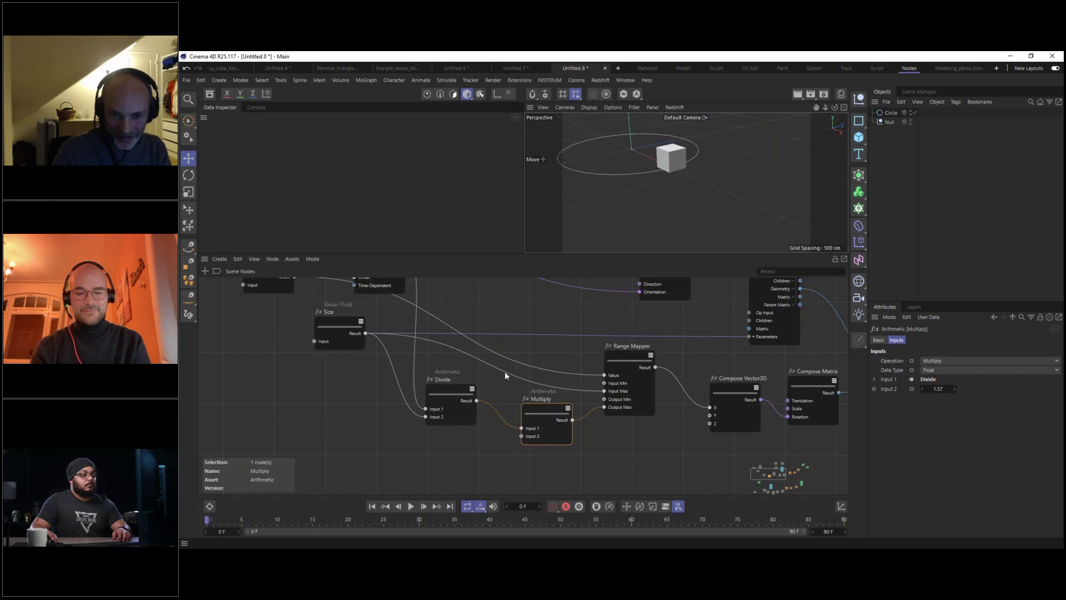
pyautogui.keyDown('alt'); pyautogui.moveTo(515, 339); pyautogui.dragTo(492, 362, button='middle'); pyautogui.keyUp('alt')
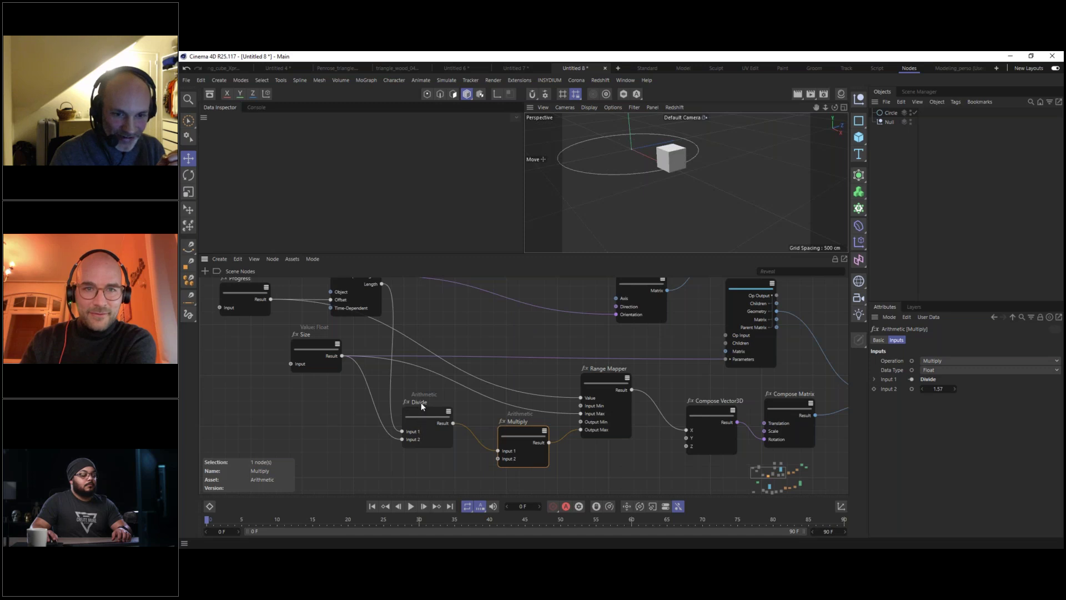
pyautogui.moveTo(422, 409)
pyautogui.mouseDown(button='middle')
pyautogui.moveTo(425, 451)
pyautogui.moveTo(434, 423)
pyautogui.mouseUp(button='middle')
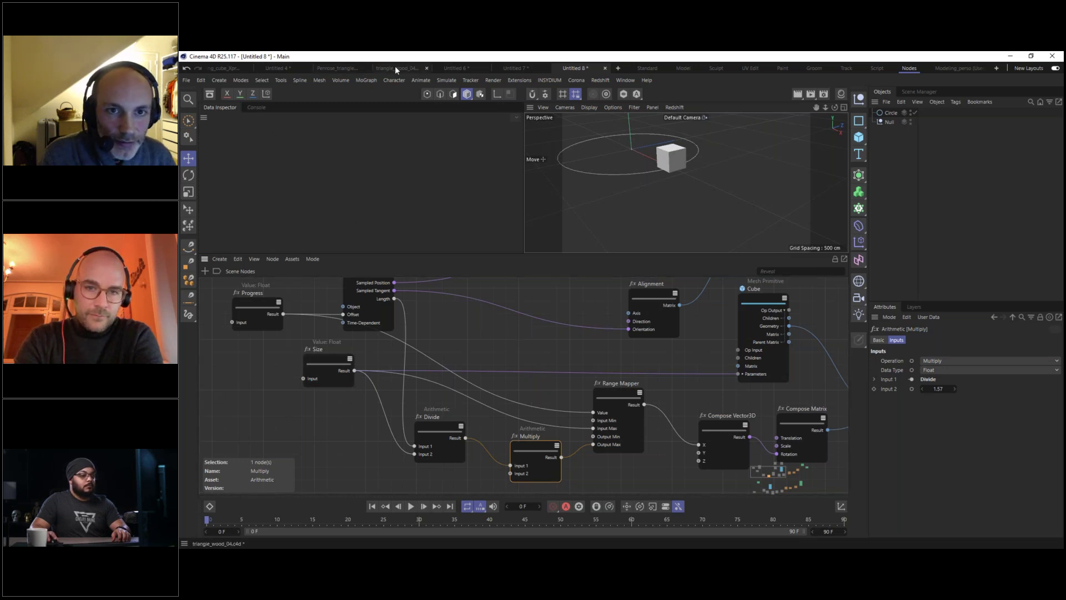
# Open the finished project Rolling_cube_Nodes_align_final.c4d alongside the current scene.
pyautogui.click(625, 80)
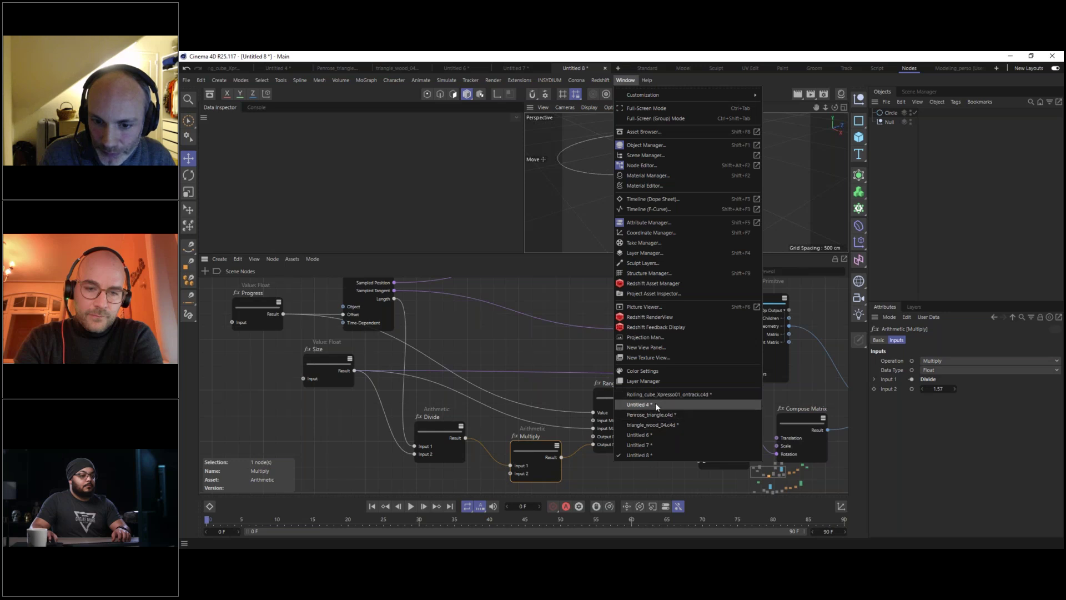
pyautogui.moveTo(187, 80)
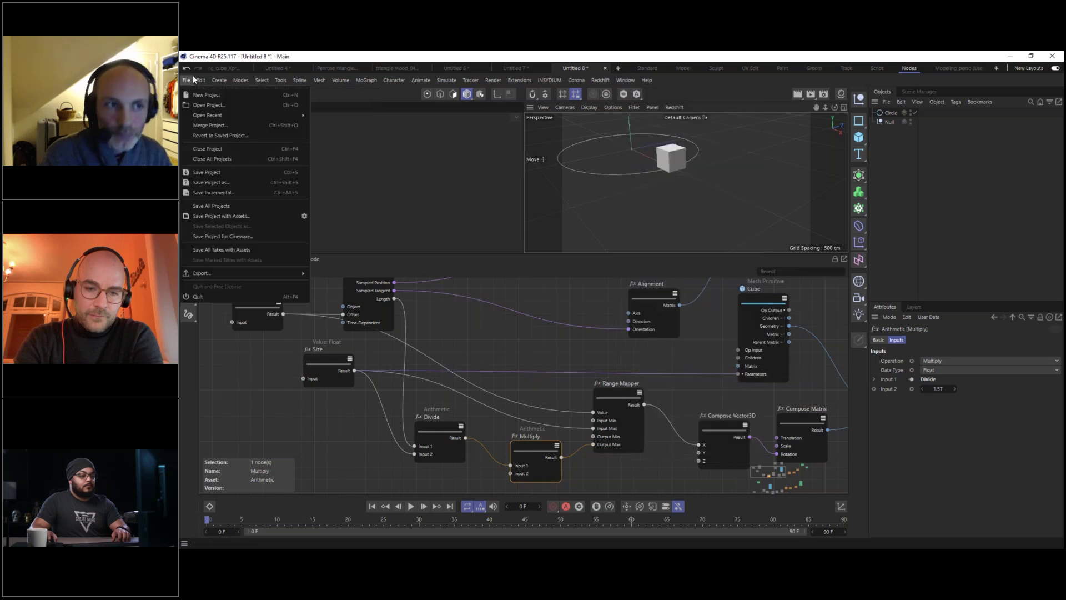
pyautogui.click(216, 106)
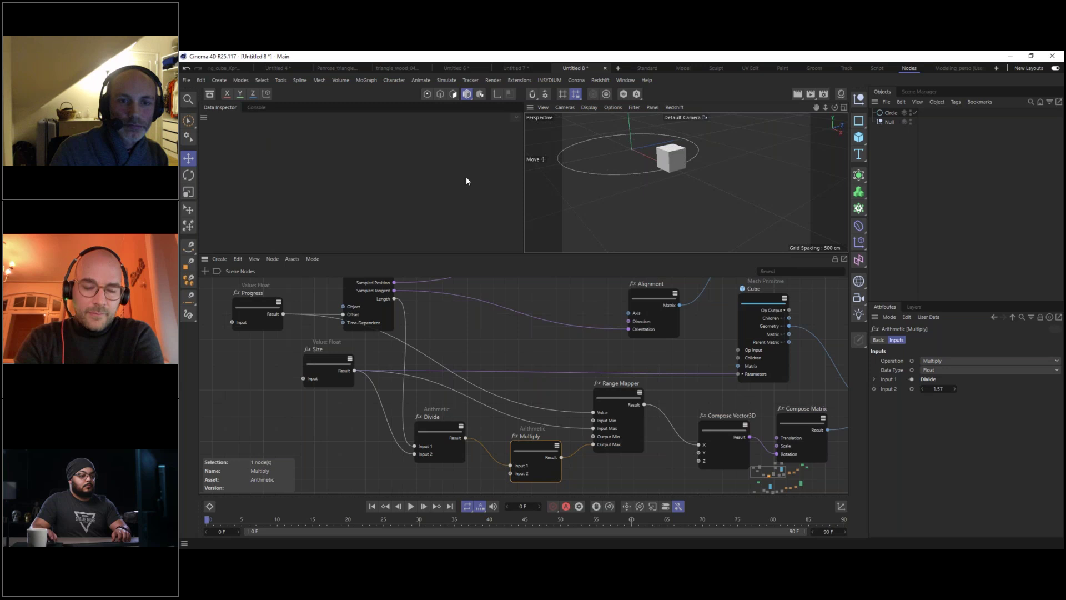
pyautogui.moveTo(356, 60)
pyautogui.mouseDown()
pyautogui.moveTo(354, 76)
pyautogui.moveTo(355, 60)
pyautogui.mouseUp()
pyautogui.click(401, 115)
pyautogui.moveTo(428, 72); pyautogui.dragTo(180, 129)
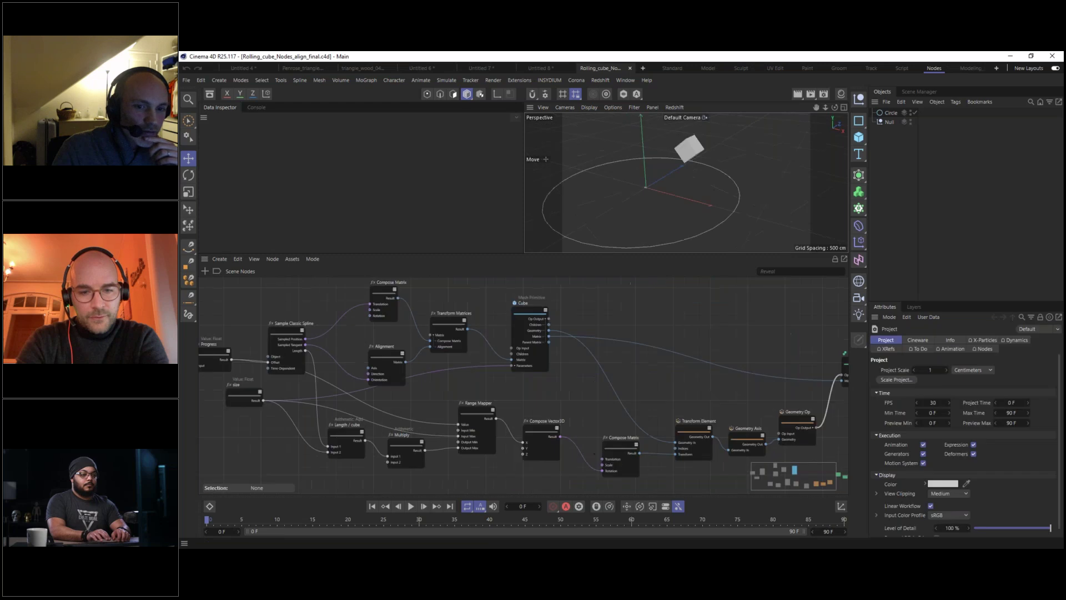
# Raise the Progress node's Input to about 2.294 to test the cube's roll along the circle.
pyautogui.moveTo(438, 391); pyautogui.dragTo(509, 388, button='middle')
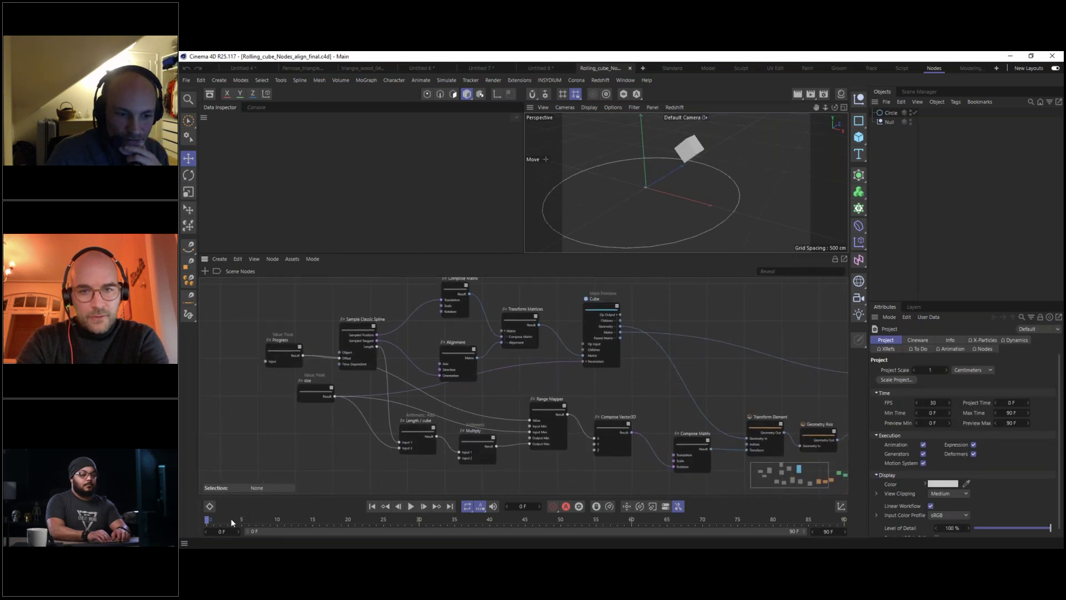
pyautogui.moveTo(224, 517); pyautogui.dragTo(208, 521)
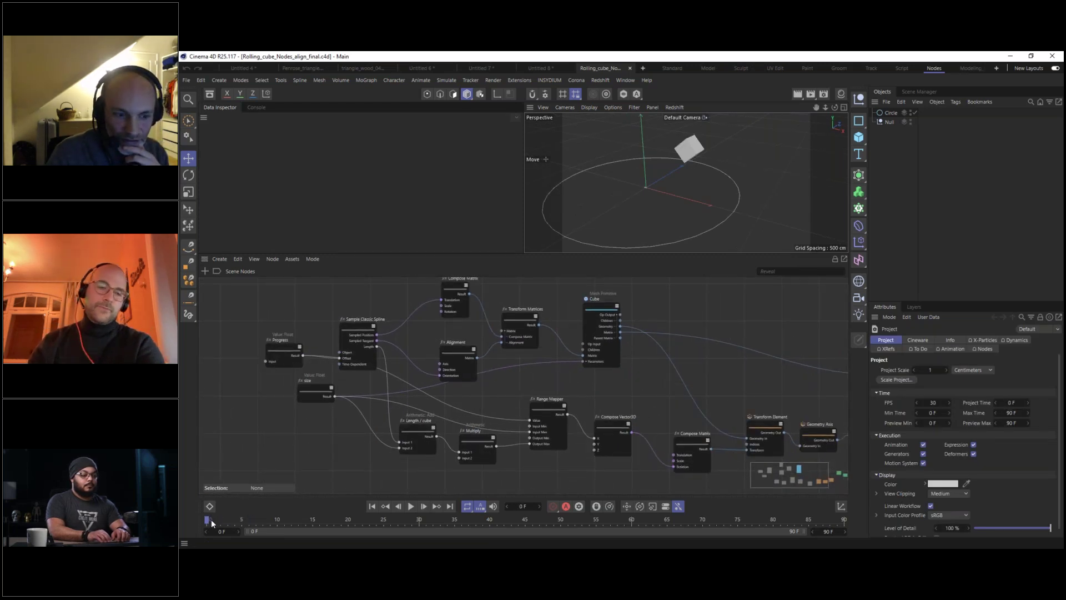
pyautogui.click(282, 349)
pyautogui.moveTo(938, 370); pyautogui.dragTo(1032, 371)
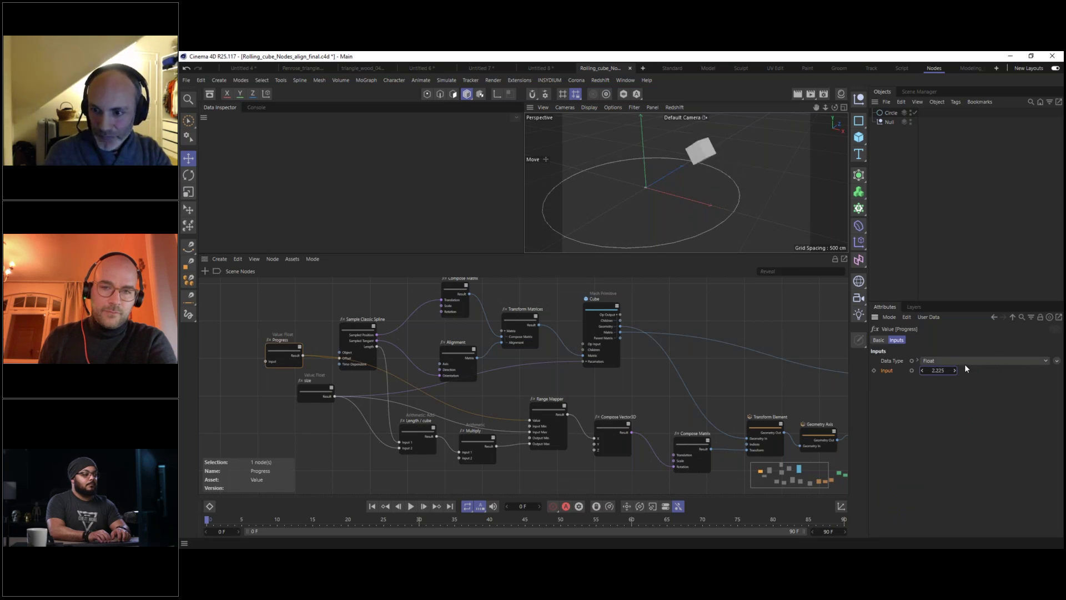
pyautogui.moveTo(944, 369); pyautogui.dragTo(982, 367)
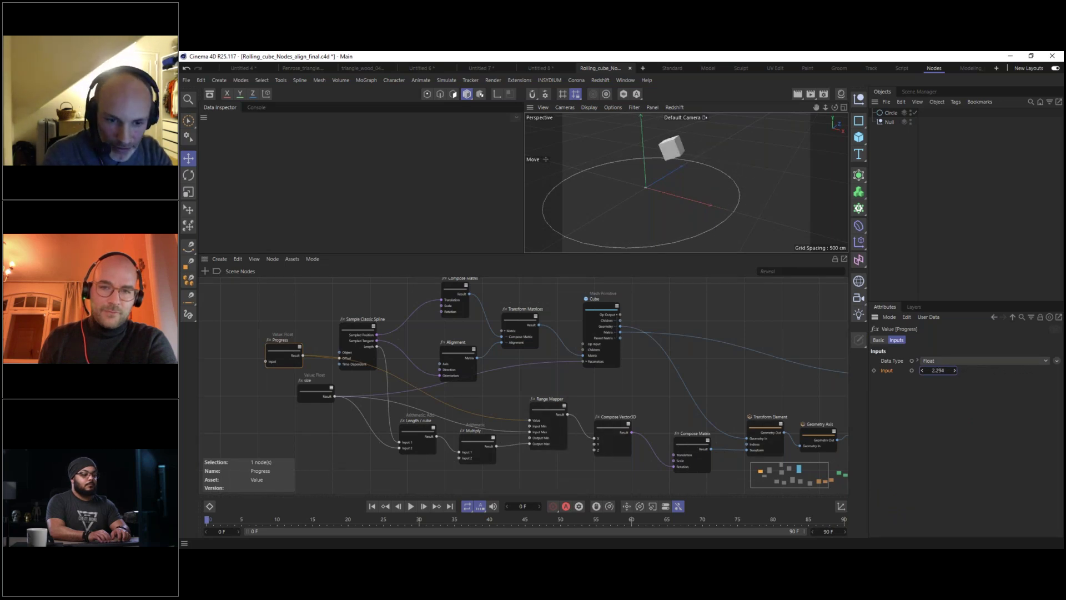
# Inspect the Sample Classic Spline, size and Length / cube nodes, spacing them slightly further apart in the graph.
pyautogui.scroll(3, 415, 441)
pyautogui.moveTo(418, 438); pyautogui.dragTo(439, 420, button='middle')
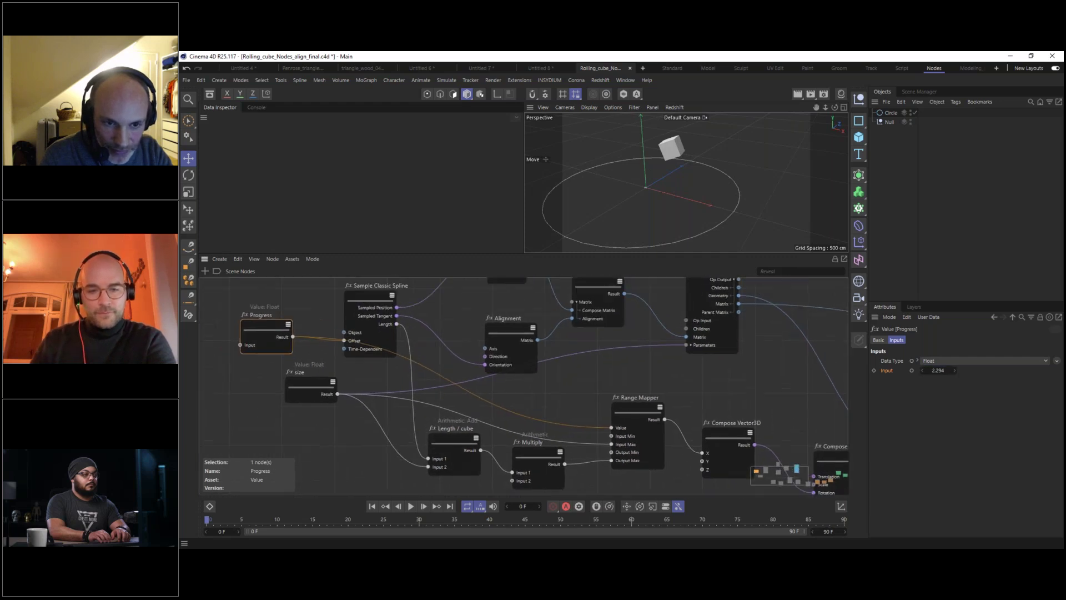
pyautogui.moveTo(371, 294); pyautogui.dragTo(360, 305)
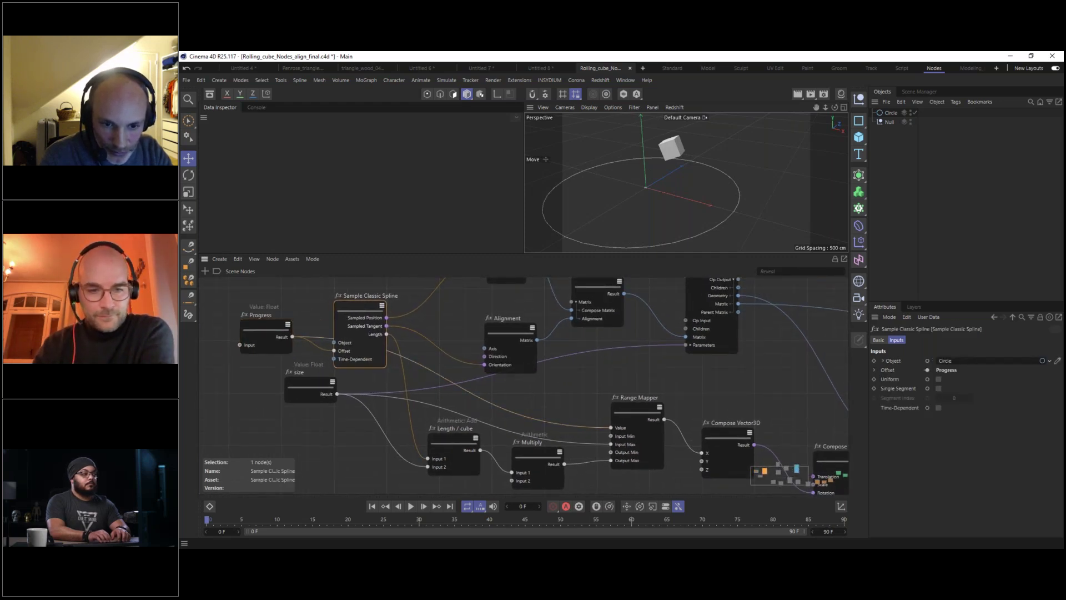
pyautogui.click(455, 442)
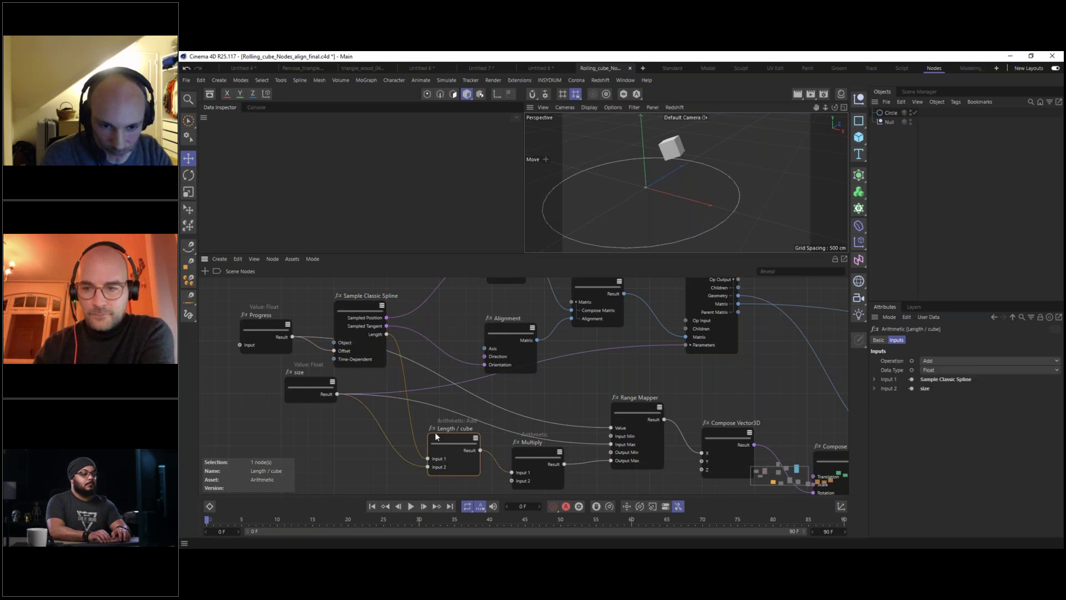
pyautogui.moveTo(313, 382); pyautogui.dragTo(290, 390)
pyautogui.moveTo(459, 444); pyautogui.dragTo(448, 450)
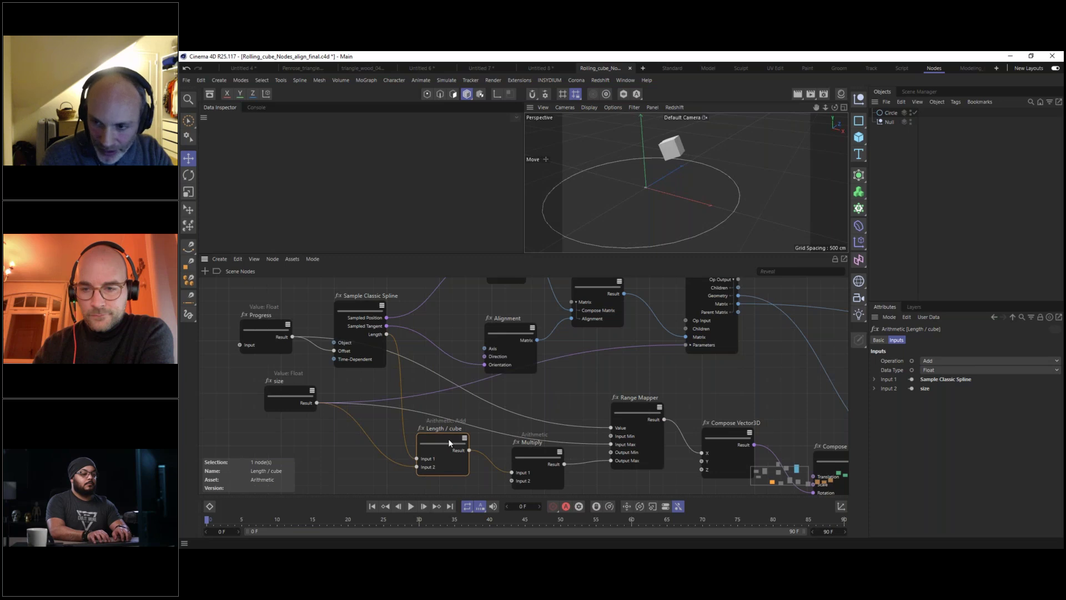
pyautogui.moveTo(368, 306)
pyautogui.mouseDown()
pyautogui.moveTo(368, 290)
pyautogui.moveTo(362, 315)
pyautogui.mouseUp()
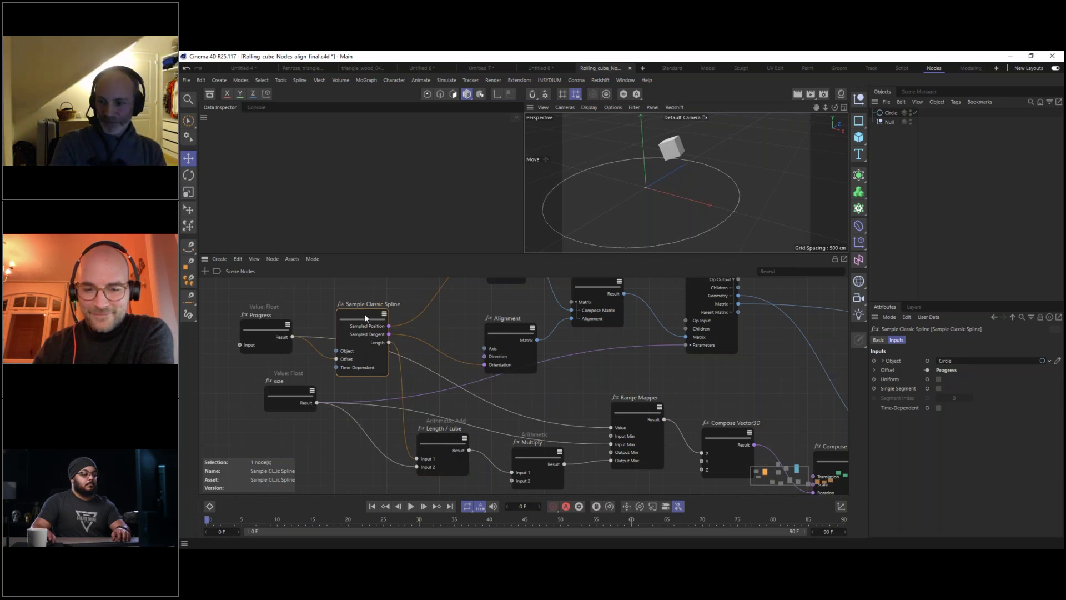
# Review the inputs of the Length / cube, size and Multiply nodes and move the Alignment node closer to Sample Classic Spline.
pyautogui.click(440, 444)
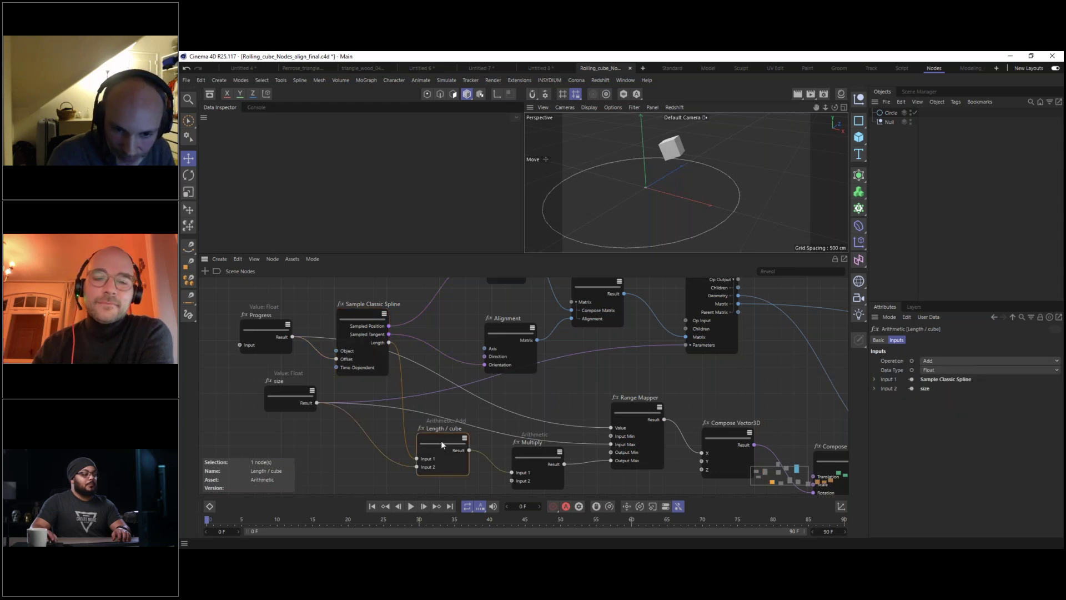
pyautogui.moveTo(290, 390)
pyautogui.mouseDown()
pyautogui.moveTo(271, 397)
pyautogui.moveTo(287, 399)
pyautogui.mouseUp()
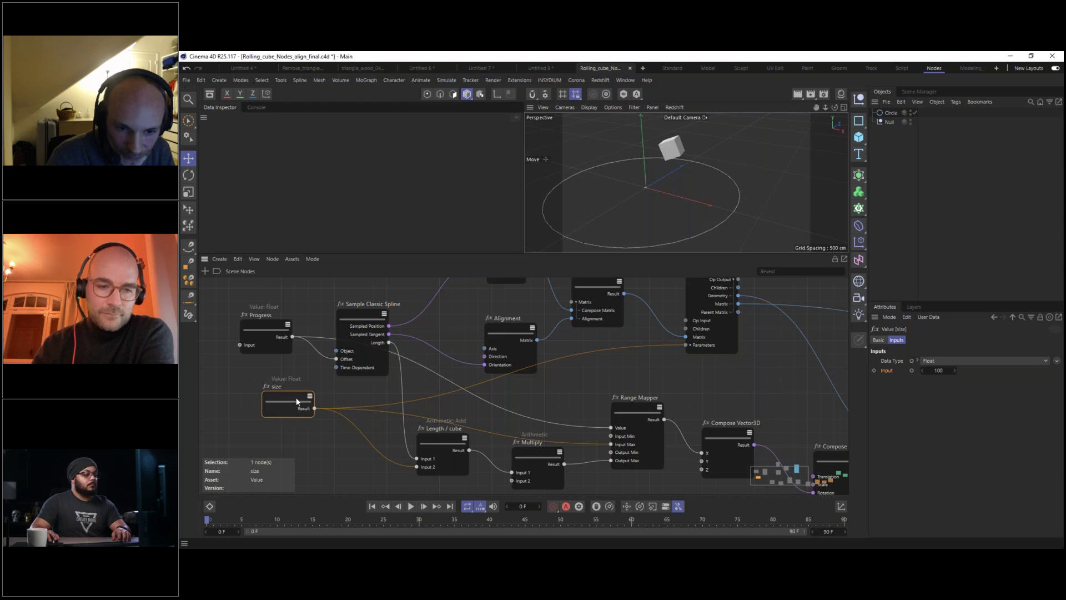
pyautogui.click(444, 444)
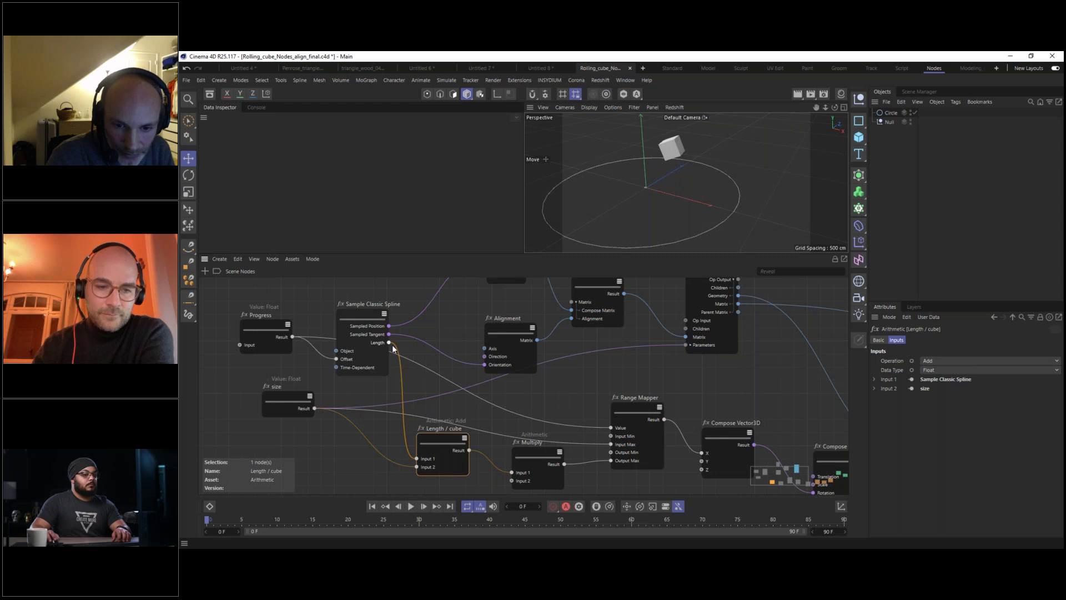
pyautogui.click(538, 458)
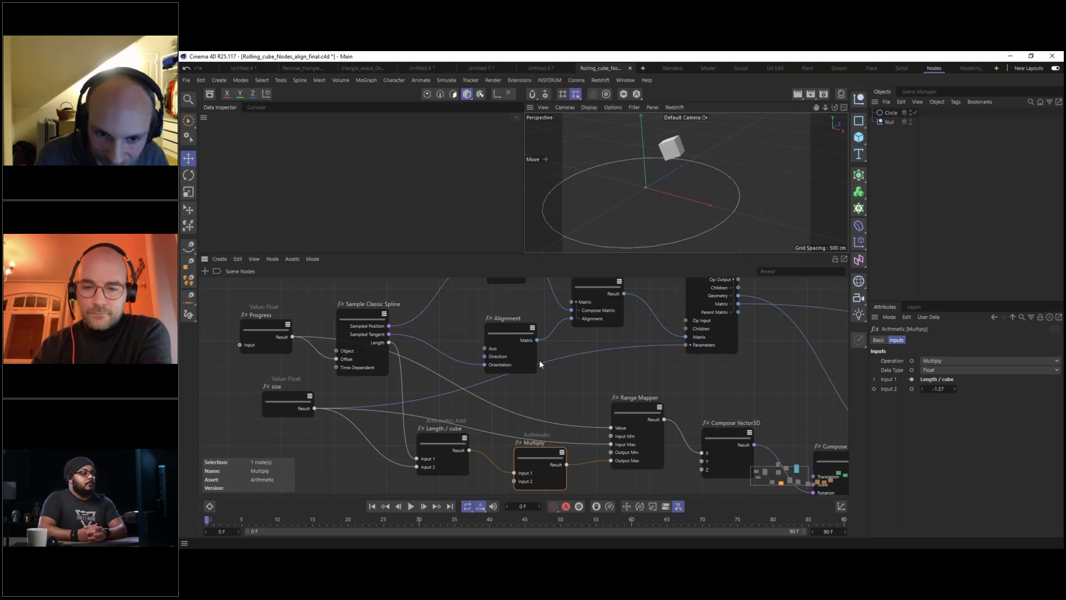
pyautogui.moveTo(505, 322); pyautogui.dragTo(486, 301)
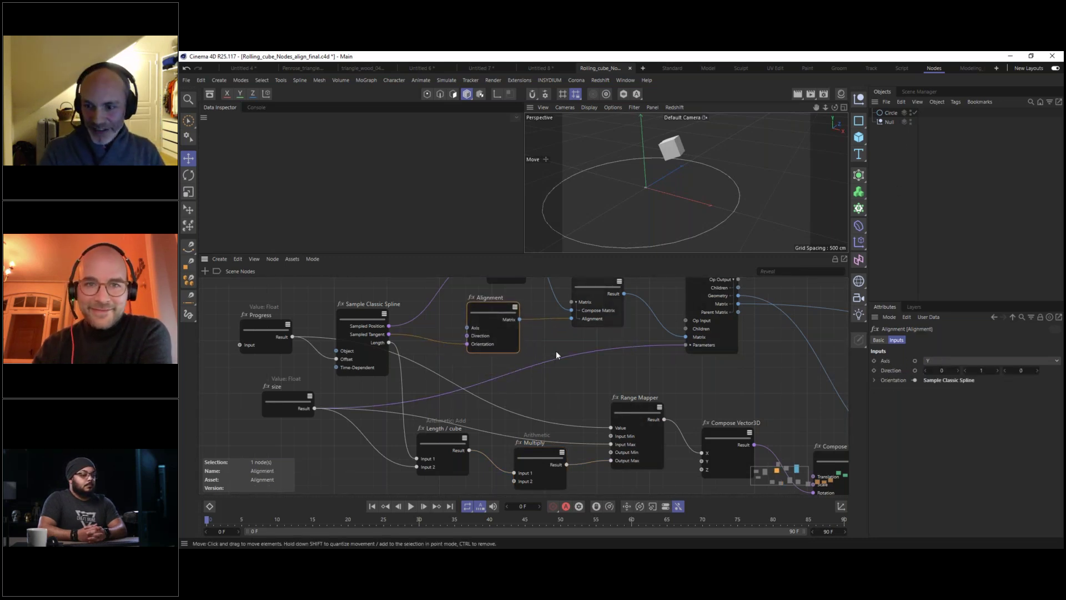
# Scrub the Progress node's Input to about 2.997 to roll the cube along the circle.
pyautogui.click(253, 328)
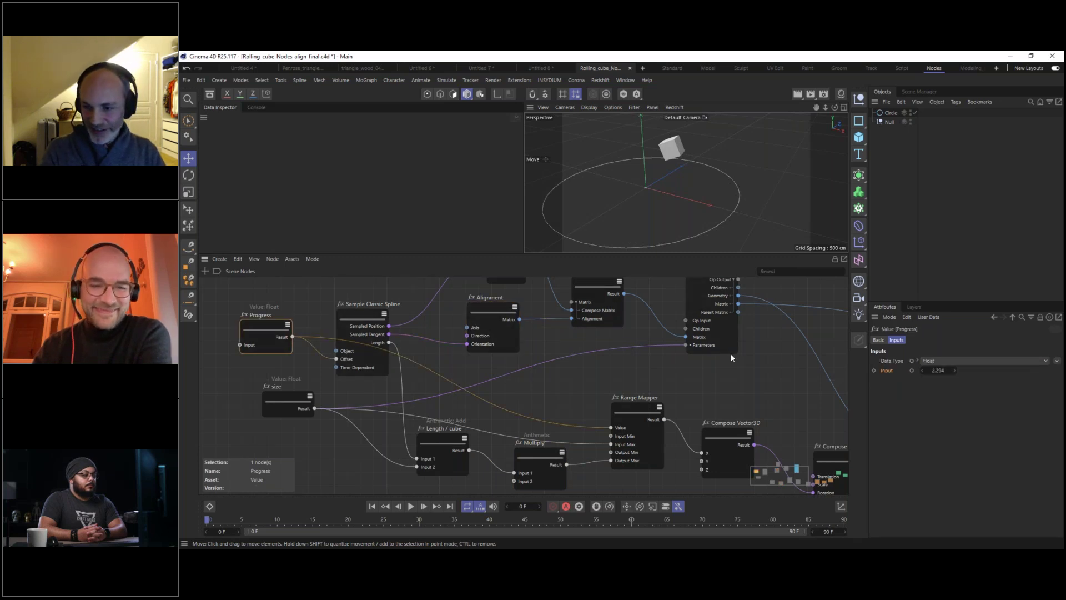
pyautogui.click(939, 371)
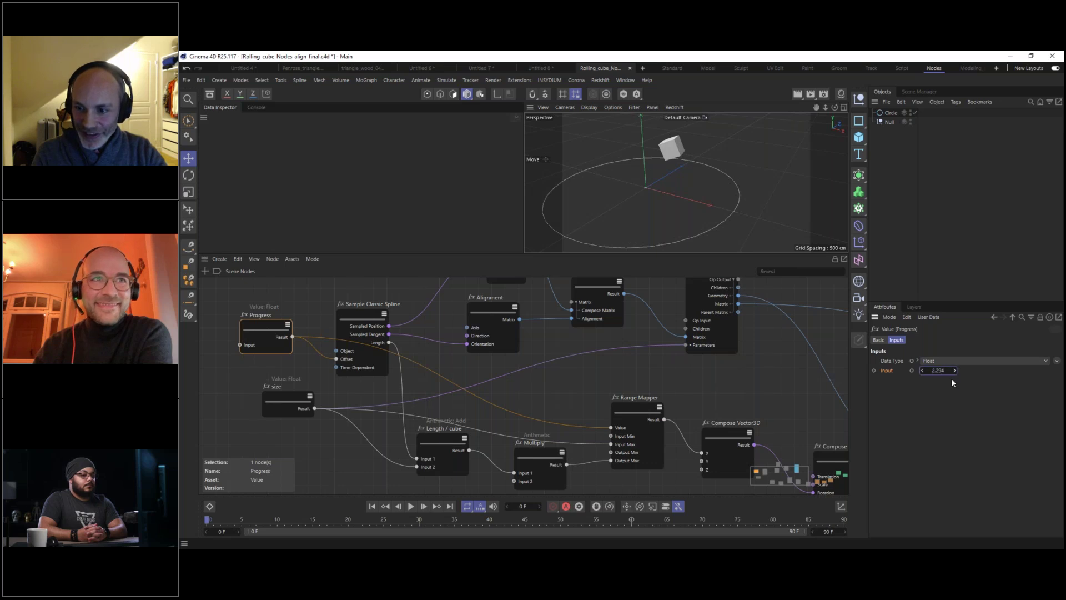
pyautogui.moveTo(948, 369); pyautogui.dragTo(754, 364)
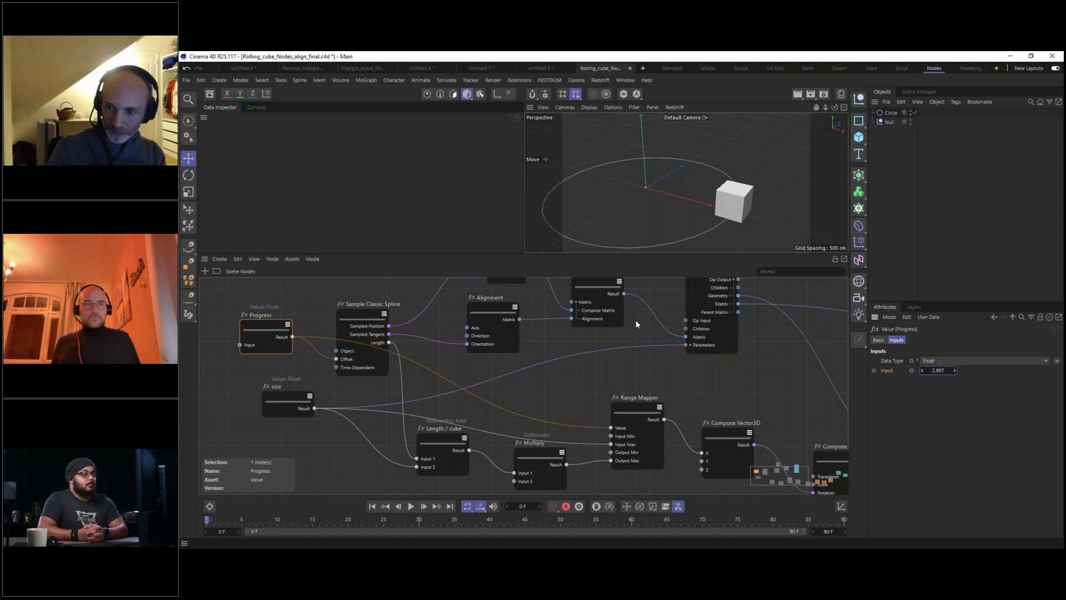
pyautogui.scroll(-2, 484, 332)
pyautogui.moveTo(556, 327); pyautogui.dragTo(522, 348, button='middle')
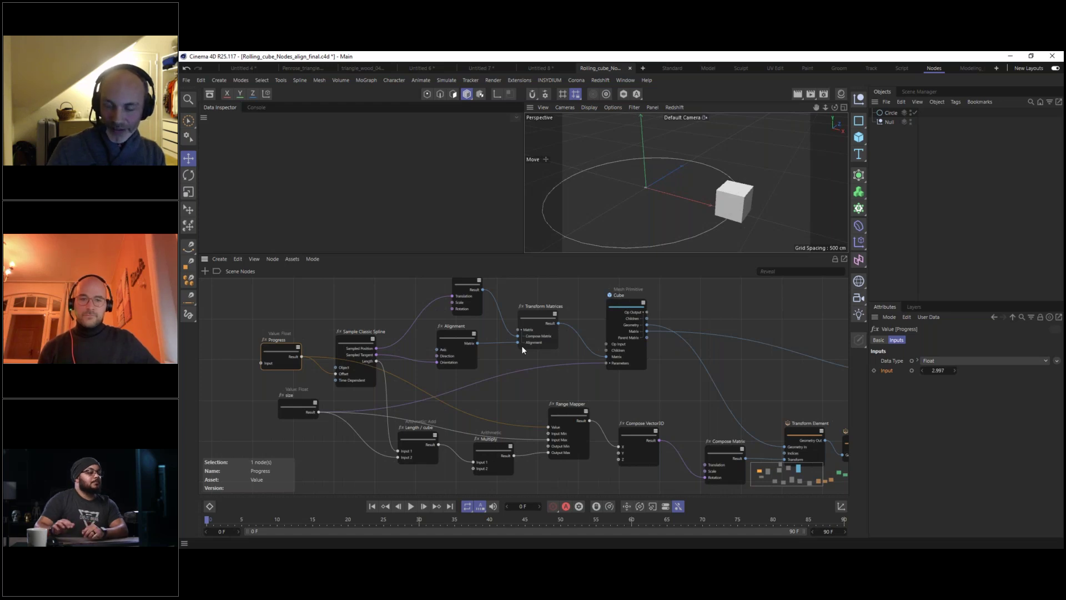
# Create a new empty project.
pyautogui.click(551, 68)
pyautogui.click(600, 68)
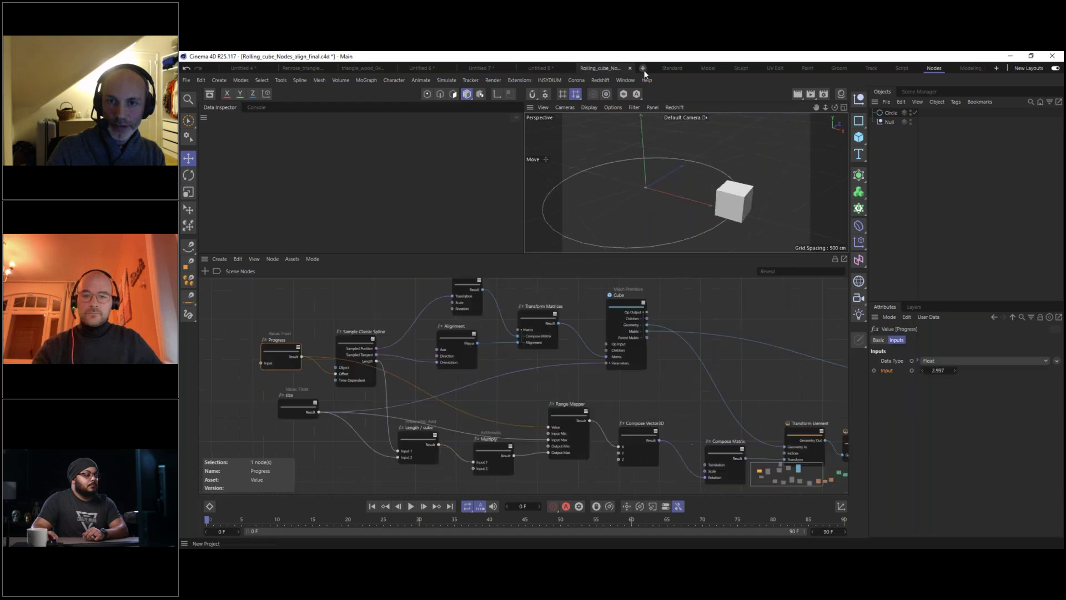
pyautogui.click(643, 69)
pyautogui.moveTo(530, 383); pyautogui.dragTo(750, 394)
# Switch the Asset Browser's node assets to a compact list view and close the browser.
pyautogui.click(210, 95)
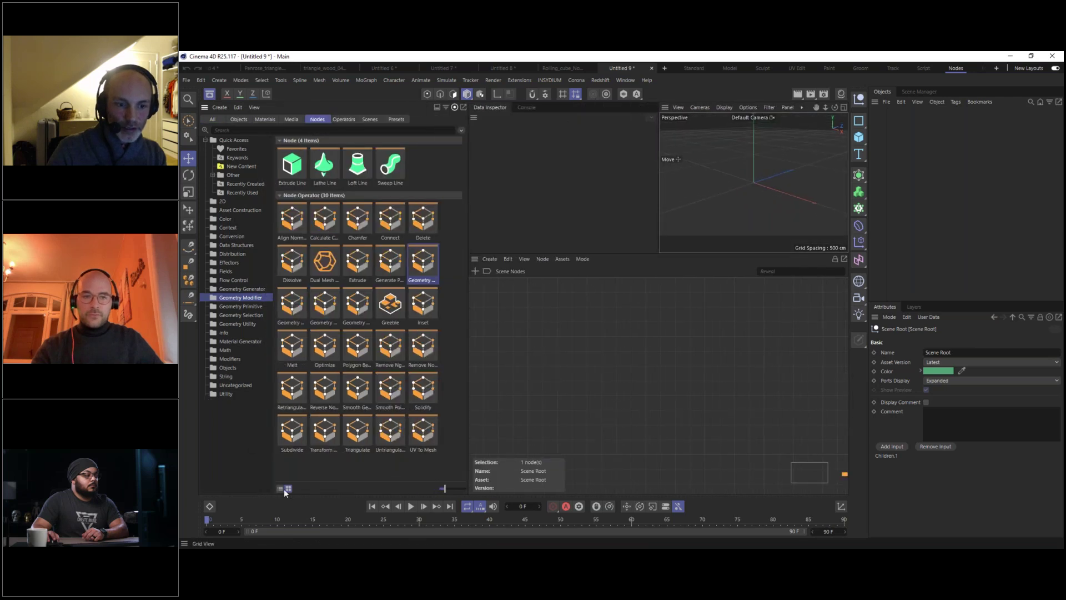
pyautogui.click(281, 489)
pyautogui.moveTo(446, 489); pyautogui.dragTo(412, 493)
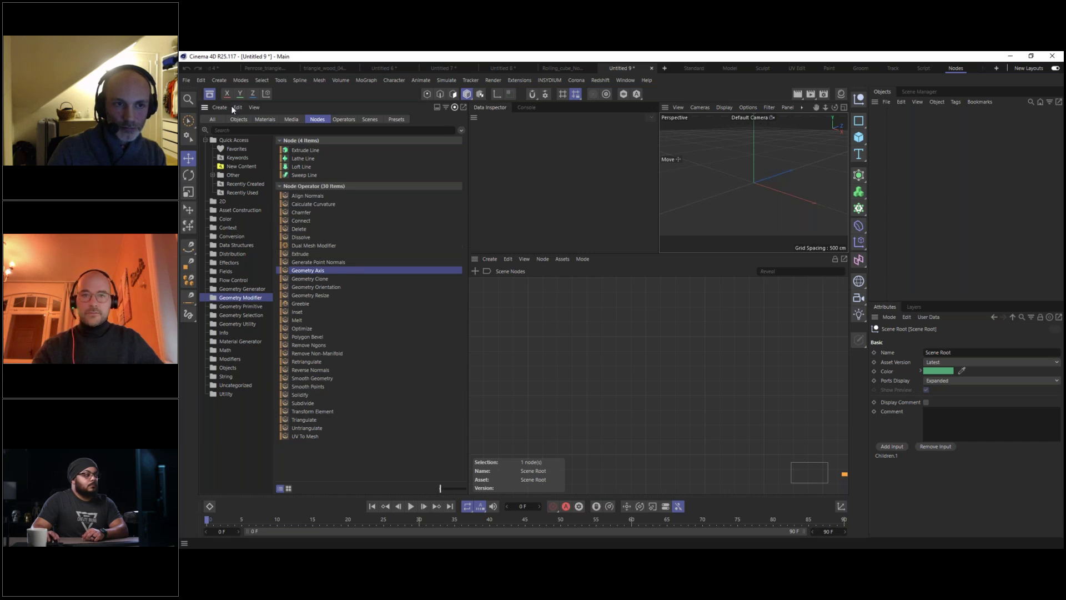
pyautogui.click(210, 95)
# Return to the Rolling_cube_Nodes_align_final.c4d project and align the size node beneath the Progress node.
pyautogui.click(503, 66)
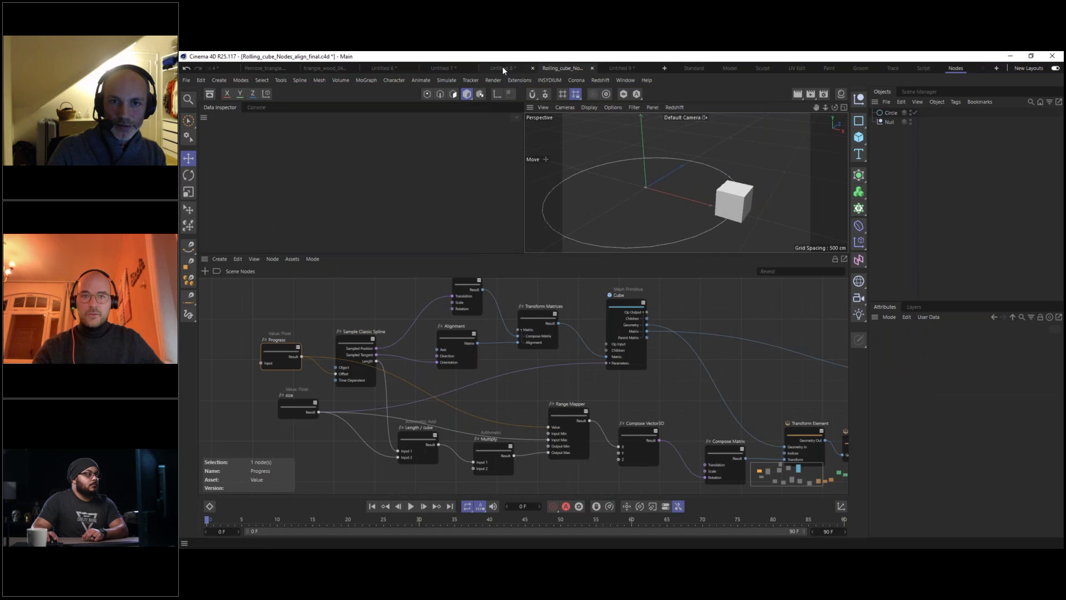
pyautogui.click(562, 68)
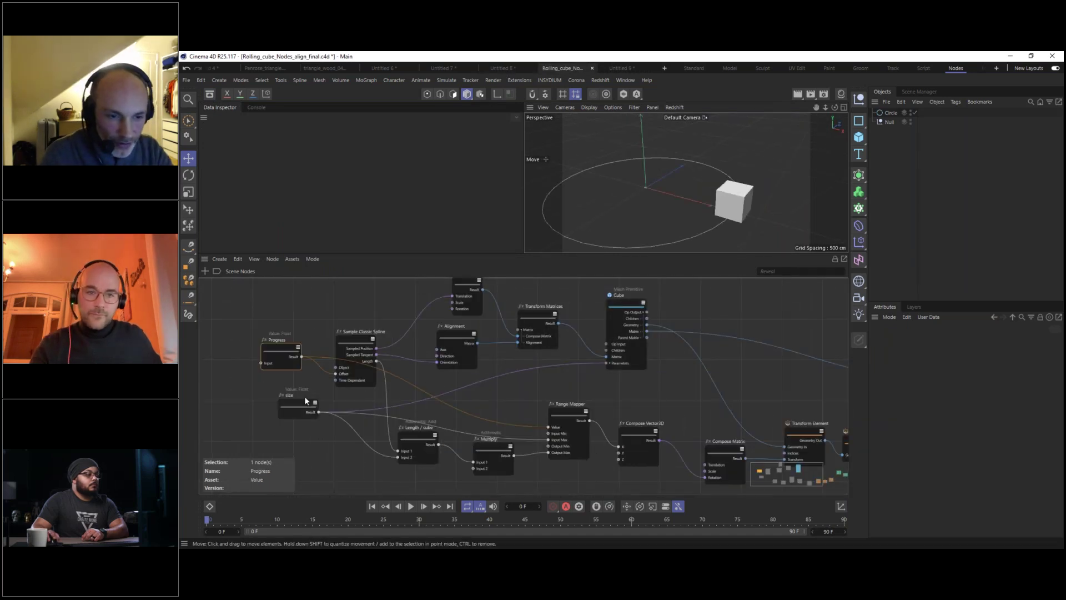
pyautogui.click(298, 403)
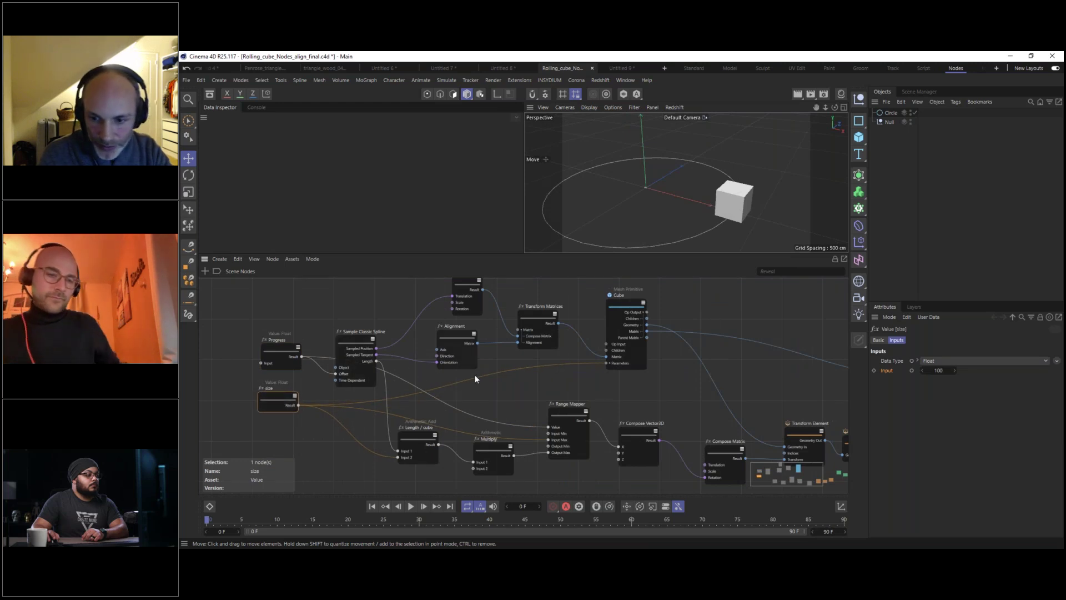
pyautogui.scroll(-2, 511, 377)
pyautogui.moveTo(603, 378); pyautogui.dragTo(636, 378, button='middle')
pyautogui.moveTo(429, 366); pyautogui.dragTo(439, 387, button='middle')
pyautogui.scroll(3, 411, 378)
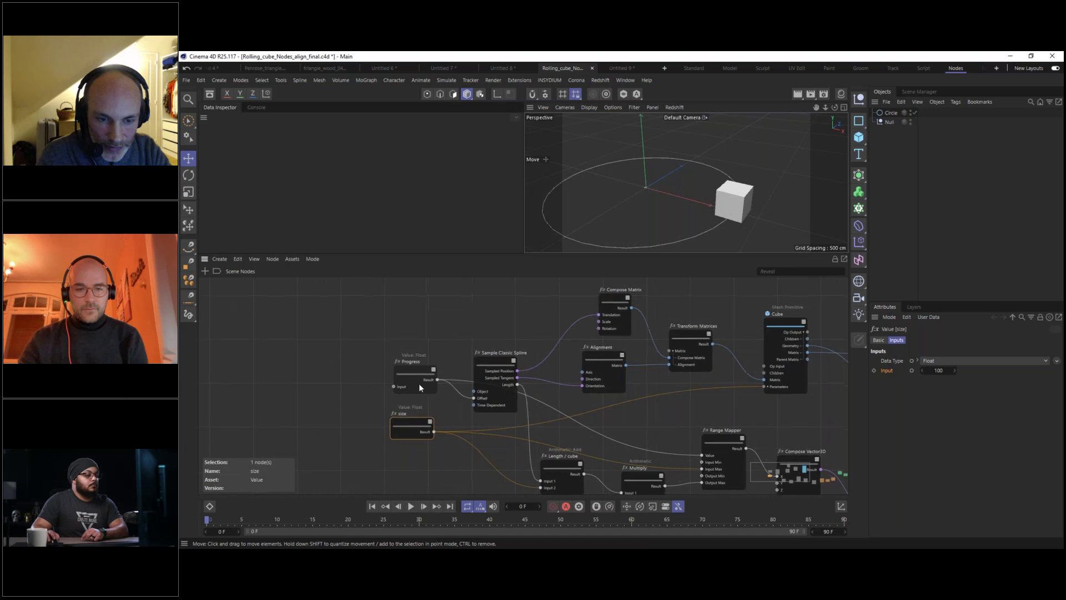
# Scrub the Progress node's Input to about 3.217 and set the size node's Input to 100.
pyautogui.click(404, 353)
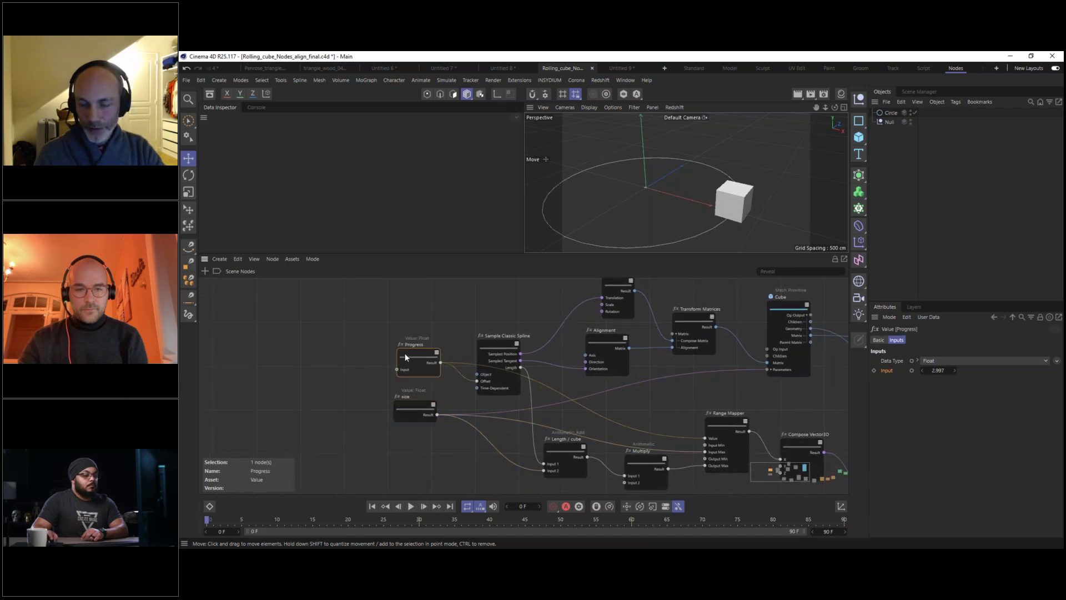
pyautogui.moveTo(414, 356); pyautogui.dragTo(414, 354)
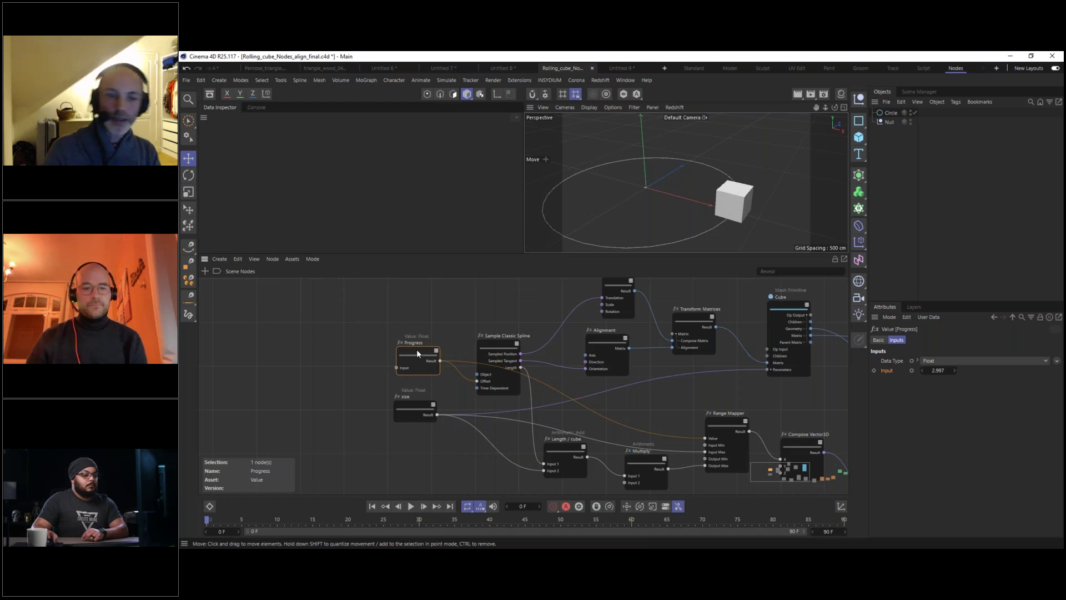
pyautogui.moveTo(940, 371)
pyautogui.mouseDown()
pyautogui.moveTo(977, 365)
pyautogui.moveTo(381, 376)
pyautogui.moveTo(938, 372)
pyautogui.mouseUp()
pyautogui.click(410, 407)
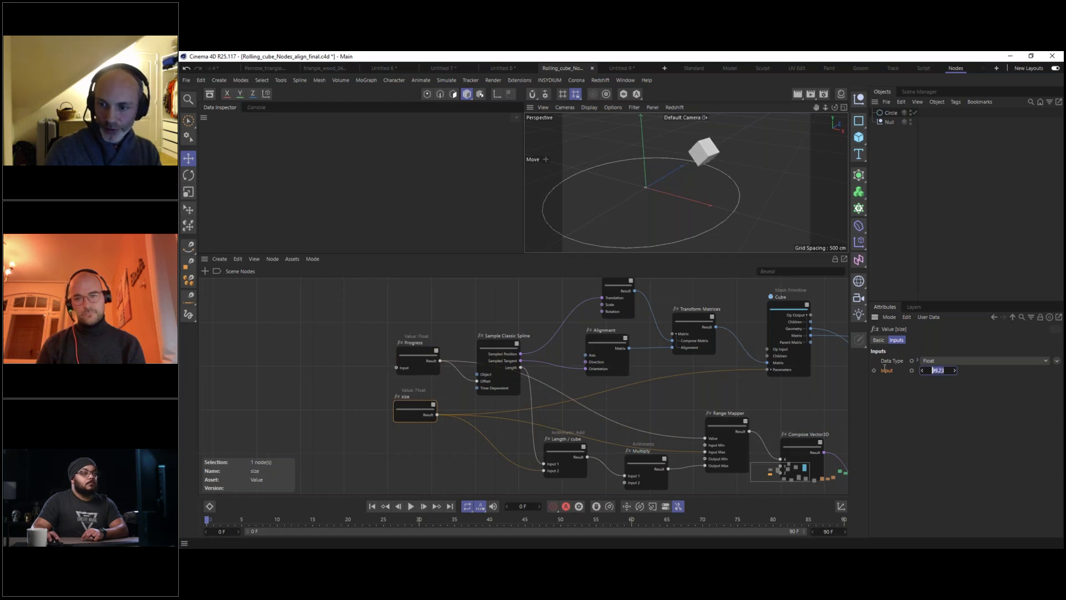
pyautogui.press('BackSpace')
pyautogui.press('Return')
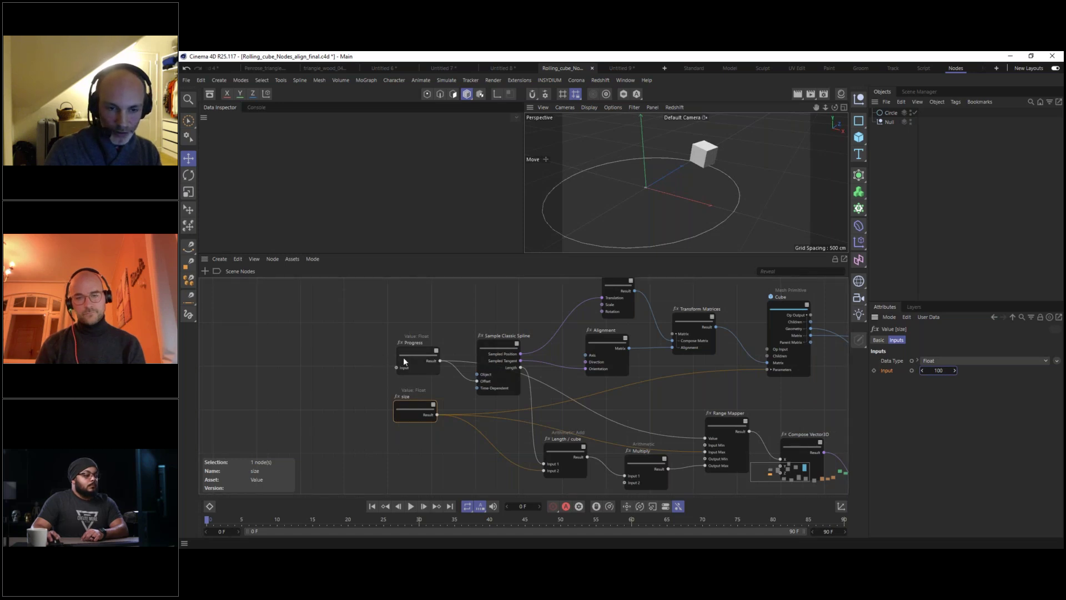
# Shift the Progress and size nodes farther left and move the Sample Classic Spline node up beside Compose Matrix.
pyautogui.moveTo(418, 354); pyautogui.dragTo(402, 355)
pyautogui.moveTo(410, 408); pyautogui.dragTo(394, 405)
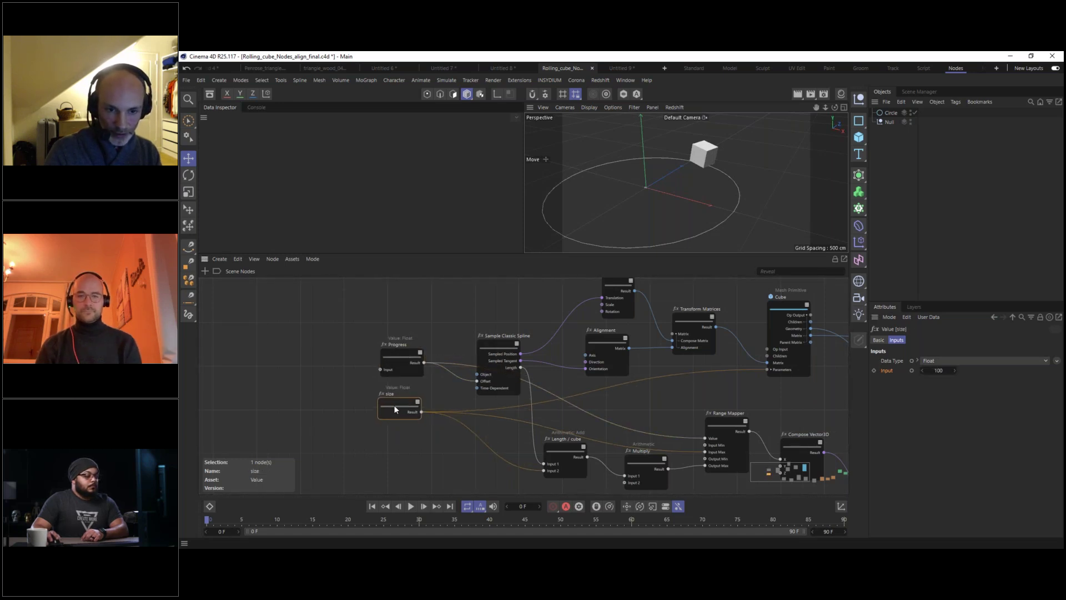
pyautogui.keyDown('alt'); pyautogui.moveTo(550, 355); pyautogui.dragTo(523, 386, button='middle'); pyautogui.keyUp('alt')
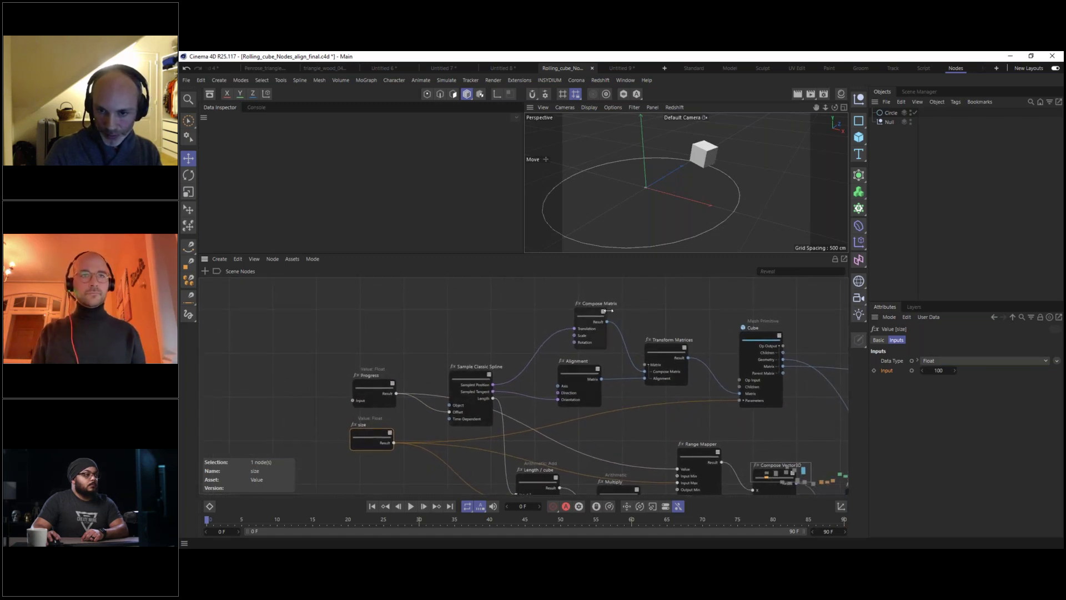
pyautogui.moveTo(467, 377); pyautogui.dragTo(403, 336)
pyautogui.rightClick(453, 341)
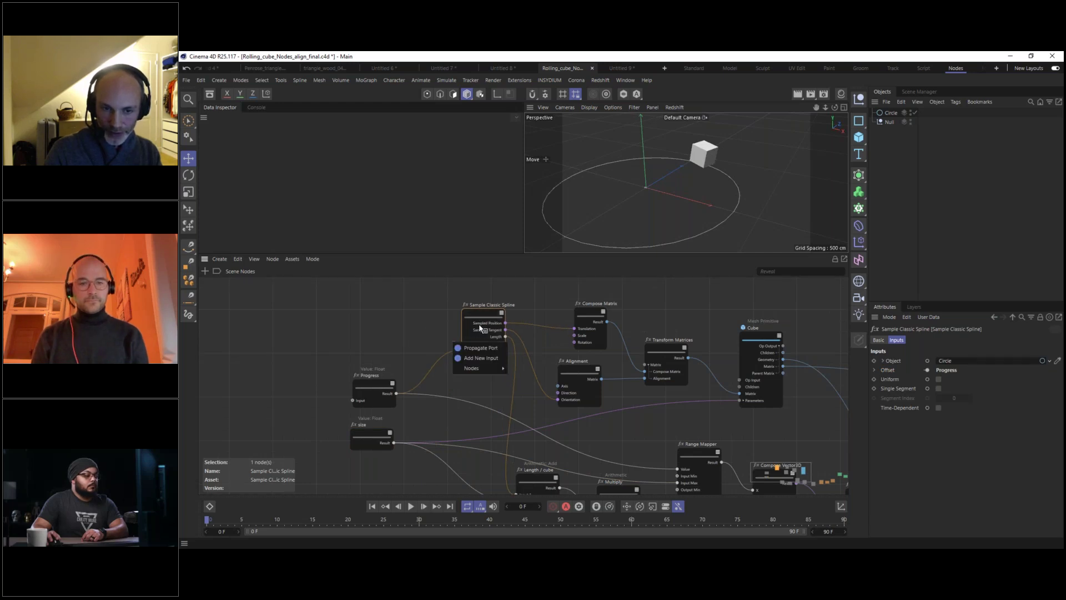
pyautogui.click(454, 309)
# Move the Scene Root and Matrix Op nodes farther right and select every node except the Scene Root.
pyautogui.scroll(-3, 509, 314)
pyautogui.keyDown('alt'); pyautogui.moveTo(558, 336); pyautogui.dragTo(487, 339, button='middle'); pyautogui.keyUp('alt')
pyautogui.moveTo(785, 360); pyautogui.dragTo(828, 361)
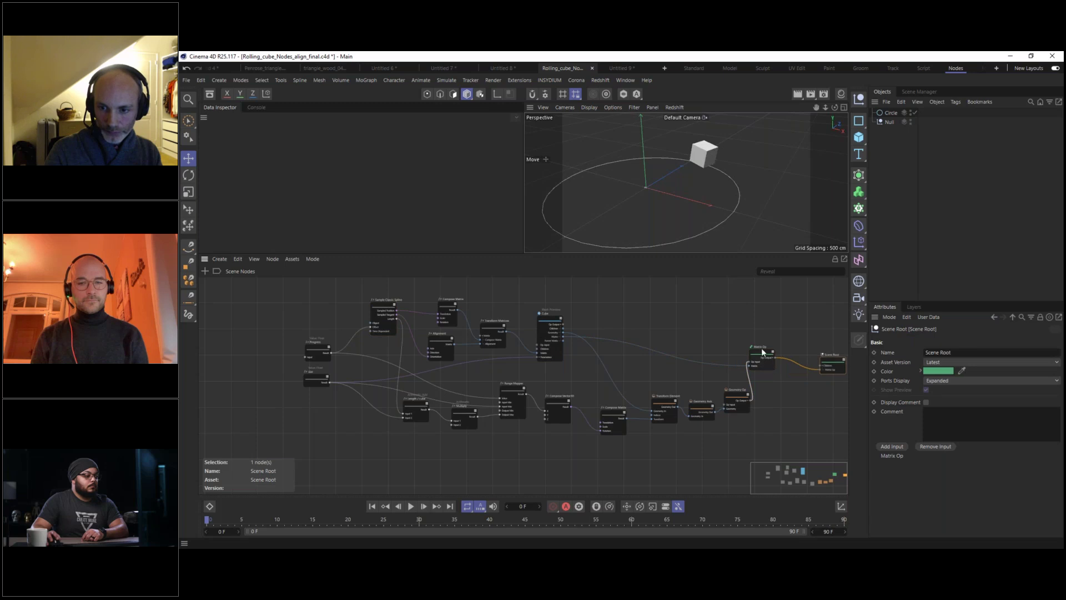
pyautogui.moveTo(762, 351); pyautogui.dragTo(772, 348)
pyautogui.moveTo(272, 287); pyautogui.dragTo(808, 468)
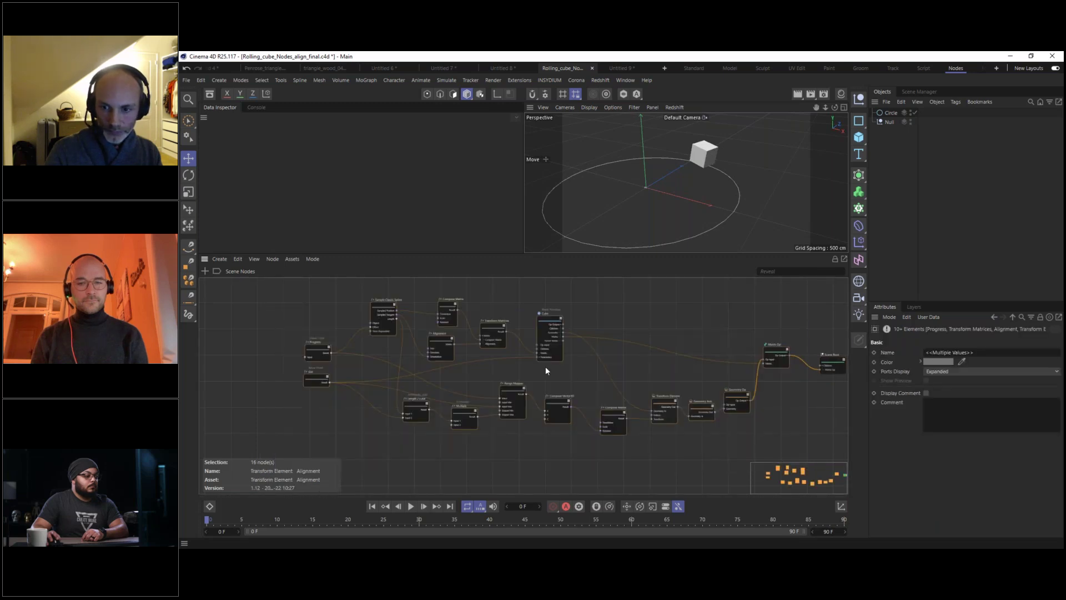
pyautogui.click(297, 259)
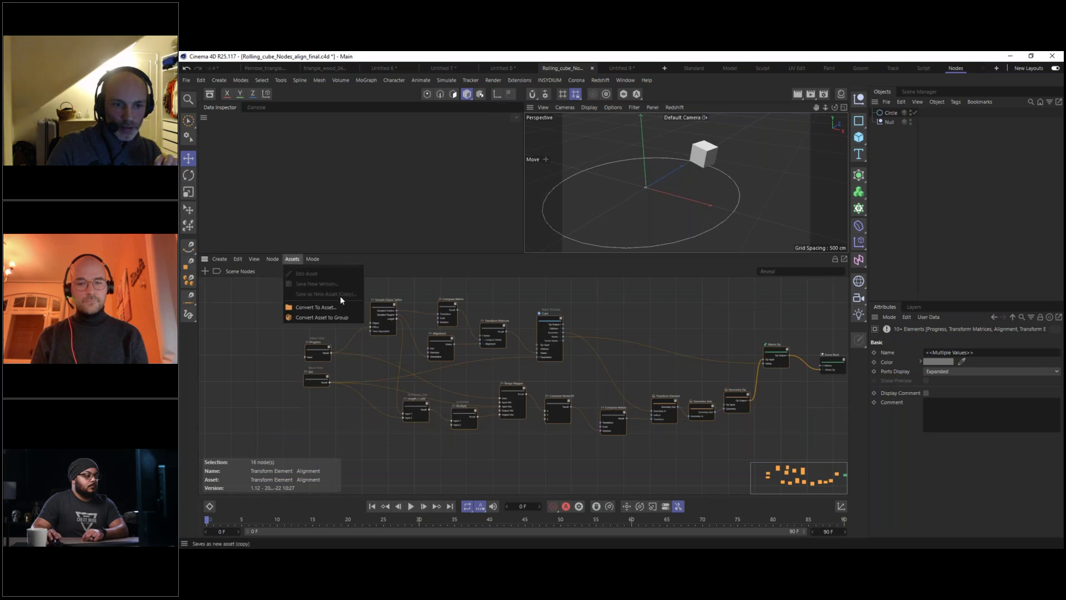
pyautogui.click(313, 318)
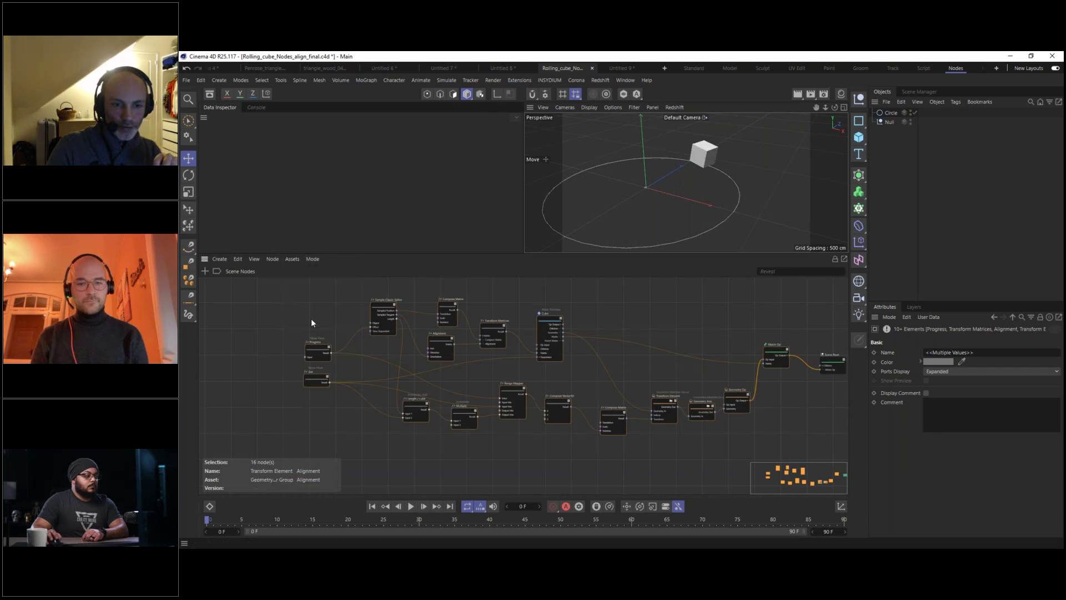
pyautogui.hotkey('ctrl', 'z')
# Convert the selected nodes to an asset named Rolling Cube V2 in the Geometry Generator category under Nodes.
pyautogui.click(292, 259)
pyautogui.click(304, 306)
pyautogui.moveTo(331, 268); pyautogui.dragTo(530, 295)
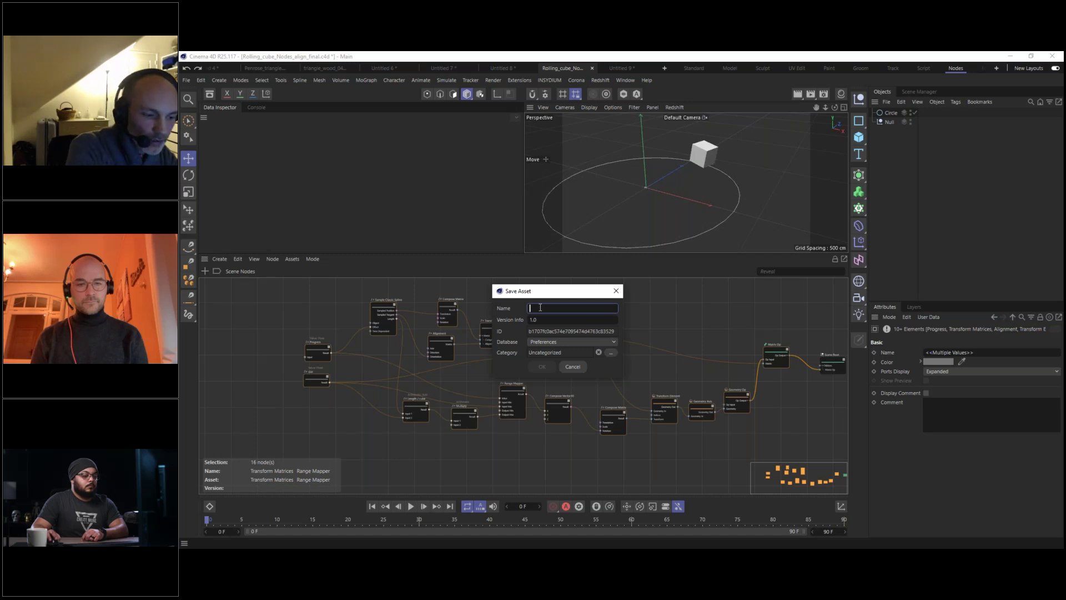
pyautogui.write('Rolling Cube V2')
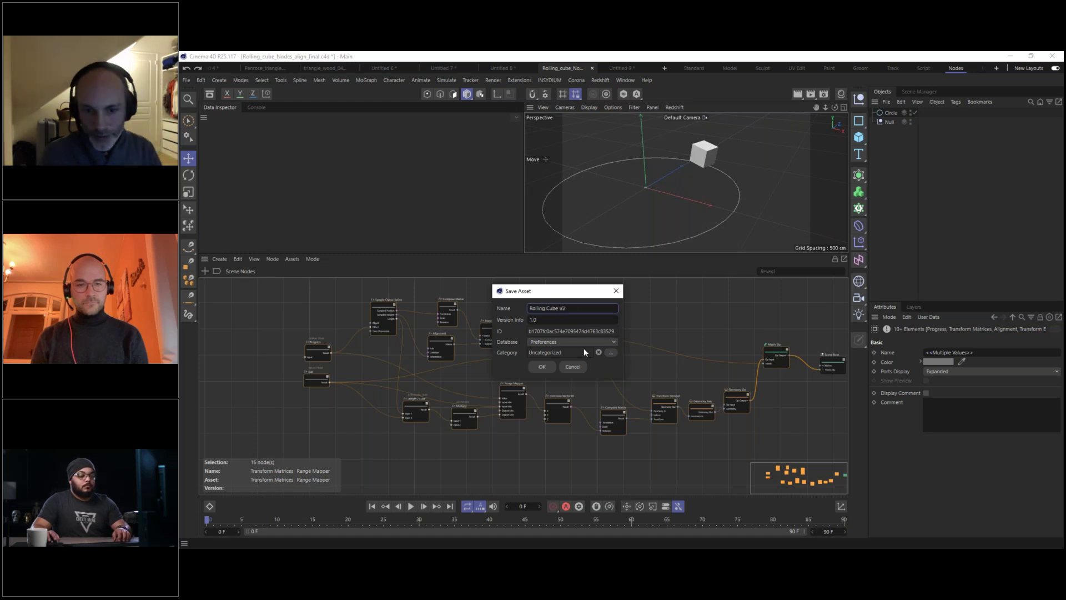
pyautogui.click(611, 351)
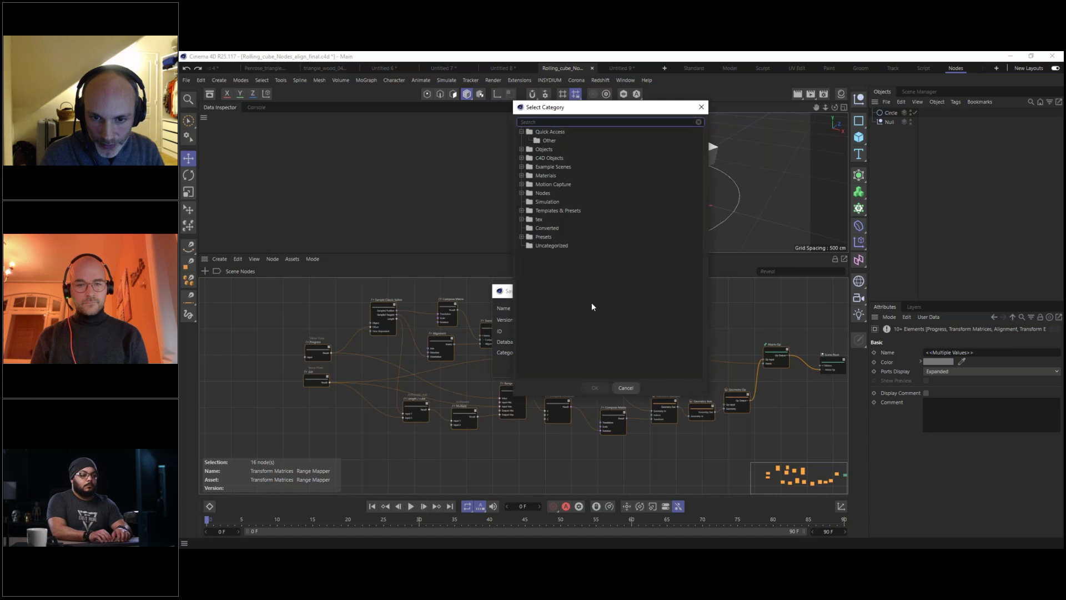
pyautogui.click(521, 193)
pyautogui.click(562, 307)
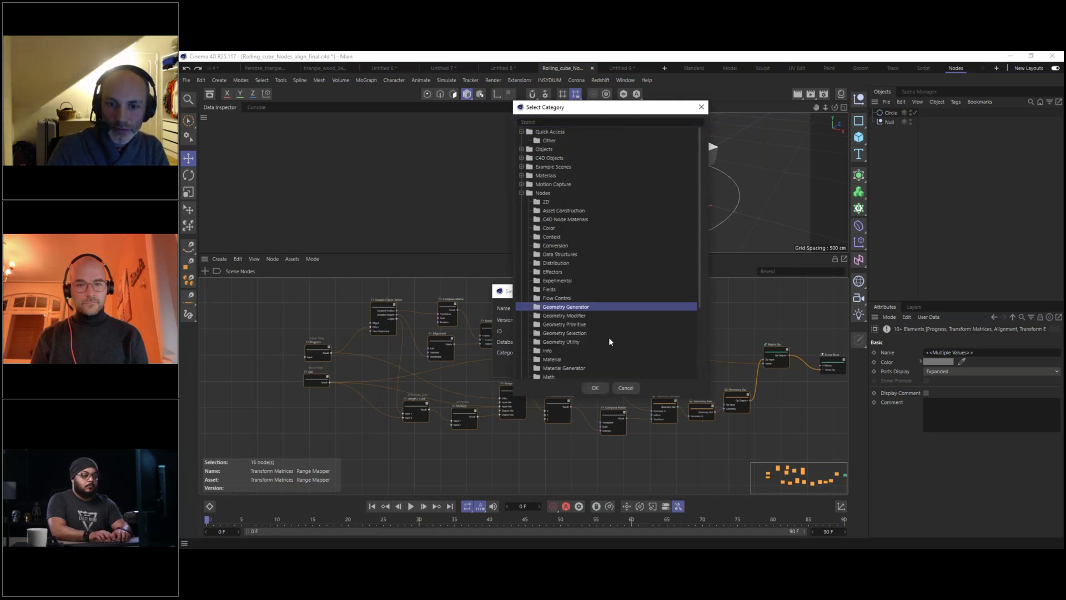
pyautogui.click(595, 387)
pyautogui.click(542, 367)
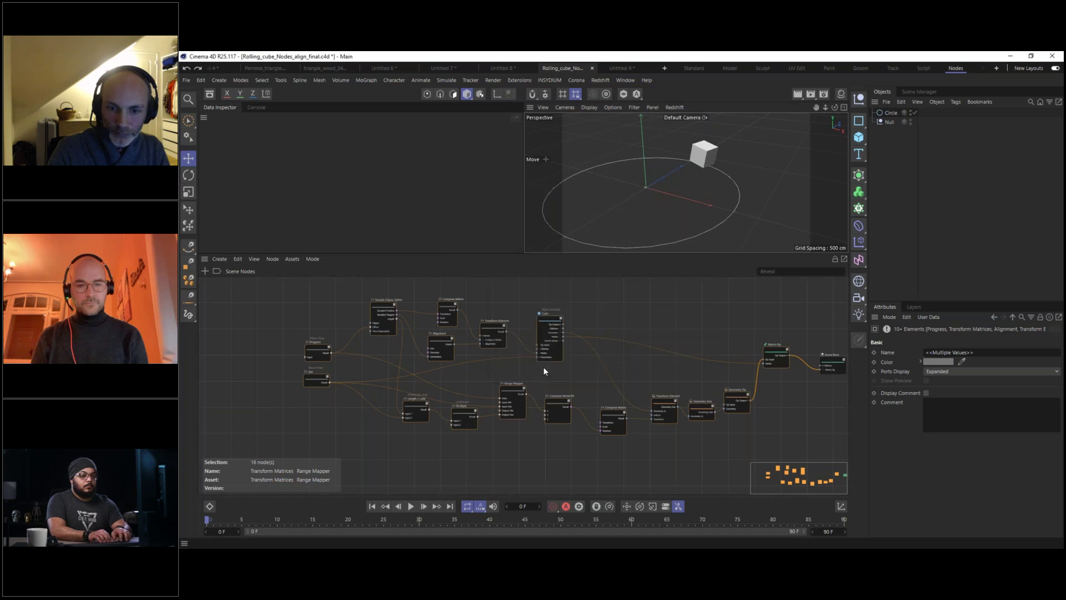
# Convert the Rolling Cube V2 asset to a group and open the group's contents.
pyautogui.scroll(3, 528, 397)
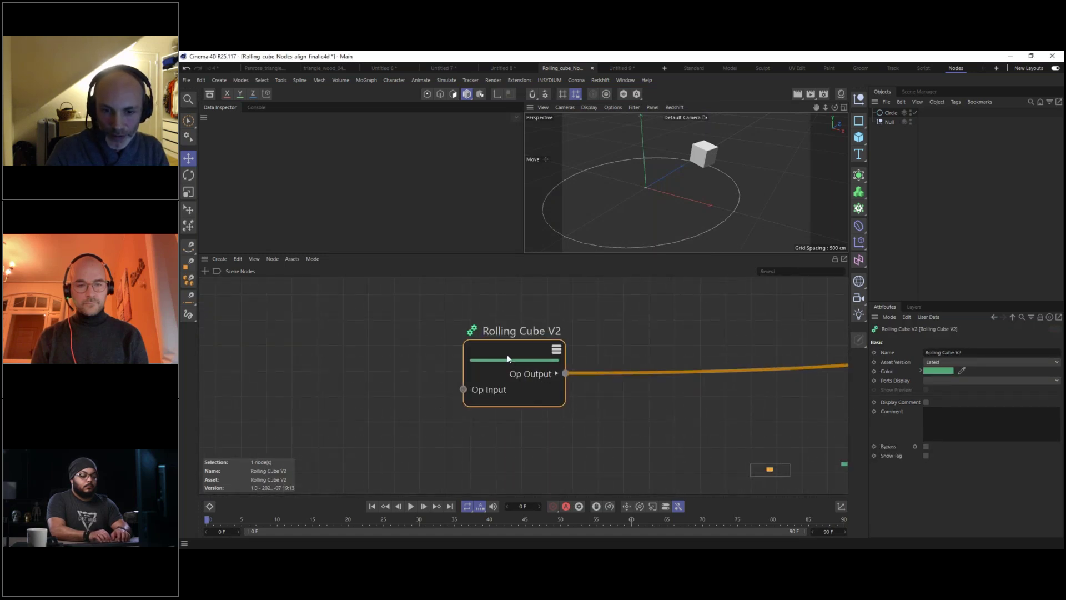
pyautogui.click(291, 259)
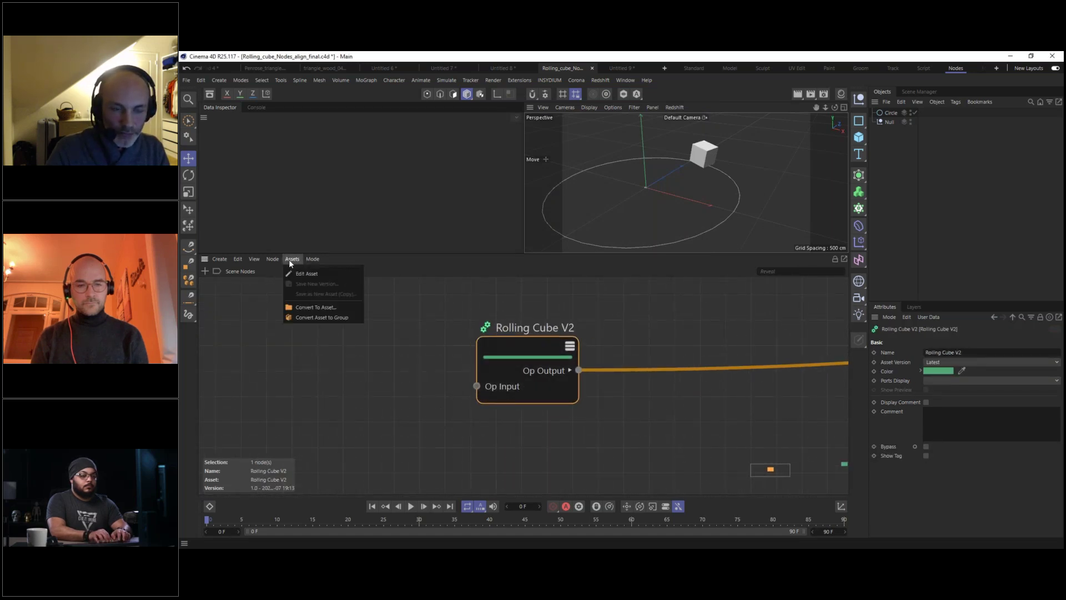
pyautogui.click(307, 317)
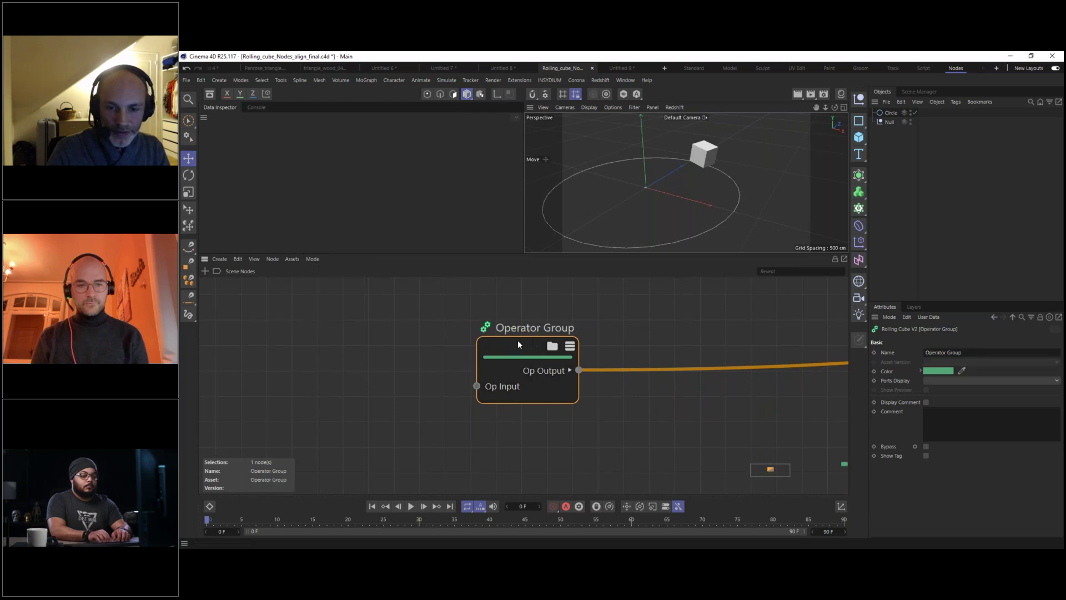
pyautogui.click(544, 341)
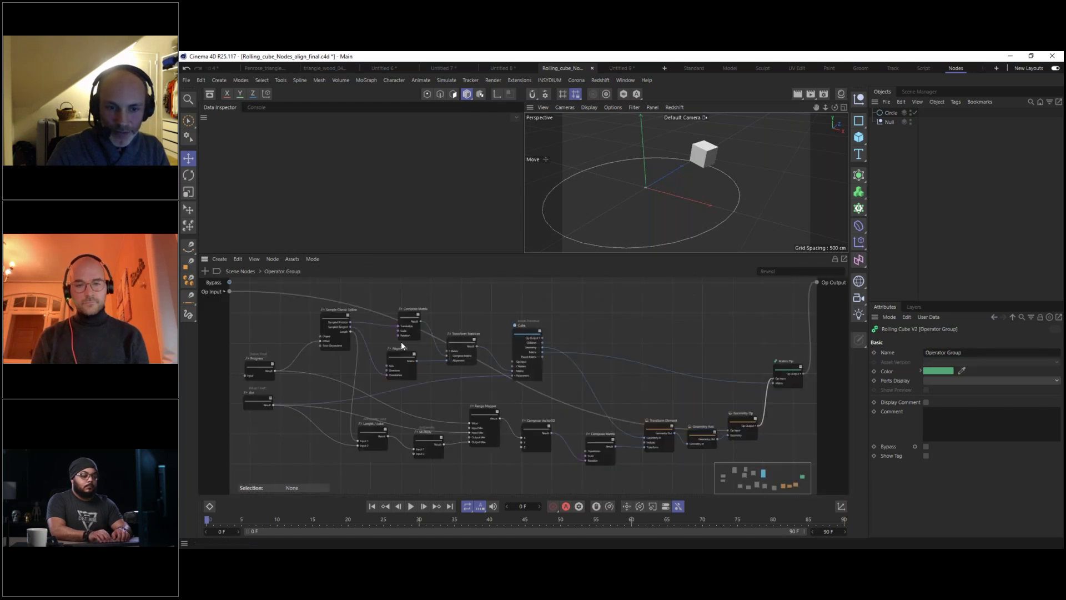
# Propagate the Progress node's Input port to the group's inputs and rename that group input Progress.
pyautogui.moveTo(367, 379); pyautogui.dragTo(219, 306)
pyautogui.click(244, 312)
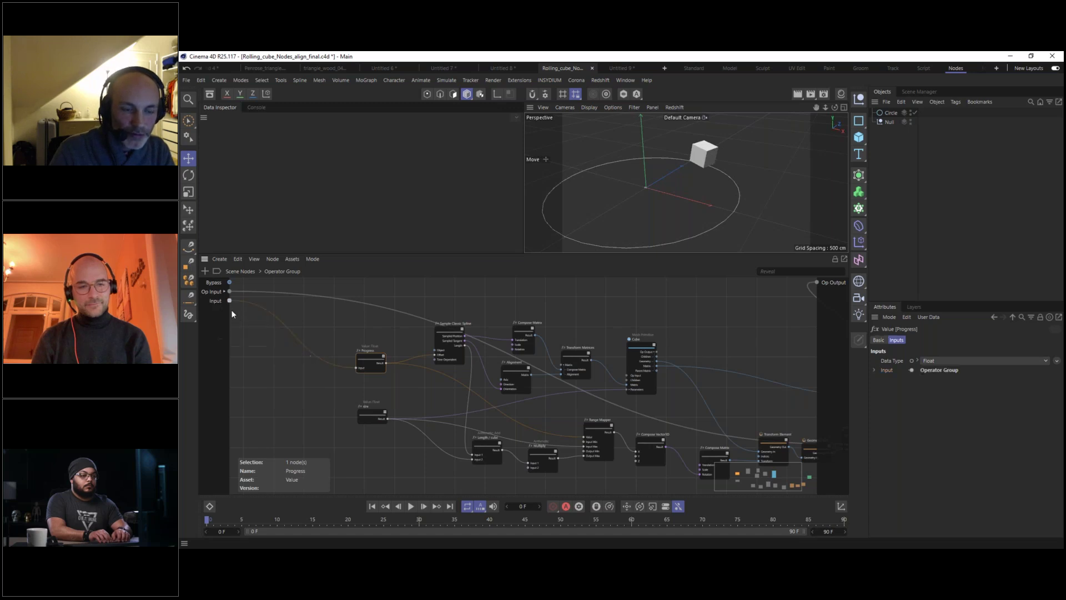
pyautogui.doubleClick(216, 302)
pyautogui.write('Progress')
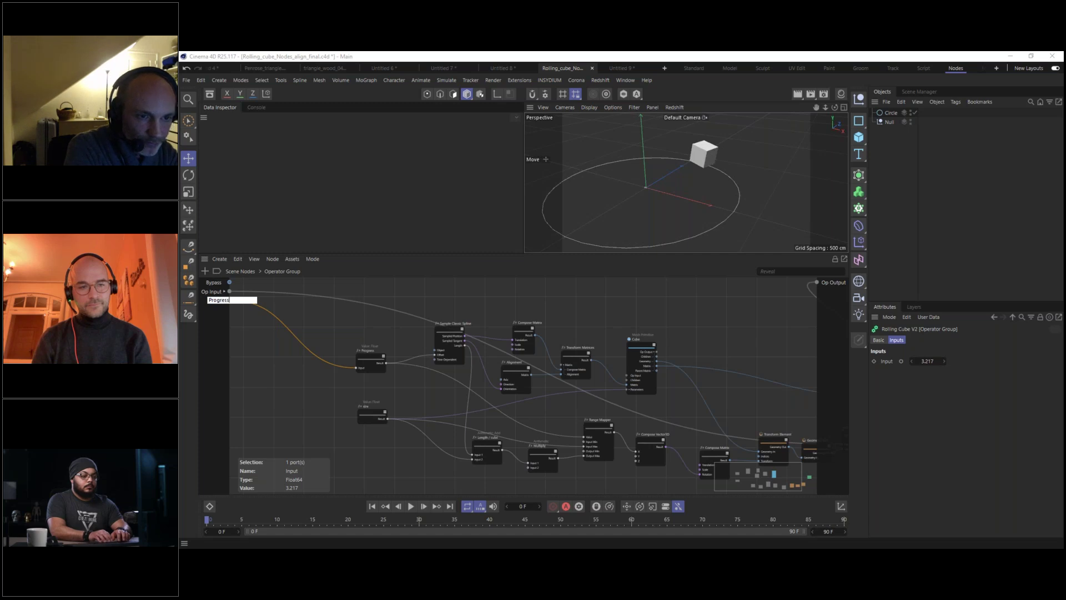
pyautogui.press('Return')
# Add the Input port to the size node inside the group.
pyautogui.click(367, 412)
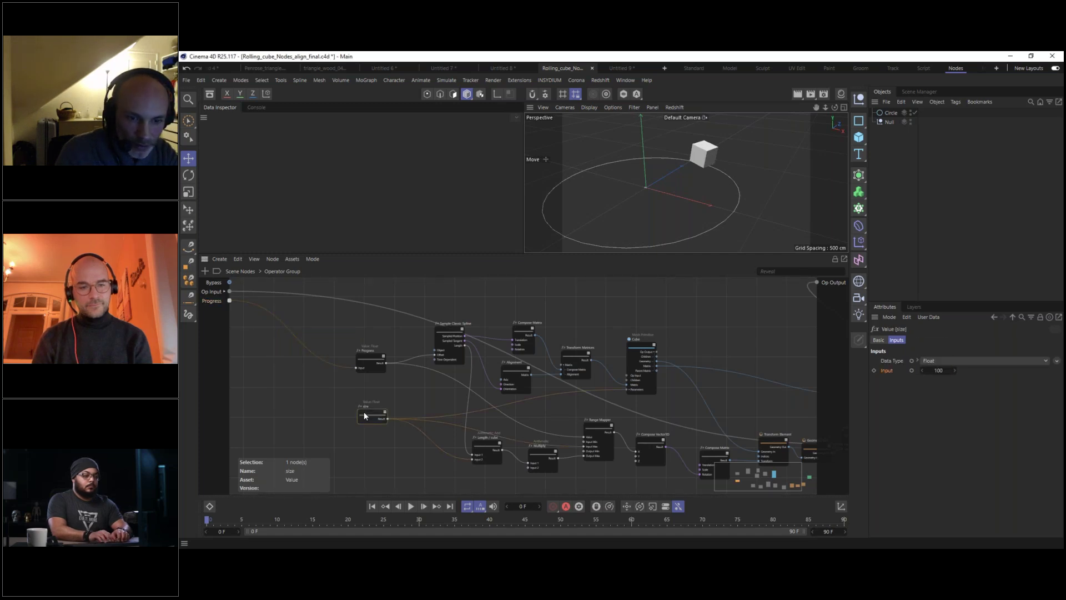
pyautogui.rightClick(364, 412)
pyautogui.moveTo(413, 408)
pyautogui.moveTo(453, 419)
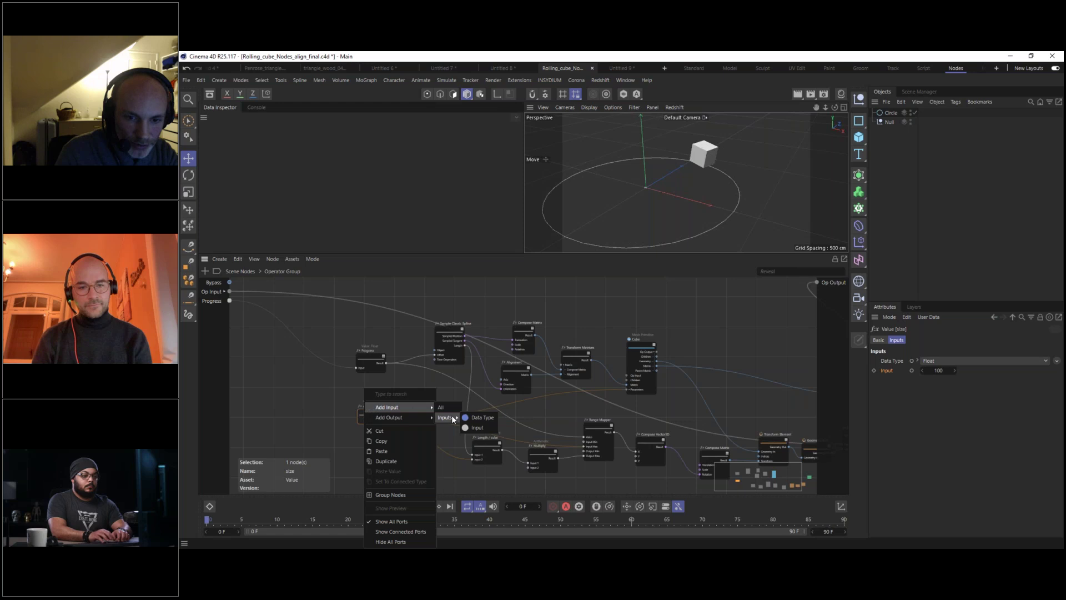
pyautogui.click(478, 429)
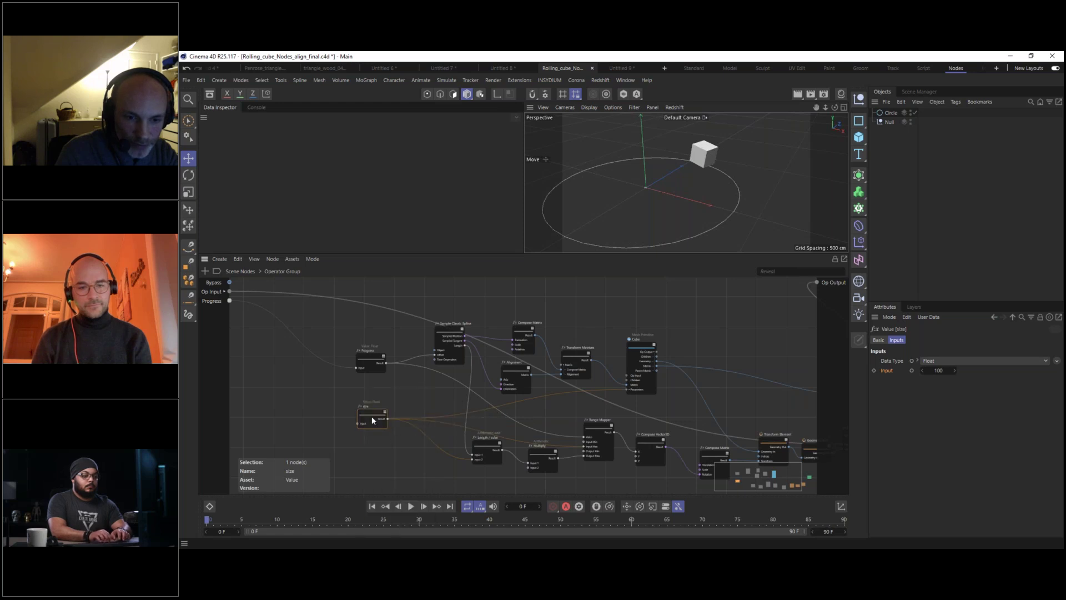
pyautogui.scroll(4, 366, 404)
pyautogui.keyDown('alt'); pyautogui.moveTo(371, 399); pyautogui.dragTo(377, 407, button='middle'); pyautogui.keyUp('alt')
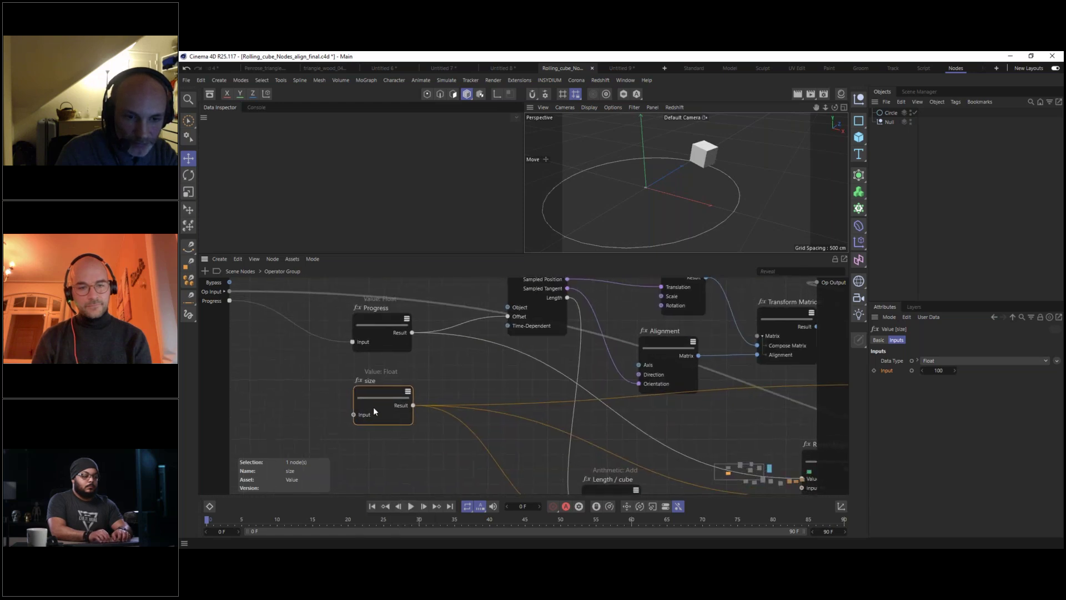
# Propagate the size node's Input port to the group's inputs and rename that group input Size.
pyautogui.moveTo(353, 415); pyautogui.dragTo(216, 320)
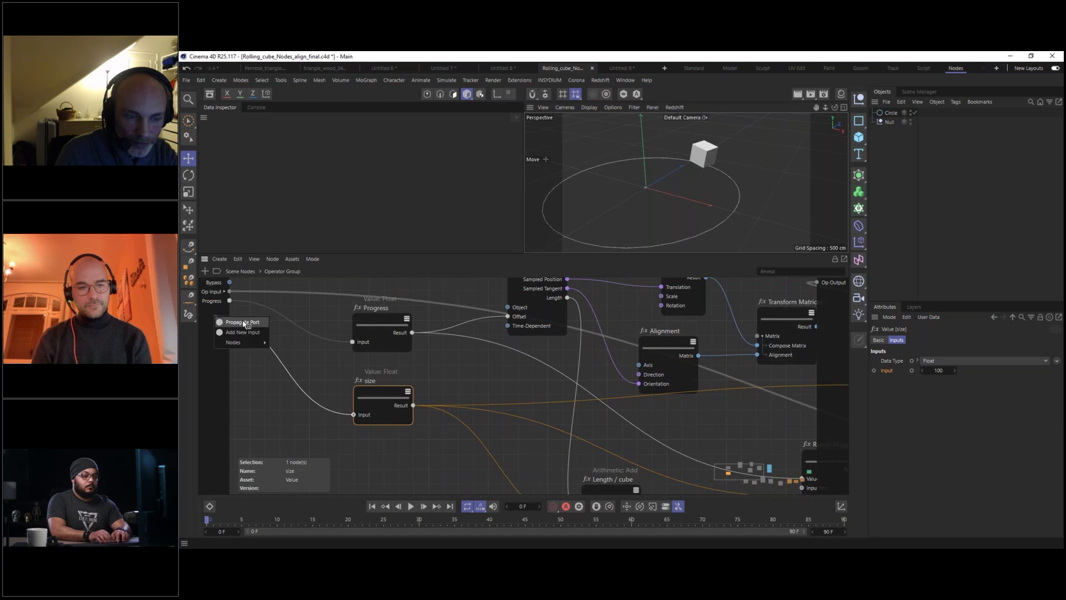
pyautogui.click(243, 324)
pyautogui.doubleClick(218, 310)
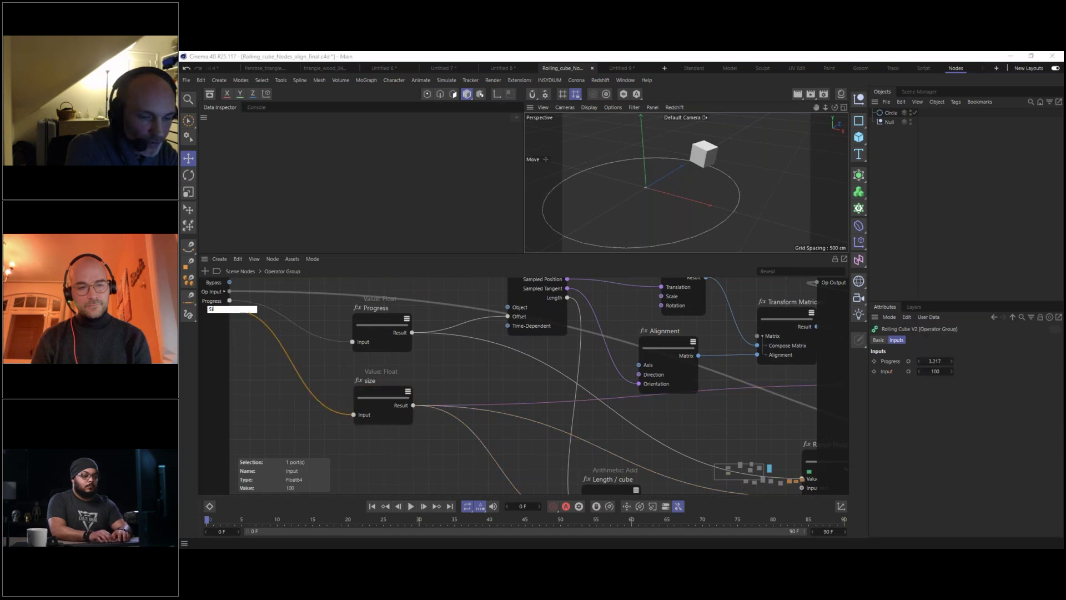
pyautogui.press('Return')
# Propagate the Sample Classic Spline node's Object port to the group's inputs.
pyautogui.keyDown('alt'); pyautogui.moveTo(498, 314); pyautogui.dragTo(508, 416, button='middle'); pyautogui.keyUp('alt')
pyautogui.scroll(-1, 552, 366)
pyautogui.moveTo(544, 365); pyautogui.dragTo(221, 325)
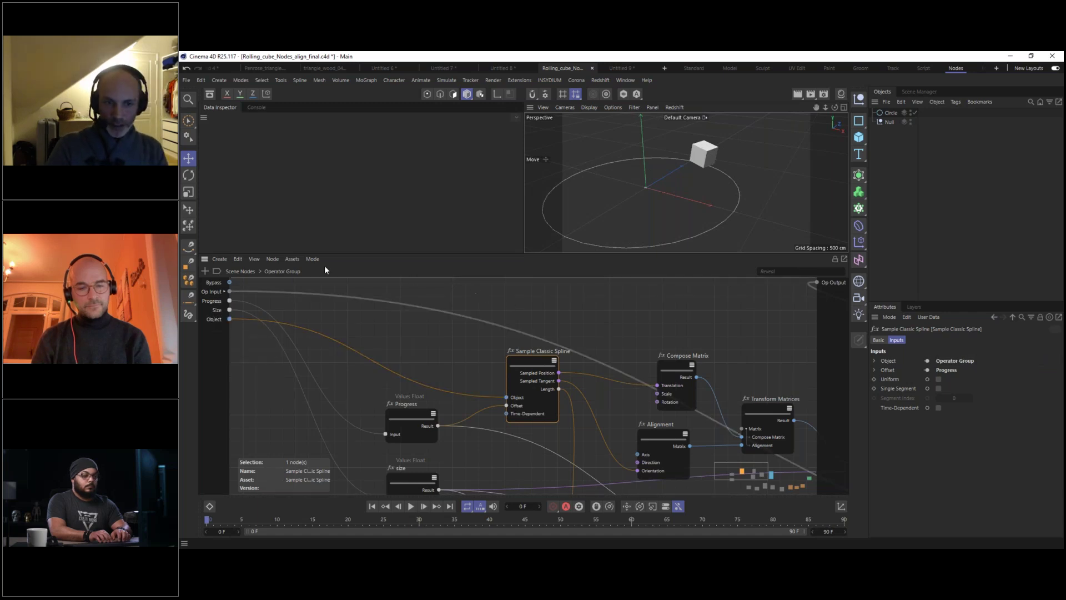
# Return to the top Scene Nodes level and scrub the Operator Group's Progress to about 3.187 and Size to about 99.36.
pyautogui.click(251, 272)
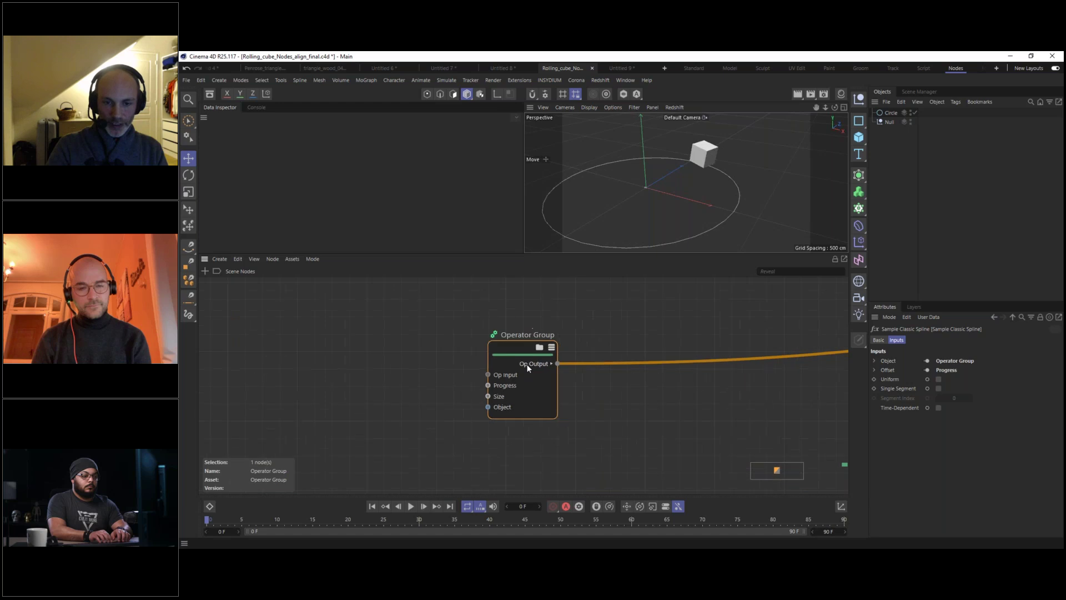
pyautogui.moveTo(508, 352); pyautogui.dragTo(522, 345)
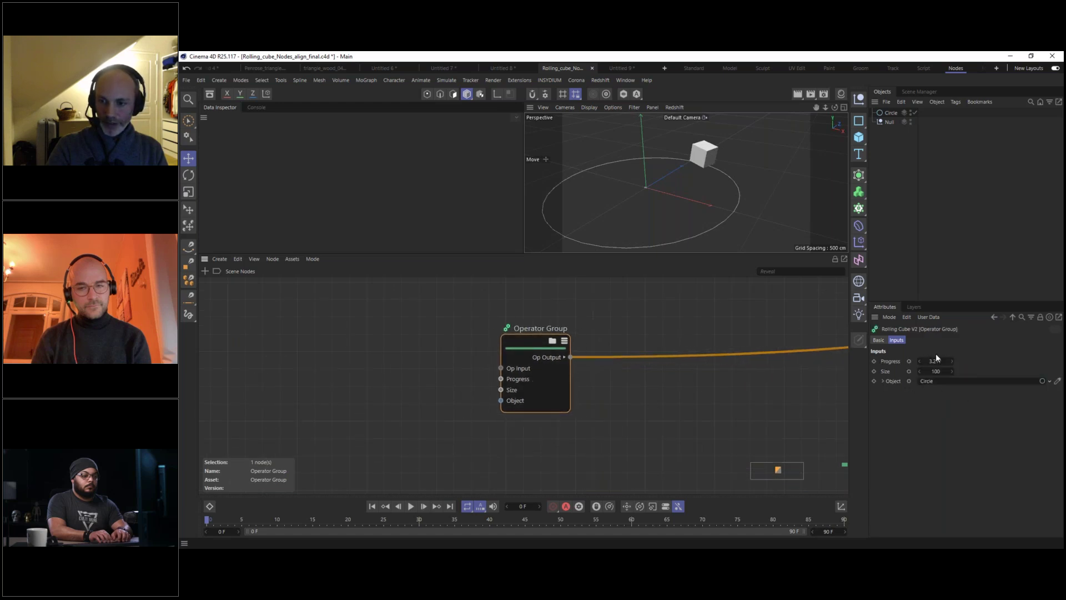
pyautogui.moveTo(941, 359); pyautogui.dragTo(902, 372)
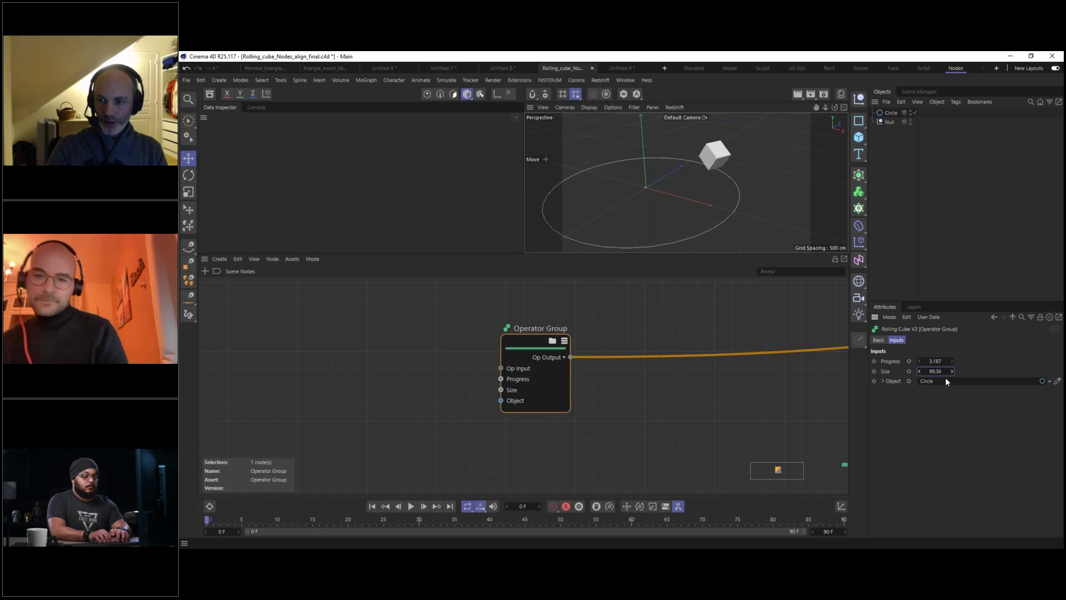
pyautogui.moveTo(539, 339); pyautogui.dragTo(527, 345)
# Convert the Operator Group to an asset named Rolling Cube on Spline V3 in the Nodes > Geometry Generator category.
pyautogui.click(291, 259)
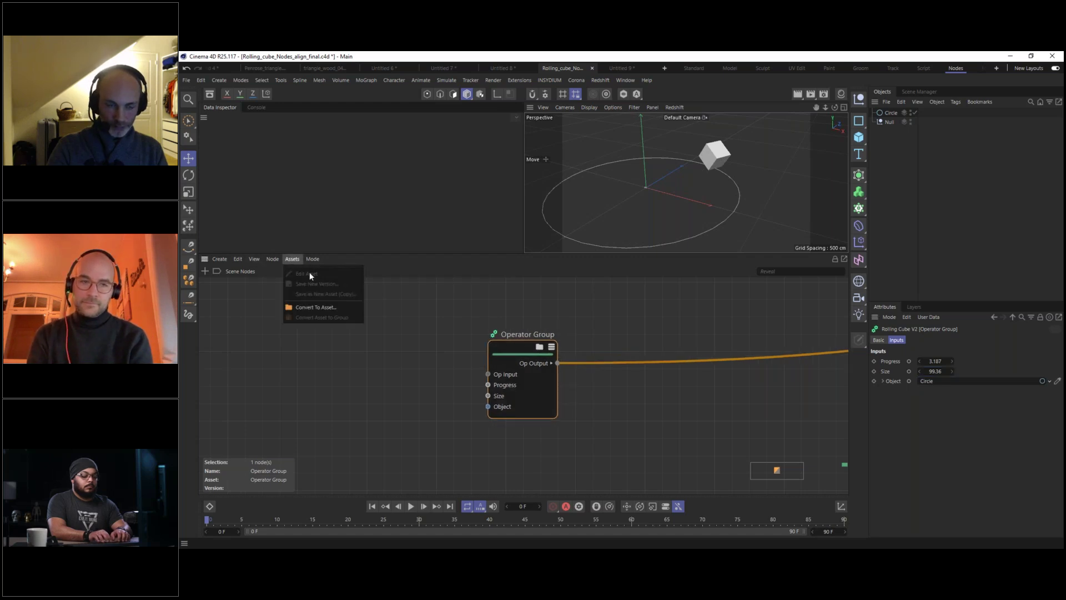
pyautogui.click(308, 309)
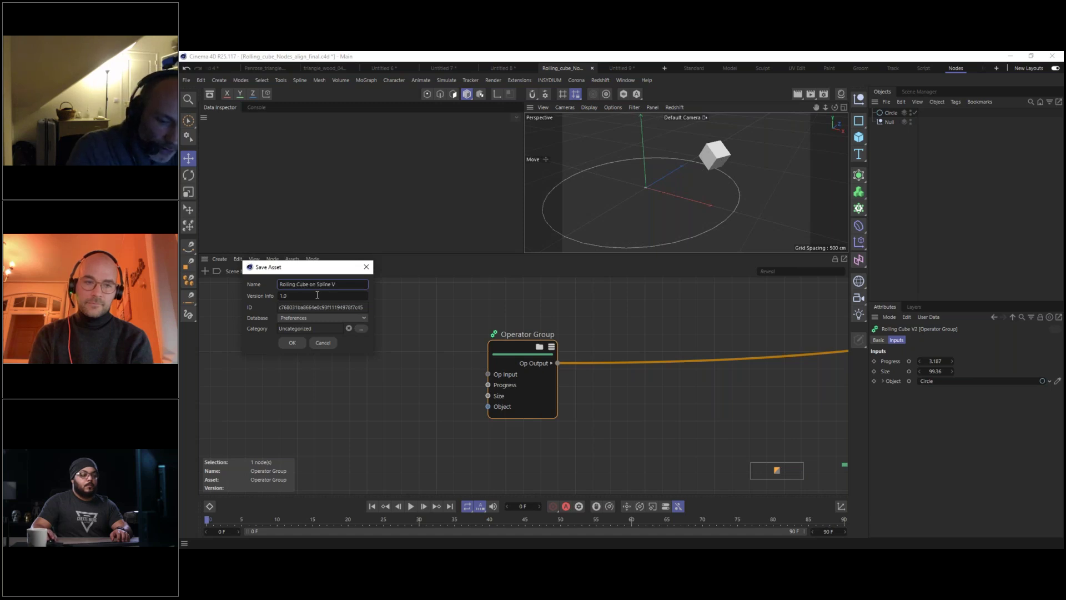
pyautogui.click(361, 329)
pyautogui.click(295, 194)
pyautogui.click(274, 193)
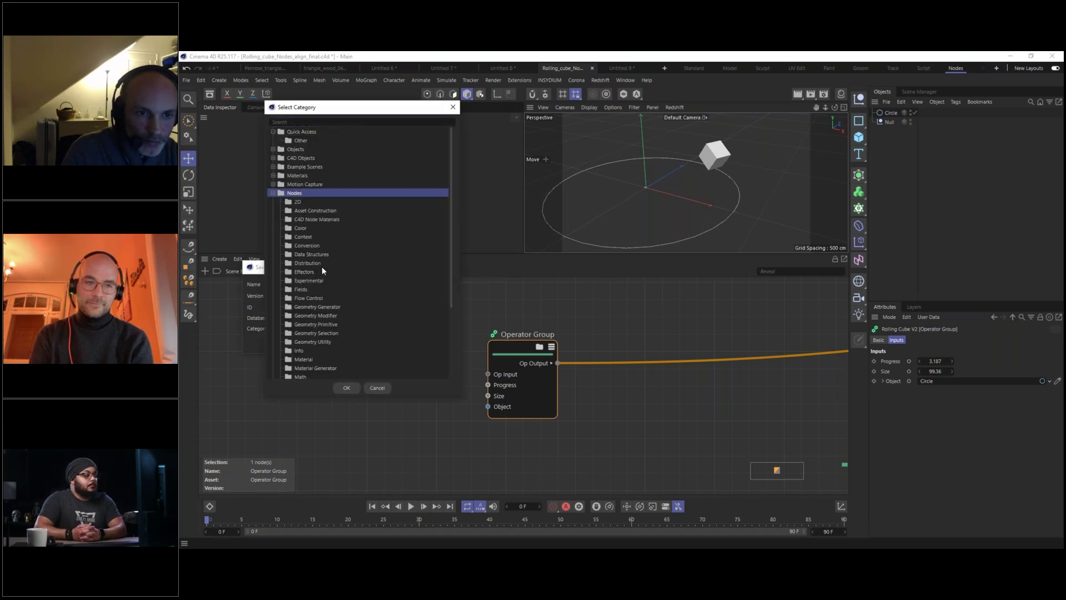
pyautogui.click(318, 308)
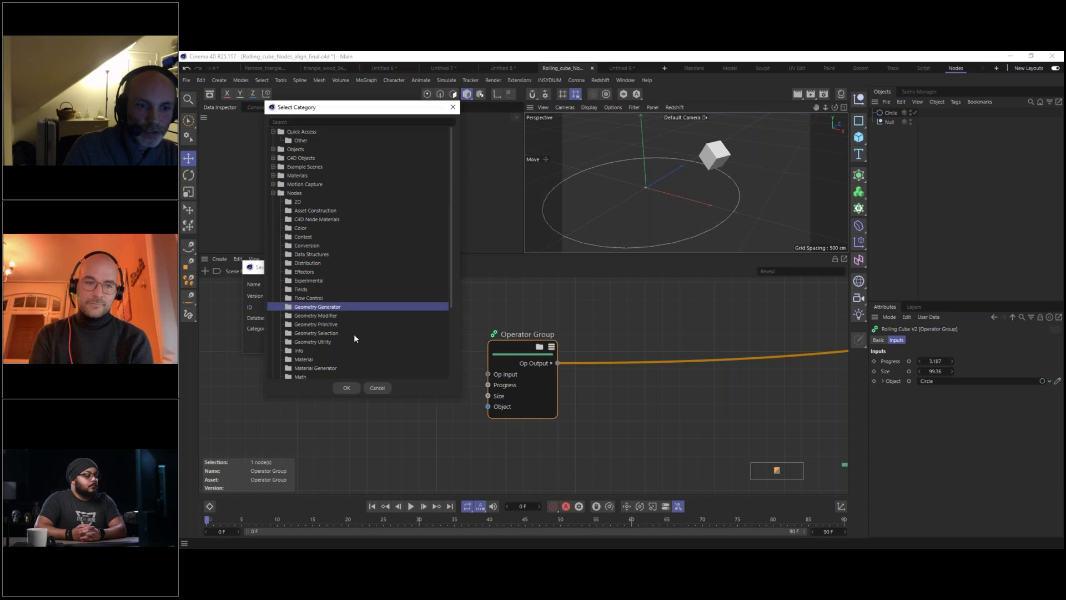
pyautogui.click(345, 388)
pyautogui.click(291, 342)
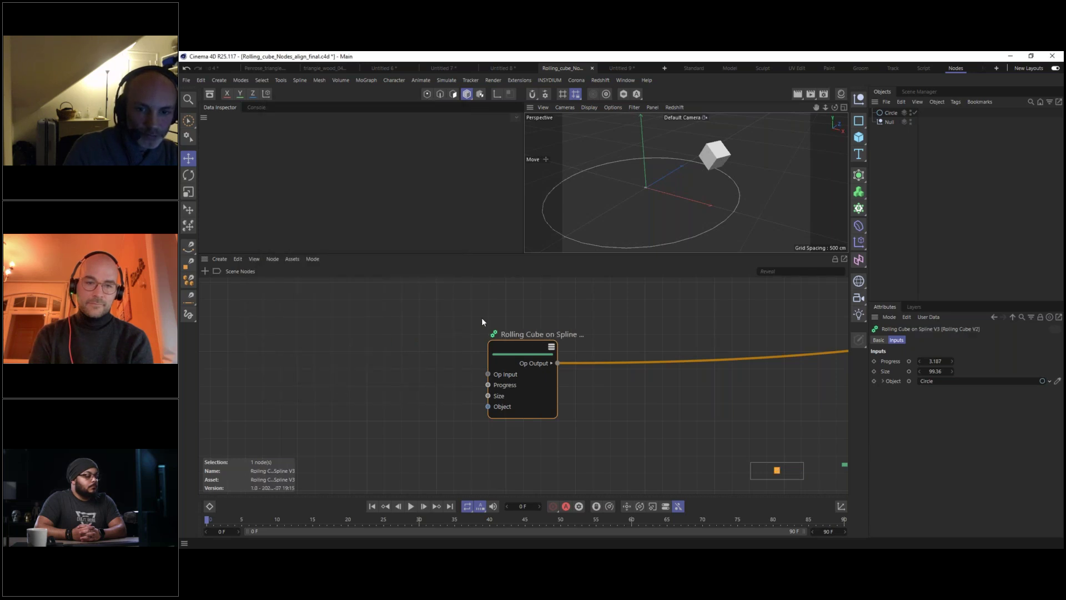
pyautogui.moveTo(519, 352); pyautogui.dragTo(538, 350)
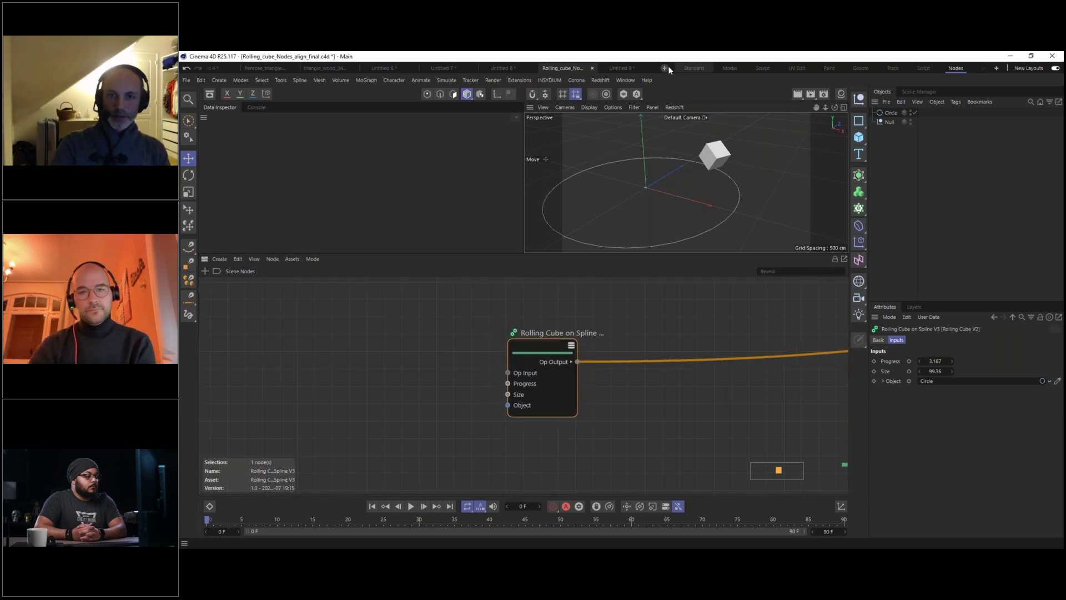
# Switch to the Untitled 9 scene and add the Rolling Cube on Spline V3 asset from Geometry Generator beside the Scene Root.
pyautogui.click(625, 67)
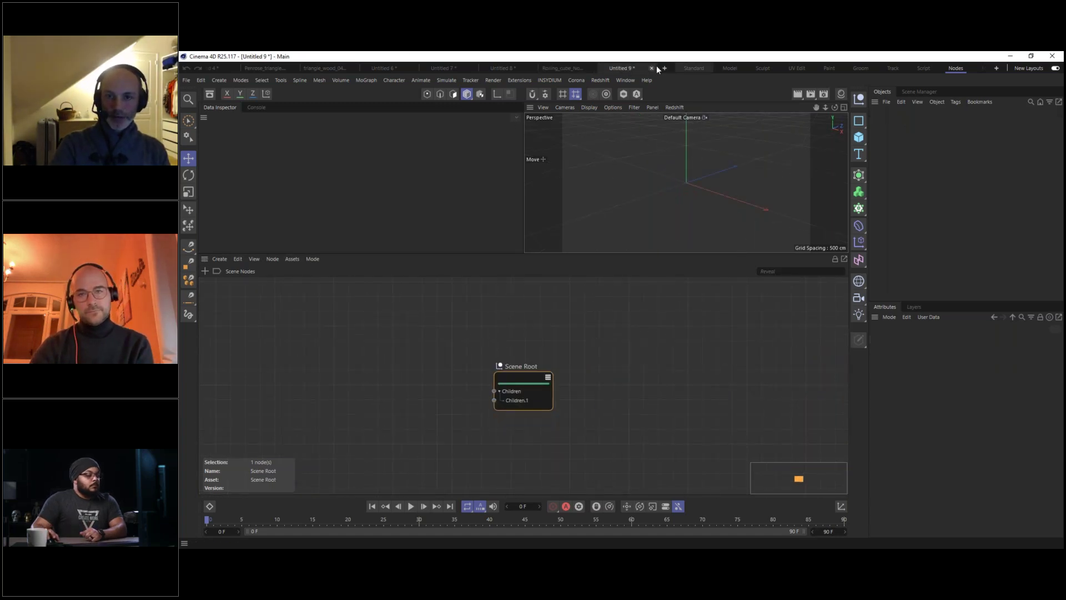
pyautogui.moveTo(520, 384); pyautogui.dragTo(747, 376)
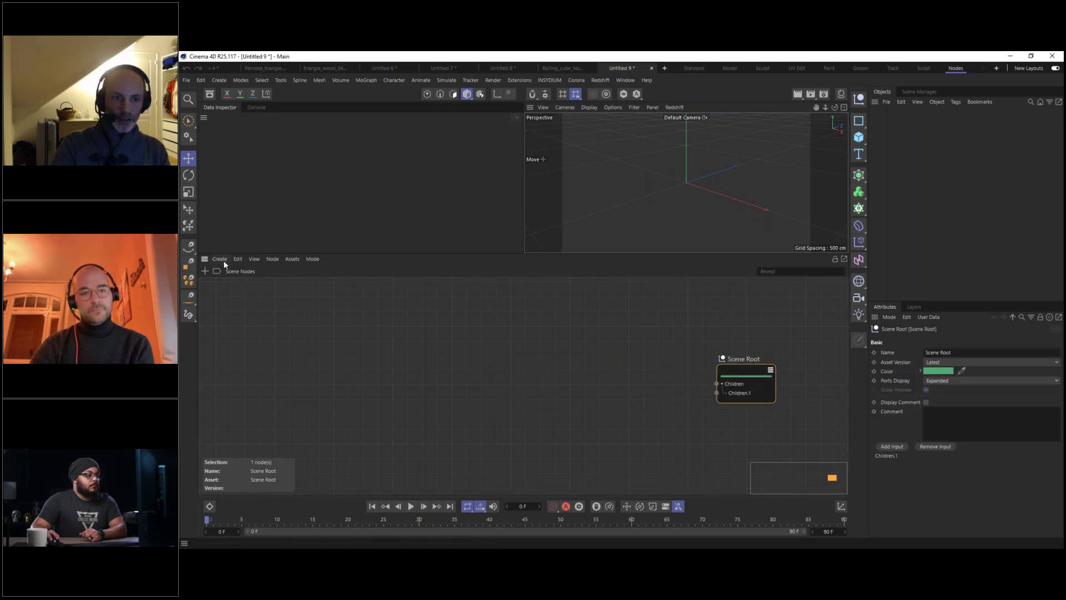
pyautogui.click(210, 95)
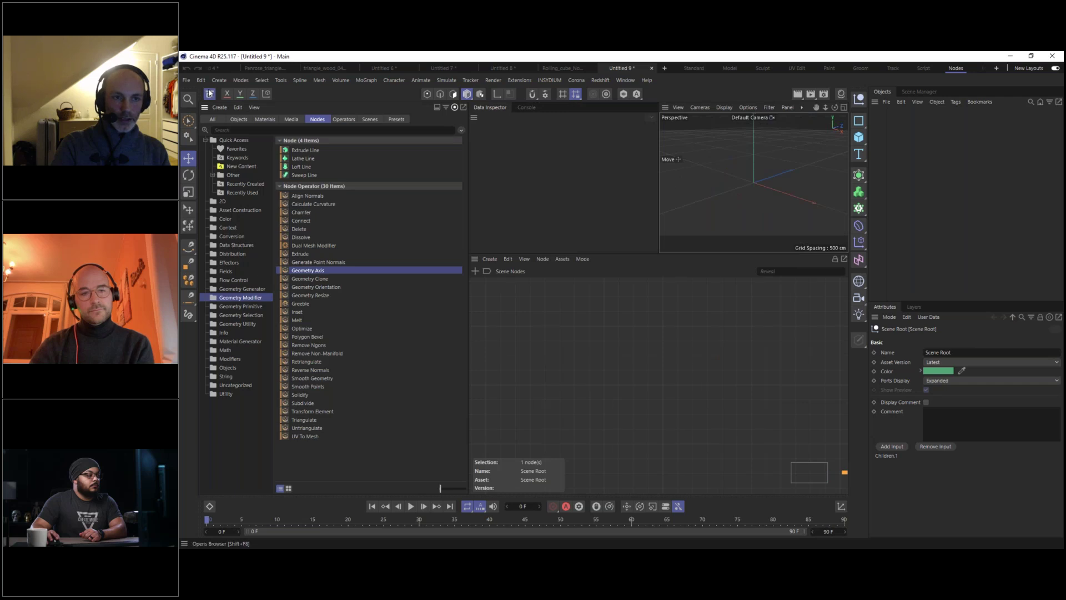
pyautogui.click(242, 290)
pyautogui.click(340, 226)
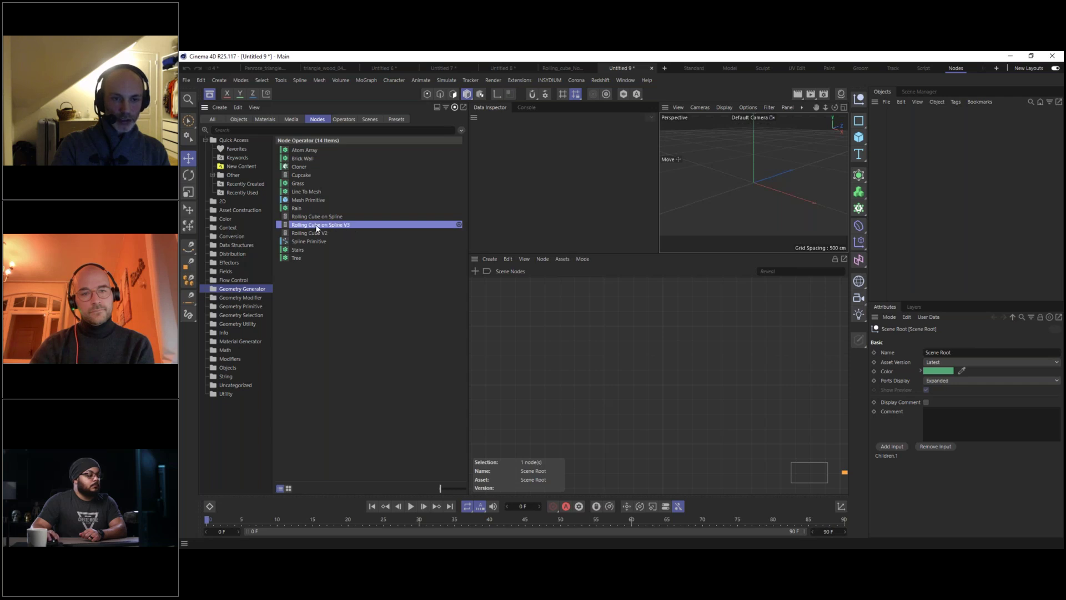
pyautogui.moveTo(715, 341); pyautogui.dragTo(701, 367)
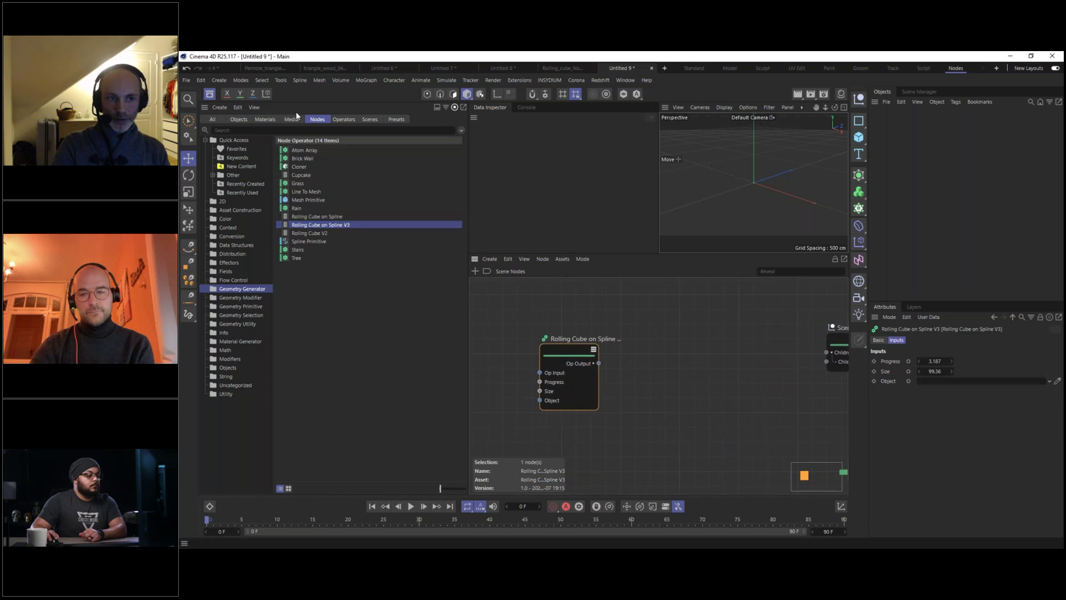
# Close the Asset Browser and connect the Rolling Cube node's Op Output to the Scene Root's Children.1 port.
pyautogui.click(210, 95)
pyautogui.moveTo(308, 359); pyautogui.dragTo(449, 369)
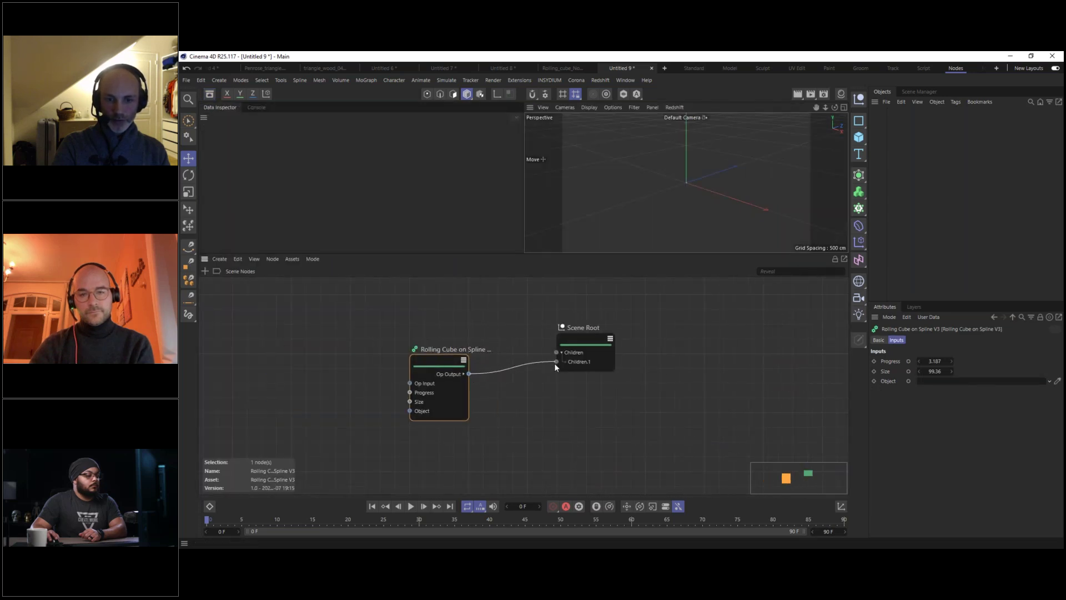
pyautogui.moveTo(555, 363); pyautogui.dragTo(556, 362)
pyautogui.moveTo(431, 365)
pyautogui.mouseDown()
pyautogui.moveTo(453, 358)
pyautogui.moveTo(439, 364)
pyautogui.mouseUp()
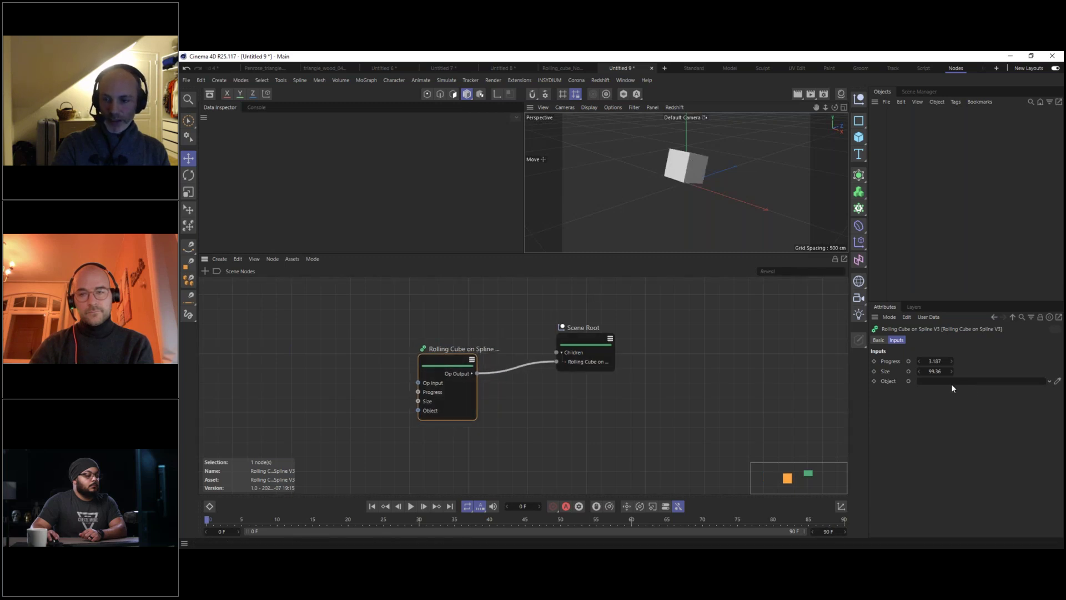
# Create a Helix spline in the XZ plane with a start radius of 390 cm and a height of about 566 cm.
pyautogui.click(860, 129)
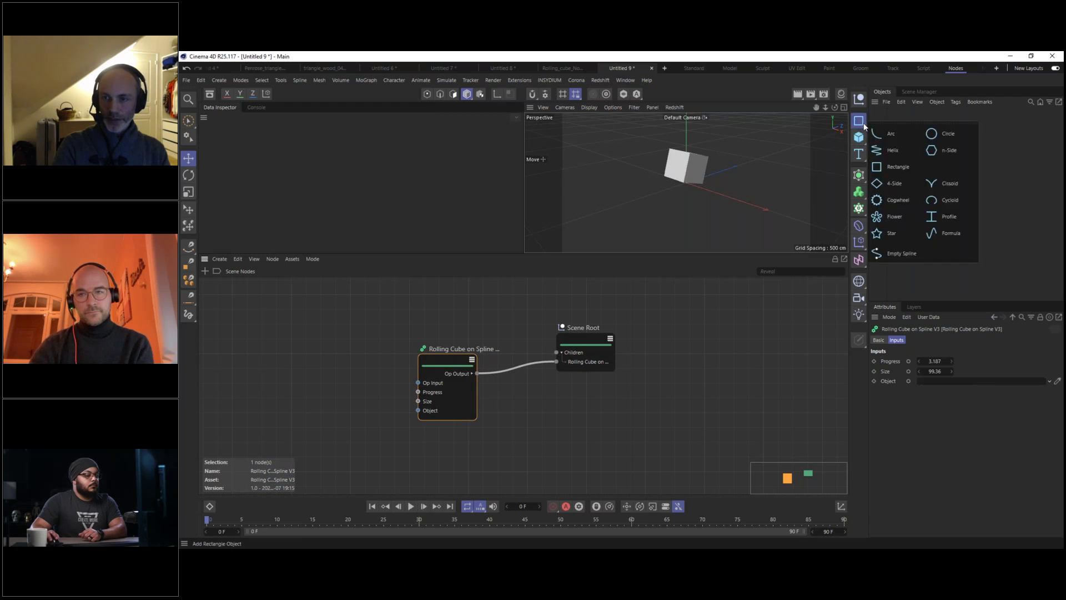
pyautogui.click(887, 149)
pyautogui.click(951, 442)
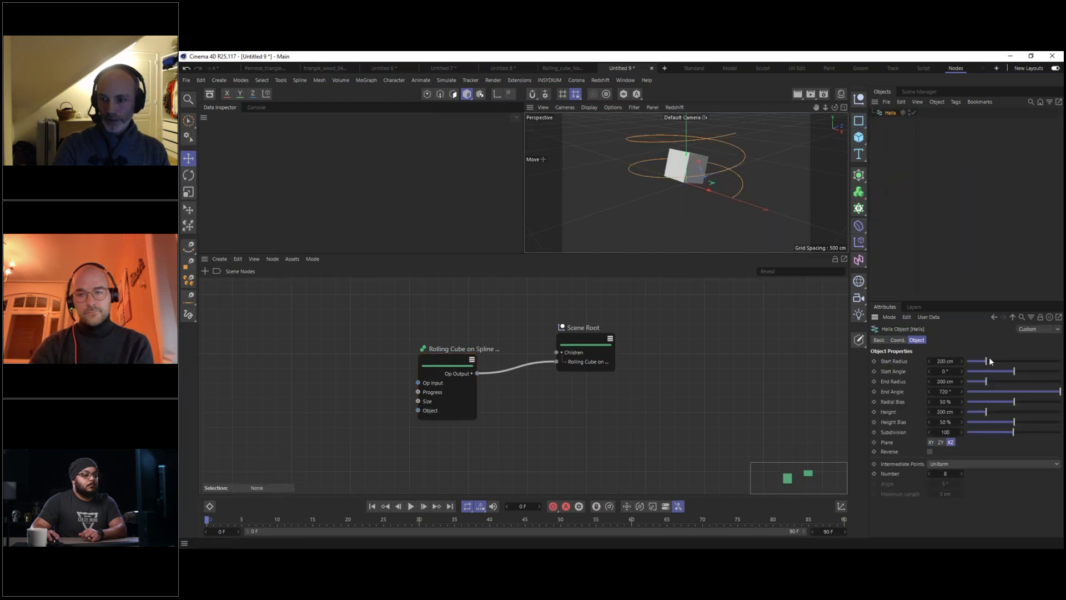
pyautogui.moveTo(986, 361); pyautogui.dragTo(1004, 360)
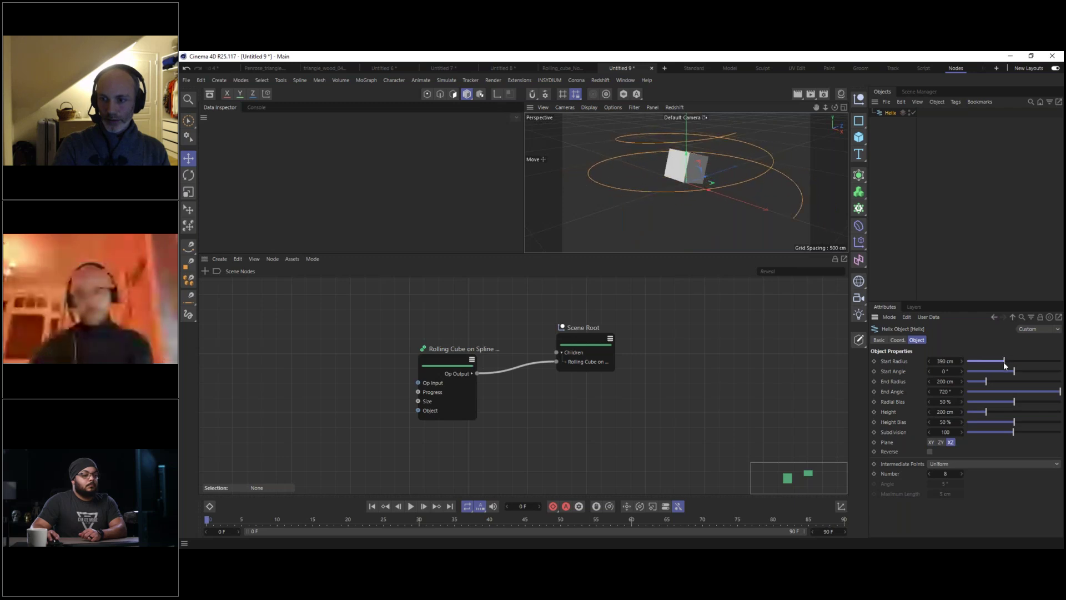
pyautogui.moveTo(987, 412); pyautogui.dragTo(1020, 412)
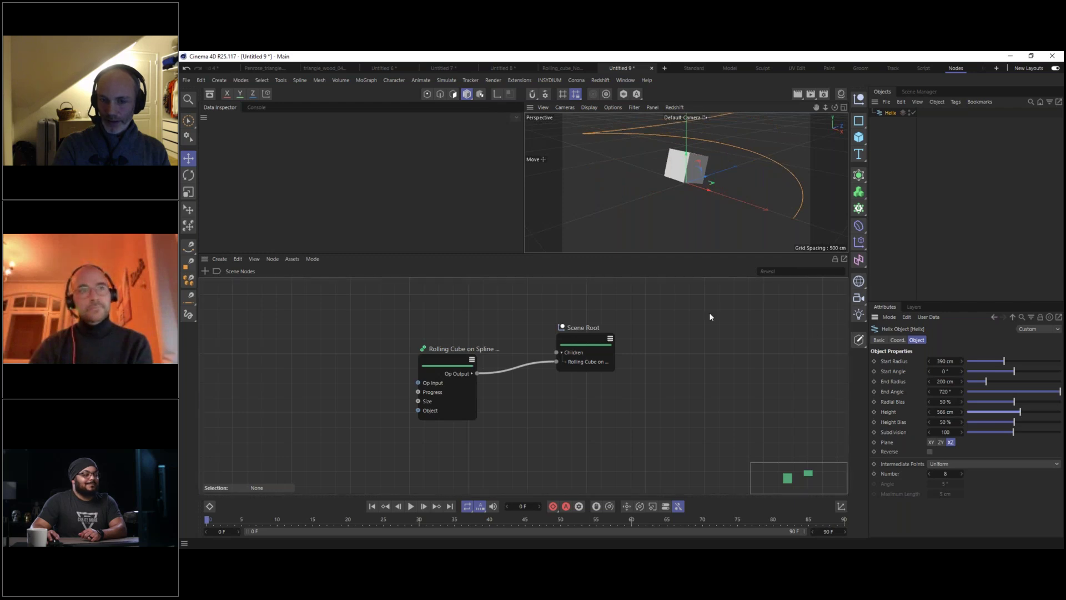
# Assign the Helix to the Rolling Cube node's Object input and scrub its Progress to about 3.39.
pyautogui.moveTo(448, 361); pyautogui.dragTo(471, 351)
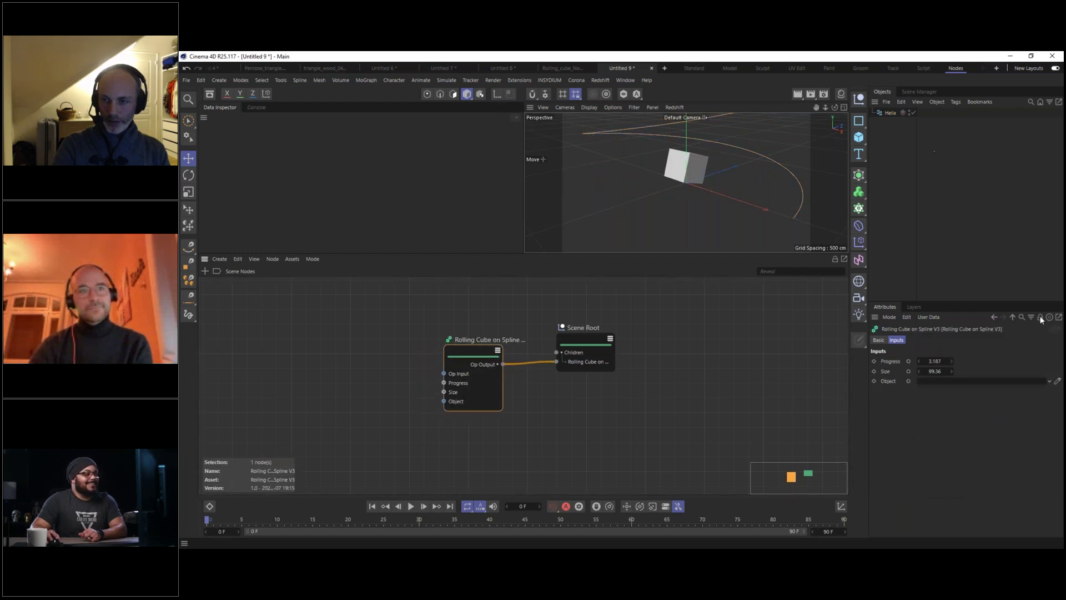
pyautogui.moveTo(891, 113); pyautogui.dragTo(1057, 320)
pyautogui.scroll(-4, 686, 155)
pyautogui.keyDown('alt'); pyautogui.moveTo(681, 163); pyautogui.dragTo(675, 192, button='middle'); pyautogui.keyUp('alt')
pyautogui.moveTo(936, 361); pyautogui.dragTo(981, 324)
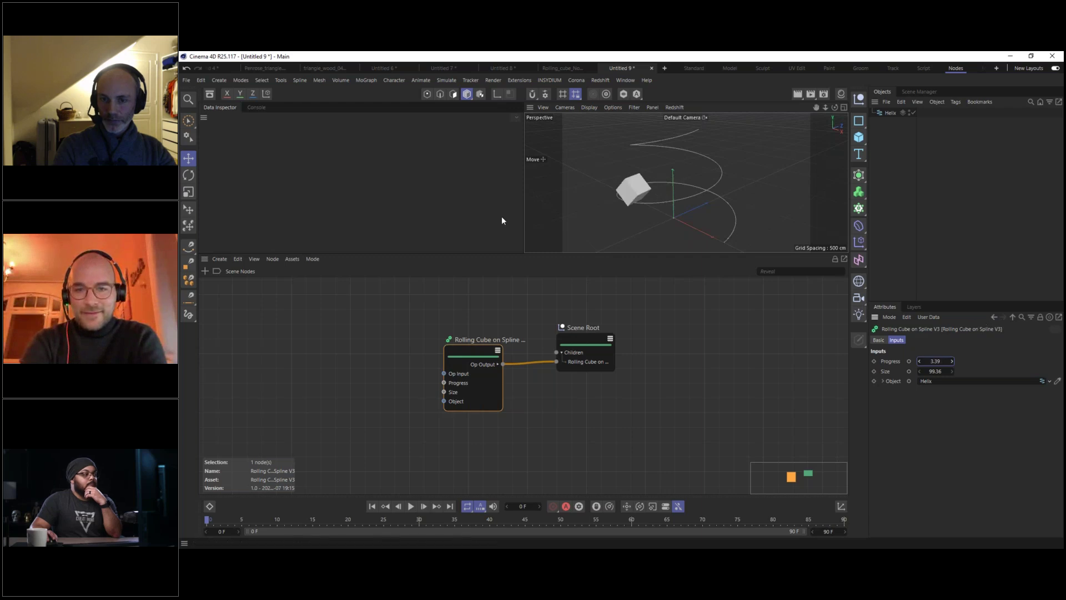
# Open the zip export of the Rolling Cube on Spline V3 asset's latest version and cancel it.
pyautogui.click(209, 94)
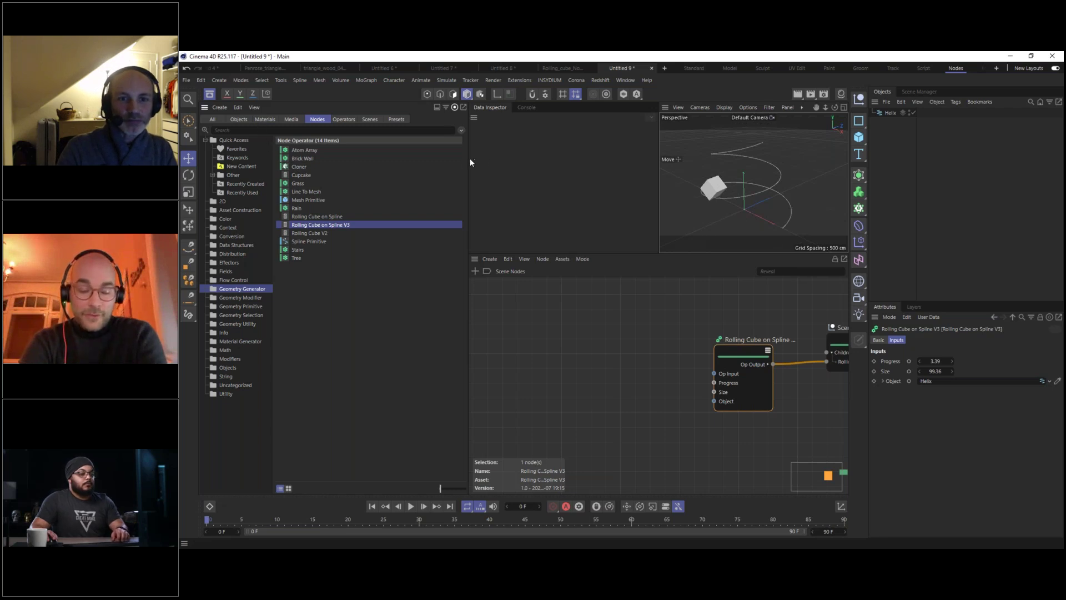
pyautogui.moveTo(468, 161); pyautogui.dragTo(424, 161)
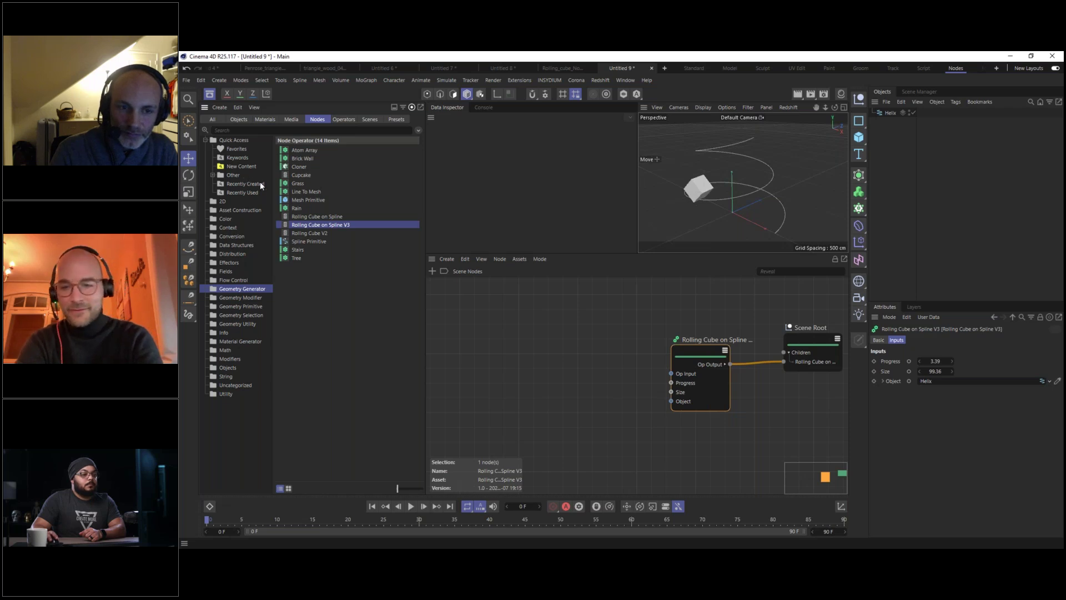
pyautogui.rightClick(299, 226)
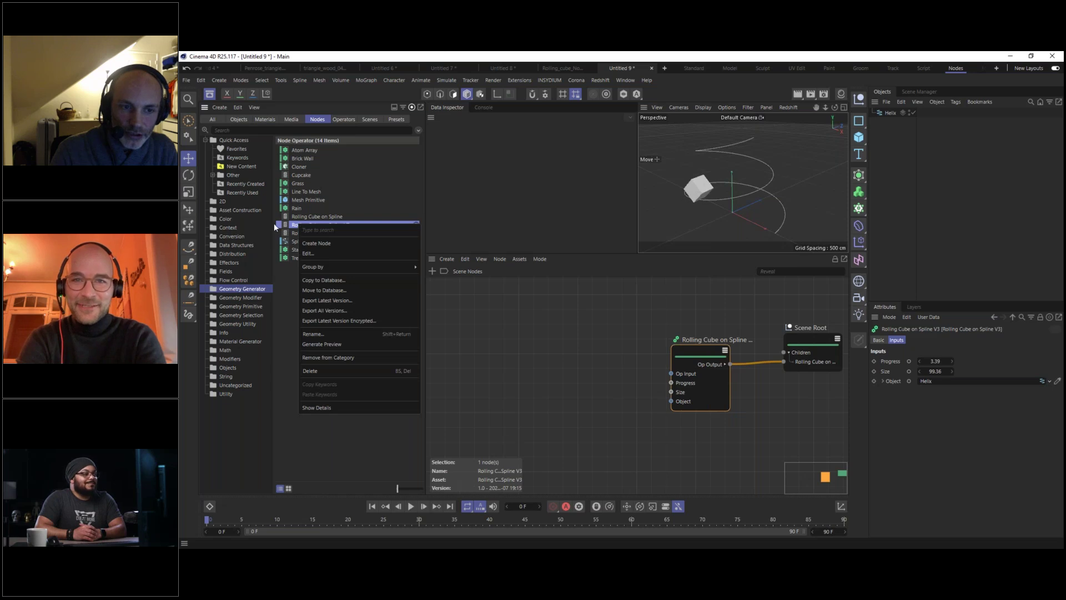
pyautogui.click(286, 227)
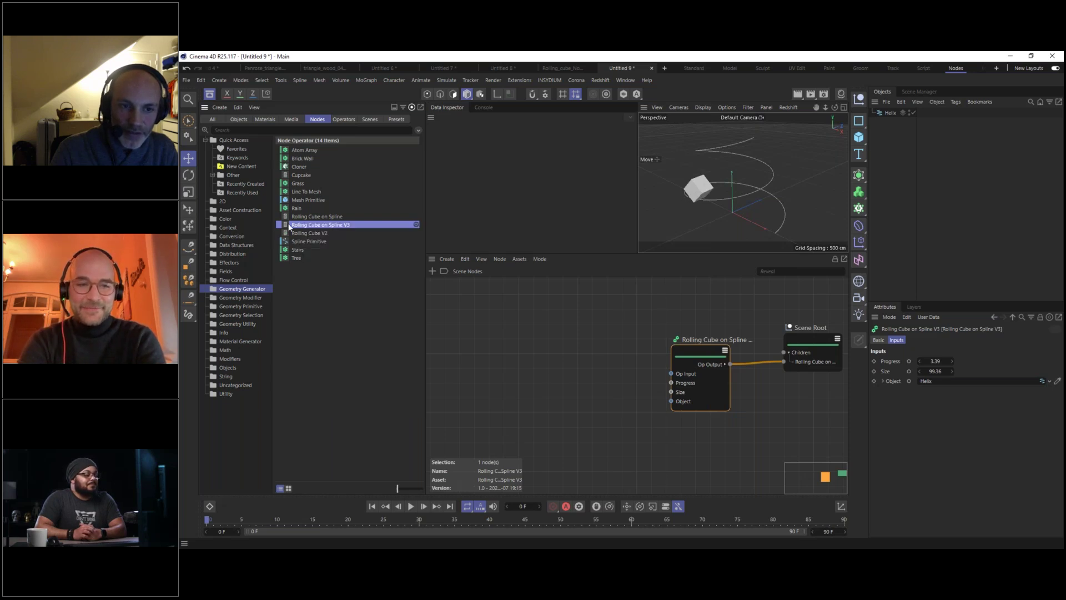
pyautogui.rightClick(322, 228)
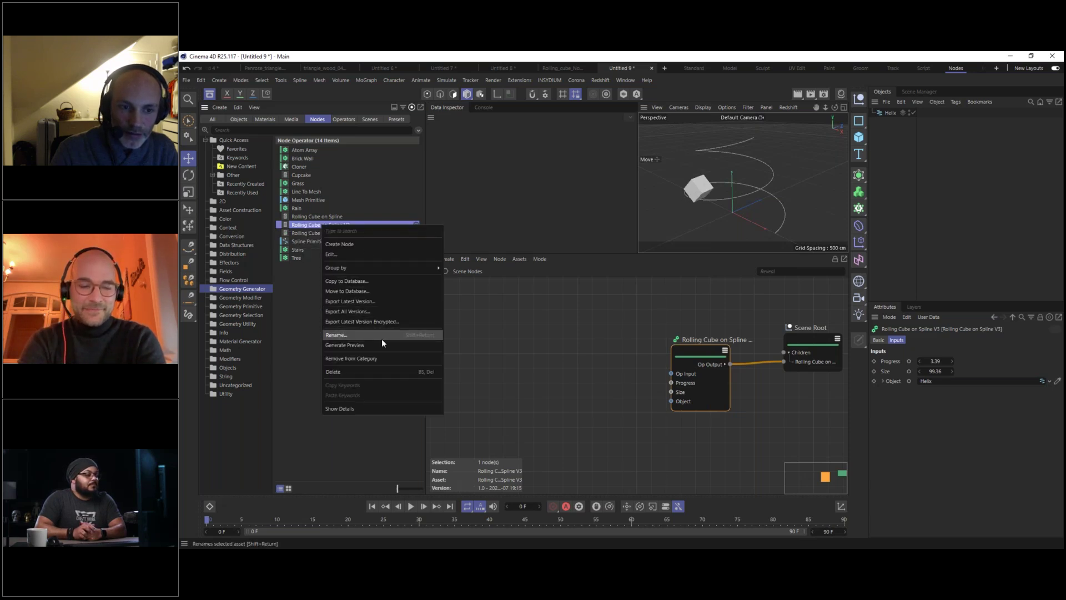
pyautogui.click(365, 304)
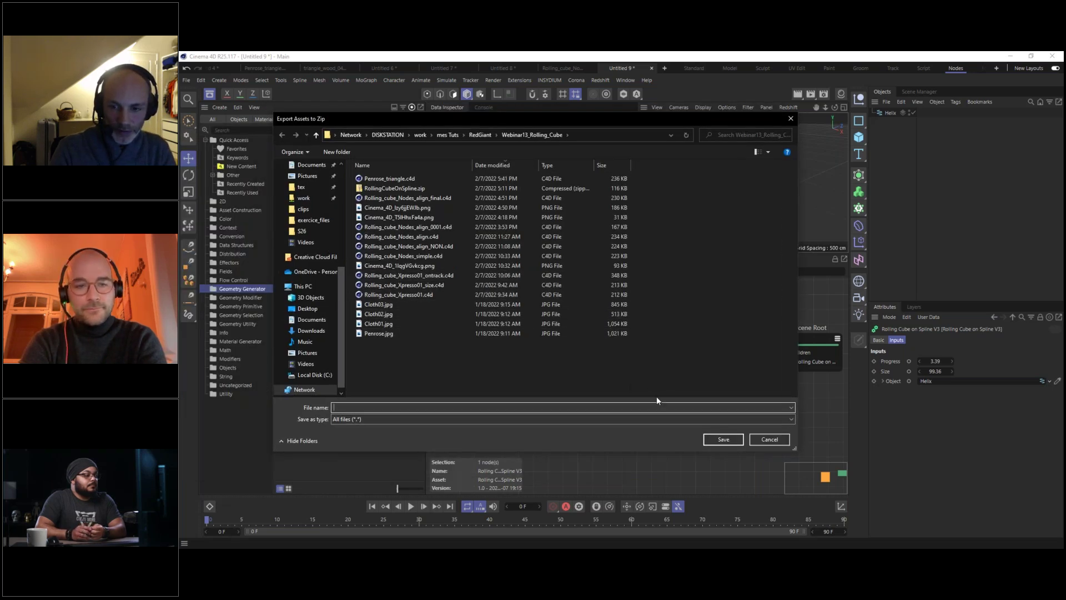
pyautogui.click(778, 442)
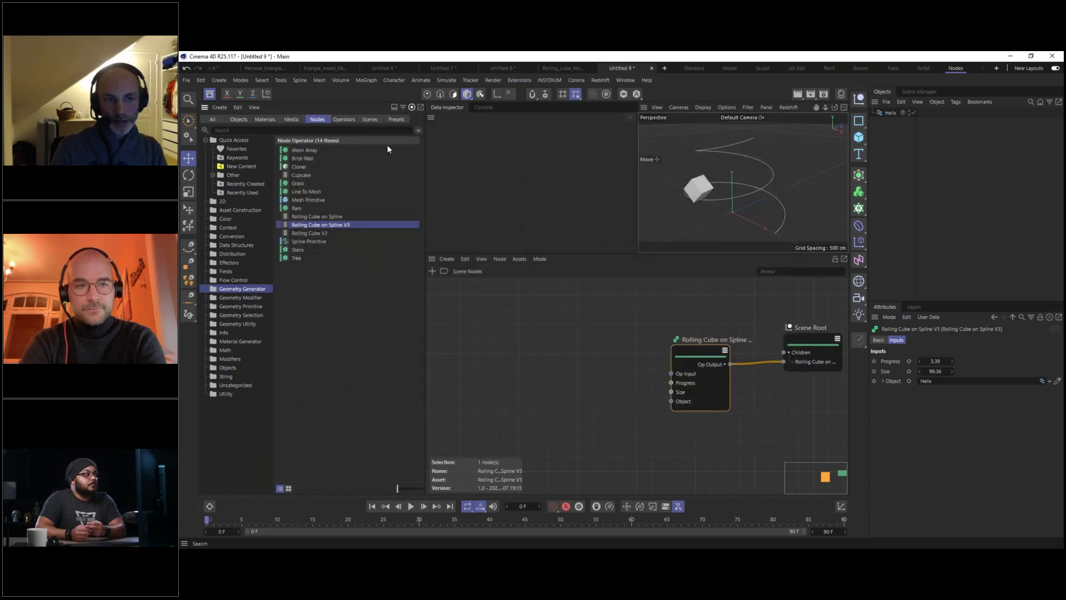
pyautogui.click(218, 107)
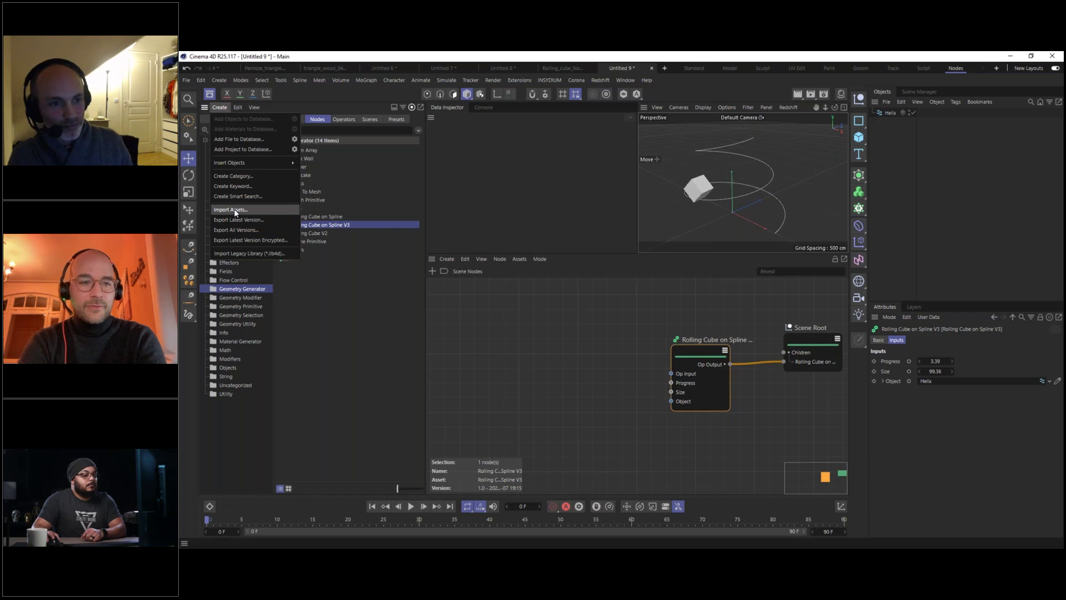
pyautogui.click(402, 275)
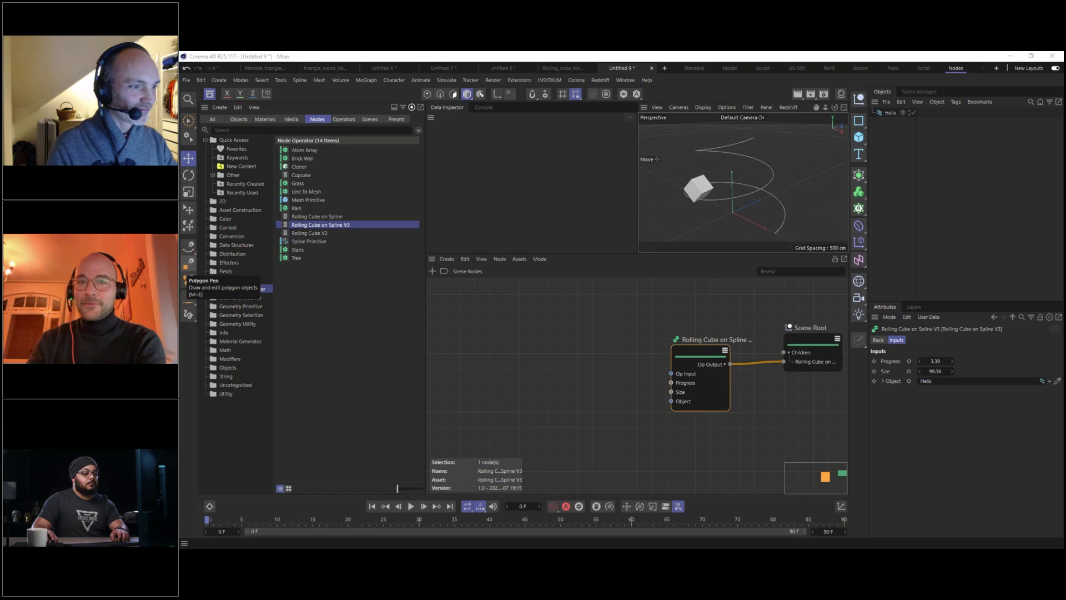
pyautogui.hotkey('alt', 'Tab')
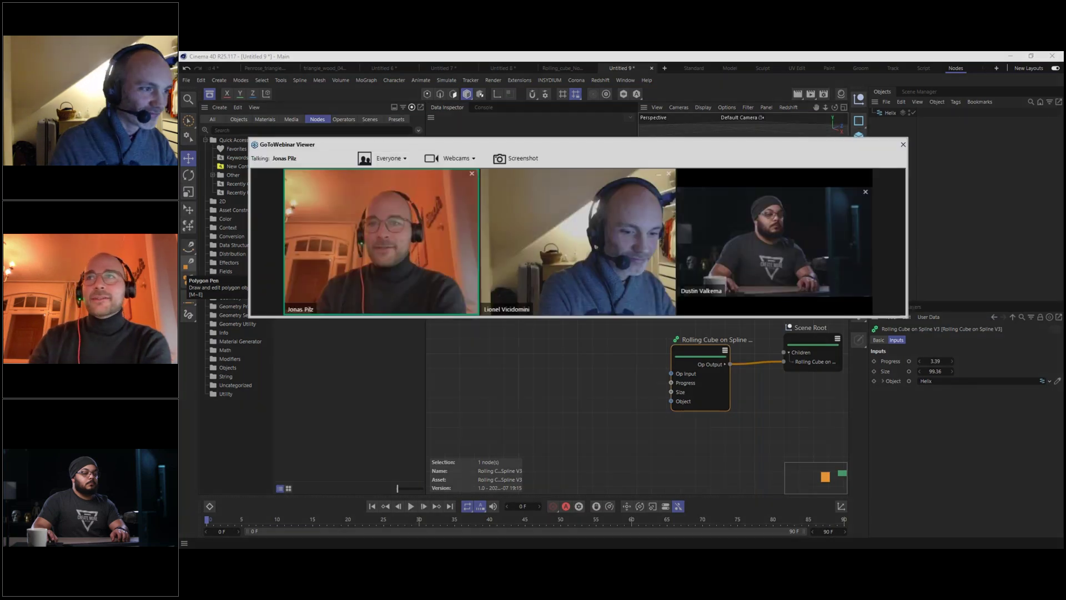
pyautogui.hotkey('alt', 'Tab')
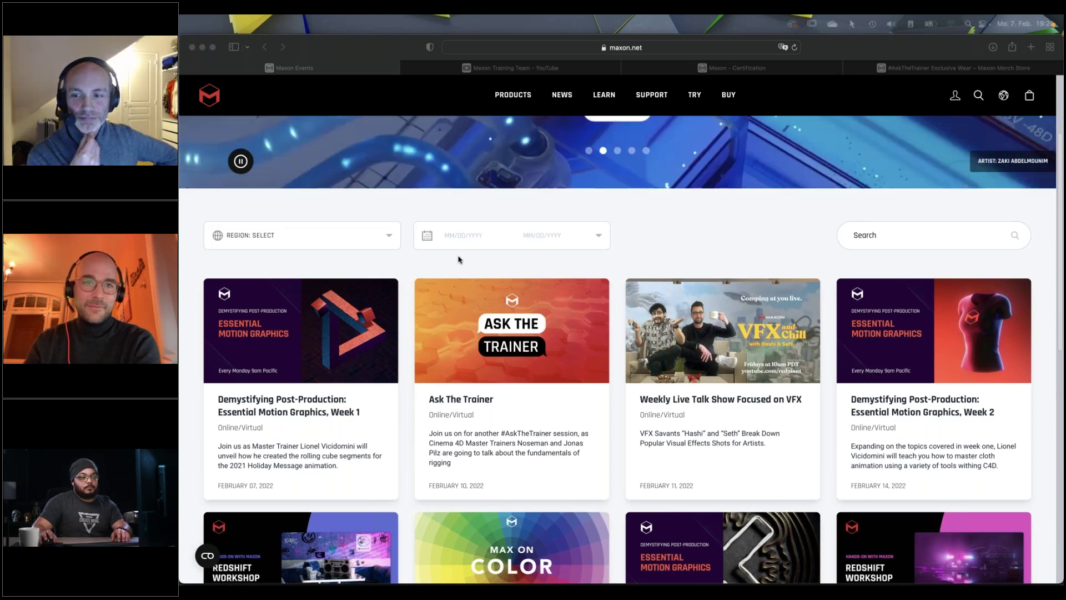
# Look over the Maxon Training Team YouTube channel and browse the scheduled sessions on the Maxon Events page.
pyautogui.click(553, 69)
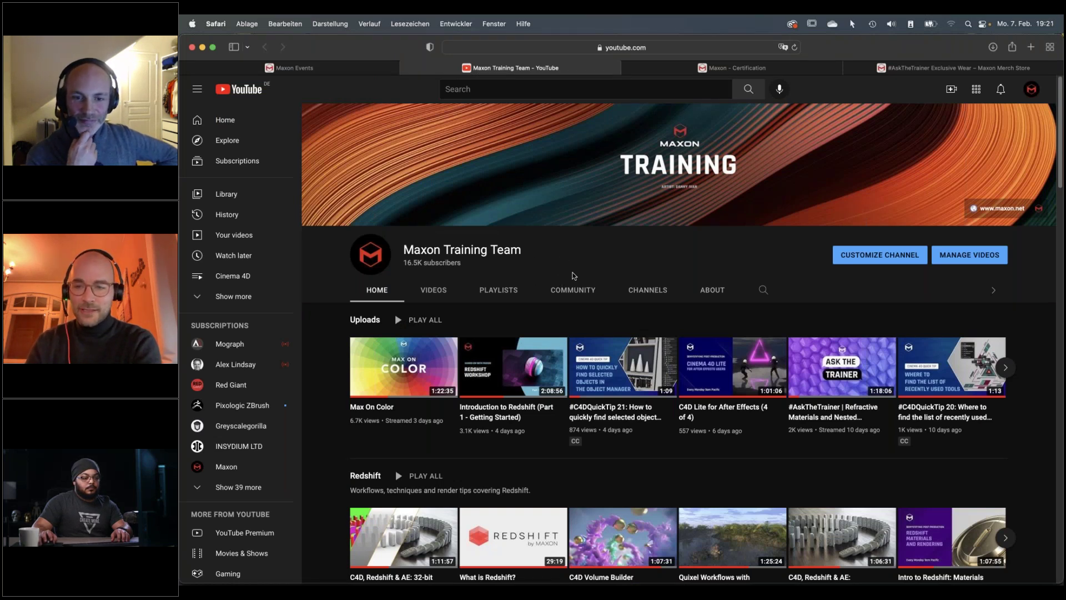
pyautogui.click(334, 72)
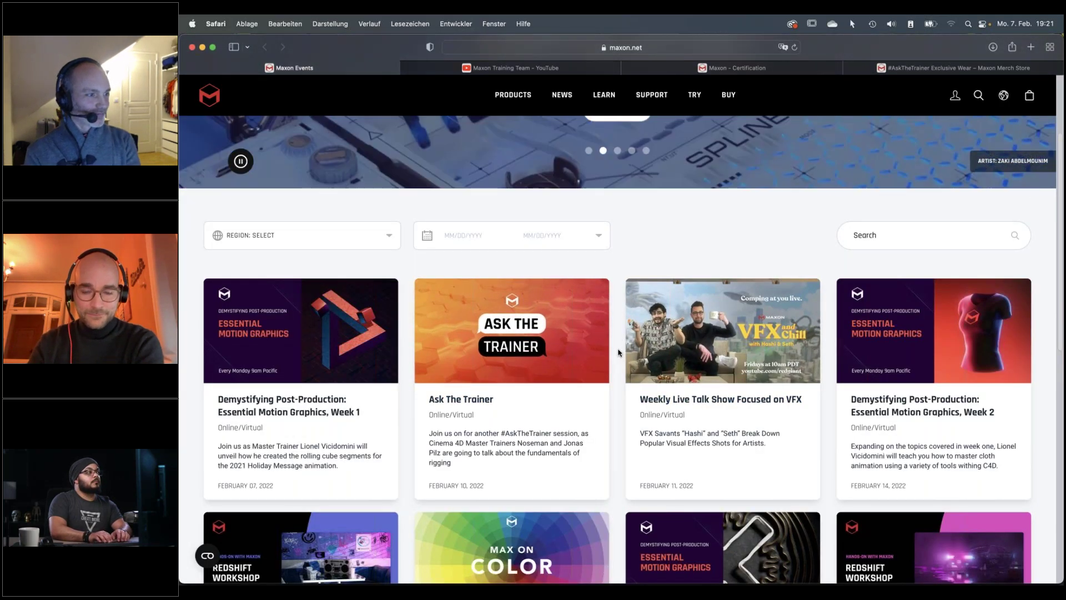
pyautogui.scroll(-4, 611, 345)
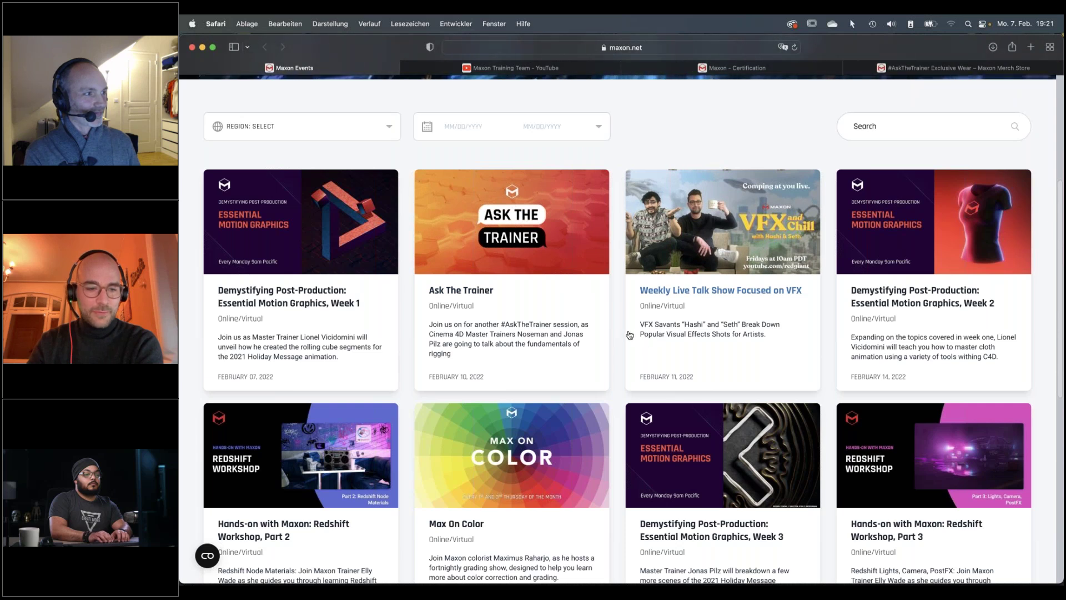
pyautogui.scroll(-2, 629, 335)
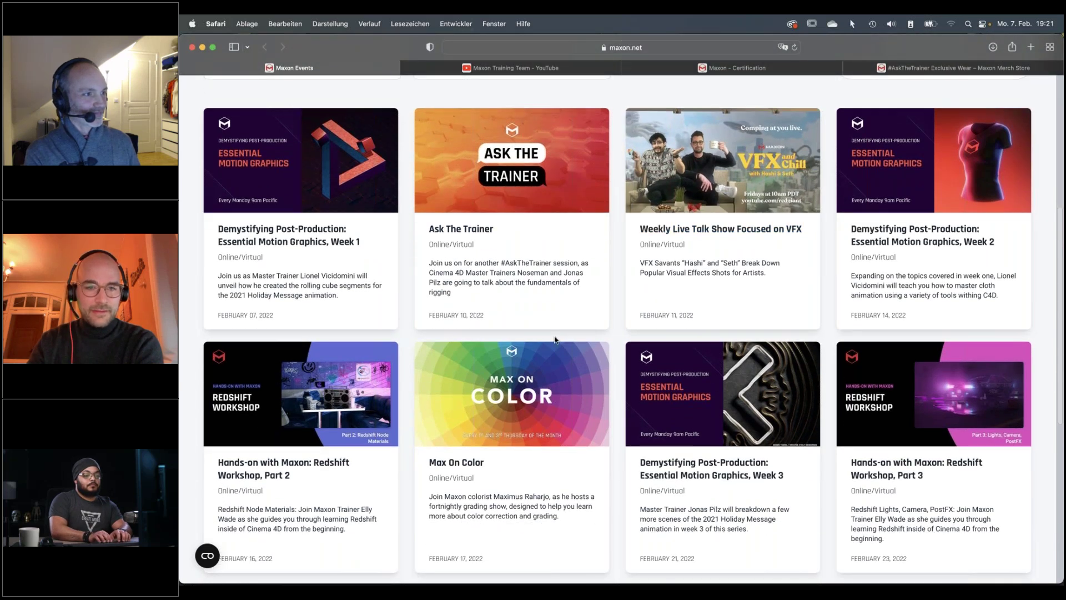
pyautogui.scroll(2, 549, 325)
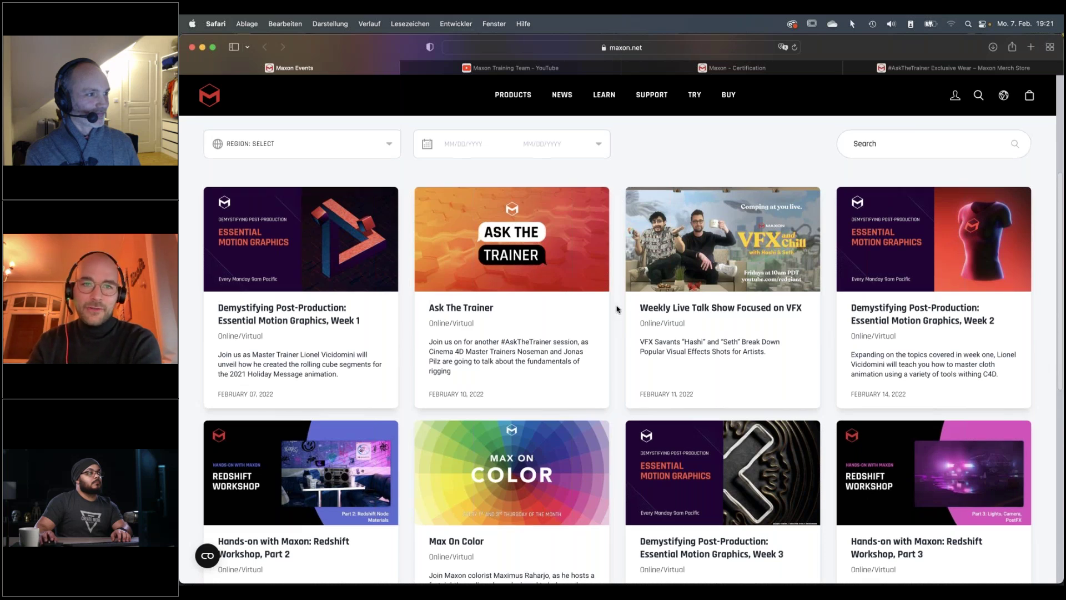
# Review the Elementary Knowledge Tests and the Cinema 4D Basics Comprehensive Certification details on Maxon's Certification page.
pyautogui.scroll(1, 619, 308)
pyautogui.click(756, 71)
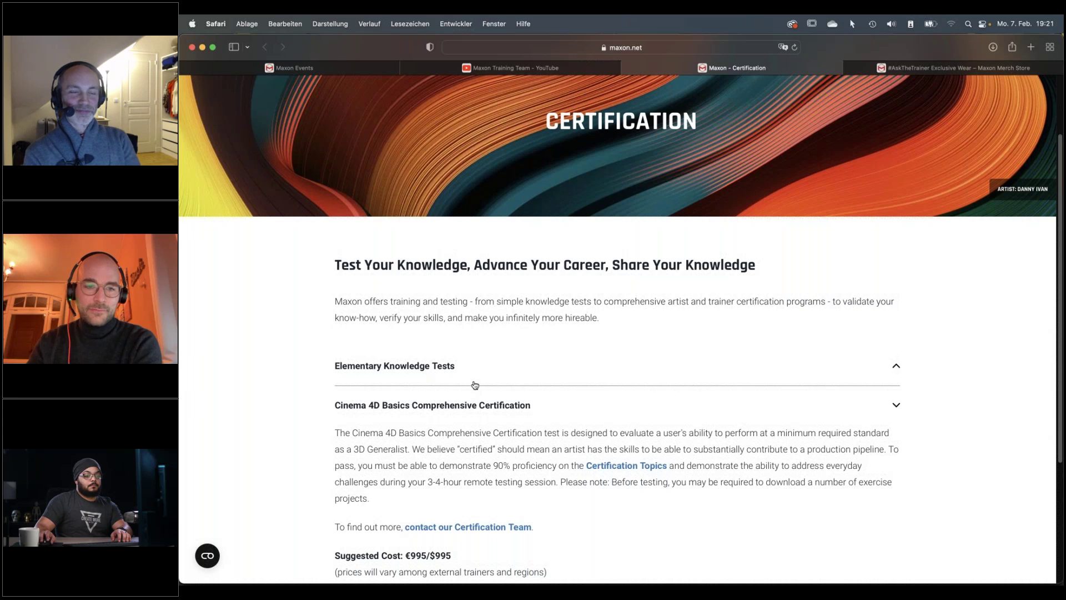
pyautogui.click(444, 366)
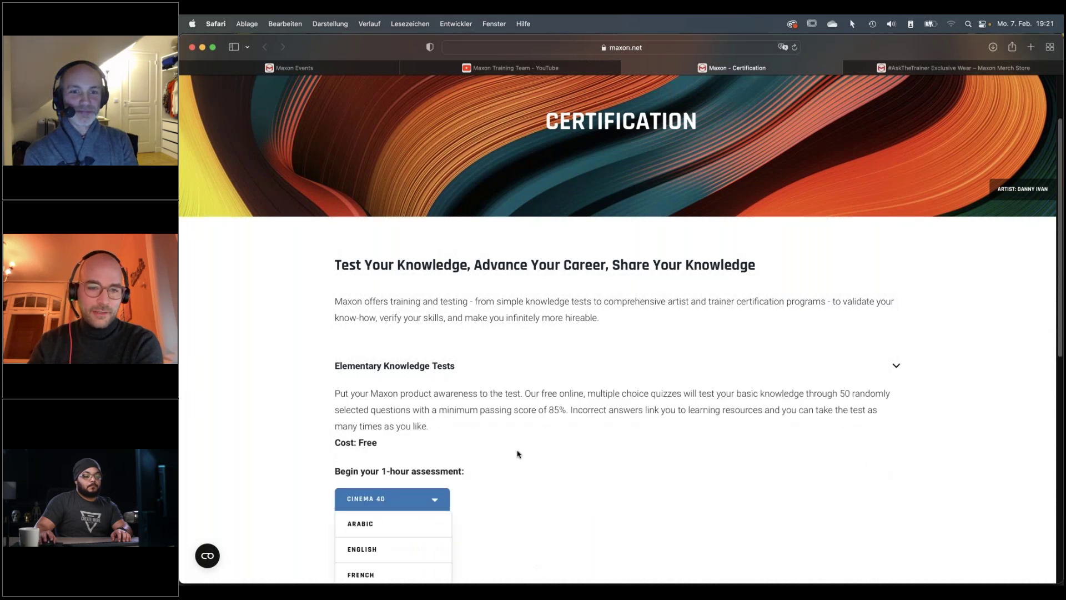
pyautogui.click(442, 368)
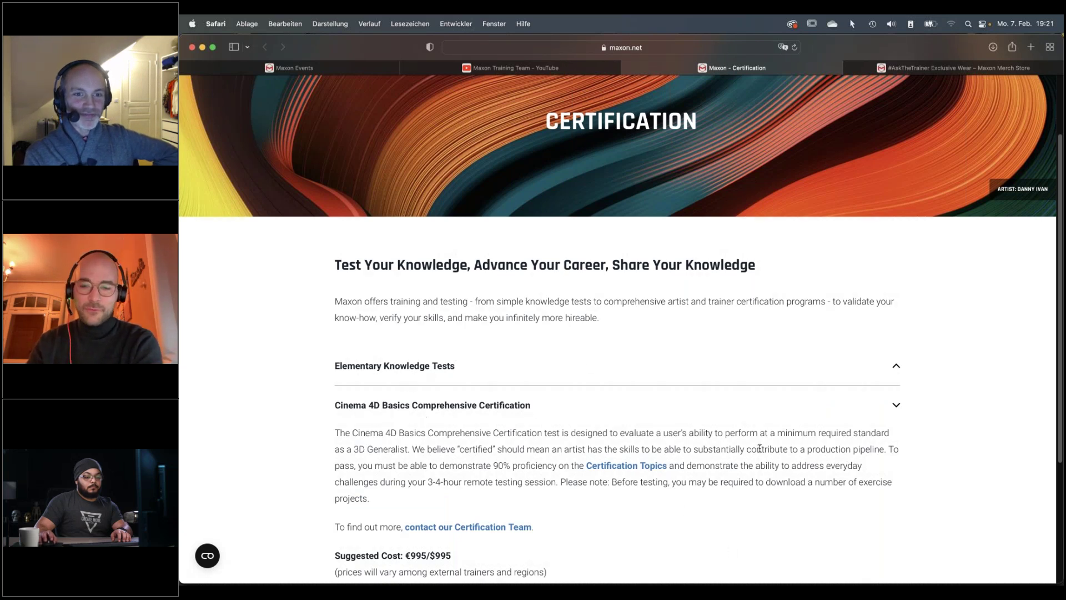
pyautogui.scroll(-2, 760, 448)
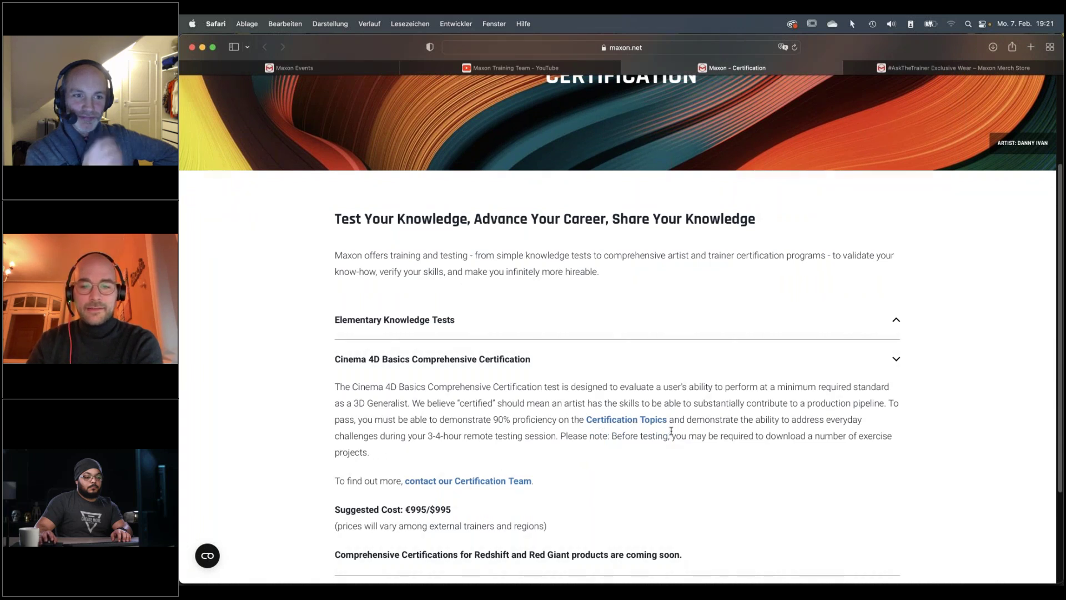
# Open the Certification Topics list for the Cinema 4D certification and look through its topics.
pyautogui.click(611, 420)
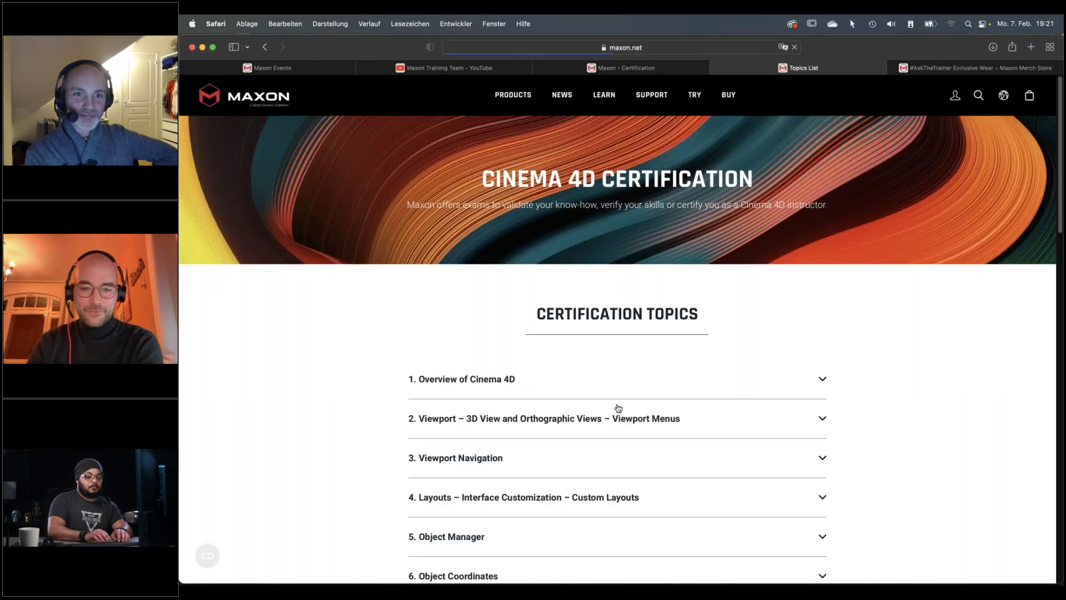
pyautogui.scroll(-5, 655, 381)
pyautogui.scroll(-15, 582, 377)
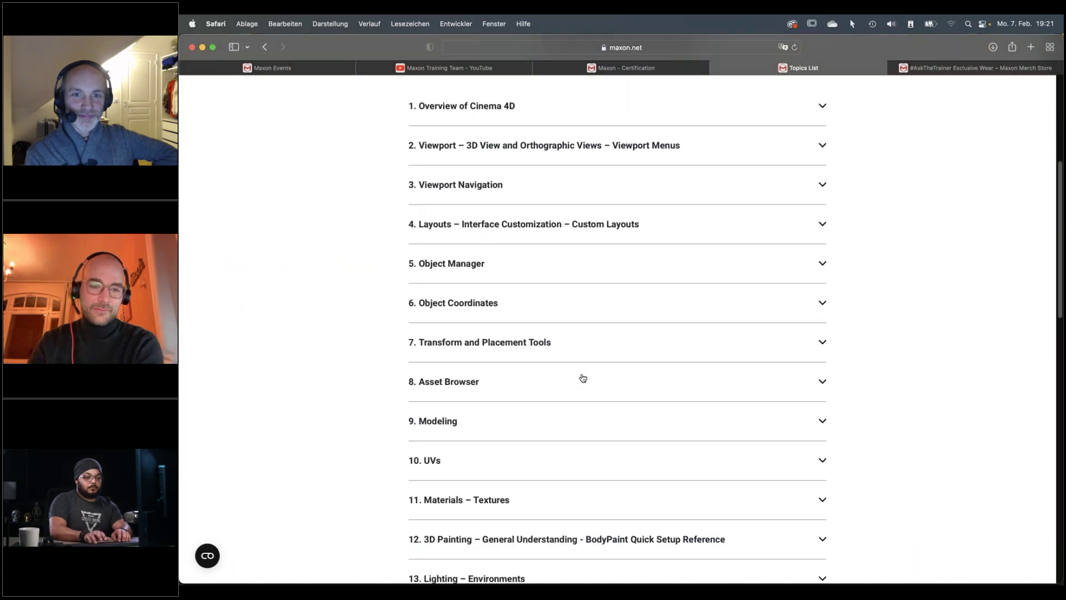
pyautogui.scroll(-5, 585, 377)
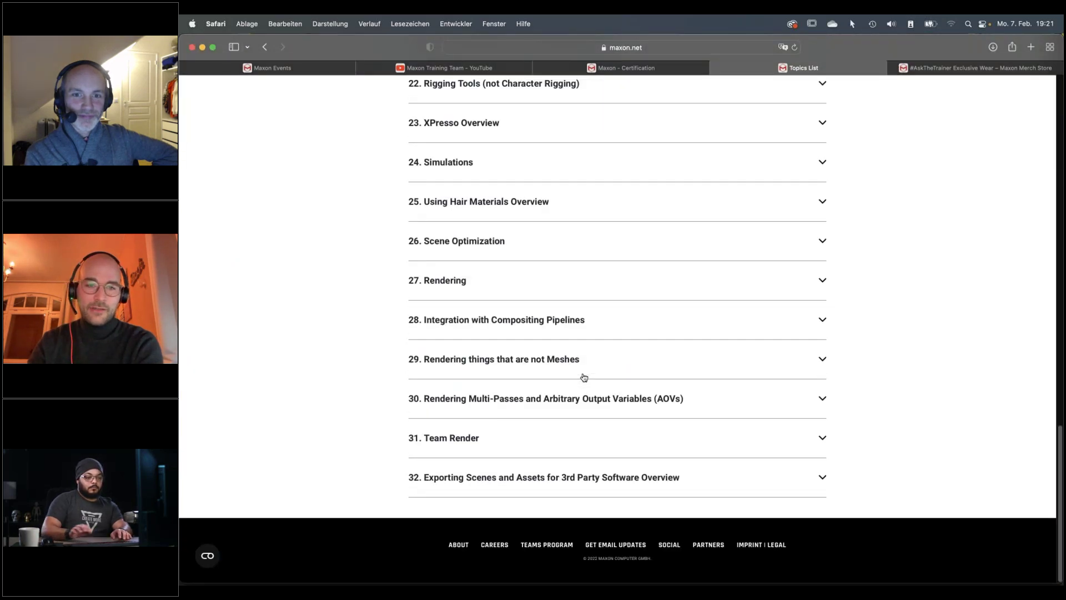
pyautogui.scroll(12, 585, 378)
pyautogui.scroll(5, 618, 350)
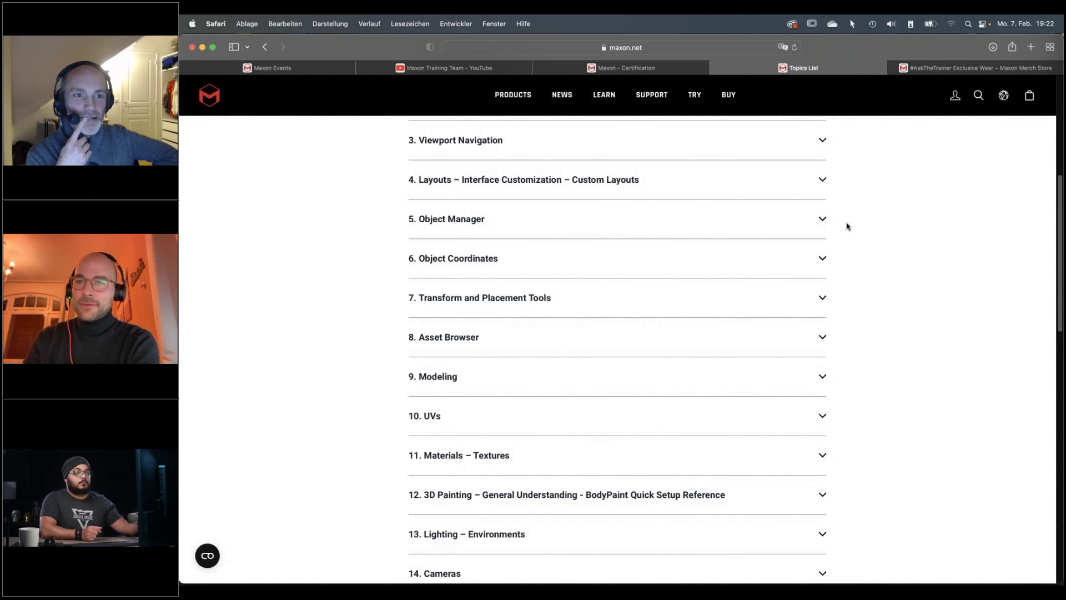
# Browse the #AskTheTrainer Exclusive Wear shirts in the Maxon Merch Store.
pyautogui.click(928, 64)
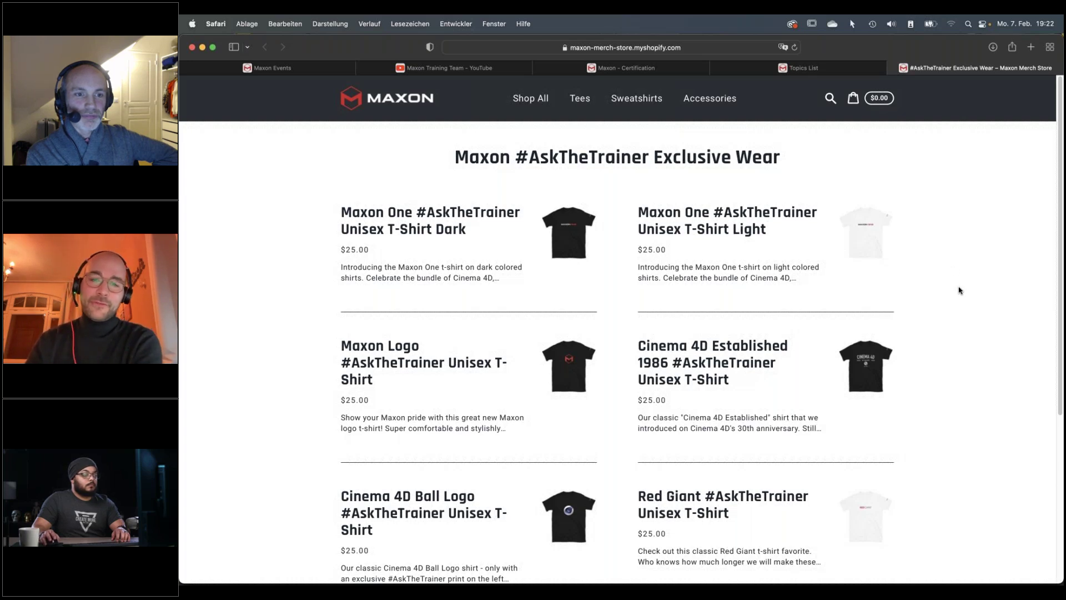
pyautogui.scroll(-1, 944, 308)
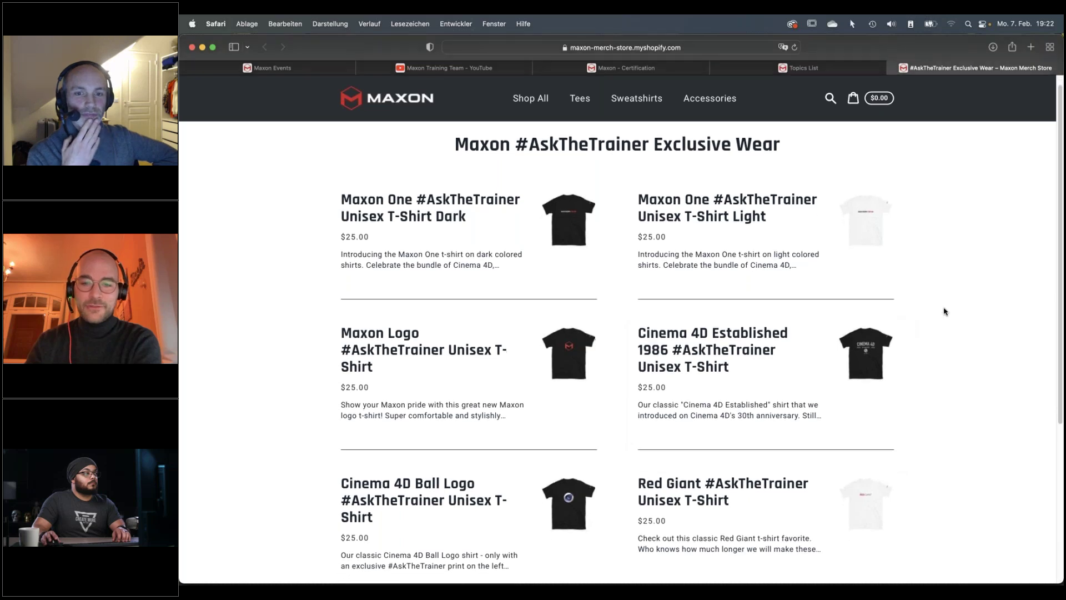
pyautogui.scroll(-4, 944, 311)
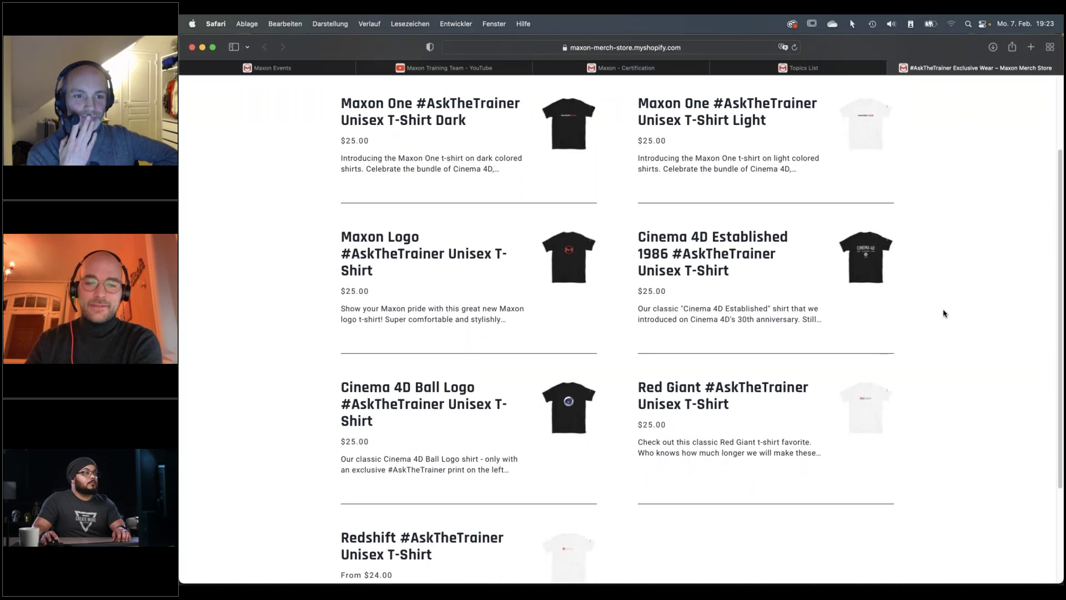
pyautogui.scroll(4, 944, 313)
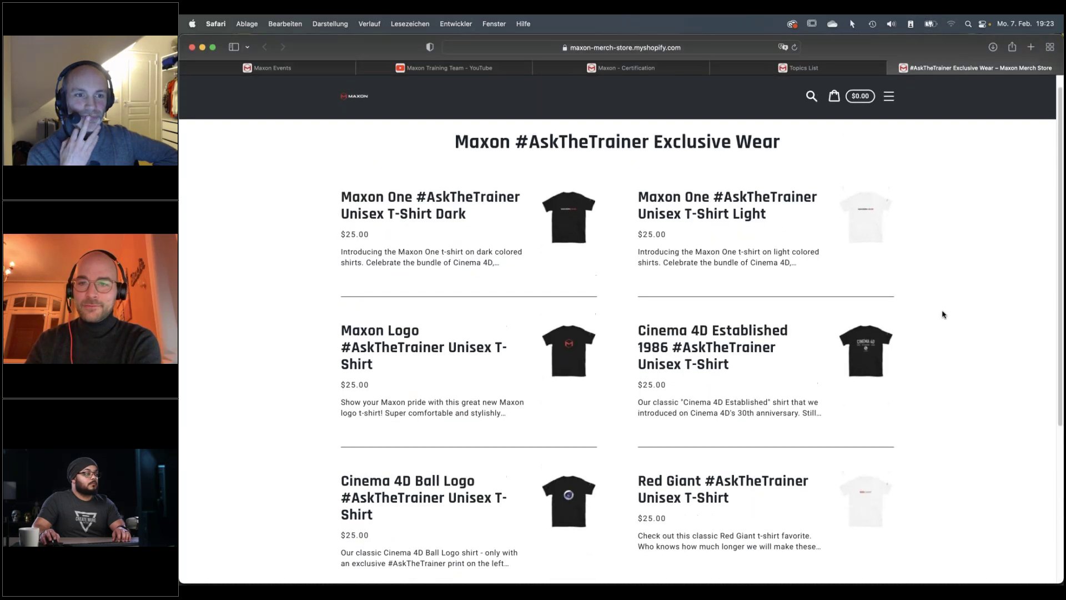
pyautogui.scroll(1, 944, 314)
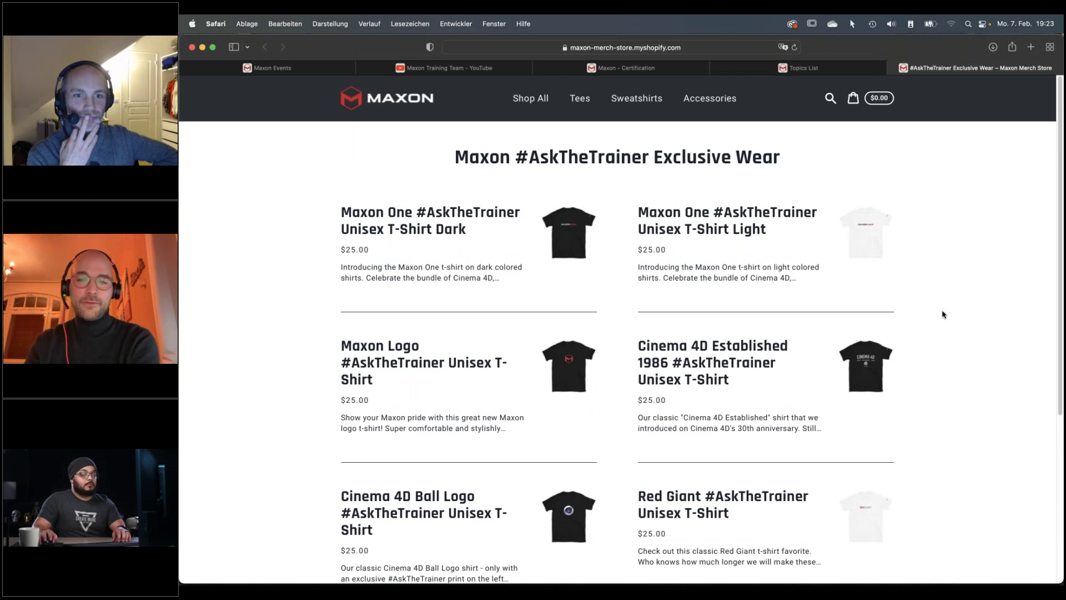